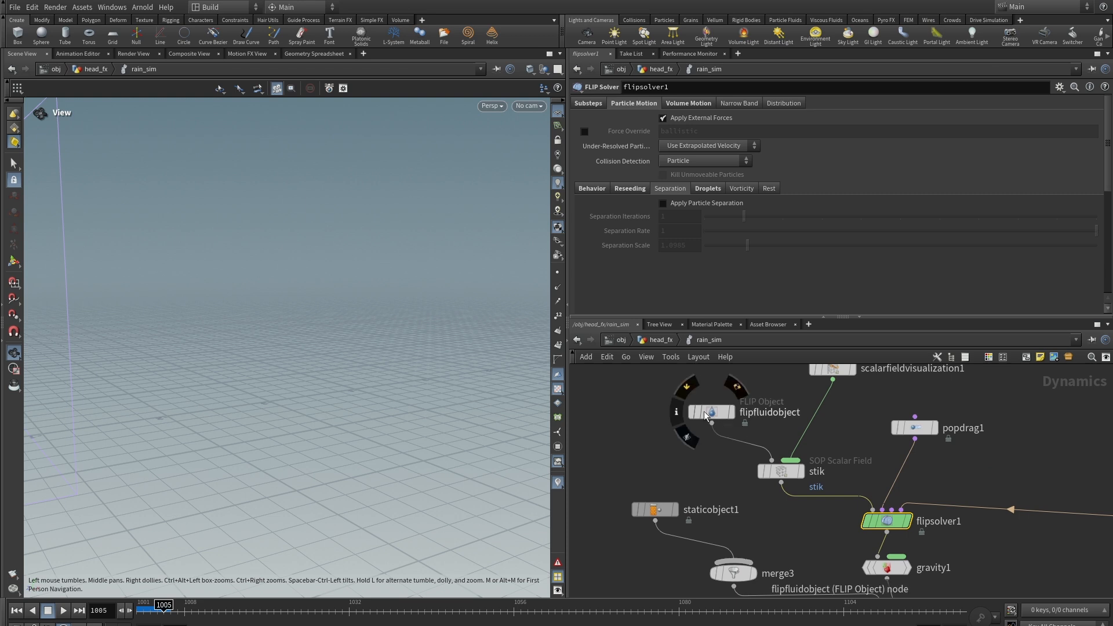
Show the parameters of the flipfluidobject node to review its particle separation and guide settings
{"action": "left_click", "coordinate": [712, 414]}
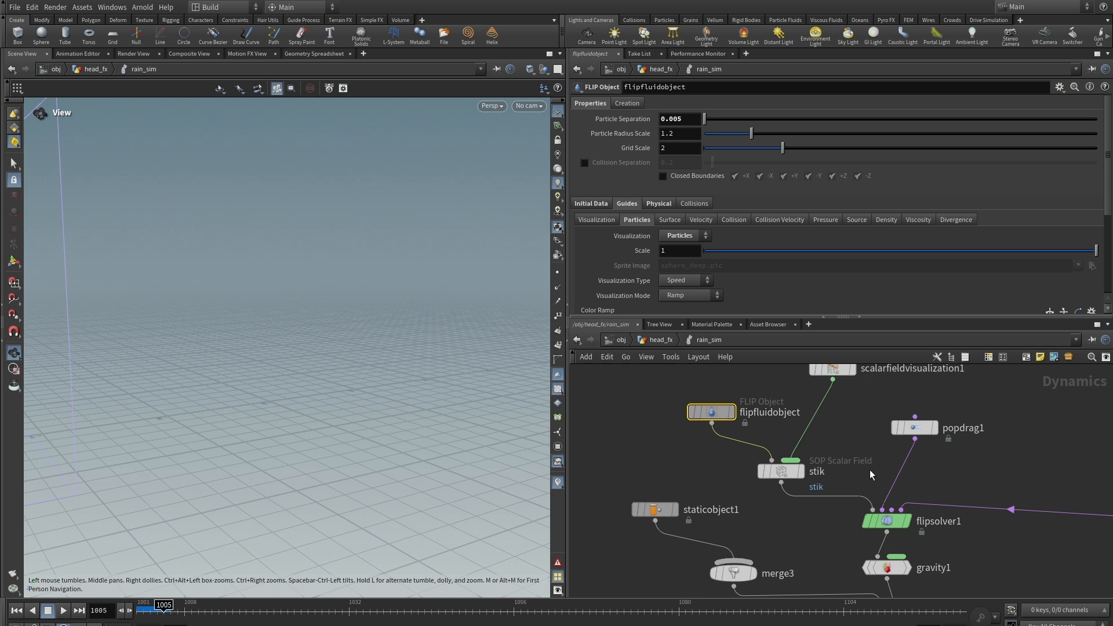
{"action": "scroll", "coordinate": [1024, 420], "scroll_direction": "down", "scroll_amount": 1}
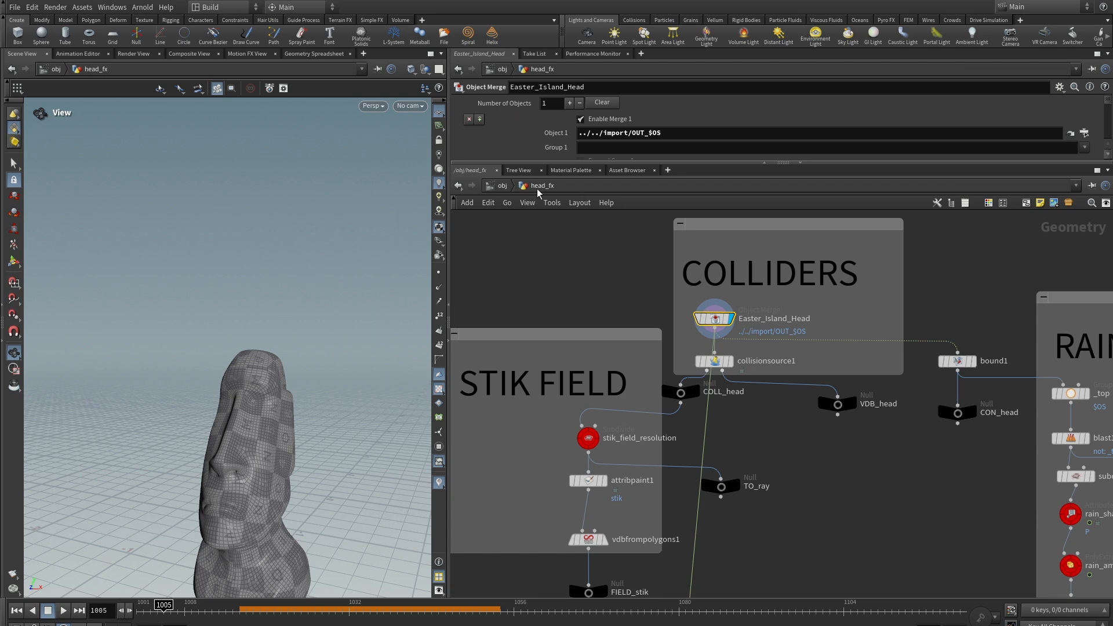
Show the collisionsource1 node's volume parameters and enlarge the parameter area to check its voxel size
{"action": "scroll", "coordinate": [754, 478], "scroll_direction": "up", "scroll_amount": 5}
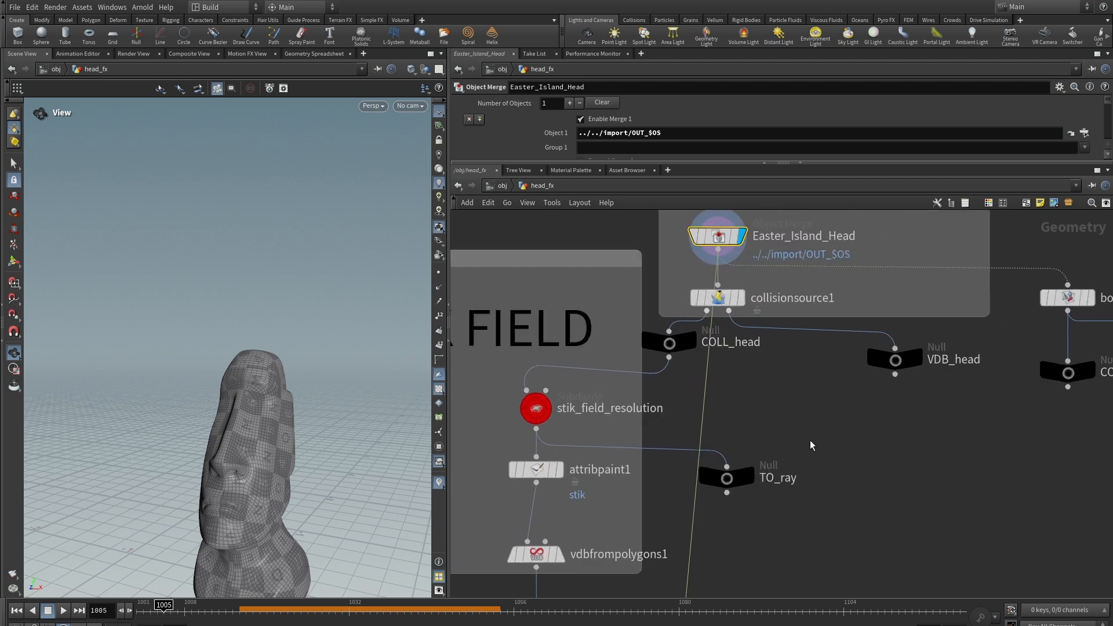
{"action": "left_click", "coordinate": [702, 270]}
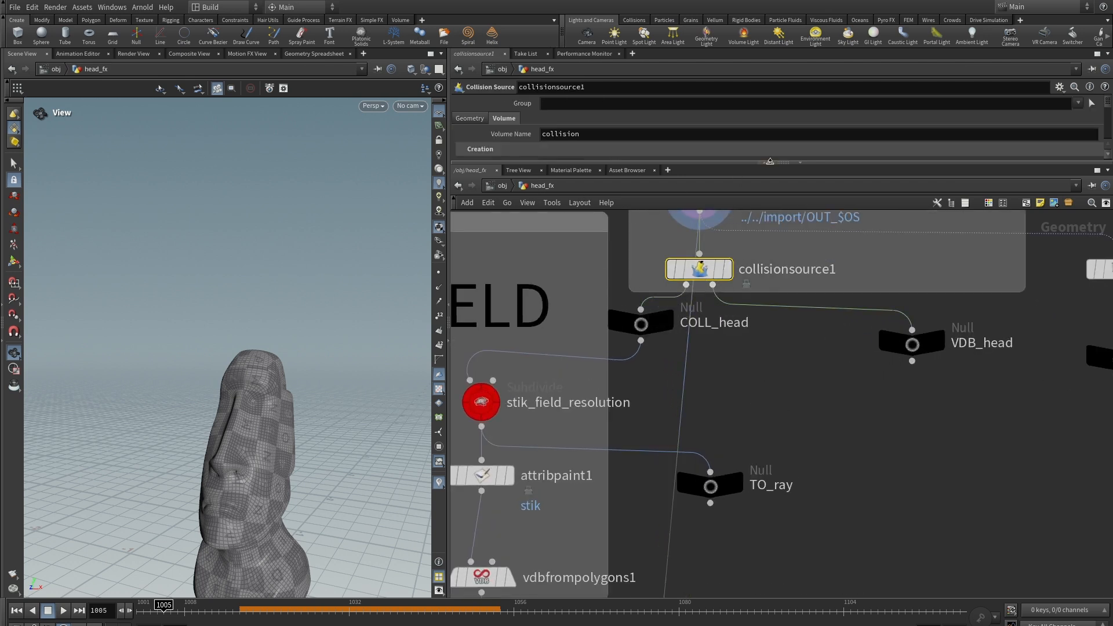
{"action": "left_click_drag", "start_coordinate": [770, 162], "coordinate": [771, 267]}
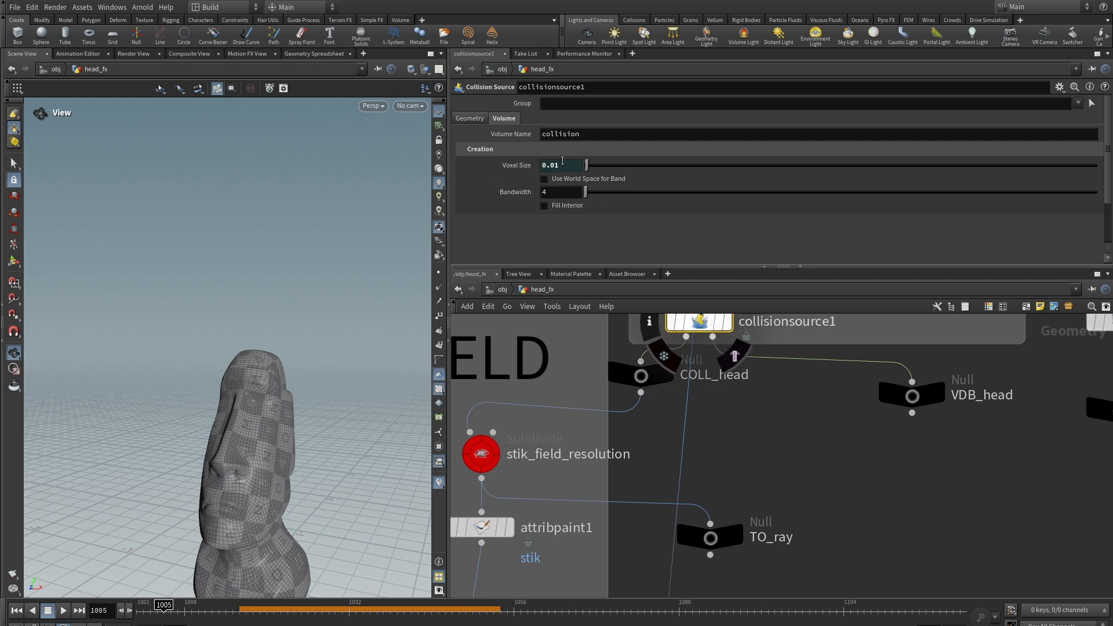
Show the parameters of the create_surface node in the rain source network
{"action": "scroll", "coordinate": [916, 481], "scroll_direction": "down", "scroll_amount": 5}
{"action": "scroll", "coordinate": [881, 510], "scroll_direction": "up", "scroll_amount": 1}
{"action": "middle_click_drag", "start_coordinate": [879, 510], "coordinate": [673, 380]}
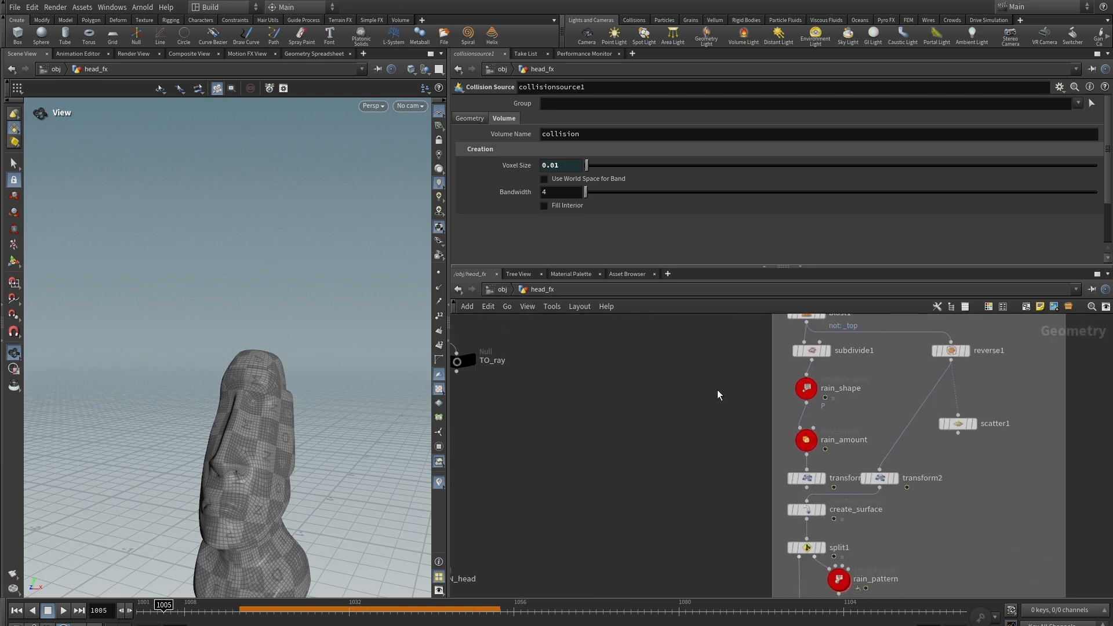
{"action": "scroll", "coordinate": [839, 480], "scroll_direction": "up", "scroll_amount": 3}
{"action": "middle_click_drag", "start_coordinate": [798, 517], "coordinate": [823, 455]}
{"action": "left_click", "coordinate": [822, 457]}
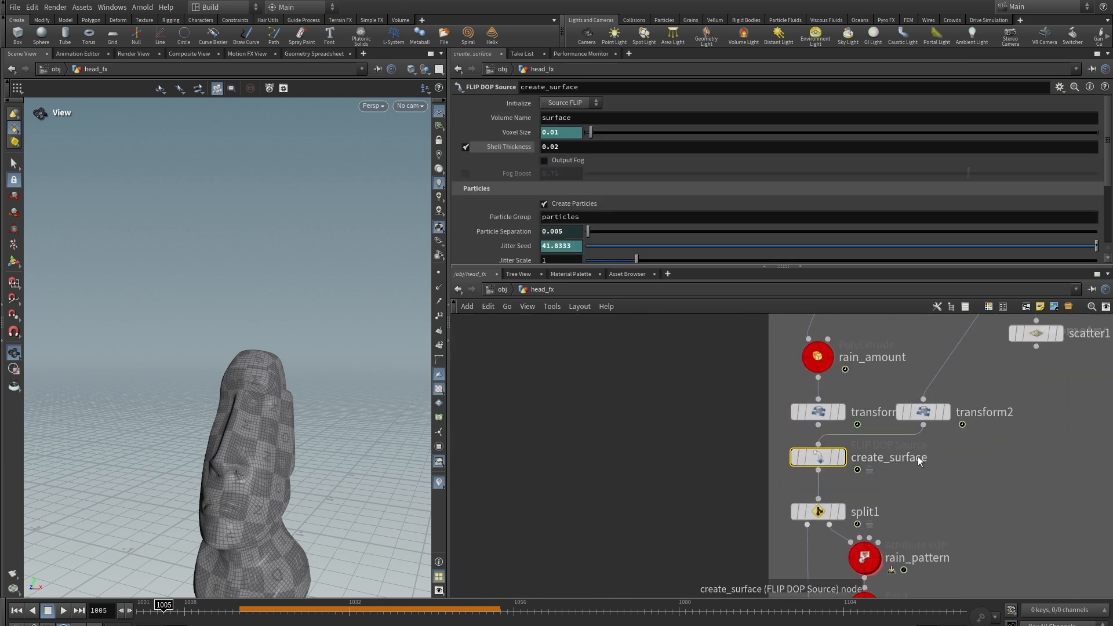
Display the output of the bound1 node and frame the whole bounding box in the viewport
{"action": "scroll", "coordinate": [750, 437], "scroll_direction": "down", "scroll_amount": 3}
{"action": "middle_click_drag", "start_coordinate": [750, 437], "coordinate": [784, 597]}
{"action": "scroll", "coordinate": [745, 512], "scroll_direction": "up", "scroll_amount": 3}
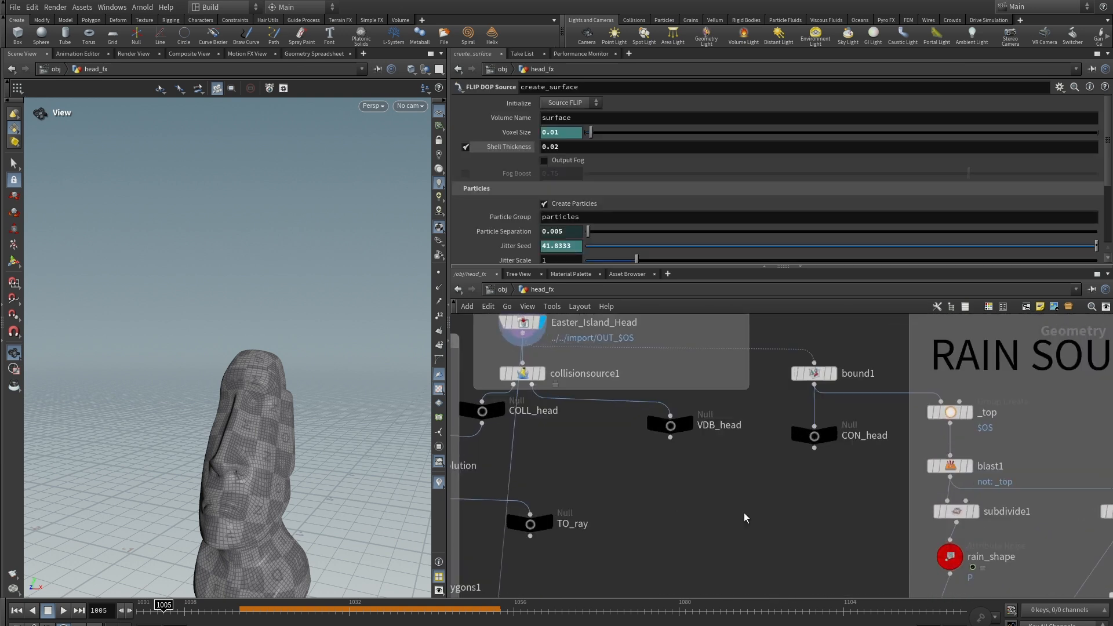
{"action": "middle_click_drag", "start_coordinate": [762, 482], "coordinate": [746, 568]}
{"action": "scroll", "coordinate": [741, 514], "scroll_direction": "up", "scroll_amount": 3}
{"action": "left_click", "coordinate": [854, 435]}
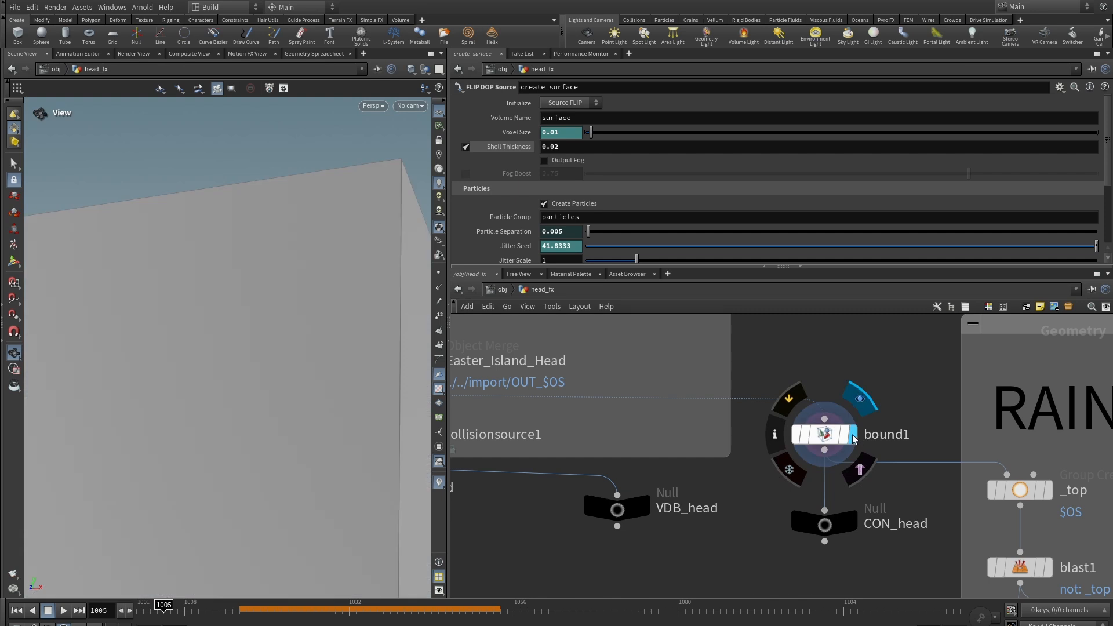
{"action": "key", "text": "h"}
{"action": "scroll", "coordinate": [216, 312], "scroll_direction": "up", "scroll_amount": 2}
{"action": "scroll", "coordinate": [216, 311], "scroll_direction": "up", "scroll_amount": 1}
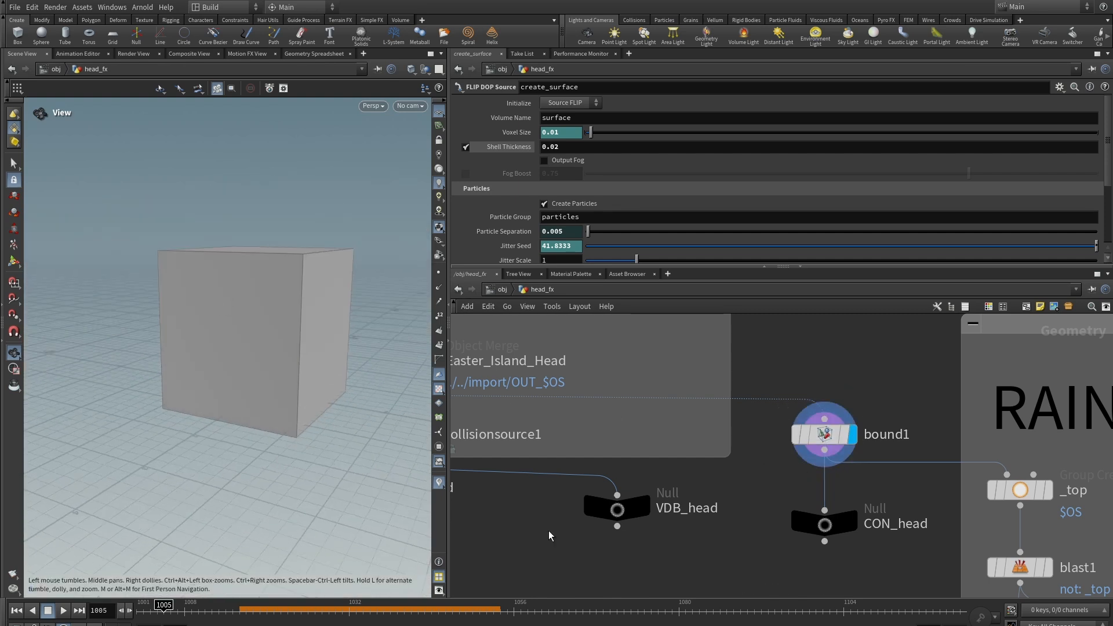
Display the _top group node and review its Keep by Normals settings and the grouped face
{"action": "middle_click_drag", "start_coordinate": [897, 571], "coordinate": [760, 512]}
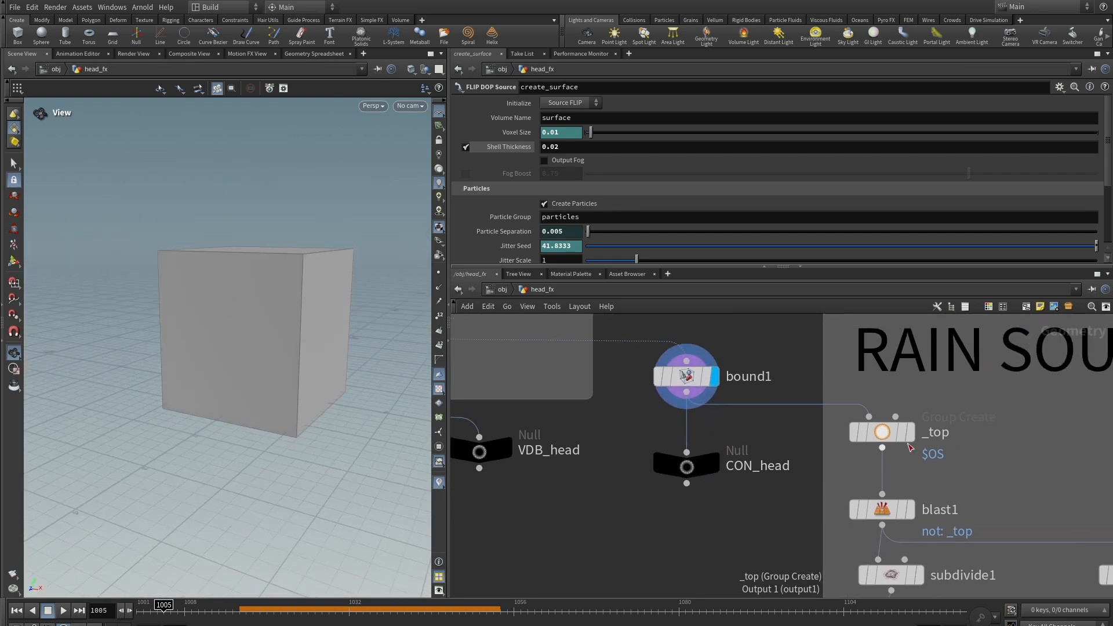
{"action": "left_click", "coordinate": [870, 434]}
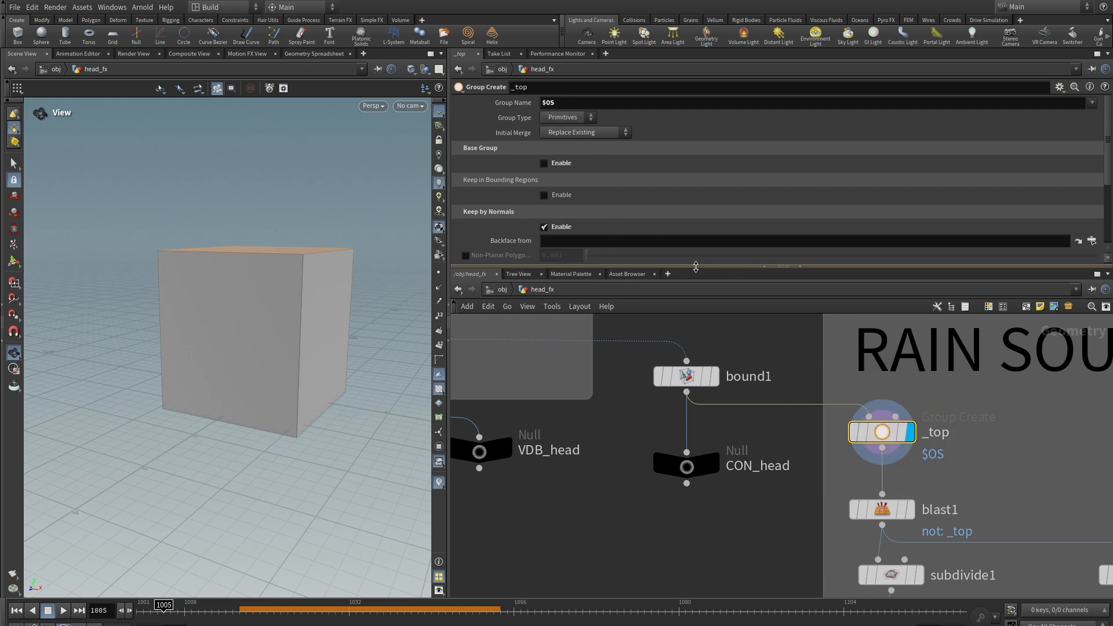
{"action": "left_click_drag", "start_coordinate": [695, 267], "coordinate": [696, 332]}
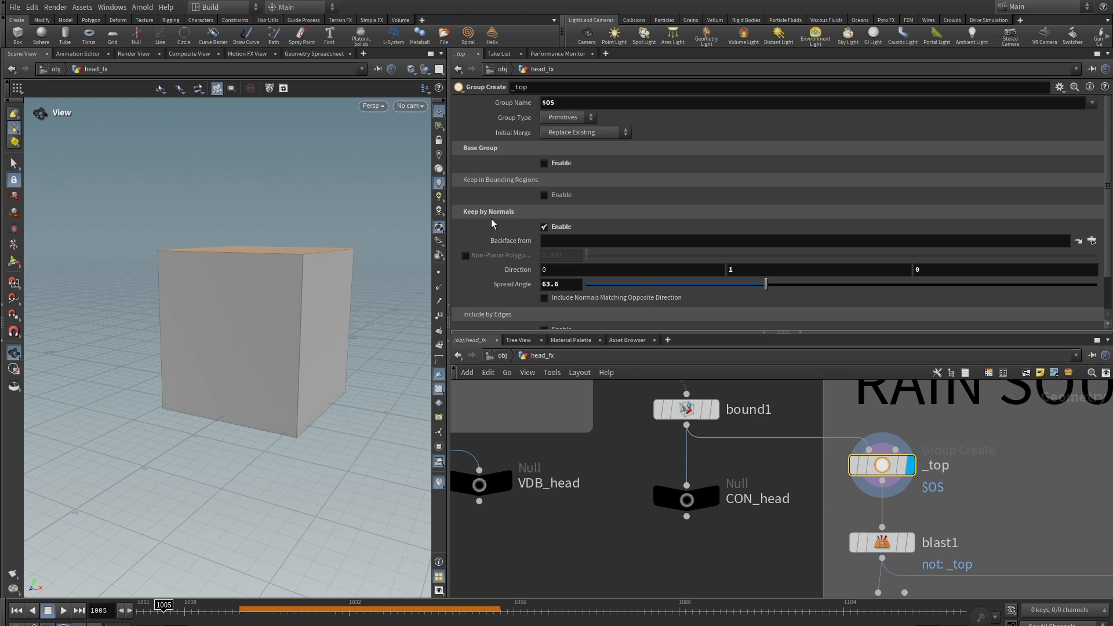
{"action": "scroll", "coordinate": [572, 249], "scroll_direction": "down", "scroll_amount": 1}
{"action": "left_click_drag", "start_coordinate": [337, 149], "coordinate": [323, 180]}
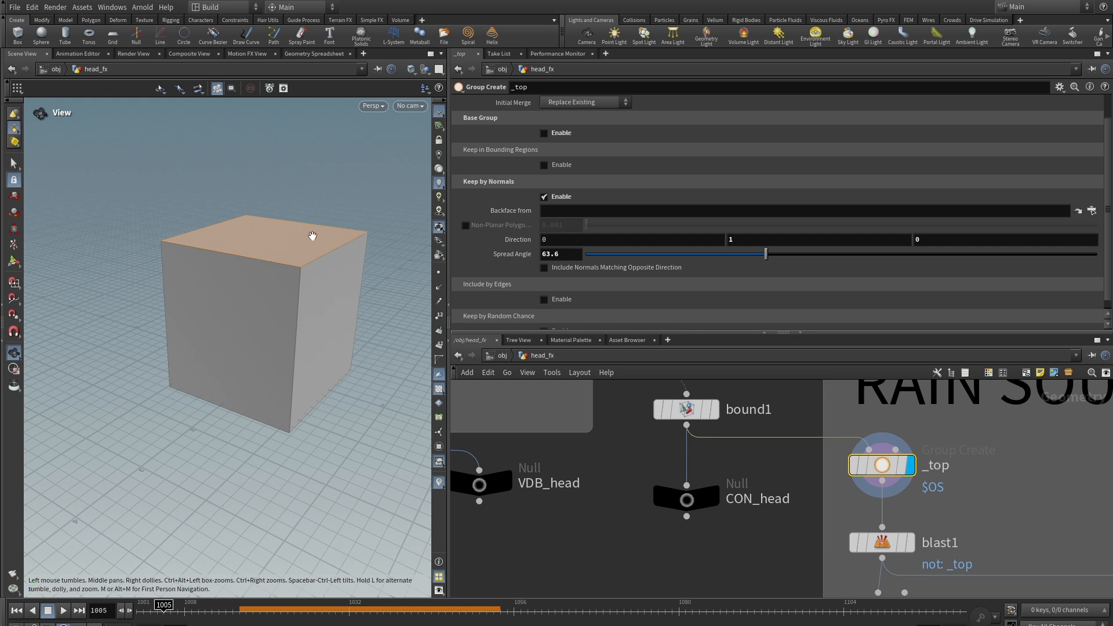
Display the blast1 node's output and review its group and Delete Non Selected options
{"action": "middle_click_drag", "start_coordinate": [918, 505], "coordinate": [902, 408]}
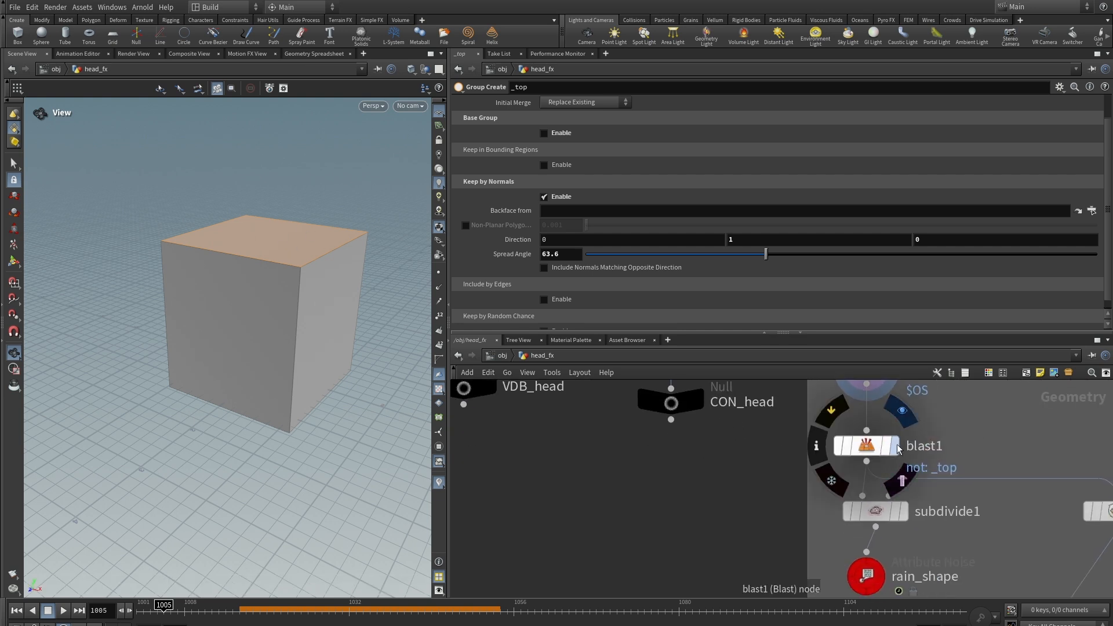
{"action": "left_click", "coordinate": [902, 410]}
{"action": "left_click", "coordinate": [875, 447]}
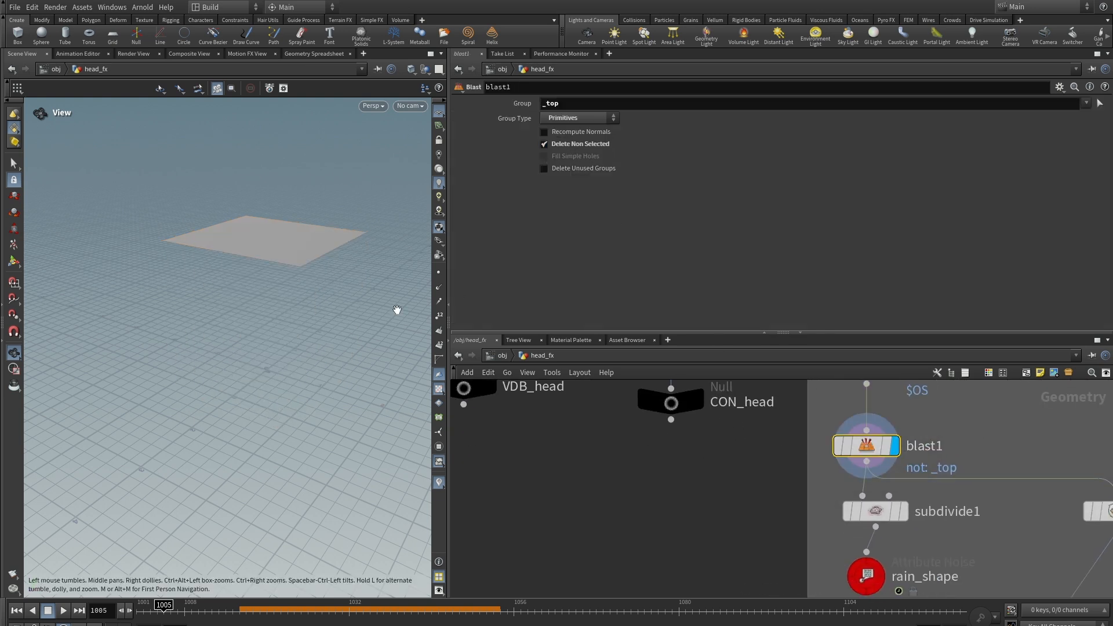
{"action": "scroll", "coordinate": [343, 247], "scroll_direction": "down", "scroll_amount": 2}
{"action": "scroll", "coordinate": [338, 236], "scroll_direction": "up", "scroll_amount": 3}
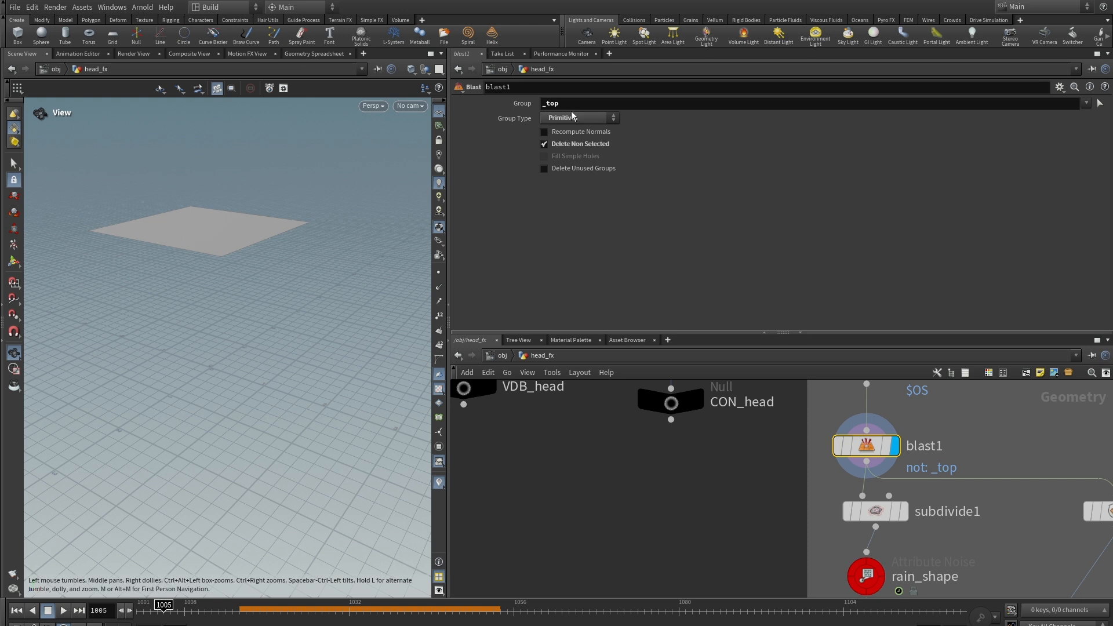
Display the output of the reverse1 node in the rain source network
{"action": "scroll", "coordinate": [1066, 438], "scroll_direction": "down", "scroll_amount": 2}
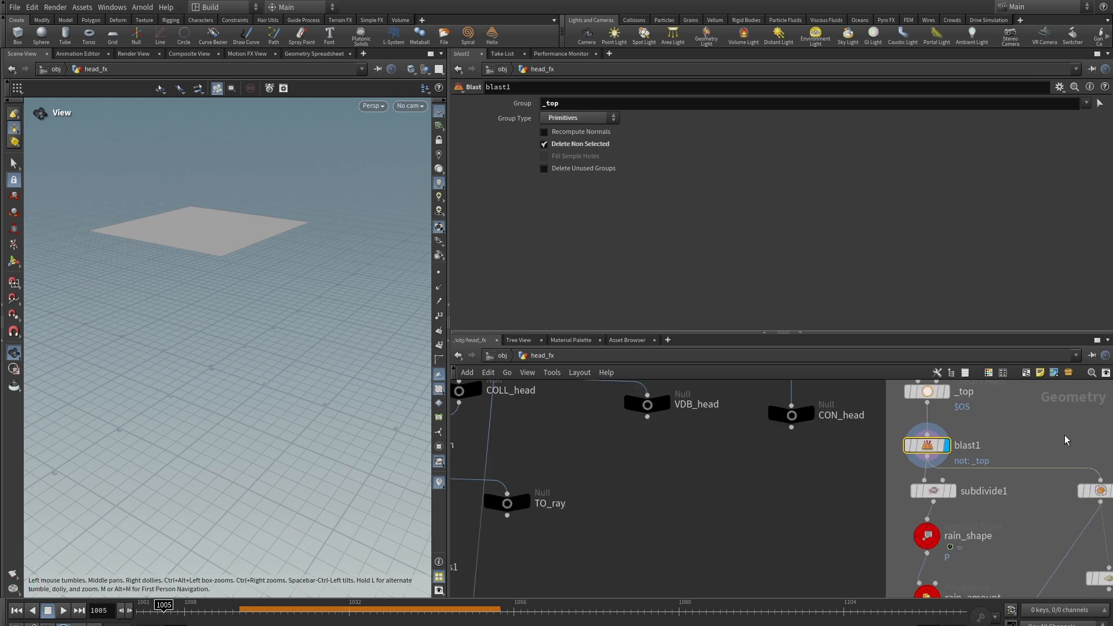
{"action": "middle_click_drag", "start_coordinate": [1065, 435], "coordinate": [817, 391]}
{"action": "scroll", "coordinate": [858, 421], "scroll_direction": "up", "scroll_amount": 1}
{"action": "left_click", "coordinate": [874, 451]}
Display the transform2 node and review its translate, uniform scale and pivot expressions
{"action": "scroll", "coordinate": [940, 509], "scroll_direction": "down", "scroll_amount": 2}
{"action": "middle_click_drag", "start_coordinate": [940, 509], "coordinate": [959, 423]}
{"action": "scroll", "coordinate": [835, 499], "scroll_direction": "up", "scroll_amount": 1}
{"action": "middle_click_drag", "start_coordinate": [847, 495], "coordinate": [868, 468]}
{"action": "left_click", "coordinate": [869, 484]}
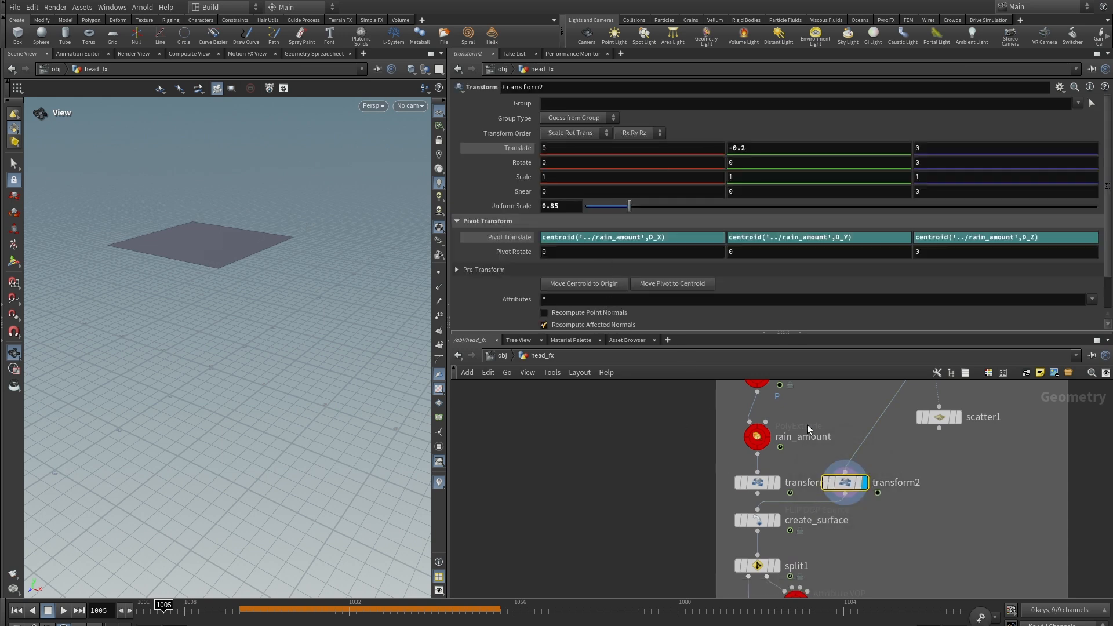
Return to the create_surface node and review its voxel size, shell thickness and particle settings
{"action": "scroll", "coordinate": [922, 523], "scroll_direction": "down", "scroll_amount": 2}
{"action": "scroll", "coordinate": [913, 545], "scroll_direction": "down", "scroll_amount": 1}
{"action": "middle_click_drag", "start_coordinate": [932, 524], "coordinate": [941, 580]}
{"action": "middle_click_drag", "start_coordinate": [715, 421], "coordinate": [723, 490]}
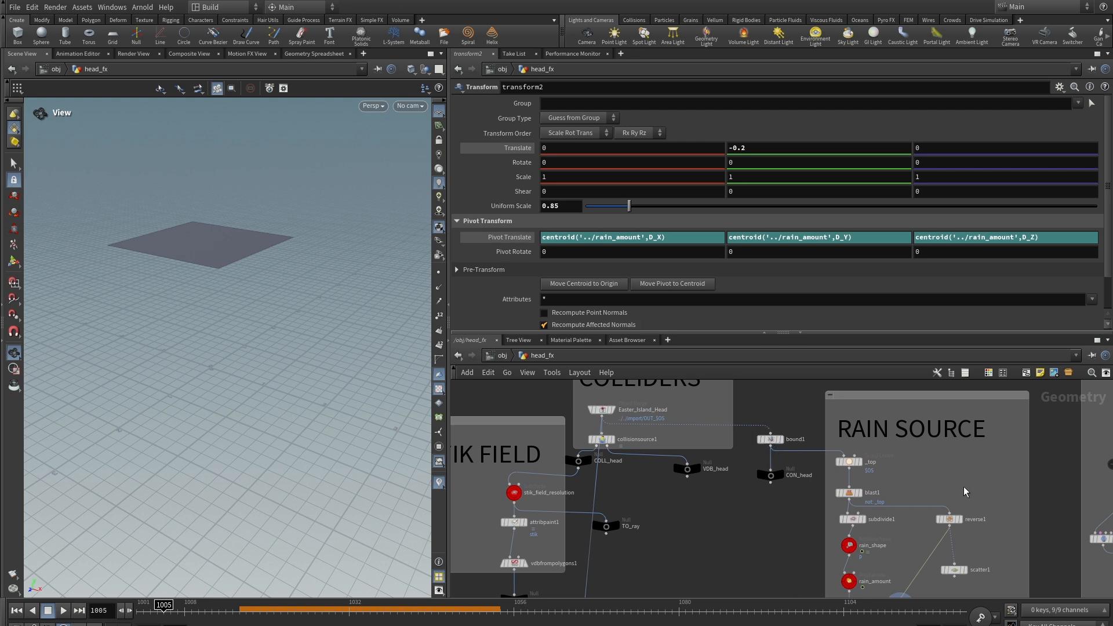
{"action": "middle_click_drag", "start_coordinate": [958, 510], "coordinate": [937, 380]}
{"action": "scroll", "coordinate": [909, 505], "scroll_direction": "up", "scroll_amount": 2}
{"action": "middle_click_drag", "start_coordinate": [899, 513], "coordinate": [918, 467]}
{"action": "scroll", "coordinate": [877, 479], "scroll_direction": "up", "scroll_amount": 1}
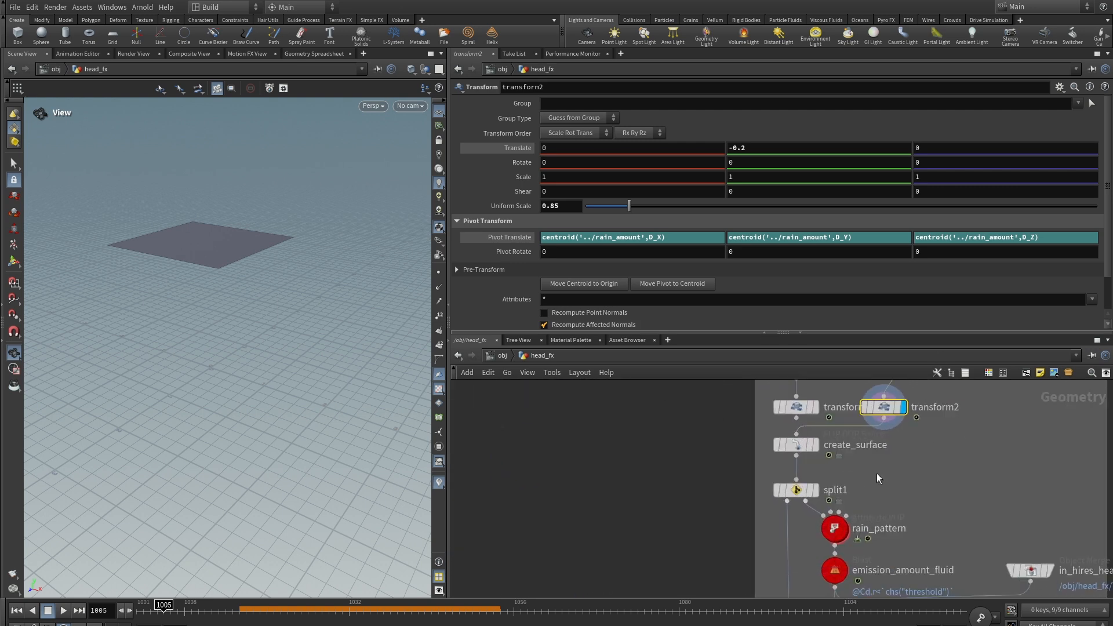
{"action": "left_click", "coordinate": [781, 440]}
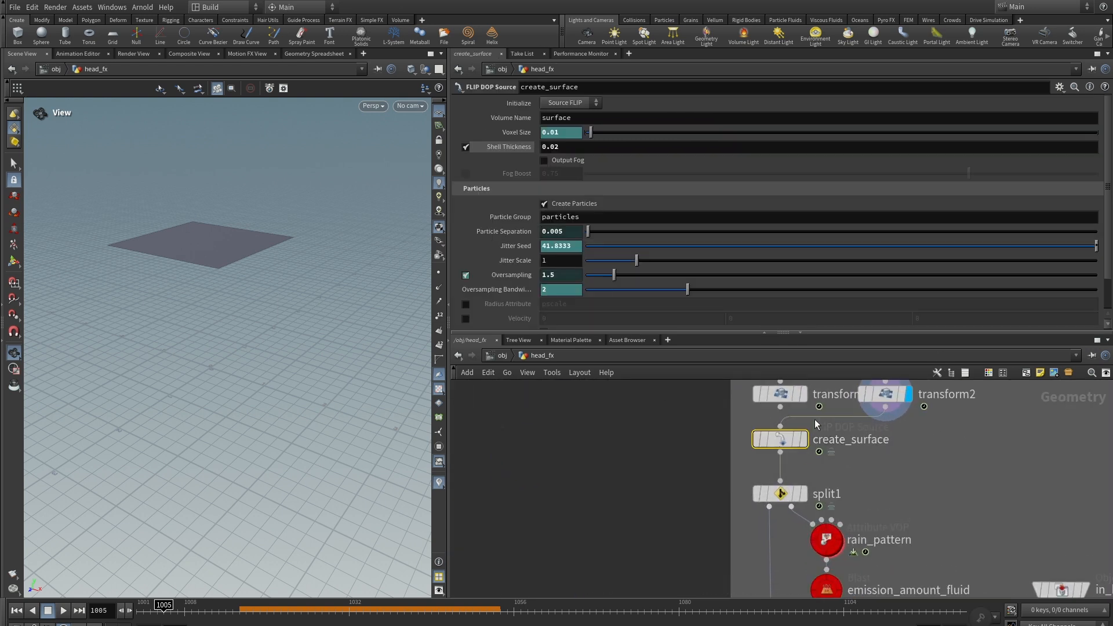
{"action": "mouse_move", "coordinate": [806, 444]}
Enlarge the node network area and examine how split1 connects create_surface to the rain_pattern branch
{"action": "scroll", "coordinate": [934, 542], "scroll_direction": "down", "scroll_amount": 3}
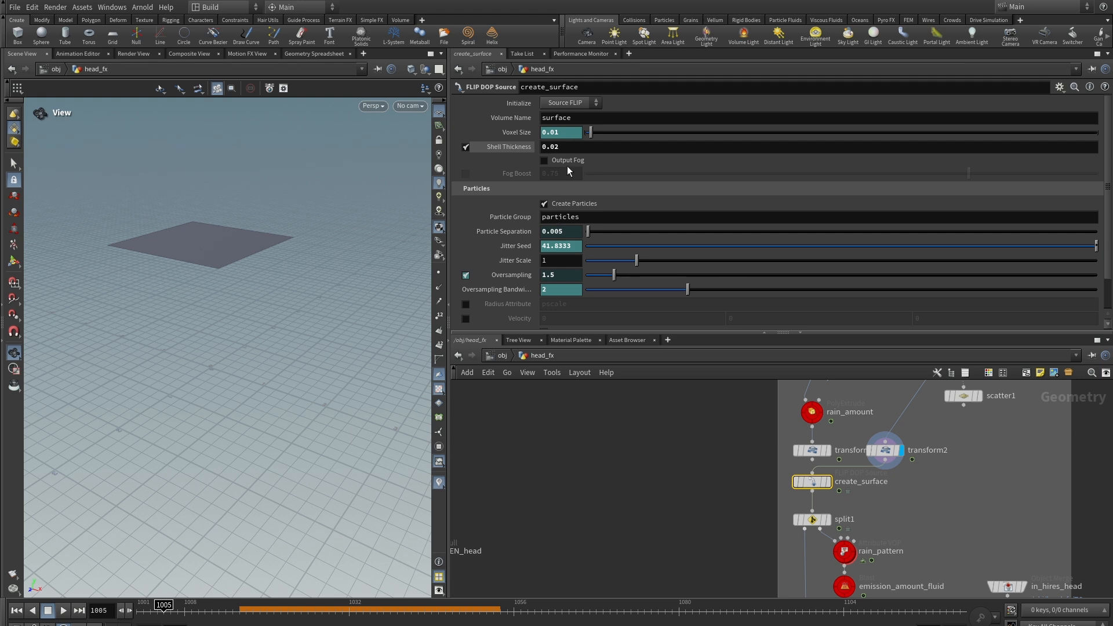
{"action": "middle_click_drag", "start_coordinate": [952, 509], "coordinate": [943, 526]}
{"action": "left_click_drag", "start_coordinate": [866, 333], "coordinate": [875, 265]}
{"action": "middle_click_drag", "start_coordinate": [949, 491], "coordinate": [912, 398]}
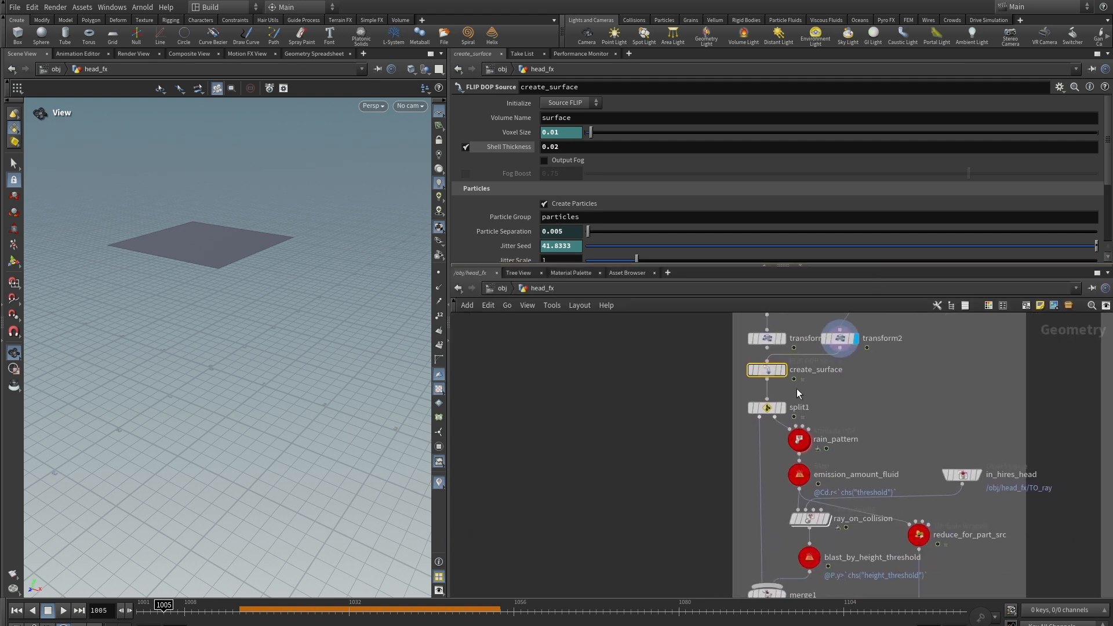
{"action": "scroll", "coordinate": [797, 382], "scroll_direction": "up", "scroll_amount": 3}
{"action": "mouse_move", "coordinate": [775, 430]}
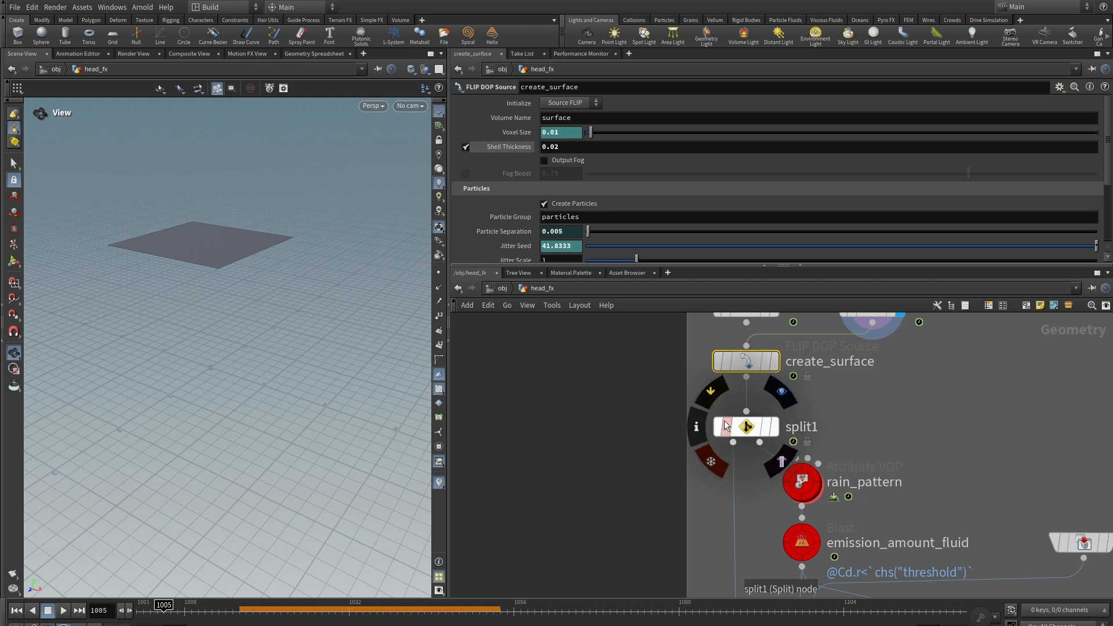
{"action": "scroll", "coordinate": [770, 427], "scroll_direction": "down", "scroll_amount": 2}
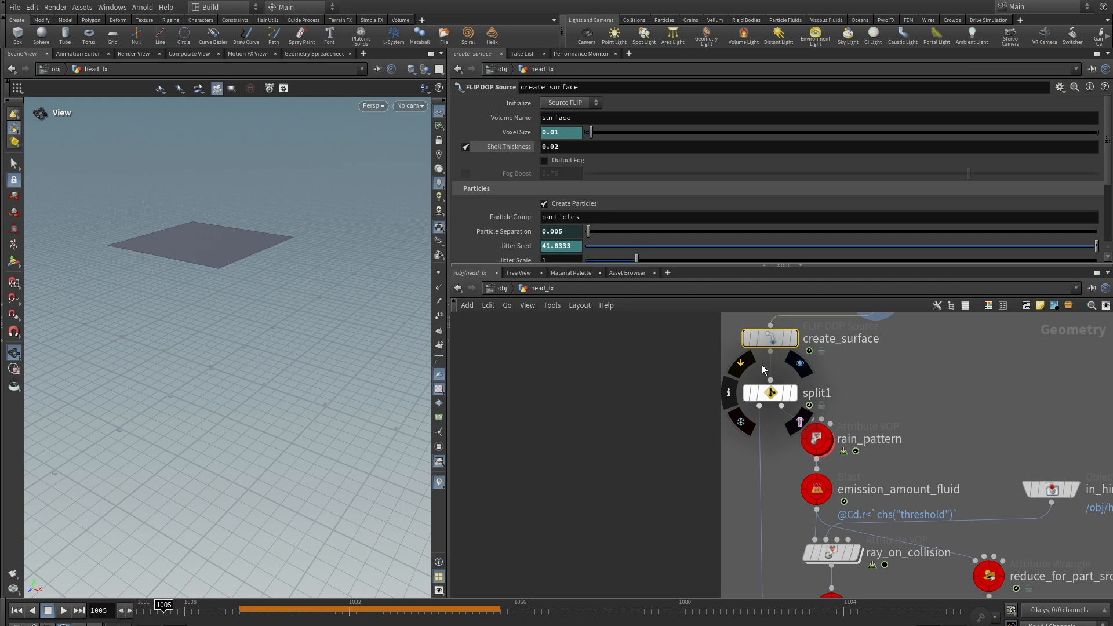
{"action": "mouse_move", "coordinate": [785, 378]}
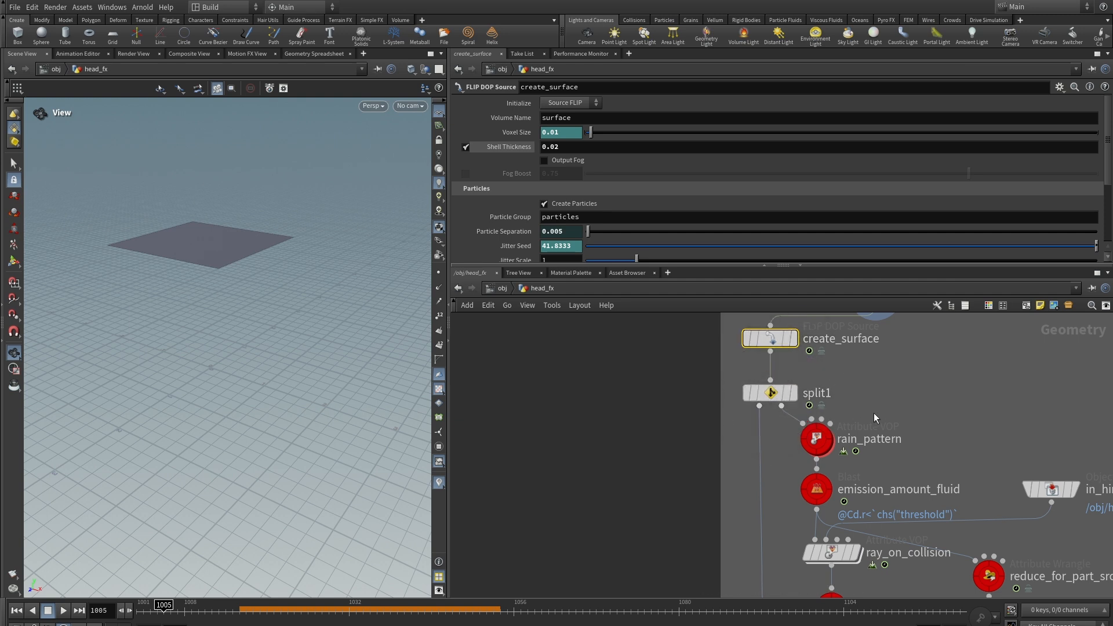
Display the rain_pattern node, show its parameters, and inspect the noise pattern on the points from several angles
{"action": "scroll", "coordinate": [863, 410], "scroll_direction": "up", "scroll_amount": 2}
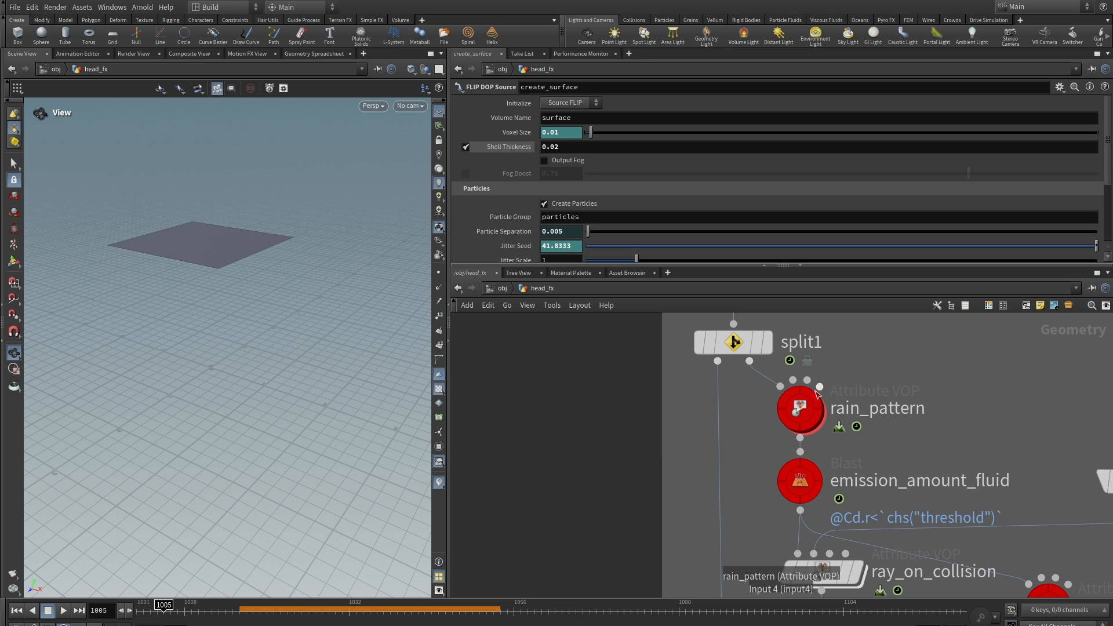
{"action": "mouse_move", "coordinate": [802, 410]}
{"action": "left_click", "coordinate": [842, 366]}
{"action": "left_click", "coordinate": [801, 407]}
{"action": "scroll", "coordinate": [230, 236], "scroll_direction": "up", "scroll_amount": 6}
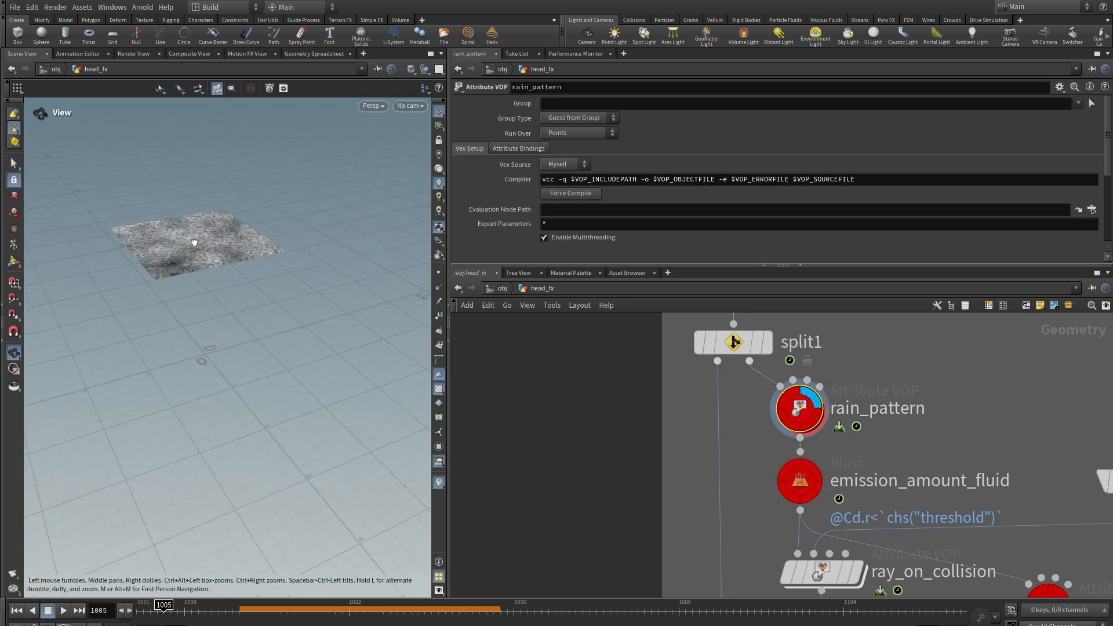
{"action": "left_click_drag", "start_coordinate": [258, 287], "coordinate": [251, 225]}
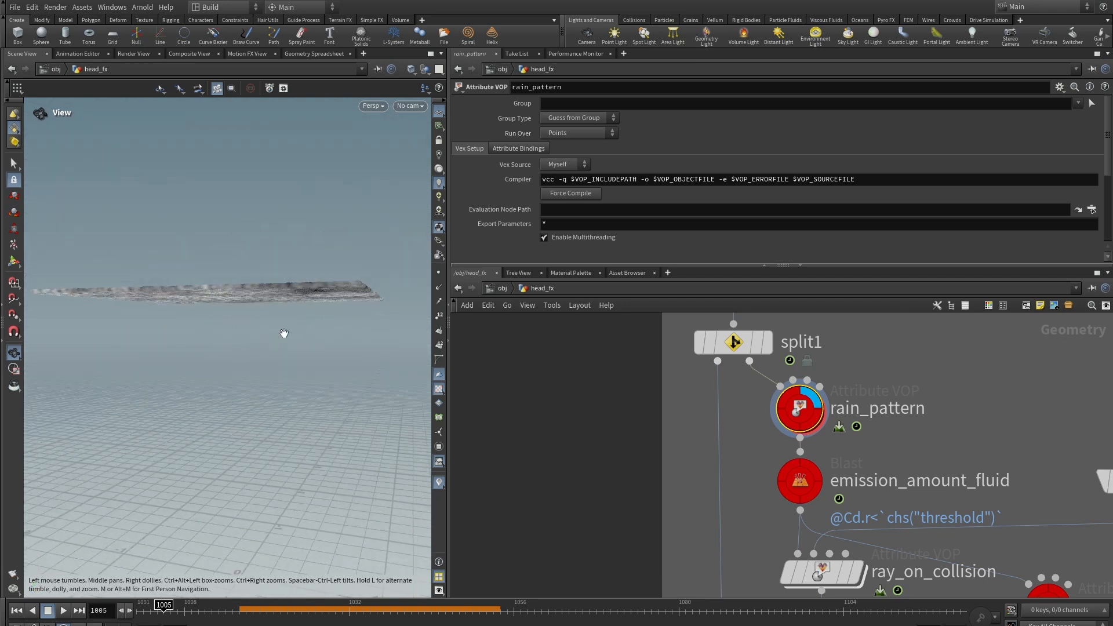
{"action": "scroll", "coordinate": [909, 429], "scroll_direction": "down", "scroll_amount": 5}
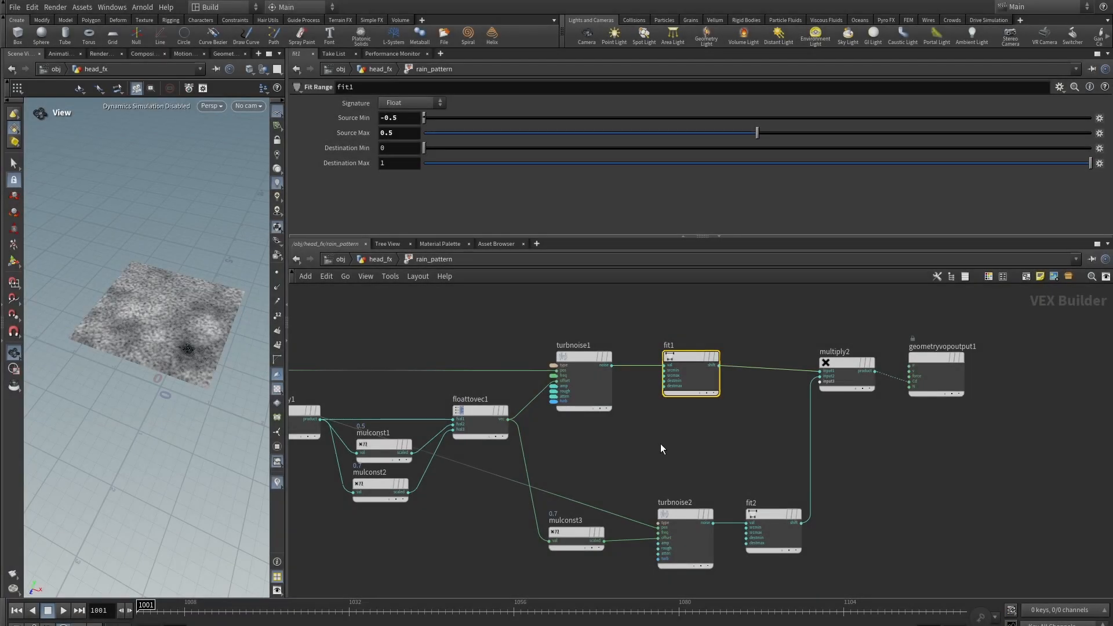
Survey the node network inside rain_pattern and show the parameters of turbnoise1
{"action": "middle_click_drag", "start_coordinate": [660, 444], "coordinate": [795, 431]}
{"action": "scroll", "coordinate": [805, 446], "scroll_direction": "down", "scroll_amount": 2}
{"action": "scroll", "coordinate": [775, 431], "scroll_direction": "up", "scroll_amount": 1}
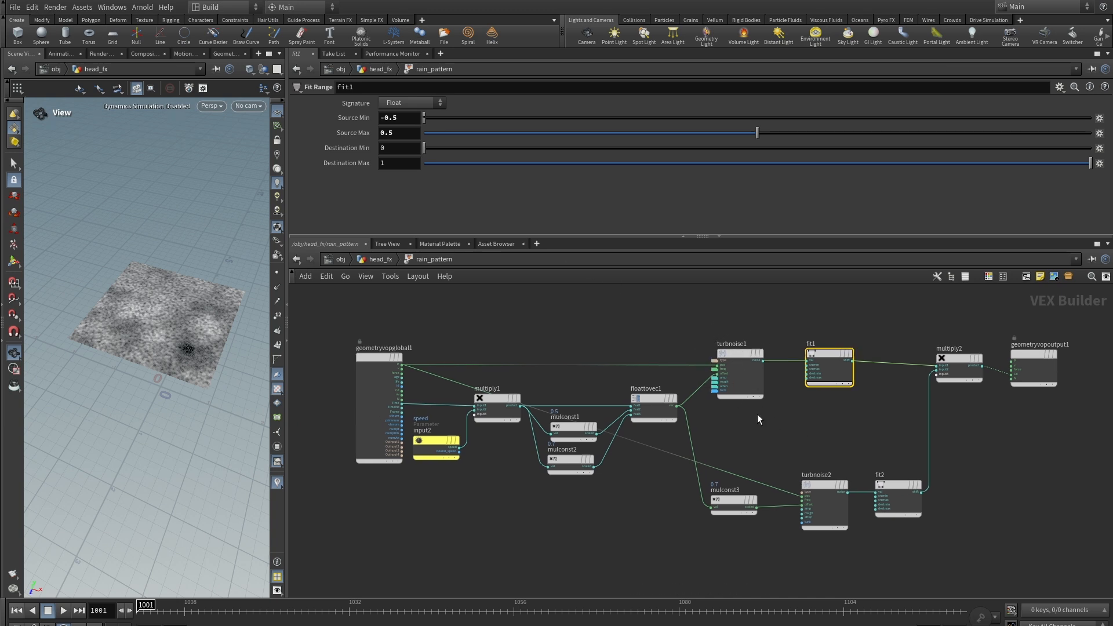
{"action": "scroll", "coordinate": [768, 427], "scroll_direction": "up", "scroll_amount": 2}
{"action": "left_click", "coordinate": [763, 355]}
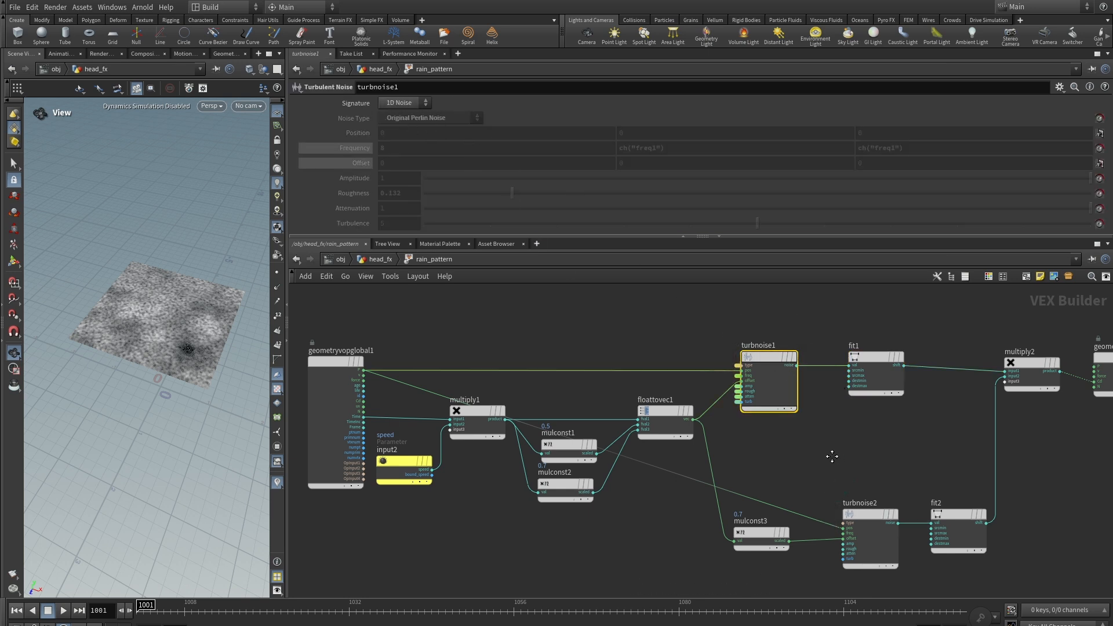
Show the settings of the speed parameter node that feeds multiply1
{"action": "middle_click_drag", "start_coordinate": [832, 456], "coordinate": [928, 450]}
{"action": "scroll", "coordinate": [549, 462], "scroll_direction": "up", "scroll_amount": 2}
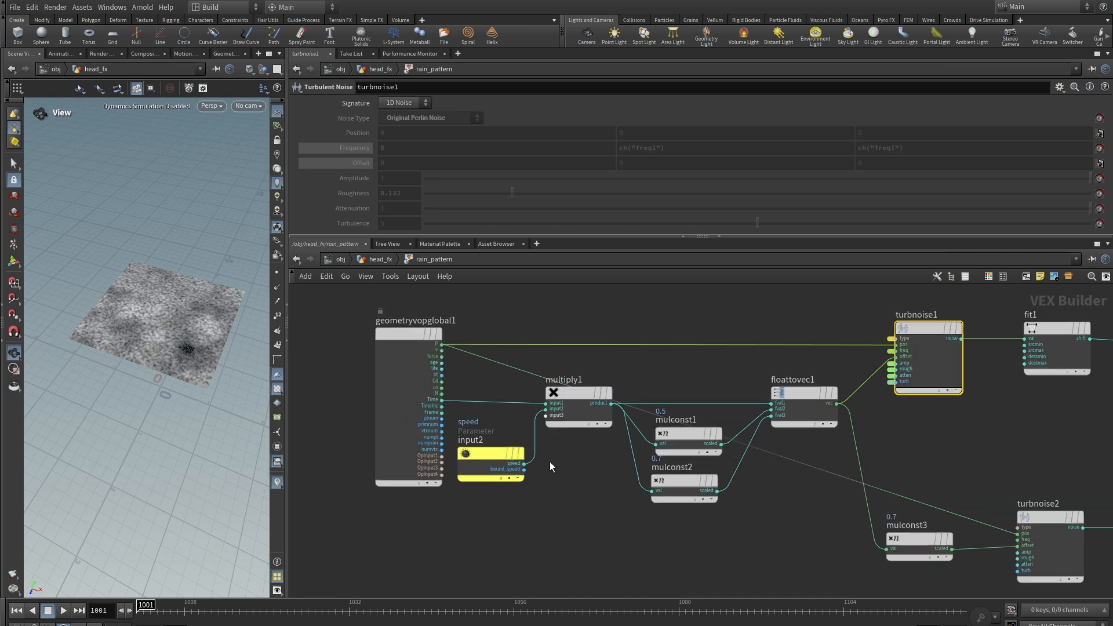
{"action": "left_click", "coordinate": [489, 458]}
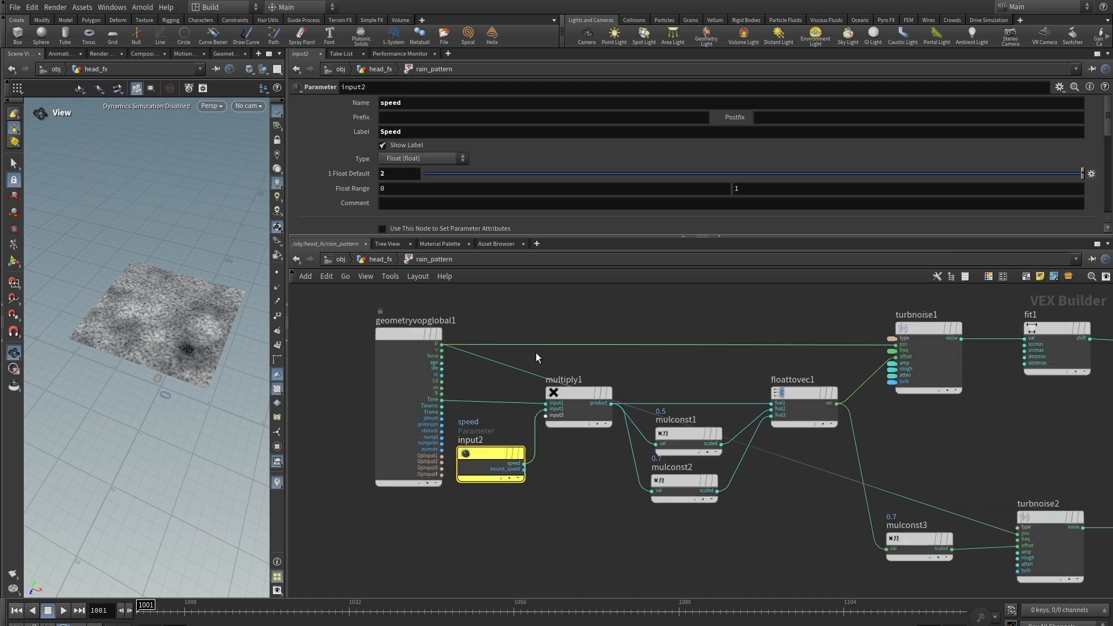
Show the inputs of multiply1 and the multiplier settings of mulconst1 and mulconst2
{"action": "left_click", "coordinate": [596, 408]}
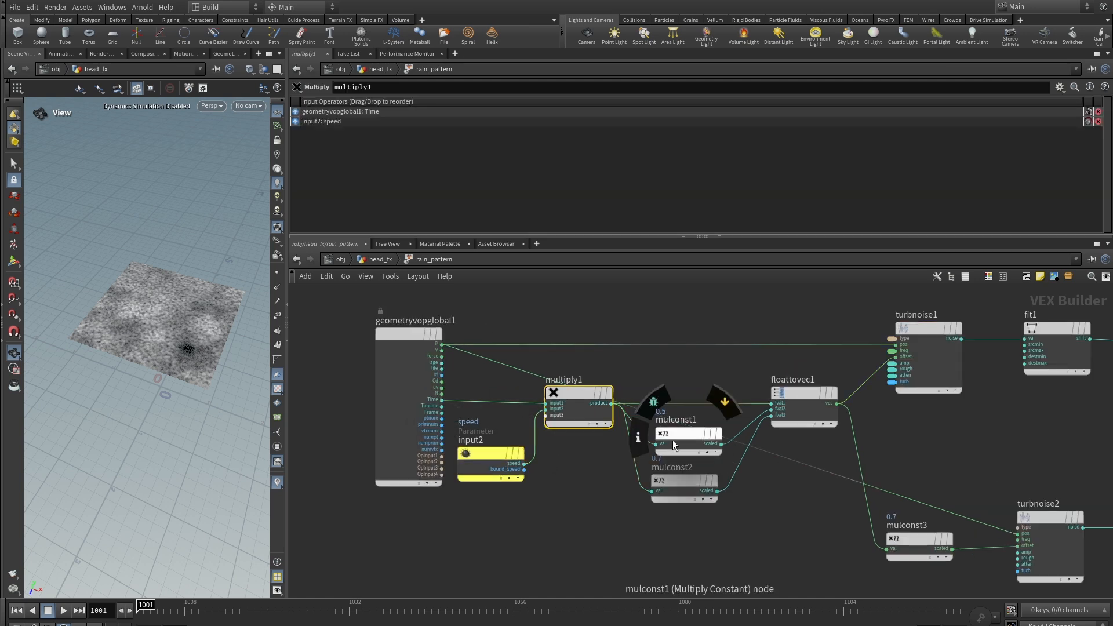
{"action": "middle_click_drag", "start_coordinate": [758, 451], "coordinate": [744, 421]}
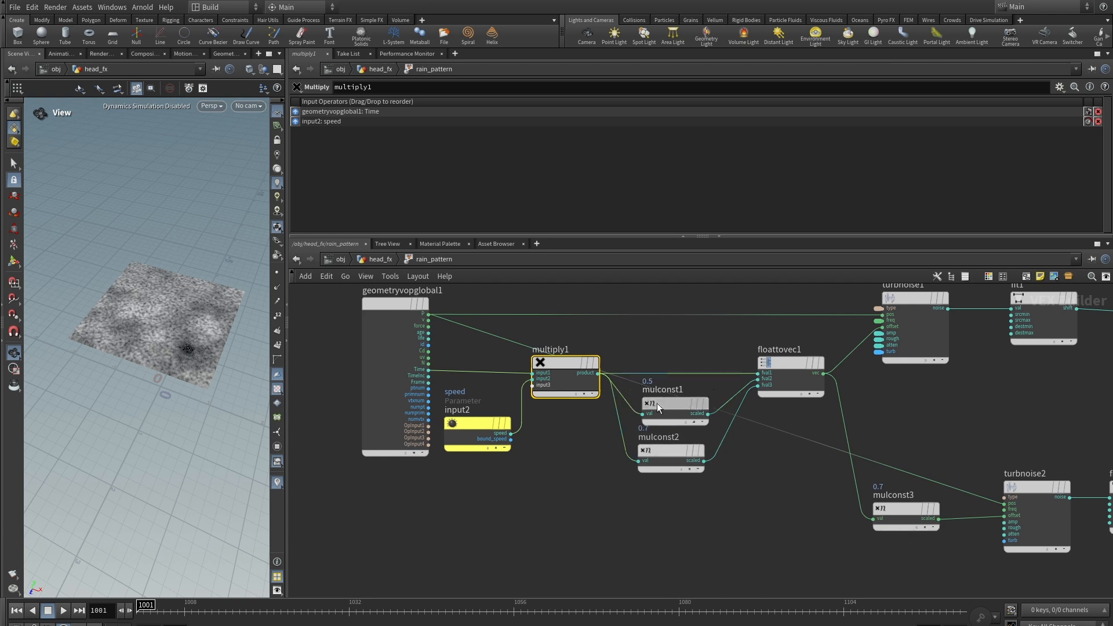
{"action": "left_click", "coordinate": [657, 402]}
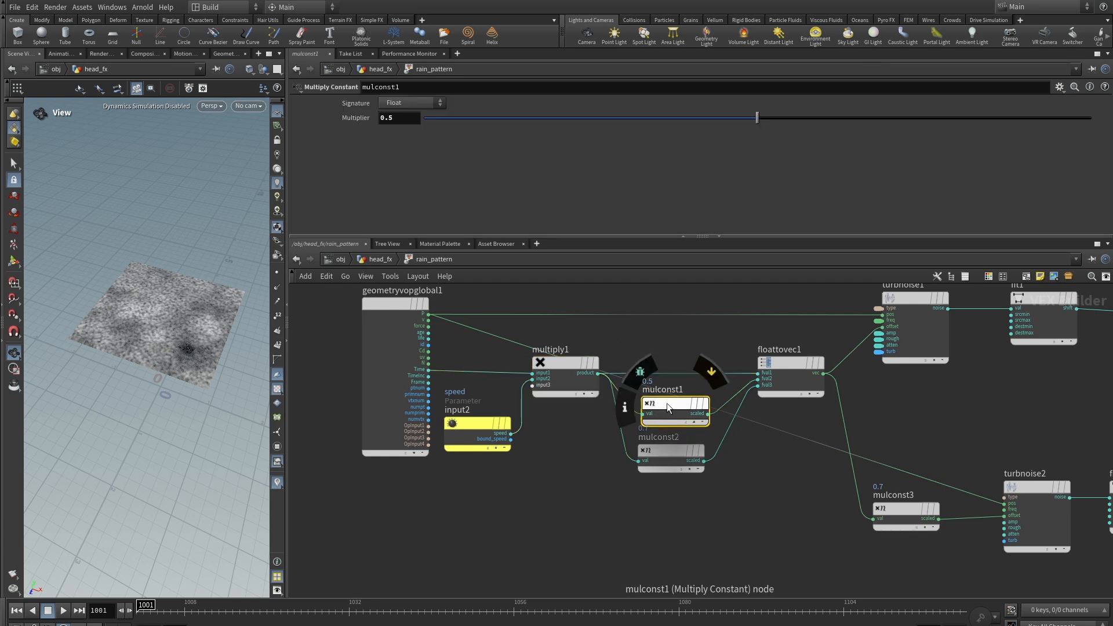
{"action": "left_click", "coordinate": [673, 454]}
{"action": "scroll", "coordinate": [795, 483], "scroll_direction": "up", "scroll_amount": 5}
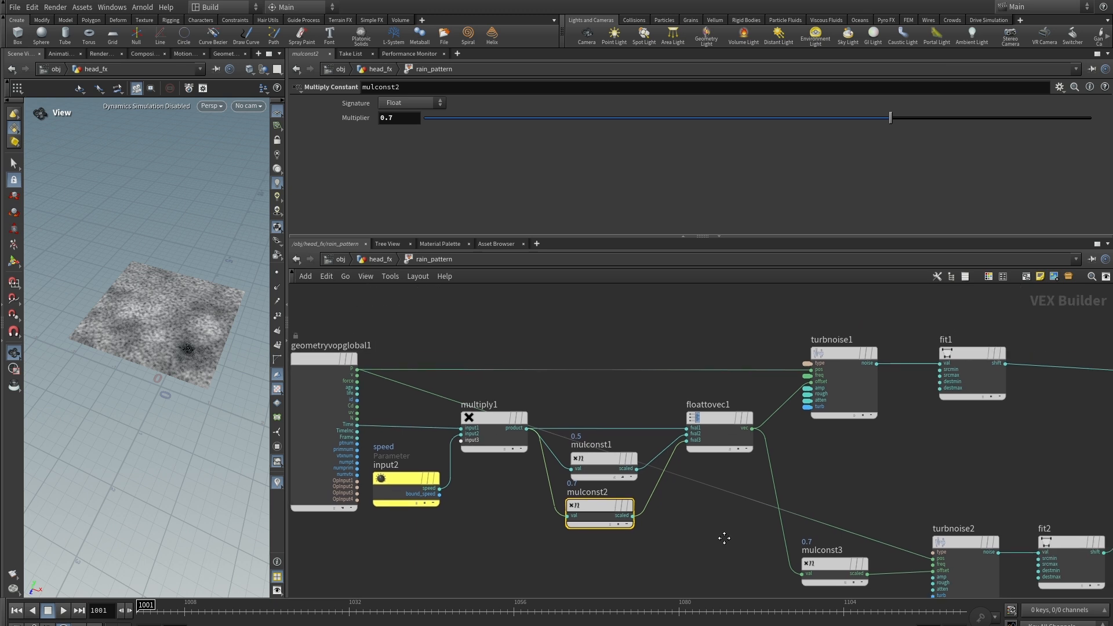
Trace floattovec1 into the offset of turbnoise1 and review the parameters of turbnoise1 and fit1
{"action": "left_click", "coordinate": [664, 392]}
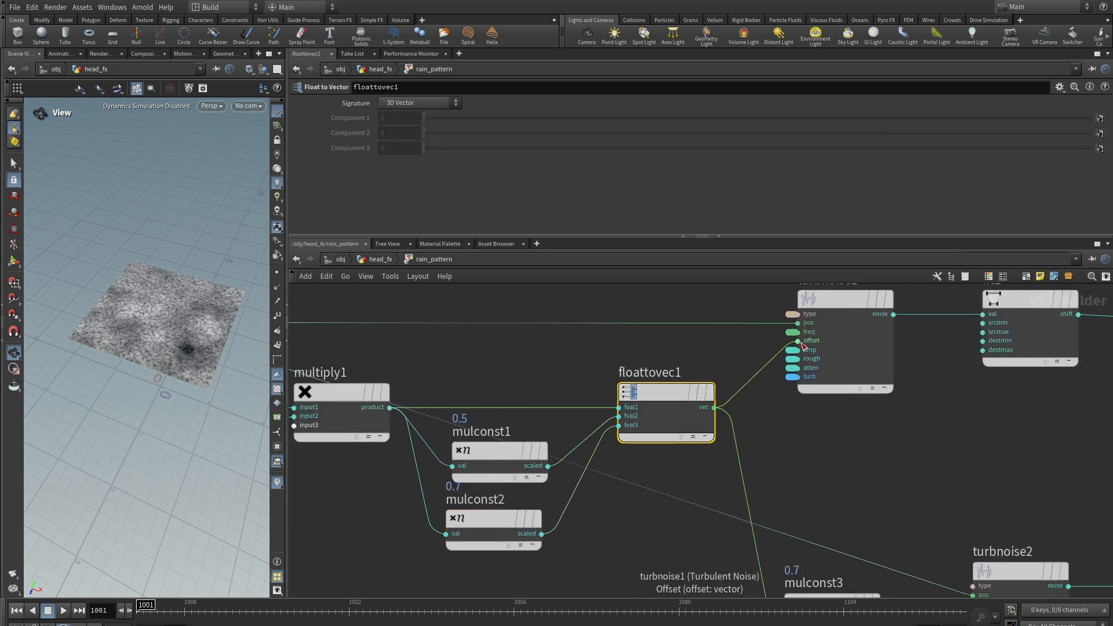
{"action": "scroll", "coordinate": [962, 443], "scroll_direction": "down", "scroll_amount": 3}
{"action": "middle_click_drag", "start_coordinate": [962, 443], "coordinate": [823, 402]}
{"action": "left_click", "coordinate": [823, 400]}
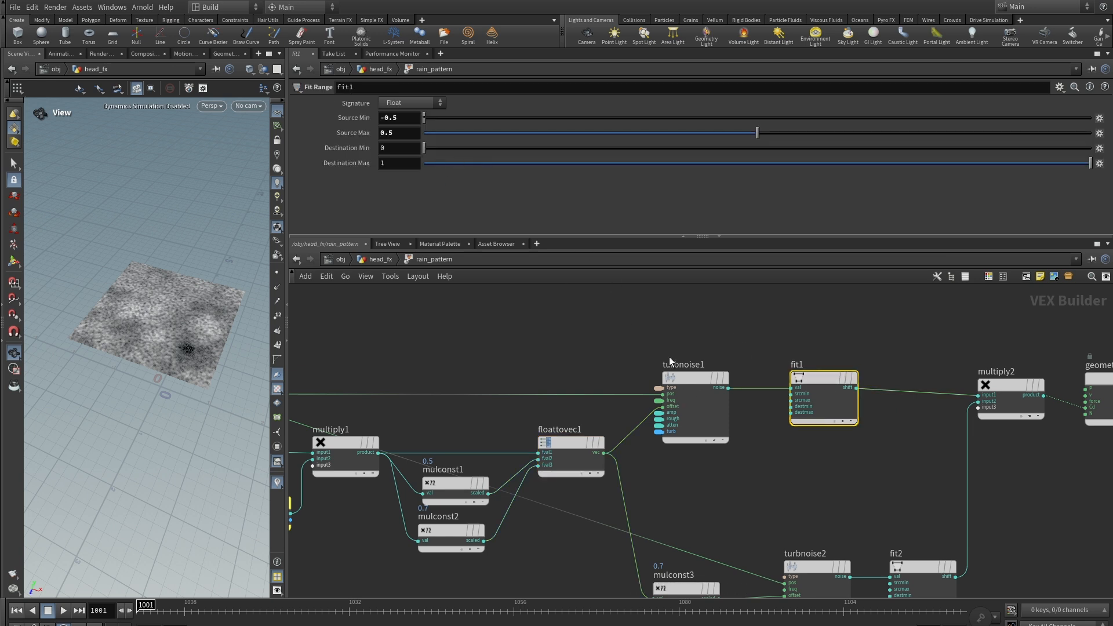
{"action": "left_click", "coordinate": [695, 378]}
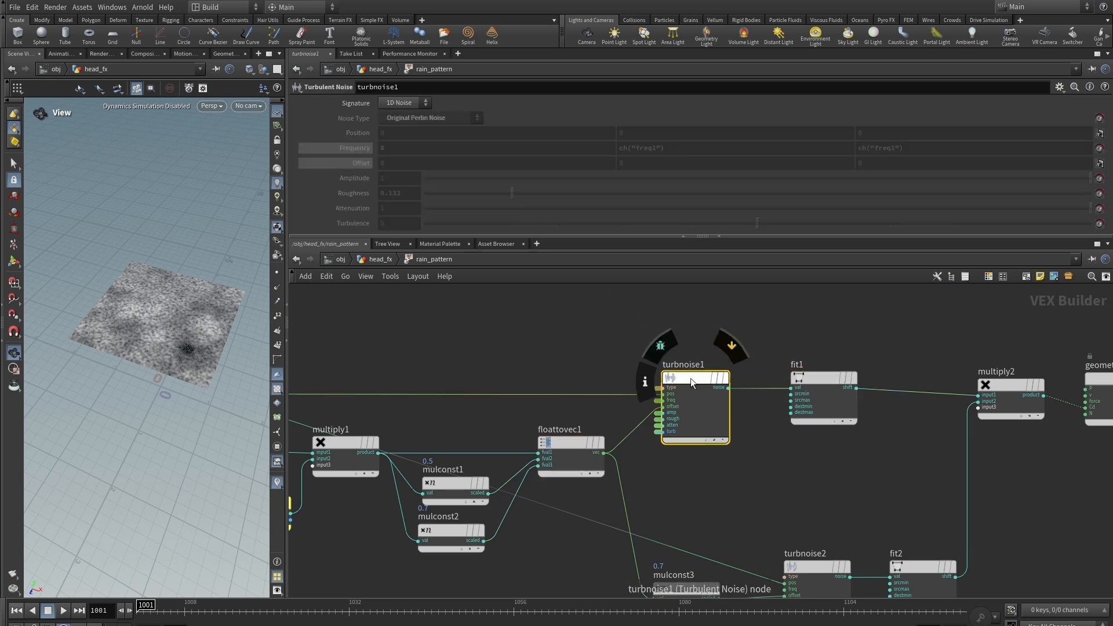
{"action": "left_click", "coordinate": [824, 379]}
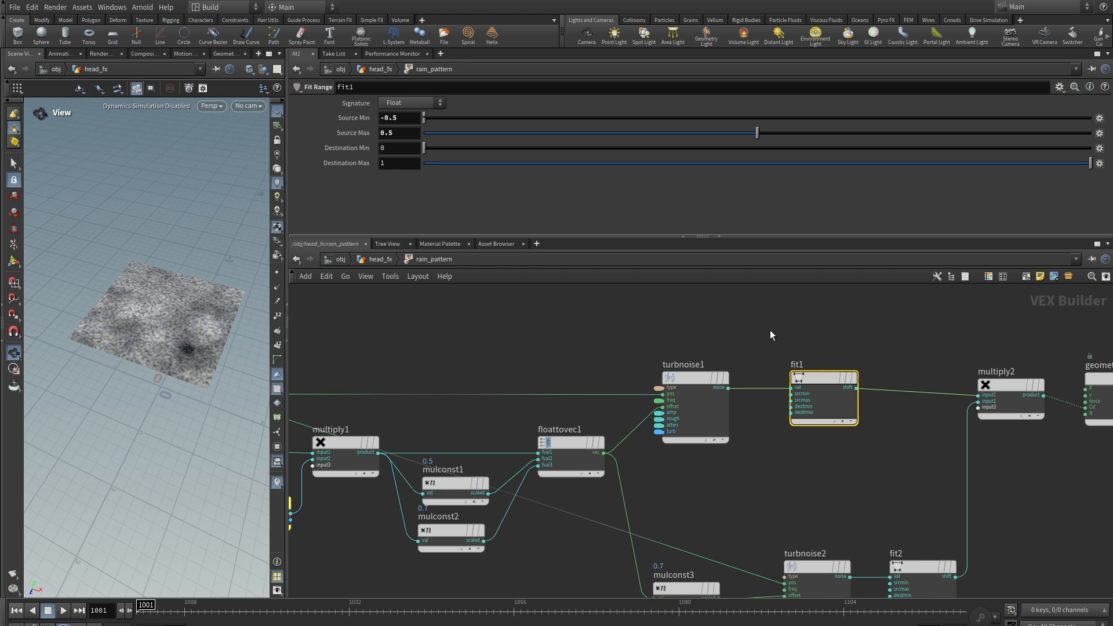
Show the parameters of turbnoise2 and of the mulconst3 node that feeds its offset
{"action": "middle_click_drag", "start_coordinate": [881, 342], "coordinate": [862, 271]}
{"action": "middle_click_drag", "start_coordinate": [835, 398], "coordinate": [751, 356]}
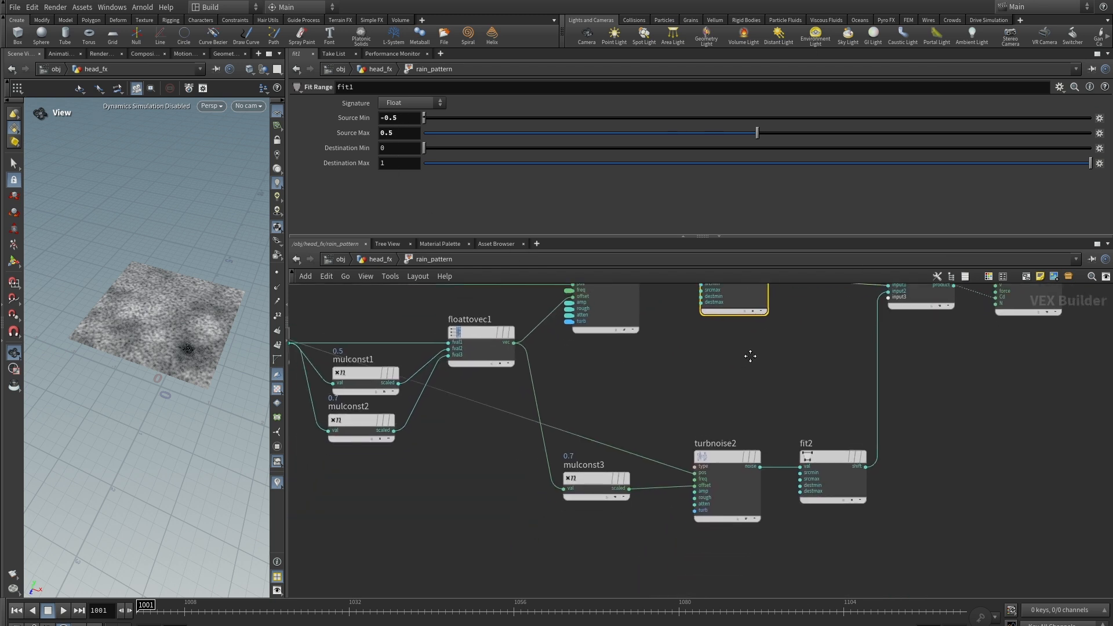
{"action": "middle_click_drag", "start_coordinate": [655, 398], "coordinate": [689, 402]}
{"action": "mouse_move", "coordinate": [770, 410]}
{"action": "middle_mouse_down"}
{"action": "mouse_move", "coordinate": [764, 440]}
{"action": "mouse_move", "coordinate": [753, 407]}
{"action": "middle_mouse_up"}
{"action": "left_click", "coordinate": [745, 487]}
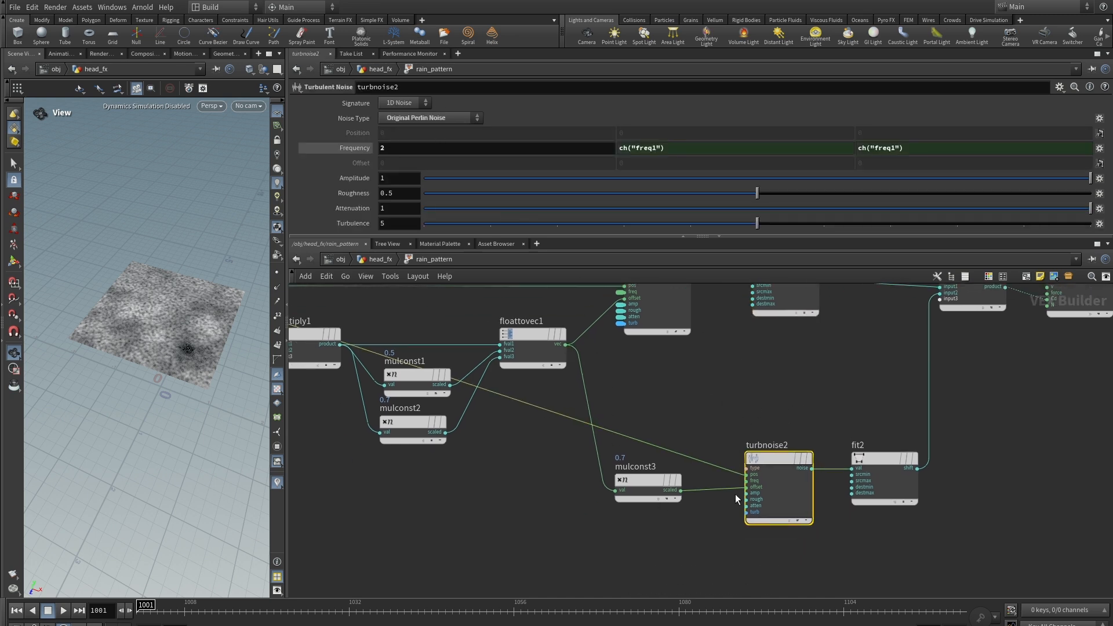
{"action": "left_click", "coordinate": [646, 481]}
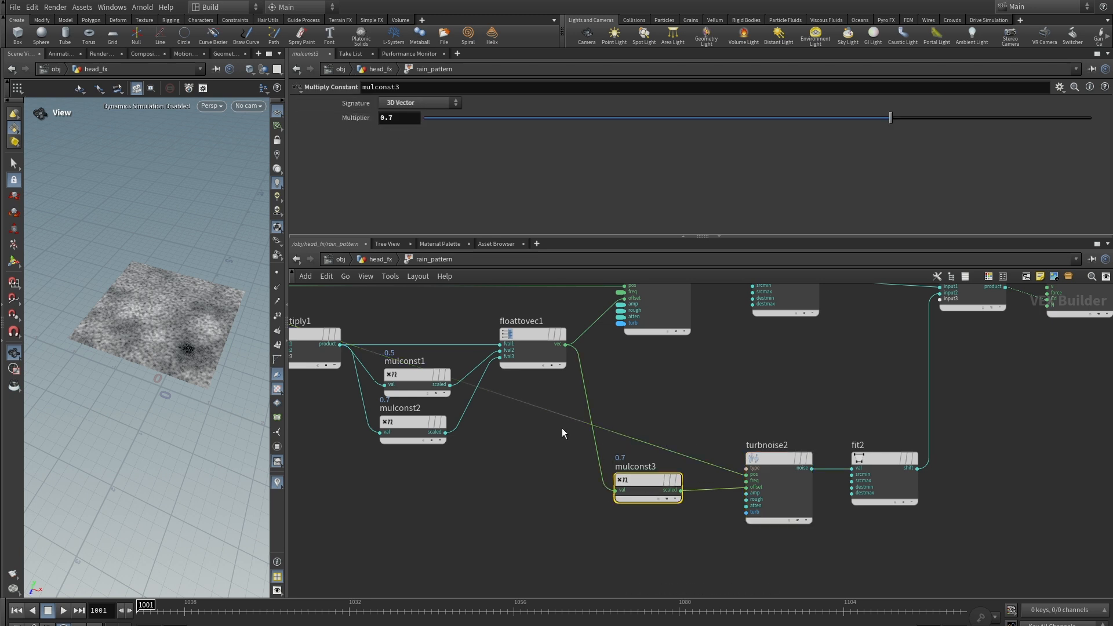
Follow the second noise branch through fit2 and show how multiply2 combines fit1 and fit2
{"action": "middle_click_drag", "start_coordinate": [830, 382], "coordinate": [656, 424]}
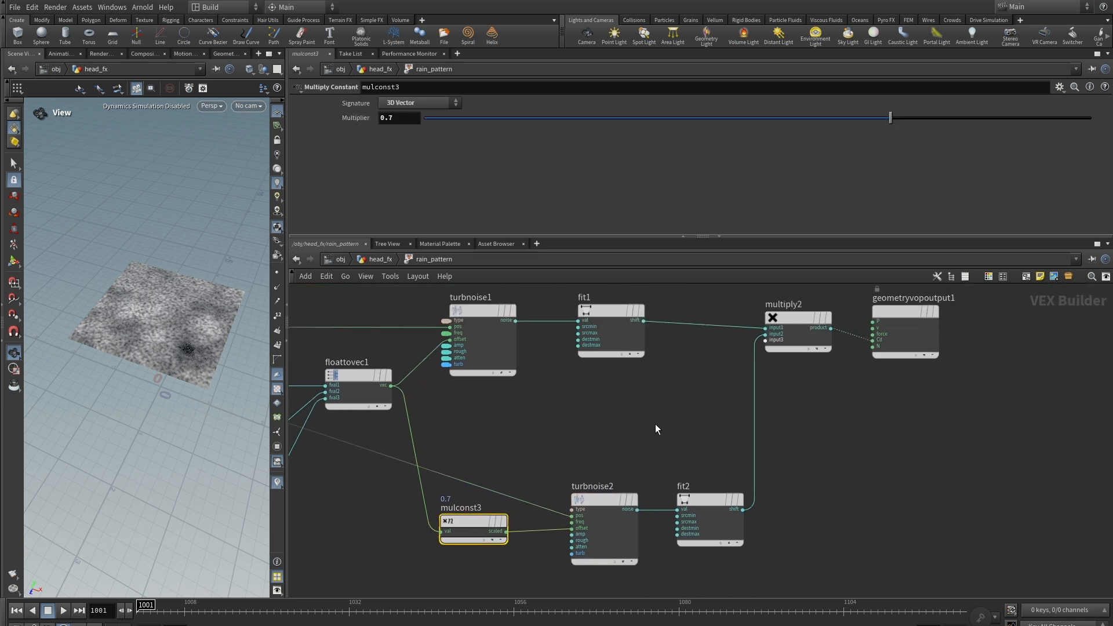
{"action": "left_click", "coordinate": [711, 502]}
{"action": "left_click", "coordinate": [609, 502]}
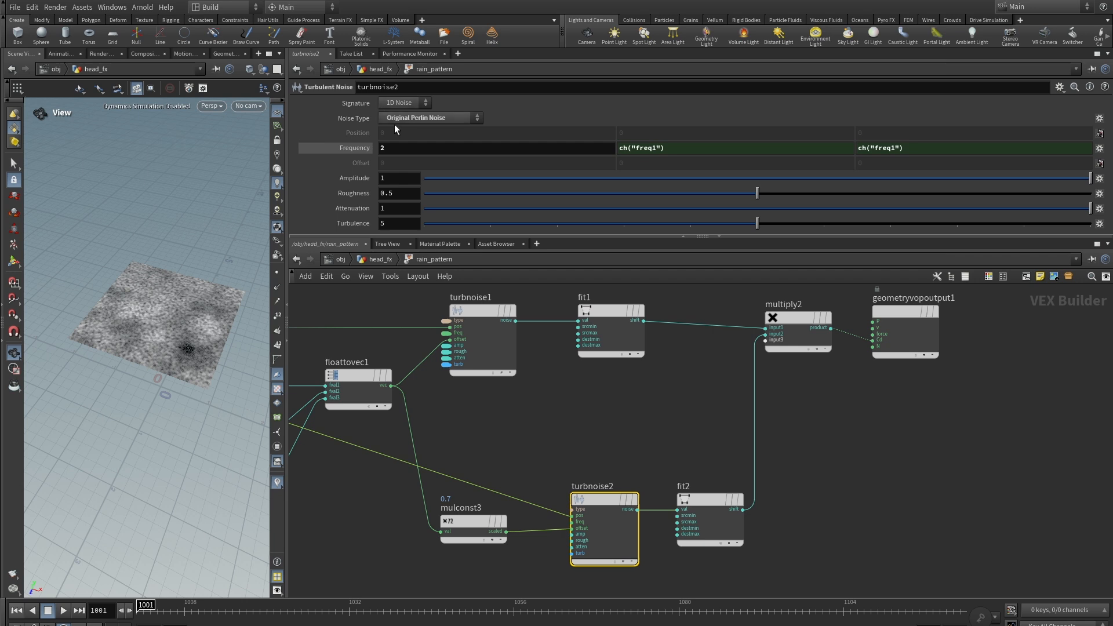
{"action": "middle_click_drag", "start_coordinate": [683, 429], "coordinate": [781, 458]}
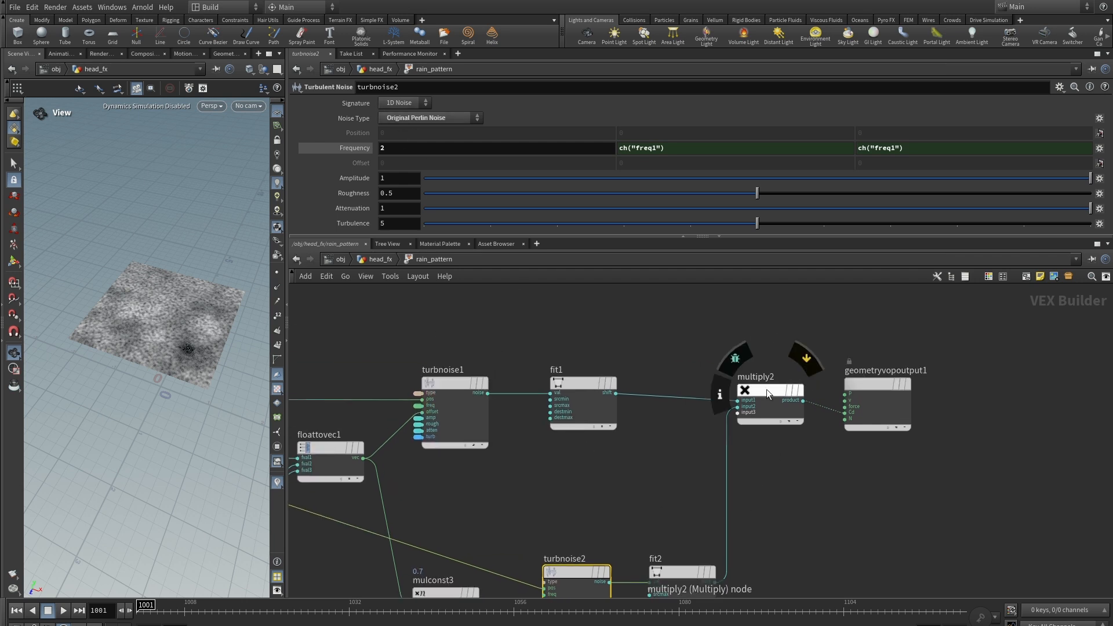
{"action": "left_click", "coordinate": [762, 395]}
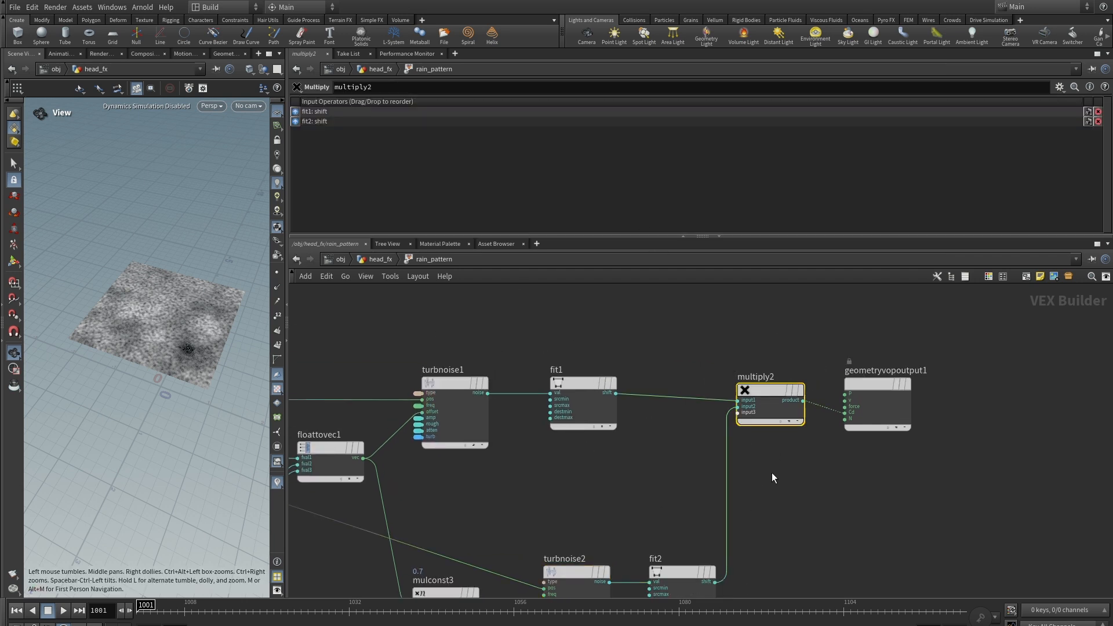
Connect fit1's shift output directly to Cd of geometryvopoutput1 to preview the first noise alone
{"action": "key", "text": "l"}
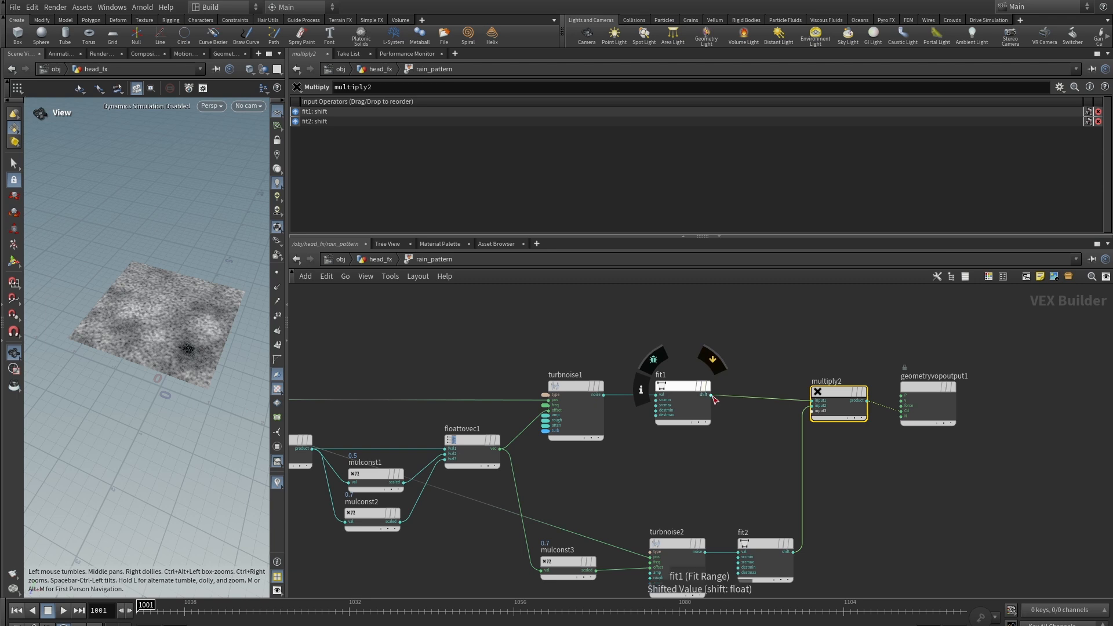
{"action": "left_click_drag", "start_coordinate": [708, 396], "coordinate": [807, 381]}
{"action": "left_click_drag", "start_coordinate": [891, 412], "coordinate": [901, 412]}
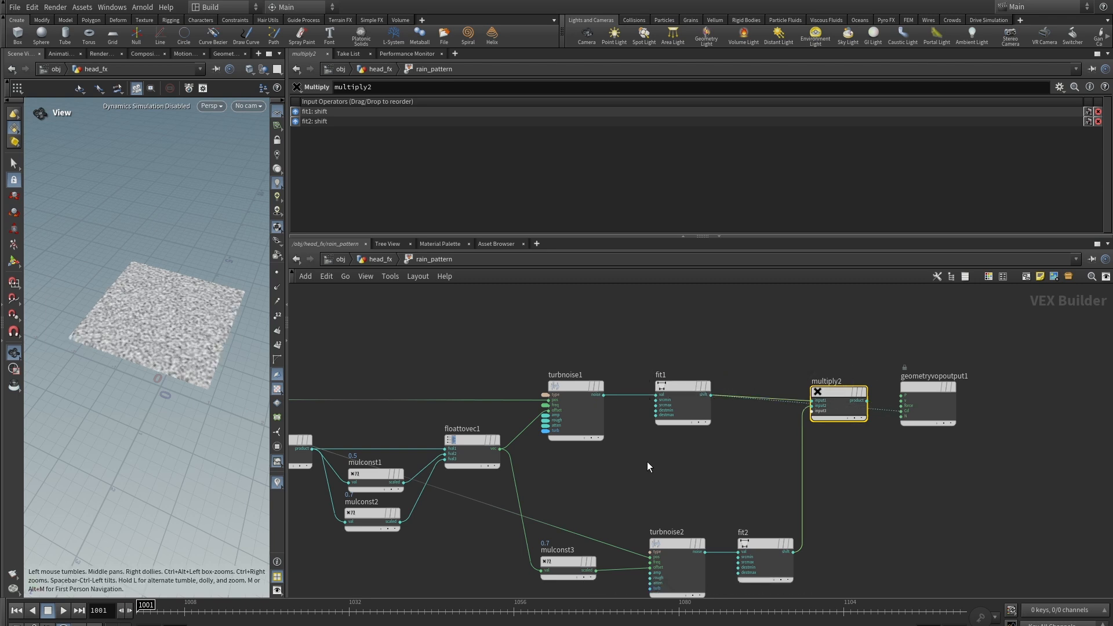
Connect fit2's shift output to Cd of geometryvopoutput1 and play the animation to preview the second noise alone
{"action": "left_click_drag", "start_coordinate": [793, 551], "coordinate": [901, 416]}
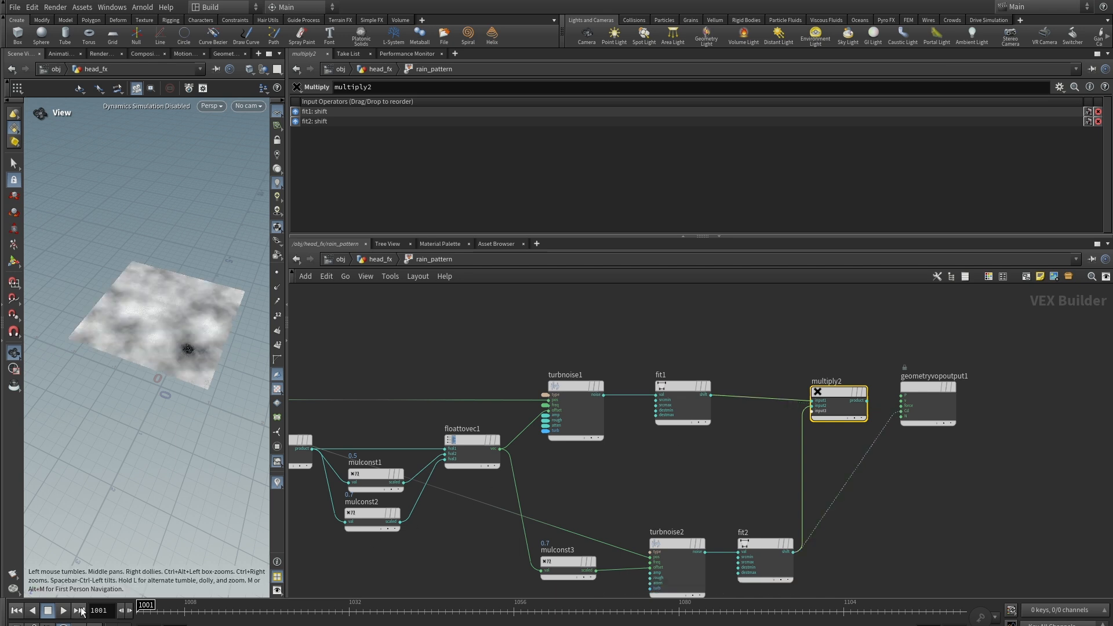
{"action": "left_click", "coordinate": [65, 612]}
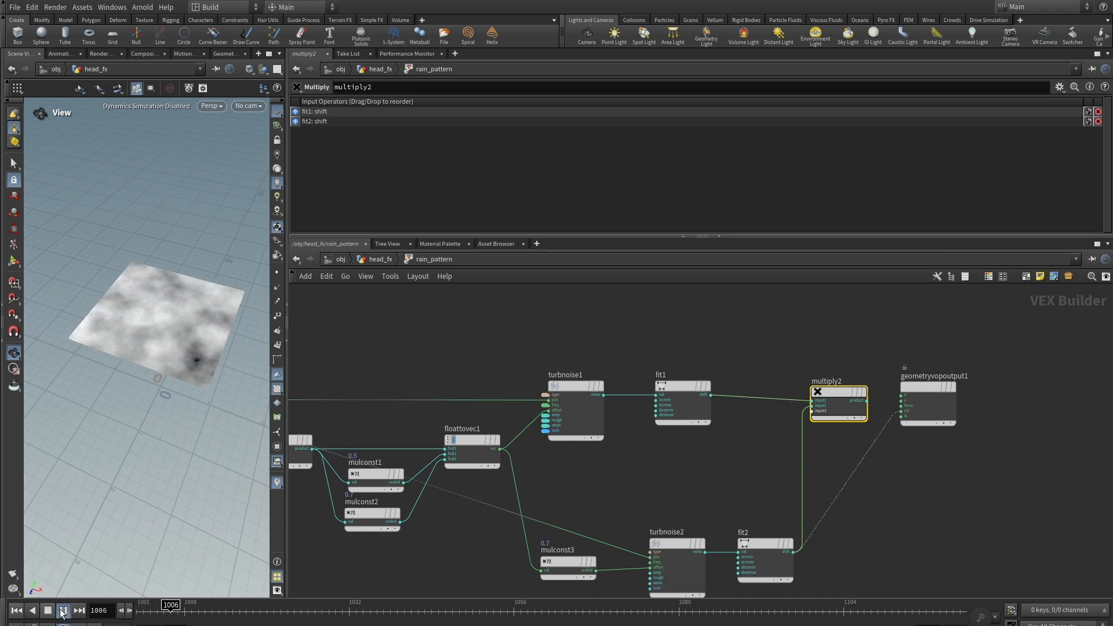
{"action": "left_click", "coordinate": [48, 612]}
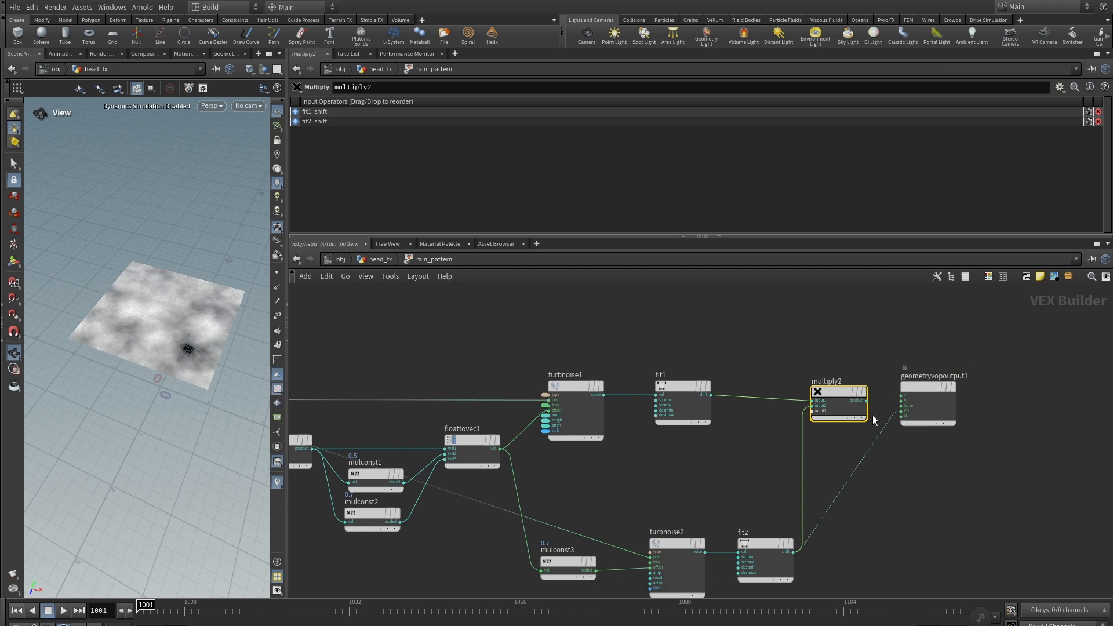
Reconnect multiply2's product to Cd of geometryvopoutput1 and play the animation of the combined noise
{"action": "scroll", "coordinate": [872, 415], "scroll_direction": "up", "scroll_amount": 3}
{"action": "left_click", "coordinate": [865, 392]}
{"action": "left_click", "coordinate": [925, 409]}
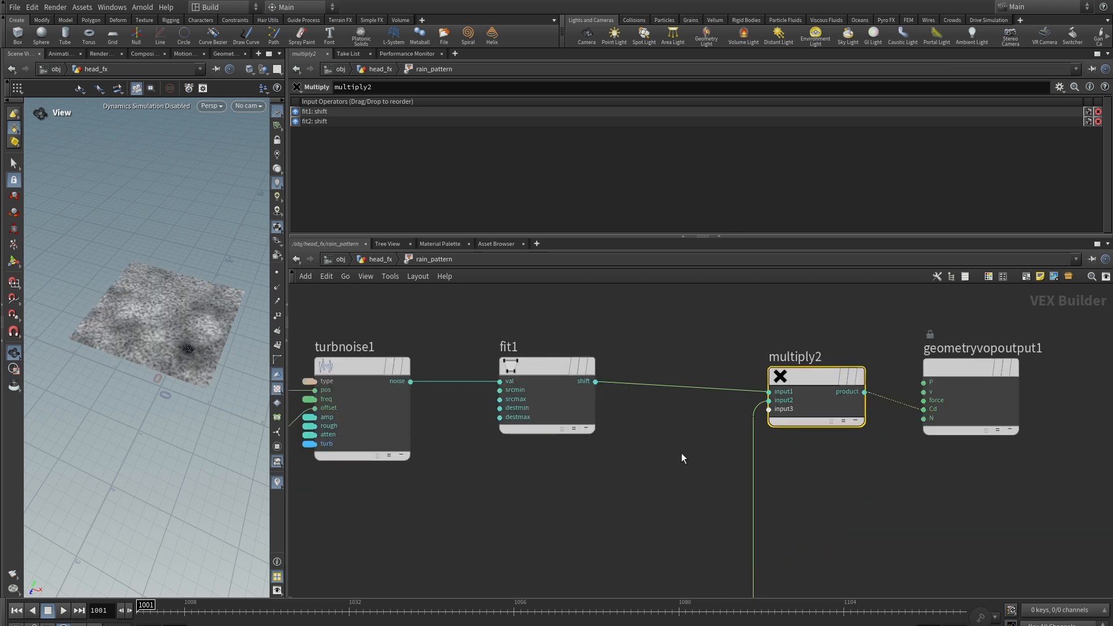
{"action": "left_click", "coordinate": [64, 611]}
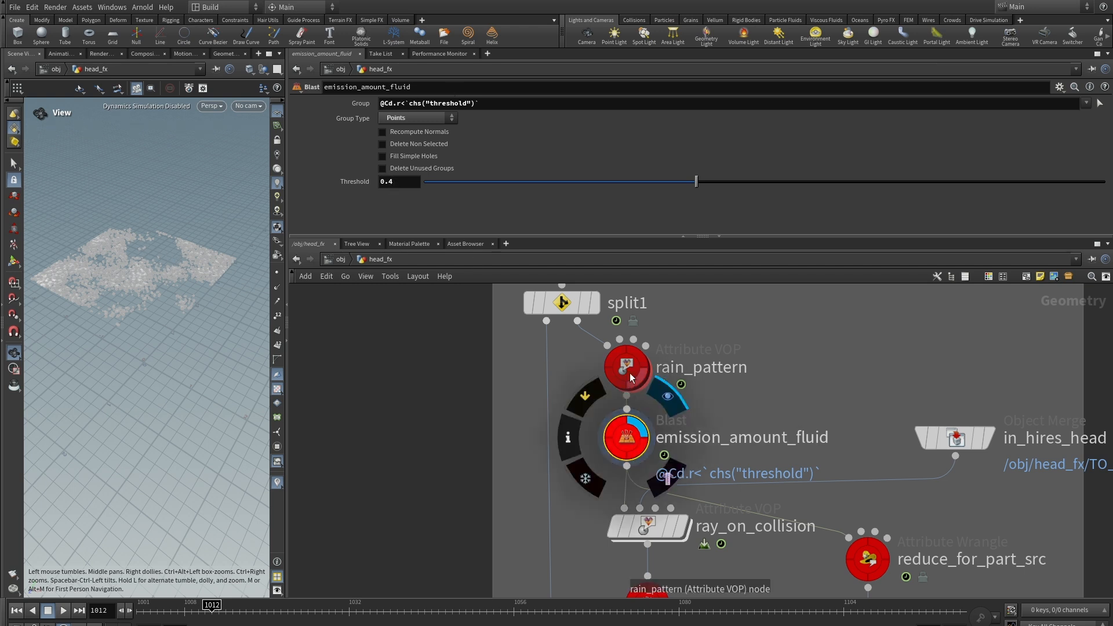
Review the emission_amount_fluid blast after rain_pattern, play the animation, and inspect the remaining points from a lower angle
{"action": "left_click", "coordinate": [670, 359]}
{"action": "left_click", "coordinate": [668, 430]}
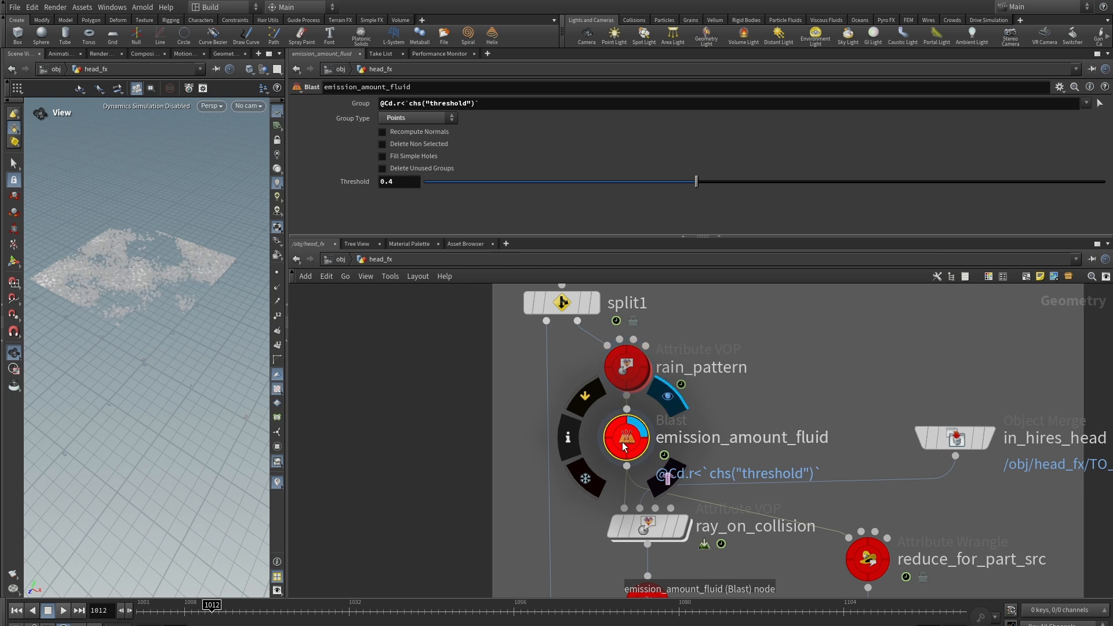
{"action": "left_click", "coordinate": [64, 610]}
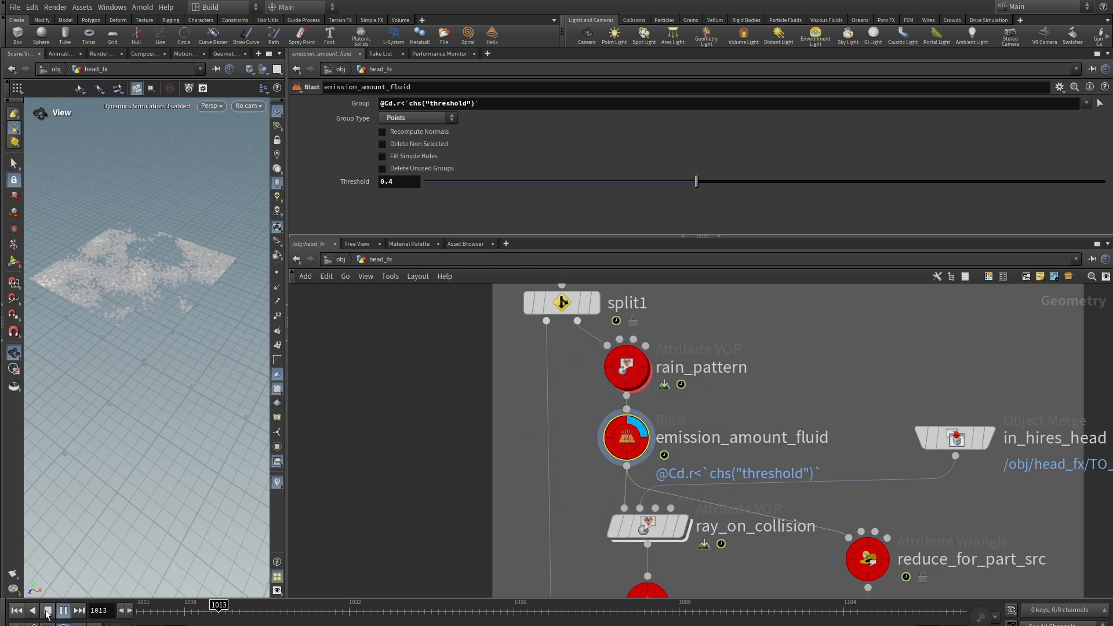
{"action": "scroll", "coordinate": [754, 389], "scroll_direction": "down", "scroll_amount": 3}
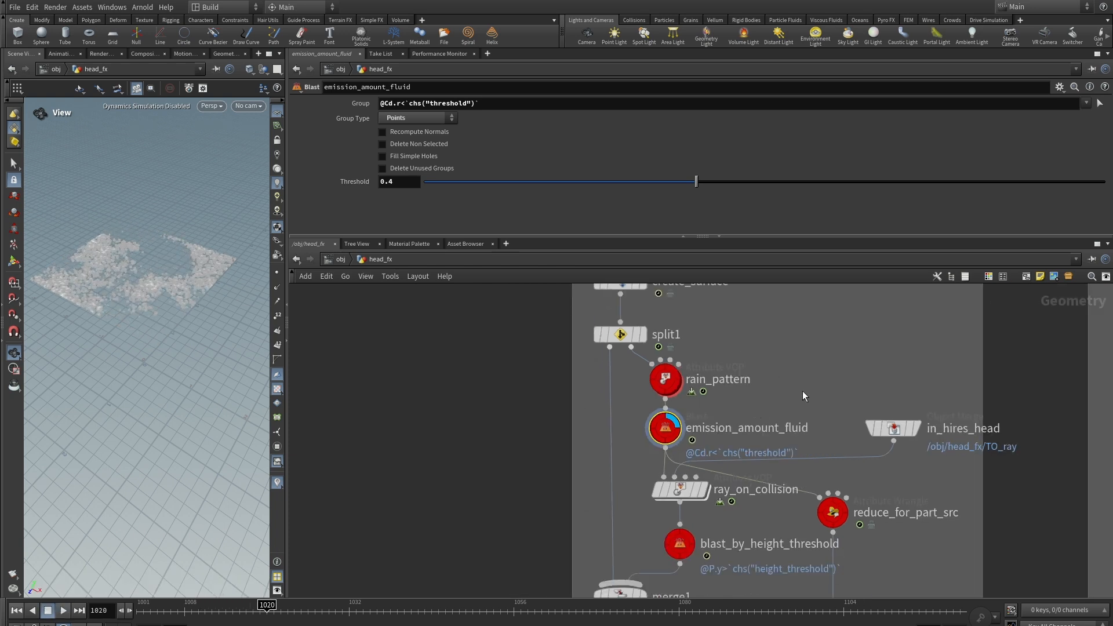
{"action": "middle_click_drag", "start_coordinate": [803, 390], "coordinate": [824, 349]}
{"action": "left_click_drag", "start_coordinate": [174, 310], "coordinate": [181, 247]}
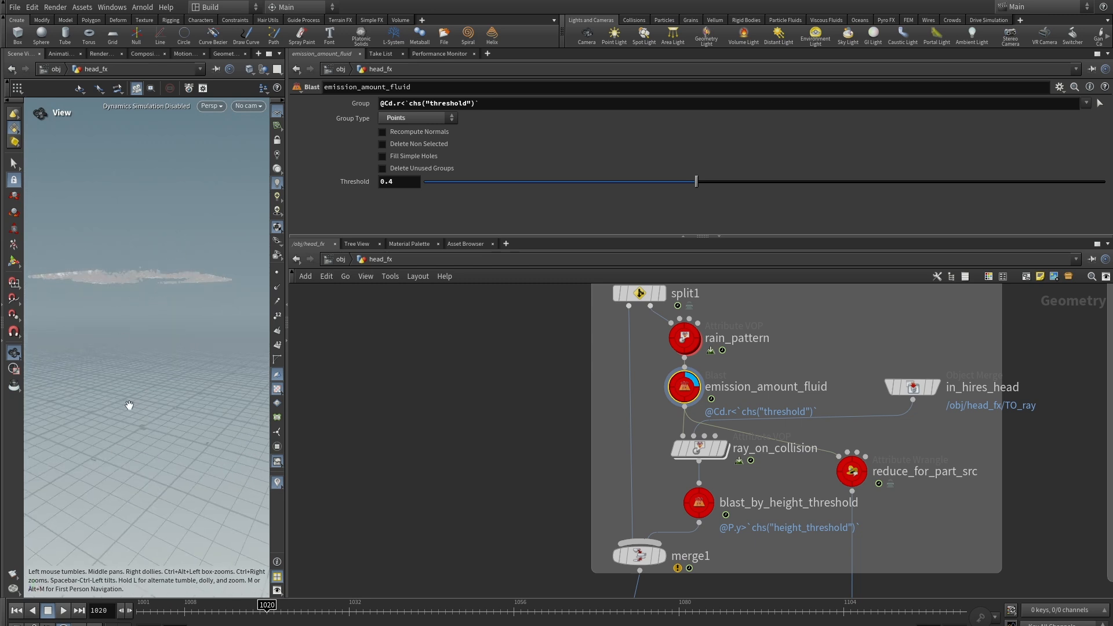
{"action": "mouse_move", "coordinate": [177, 206]}
{"action": "left_mouse_down"}
{"action": "mouse_move", "coordinate": [174, 229]}
{"action": "mouse_move", "coordinate": [177, 215]}
{"action": "left_mouse_up"}
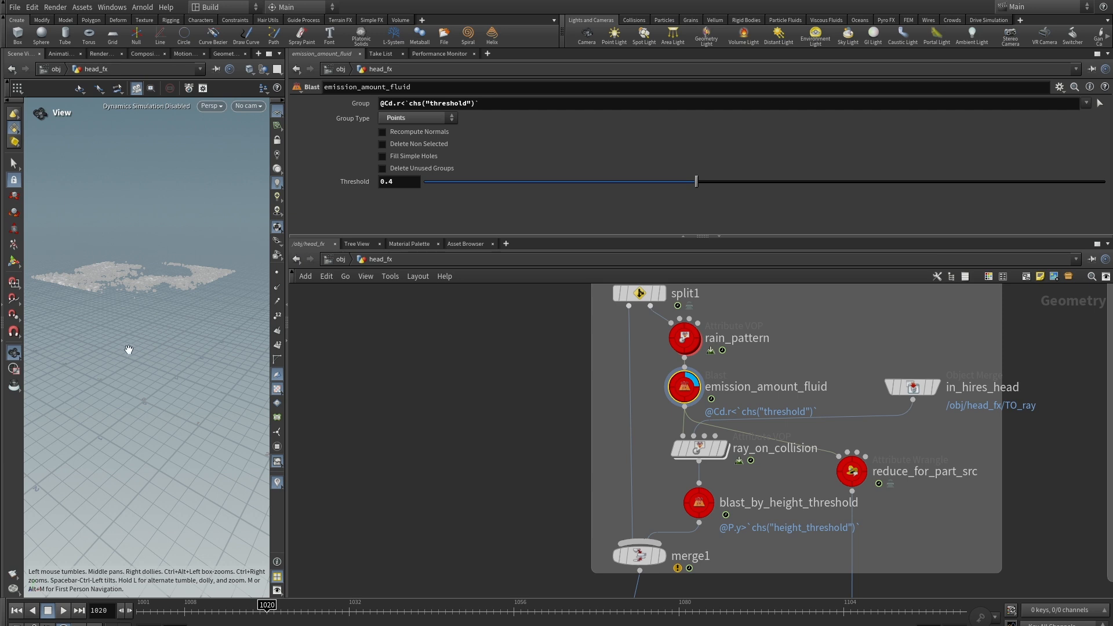
Open the VOP network inside ray_on_collision, below emission_amount_fluid
{"action": "scroll", "coordinate": [817, 353], "scroll_direction": "down", "scroll_amount": 1}
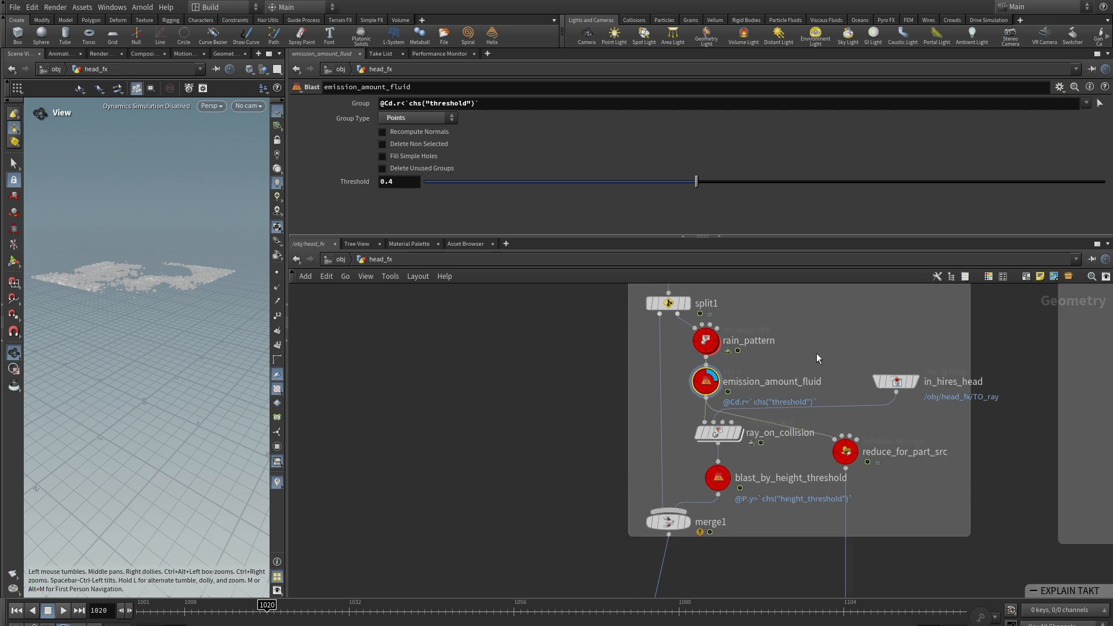
{"action": "middle_click_drag", "start_coordinate": [816, 353], "coordinate": [839, 320]}
{"action": "scroll", "coordinate": [791, 388], "scroll_direction": "up", "scroll_amount": 3}
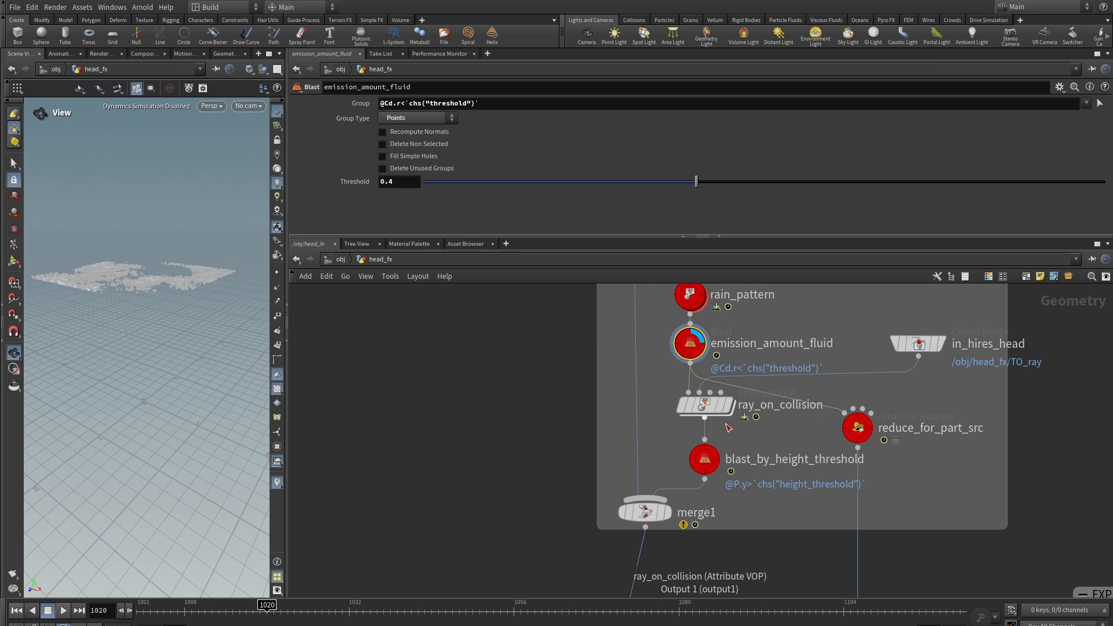
{"action": "scroll", "coordinate": [748, 417], "scroll_direction": "up", "scroll_amount": 3}
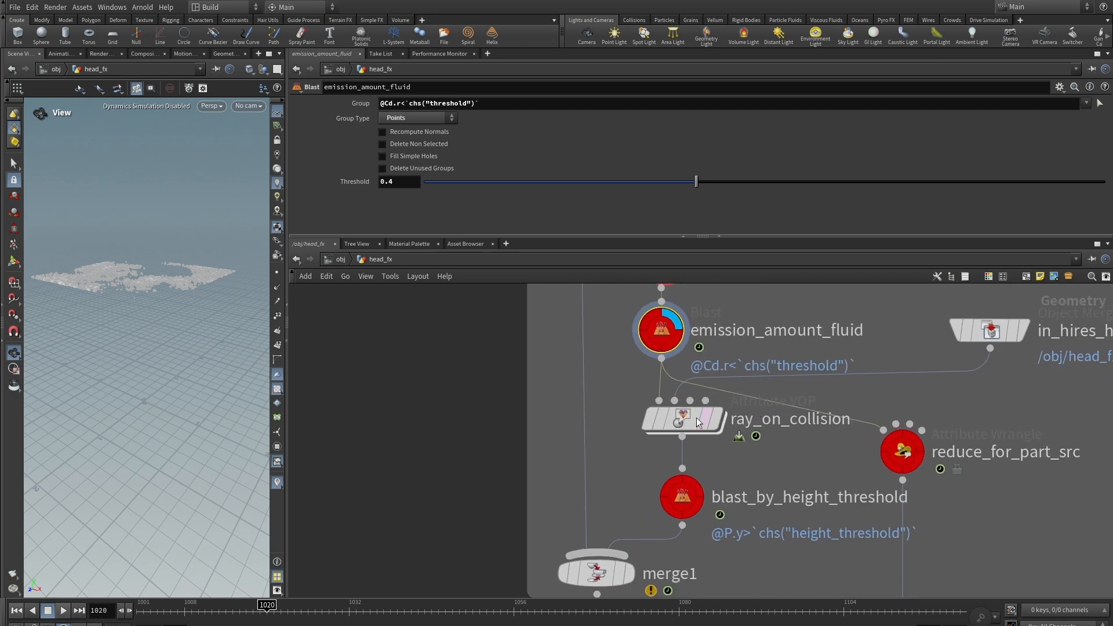
{"action": "mouse_move", "coordinate": [684, 418]}
{"action": "middle_click_drag", "start_coordinate": [685, 420], "coordinate": [686, 449]}
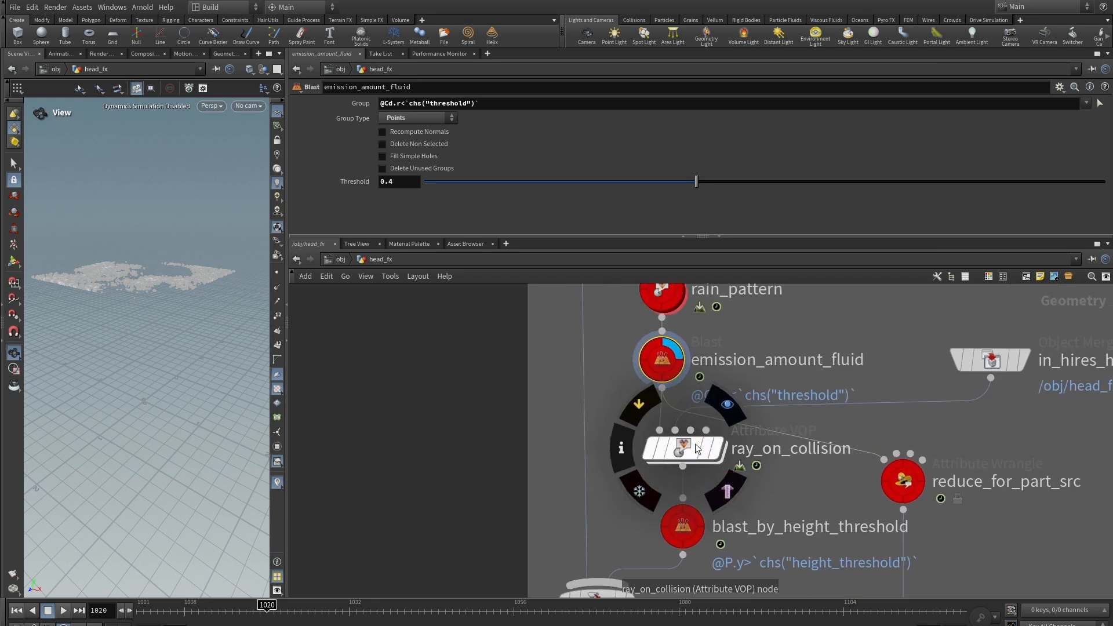
{"action": "double_click", "coordinate": [696, 448]}
{"action": "scroll", "coordinate": [805, 481], "scroll_direction": "up", "scroll_amount": 2}
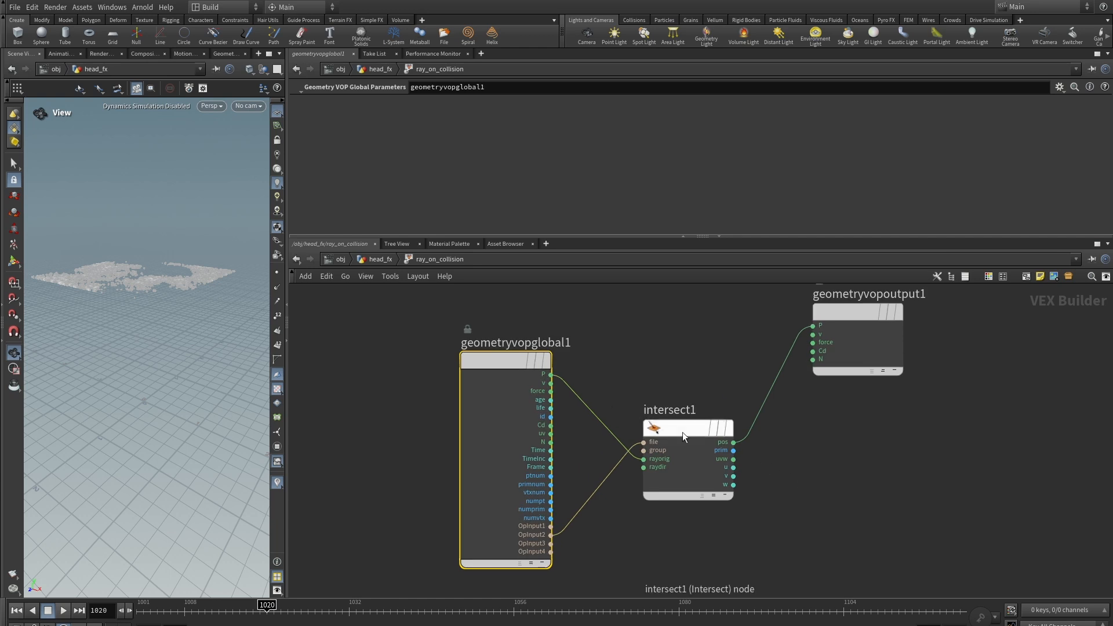
Show the parameters of intersect1 and examine its connections from geometryvopglobal1
{"action": "left_click", "coordinate": [680, 429]}
{"action": "scroll", "coordinate": [694, 372], "scroll_direction": "down", "scroll_amount": 2}
{"action": "middle_click_drag", "start_coordinate": [690, 353], "coordinate": [713, 338]}
{"action": "scroll", "coordinate": [672, 355], "scroll_direction": "up", "scroll_amount": 2}
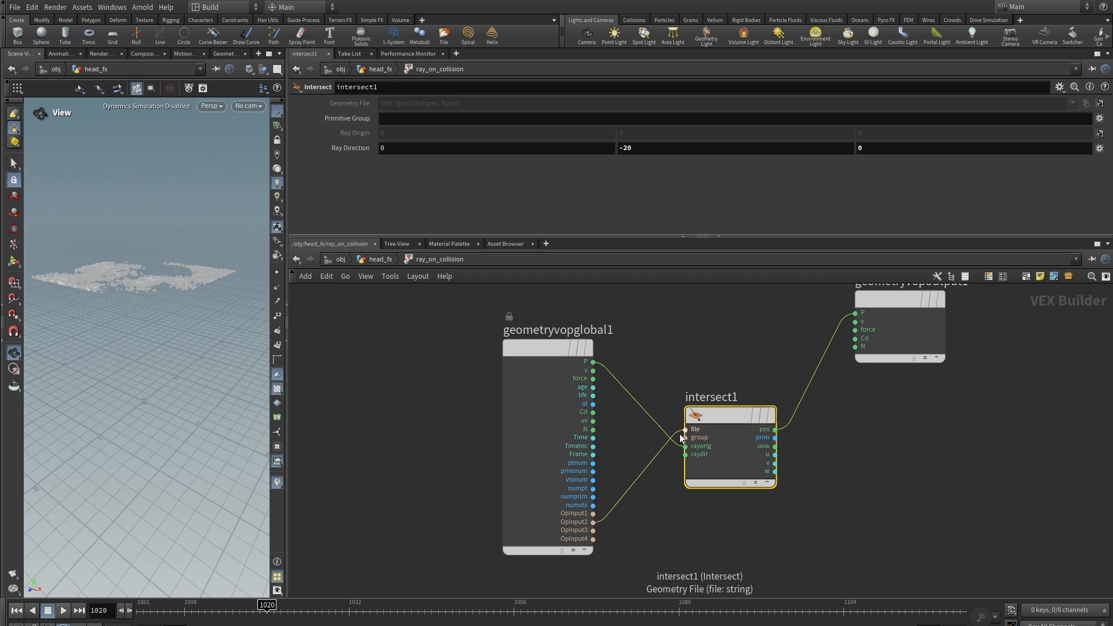
Return to the head_fx network and examine how in_hires_head connects to ray_on_collision
{"action": "left_click", "coordinate": [728, 342]}
{"action": "key", "text": "u"}
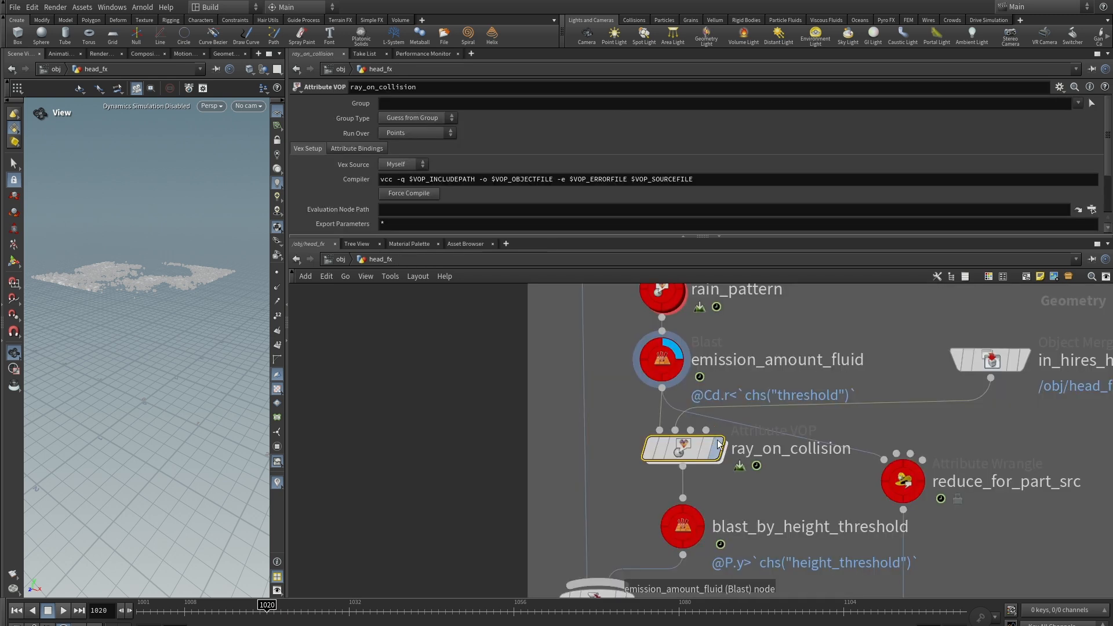
{"action": "scroll", "coordinate": [939, 412], "scroll_direction": "down", "scroll_amount": 2}
{"action": "middle_click_drag", "start_coordinate": [964, 426], "coordinate": [837, 431]}
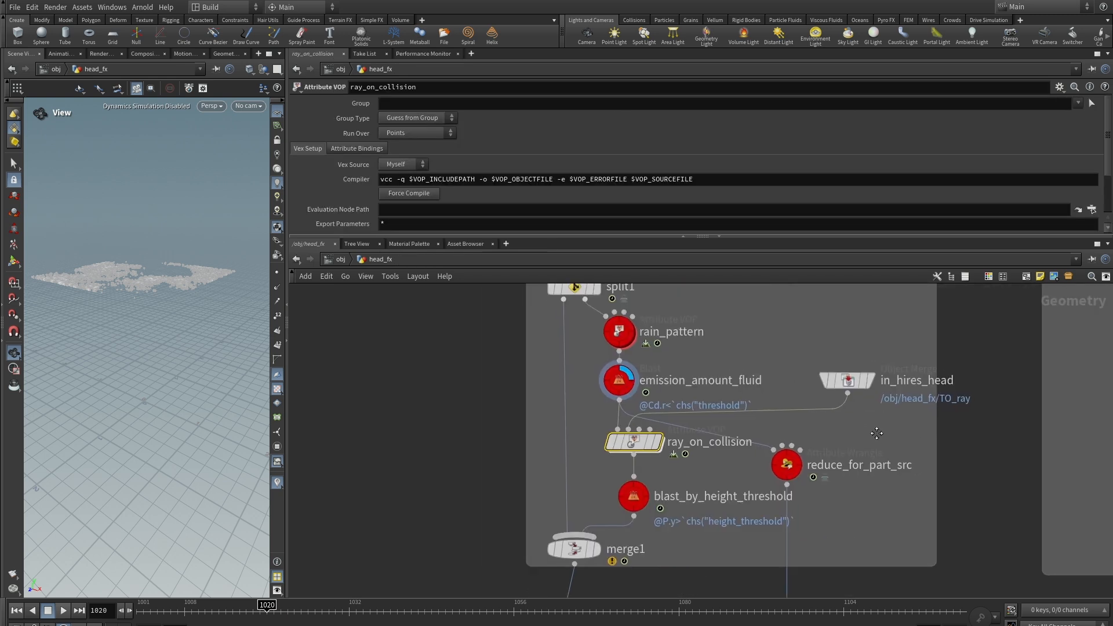
Display the in_hires_head node and check its connection to the second input of ray_on_collision
{"action": "left_click", "coordinate": [873, 381]}
{"action": "left_click", "coordinate": [844, 380]}
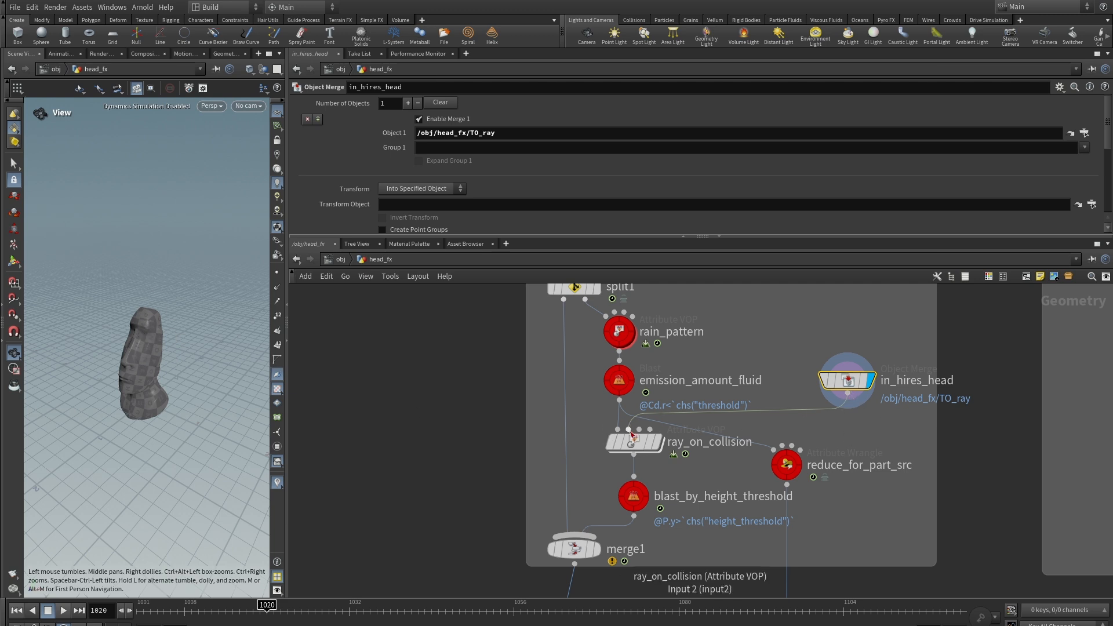
{"action": "mouse_move", "coordinate": [621, 388]}
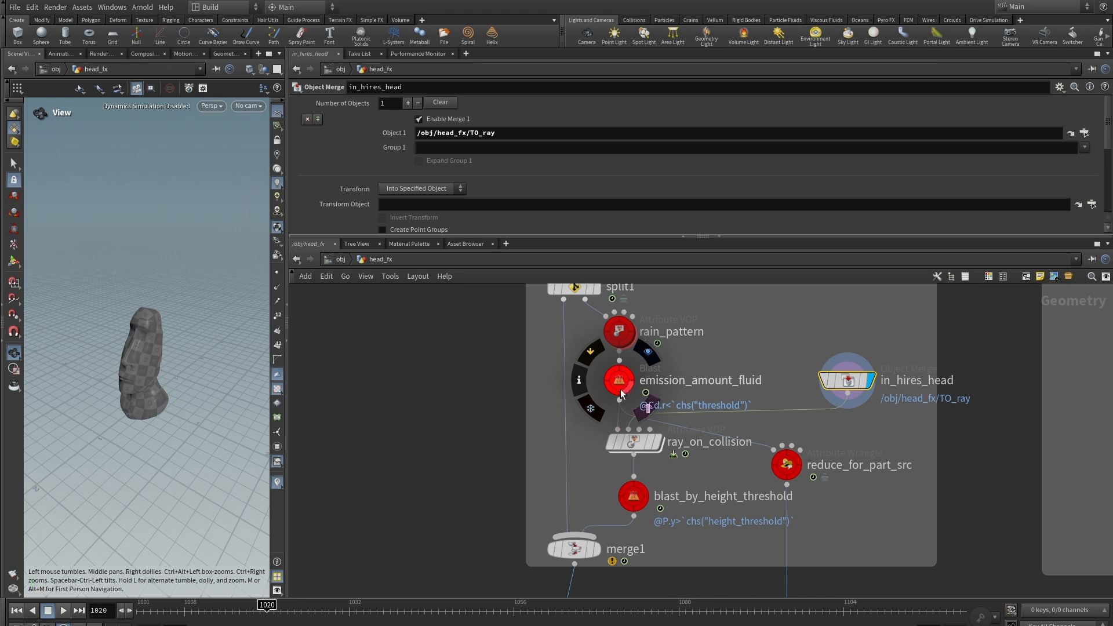
Open the VOP network inside ray_on_collision and examine the intersect1 connections
{"action": "left_click", "coordinate": [636, 443]}
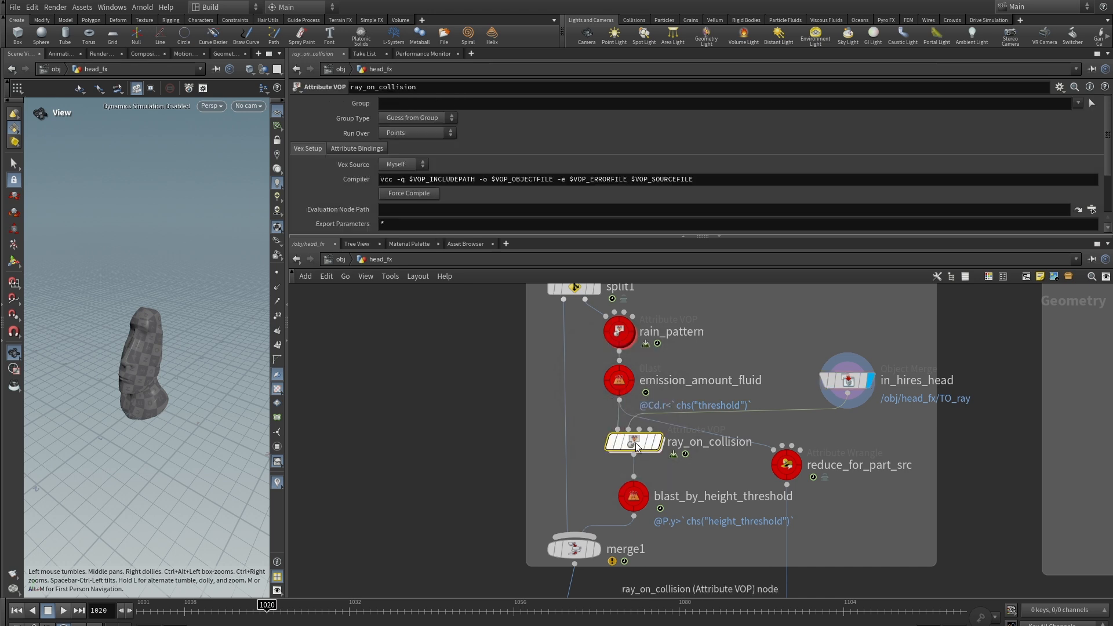
{"action": "double_click", "coordinate": [635, 443]}
{"action": "middle_click_drag", "start_coordinate": [672, 405], "coordinate": [671, 359]}
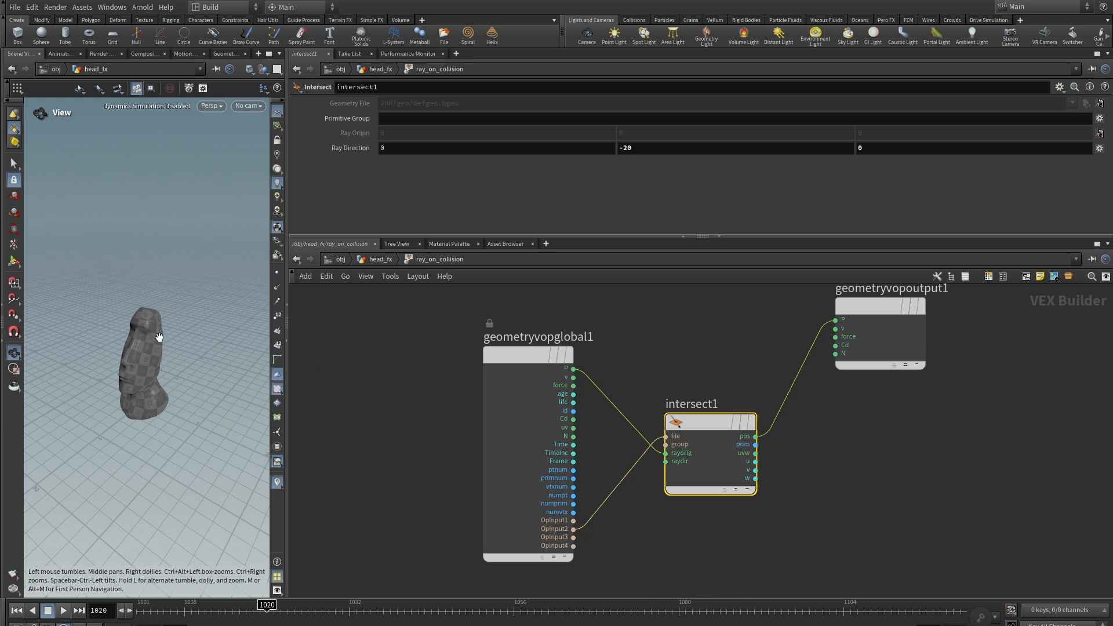
{"action": "middle_click_drag", "start_coordinate": [728, 314], "coordinate": [676, 372]}
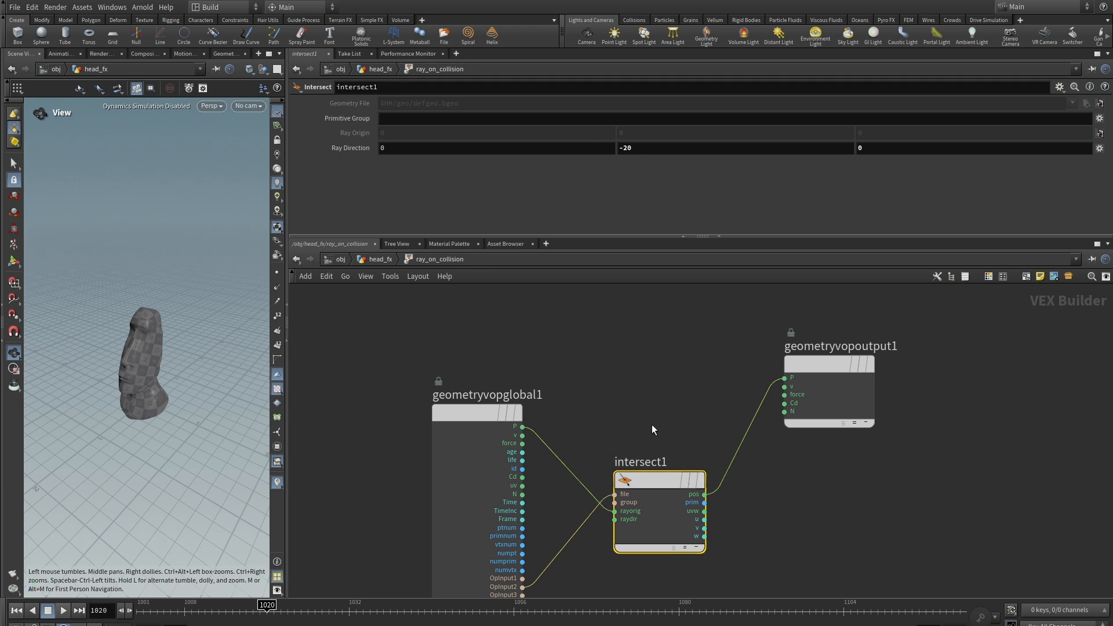
Add a second Intersect node above intersect1 and view its default ray parameters beside the head model
{"action": "key", "text": "Tab"}
{"action": "type", "text": "int"}
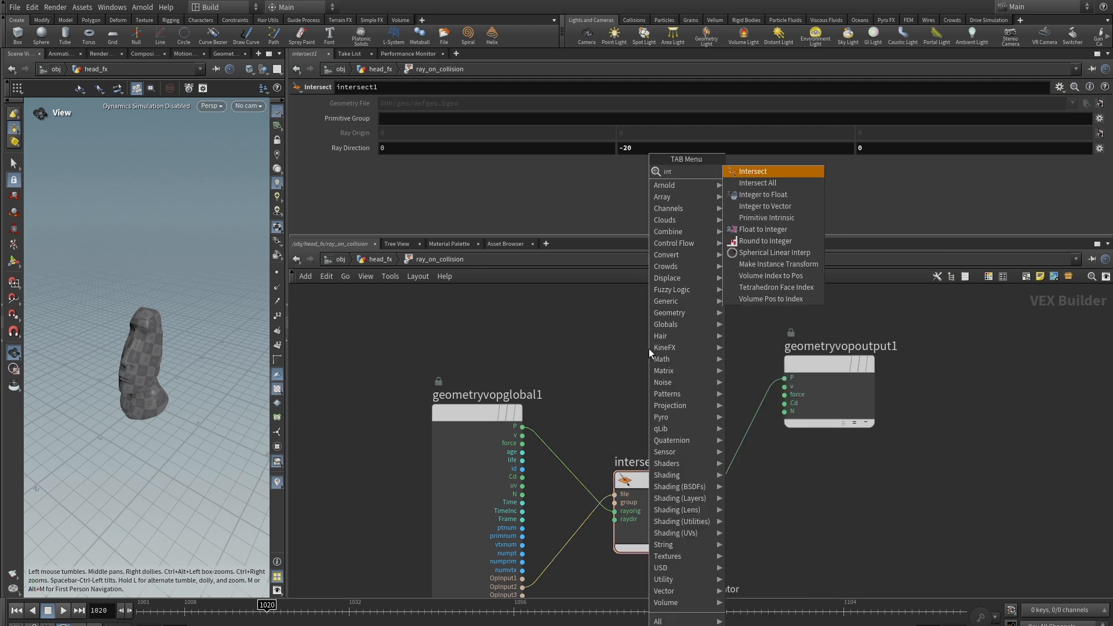
{"action": "left_click", "coordinate": [748, 172]}
{"action": "left_click", "coordinate": [642, 333]}
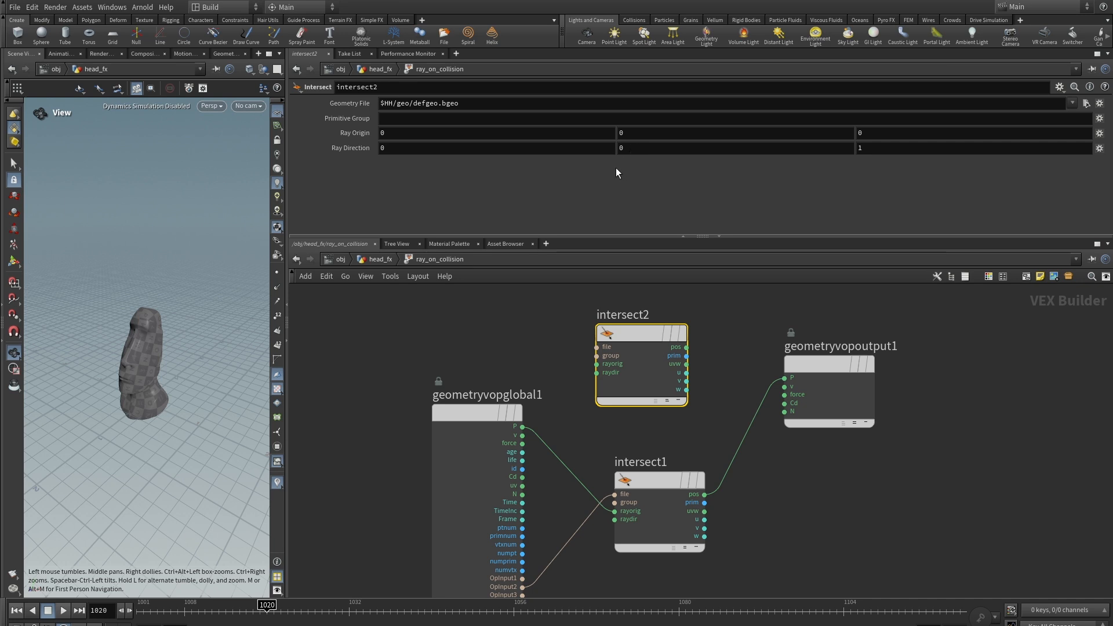
{"action": "left_click_drag", "start_coordinate": [141, 345], "coordinate": [148, 298]}
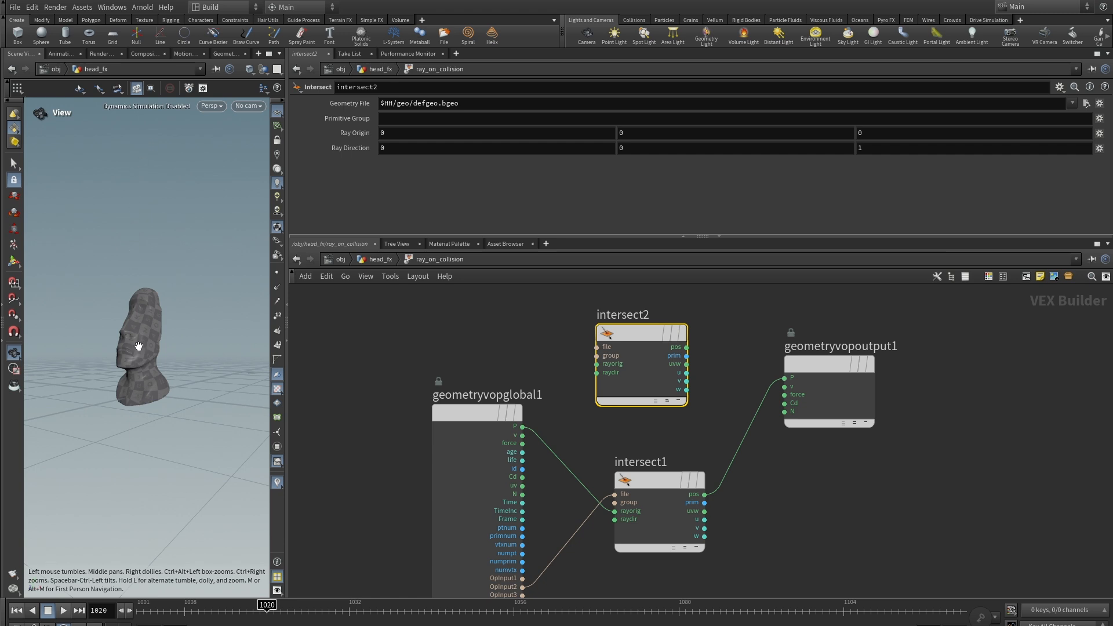
Show the intersect1 parameters and examine its downward ray direction in relation to the head model
{"action": "left_click", "coordinate": [655, 481]}
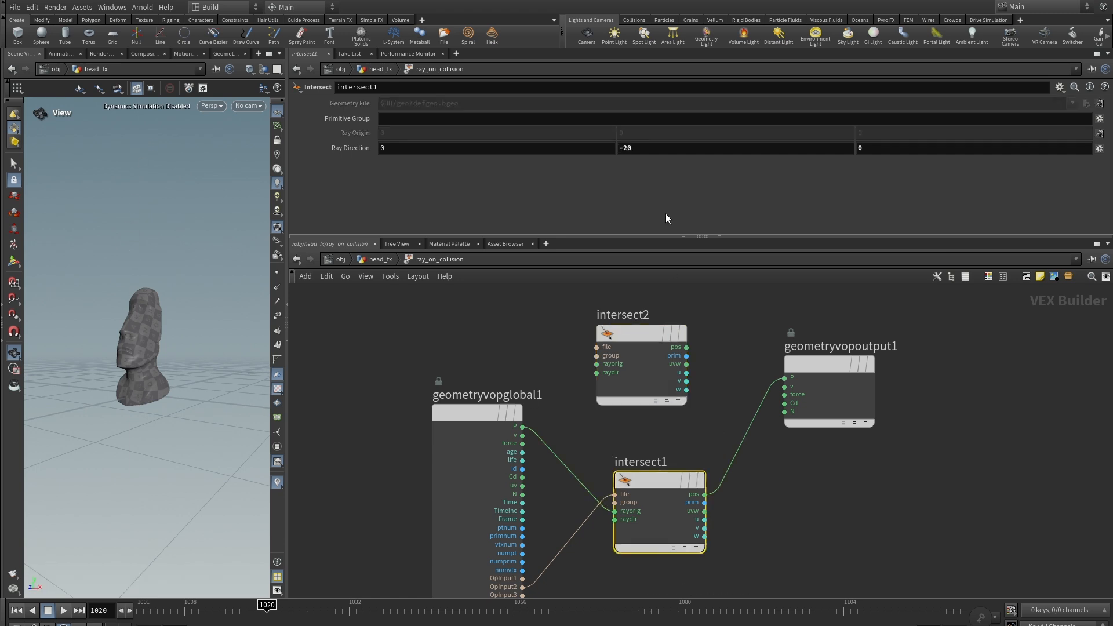
{"action": "left_click_drag", "start_coordinate": [133, 226], "coordinate": [191, 221]}
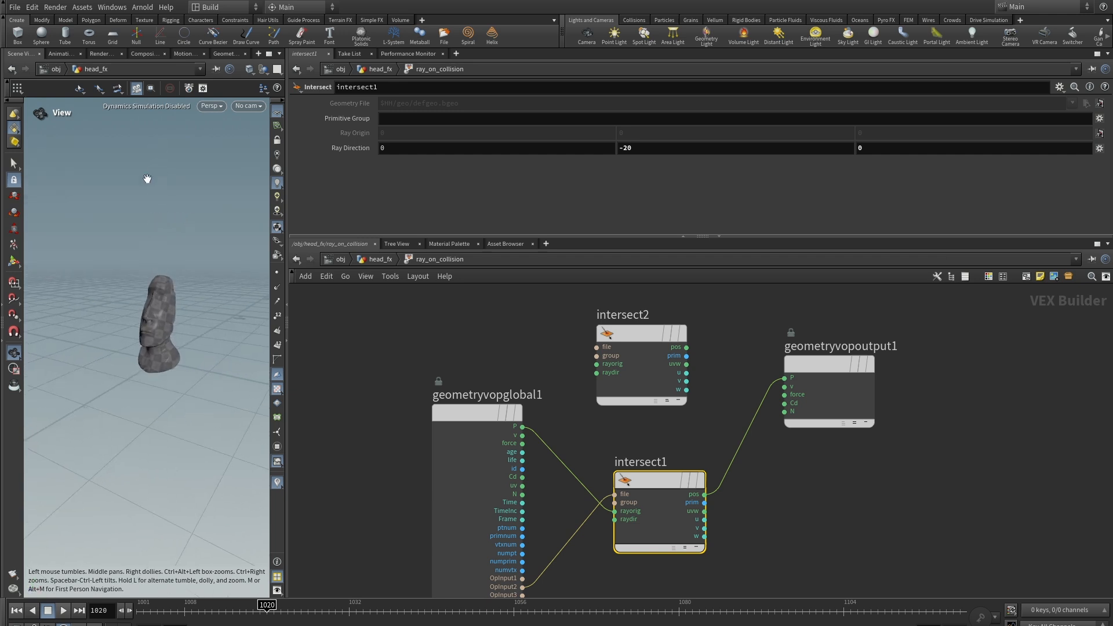
{"action": "left_click_drag", "start_coordinate": [148, 179], "coordinate": [185, 199]}
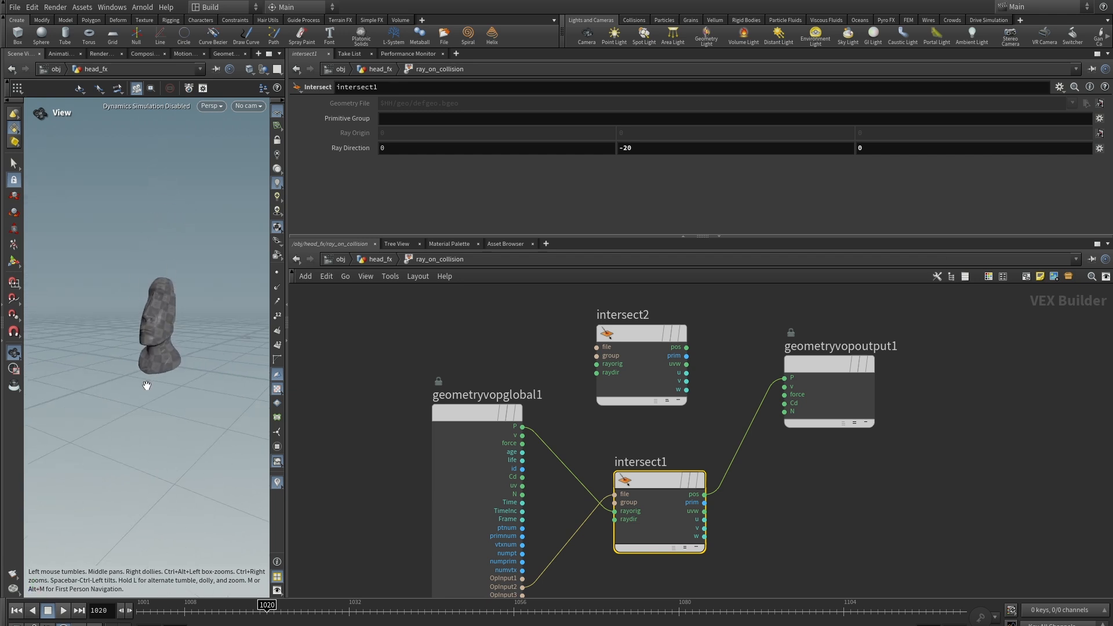
Delete the unconnected Intersect node above intersect1
{"action": "left_click", "coordinate": [645, 334]}
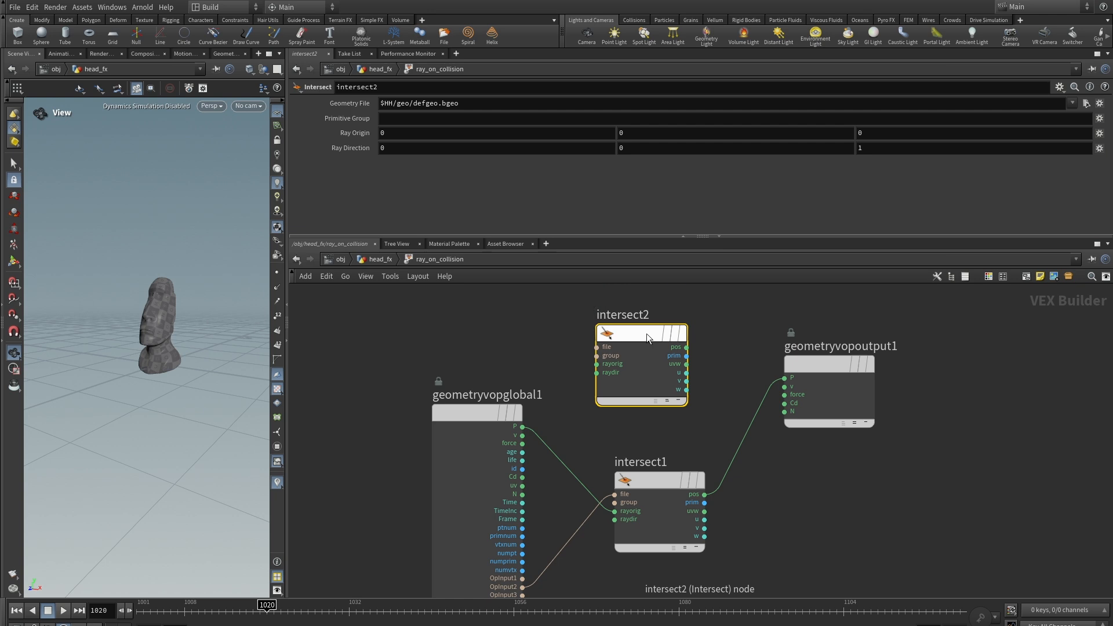
{"action": "key", "text": "Delete"}
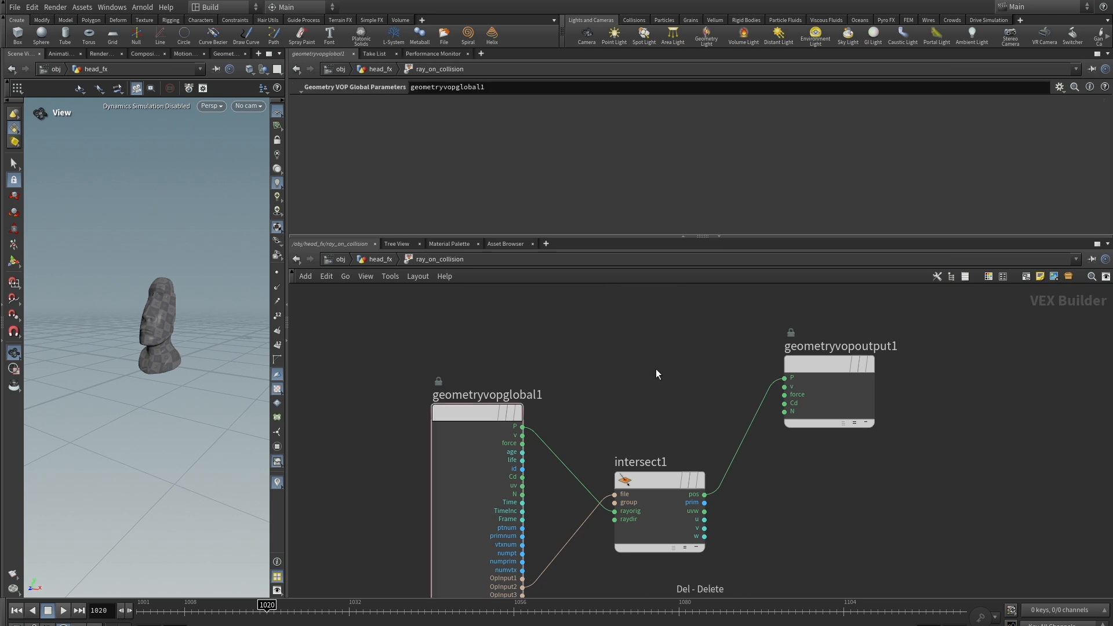
Return to the head_fx network and display blast_by_height_threshold with its parameters
{"action": "key", "text": "u"}
{"action": "scroll", "coordinate": [754, 432], "scroll_direction": "up", "scroll_amount": 5}
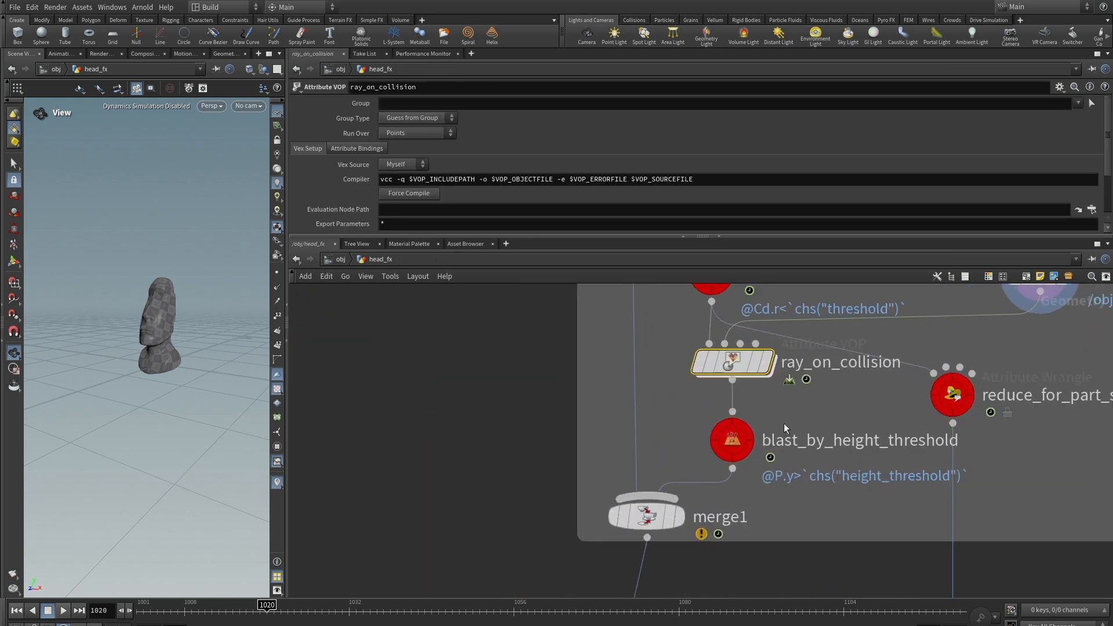
{"action": "left_click", "coordinate": [747, 430]}
{"action": "left_click", "coordinate": [736, 436]}
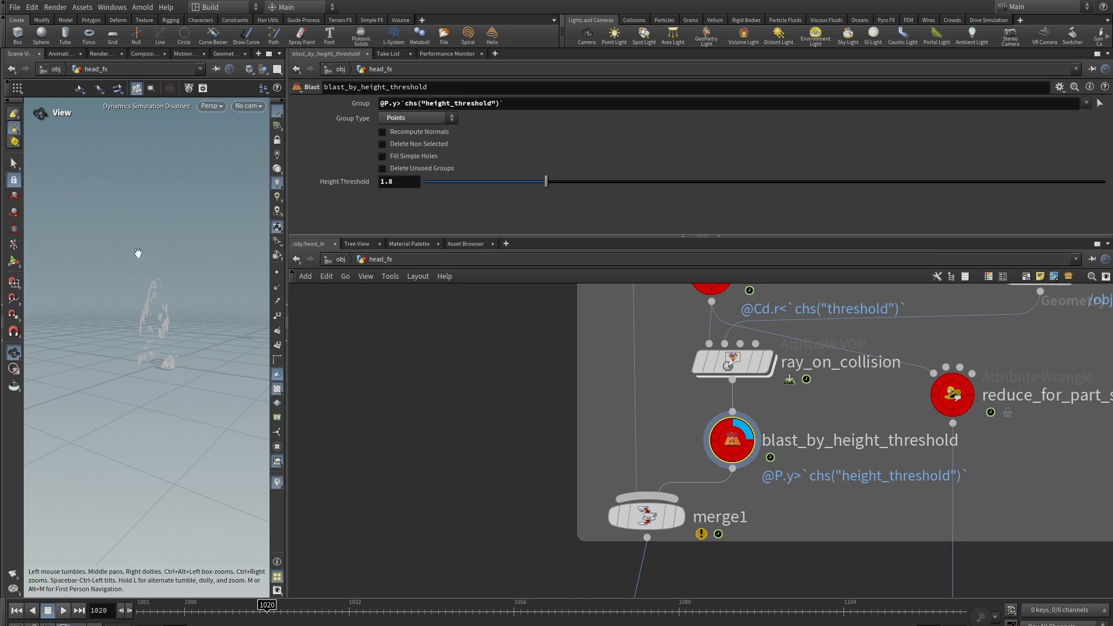
Play the animation of the height-blasted points in a widened viewport and stop it at frame 1066
{"action": "left_click_drag", "start_coordinate": [137, 251], "coordinate": [125, 558]}
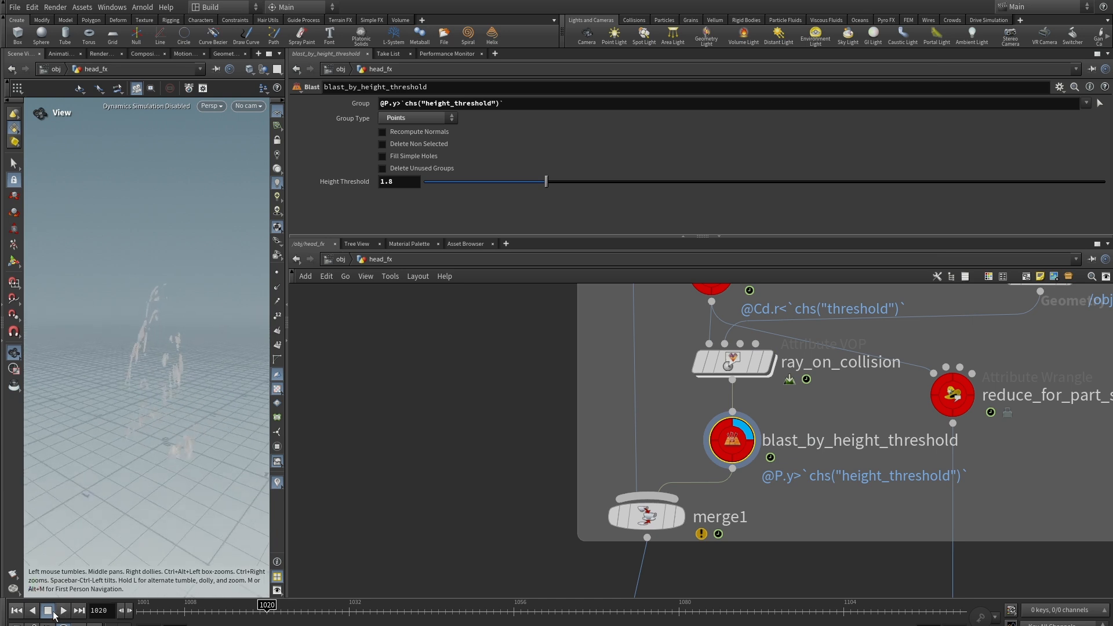
{"action": "left_click_drag", "start_coordinate": [291, 333], "coordinate": [559, 330]}
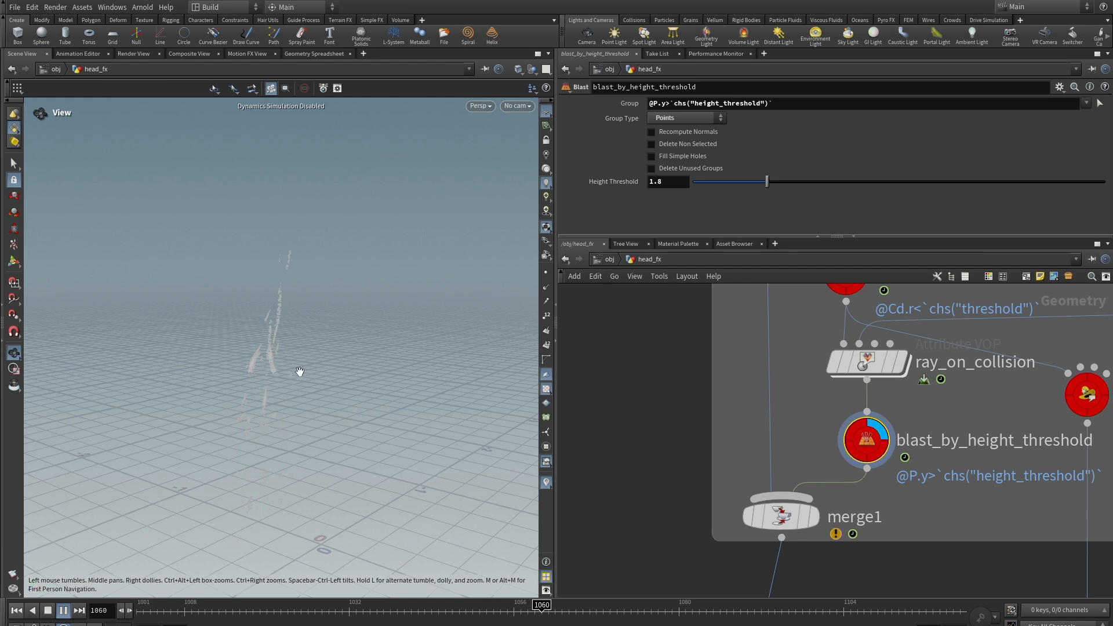
{"action": "left_click", "coordinate": [49, 612]}
{"action": "scroll", "coordinate": [864, 406], "scroll_direction": "down", "scroll_amount": 3}
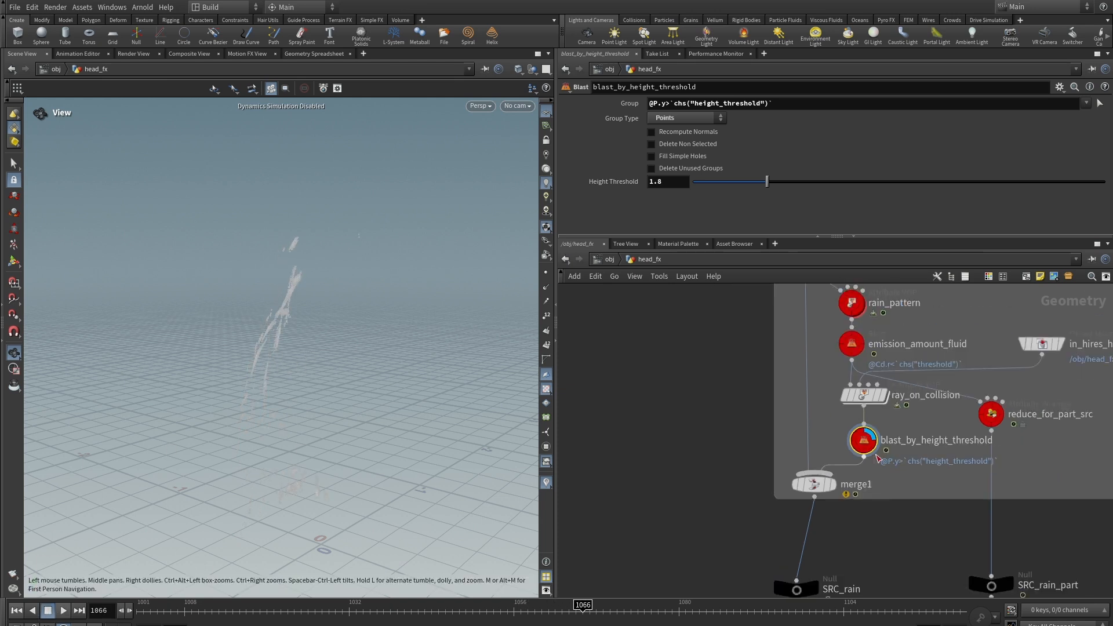
{"action": "scroll", "coordinate": [838, 439], "scroll_direction": "up", "scroll_amount": 3}
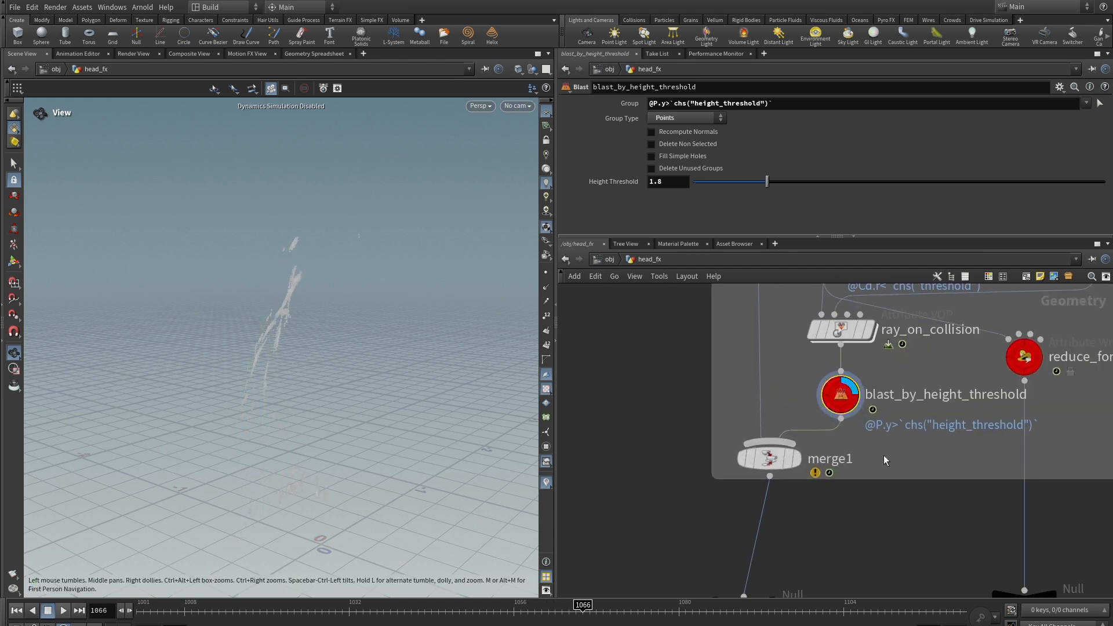
Show the merge1 parameters and trace its inputs from split1 and blast_by_height_threshold
{"action": "left_click", "coordinate": [786, 452]}
{"action": "scroll", "coordinate": [764, 385], "scroll_direction": "down", "scroll_amount": 3}
{"action": "middle_click_drag", "start_coordinate": [735, 325], "coordinate": [723, 485]}
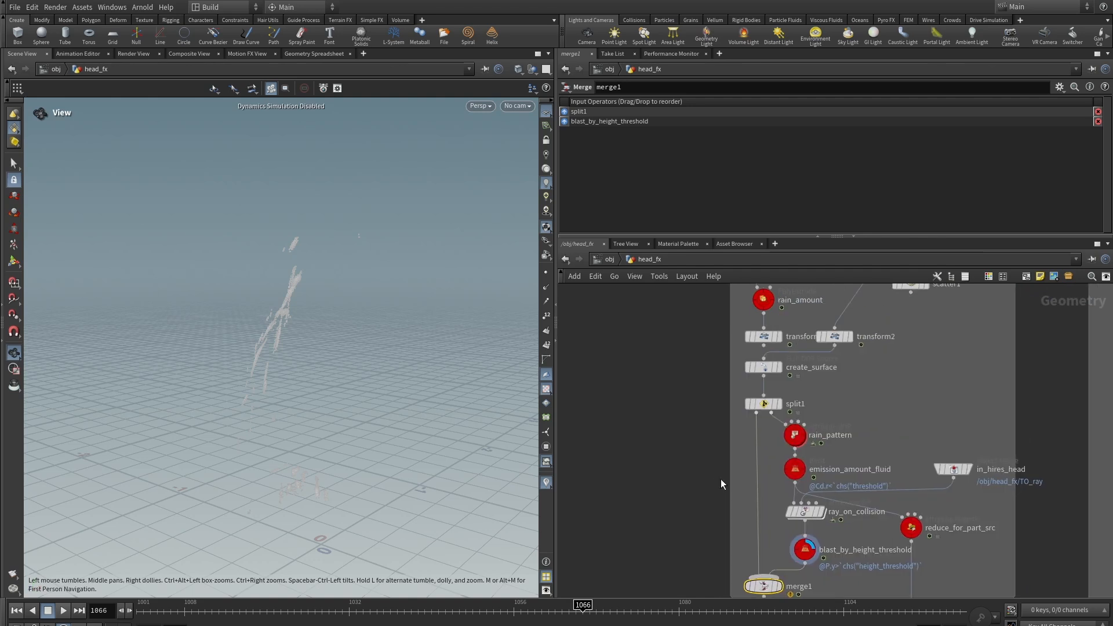
{"action": "middle_click_drag", "start_coordinate": [850, 580], "coordinate": [895, 495]}
{"action": "middle_click_drag", "start_coordinate": [870, 538], "coordinate": [889, 512]}
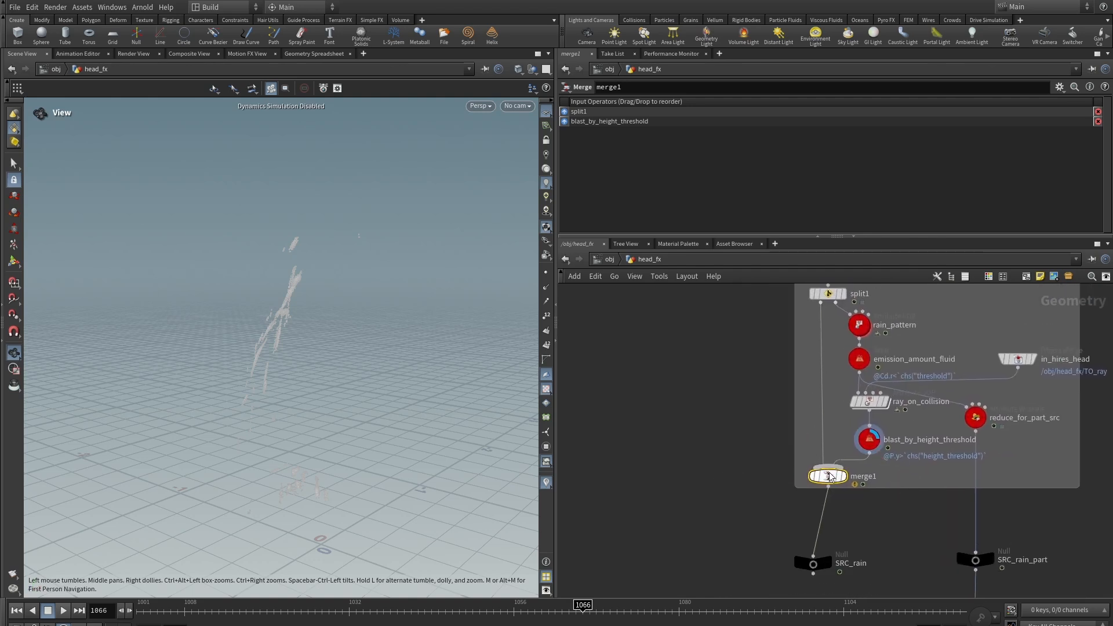
Display the merge1 result and the SRC_rain null below it
{"action": "mouse_move", "coordinate": [833, 476]}
{"action": "left_click", "coordinate": [848, 457]}
{"action": "middle_click_drag", "start_coordinate": [833, 569], "coordinate": [875, 455]}
{"action": "scroll", "coordinate": [876, 521], "scroll_direction": "up", "scroll_amount": 3}
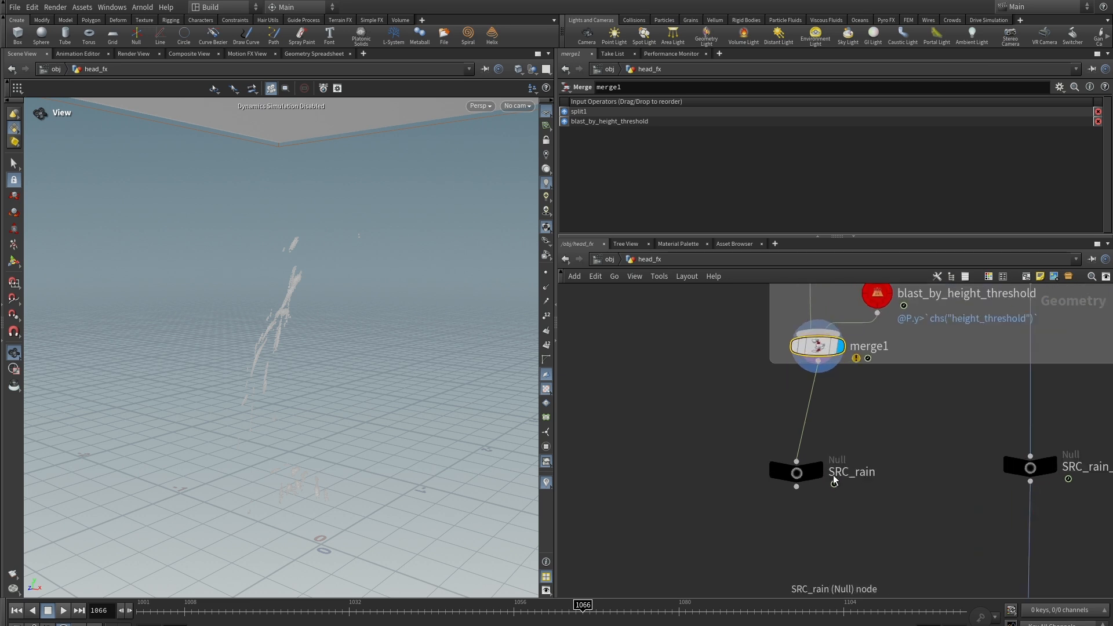
{"action": "left_click", "coordinate": [799, 473]}
{"action": "scroll", "coordinate": [888, 466], "scroll_direction": "down", "scroll_amount": 5}
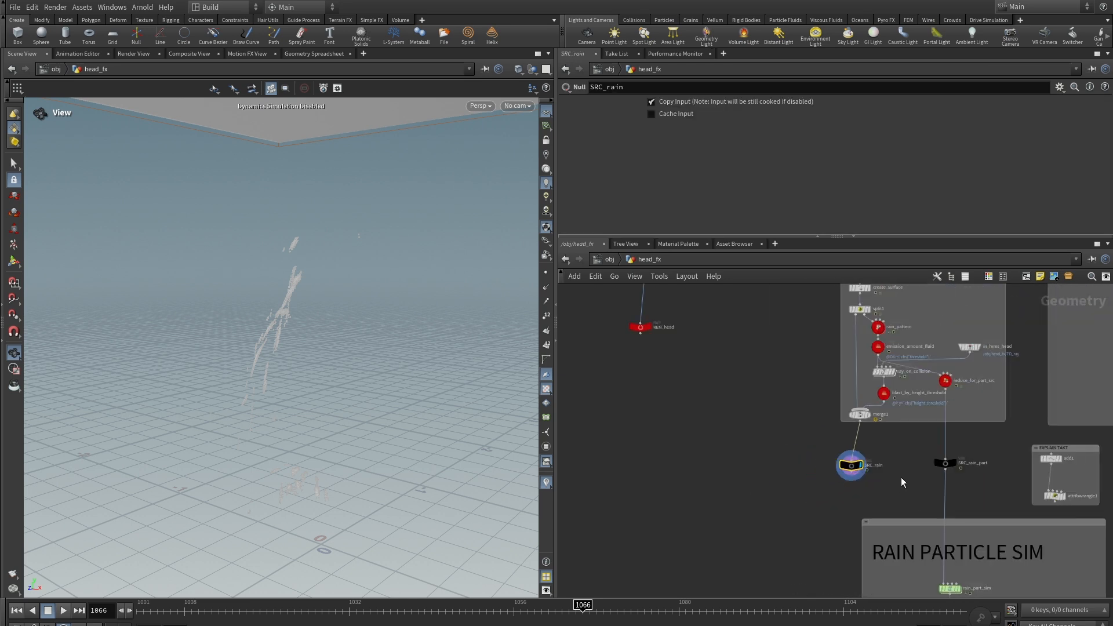
Open the rain_sim DOP network in the MESHING area and show the staticobject1 parameters
{"action": "middle_click_drag", "start_coordinate": [900, 479], "coordinate": [712, 548]}
{"action": "scroll", "coordinate": [881, 405], "scroll_direction": "down", "scroll_amount": 3}
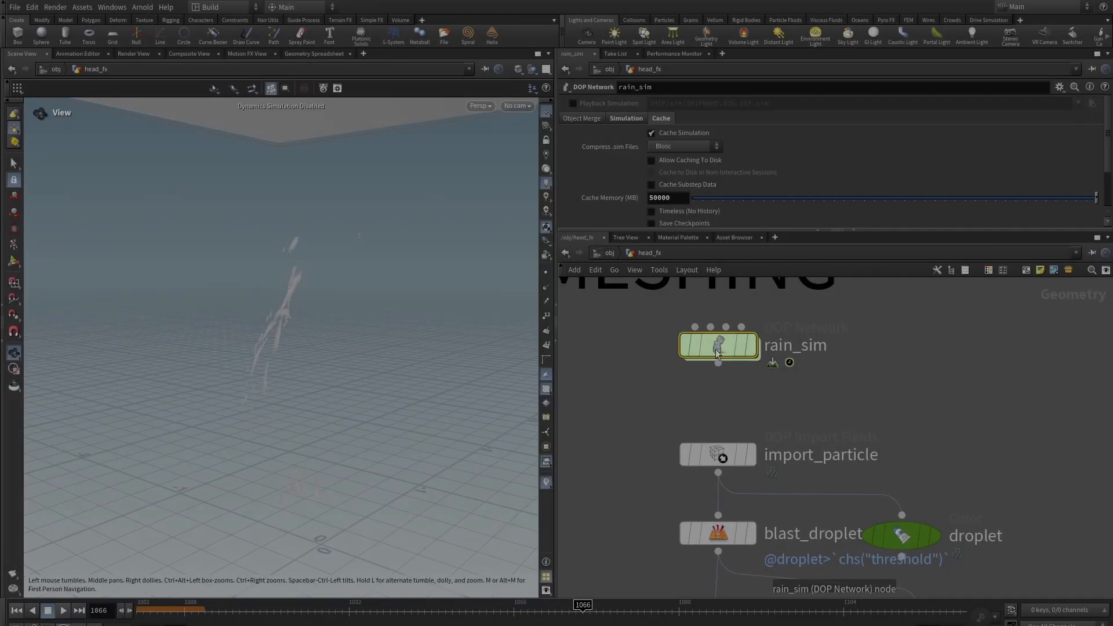
{"action": "mouse_move", "coordinate": [719, 348]}
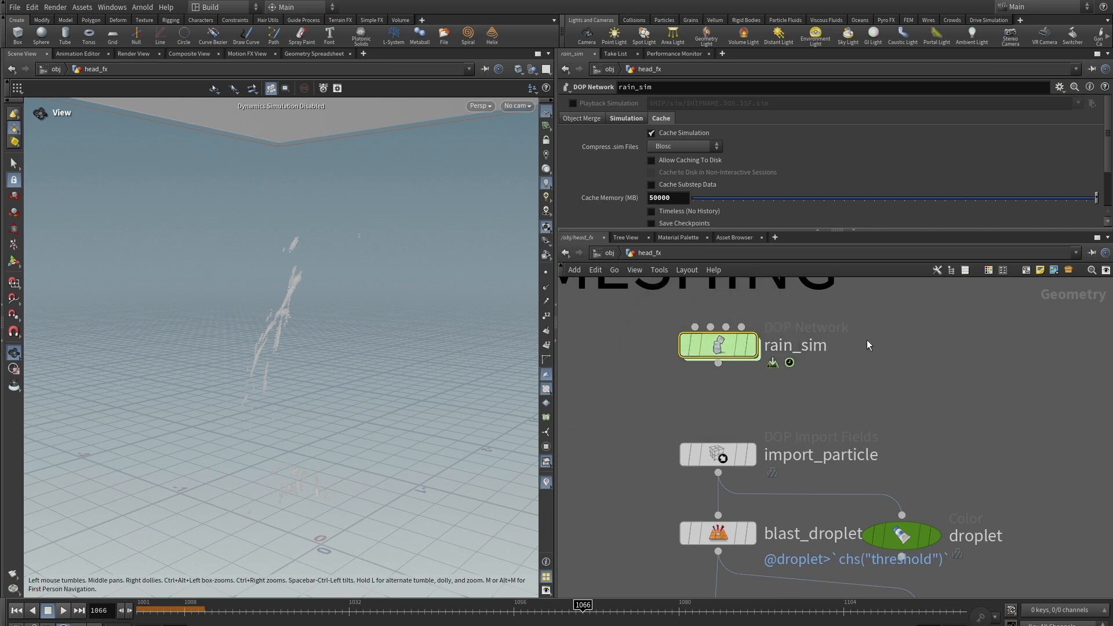
{"action": "middle_click_drag", "start_coordinate": [868, 344], "coordinate": [895, 369]}
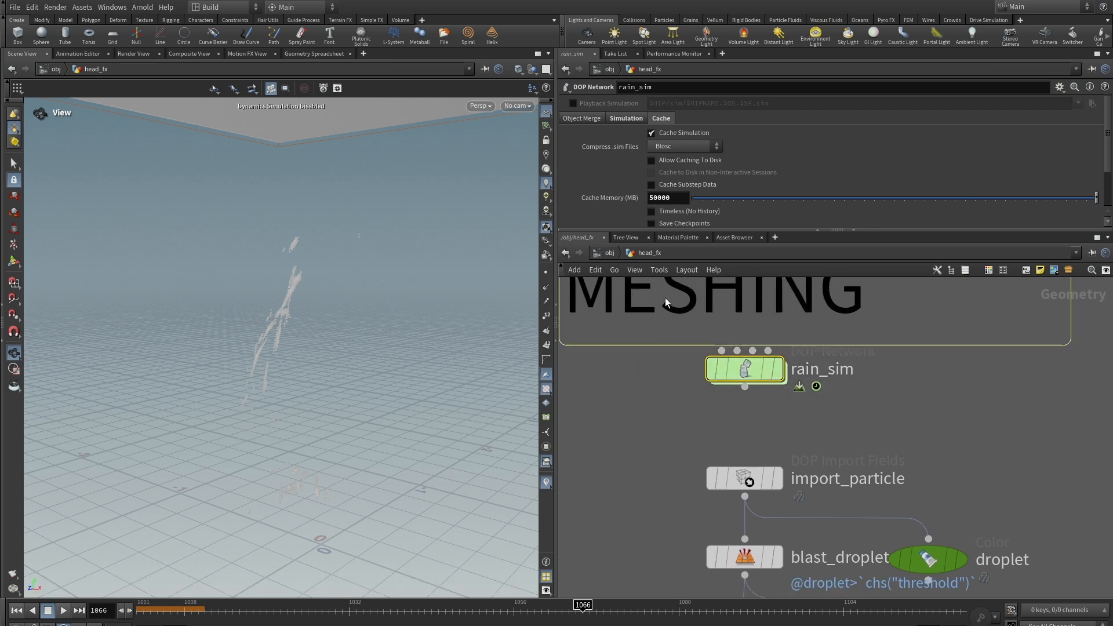
{"action": "double_click", "coordinate": [745, 369]}
{"action": "scroll", "coordinate": [713, 386], "scroll_direction": "up", "scroll_amount": 1}
{"action": "scroll", "coordinate": [661, 371], "scroll_direction": "up", "scroll_amount": 2}
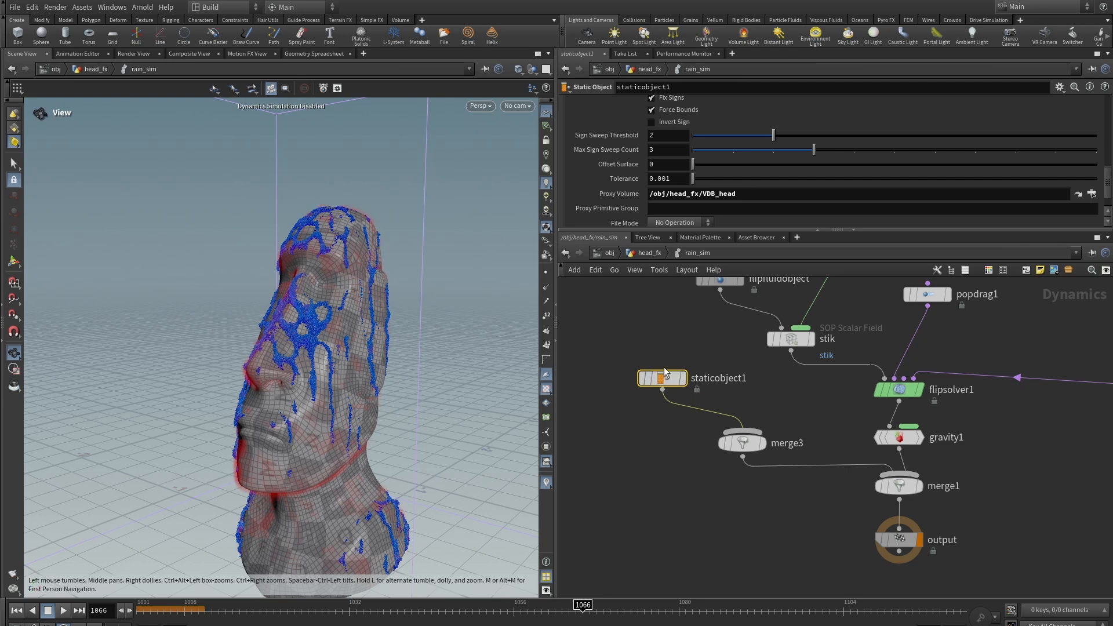
Enlarge the parameter area and review the volume collision settings of staticobject1 down to its proxy volume
{"action": "scroll", "coordinate": [733, 169], "scroll_direction": "up", "scroll_amount": 3}
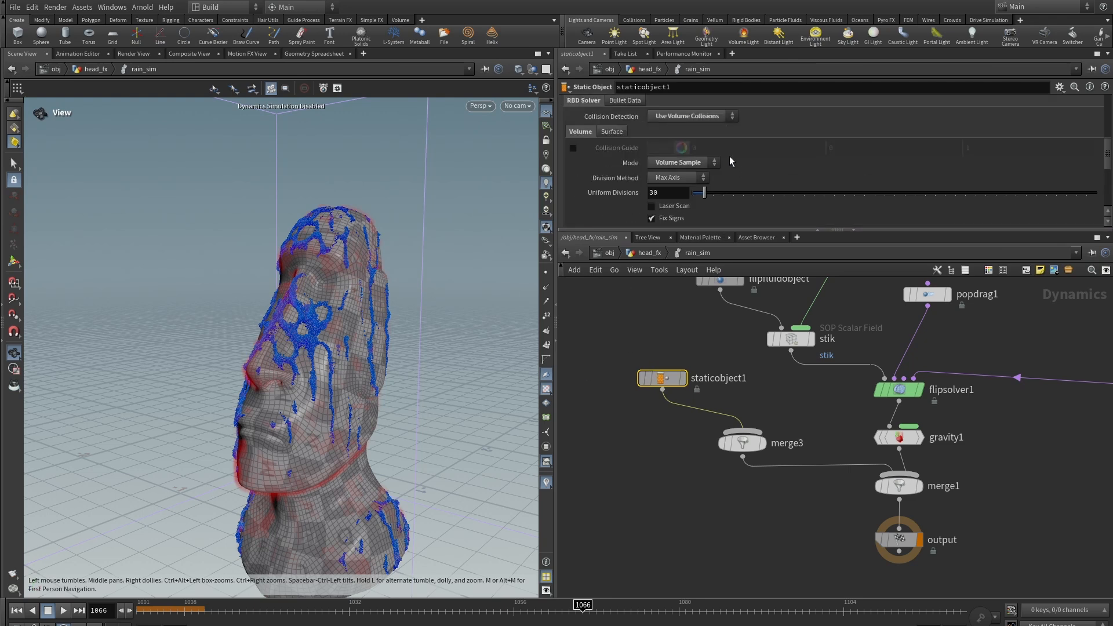
{"action": "left_click_drag", "start_coordinate": [739, 230], "coordinate": [735, 346]}
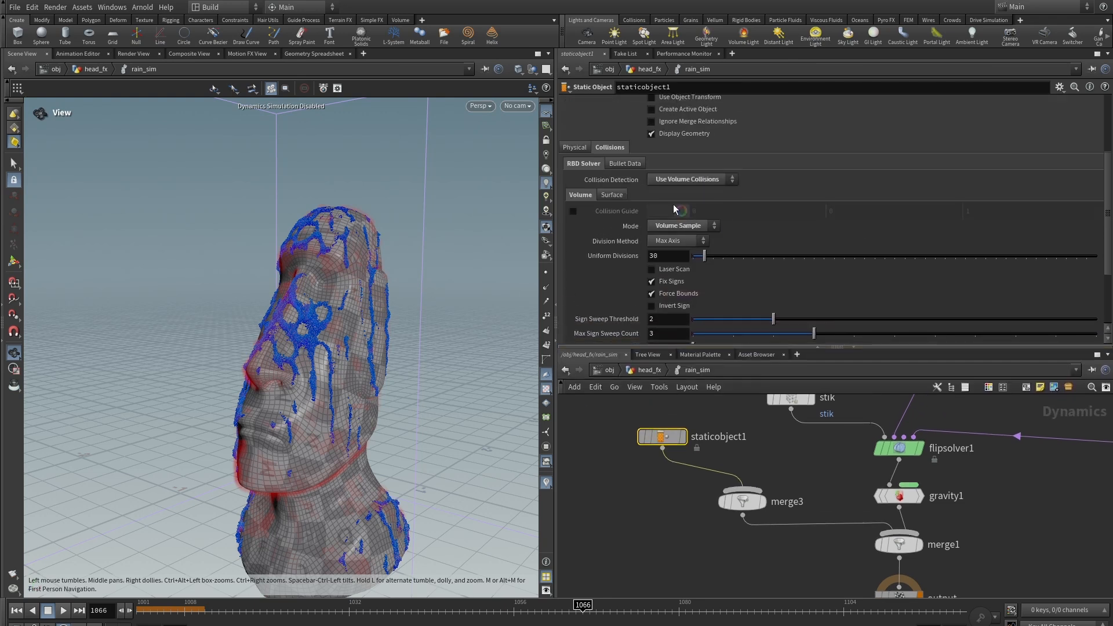
{"action": "scroll", "coordinate": [699, 235], "scroll_direction": "down", "scroll_amount": 2}
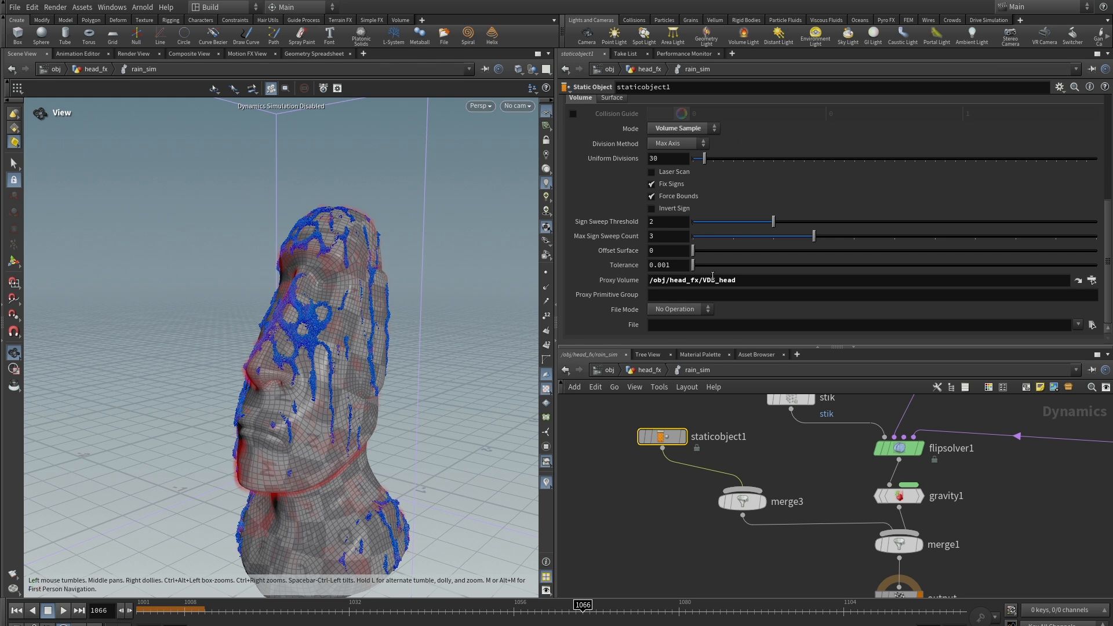
{"action": "scroll", "coordinate": [664, 423], "scroll_direction": "down", "scroll_amount": 4}
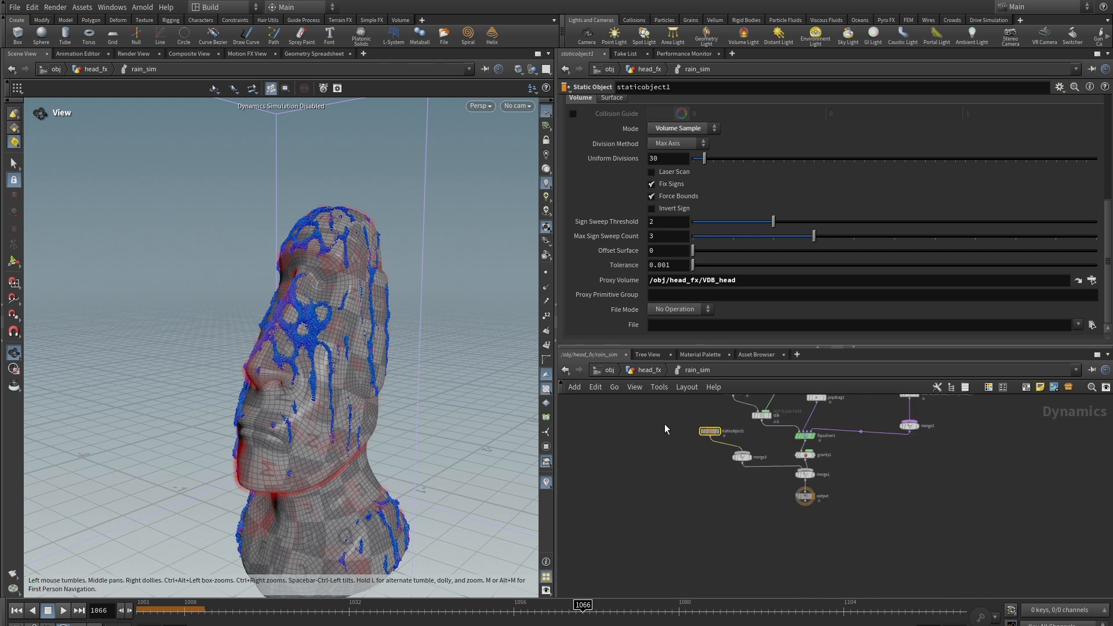
Return to the head_fx network and locate the VDB_head null below COLLIDERS
{"action": "key", "text": "u"}
{"action": "scroll", "coordinate": [798, 521], "scroll_direction": "down", "scroll_amount": 9}
{"action": "middle_click_drag", "start_coordinate": [710, 417], "coordinate": [835, 407]}
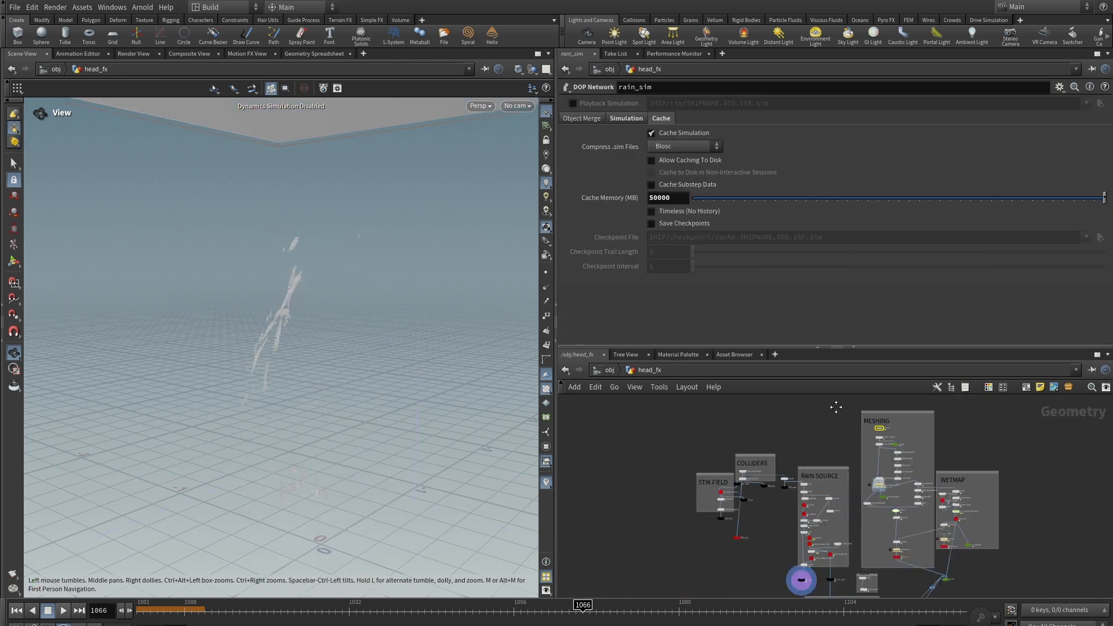
{"action": "middle_click_drag", "start_coordinate": [757, 519], "coordinate": [843, 452]}
{"action": "scroll", "coordinate": [843, 452], "scroll_direction": "up", "scroll_amount": 5}
{"action": "middle_click_drag", "start_coordinate": [863, 401], "coordinate": [854, 482]}
{"action": "scroll", "coordinate": [853, 482], "scroll_direction": "up", "scroll_amount": 3}
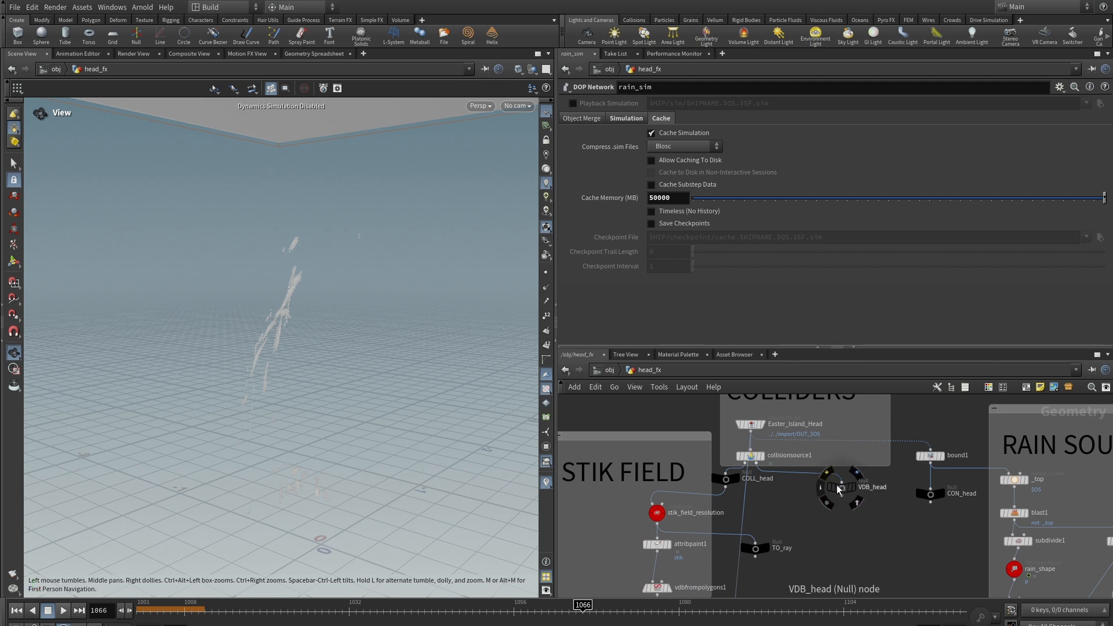
Open the rain_sim DOP network in the MESHING area and show the source_surface_from_head_fx parameters
{"action": "scroll", "coordinate": [795, 526], "scroll_direction": "down", "scroll_amount": 4}
{"action": "middle_click_drag", "start_coordinate": [839, 542], "coordinate": [634, 474]}
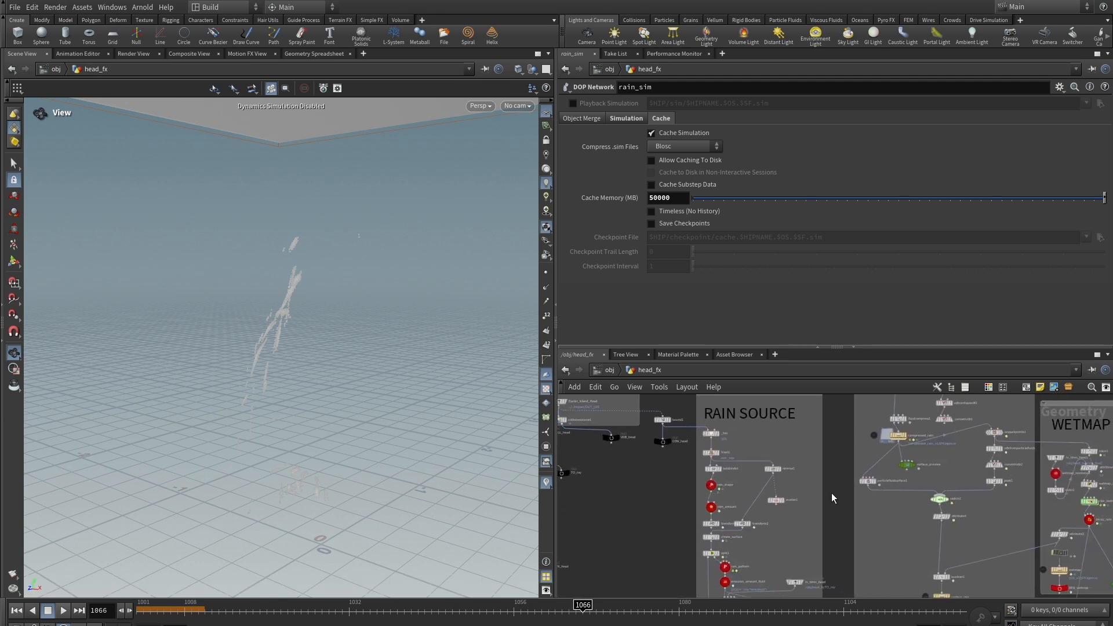
{"action": "middle_click_drag", "start_coordinate": [836, 493], "coordinate": [690, 551]}
{"action": "middle_click_drag", "start_coordinate": [960, 429], "coordinate": [948, 540]}
{"action": "middle_click_drag", "start_coordinate": [933, 493], "coordinate": [955, 494]}
{"action": "scroll", "coordinate": [839, 493], "scroll_direction": "up", "scroll_amount": 4}
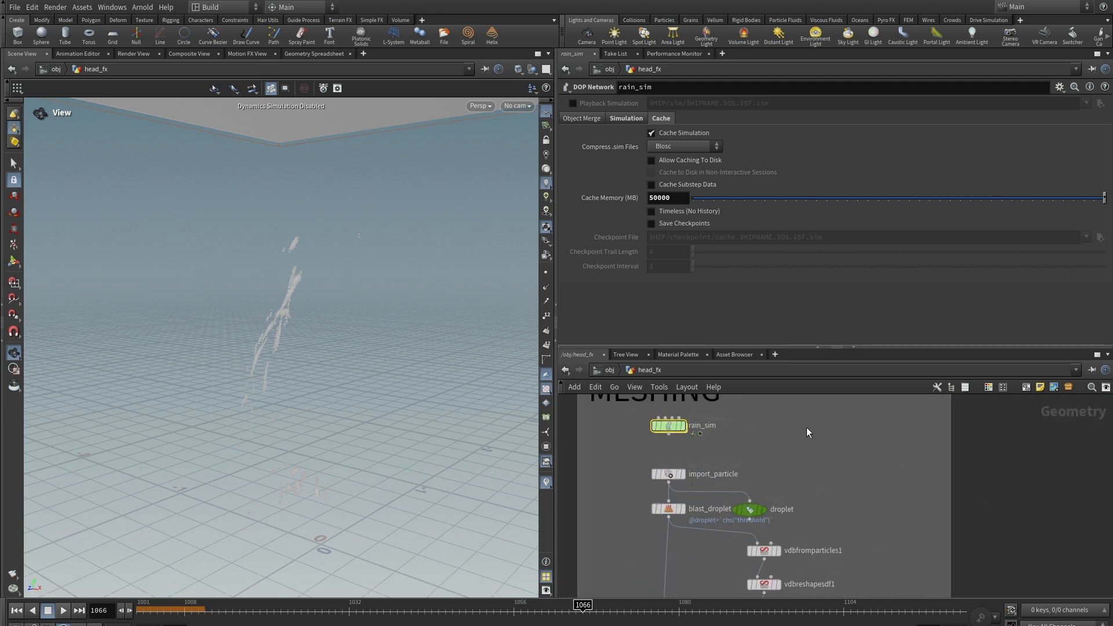
{"action": "middle_click_drag", "start_coordinate": [807, 433], "coordinate": [902, 487]}
{"action": "double_click", "coordinate": [769, 481]}
{"action": "scroll", "coordinate": [909, 496], "scroll_direction": "up", "scroll_amount": 6}
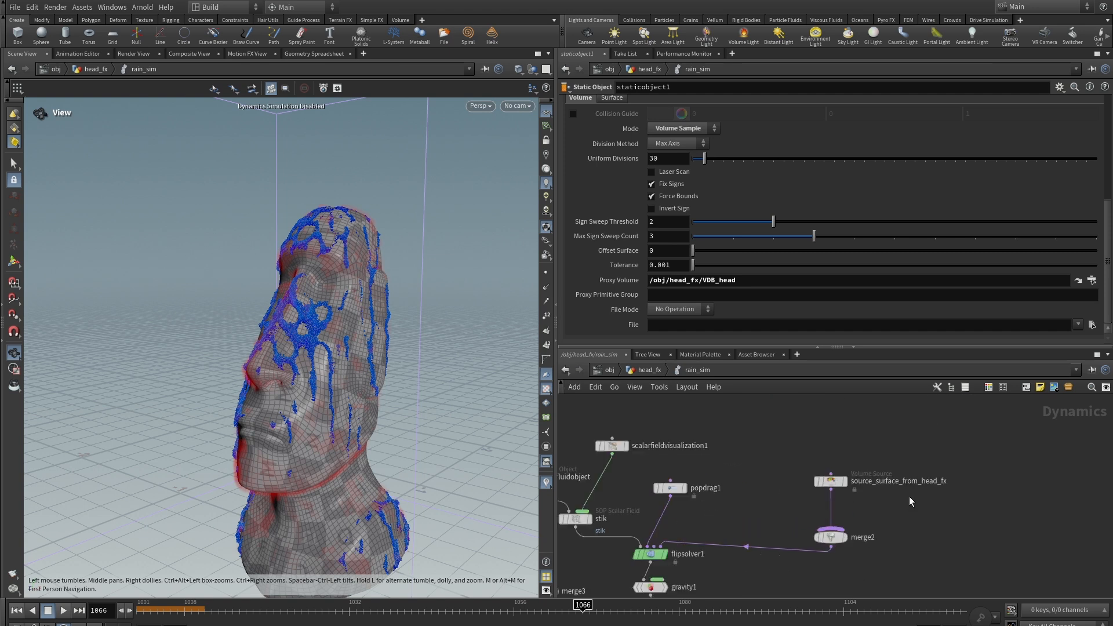
{"action": "left_click", "coordinate": [833, 447]}
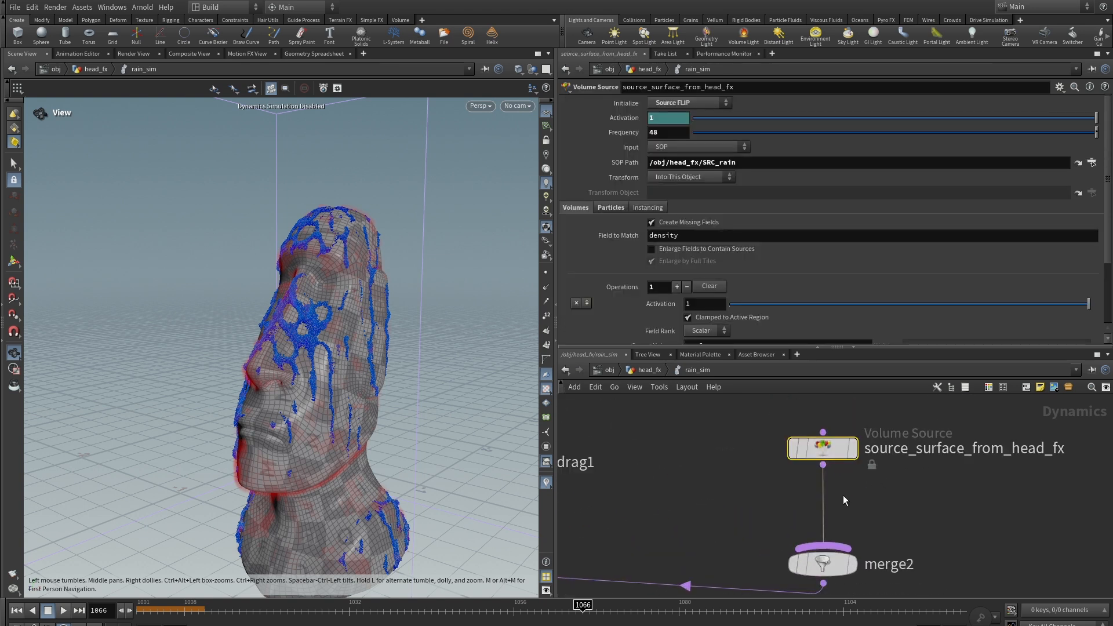
Display the volume source's Activation expression, switch back to its evaluated value and check it at frame 1061
{"action": "type", "text": "clamp(sin(@Frame*ch(\"freq\")),0,1)"}
{"action": "key", "text": "Return"}
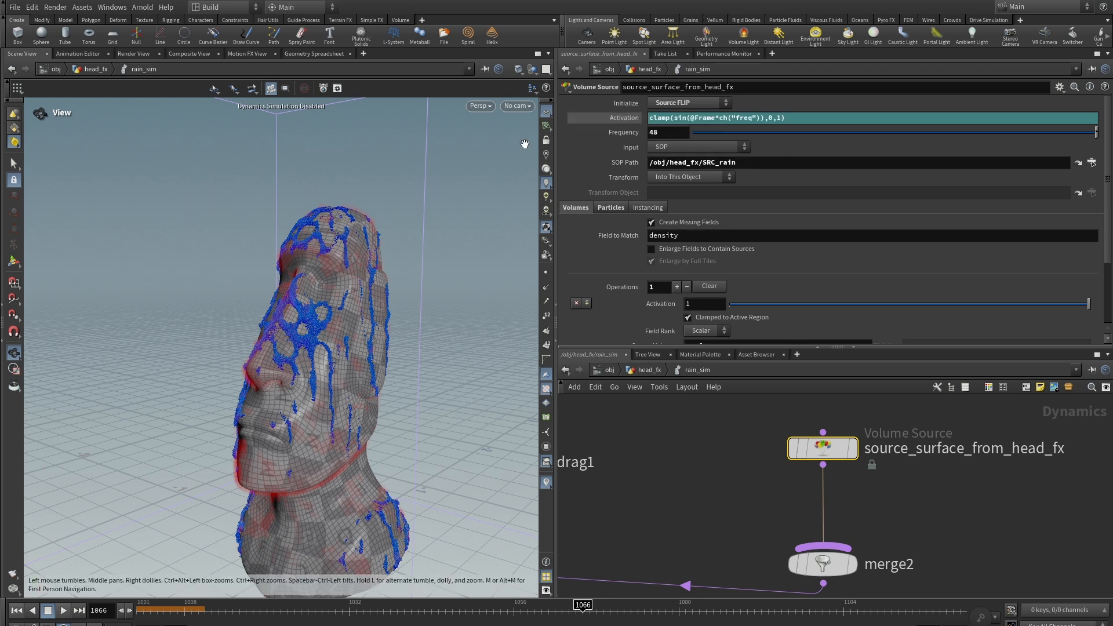
{"action": "middle_click", "coordinate": [627, 118], "text": "ctrl"}
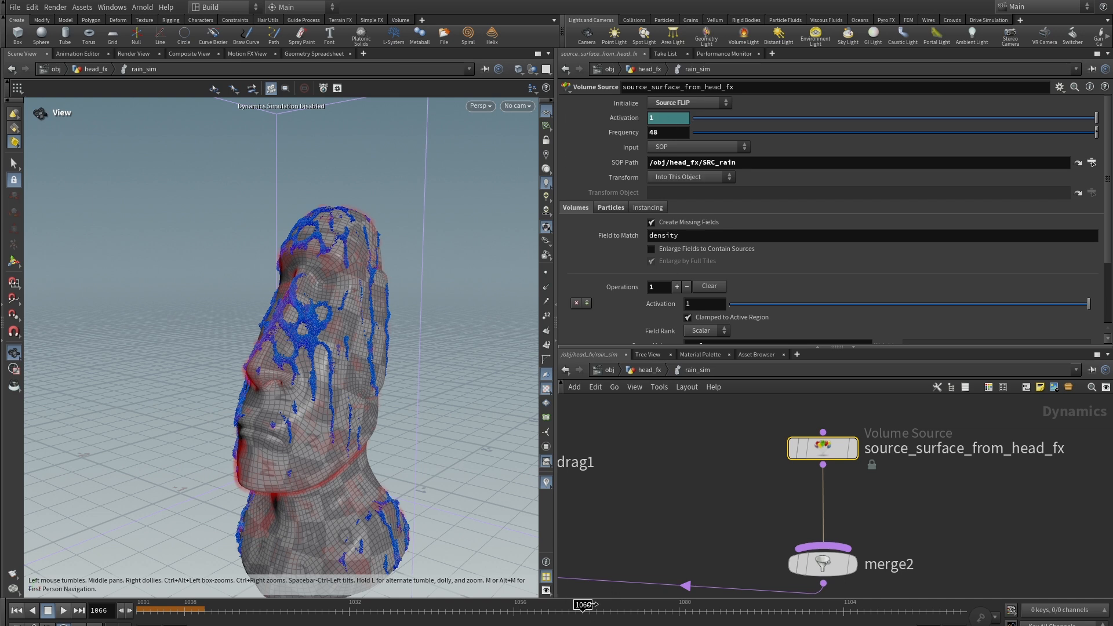
{"action": "mouse_move", "coordinate": [582, 607]}
{"action": "left_mouse_down"}
{"action": "mouse_move", "coordinate": [337, 607]}
{"action": "mouse_move", "coordinate": [549, 606]}
{"action": "left_mouse_up"}
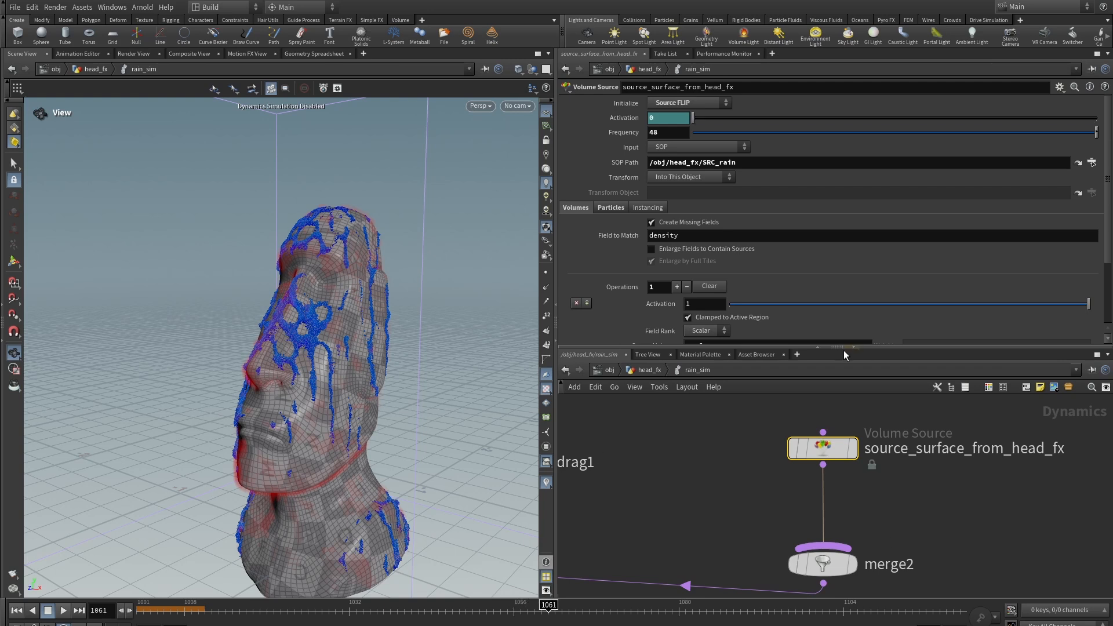
{"action": "scroll", "coordinate": [844, 503], "scroll_direction": "down", "scroll_amount": 4}
{"action": "middle_click_drag", "start_coordinate": [908, 507], "coordinate": [965, 496]}
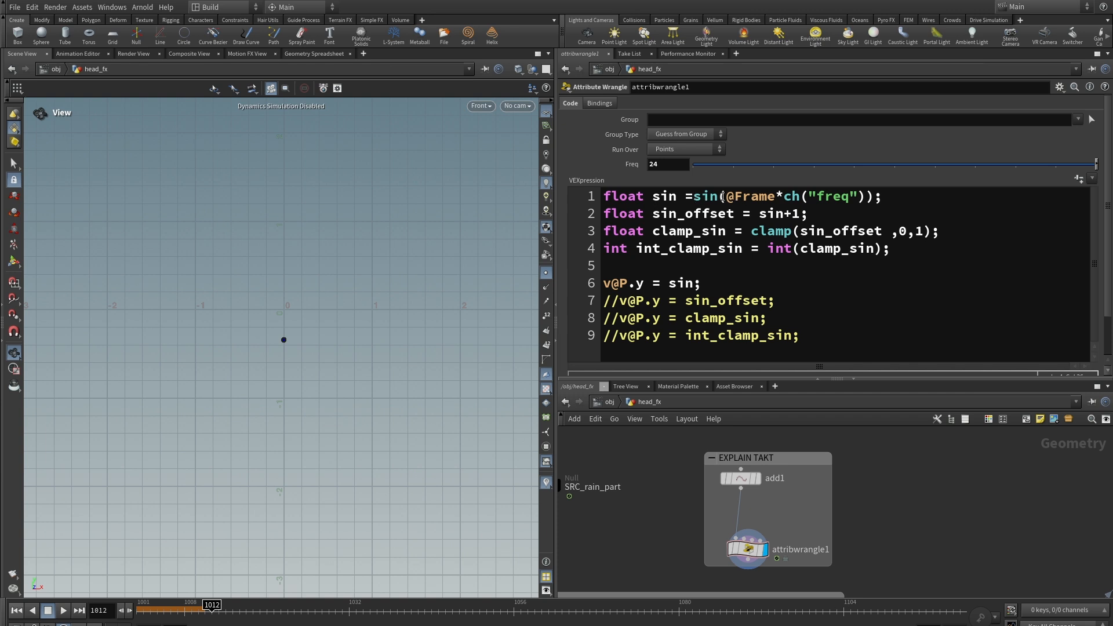
{"action": "left_click_drag", "start_coordinate": [725, 195], "coordinate": [773, 198]}
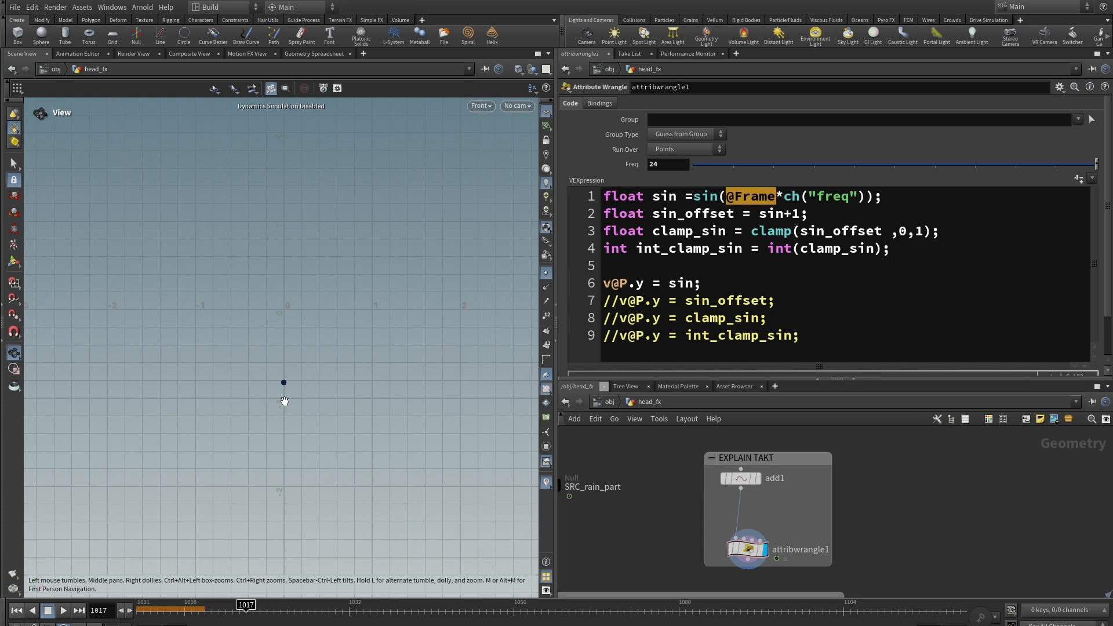
{"action": "left_click_drag", "start_coordinate": [246, 606], "coordinate": [322, 606]}
{"action": "scroll", "coordinate": [317, 313], "scroll_direction": "down", "scroll_amount": 1}
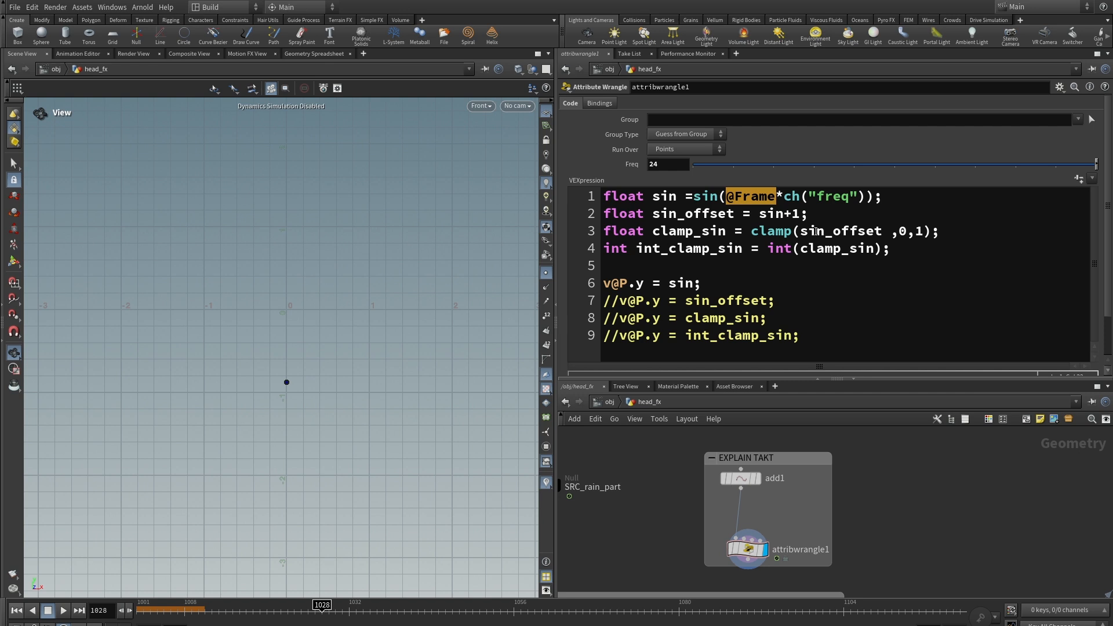
{"action": "left_click", "coordinate": [603, 282]}
{"action": "type", "text": "//"}
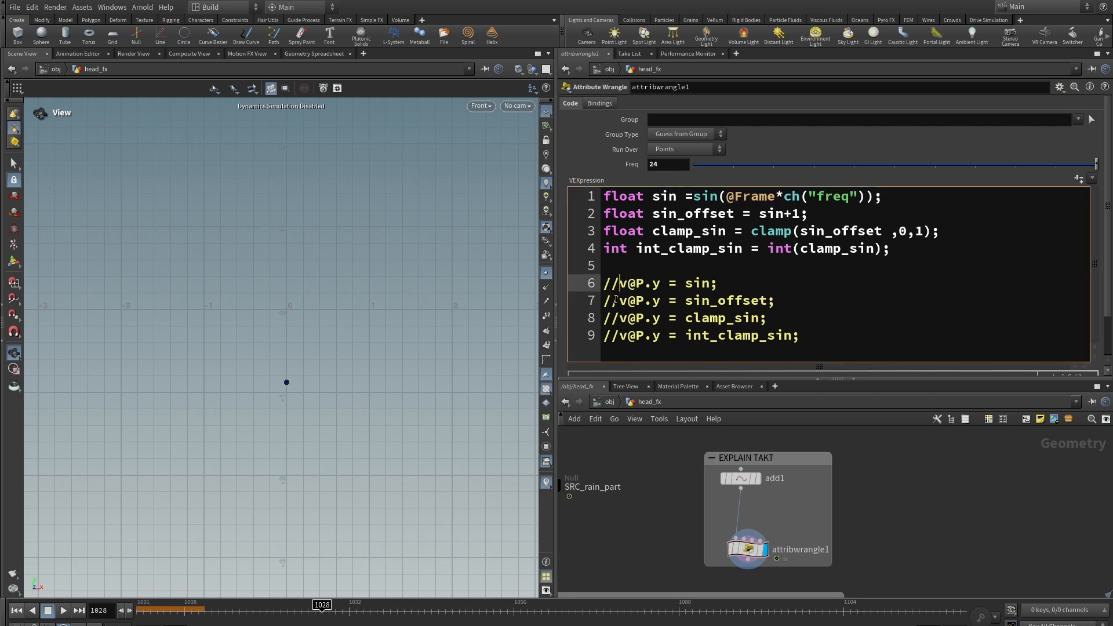
{"action": "left_click", "coordinate": [617, 300]}
{"action": "key", "text": "BackSpace"}
{"action": "key", "text": "BackSpace"}
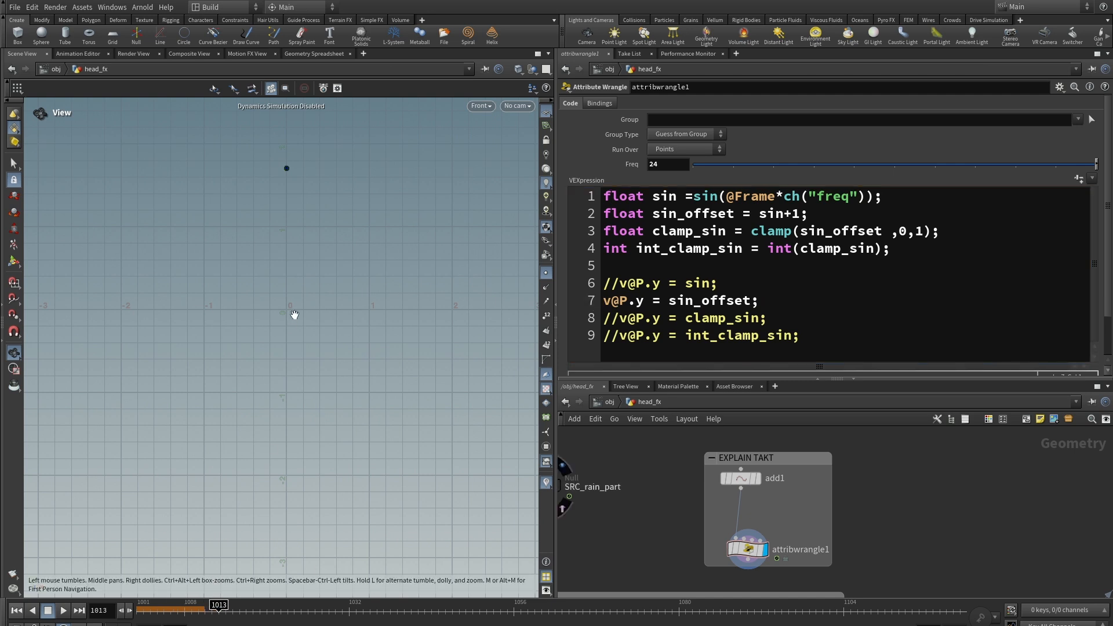
{"action": "scroll", "coordinate": [301, 281], "scroll_direction": "down", "scroll_amount": 2}
{"action": "mouse_move", "coordinate": [295, 315]}
{"action": "middle_mouse_down"}
{"action": "mouse_move", "coordinate": [301, 281]}
{"action": "mouse_move", "coordinate": [244, 383]}
{"action": "middle_mouse_up"}
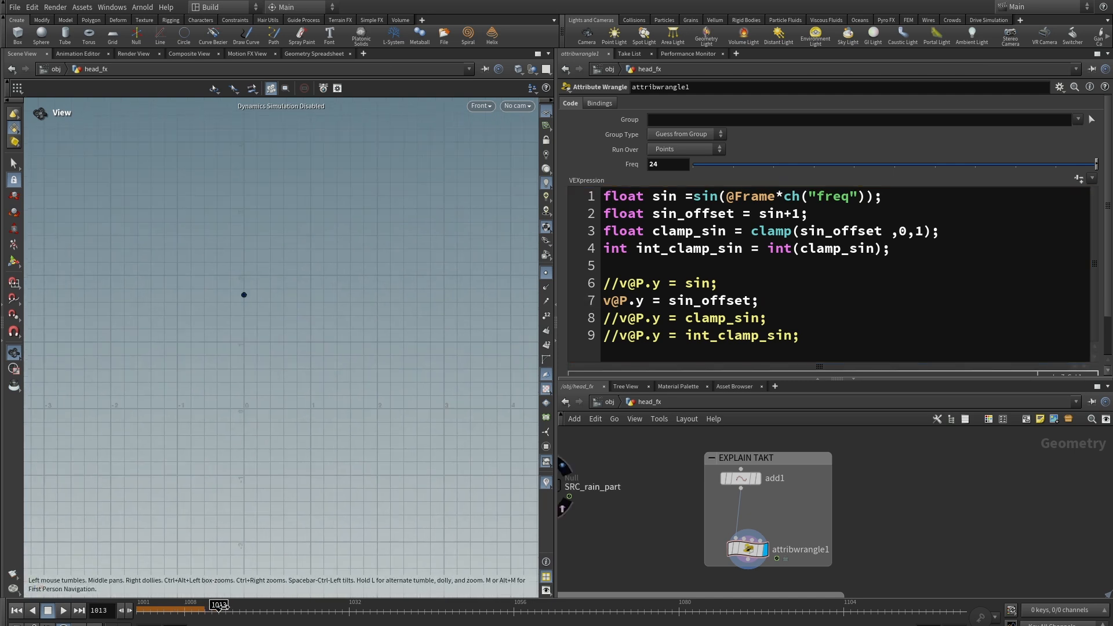
{"action": "mouse_move", "coordinate": [223, 608]}
{"action": "left_mouse_down"}
{"action": "mouse_move", "coordinate": [338, 597]}
{"action": "mouse_move", "coordinate": [300, 603]}
{"action": "left_mouse_up"}
{"action": "left_click", "coordinate": [604, 302]}
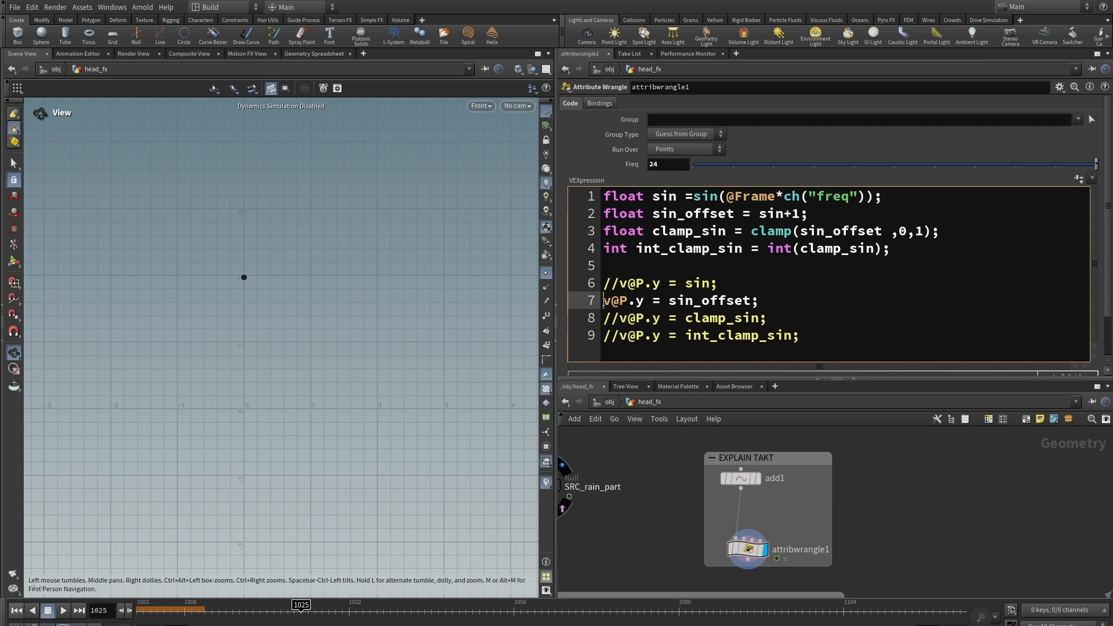
{"action": "type", "text": "//"}
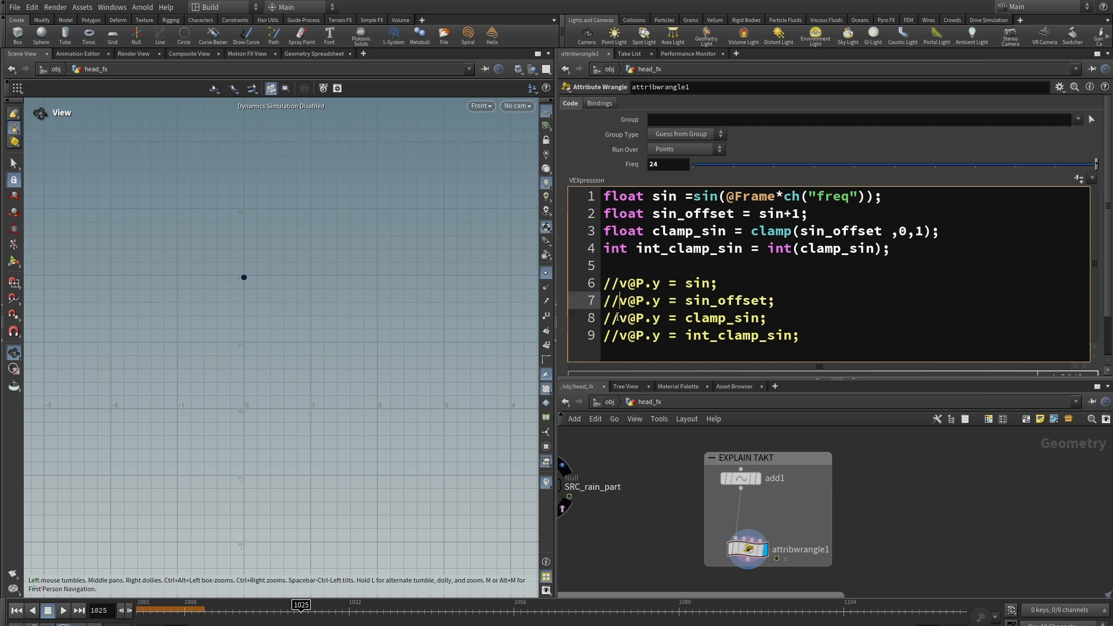
{"action": "left_click", "coordinate": [618, 318]}
{"action": "key", "text": "BackSpace"}
{"action": "key", "text": "BackSpace"}
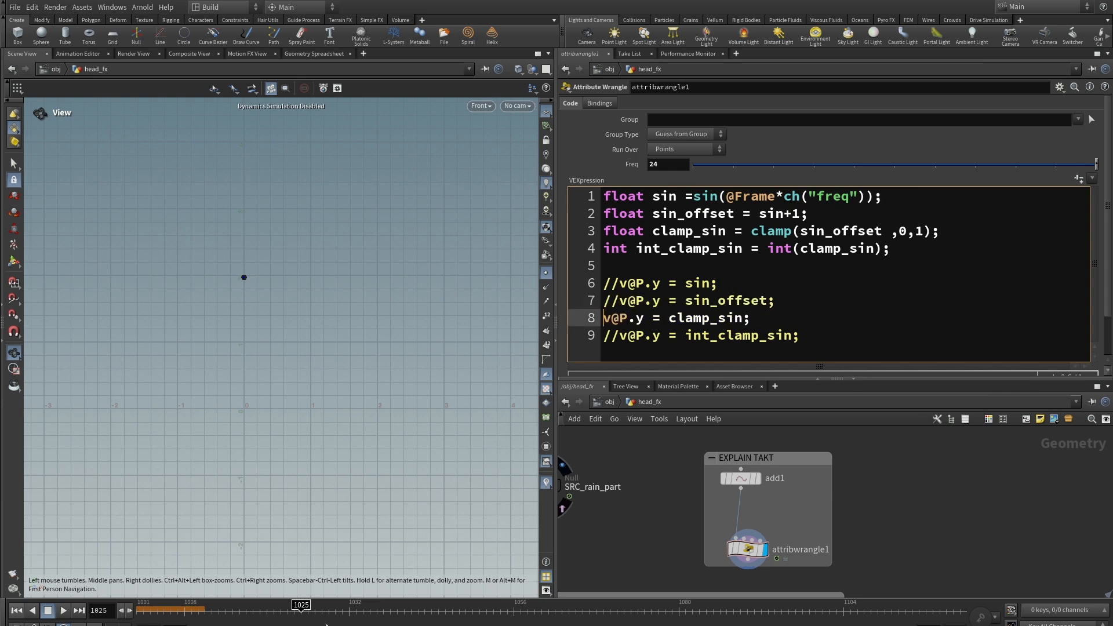
{"action": "left_click_drag", "start_coordinate": [300, 605], "coordinate": [323, 586]}
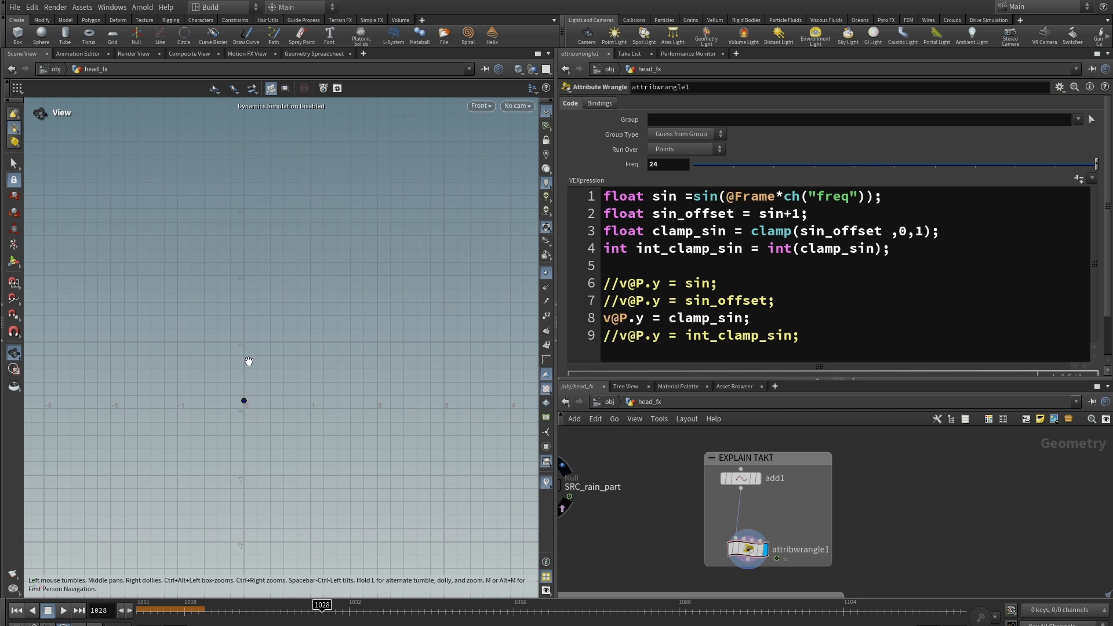
{"action": "left_click_drag", "start_coordinate": [322, 607], "coordinate": [349, 587]}
{"action": "left_click", "coordinate": [601, 318]}
{"action": "type", "text": "//"}
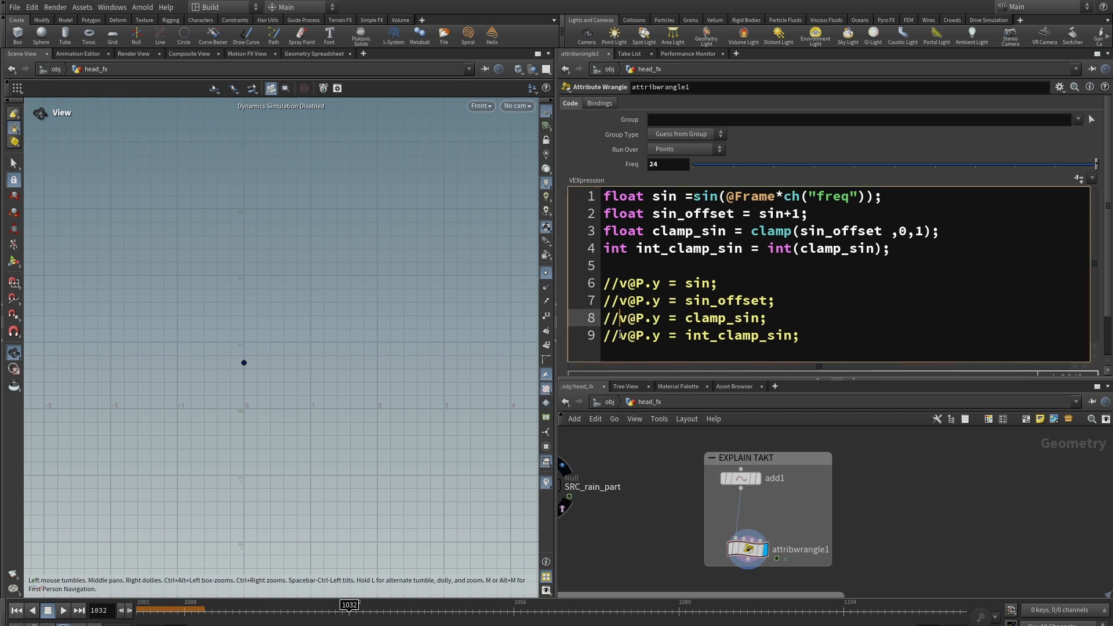
{"action": "left_click_drag", "start_coordinate": [617, 336], "coordinate": [597, 337]}
{"action": "key", "text": "BackSpace"}
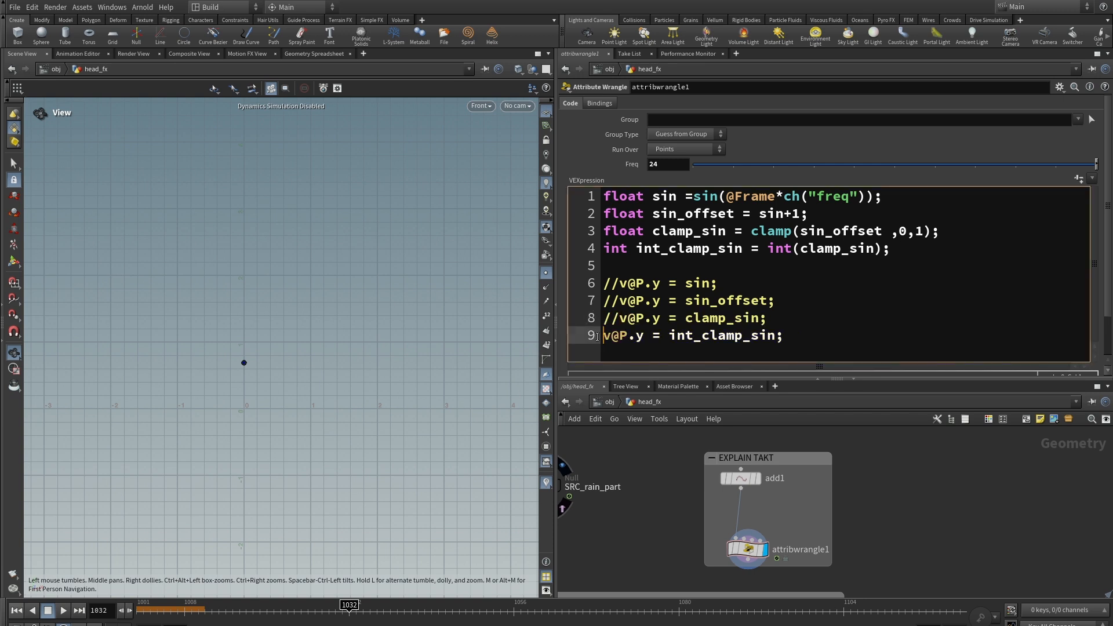
Go back to frame 1025 and advance frame by frame to 1055, examining the point's integer on/off motion
{"action": "left_click_drag", "start_coordinate": [350, 607], "coordinate": [301, 607]}
{"action": "key", "text": "Right"}
{"action": "key", "text": "Left"}
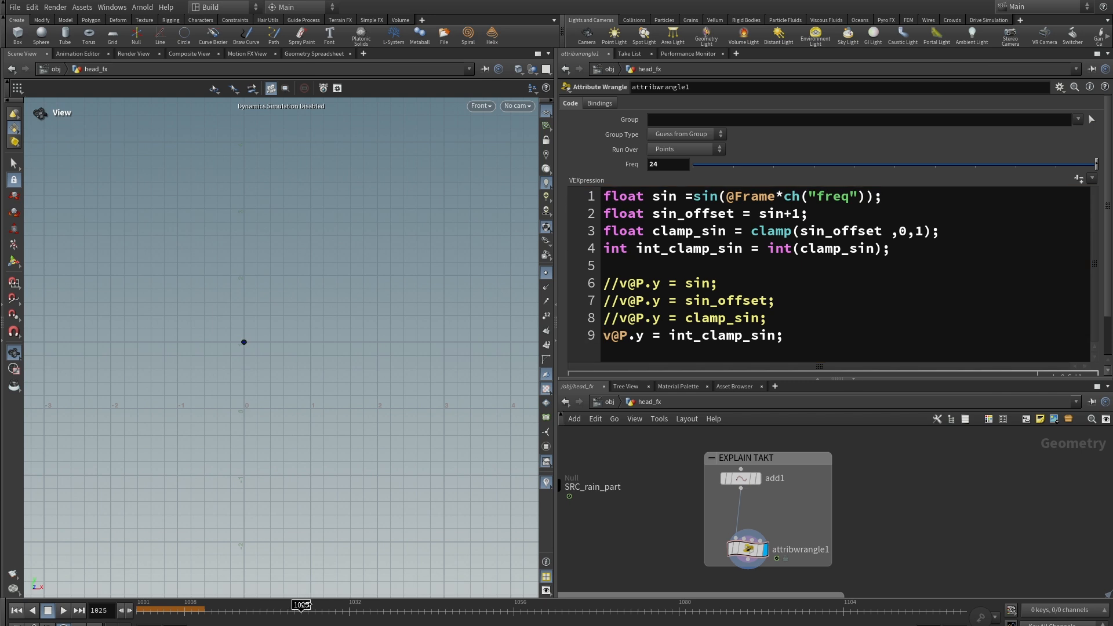
{"action": "key", "text": "Right"}
{"action": "key", "text": "Right"}
{"action": "key", "text": "Right"}
{"action": "key", "text": "Right"}
{"action": "key", "text": "Right"}
{"action": "key", "text": "Right"}
{"action": "key", "text": "Right"}
{"action": "key", "text": "Right"}
{"action": "key", "text": "Right"}
{"action": "key", "text": "Right"}
{"action": "key", "text": "Right"}
{"action": "key", "text": "Right"}
{"action": "key", "text": "Right"}
{"action": "key", "text": "Right"}
{"action": "key", "text": "Right"}
{"action": "key", "text": "Right"}
{"action": "key", "text": "Right"}
{"action": "key", "text": "Right"}
{"action": "key", "text": "Right"}
{"action": "key", "text": "Right"}
{"action": "key", "text": "Right"}
{"action": "key", "text": "Right"}
{"action": "key", "text": "Right"}
{"action": "key", "text": "Right"}
{"action": "key", "text": "Right"}
{"action": "key", "text": "Right"}
{"action": "key", "text": "Right"}
{"action": "key", "text": "Right"}
{"action": "key", "text": "Right"}
{"action": "key", "text": "Right"}
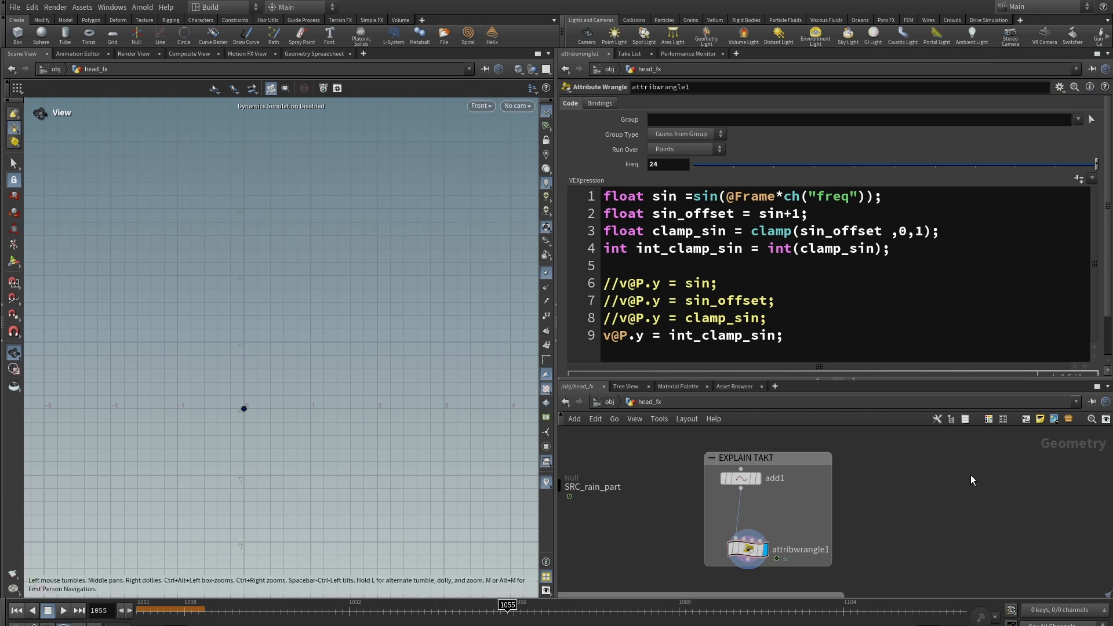
Return to source_surface_from_head_fx in rain_sim and examine the sine term in its Activation expression
{"action": "scroll", "coordinate": [923, 490], "scroll_direction": "down", "scroll_amount": 1}
{"action": "middle_click_drag", "start_coordinate": [942, 487], "coordinate": [919, 466]}
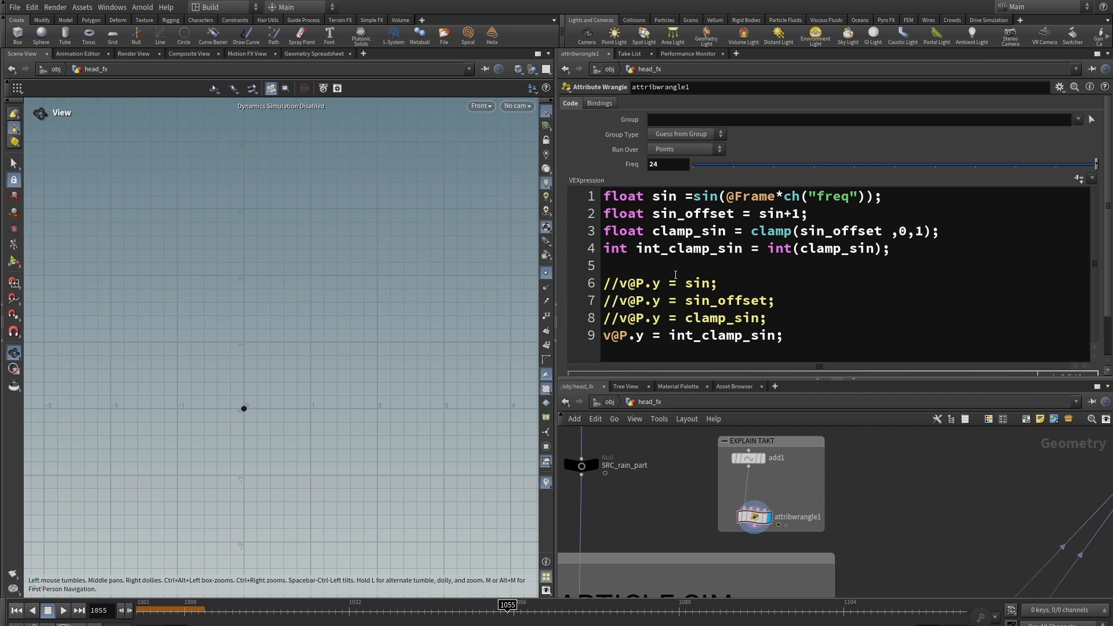
{"action": "scroll", "coordinate": [894, 484], "scroll_direction": "down", "scroll_amount": 1}
{"action": "middle_click_drag", "start_coordinate": [934, 475], "coordinate": [918, 514]}
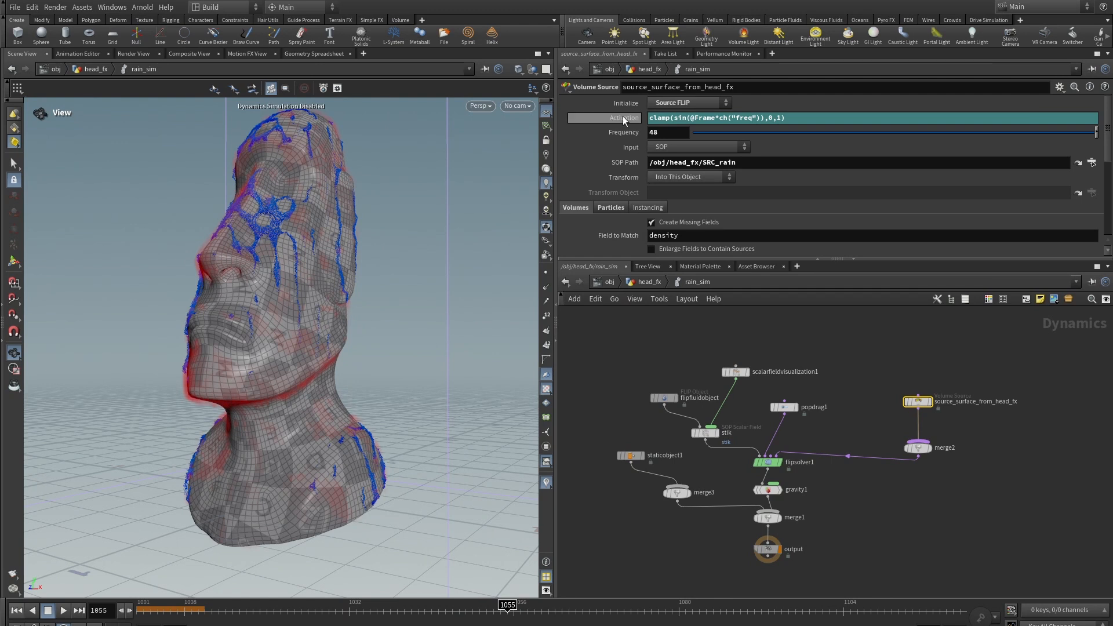
{"action": "left_click", "coordinate": [674, 118]}
{"action": "left_click_drag", "start_coordinate": [674, 119], "coordinate": [758, 124]}
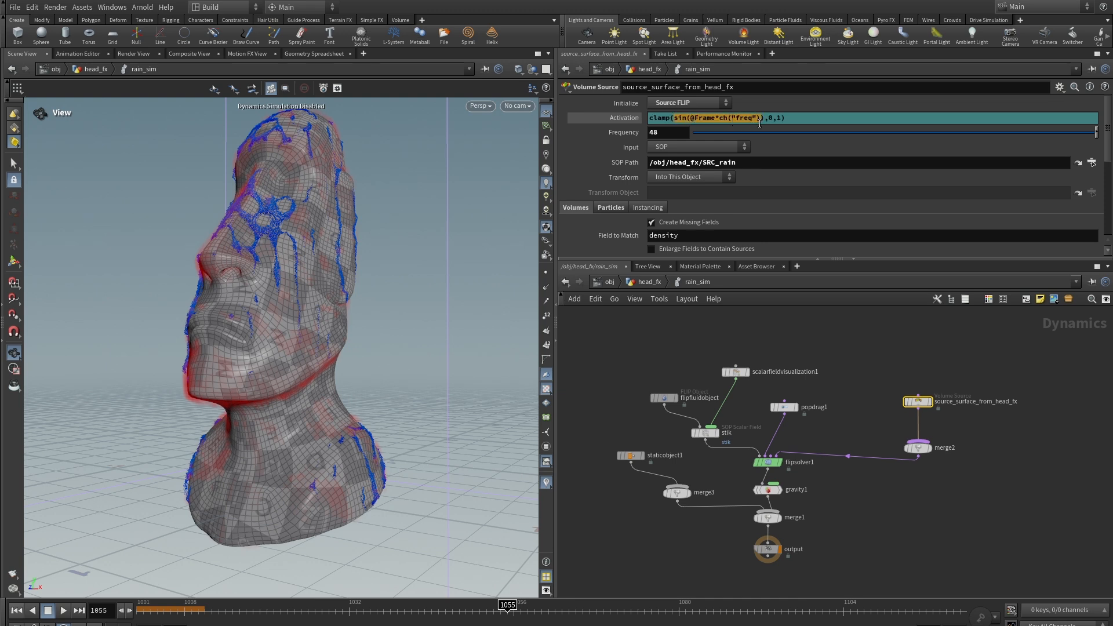
{"action": "type", "text": ")"}
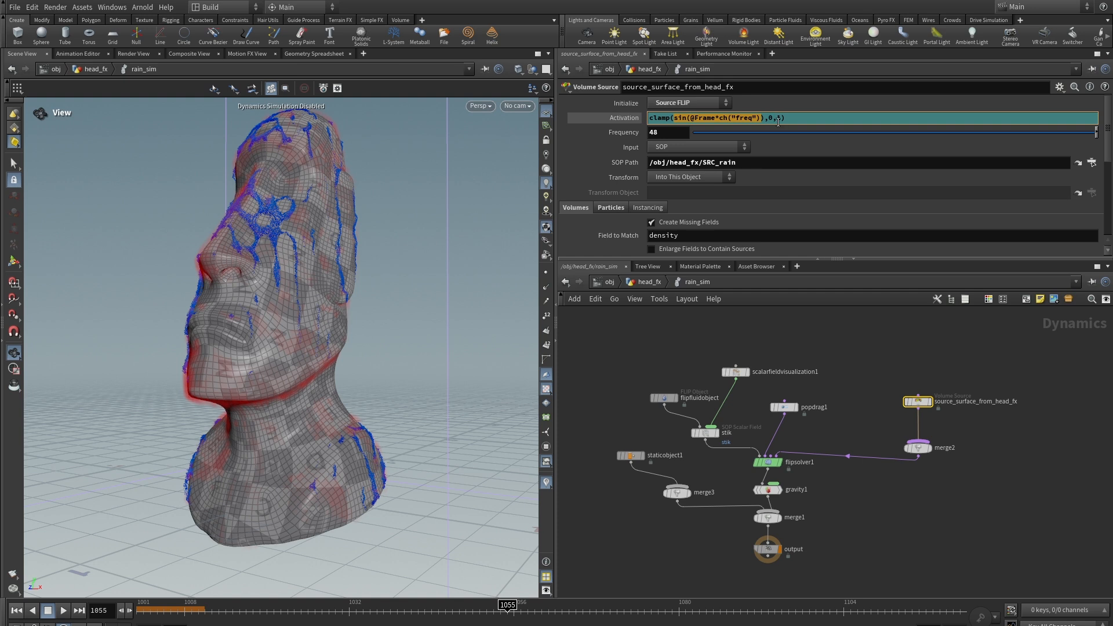
{"action": "left_click", "coordinate": [634, 346]}
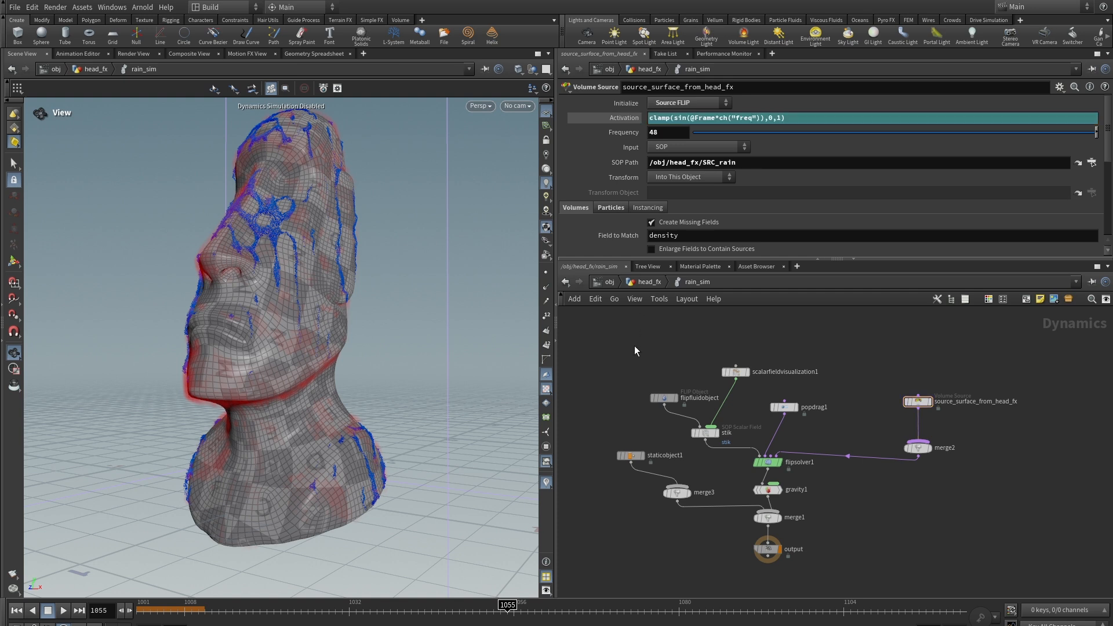
{"action": "left_click", "coordinate": [621, 118]}
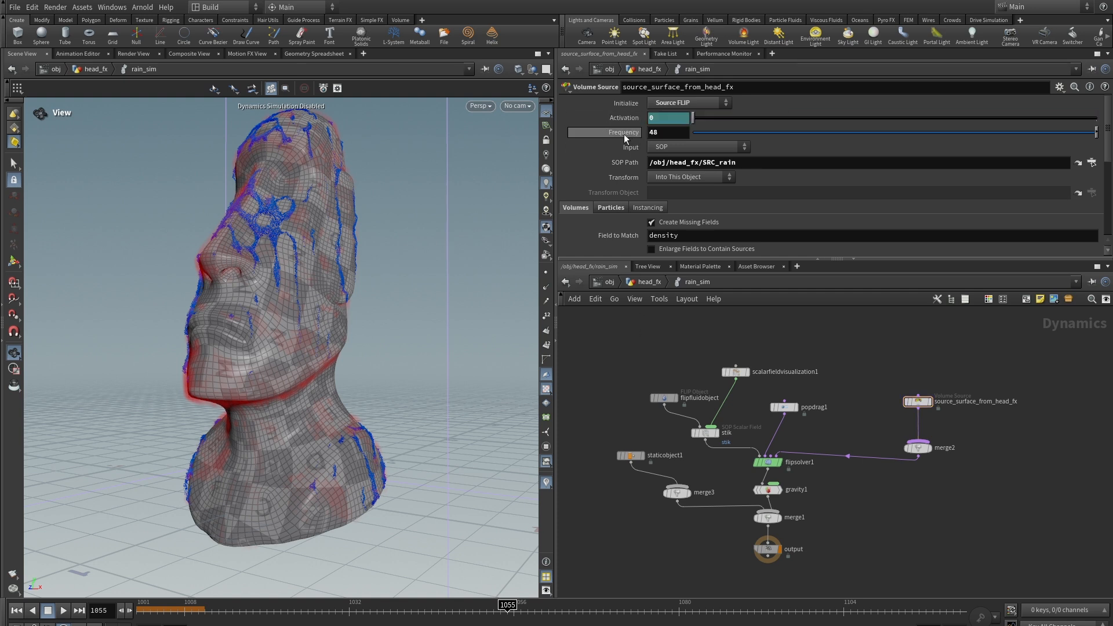
Open the volume source's parameter interface editor, inspect the custom Frequency (freq) float parameter and close the editor
{"action": "left_click", "coordinate": [1060, 86]}
{"action": "left_click", "coordinate": [997, 99]}
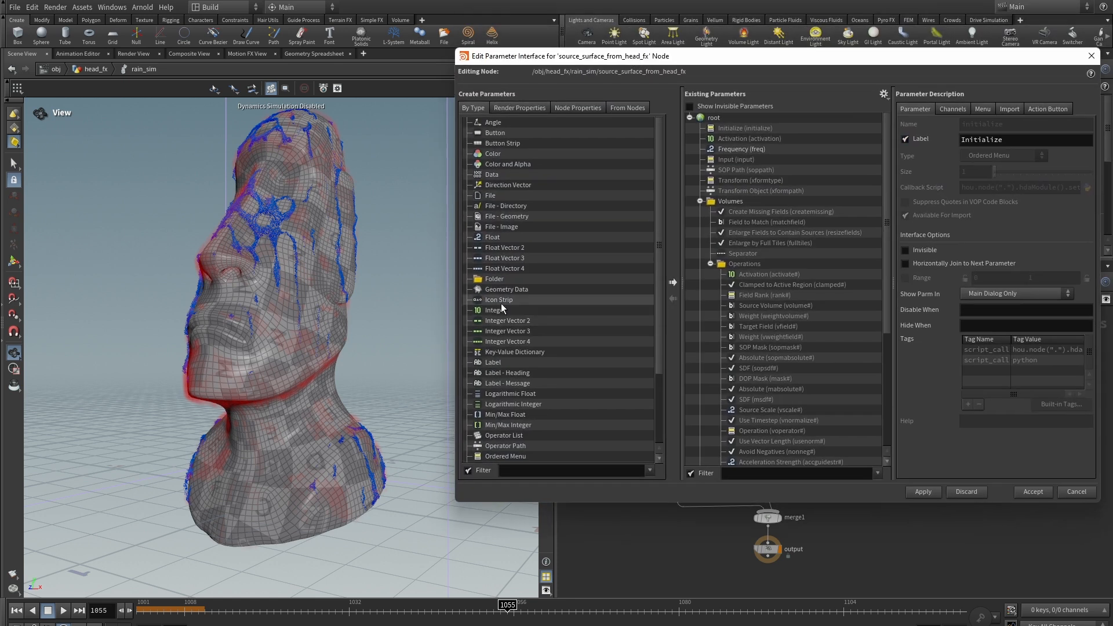
{"action": "left_click", "coordinate": [500, 310]}
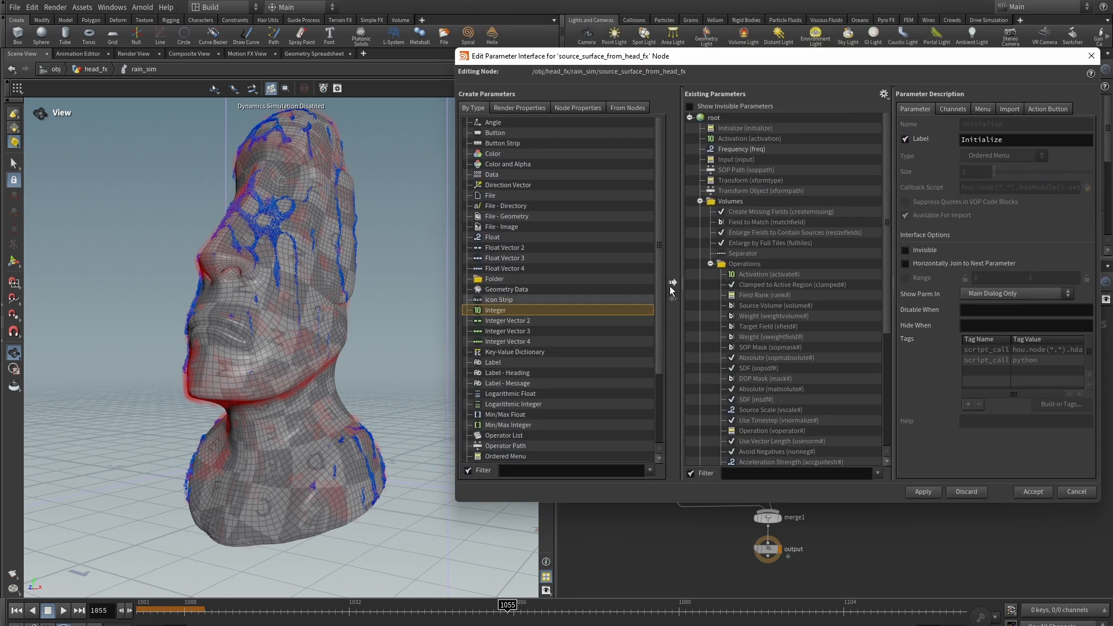
{"action": "left_click", "coordinate": [742, 149]}
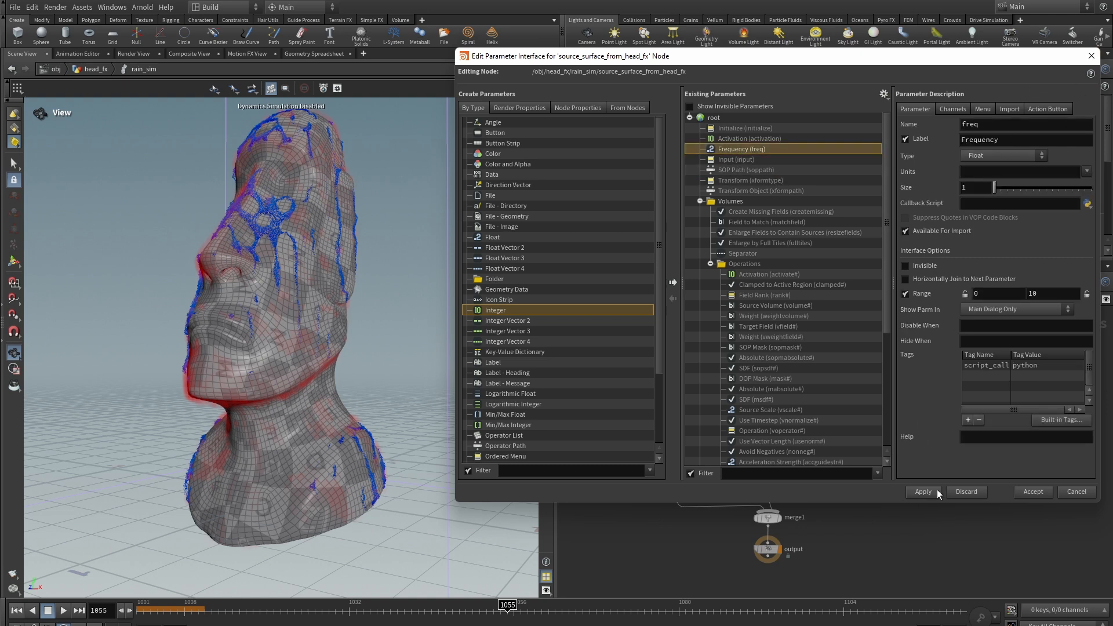
{"action": "left_click", "coordinate": [967, 492]}
{"action": "left_click", "coordinate": [1045, 493]}
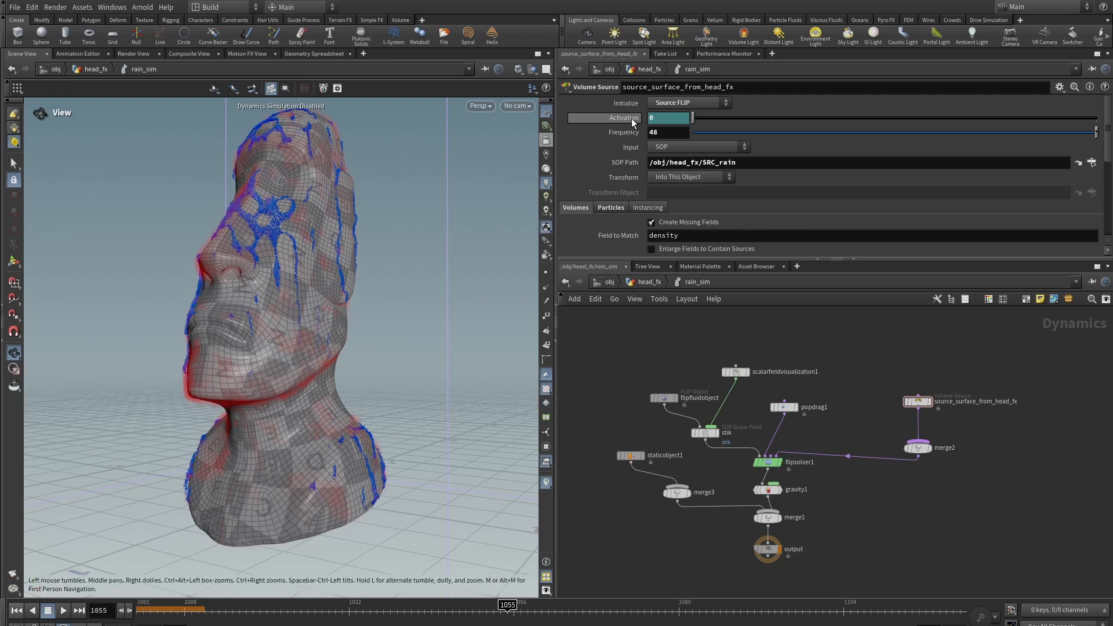
Advance the timeline to frame 1093 while checking how the volume source's Activation value switches
{"action": "key", "text": "Right"}
{"action": "key", "text": "Right"}
{"action": "key", "text": "Right"}
{"action": "key", "text": "Right"}
{"action": "key", "text": "Right"}
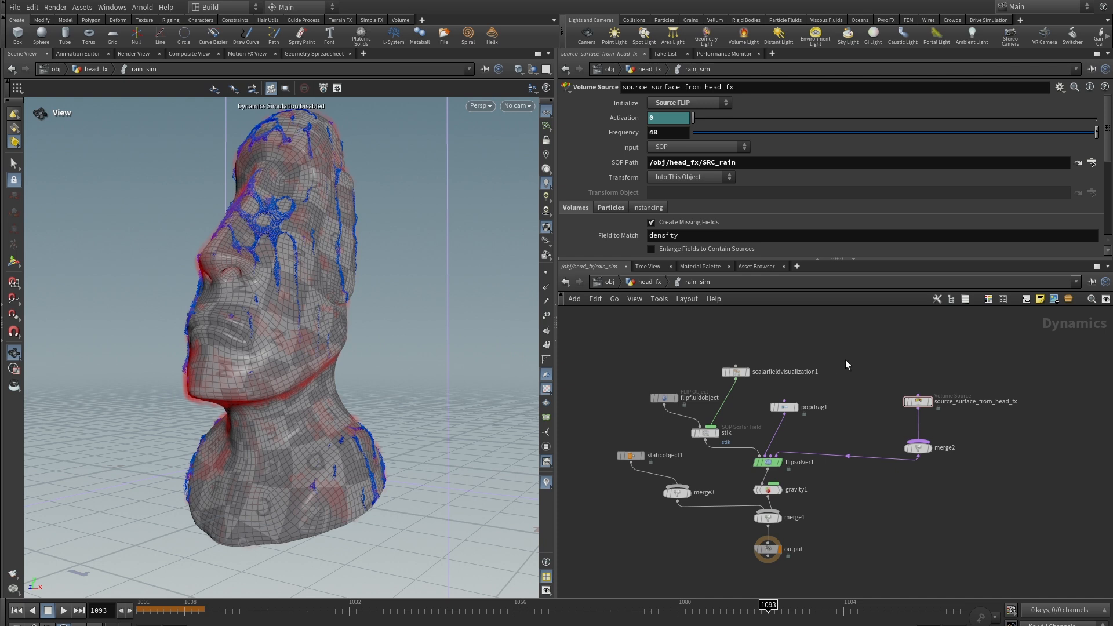
Return to the head_fx network and locate the import_particle node below rain_sim
{"action": "scroll", "coordinate": [842, 517], "scroll_direction": "down", "scroll_amount": 2}
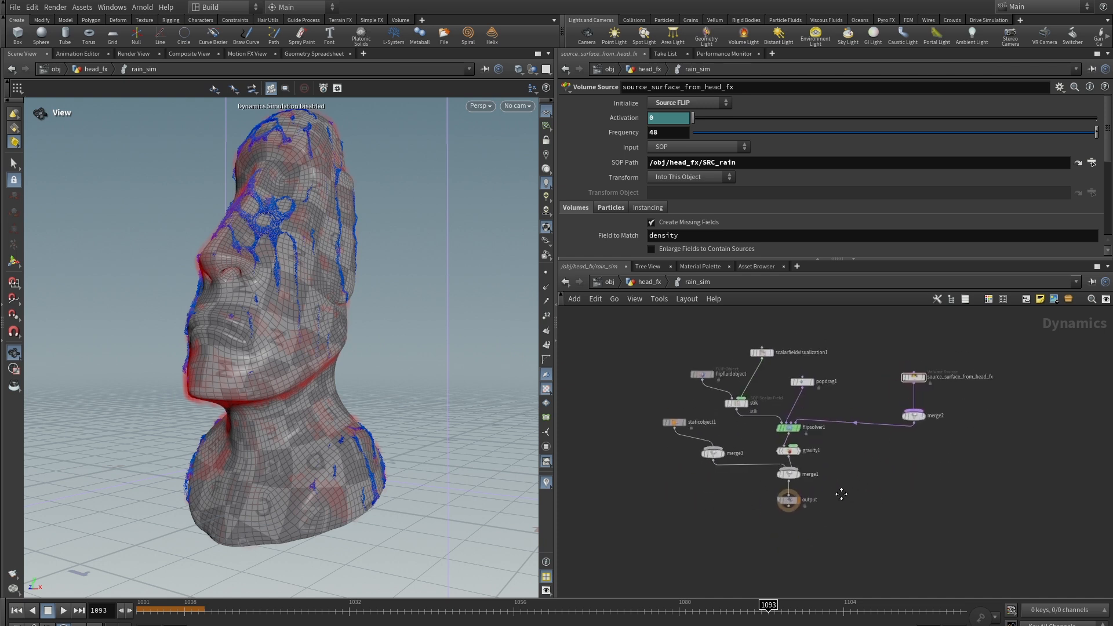
{"action": "key", "text": "u"}
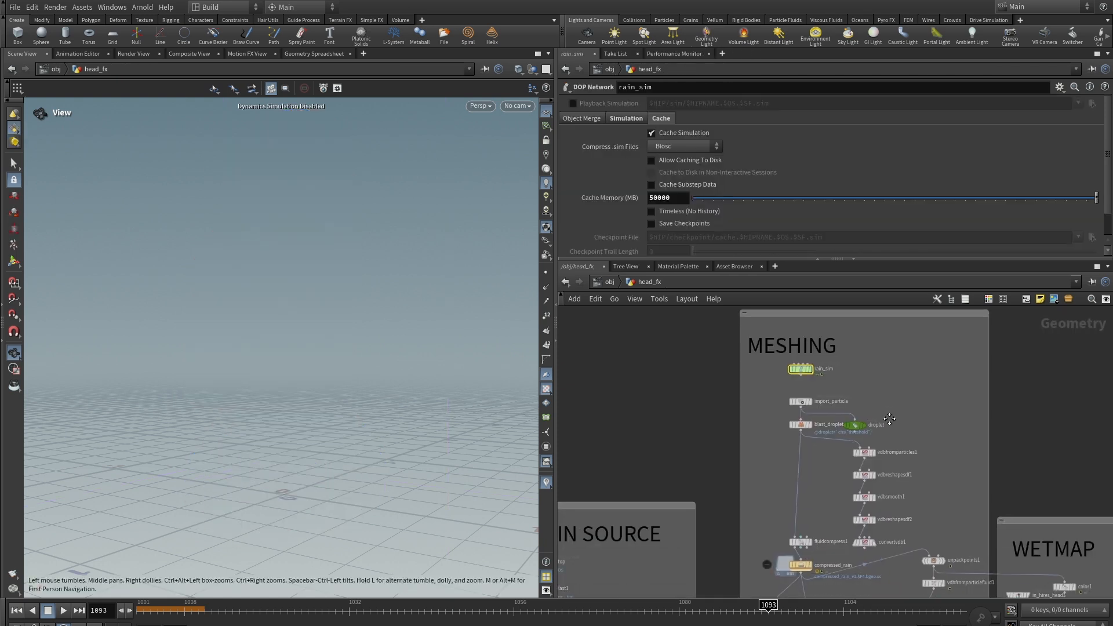
{"action": "scroll", "coordinate": [927, 387], "scroll_direction": "up", "scroll_amount": 3}
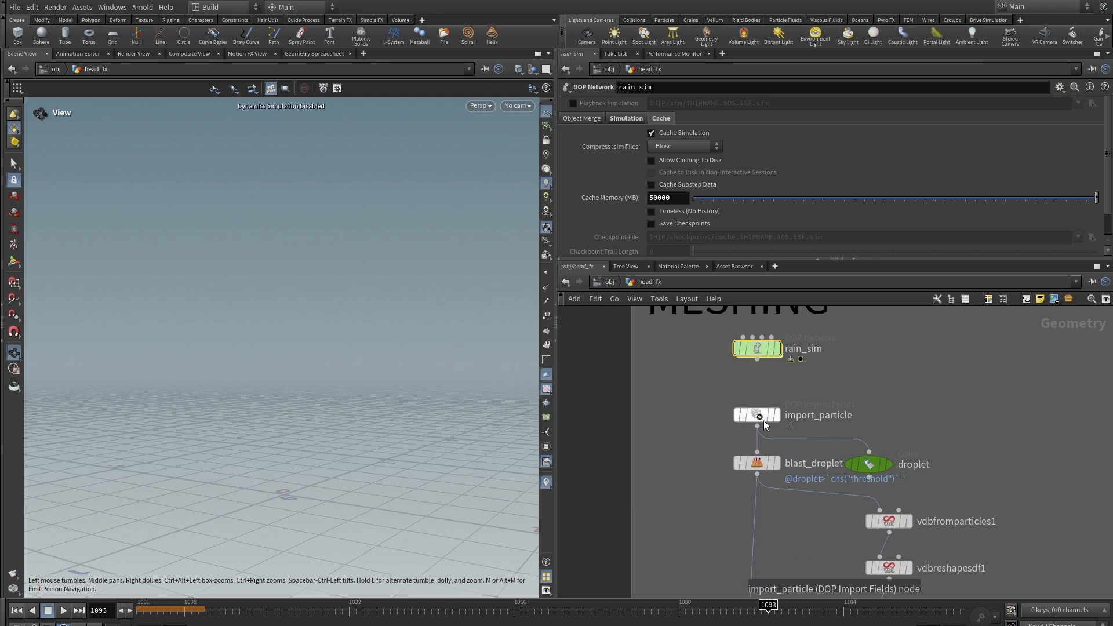
Display import_particle and review its DOP import settings, including the full list of fields to import
{"action": "left_click", "coordinate": [777, 416]}
{"action": "left_click", "coordinate": [752, 416]}
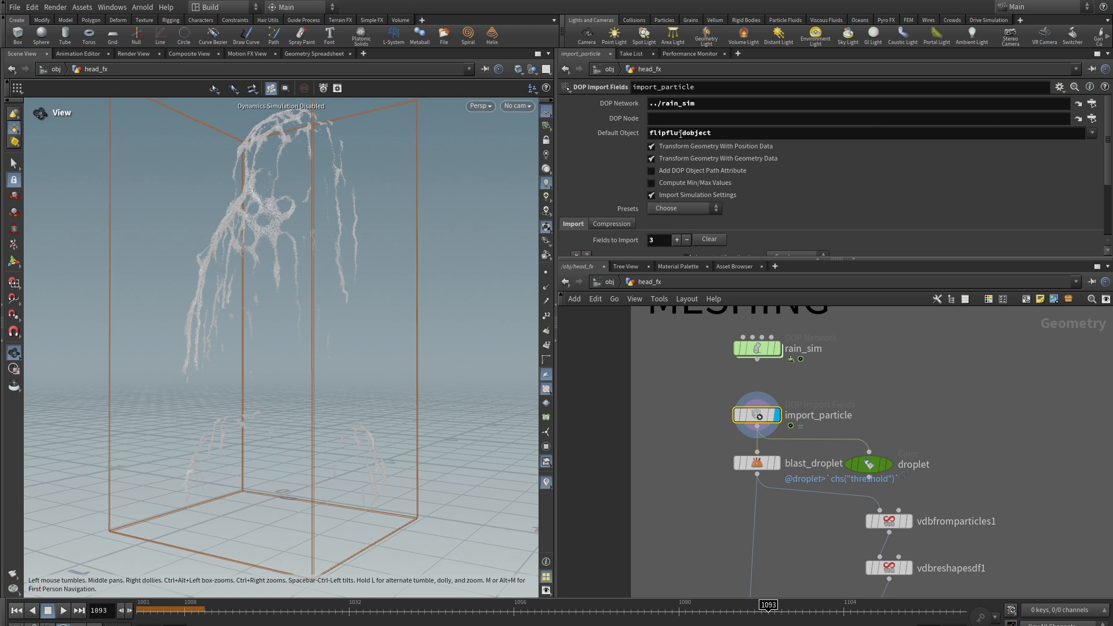
{"action": "middle_click_drag", "start_coordinate": [876, 420], "coordinate": [881, 444]}
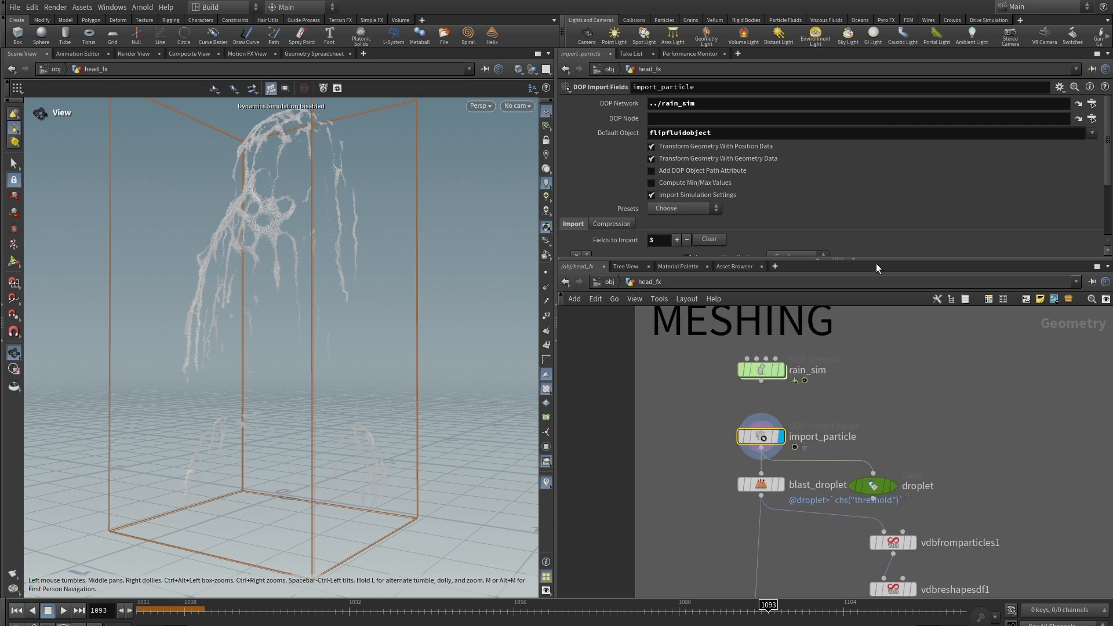
{"action": "left_click_drag", "start_coordinate": [875, 259], "coordinate": [838, 394]}
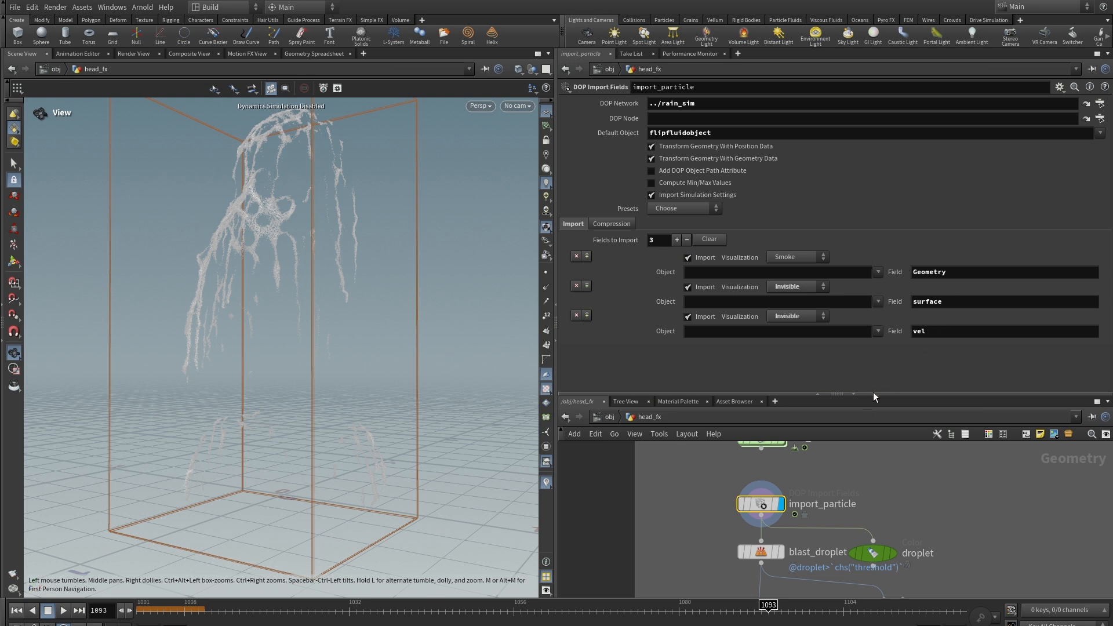
{"action": "left_click_drag", "start_coordinate": [874, 395], "coordinate": [884, 204]}
Display blast_droplet, go to frame 1032 and inspect the node's geometry information and point attributes
{"action": "middle_click_drag", "start_coordinate": [951, 465], "coordinate": [944, 338]}
{"action": "scroll", "coordinate": [820, 417], "scroll_direction": "down", "scroll_amount": 1}
{"action": "mouse_move", "coordinate": [821, 418]}
{"action": "middle_mouse_down"}
{"action": "mouse_move", "coordinate": [840, 382]}
{"action": "mouse_move", "coordinate": [837, 419]}
{"action": "middle_mouse_up"}
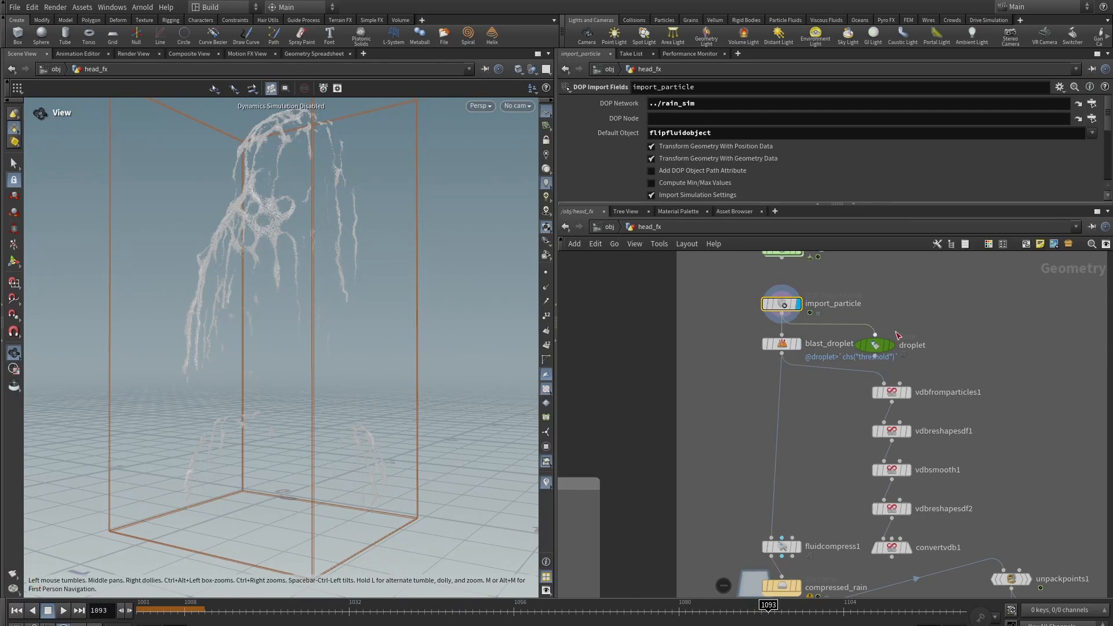
{"action": "left_click", "coordinate": [780, 344]}
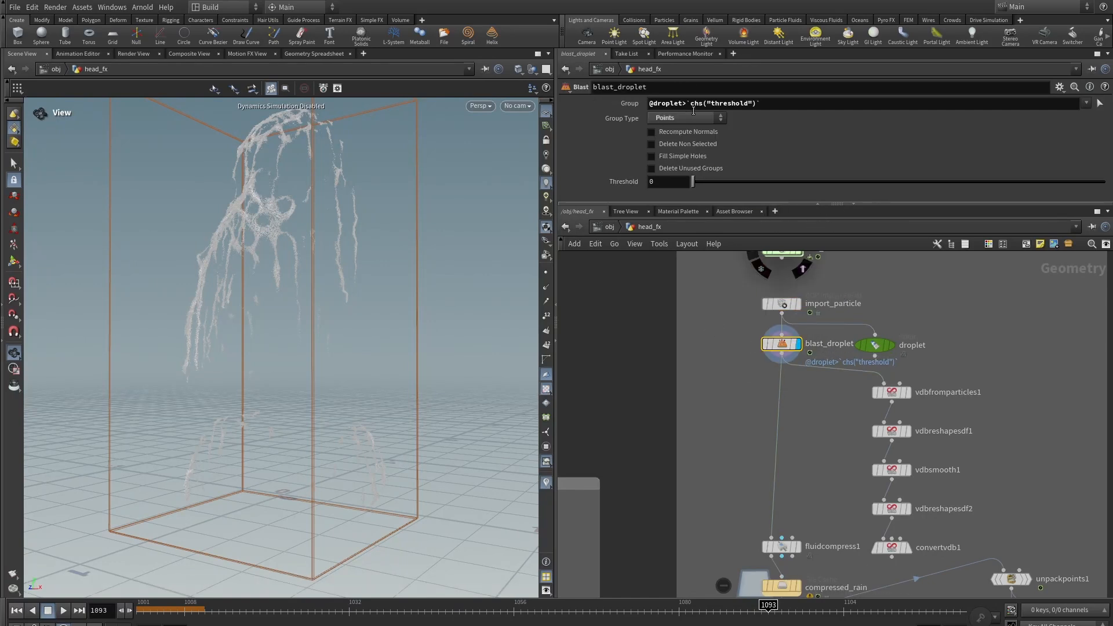
{"action": "left_click", "coordinate": [349, 607]}
{"action": "middle_click_drag", "start_coordinate": [802, 382], "coordinate": [816, 476]}
{"action": "scroll", "coordinate": [817, 476], "scroll_direction": "up", "scroll_amount": 2}
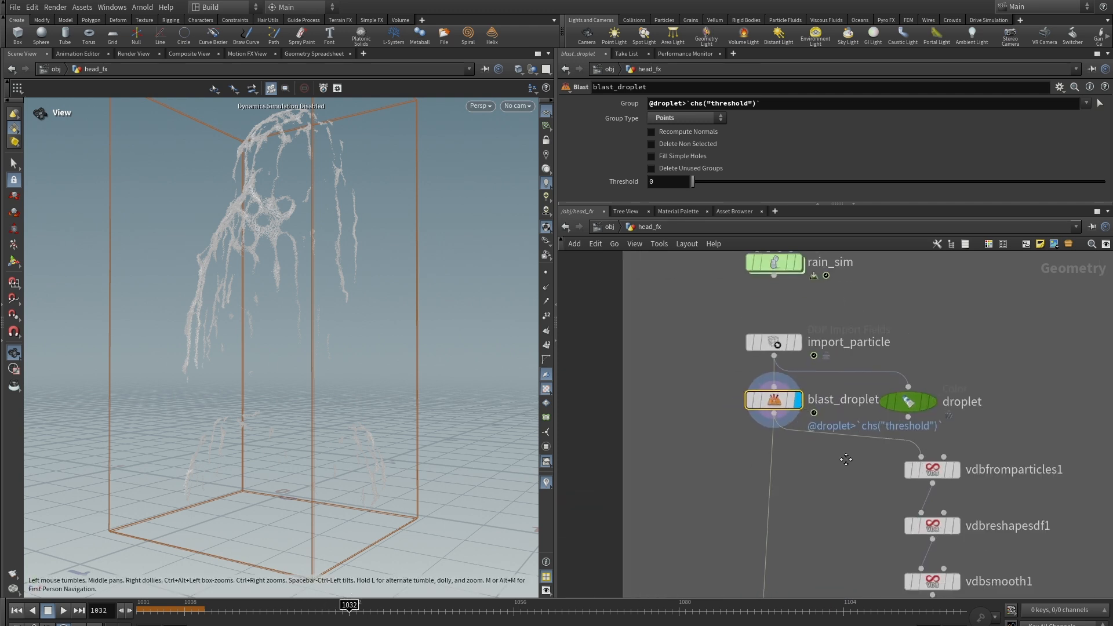
{"action": "left_click_drag", "start_coordinate": [382, 222], "coordinate": [321, 226]}
{"action": "left_click", "coordinate": [740, 395]}
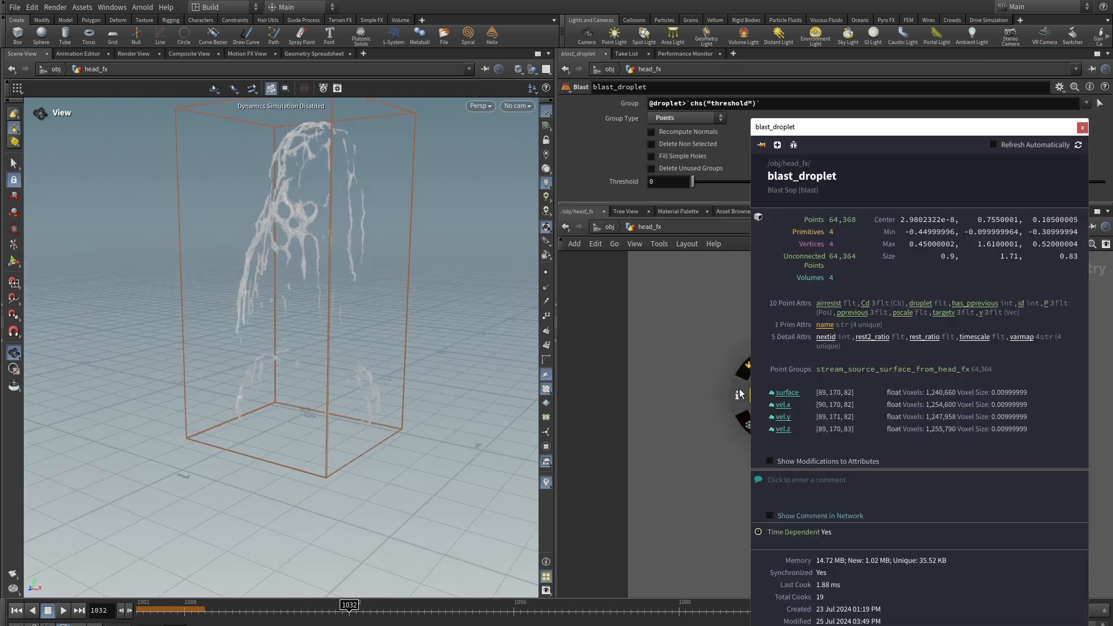
{"action": "left_click", "coordinate": [1082, 127]}
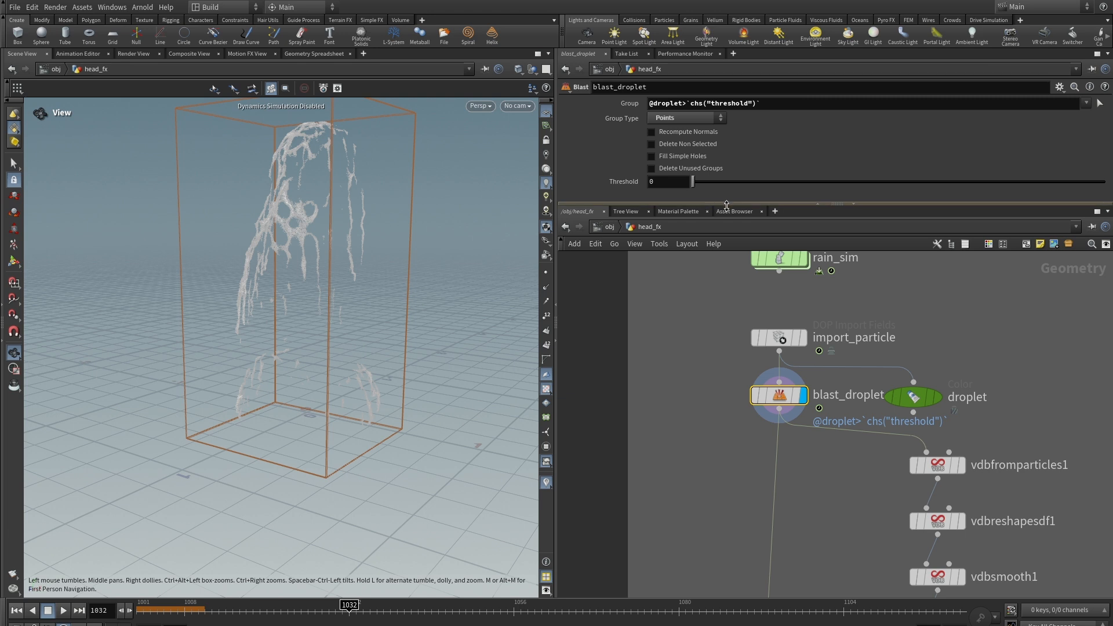
Set blast_droplet's Threshold to 0.183 and check the remaining particles from several angles
{"action": "left_click_drag", "start_coordinate": [692, 184], "coordinate": [768, 182]}
{"action": "scroll", "coordinate": [428, 264], "scroll_direction": "up", "scroll_amount": 5}
{"action": "left_click_drag", "start_coordinate": [428, 263], "coordinate": [442, 237]}
{"action": "middle_click_drag", "start_coordinate": [422, 223], "coordinate": [406, 262]}
{"action": "left_click_drag", "start_coordinate": [405, 262], "coordinate": [309, 211]}
{"action": "left_click_drag", "start_coordinate": [232, 280], "coordinate": [354, 221]}
Display the fluidcompress1 output, followed by the cached compressed_rain result, to compare their packed geometry
{"action": "scroll", "coordinate": [921, 316], "scroll_direction": "down", "scroll_amount": 1}
{"action": "mouse_move", "coordinate": [979, 367]}
{"action": "middle_mouse_down"}
{"action": "mouse_move", "coordinate": [942, 314]}
{"action": "mouse_move", "coordinate": [971, 280]}
{"action": "middle_mouse_up"}
{"action": "middle_click_drag", "start_coordinate": [803, 326], "coordinate": [789, 355]}
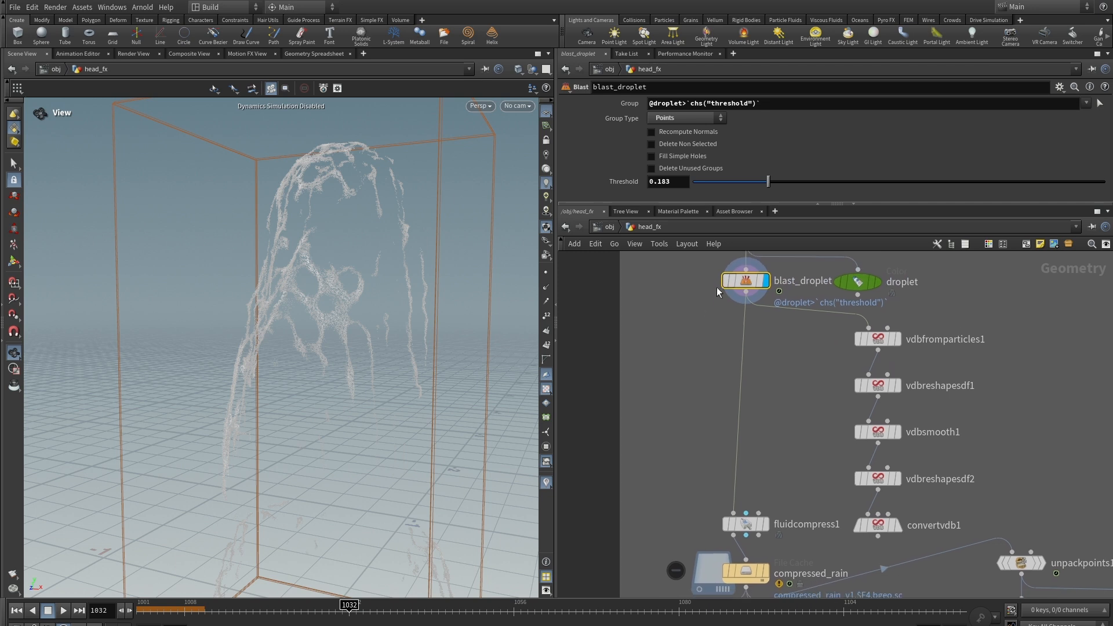
{"action": "scroll", "coordinate": [933, 323], "scroll_direction": "down", "scroll_amount": 3}
{"action": "scroll", "coordinate": [835, 401], "scroll_direction": "up", "scroll_amount": 3}
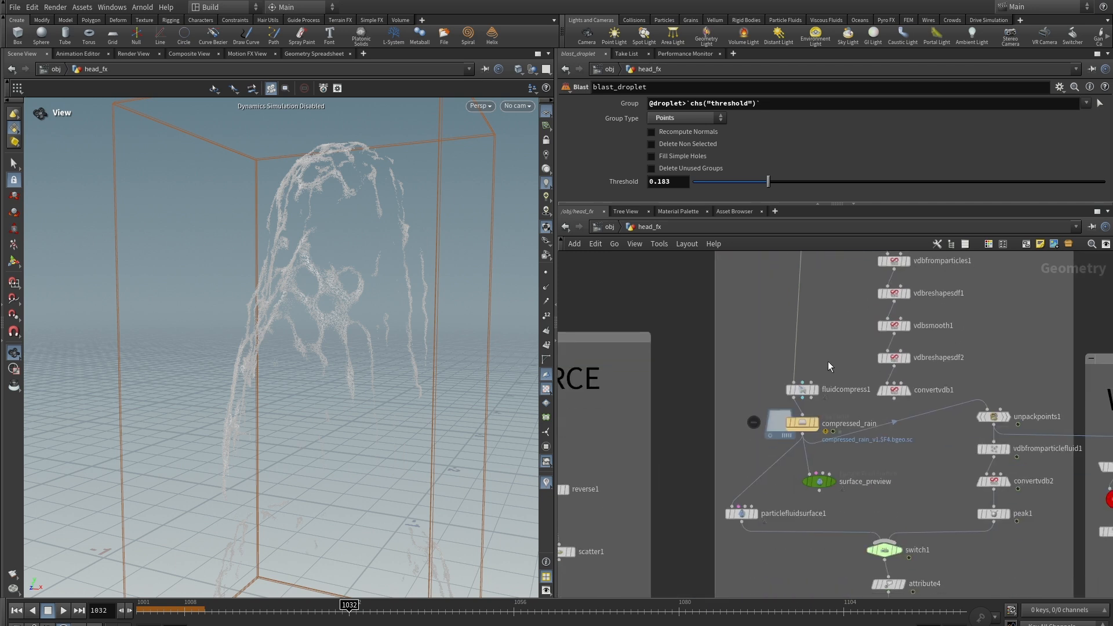
{"action": "mouse_move", "coordinate": [802, 398]}
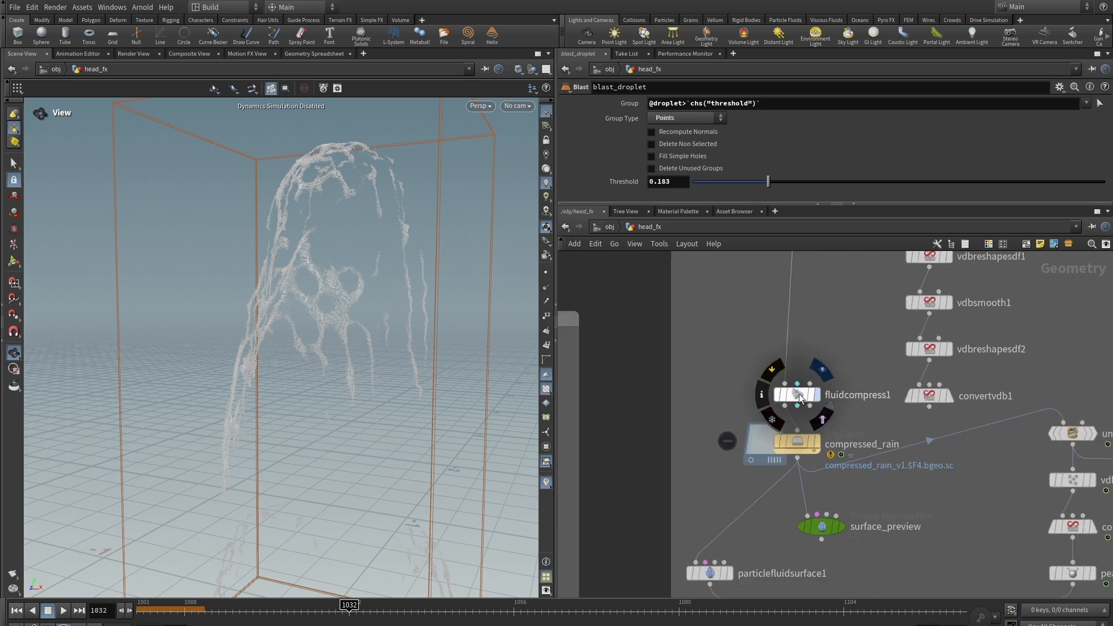
{"action": "left_click", "coordinate": [817, 395]}
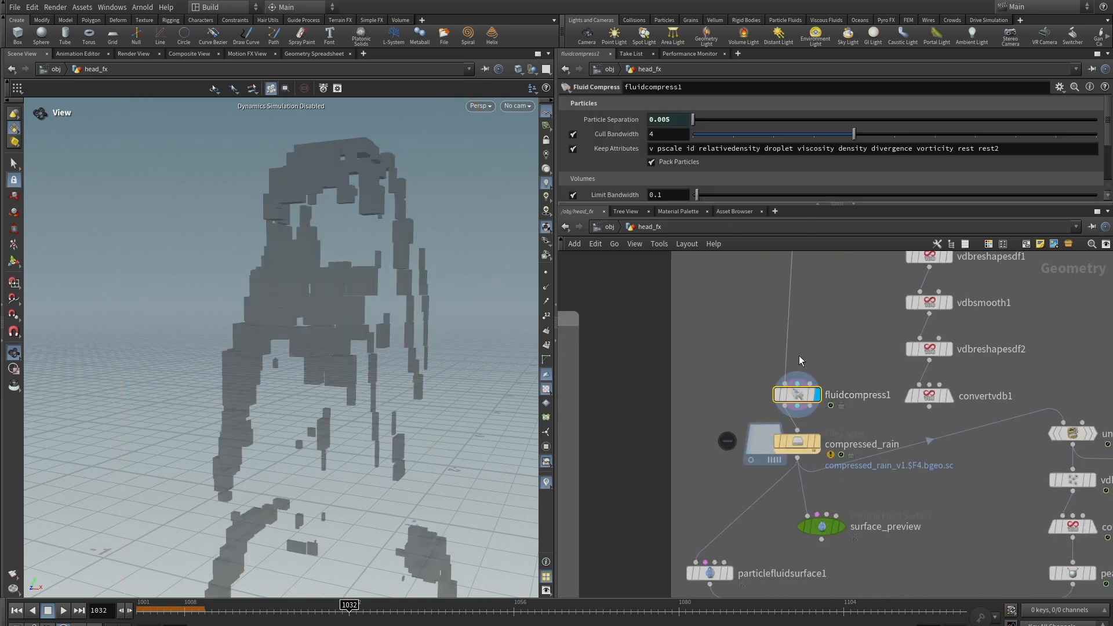
{"action": "left_click", "coordinate": [816, 442]}
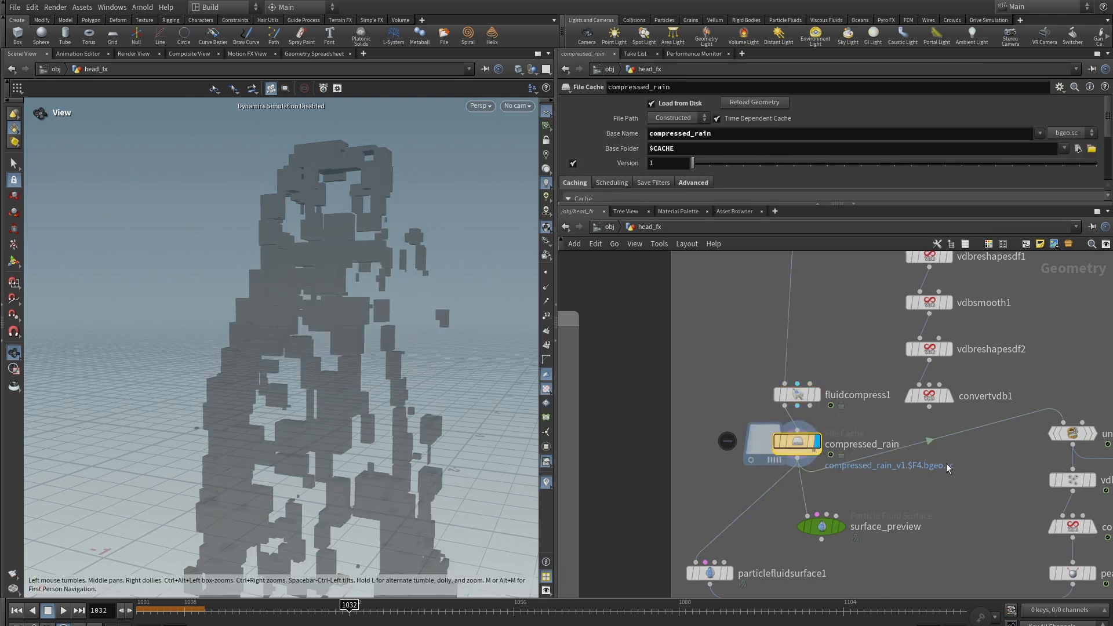
Review fluidcompress1's particle and volume compression settings and the file cache settings of compressed_rain
{"action": "scroll", "coordinate": [946, 463], "scroll_direction": "down", "scroll_amount": 3}
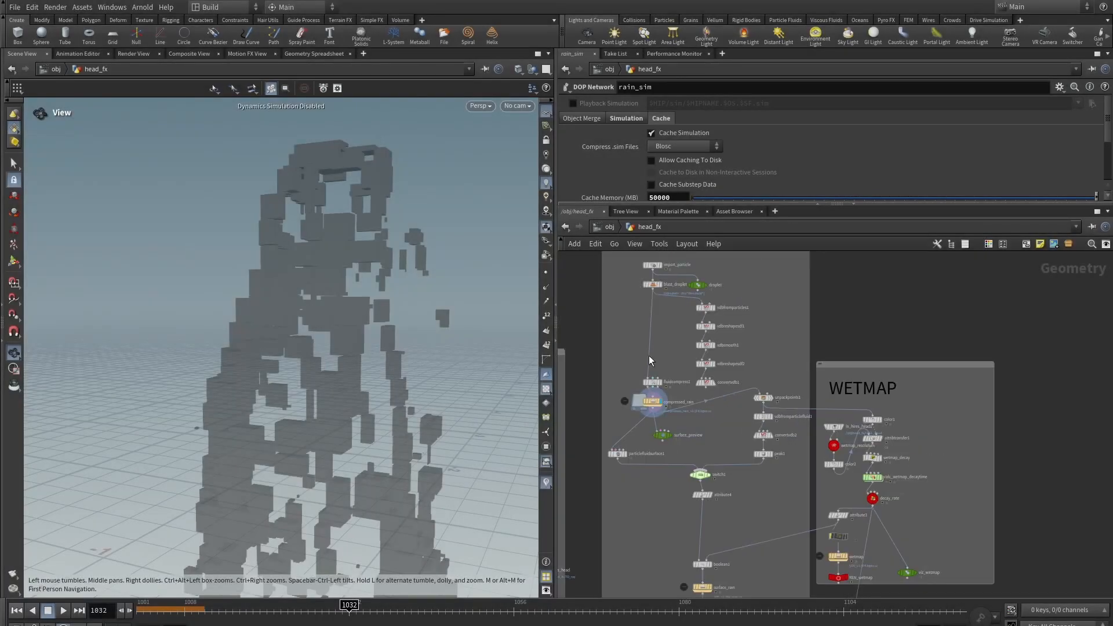
{"action": "scroll", "coordinate": [670, 398], "scroll_direction": "up", "scroll_amount": 5}
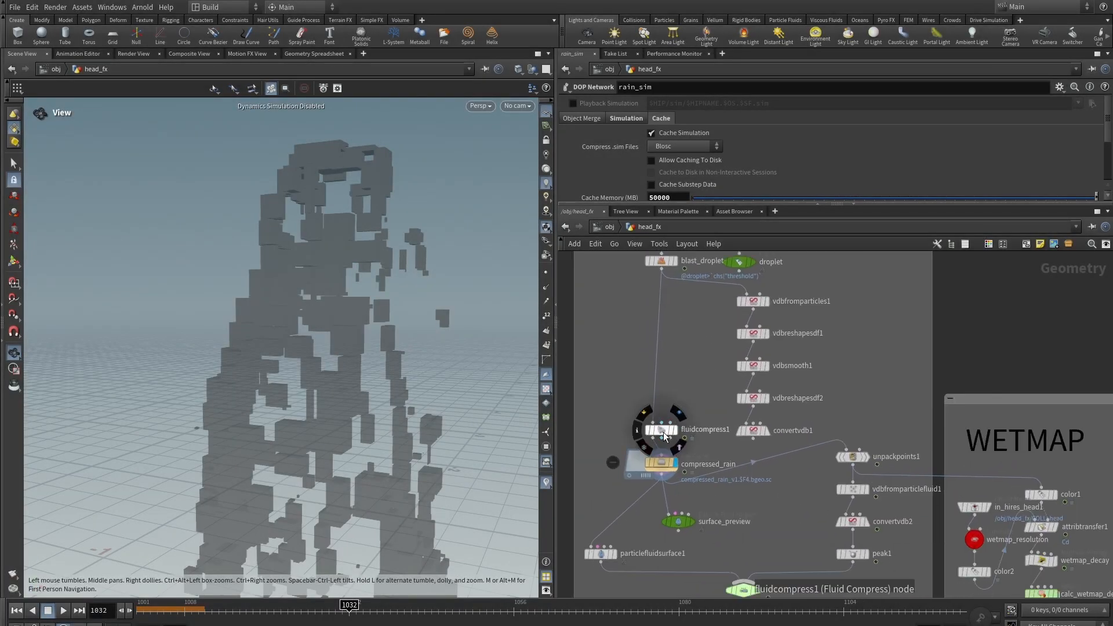
{"action": "left_click", "coordinate": [663, 433]}
{"action": "left_click_drag", "start_coordinate": [837, 204], "coordinate": [837, 273]}
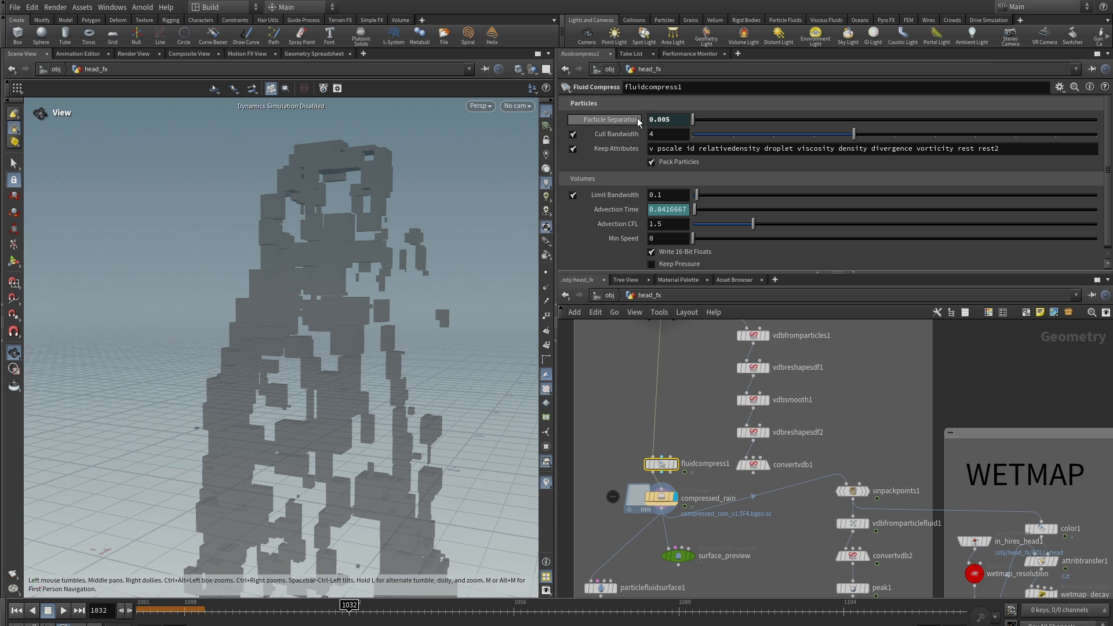
{"action": "middle_click_drag", "start_coordinate": [707, 436], "coordinate": [709, 411]}
{"action": "left_click", "coordinate": [668, 473]}
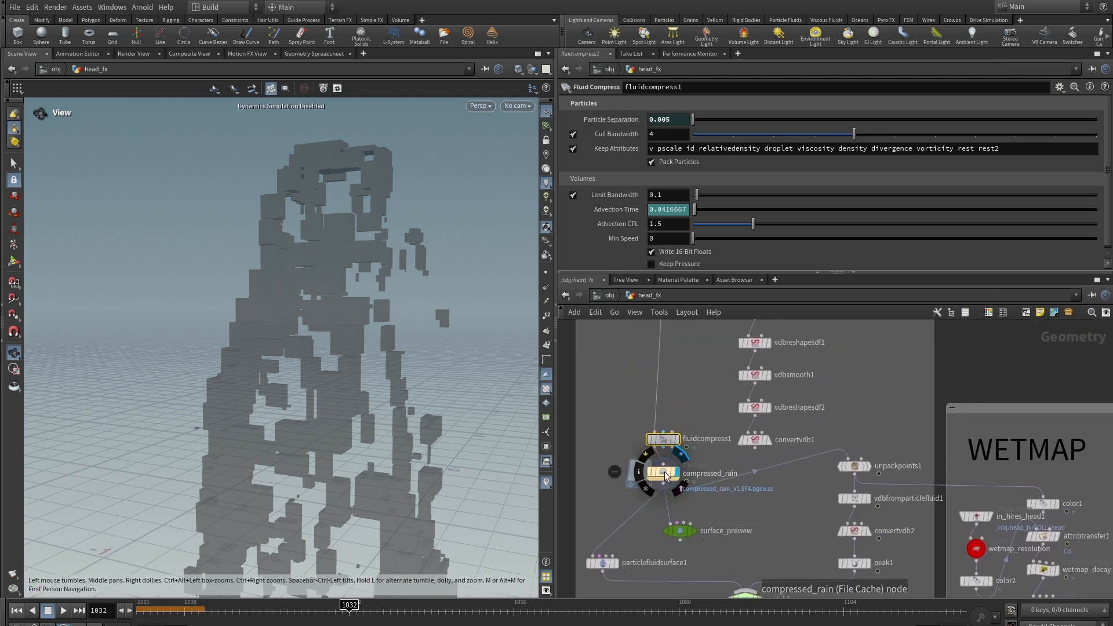
Display unpackpoints1 and inspect the unpacked rain particles from several angles
{"action": "middle_click_drag", "start_coordinate": [694, 419], "coordinate": [612, 370]}
{"action": "scroll", "coordinate": [708, 455], "scroll_direction": "up", "scroll_amount": 2}
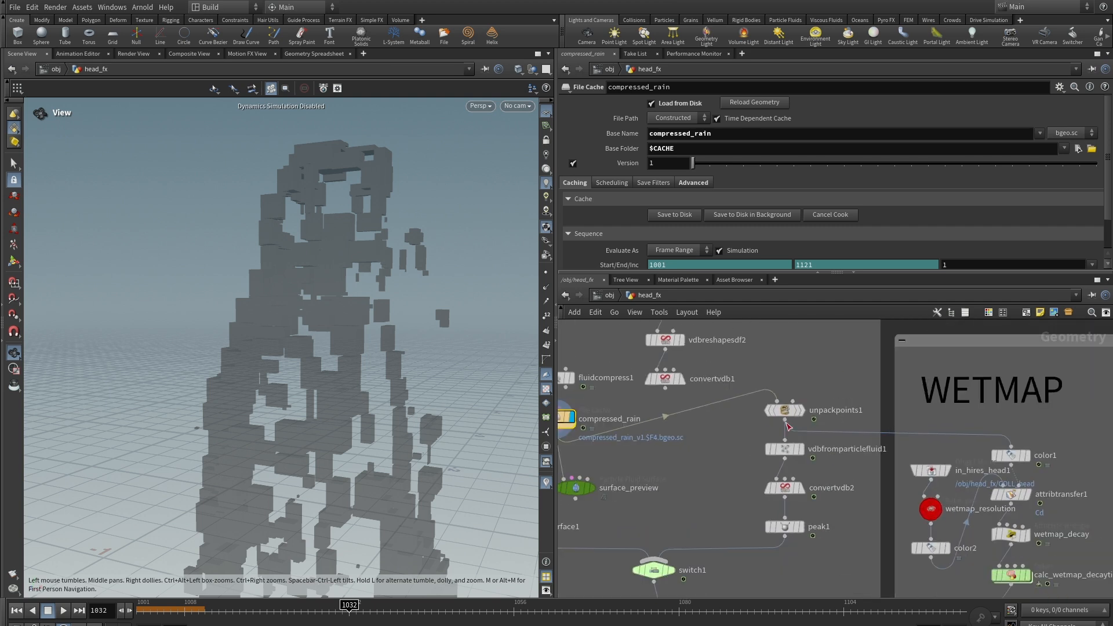
{"action": "left_click", "coordinate": [803, 410]}
{"action": "right_click_drag", "start_coordinate": [484, 309], "coordinate": [321, 293]}
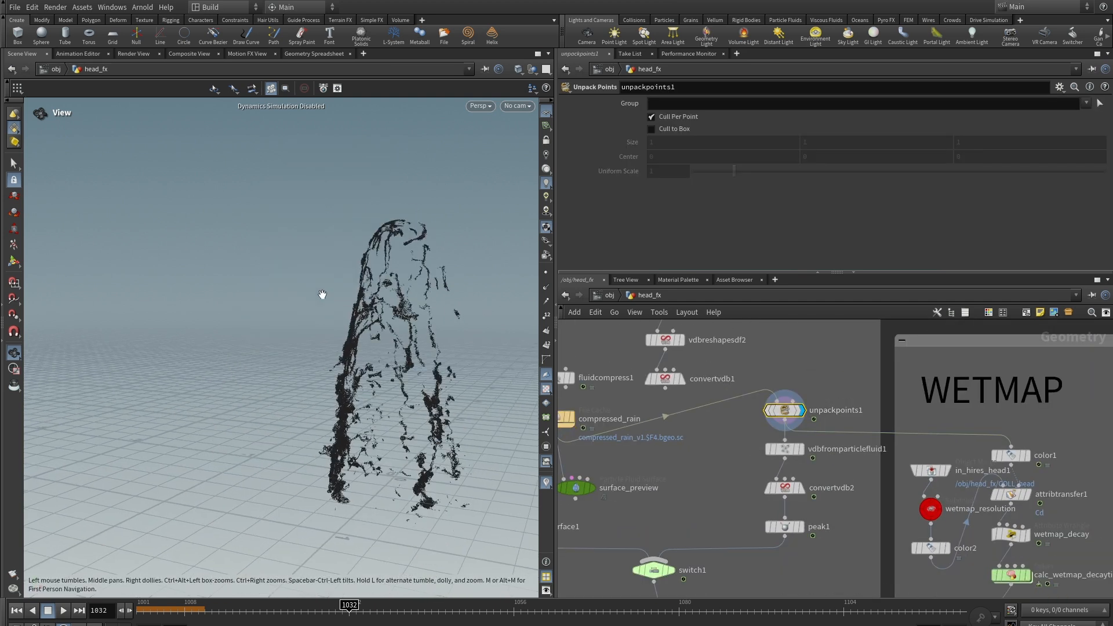
{"action": "left_click_drag", "start_coordinate": [321, 293], "coordinate": [385, 315]}
{"action": "middle_click_drag", "start_coordinate": [392, 339], "coordinate": [278, 230]}
{"action": "left_click_drag", "start_coordinate": [279, 229], "coordinate": [331, 255]}
Display color1 in the WETMAP section and check the constant point color given to the rain particles
{"action": "middle_click_drag", "start_coordinate": [1076, 448], "coordinate": [954, 424]}
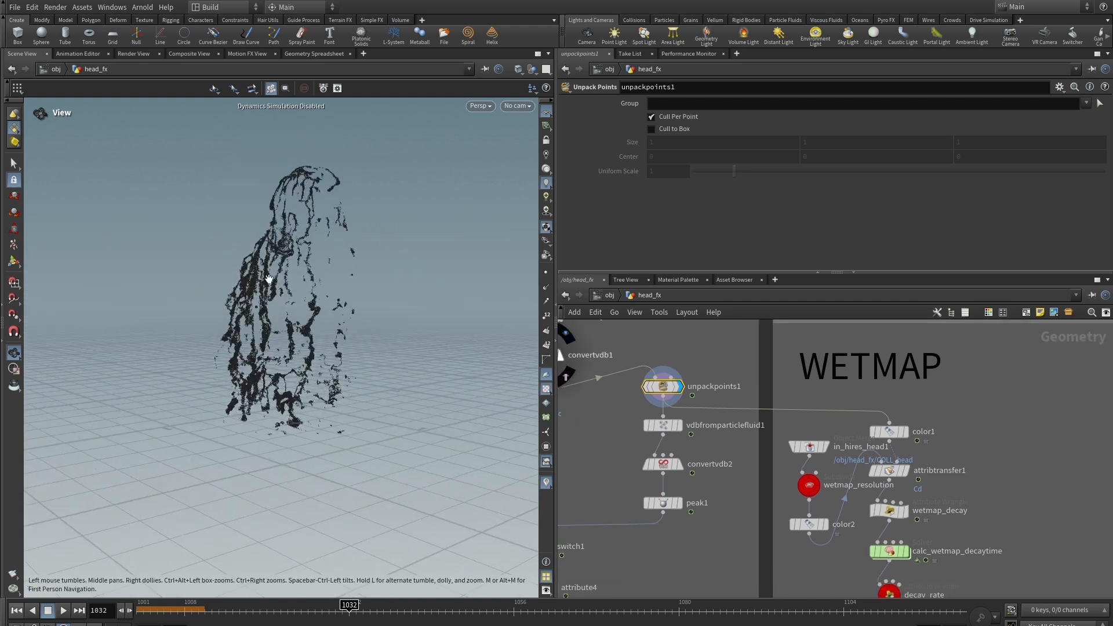
{"action": "mouse_move", "coordinate": [912, 434]}
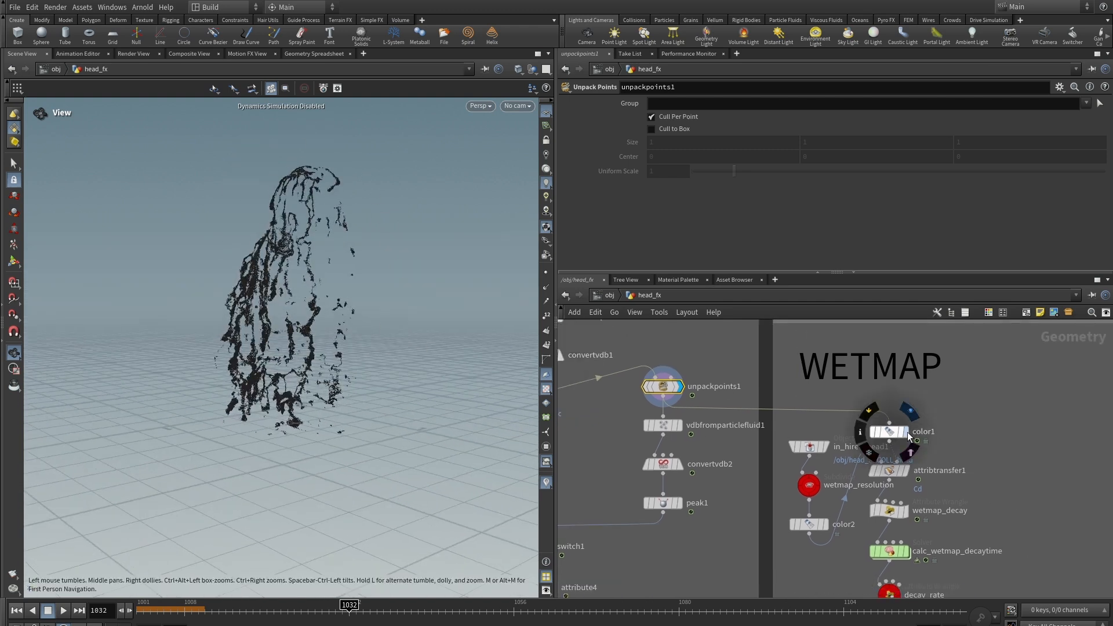
{"action": "left_click", "coordinate": [885, 431]}
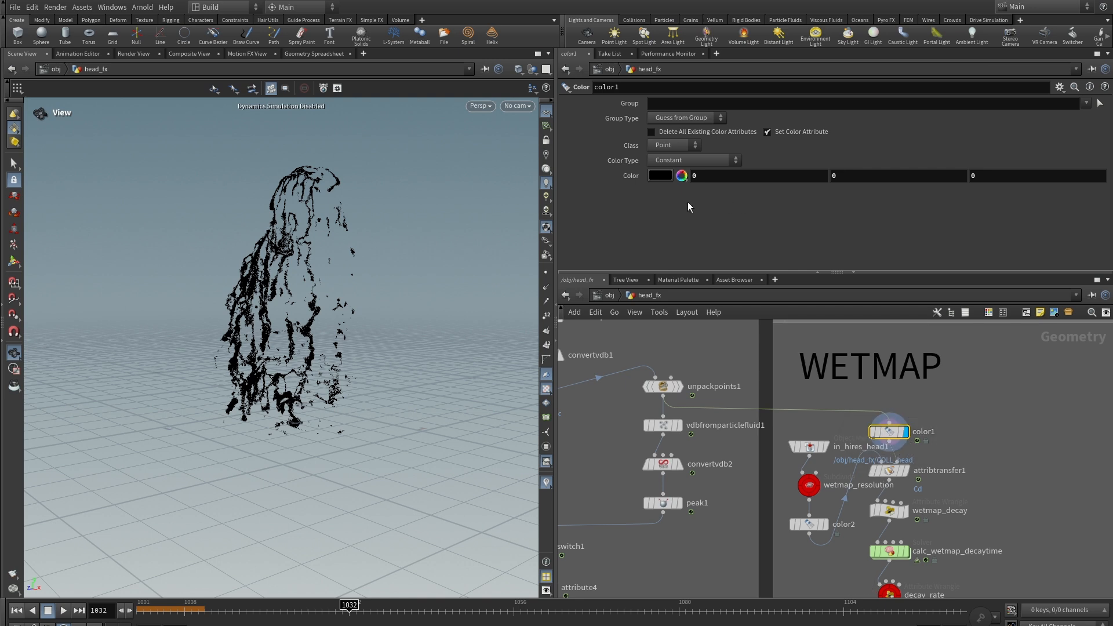
{"action": "middle_click_drag", "start_coordinate": [946, 462], "coordinate": [970, 437]}
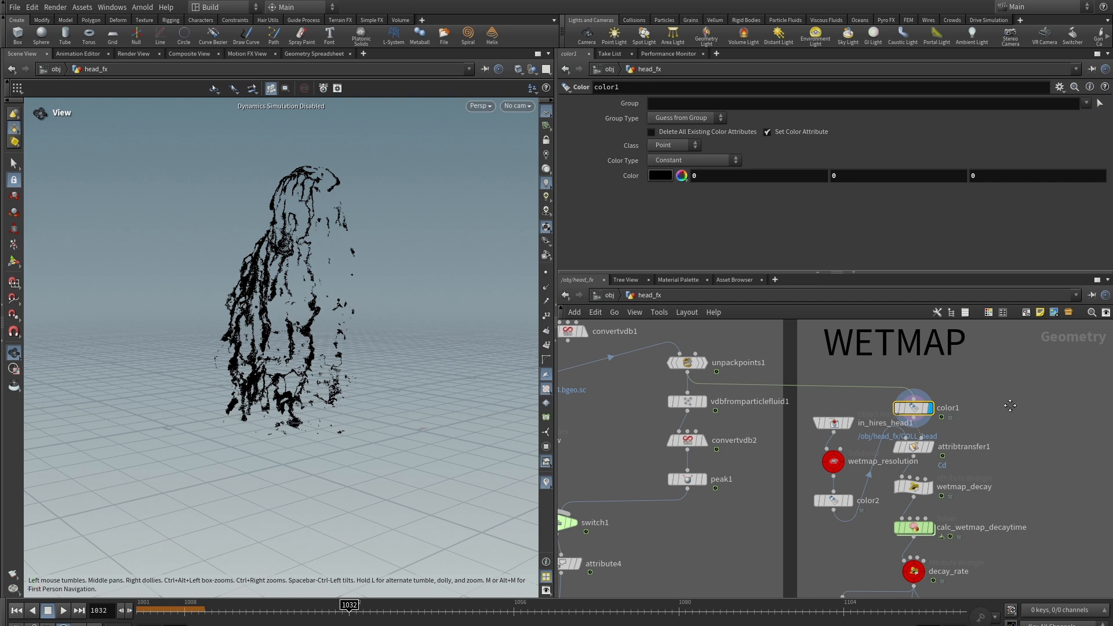
Display in_hires_head1 and check the merged COLL_head geometry and its object path
{"action": "scroll", "coordinate": [980, 409], "scroll_direction": "up", "scroll_amount": 5}
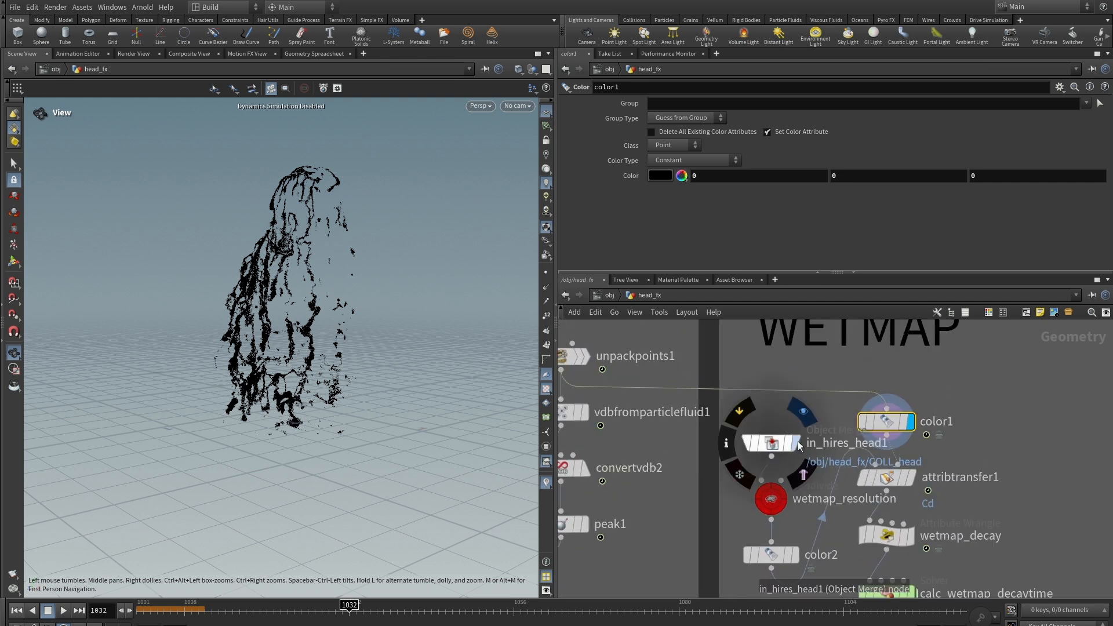
{"action": "left_click", "coordinate": [797, 444]}
{"action": "left_click", "coordinate": [768, 444]}
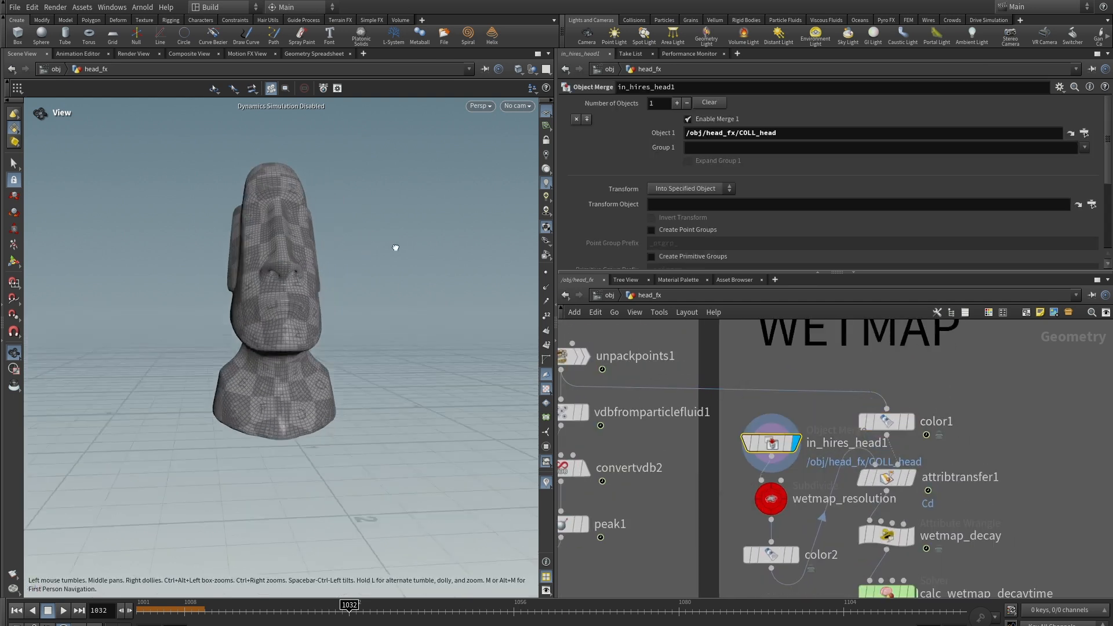
{"action": "left_click_drag", "start_coordinate": [395, 247], "coordinate": [296, 248]}
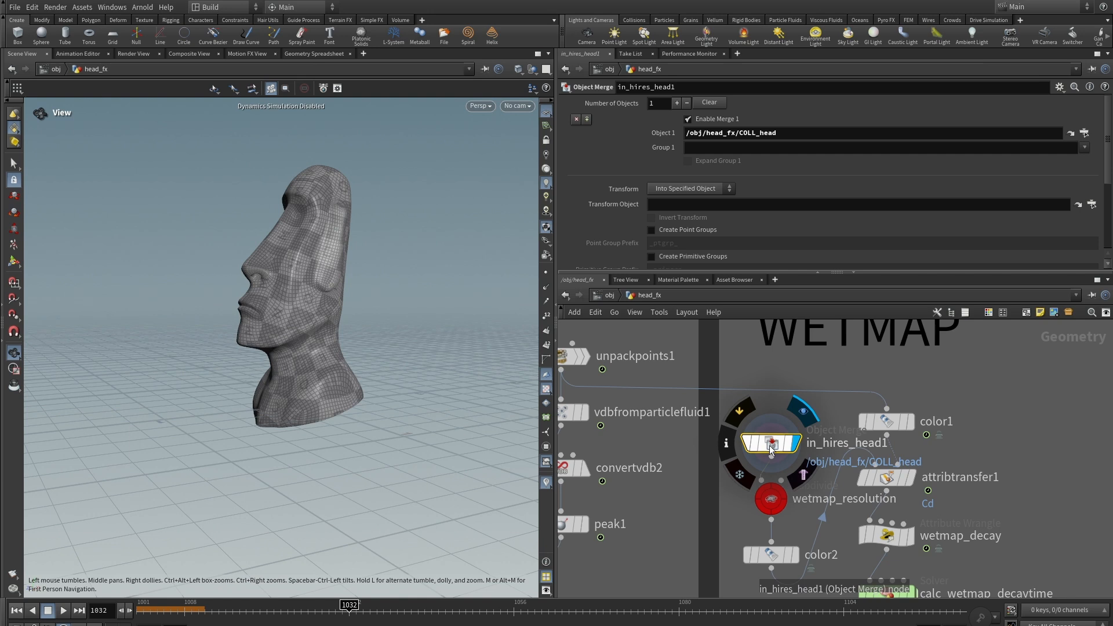
Display wetmap_resolution, review its Subdivide algorithm and depth, and inspect the dense head mesh up close
{"action": "scroll", "coordinate": [1014, 424], "scroll_direction": "down", "scroll_amount": 1}
{"action": "middle_click_drag", "start_coordinate": [1025, 427], "coordinate": [1032, 381]}
{"action": "scroll", "coordinate": [986, 397], "scroll_direction": "up", "scroll_amount": 1}
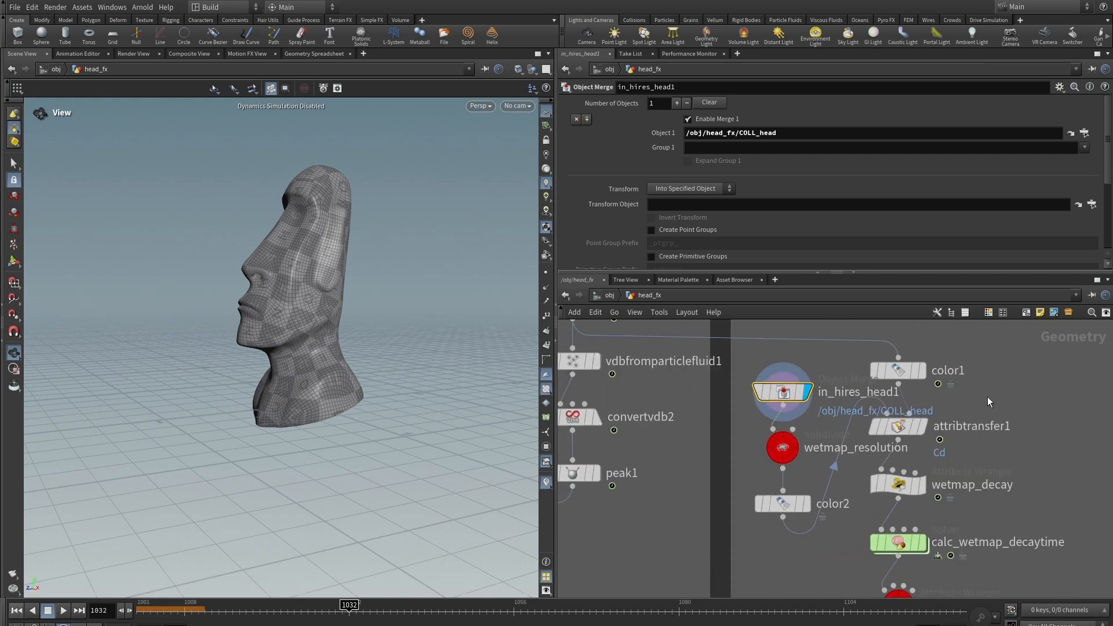
{"action": "scroll", "coordinate": [987, 397], "scroll_direction": "up", "scroll_amount": 1}
{"action": "left_click", "coordinate": [755, 448]}
{"action": "left_click", "coordinate": [743, 461]}
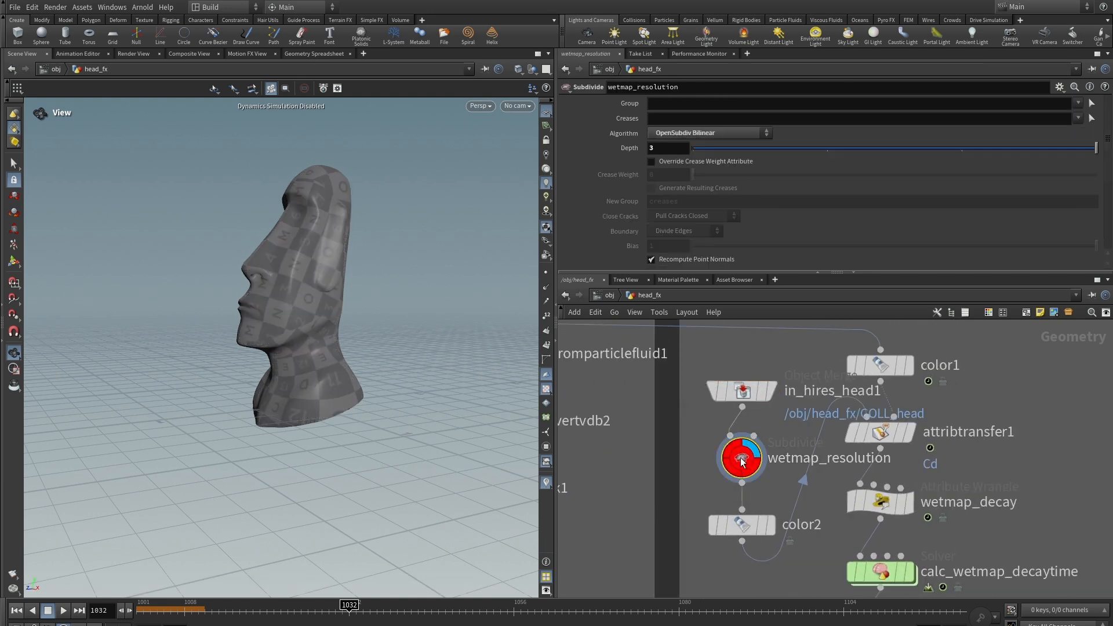
{"action": "right_click_drag", "start_coordinate": [252, 235], "coordinate": [461, 257]}
{"action": "left_click_drag", "start_coordinate": [288, 280], "coordinate": [390, 294]}
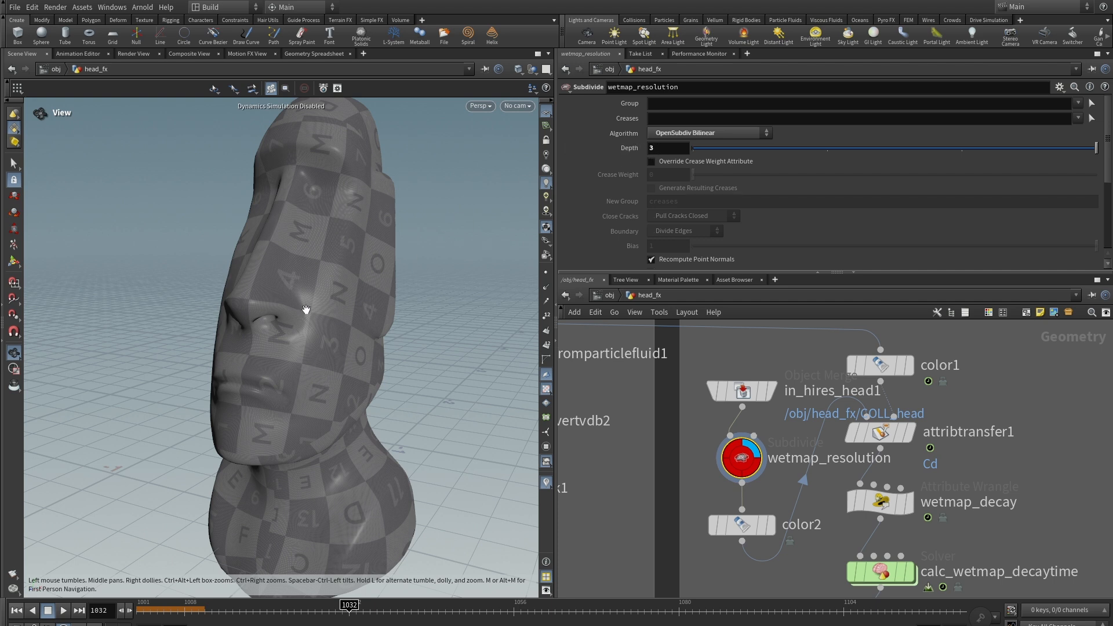
{"action": "left_click_drag", "start_coordinate": [324, 332], "coordinate": [323, 230]}
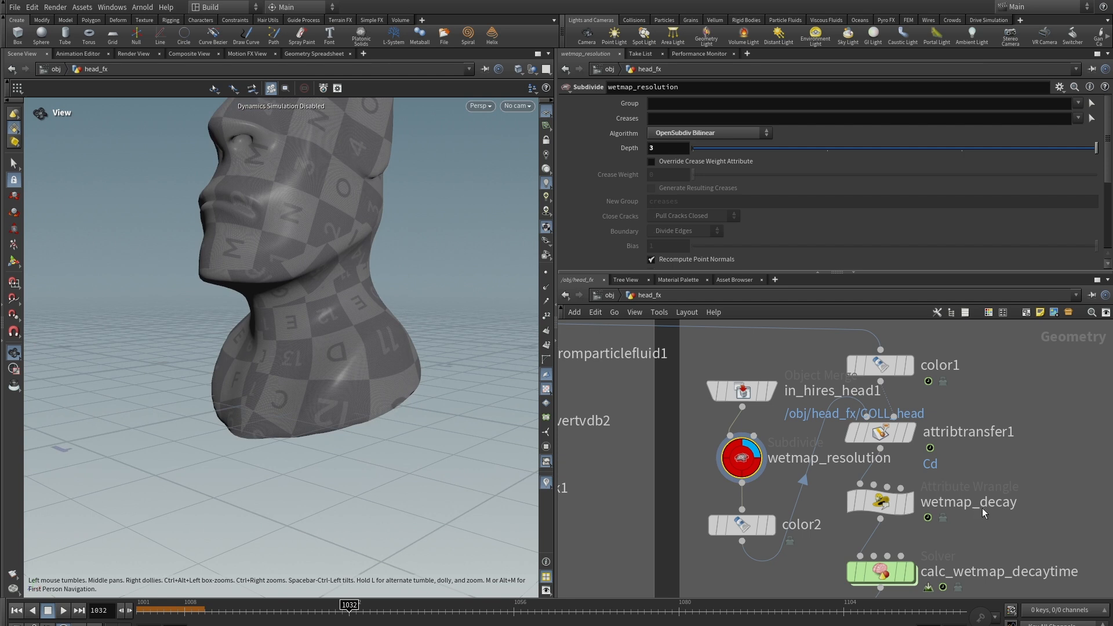
Display color2 and check the constant point color assigned to the subdivided head
{"action": "middle_click_drag", "start_coordinate": [994, 485], "coordinate": [965, 513]}
{"action": "left_click", "coordinate": [744, 560]}
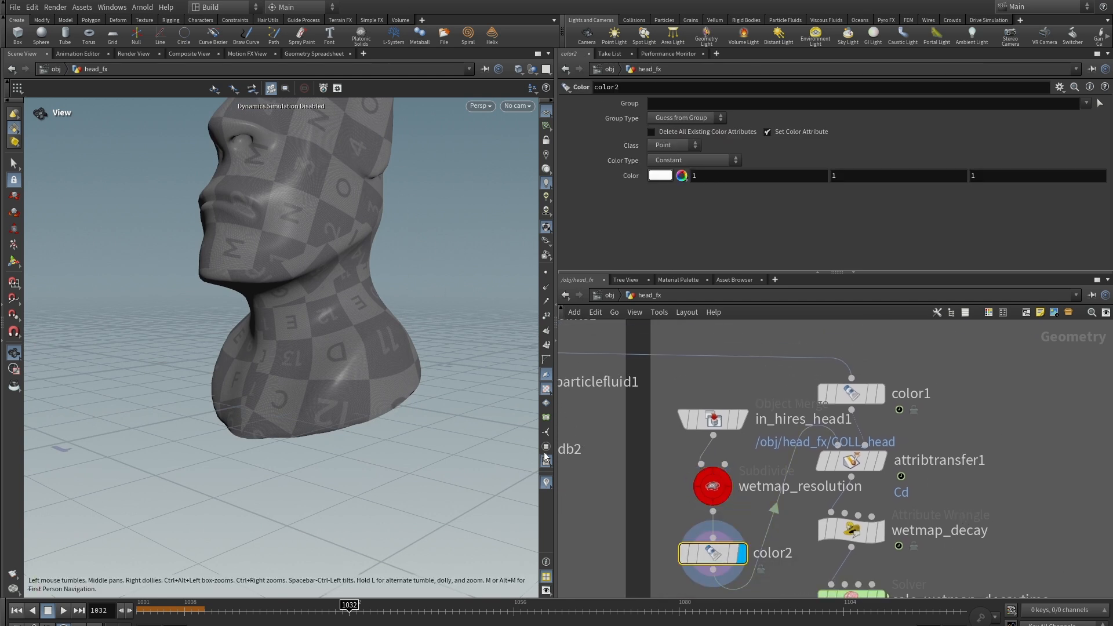
{"action": "left_click_drag", "start_coordinate": [355, 186], "coordinate": [320, 282]}
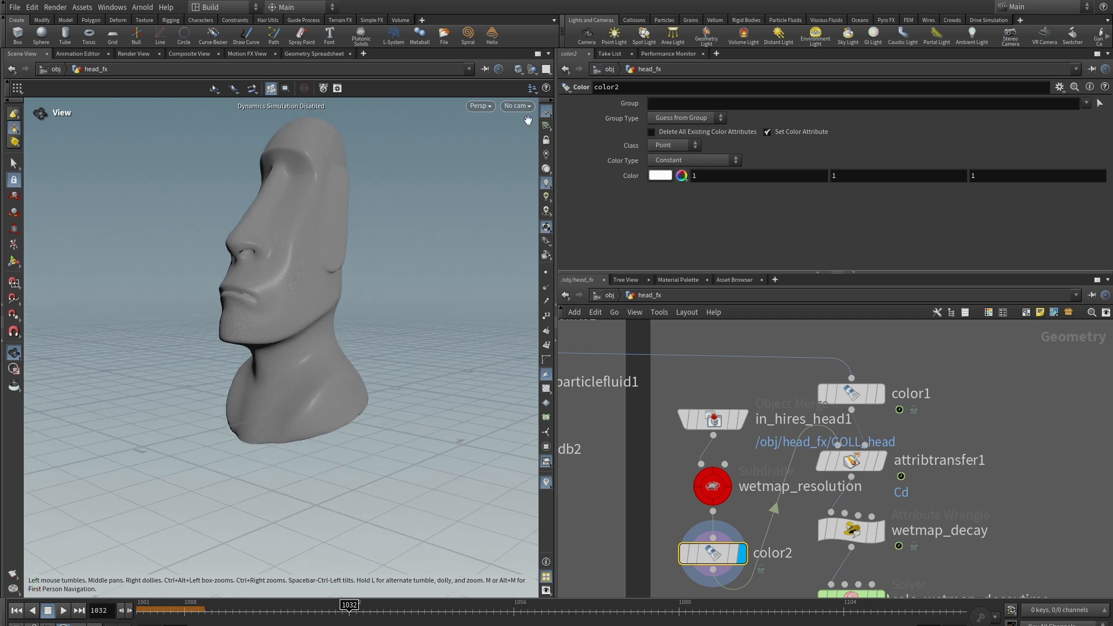
Display attribtransfer1 and review its transfer conditions and the rain color transferred onto the head
{"action": "middle_click_drag", "start_coordinate": [988, 443], "coordinate": [933, 440]}
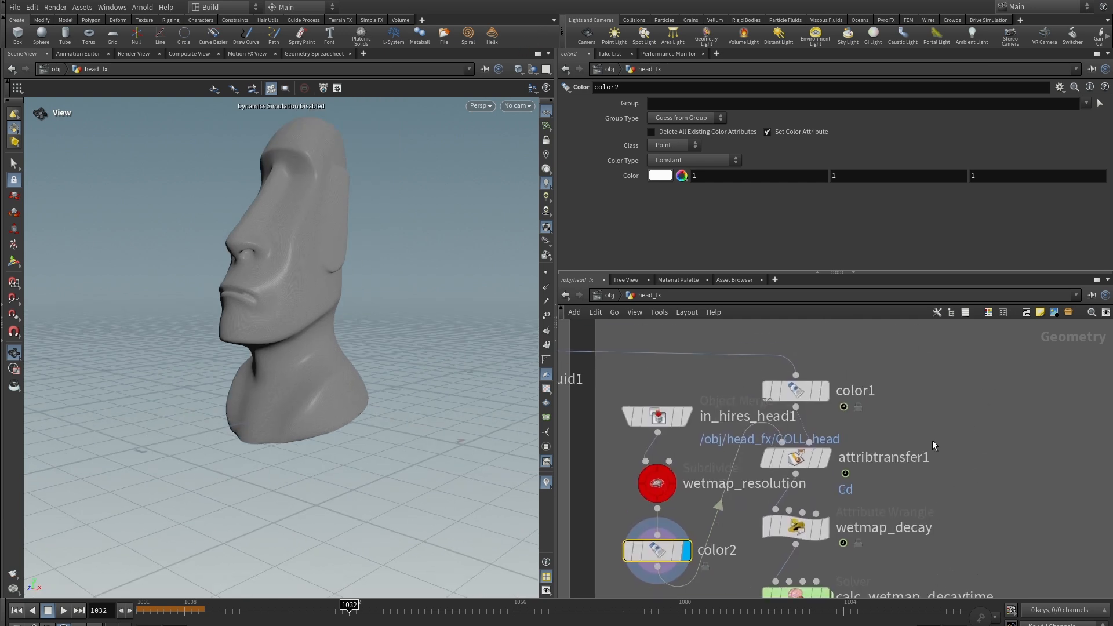
{"action": "left_click", "coordinate": [824, 460]}
{"action": "scroll", "coordinate": [893, 398], "scroll_direction": "down", "scroll_amount": 3}
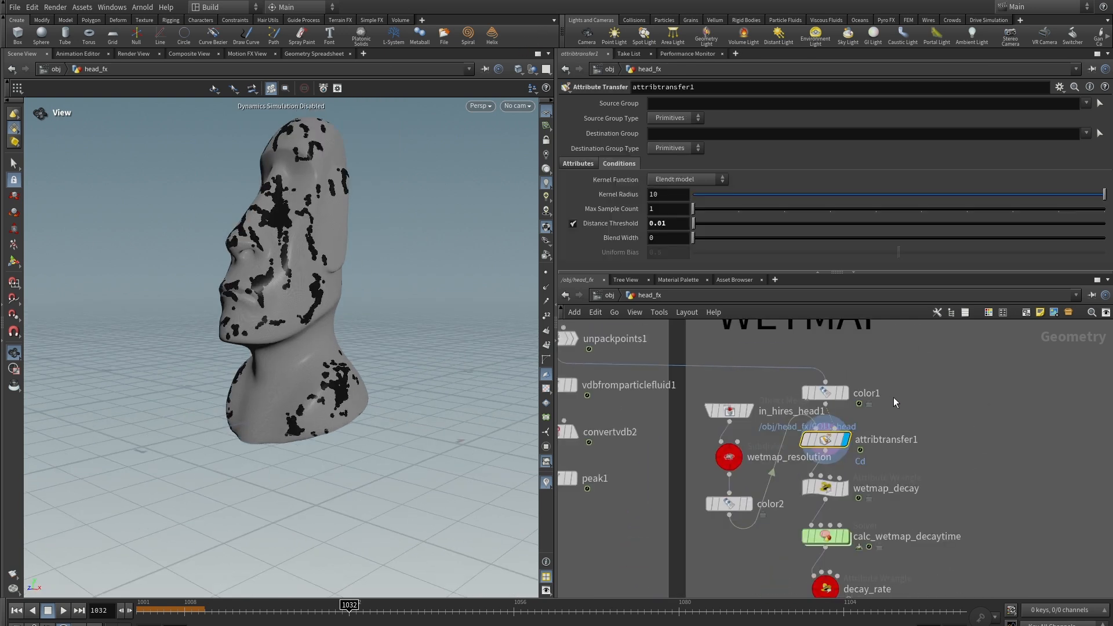
{"action": "middle_click_drag", "start_coordinate": [892, 397], "coordinate": [914, 412]}
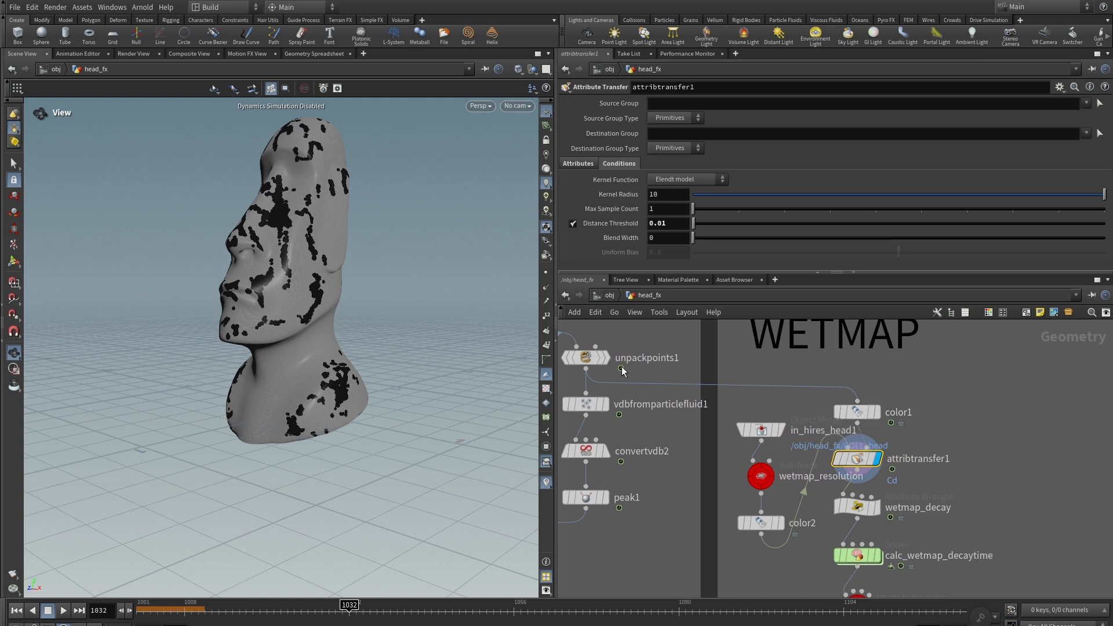
Display unpackpoints1, color2 and attribtransfer1 in turn to compare the rain particles, the plain head and the transferred color
{"action": "left_click", "coordinate": [606, 358]}
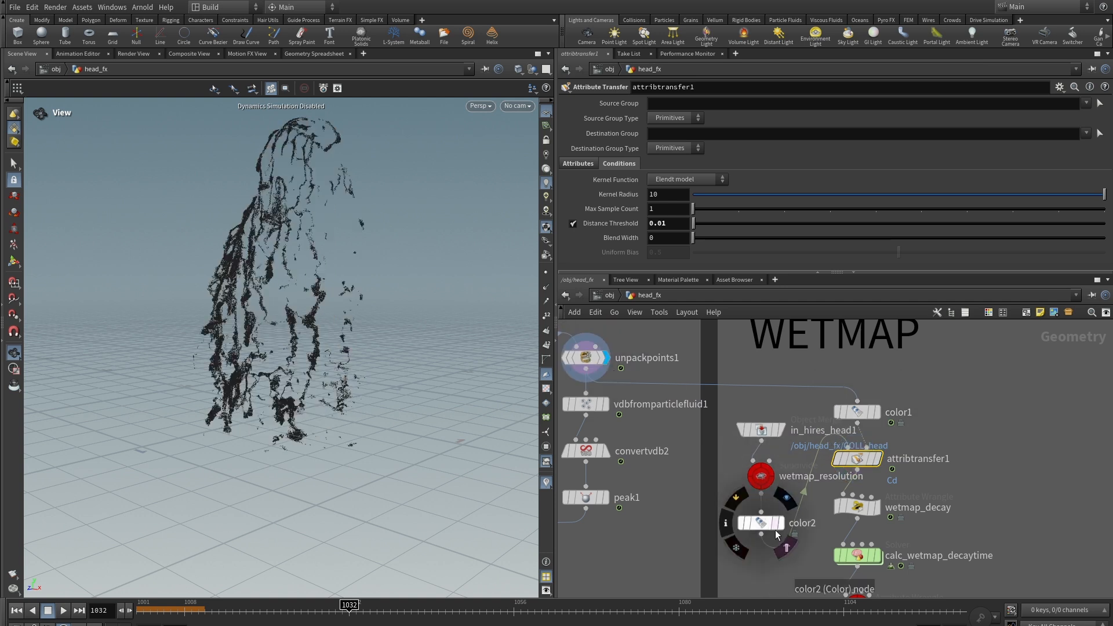
{"action": "left_click", "coordinate": [784, 524]}
{"action": "left_click", "coordinate": [767, 523]}
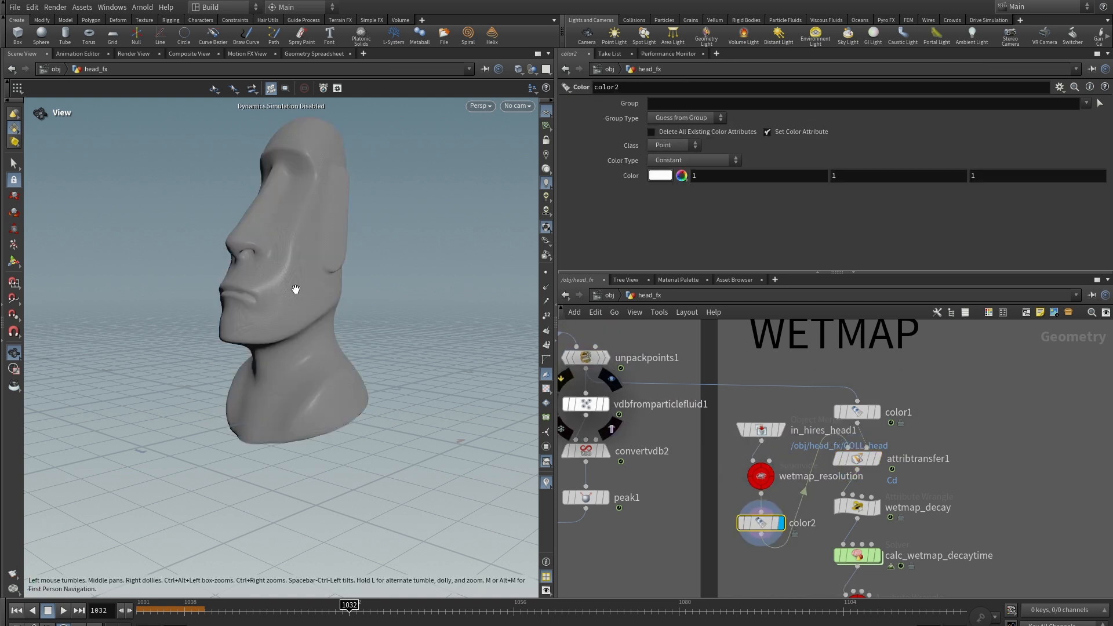
{"action": "left_click", "coordinate": [878, 459]}
{"action": "left_click", "coordinate": [857, 459]}
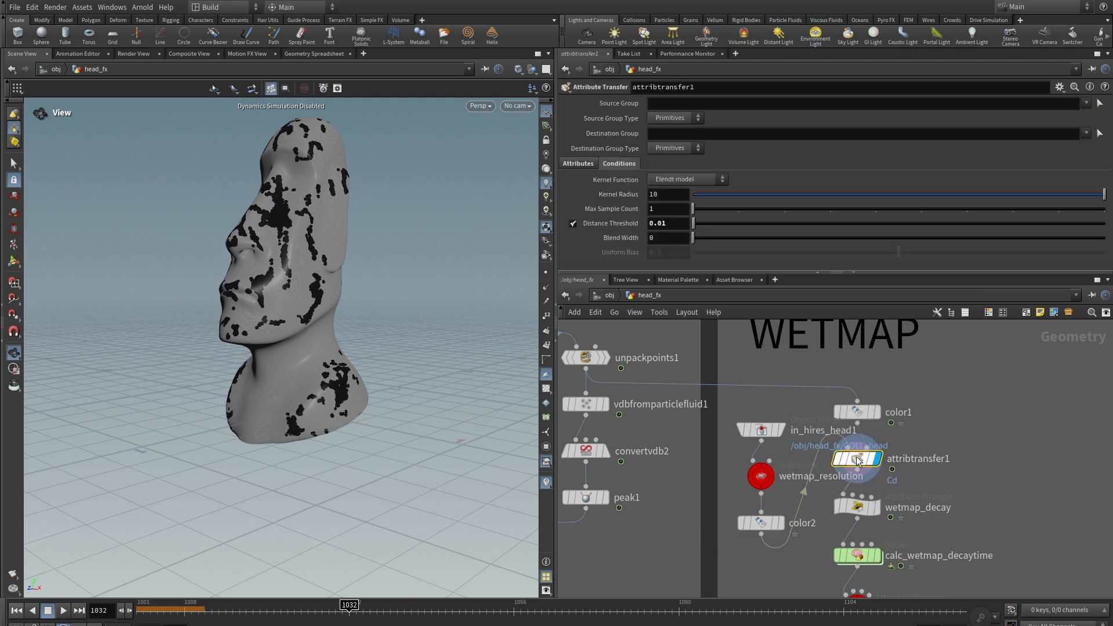
Enlarge the parameter area and review attribtransfer1's transferred point attribute and its Distance Threshold condition
{"action": "left_click_drag", "start_coordinate": [829, 274], "coordinate": [828, 309]}
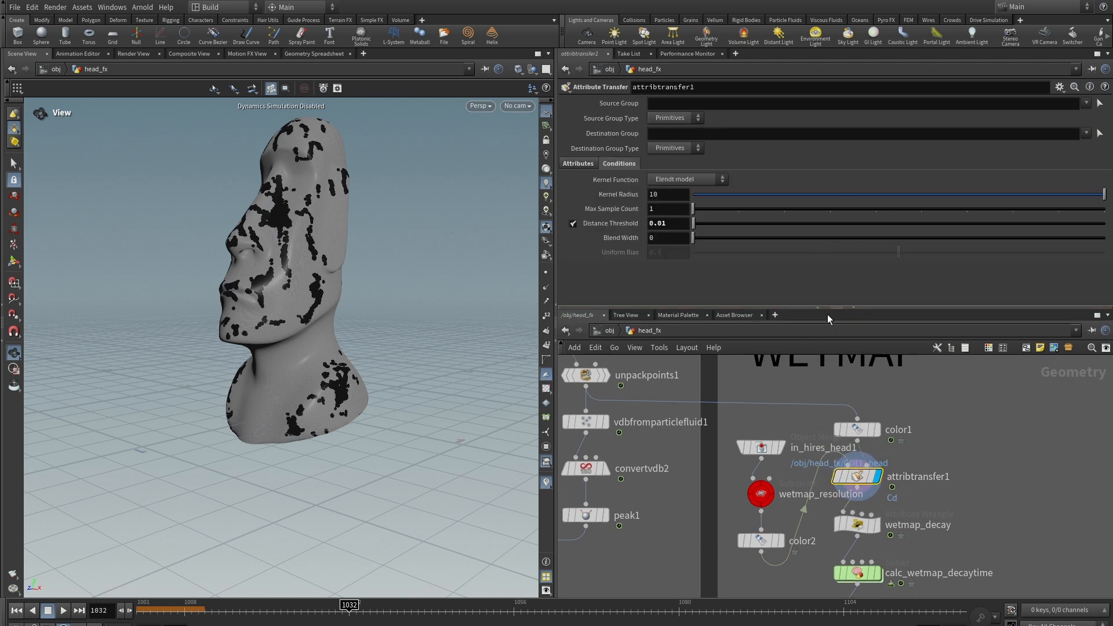
{"action": "left_click", "coordinate": [578, 165]}
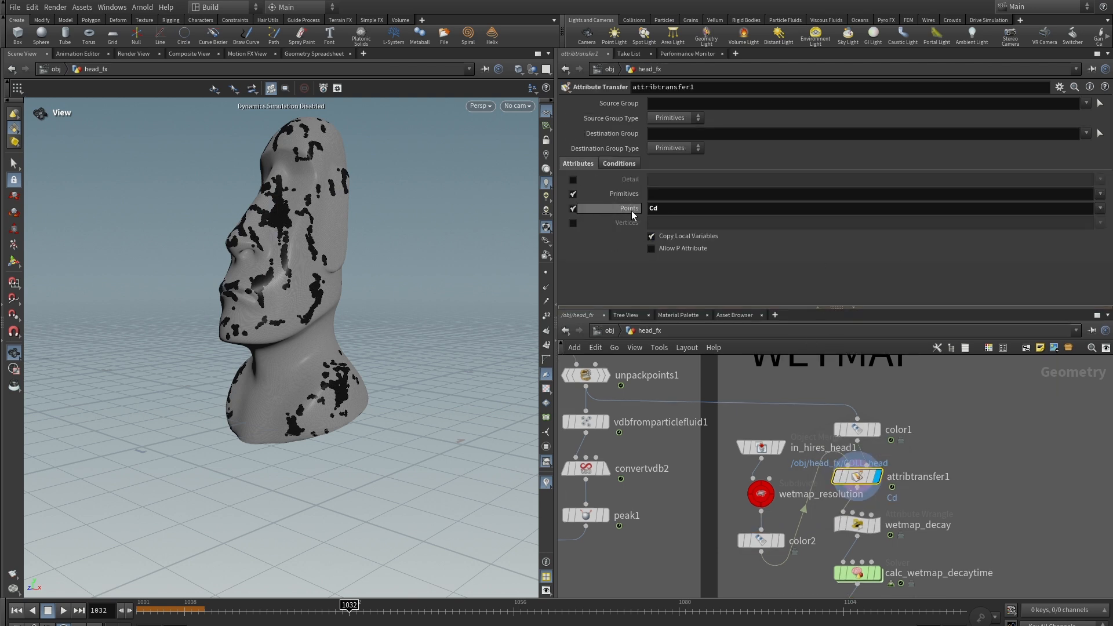
{"action": "left_click", "coordinate": [621, 163]}
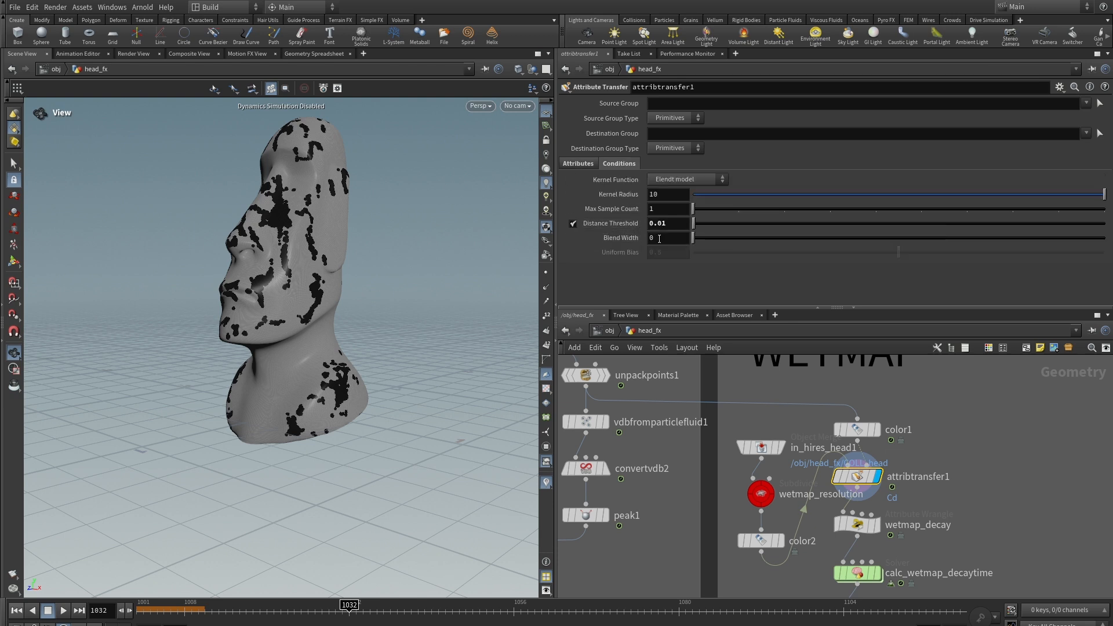
{"action": "left_click_drag", "start_coordinate": [695, 224], "coordinate": [990, 224]}
{"action": "left_click_drag", "start_coordinate": [916, 232], "coordinate": [695, 225]}
{"action": "middle_click_drag", "start_coordinate": [939, 477], "coordinate": [949, 429]}
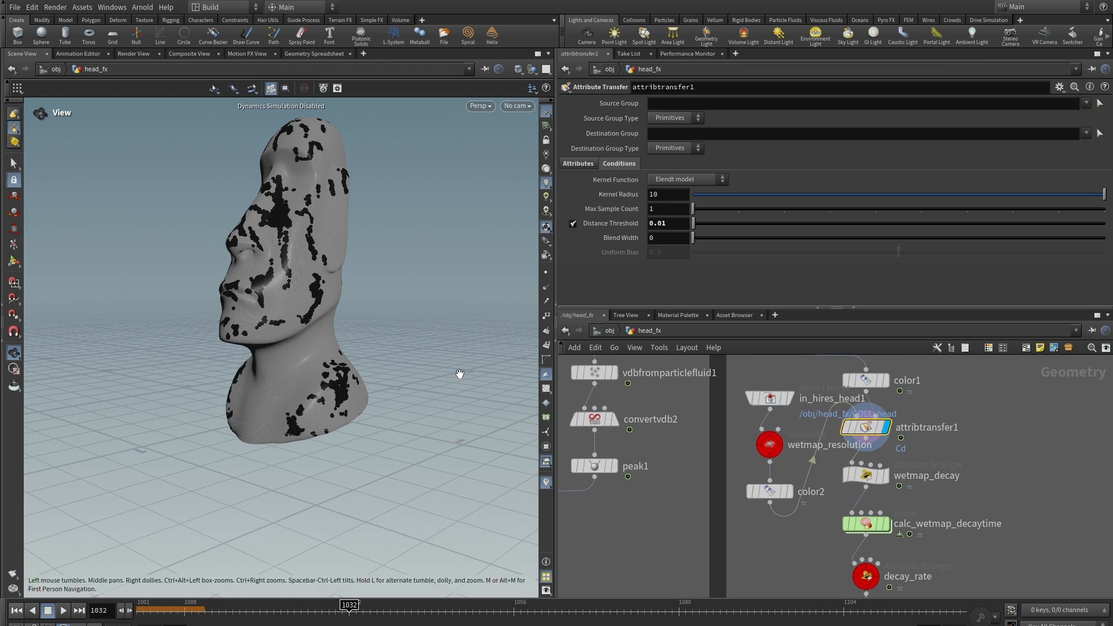
Play the attribtransfer1 result from frame 1001, stop it, and scrub through the first frames from the start
{"action": "left_click", "coordinate": [14, 611]}
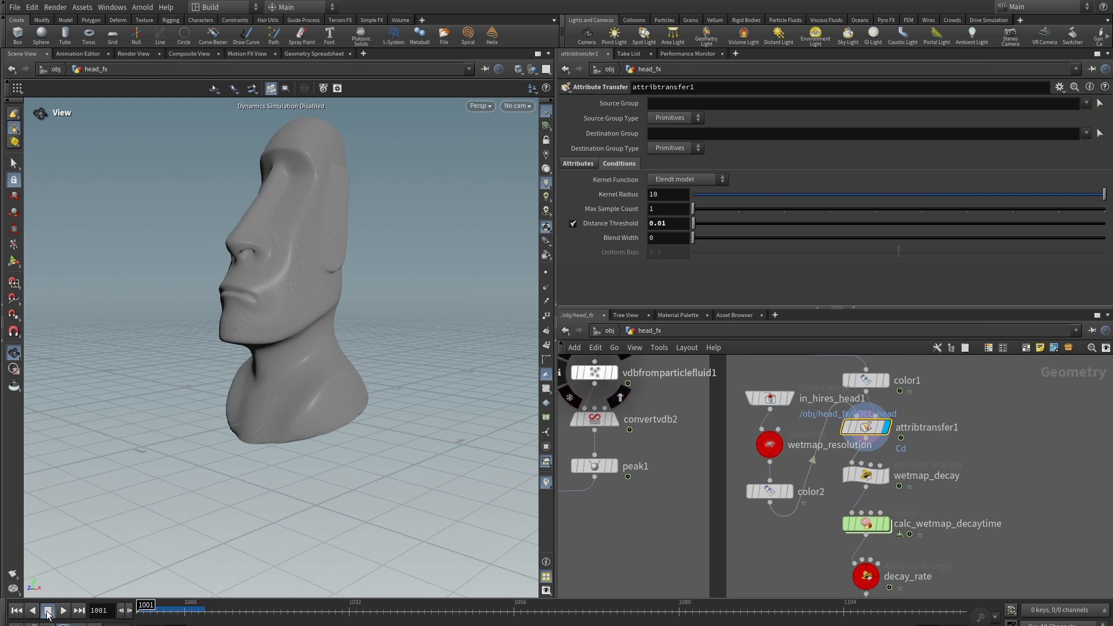
{"action": "left_click", "coordinate": [63, 611]}
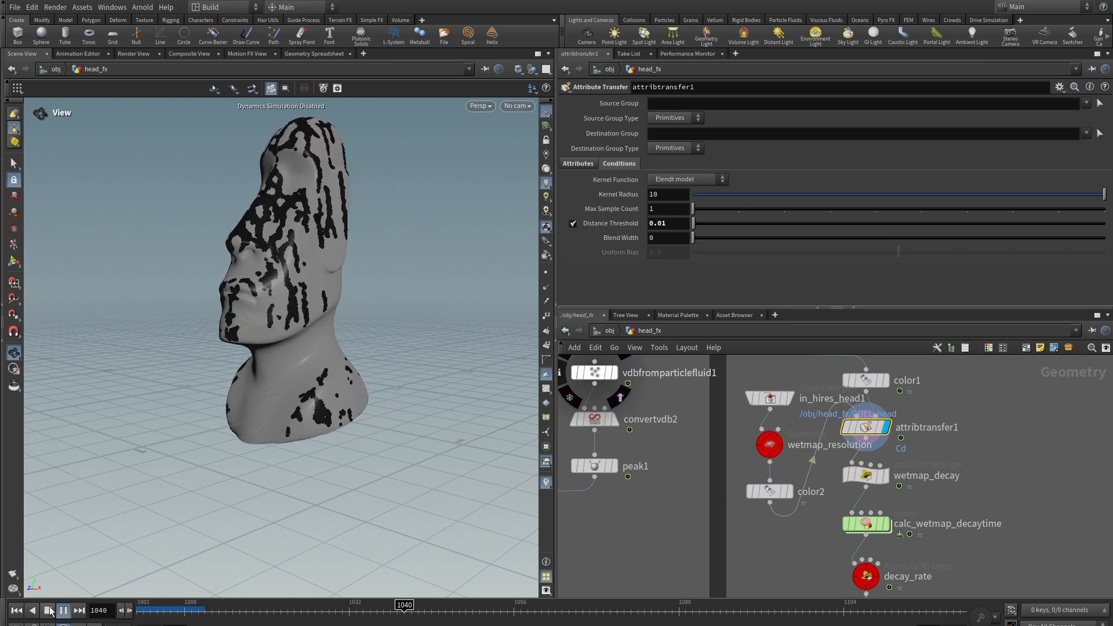
{"action": "left_click", "coordinate": [47, 611]}
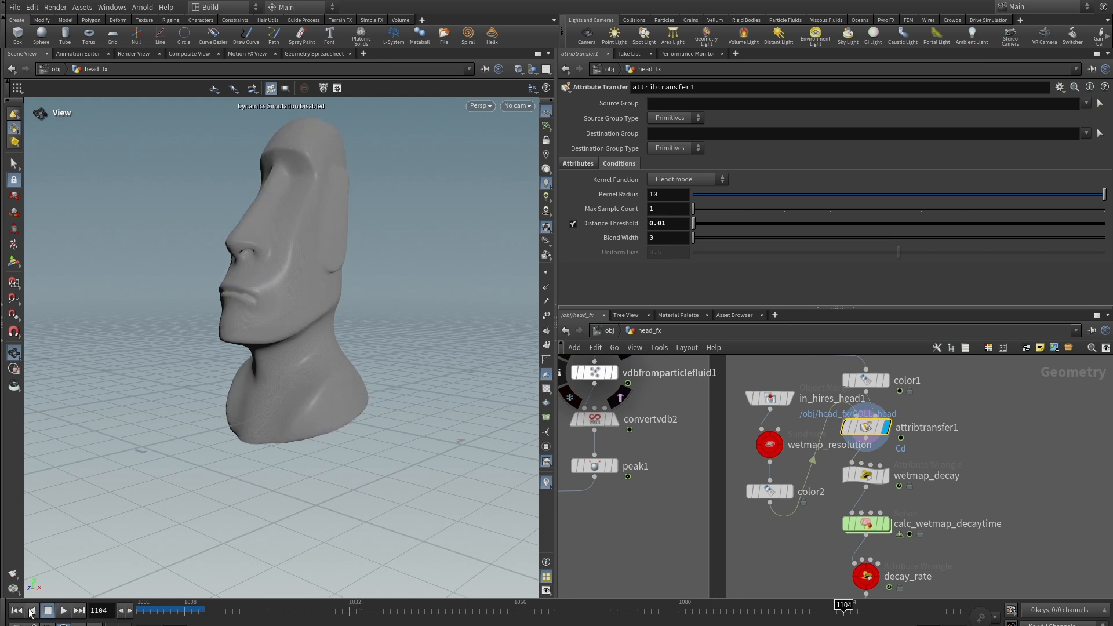
{"action": "left_click", "coordinate": [17, 612]}
{"action": "left_click_drag", "start_coordinate": [140, 606], "coordinate": [334, 598]}
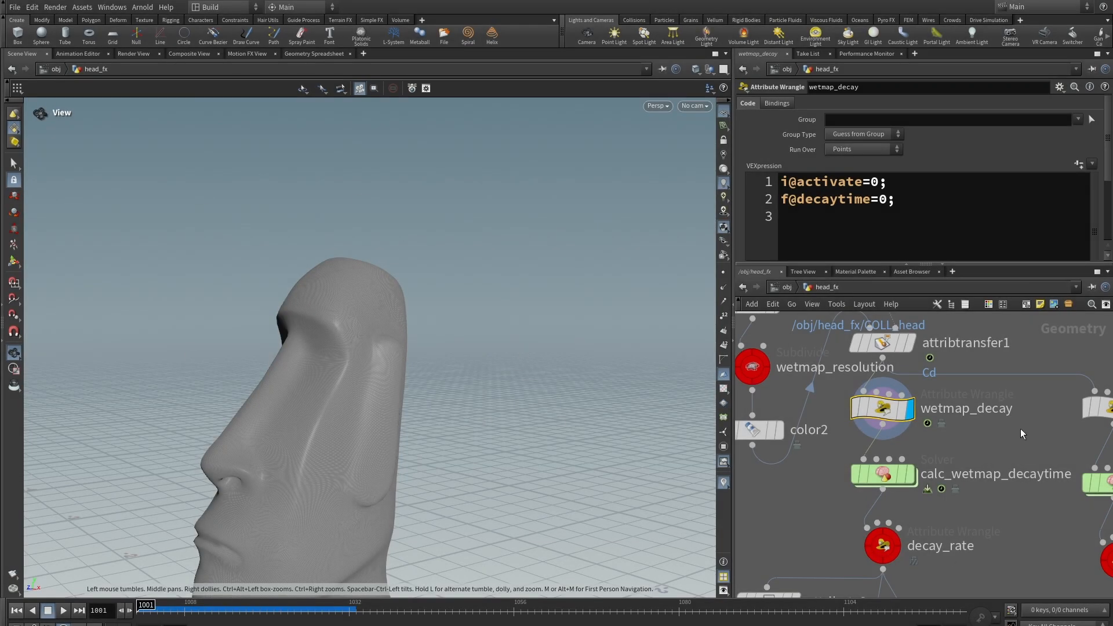
Look inside the calc_wetmap_decaytime solver, examine the min(cd,v@Cd) expression in wetmap_accumulation, and return to the head_fx network
{"action": "scroll", "coordinate": [1015, 432], "scroll_direction": "down", "scroll_amount": 2}
{"action": "middle_click_drag", "start_coordinate": [1018, 429], "coordinate": [1011, 389]}
{"action": "scroll", "coordinate": [1028, 382], "scroll_direction": "up", "scroll_amount": 2}
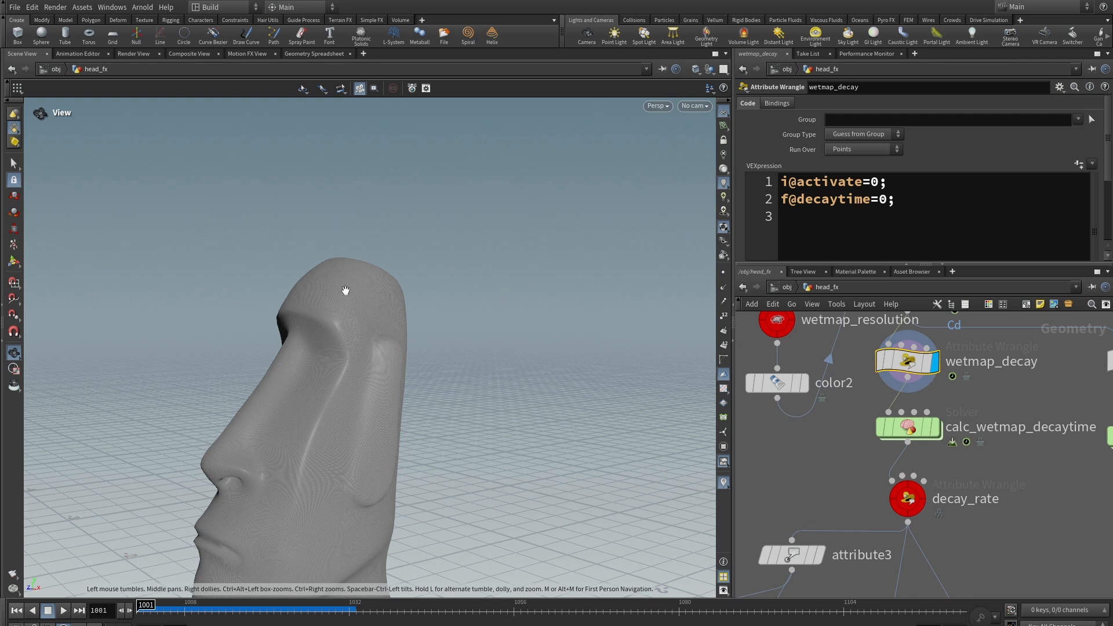
{"action": "double_click", "coordinate": [925, 430]}
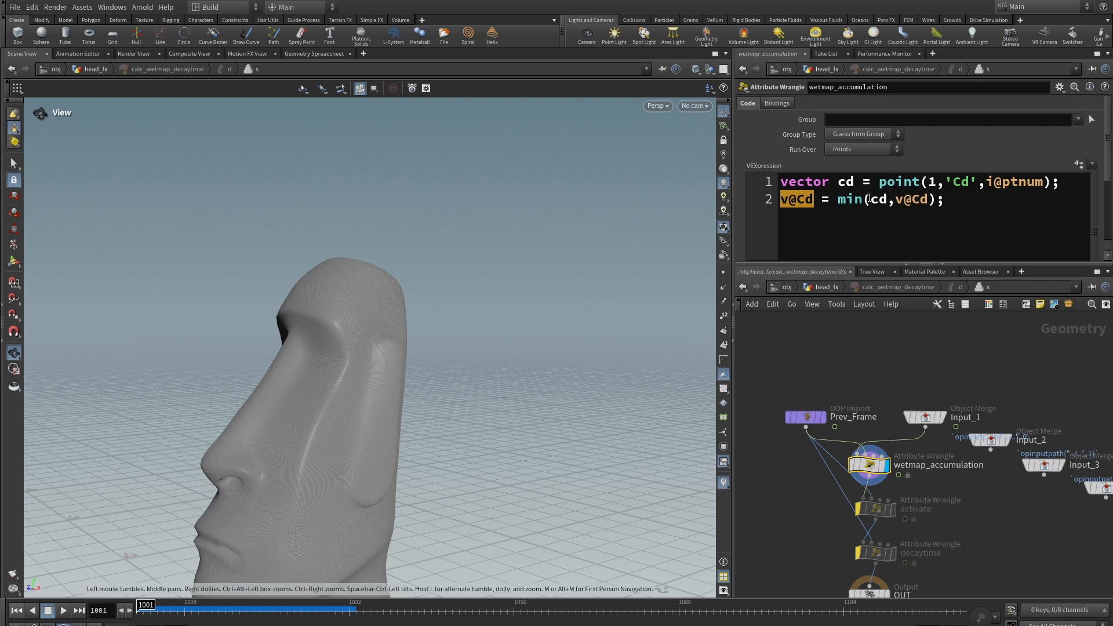
{"action": "left_click_drag", "start_coordinate": [869, 198], "coordinate": [931, 200]}
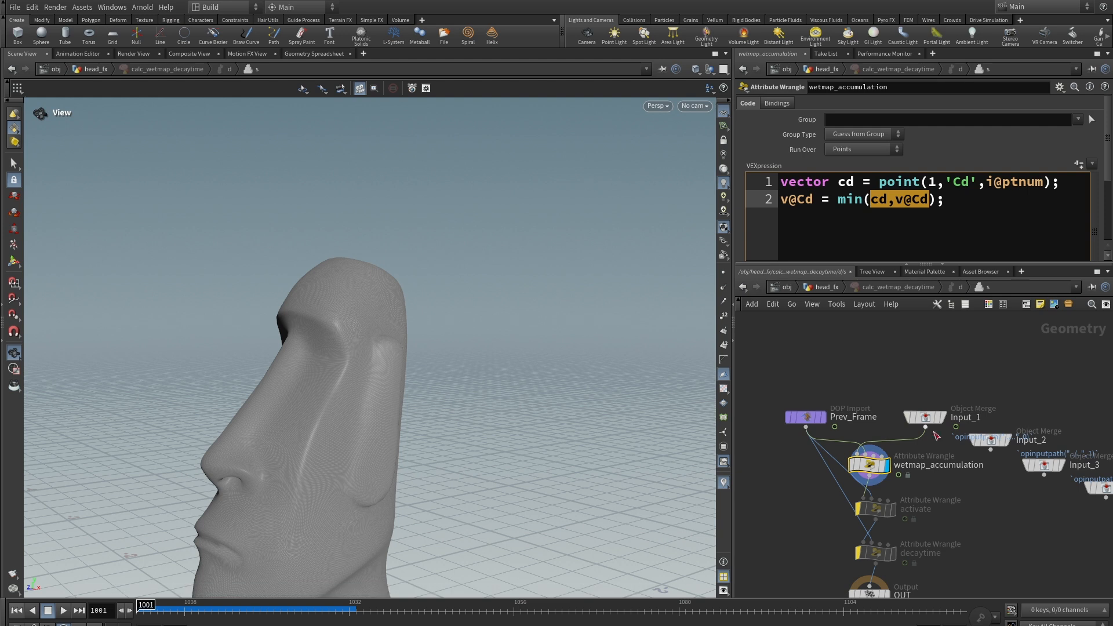
{"action": "scroll", "coordinate": [887, 355], "scroll_direction": "down", "scroll_amount": 3}
{"action": "key", "text": "u"}
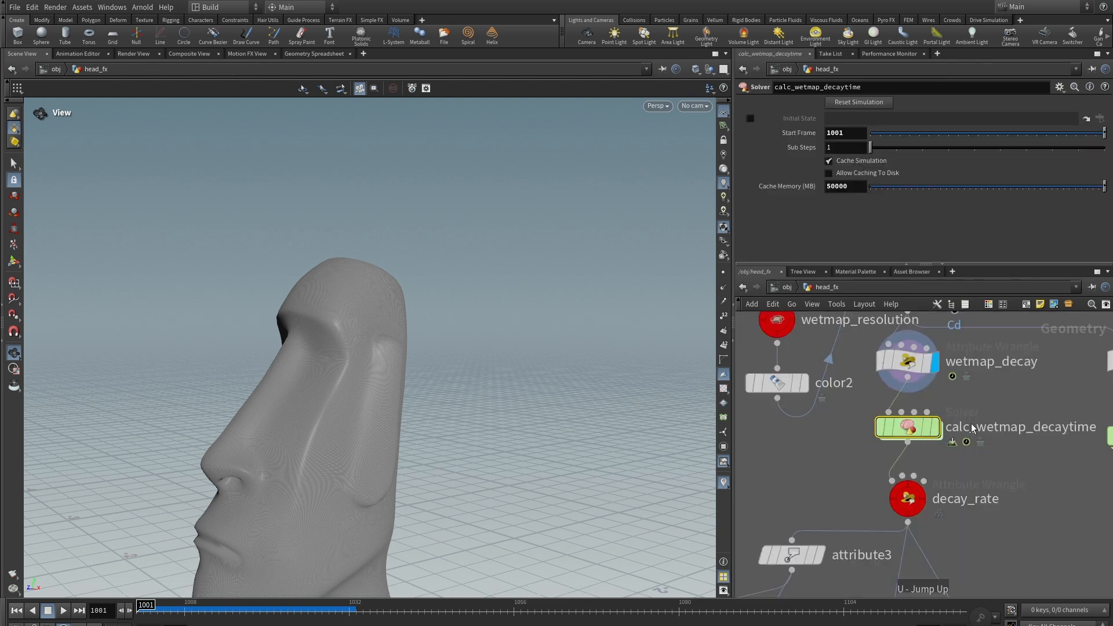
Play the animation with wetmap_decay displayed to inspect the non-accumulated rain marks, and stop it
{"action": "middle_click_drag", "start_coordinate": [970, 423], "coordinate": [972, 437]}
{"action": "left_click", "coordinate": [63, 610]}
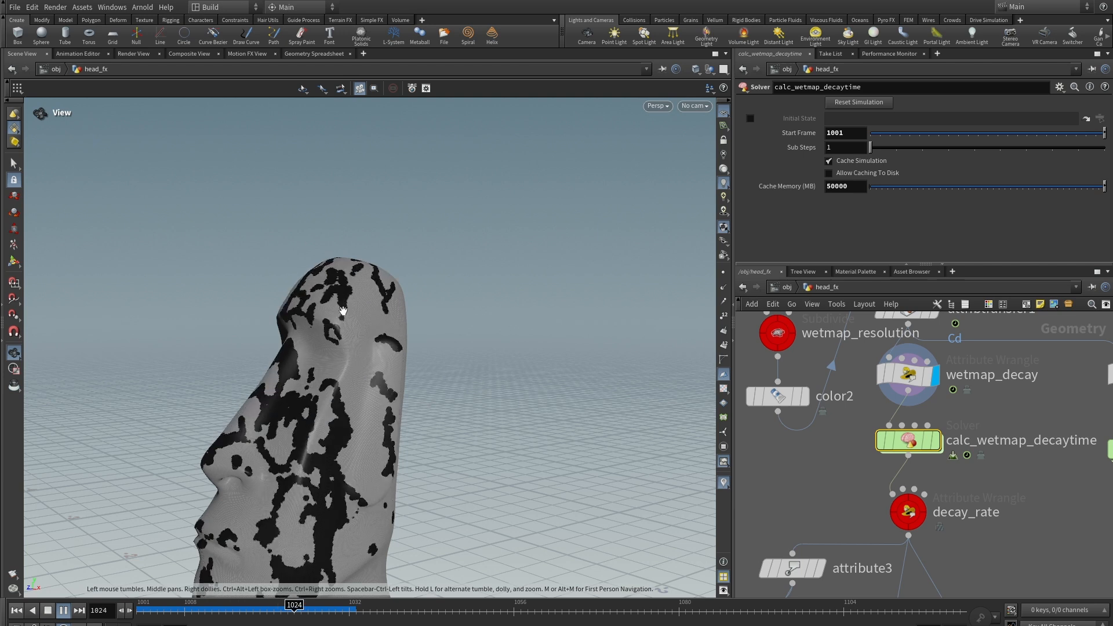
{"action": "left_click", "coordinate": [47, 610]}
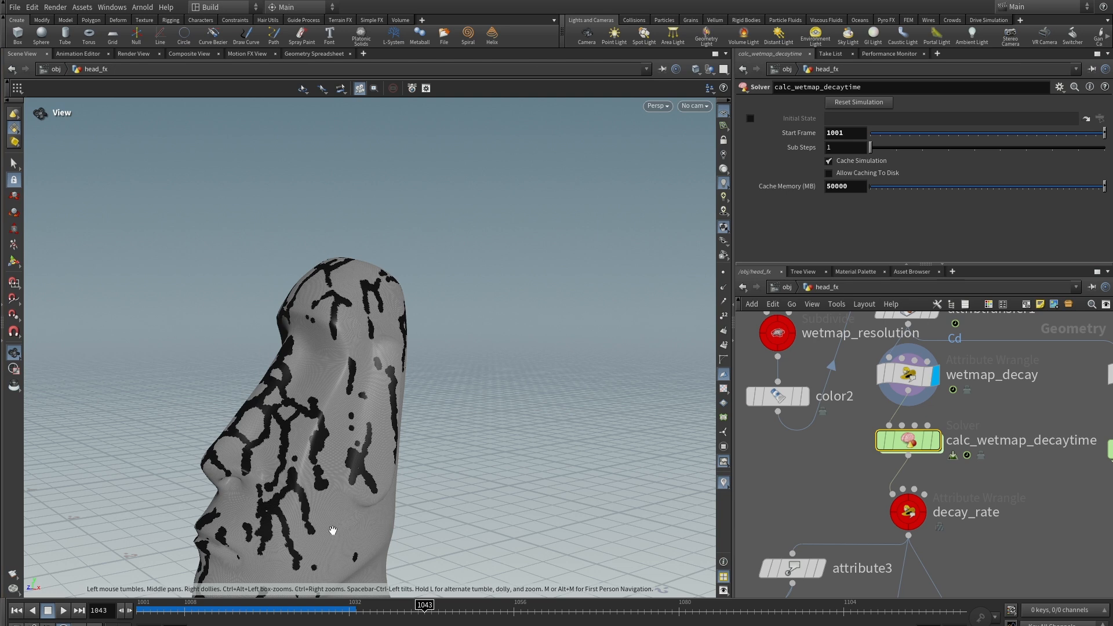
Display calc_wetmap_decaytime, play the accumulated wetmap from the first frame, stop, and return to the start with the head reframed
{"action": "left_click", "coordinate": [940, 443]}
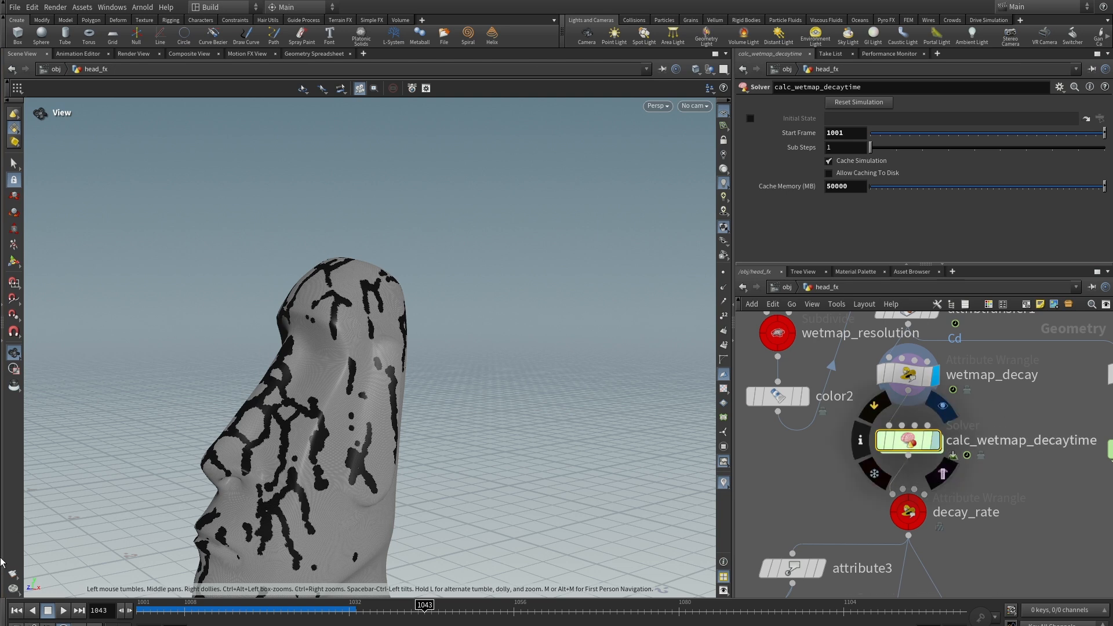
{"action": "left_click", "coordinate": [16, 611]}
{"action": "left_click", "coordinate": [63, 610]}
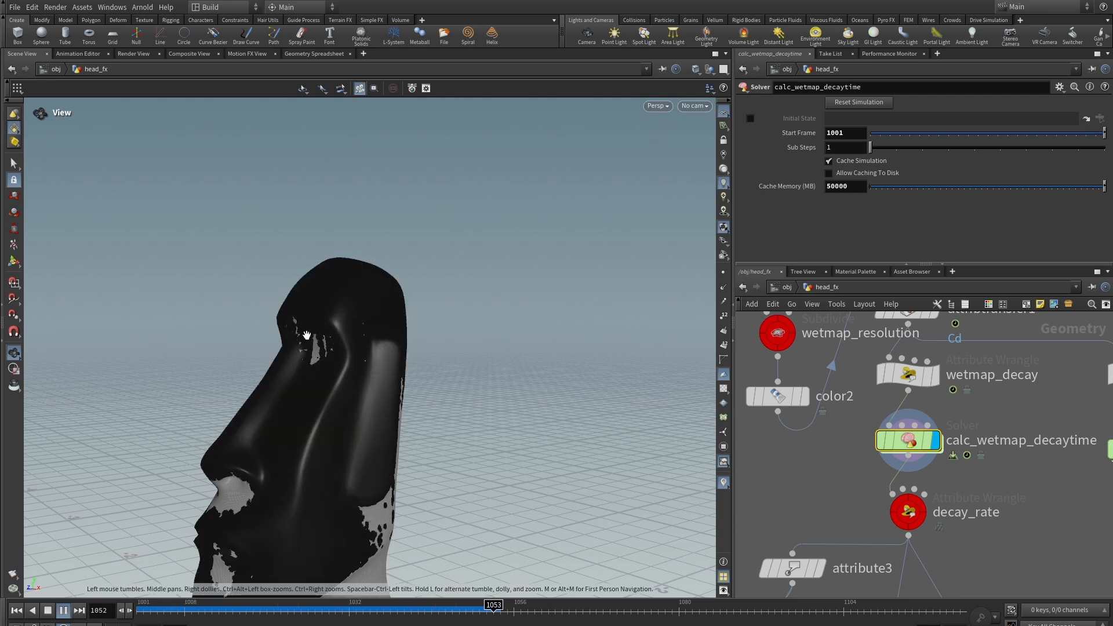
{"action": "left_click", "coordinate": [48, 612]}
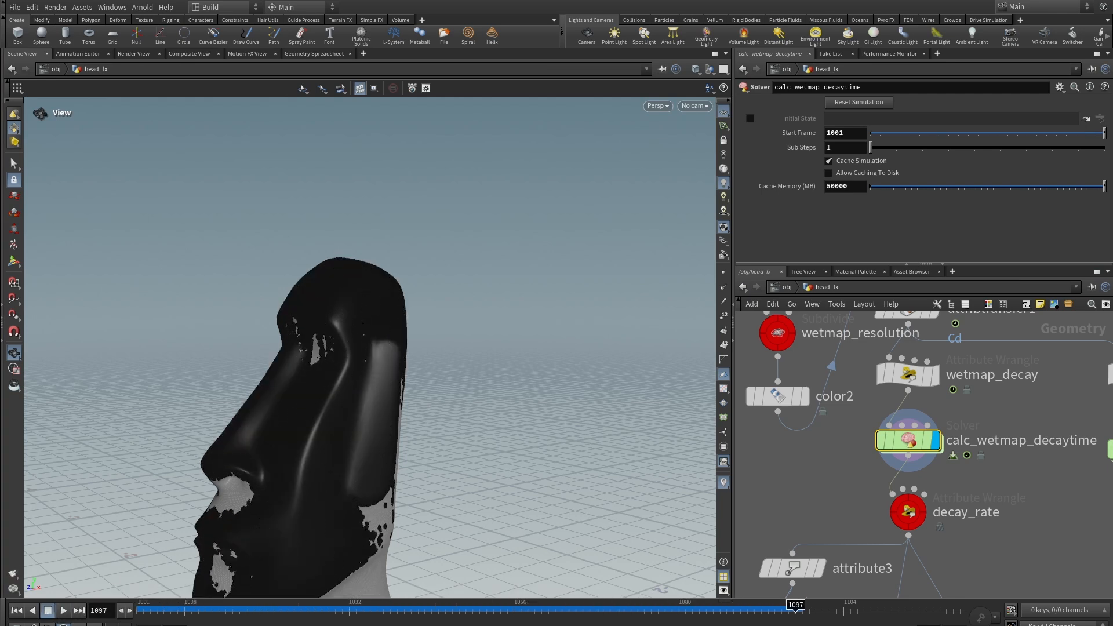
{"action": "left_click", "coordinate": [16, 611]}
{"action": "left_click_drag", "start_coordinate": [576, 347], "coordinate": [499, 292]}
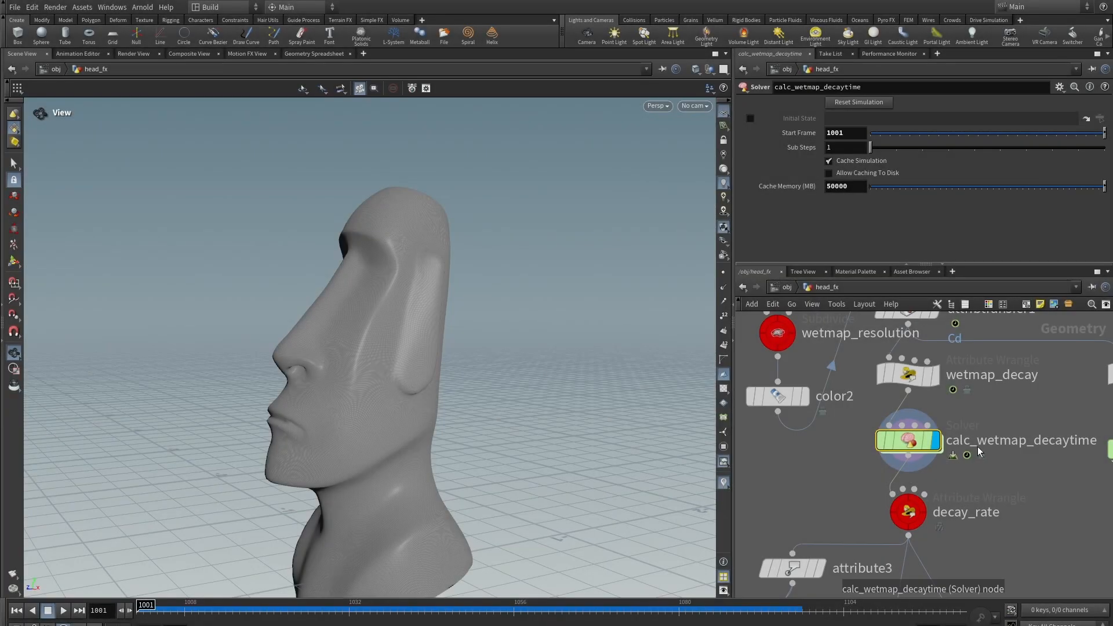
Select wetmap_decay and review the activate and decaytime attributes initialised in its VEX code
{"action": "left_click", "coordinate": [907, 374]}
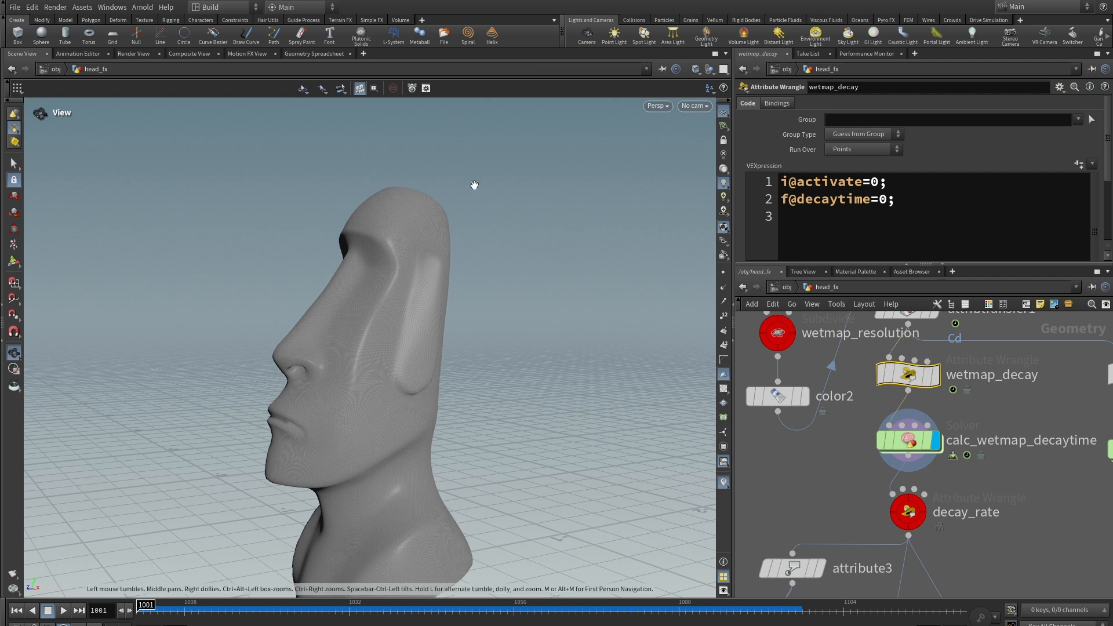
{"action": "middle_click_drag", "start_coordinate": [462, 168], "coordinate": [463, 196]}
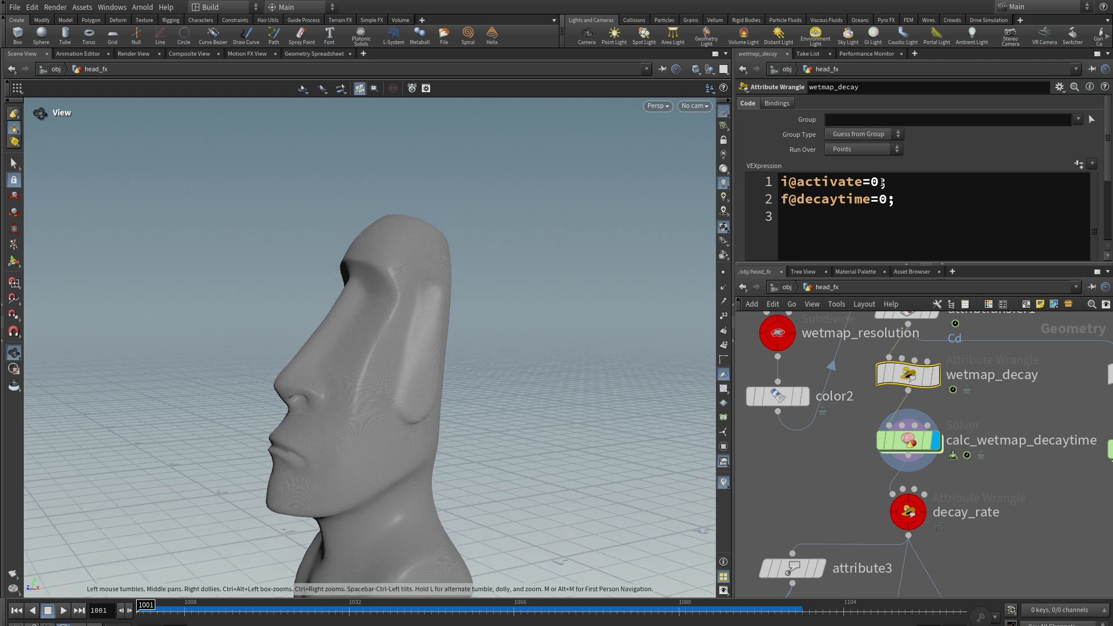
{"action": "middle_click_drag", "start_coordinate": [406, 140], "coordinate": [402, 157]}
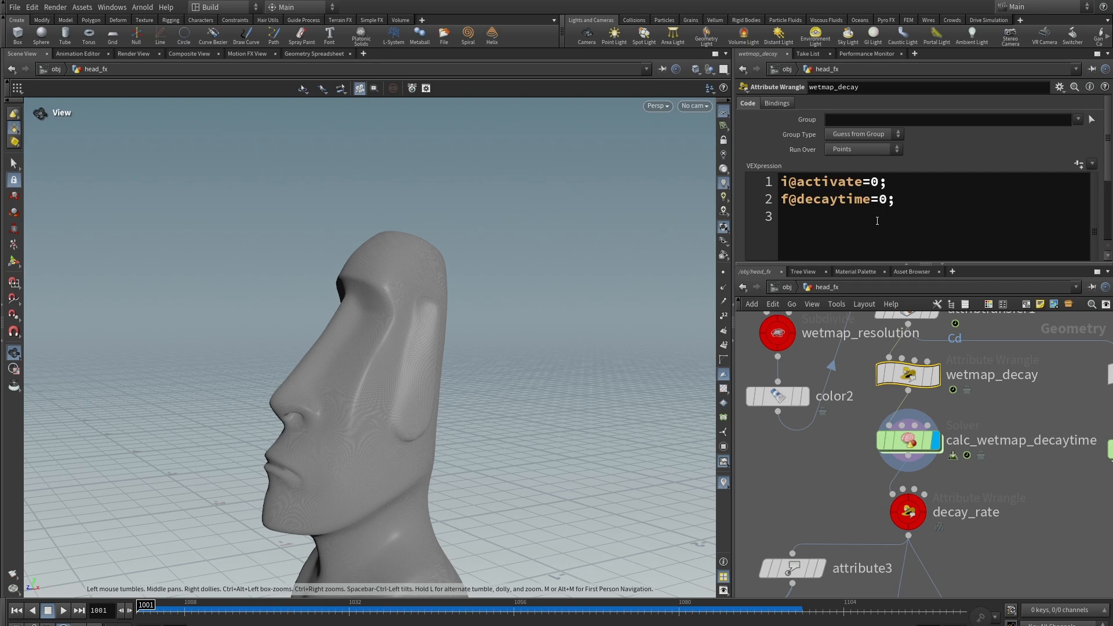
Select the decay_rate wrangle, widen the parameter area, and review its Decay Rate, Wetmap Ramp and VEX code
{"action": "middle_click_drag", "start_coordinate": [1016, 467], "coordinate": [988, 383]}
{"action": "scroll", "coordinate": [980, 394], "scroll_direction": "up", "scroll_amount": 1}
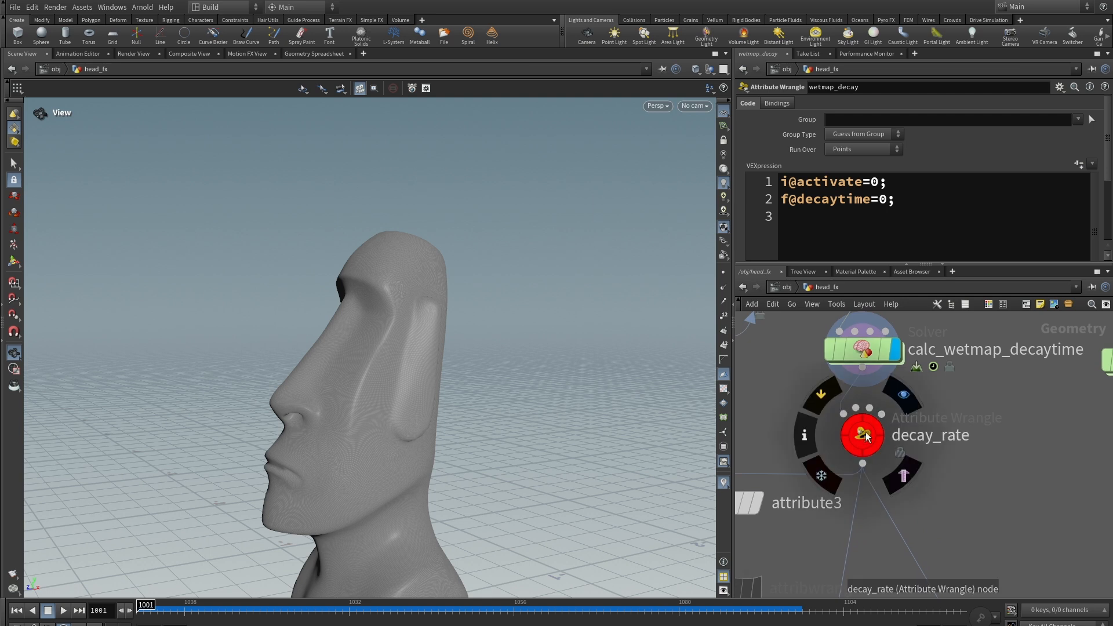
{"action": "left_click", "coordinate": [863, 434]}
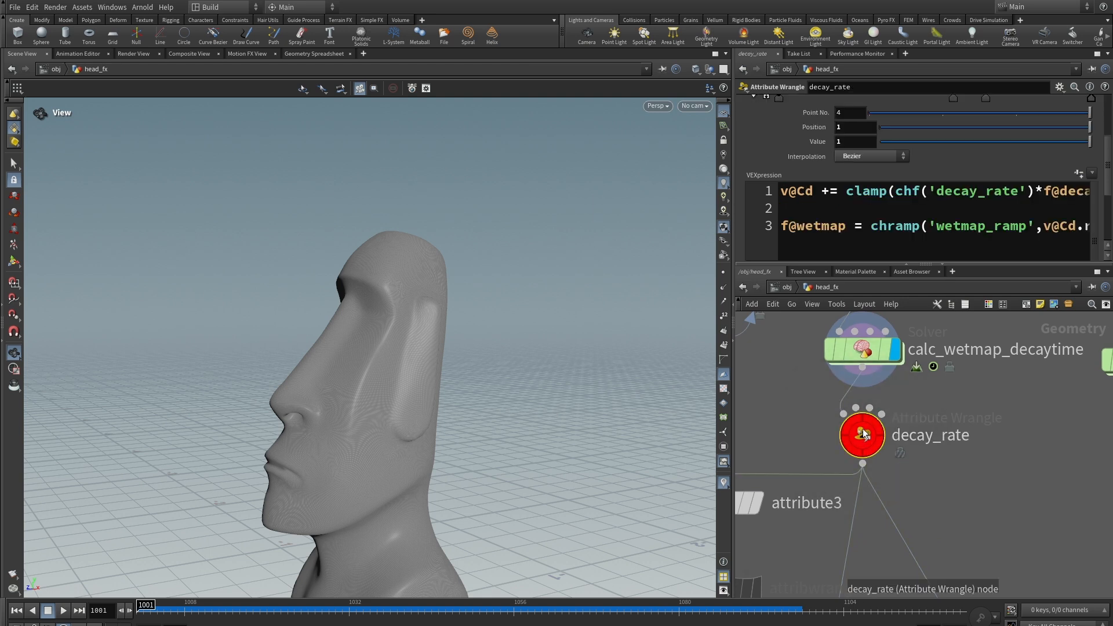
{"action": "left_click_drag", "start_coordinate": [732, 195], "coordinate": [551, 193]}
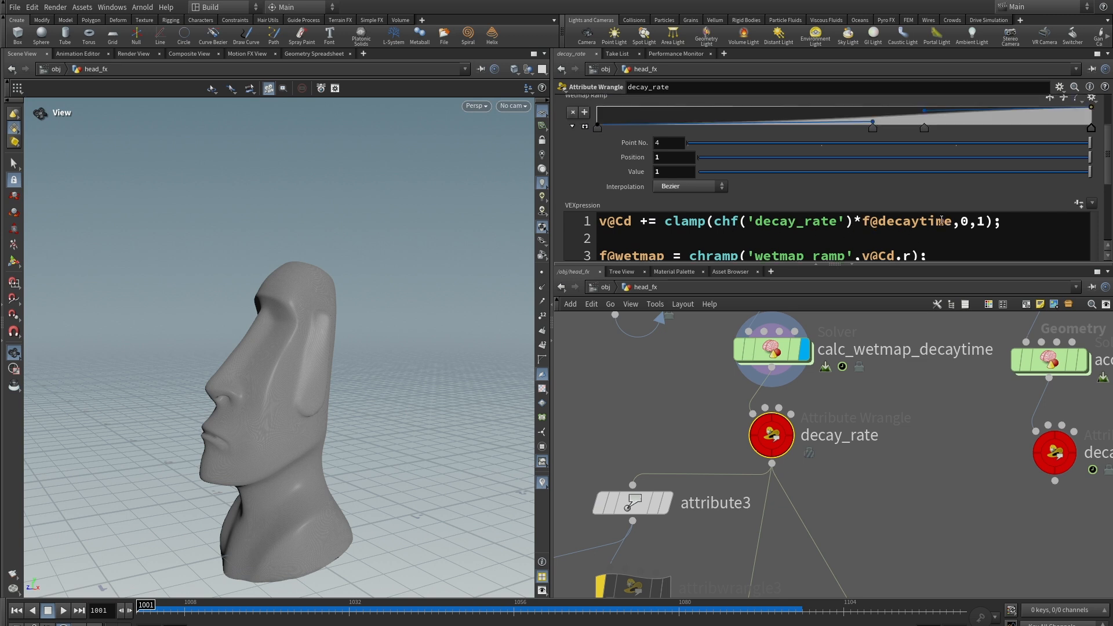
{"action": "scroll", "coordinate": [763, 197], "scroll_direction": "up", "scroll_amount": 2}
{"action": "scroll", "coordinate": [772, 223], "scroll_direction": "down", "scroll_amount": 2}
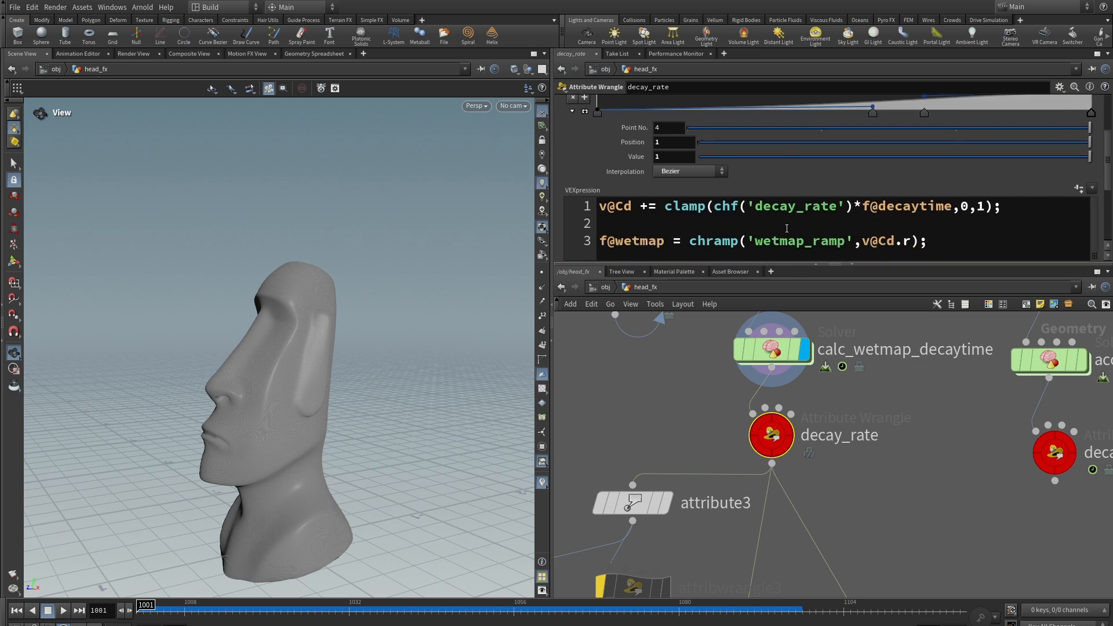
{"action": "scroll", "coordinate": [653, 143], "scroll_direction": "up", "scroll_amount": 2}
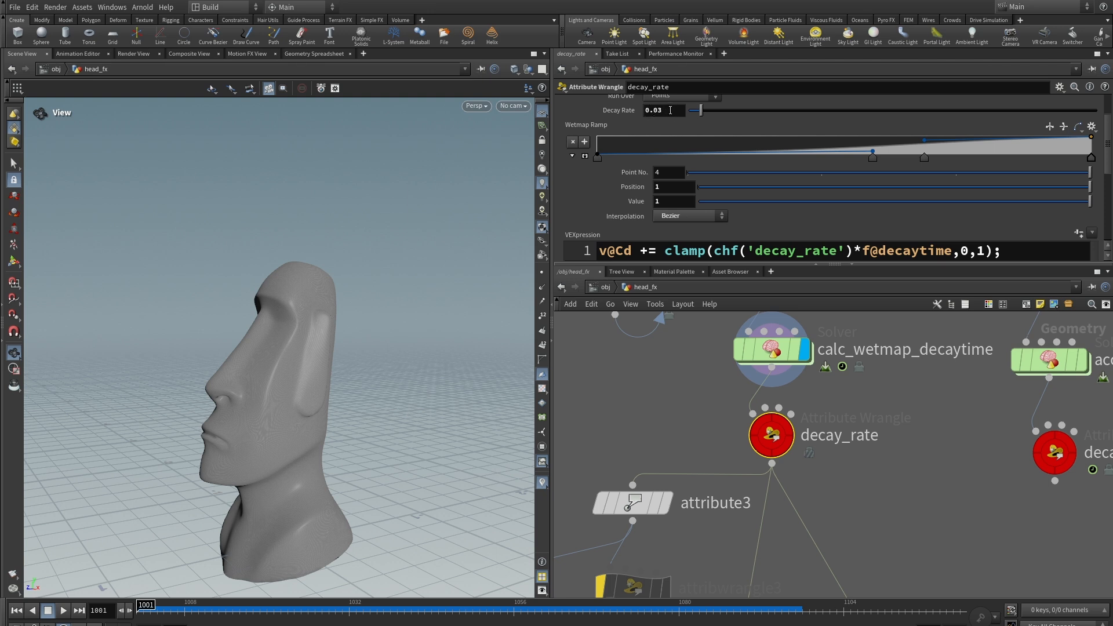
{"action": "scroll", "coordinate": [778, 189], "scroll_direction": "down", "scroll_amount": 2}
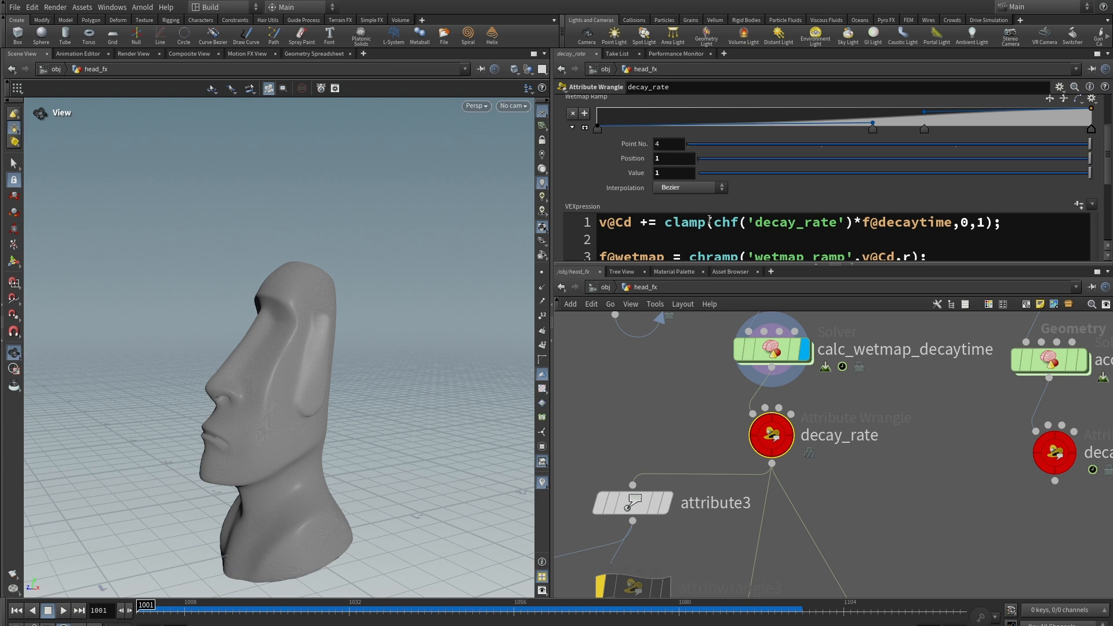
Highlight the chf('decay_rate')*f@decaytime term in decay_rate's code and relate it to the Decay Rate and Wetmap Ramp parameters
{"action": "left_click_drag", "start_coordinate": [713, 222], "coordinate": [954, 223]}
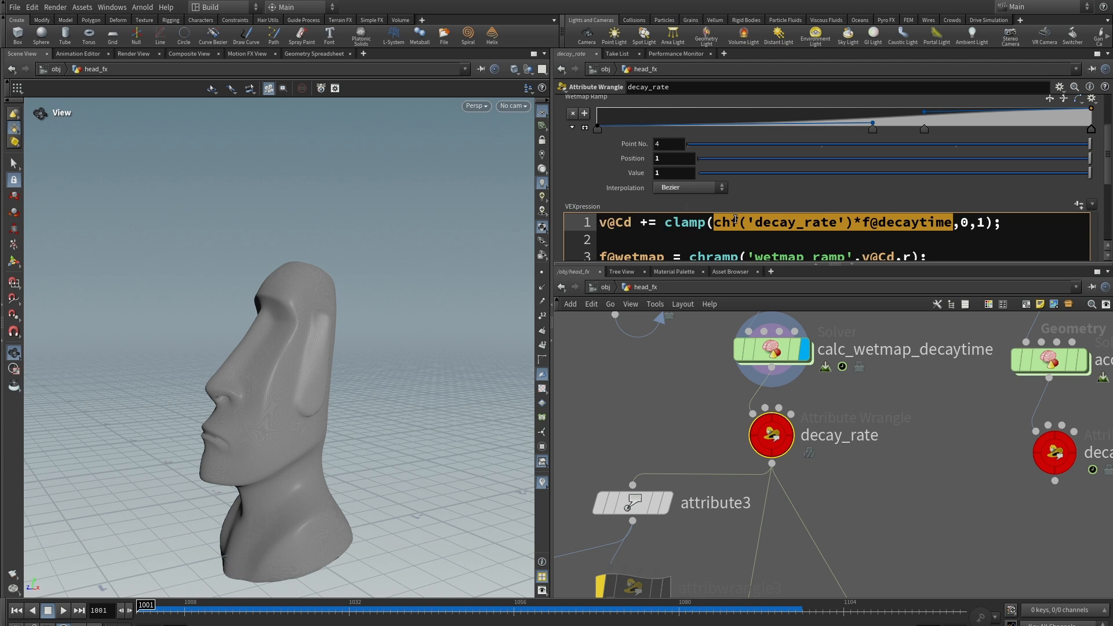
{"action": "scroll", "coordinate": [804, 171], "scroll_direction": "up", "scroll_amount": 2}
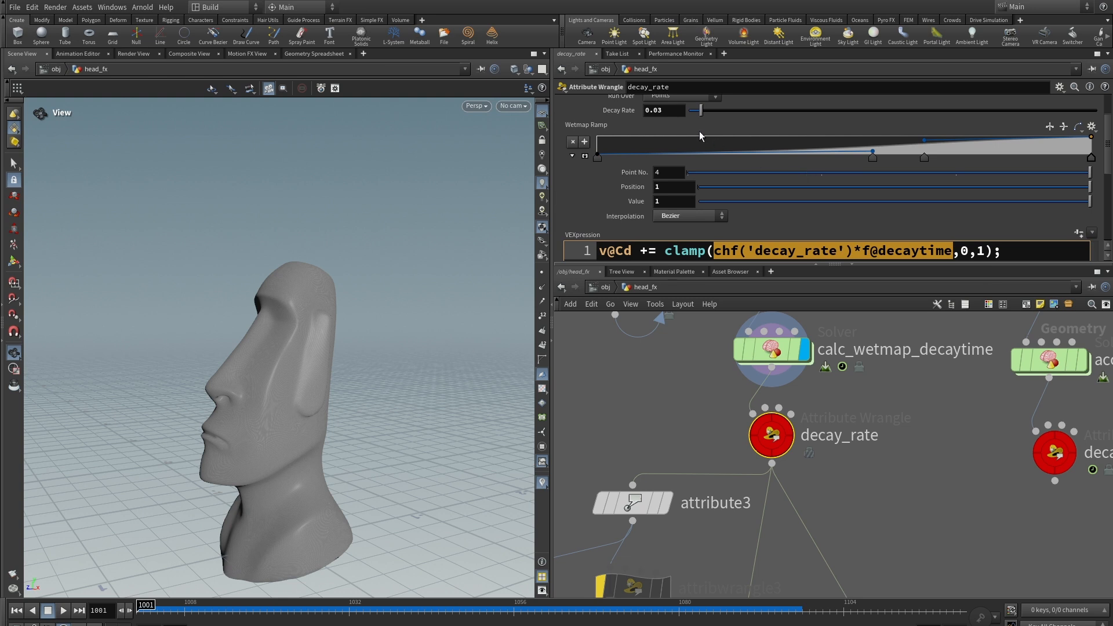
{"action": "scroll", "coordinate": [699, 179], "scroll_direction": "down", "scroll_amount": 1}
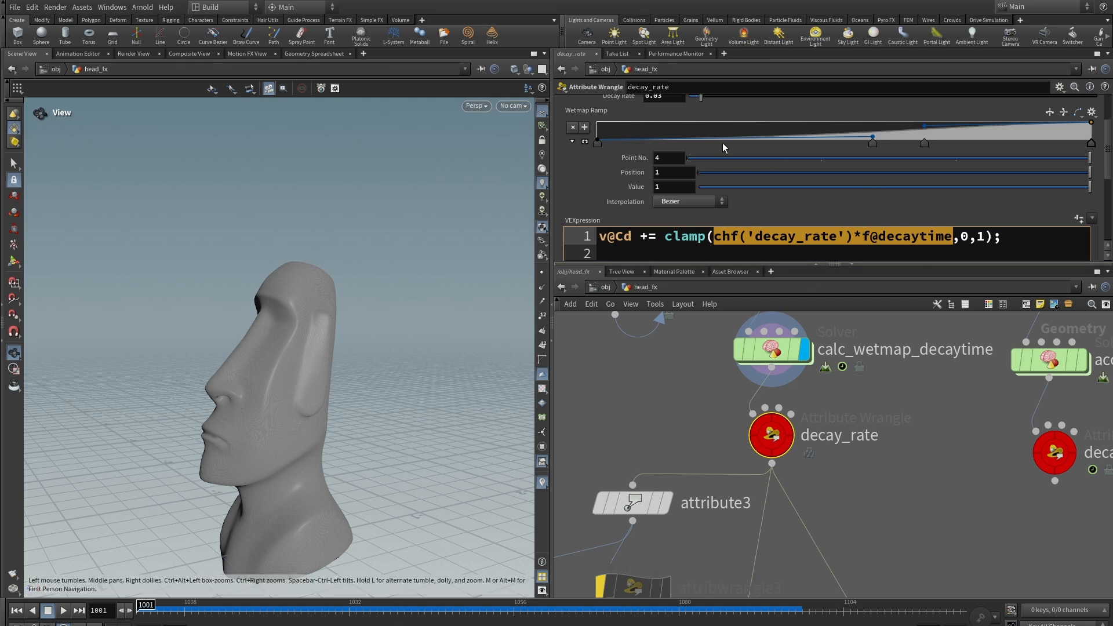
{"action": "scroll", "coordinate": [722, 143], "scroll_direction": "up", "scroll_amount": 2}
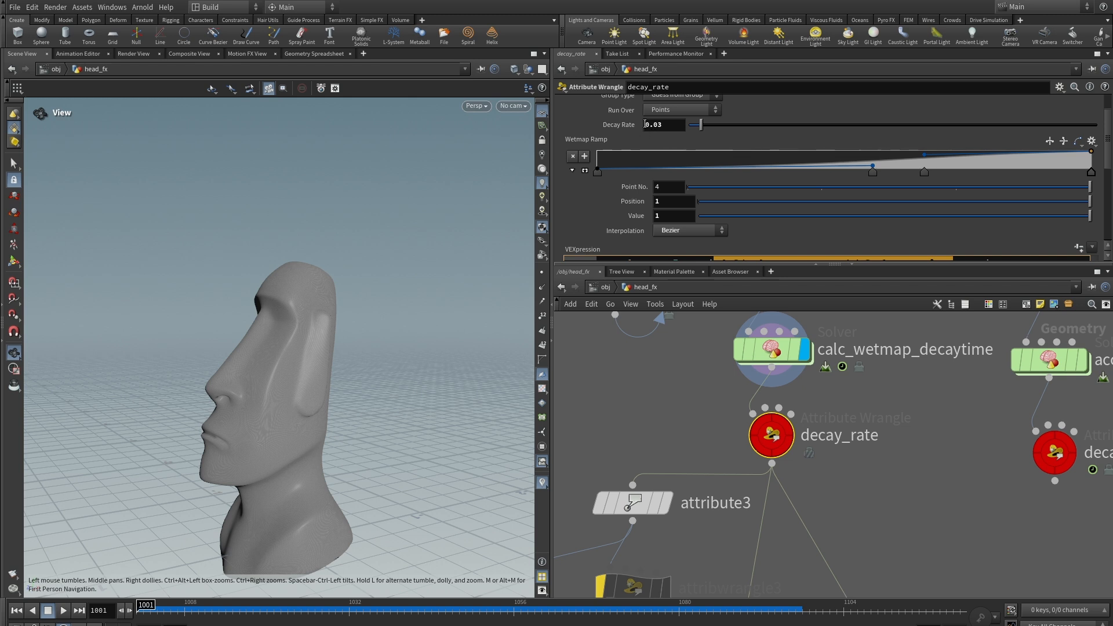
{"action": "scroll", "coordinate": [836, 226], "scroll_direction": "down", "scroll_amount": 3}
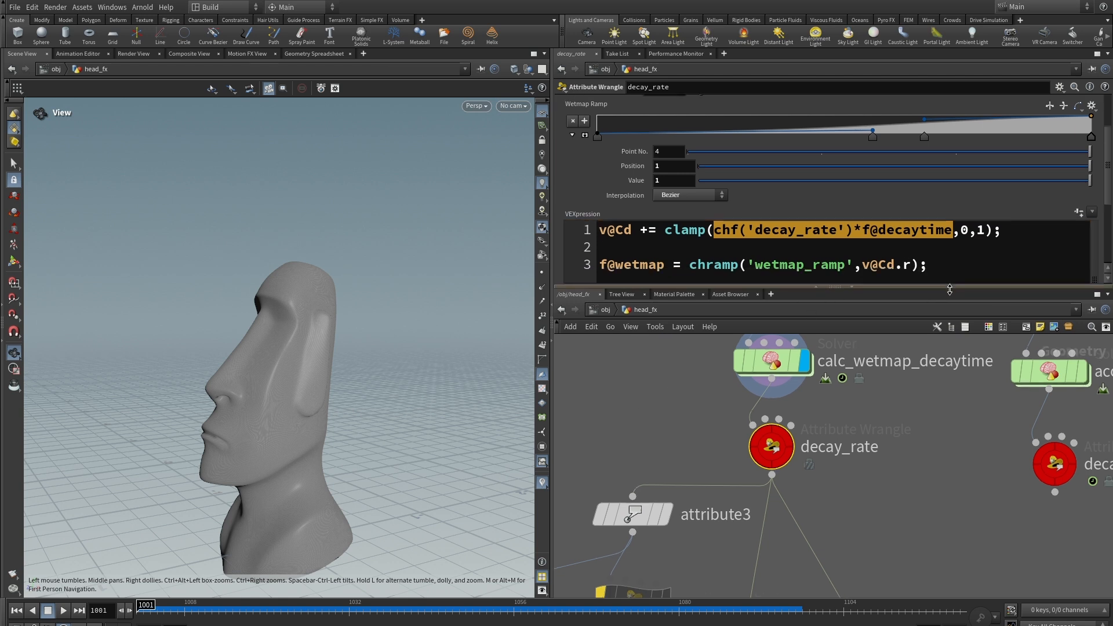
{"action": "left_click_drag", "start_coordinate": [900, 264], "coordinate": [900, 293]}
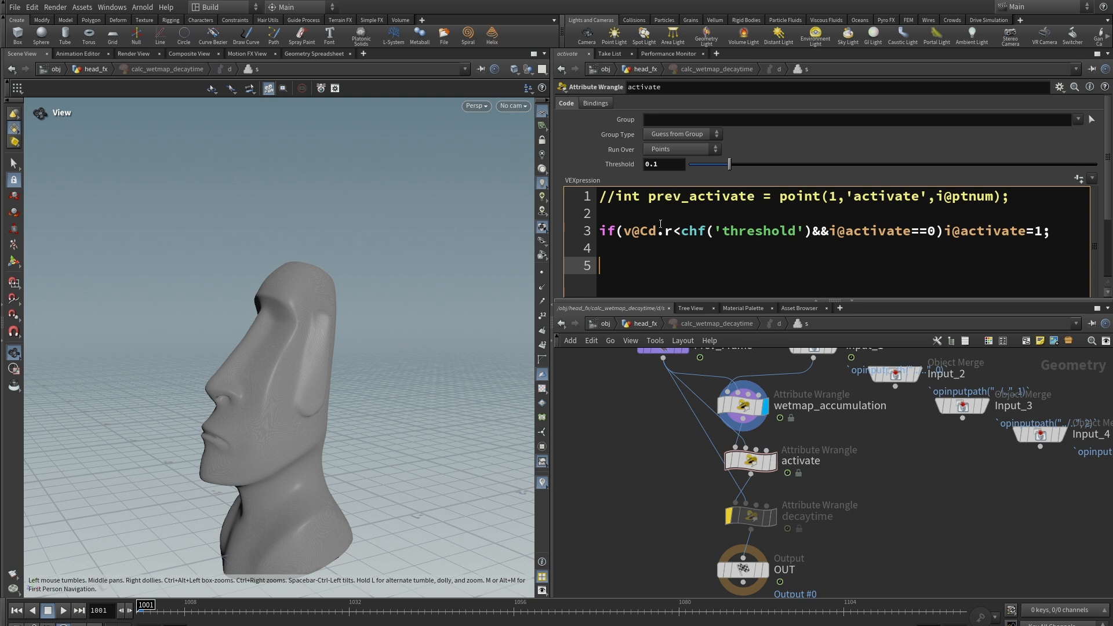
{"action": "left_click_drag", "start_coordinate": [623, 231], "coordinate": [674, 230]}
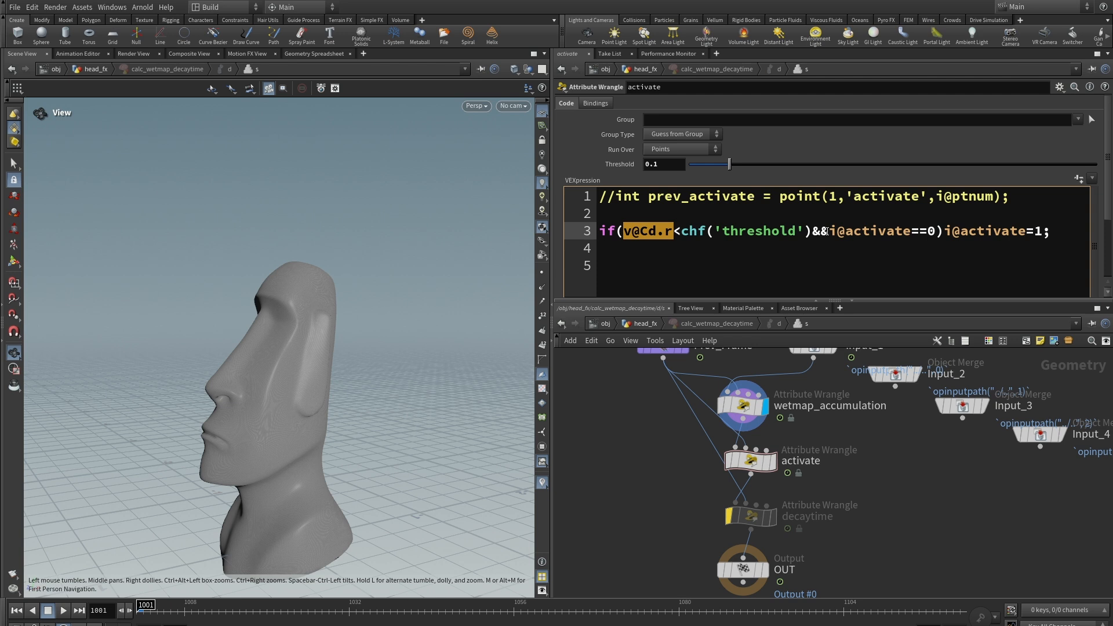
{"action": "left_click_drag", "start_coordinate": [828, 231], "coordinate": [922, 231]}
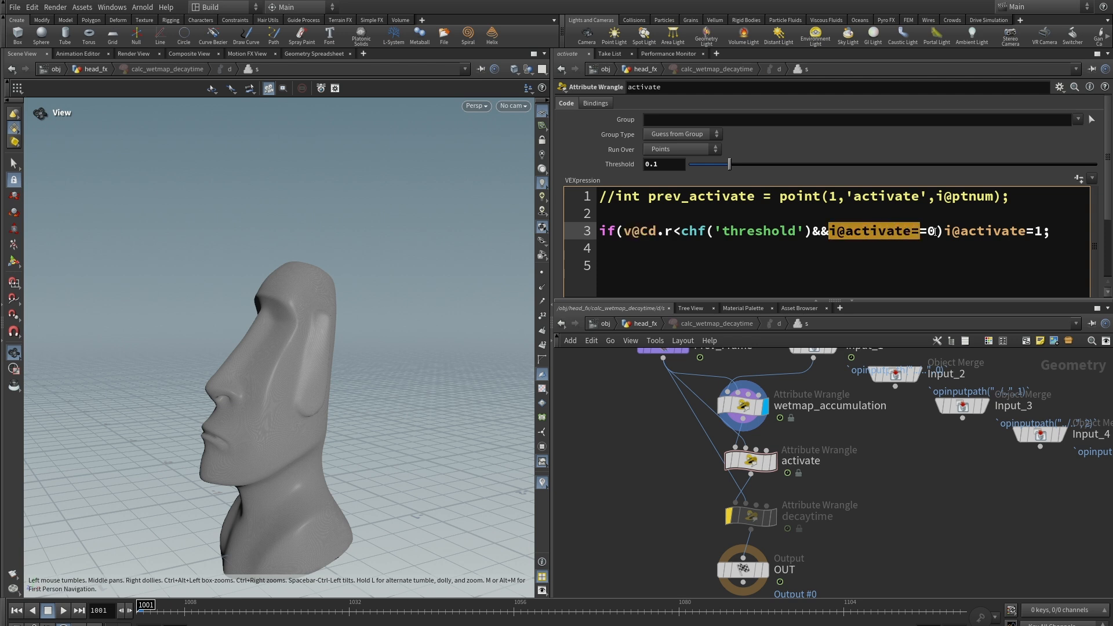
{"action": "left_click_drag", "start_coordinate": [623, 231], "coordinate": [1031, 231]}
{"action": "left_click", "coordinate": [919, 266]}
{"action": "left_click", "coordinate": [1038, 230]}
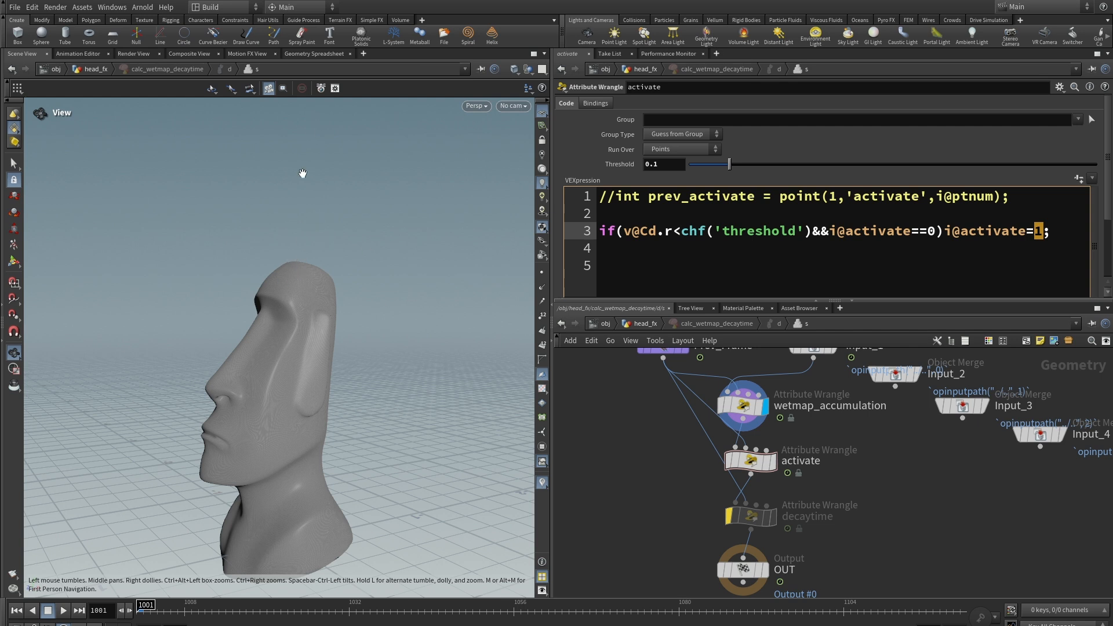
{"action": "left_click", "coordinate": [960, 262]}
Display the activate wrangle, return to head_fx, and examine the activate and decaytime attributes in the Geometry Spreadsheet during playback
{"action": "left_click", "coordinate": [774, 462]}
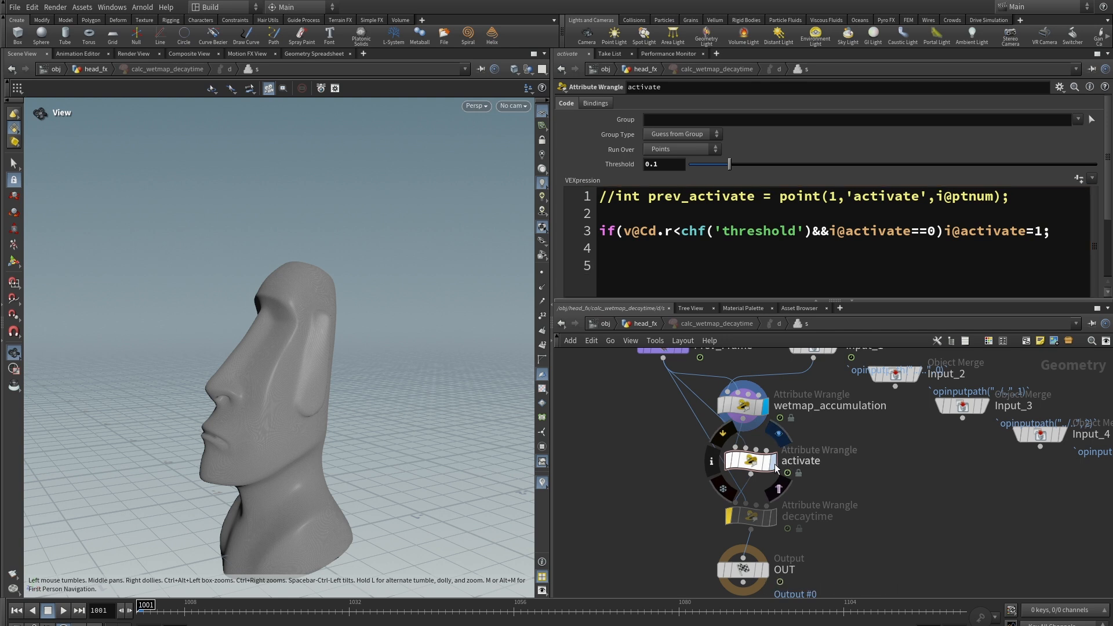
{"action": "scroll", "coordinate": [869, 513], "scroll_direction": "down", "scroll_amount": 3}
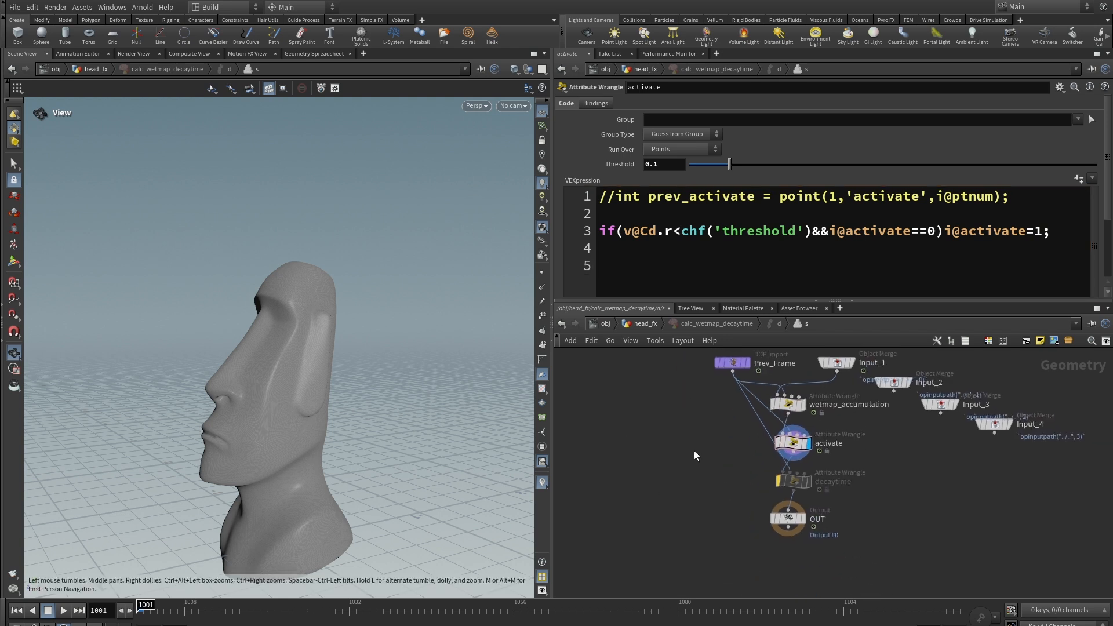
{"action": "key", "text": "u"}
{"action": "key", "text": "u"}
{"action": "key", "text": "u"}
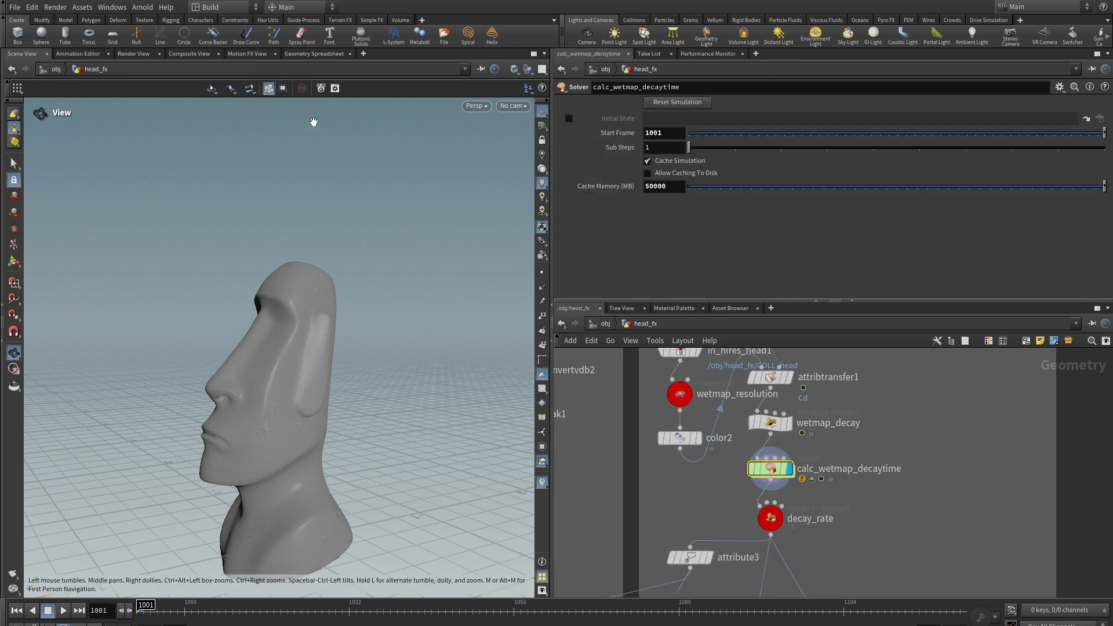
{"action": "left_click", "coordinate": [324, 53]}
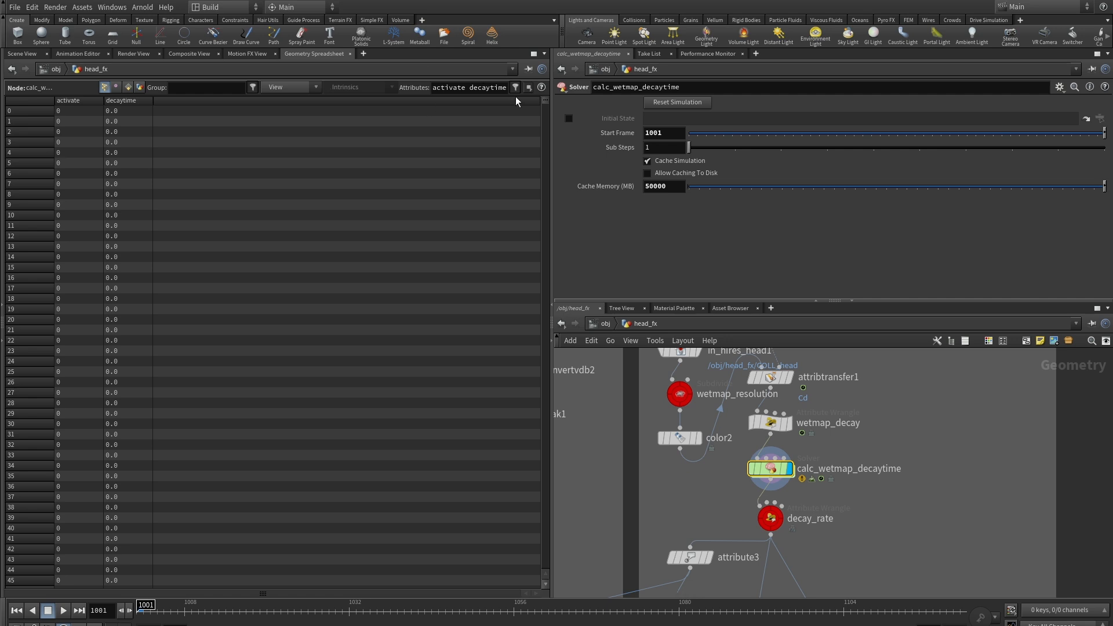
{"action": "left_click_drag", "start_coordinate": [552, 80], "coordinate": [585, 75]}
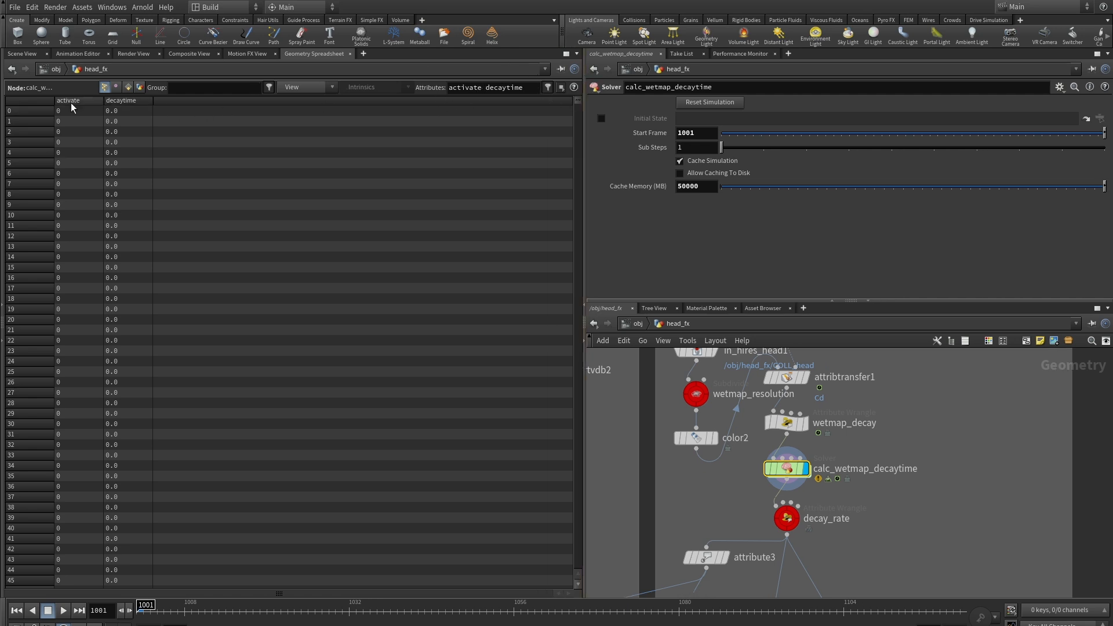
{"action": "left_click", "coordinate": [63, 611]}
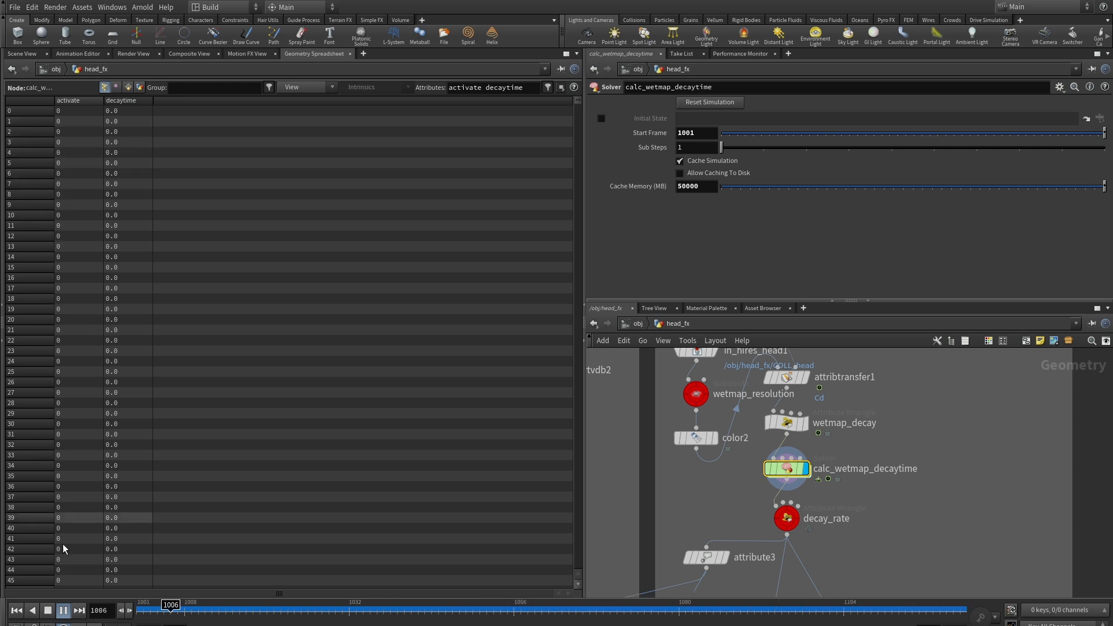
{"action": "left_click", "coordinate": [41, 612]}
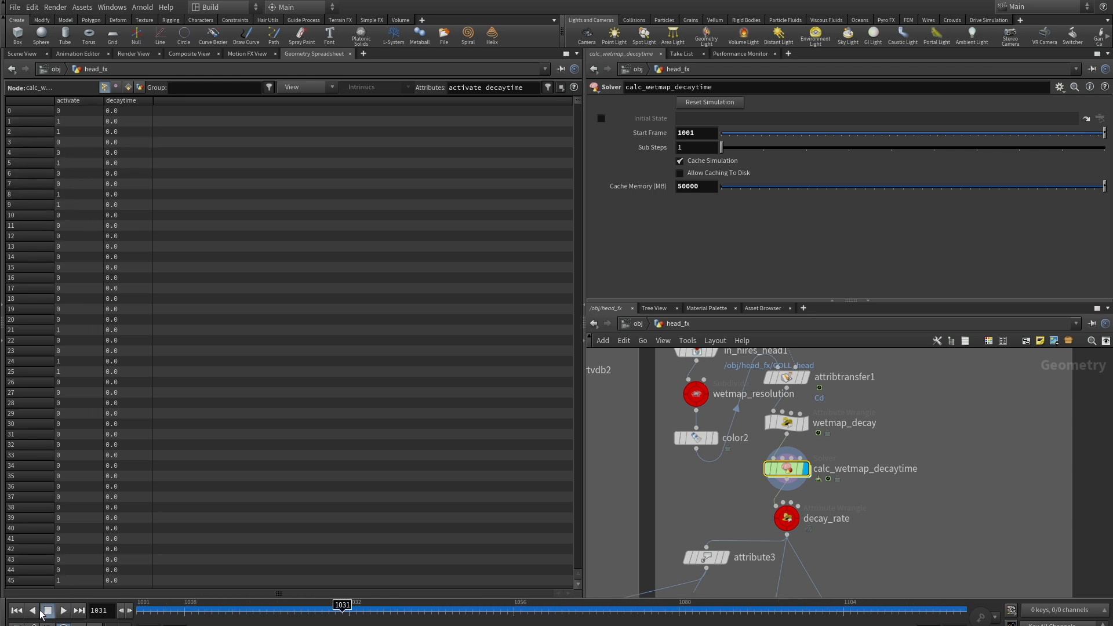
Return to the 3D view, re-enter the calc_wetmap_decaytime solver, and enable the bypassed decaytime wrangle
{"action": "left_click", "coordinate": [23, 54]}
{"action": "scroll", "coordinate": [980, 500], "scroll_direction": "down", "scroll_amount": 1}
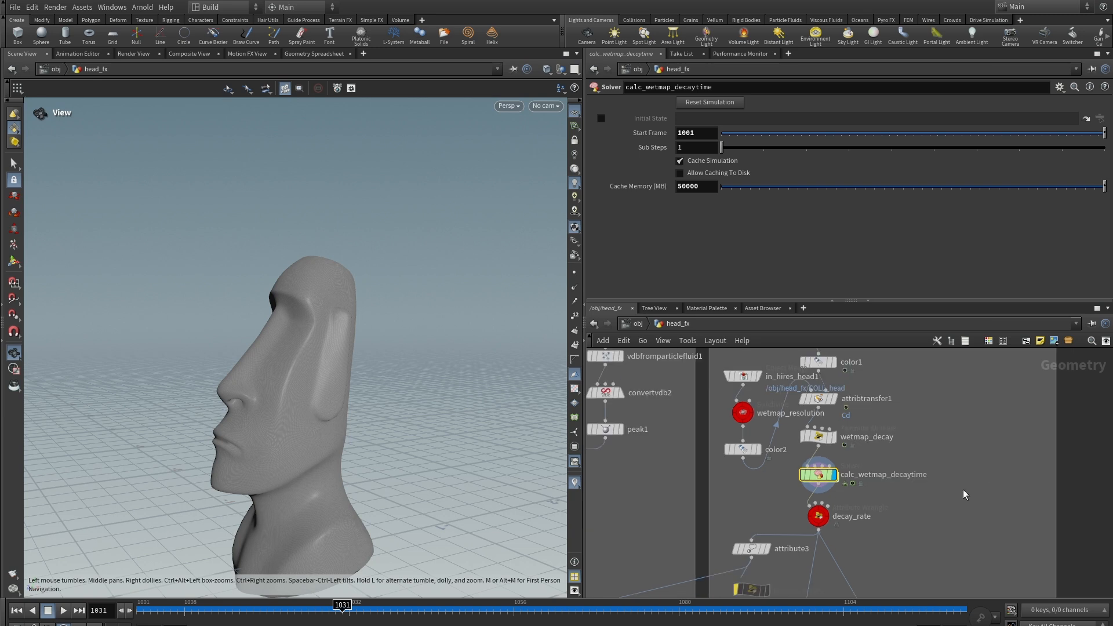
{"action": "middle_click_drag", "start_coordinate": [963, 467], "coordinate": [944, 432]}
{"action": "scroll", "coordinate": [872, 412], "scroll_direction": "up", "scroll_amount": 2}
{"action": "scroll", "coordinate": [795, 440], "scroll_direction": "up", "scroll_amount": 1}
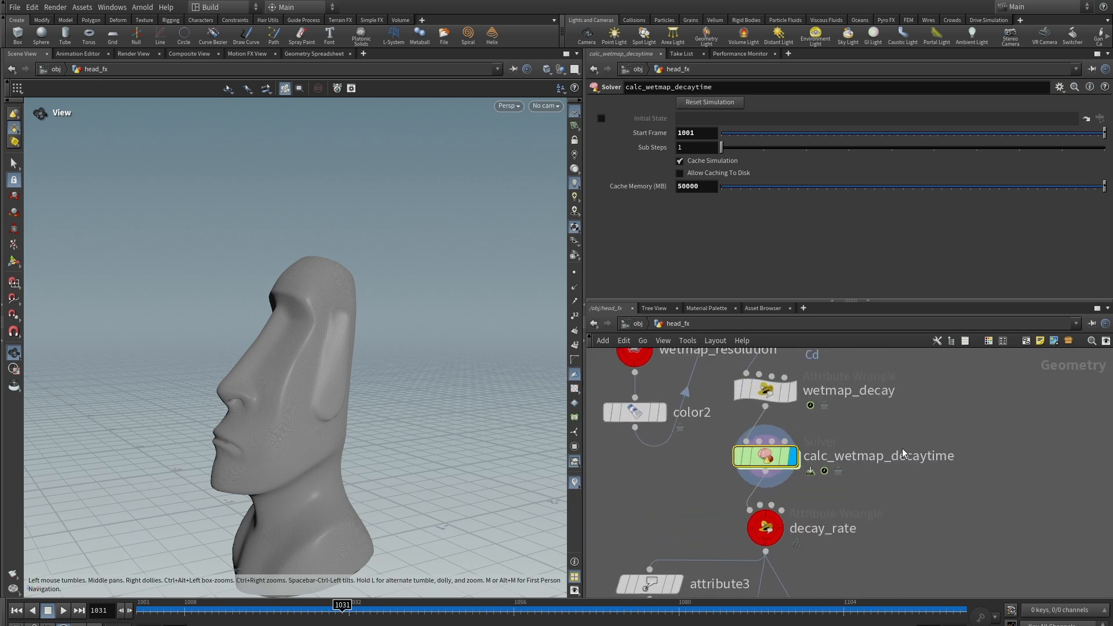
{"action": "double_click", "coordinate": [765, 456]}
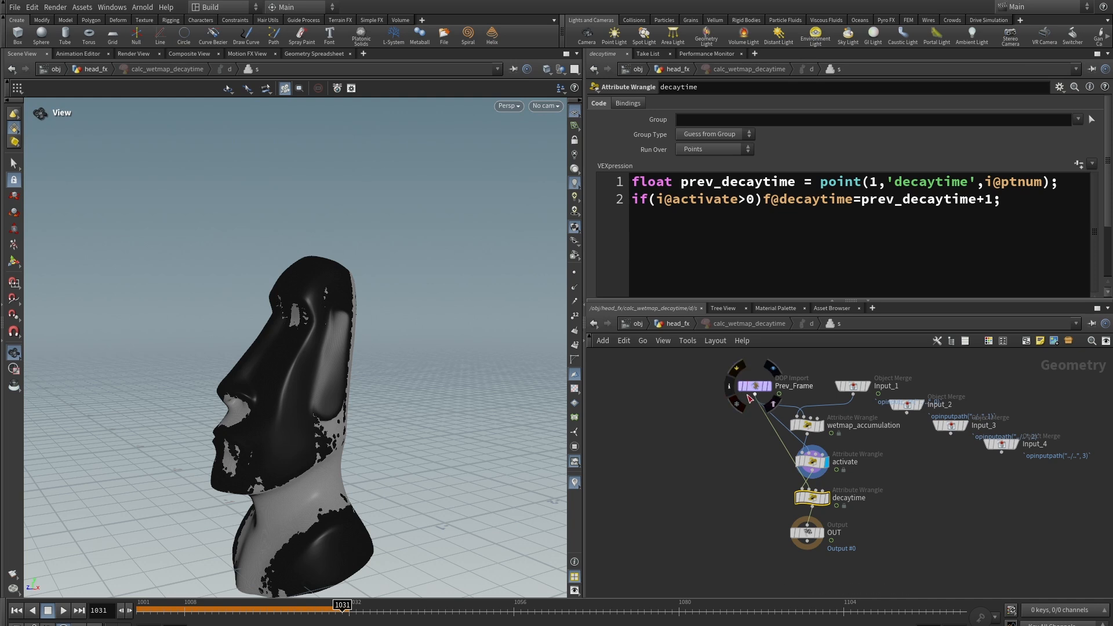
{"action": "mouse_move", "coordinate": [813, 493]}
{"action": "scroll", "coordinate": [813, 494], "scroll_direction": "up", "scroll_amount": 2}
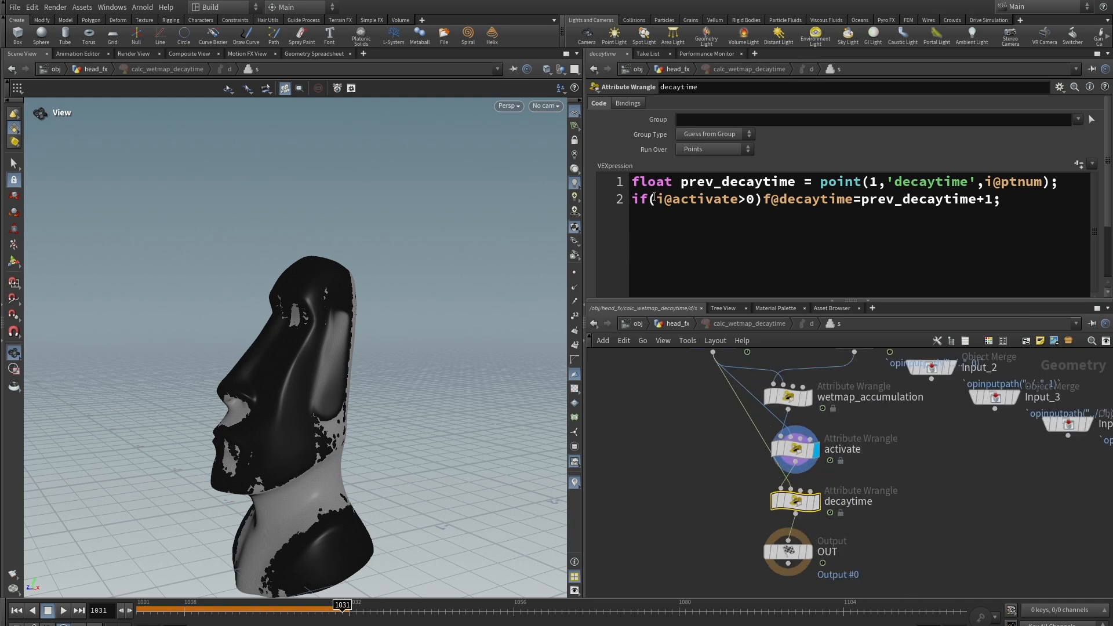
Highlight the i@activate>0 condition, prev_decaytime and the +1 increment in decaytime's VEX code to examine how decay time accumulates
{"action": "left_click_drag", "start_coordinate": [654, 199], "coordinate": [974, 200]}
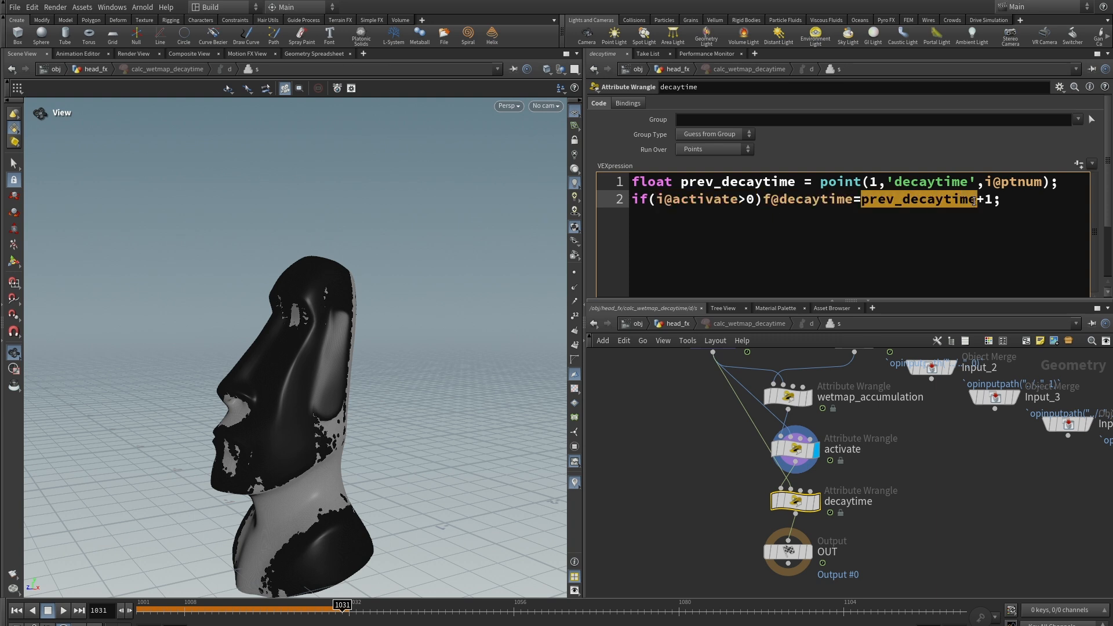
{"action": "left_click", "coordinate": [861, 200]}
{"action": "left_click_drag", "start_coordinate": [864, 199], "coordinate": [976, 204]}
{"action": "left_click_drag", "start_coordinate": [682, 182], "coordinate": [798, 182]}
{"action": "double_click", "coordinate": [988, 199]}
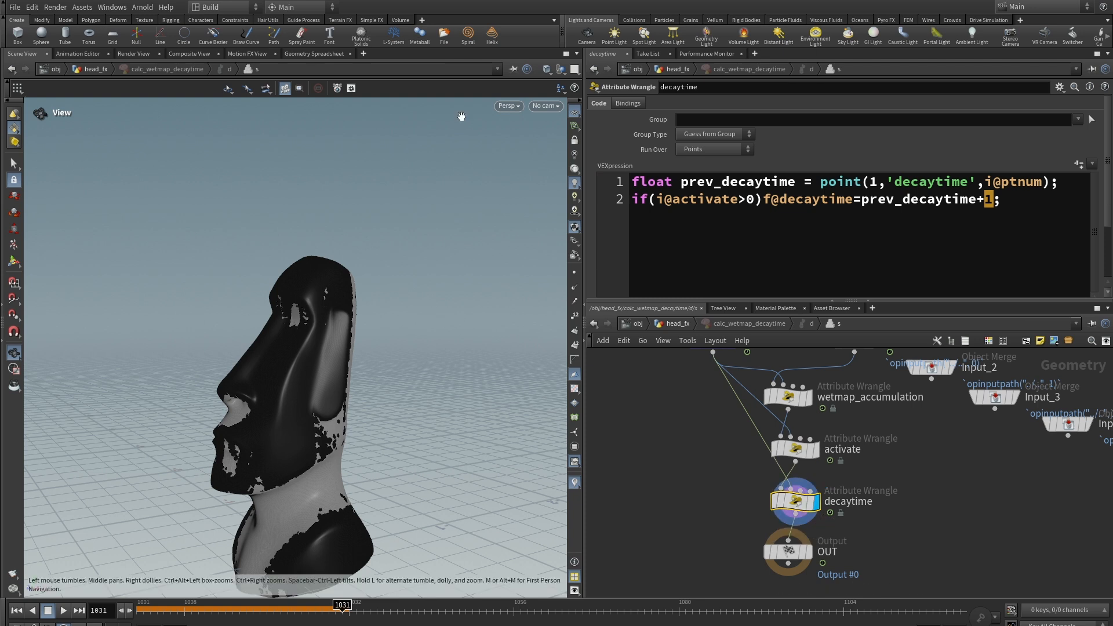
Examine the decaytime wrangle's activate and decaytime attributes in the Geometry Spreadsheet while playing from the first frame
{"action": "left_click", "coordinate": [313, 54]}
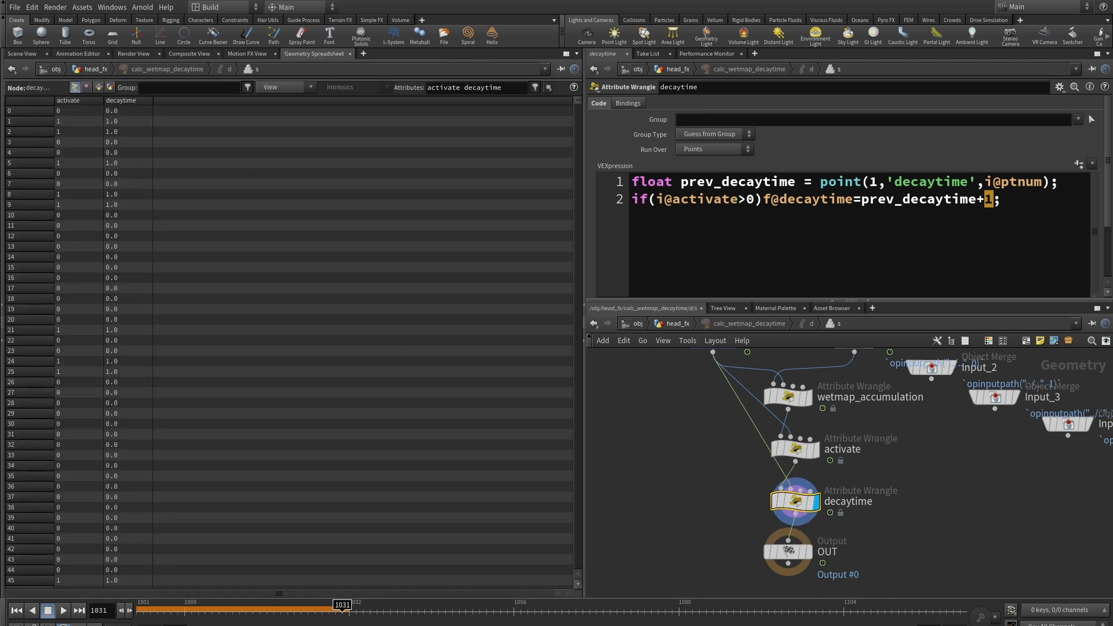
{"action": "left_click", "coordinate": [16, 610]}
{"action": "left_click", "coordinate": [63, 611]}
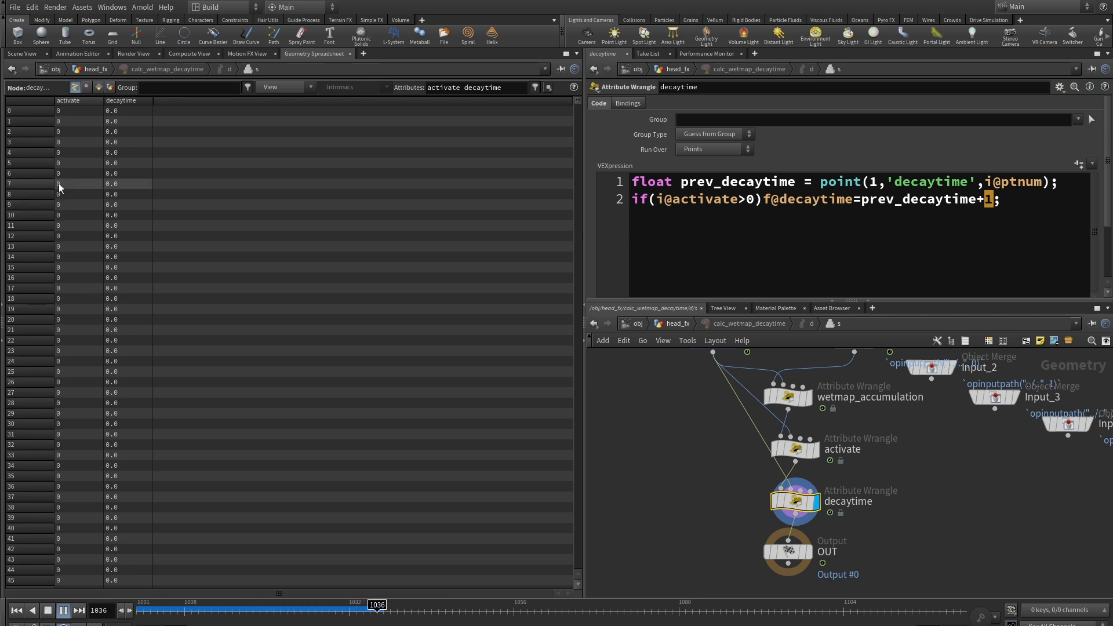
{"action": "left_click", "coordinate": [48, 610]}
Return to head_fx, replay calc_wetmap_decaytime from the first frame to examine its decaytime values, then scrub to frame 1039
{"action": "key", "text": "u"}
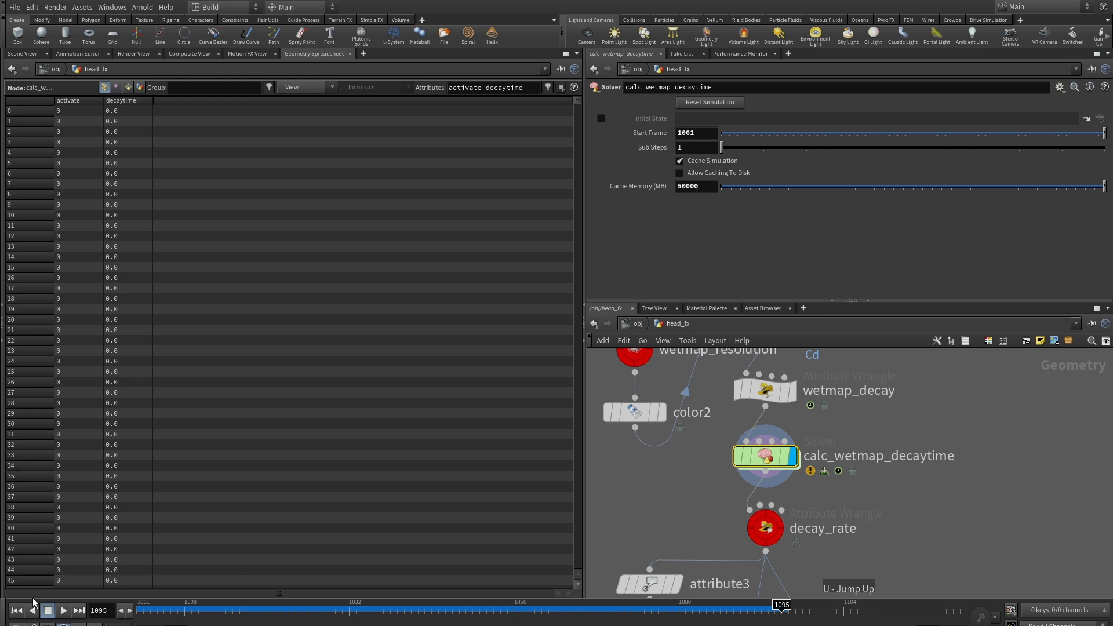
{"action": "left_click", "coordinate": [16, 611]}
{"action": "left_click", "coordinate": [63, 611]}
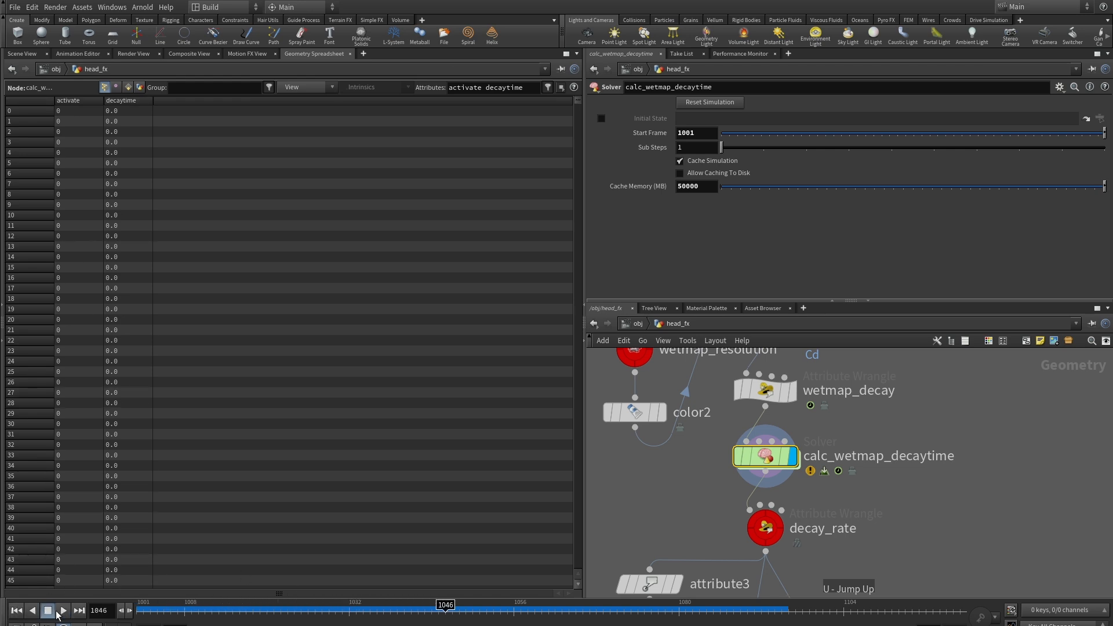
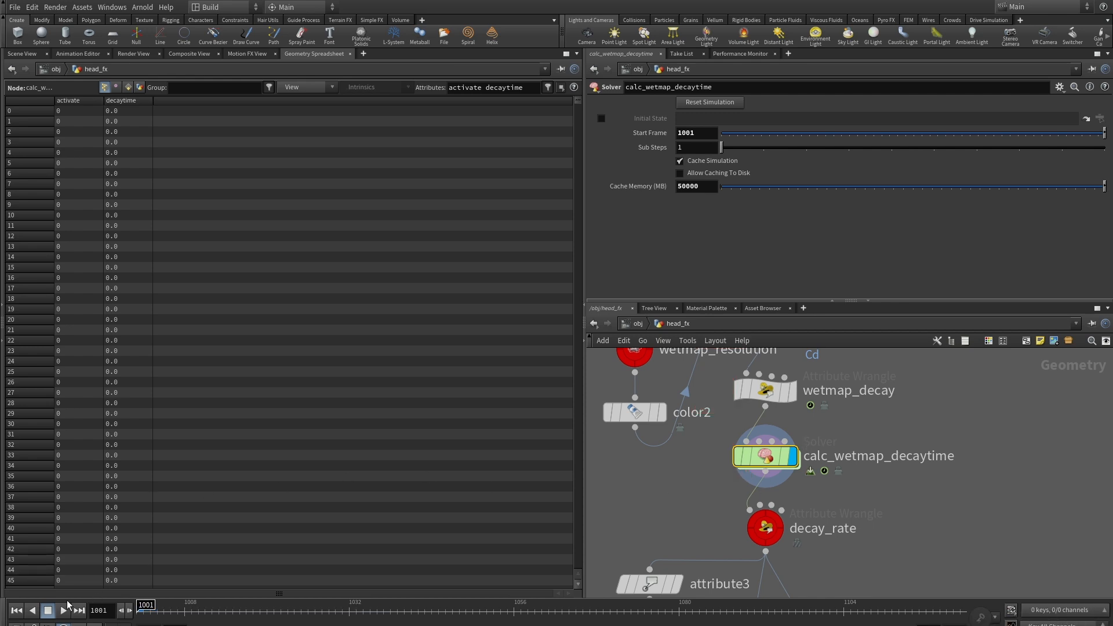
{"action": "left_click", "coordinate": [63, 611]}
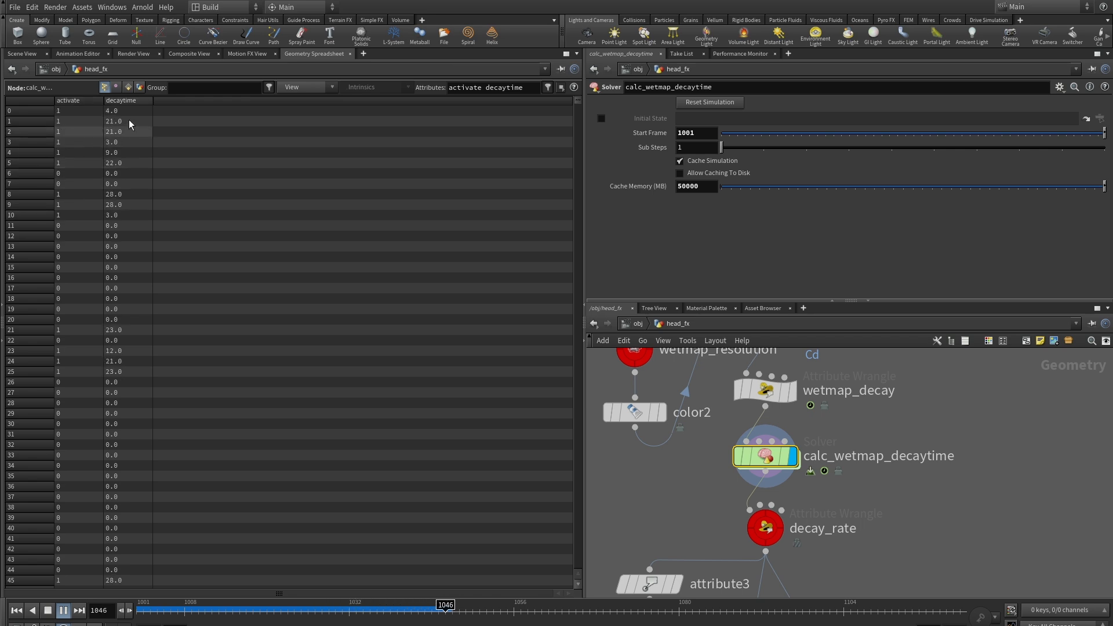
{"action": "left_click", "coordinate": [50, 611]}
{"action": "left_click_drag", "start_coordinate": [164, 605], "coordinate": [400, 605]}
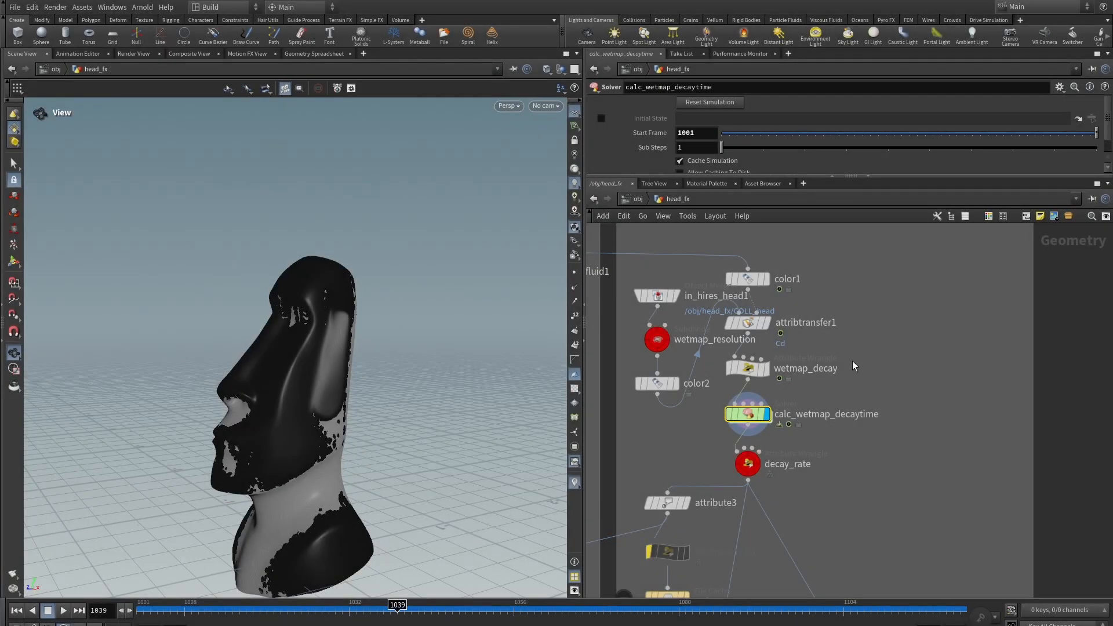
Add an Attribute Wrangle beside wetmap_decay and connect attribtransfer1's output to its first input
{"action": "scroll", "coordinate": [872, 345], "scroll_direction": "up", "scroll_amount": 4}
{"action": "key", "text": "Tab"}
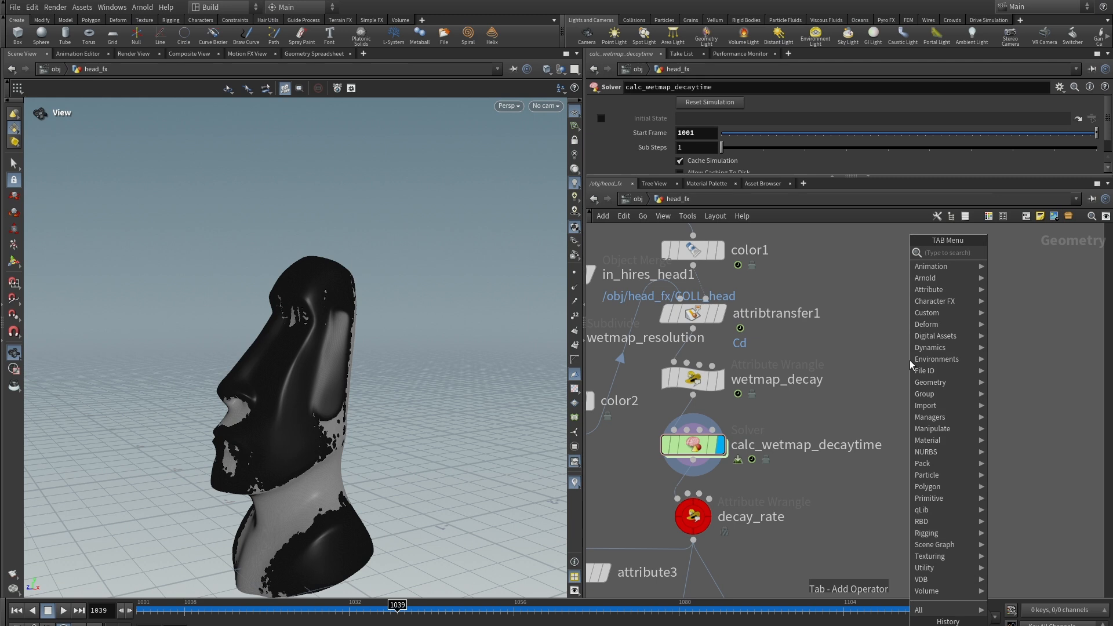
{"action": "type", "text": "wran"}
{"action": "left_click", "coordinate": [1029, 253]}
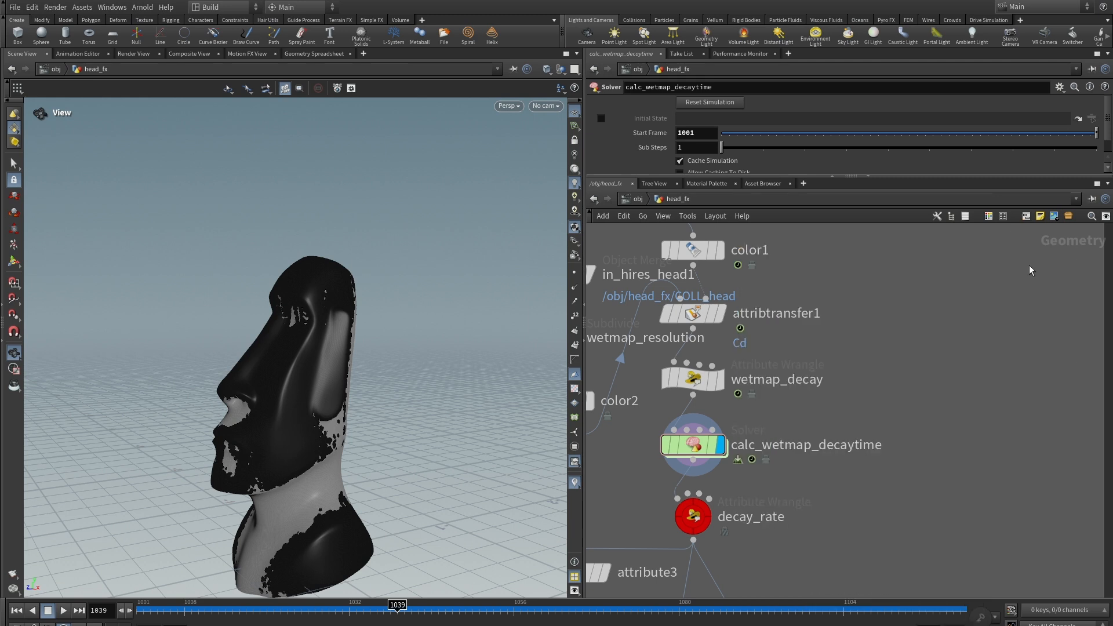
{"action": "left_click", "coordinate": [935, 381]}
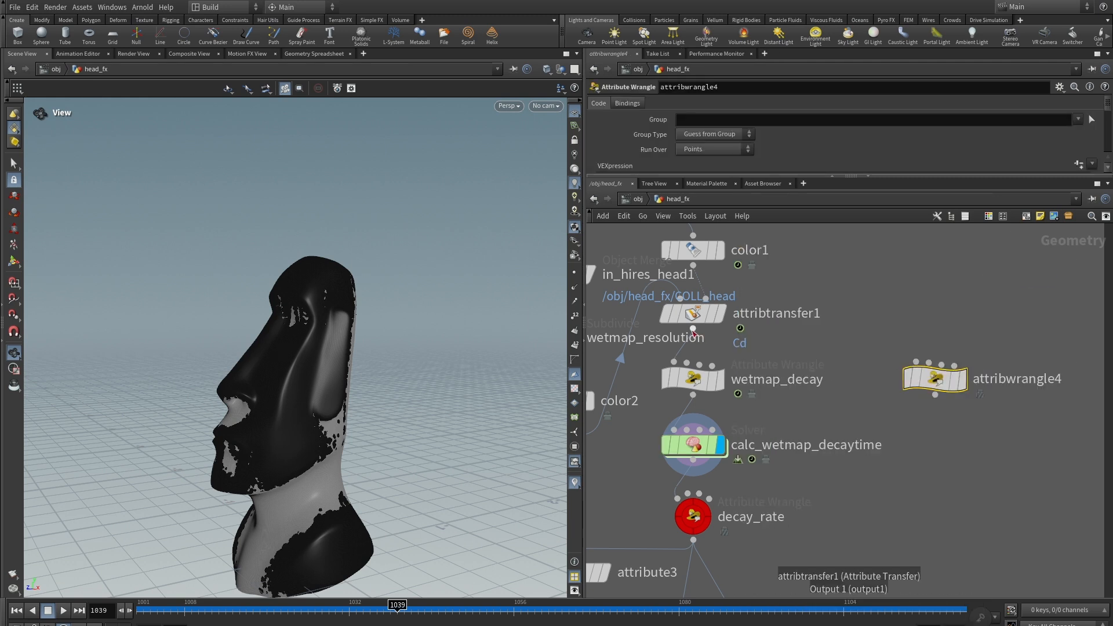
{"action": "left_click_drag", "start_coordinate": [693, 331], "coordinate": [929, 386]}
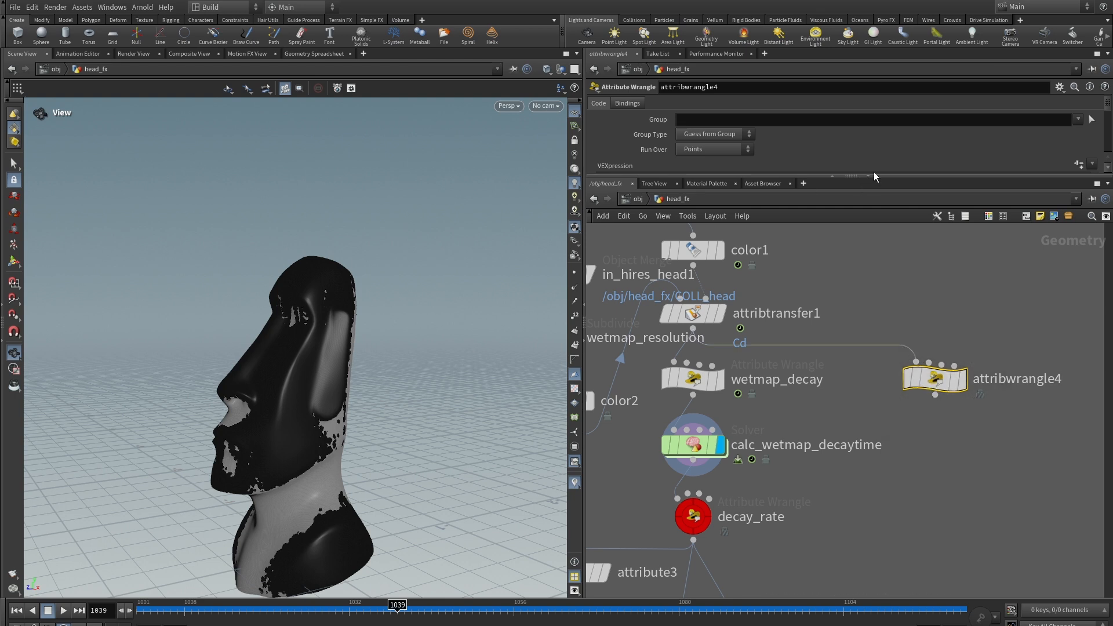
Initialise the attributes in the new wrangle with the VEX code i@activate=0; and f@decaytime=0;
{"action": "left_click_drag", "start_coordinate": [887, 177], "coordinate": [887, 277]}
{"action": "left_click", "coordinate": [647, 188]}
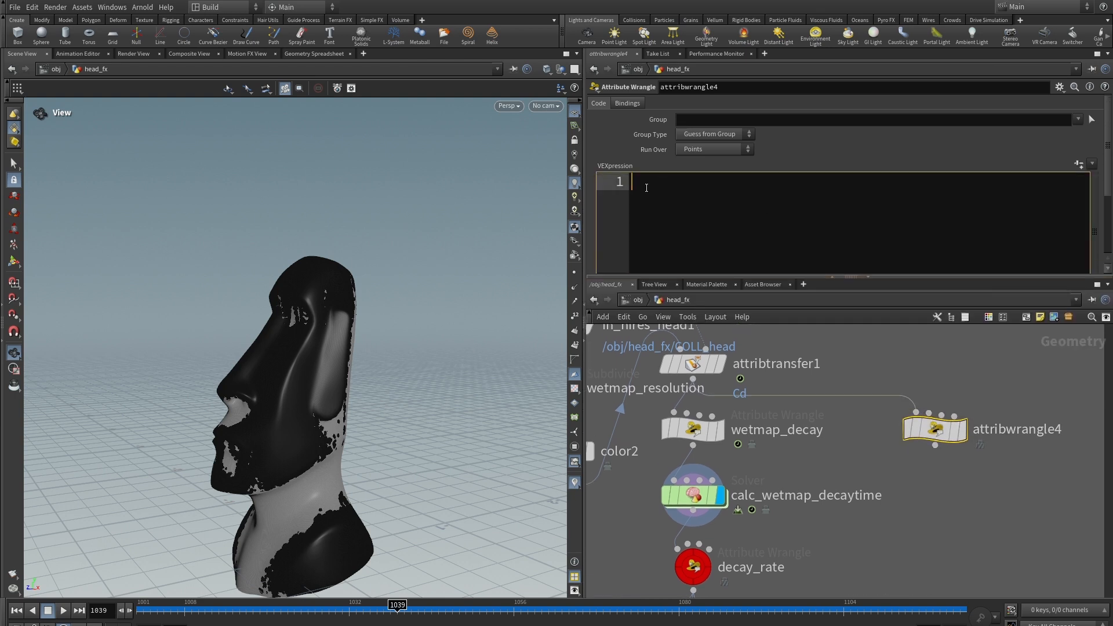
{"action": "type", "text": "i@activate=0;"}
{"action": "key", "text": "Return"}
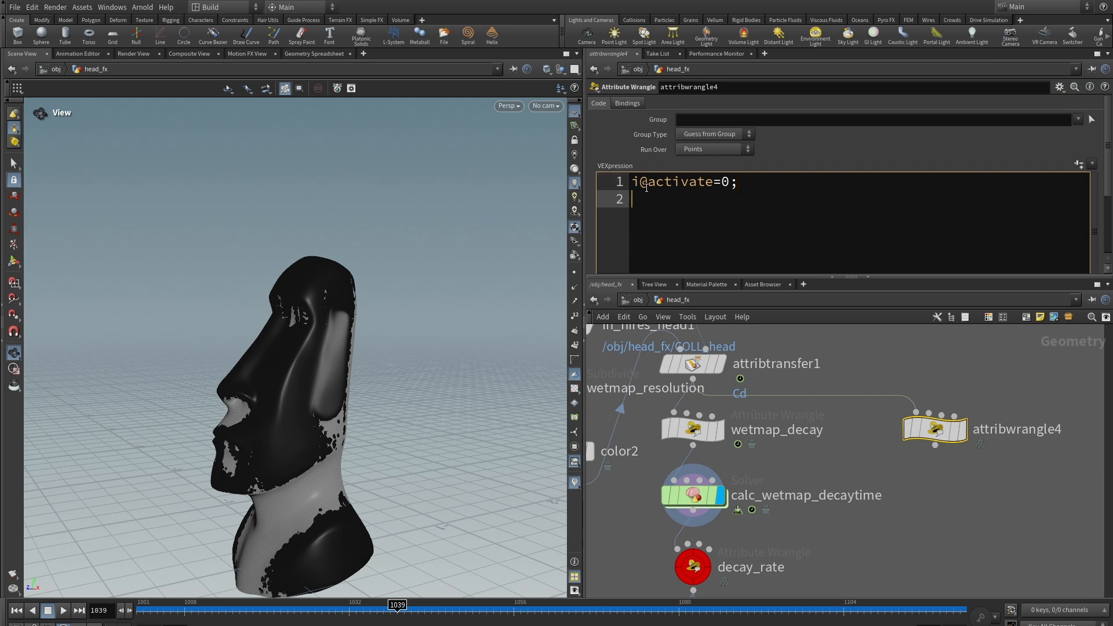
{"action": "type", "text": "f@decaytime=0"}
{"action": "left_click", "coordinate": [995, 491]}
Add a Solver below the new attribute wrangle and connect the wrangle to its first input
{"action": "scroll", "coordinate": [982, 546], "scroll_direction": "down", "scroll_amount": 3}
{"action": "middle_click_drag", "start_coordinate": [949, 515], "coordinate": [900, 451]}
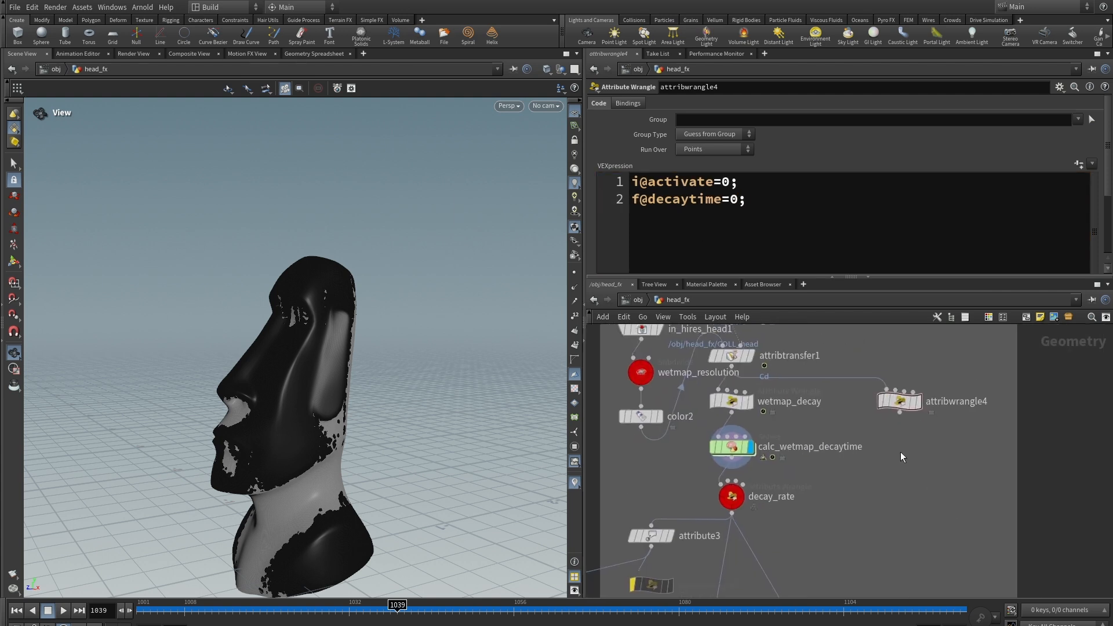
{"action": "scroll", "coordinate": [900, 449], "scroll_direction": "up", "scroll_amount": 3}
{"action": "key", "text": "Tab"}
{"action": "type", "text": "sol"}
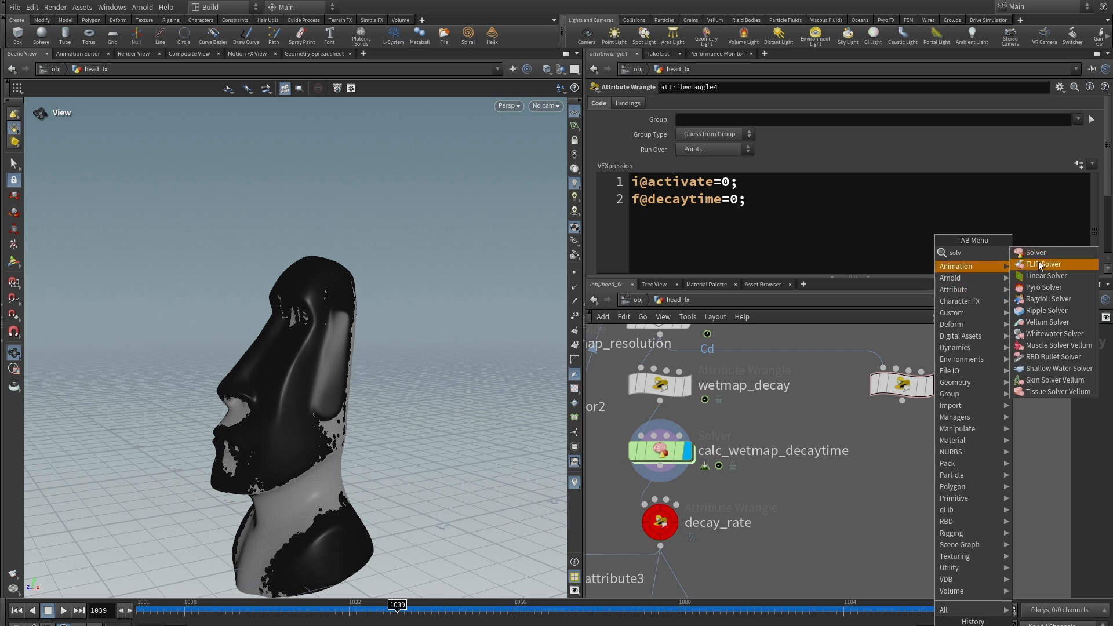
{"action": "key", "text": "Return"}
{"action": "left_click", "coordinate": [902, 465]}
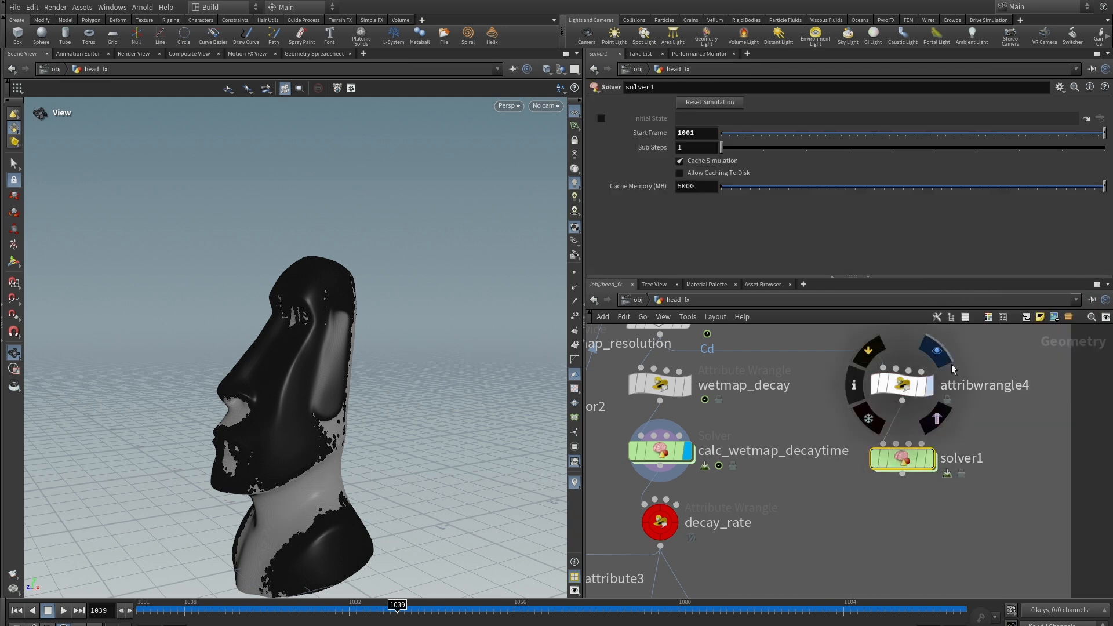
Open the new solver's network, go to the first frame, and spread the Prev_Frame, Input_1 and OUT nodes apart
{"action": "double_click", "coordinate": [902, 461]}
{"action": "left_click", "coordinate": [15, 611]}
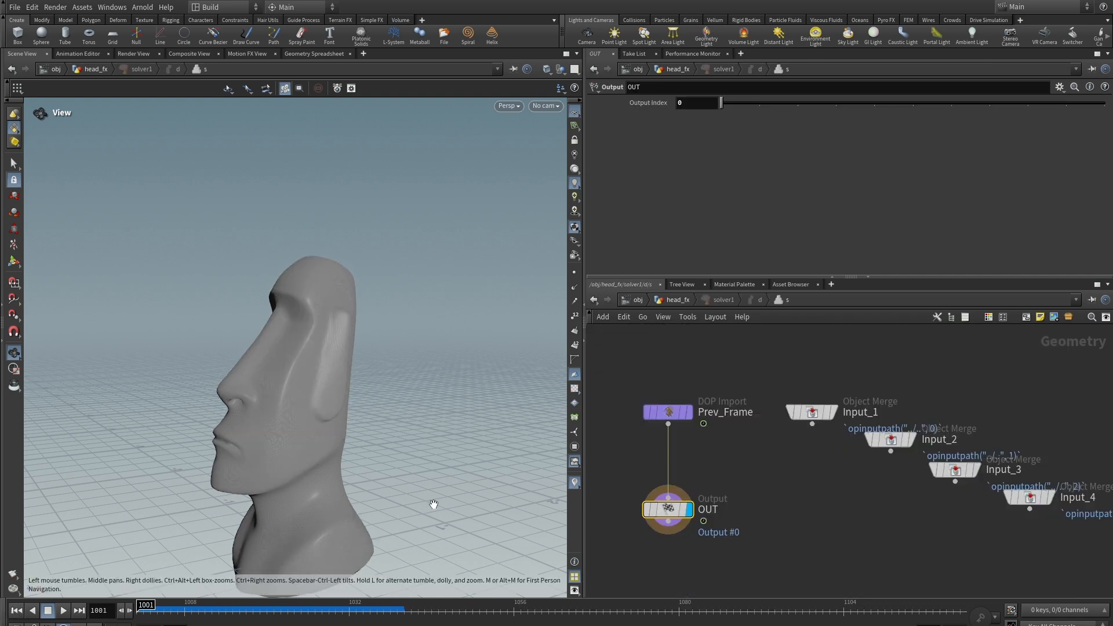
{"action": "left_click_drag", "start_coordinate": [667, 416], "coordinate": [640, 407]}
{"action": "left_click_drag", "start_coordinate": [809, 412], "coordinate": [796, 411]}
{"action": "left_click_drag", "start_coordinate": [660, 510], "coordinate": [672, 555]}
{"action": "scroll", "coordinate": [708, 472], "scroll_direction": "up", "scroll_amount": 3}
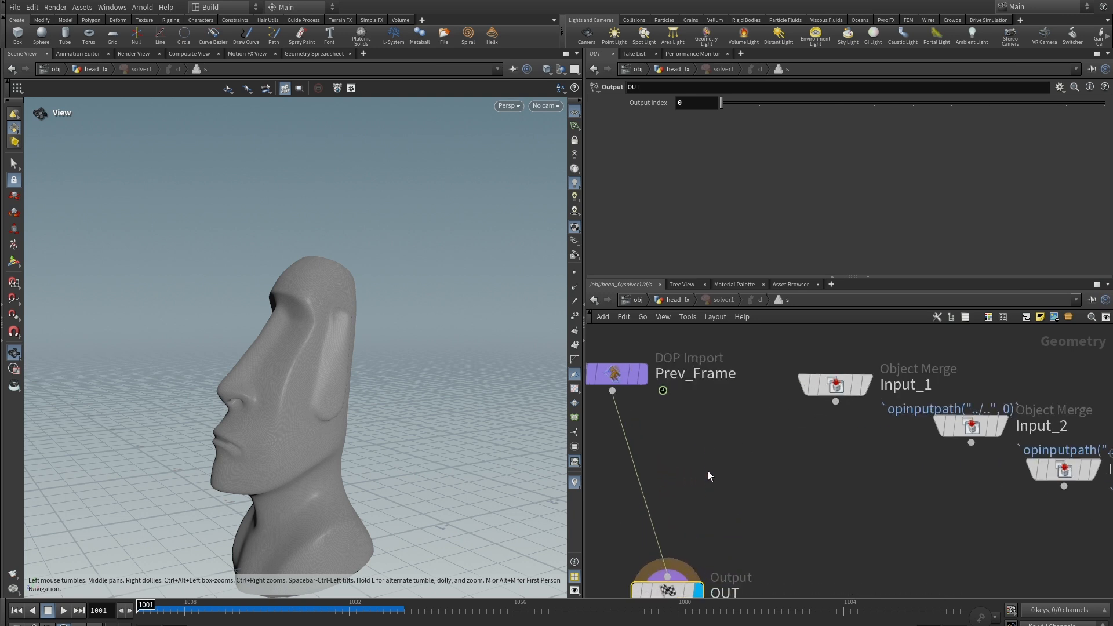
Add an Attribute Wrangle between the Prev_Frame and OUT nodes in the solver network
{"action": "middle_click_drag", "start_coordinate": [720, 470], "coordinate": [741, 435]}
{"action": "left_click", "coordinate": [739, 432]}
{"action": "key", "text": "Tab"}
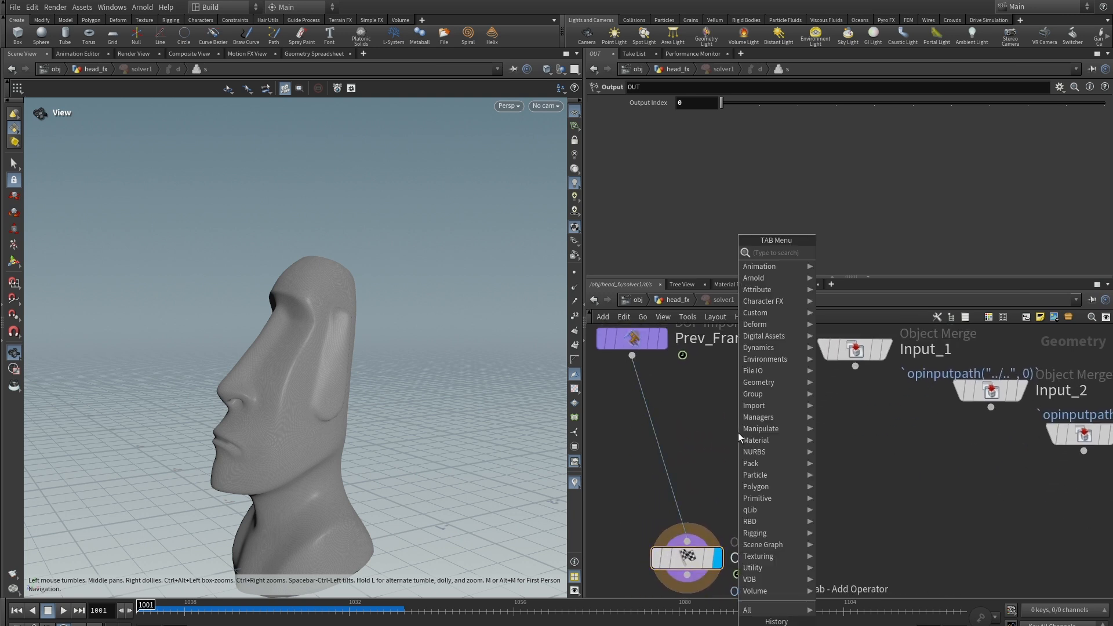
{"action": "type", "text": "wra"}
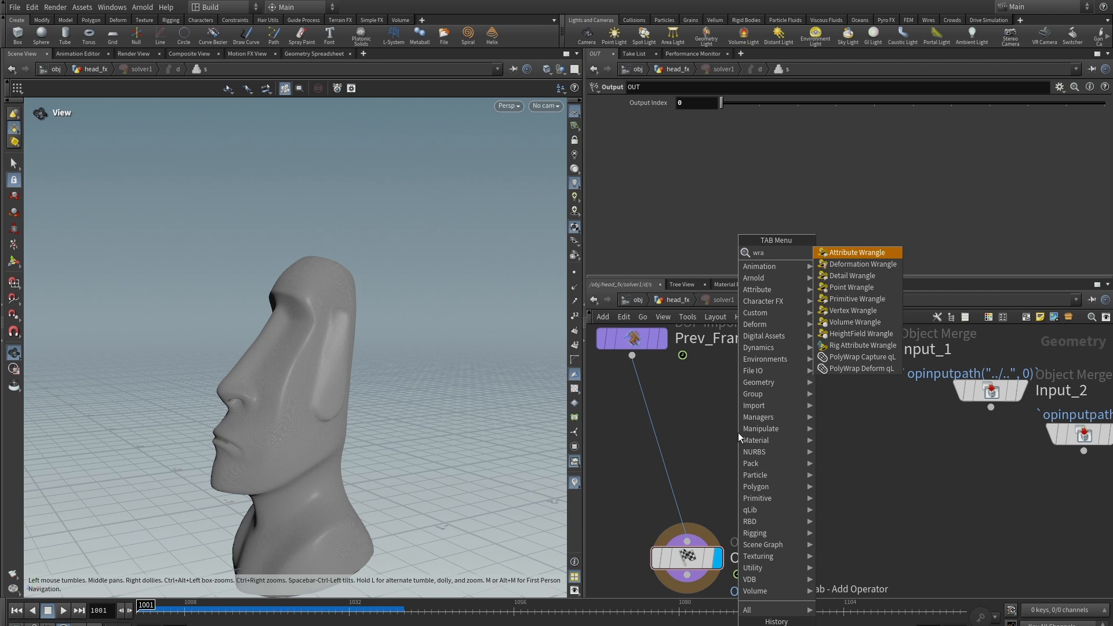
{"action": "left_click", "coordinate": [891, 255]}
{"action": "left_click", "coordinate": [709, 441]}
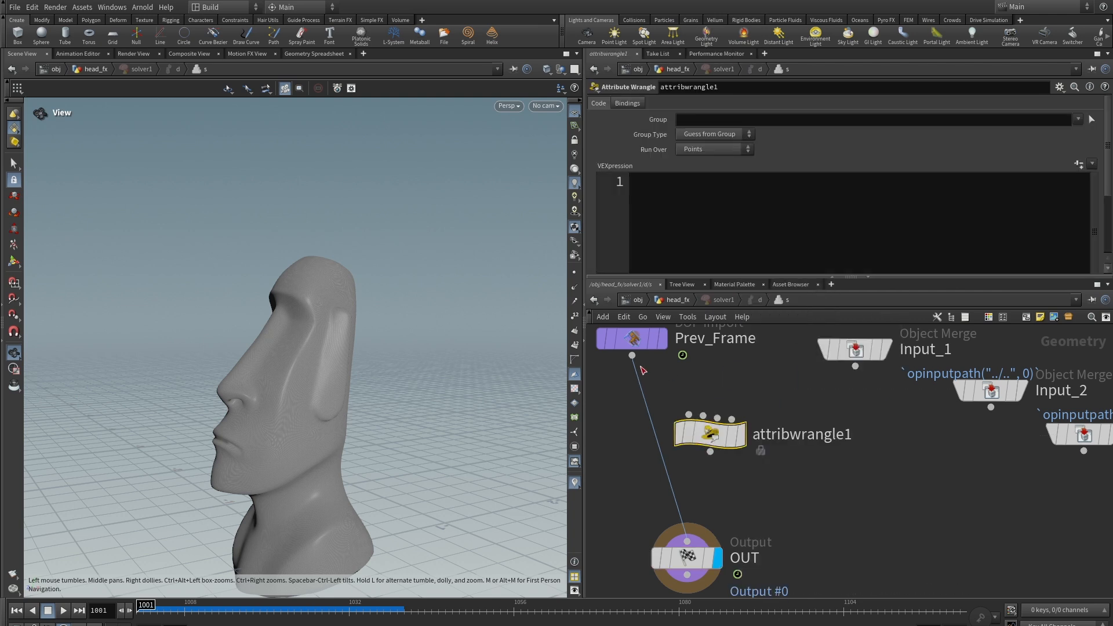
Connect Input_1 to the wrangle's first input and Prev_Frame to its second, and feed the wrangle's output into OUT
{"action": "mouse_move", "coordinate": [850, 382]}
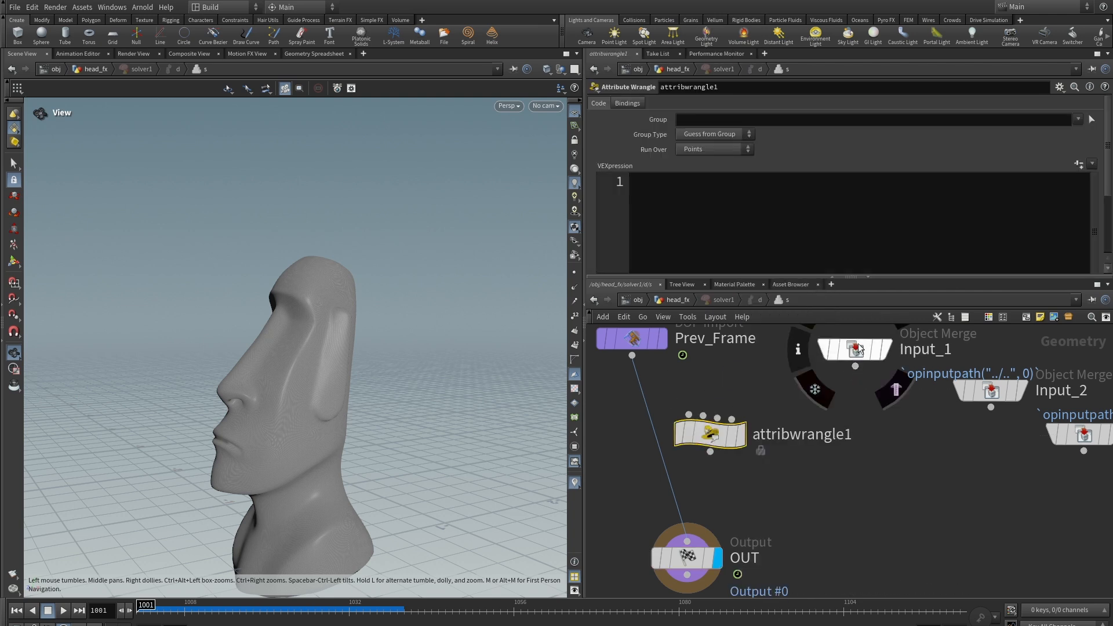
{"action": "left_click_drag", "start_coordinate": [855, 366], "coordinate": [689, 414]}
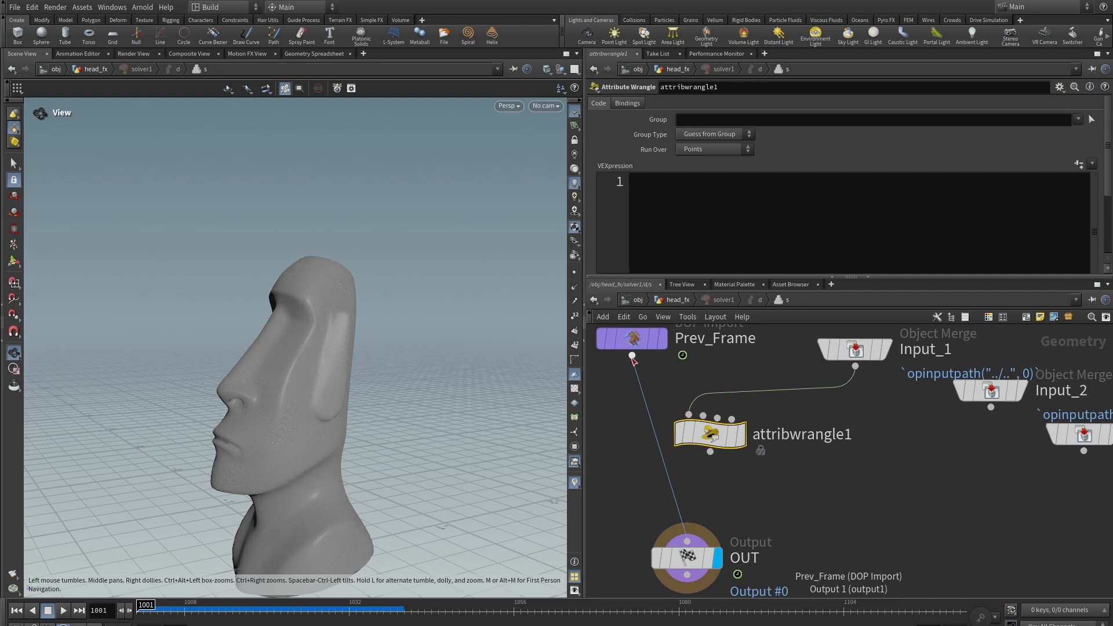
{"action": "left_click_drag", "start_coordinate": [632, 356], "coordinate": [687, 541]}
{"action": "mouse_move", "coordinate": [634, 344]}
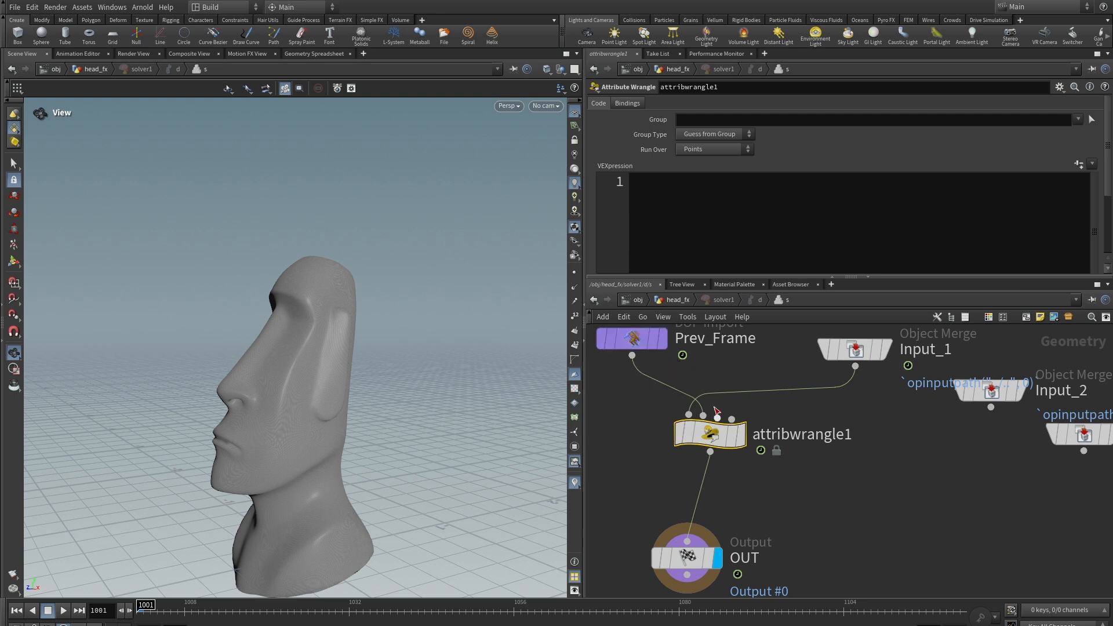
Read the second input's point colour in the wrangle with the VEX line vector cd = point(1,'Cd',i@ptnum);
{"action": "left_click", "coordinate": [651, 185]}
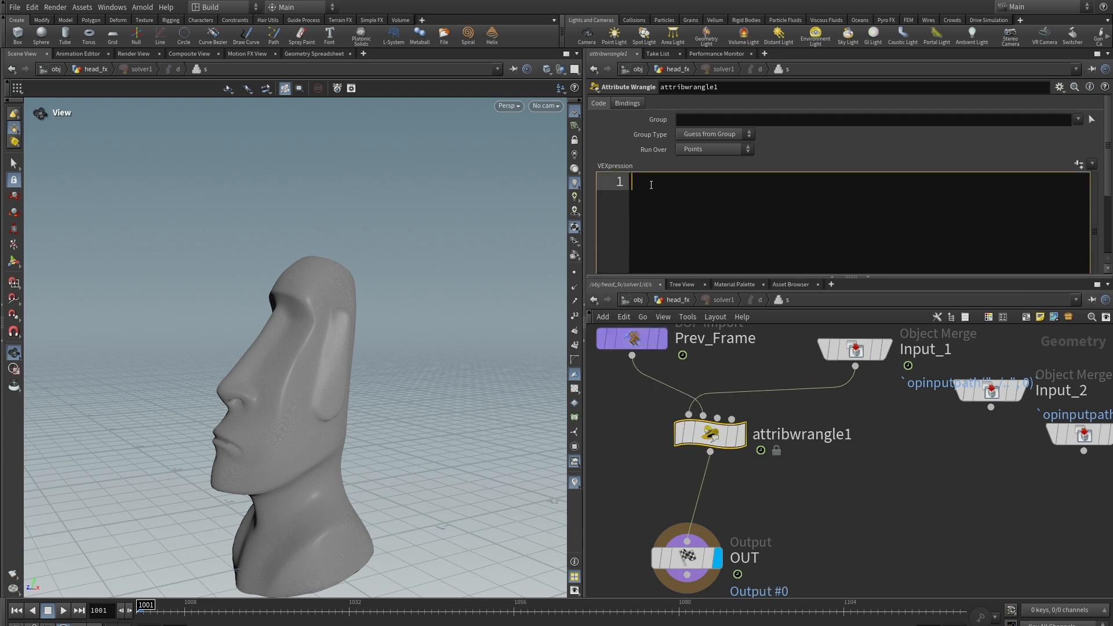
{"action": "type", "text": "vector cd = poin"}
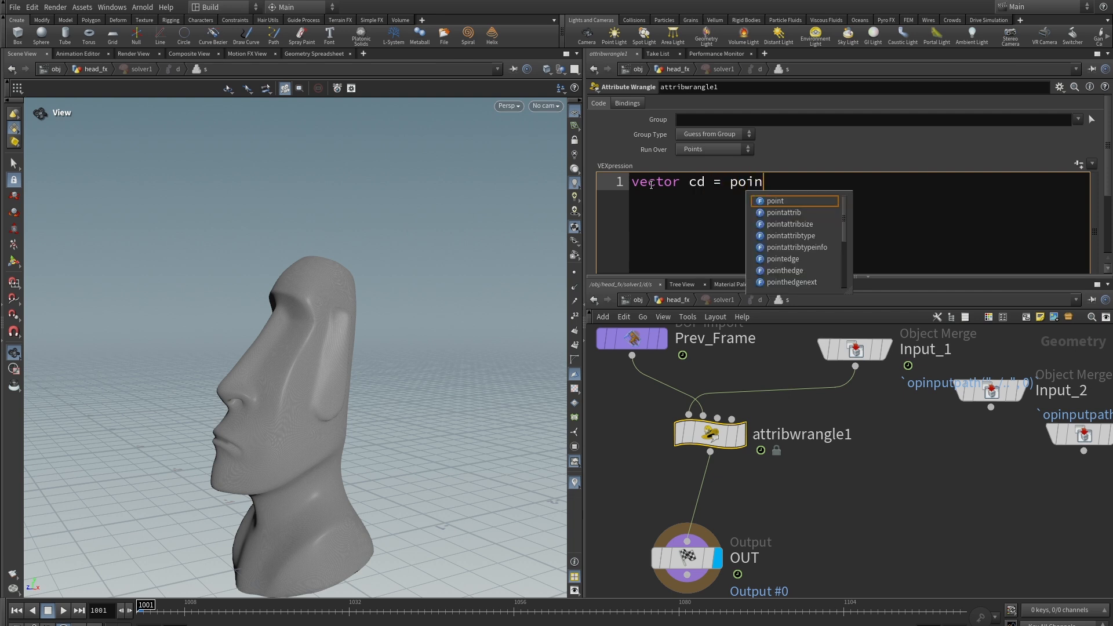
{"action": "type", "text": "t()"}
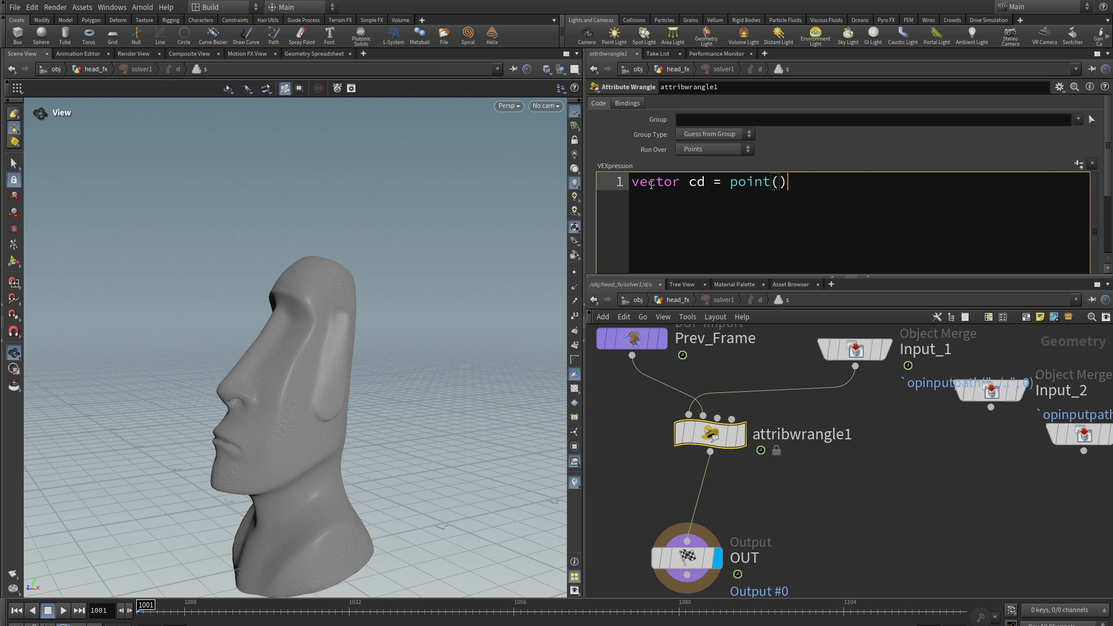
{"action": "key", "text": "Left"}
{"action": "type", "text": "1,"}
{"action": "type", "text": "''"}
{"action": "type", "text": "Cd"}
{"action": "key", "text": "Right"}
{"action": "type", "text": ",i@ptnum);"}
{"action": "key", "text": "Return"}
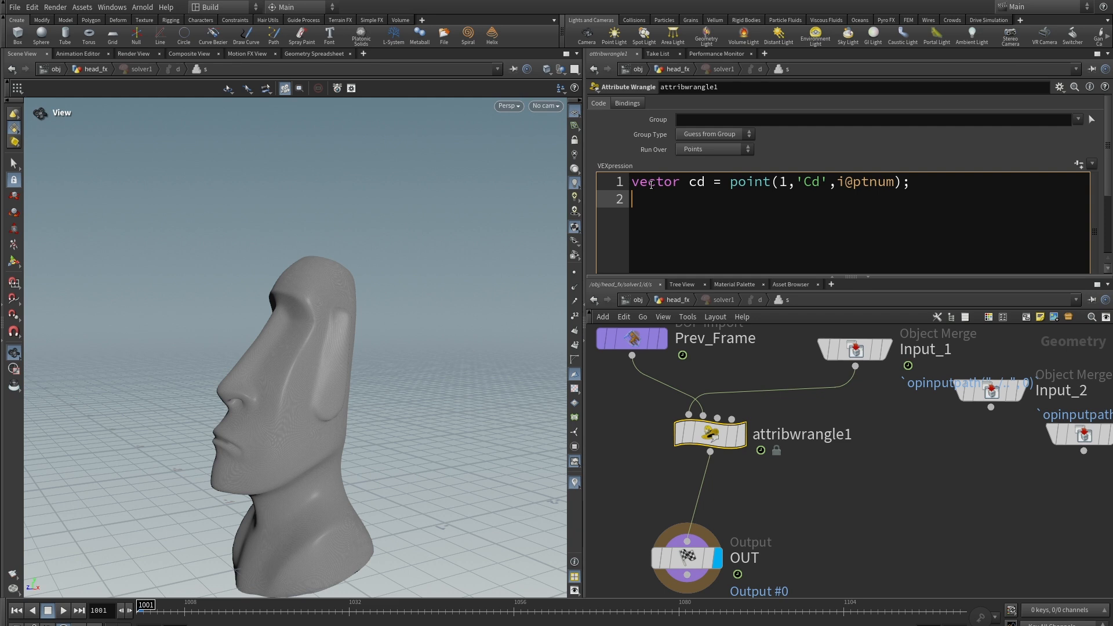
{"action": "key", "text": "Return"}
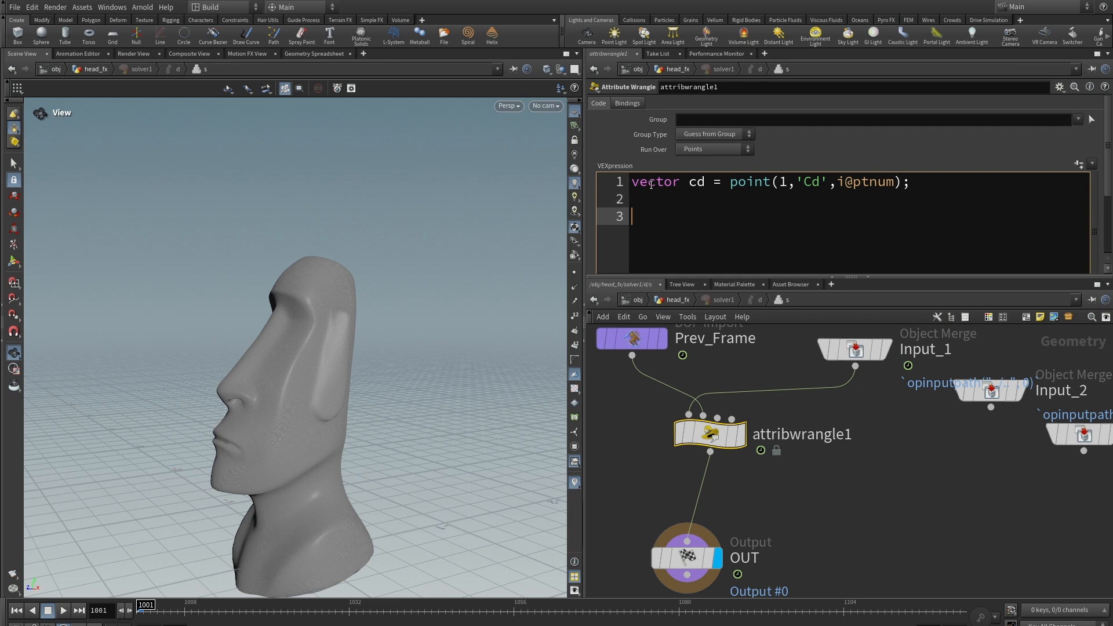
Keep the darker of the two colours by adding the VEX line v@Cd = min(cd,v@Cd);
{"action": "type", "text": "v@Cd = min()"}
{"action": "key", "text": "Left"}
{"action": "type", "text": "cd,v@Cd"}
{"action": "key", "text": "Right"}
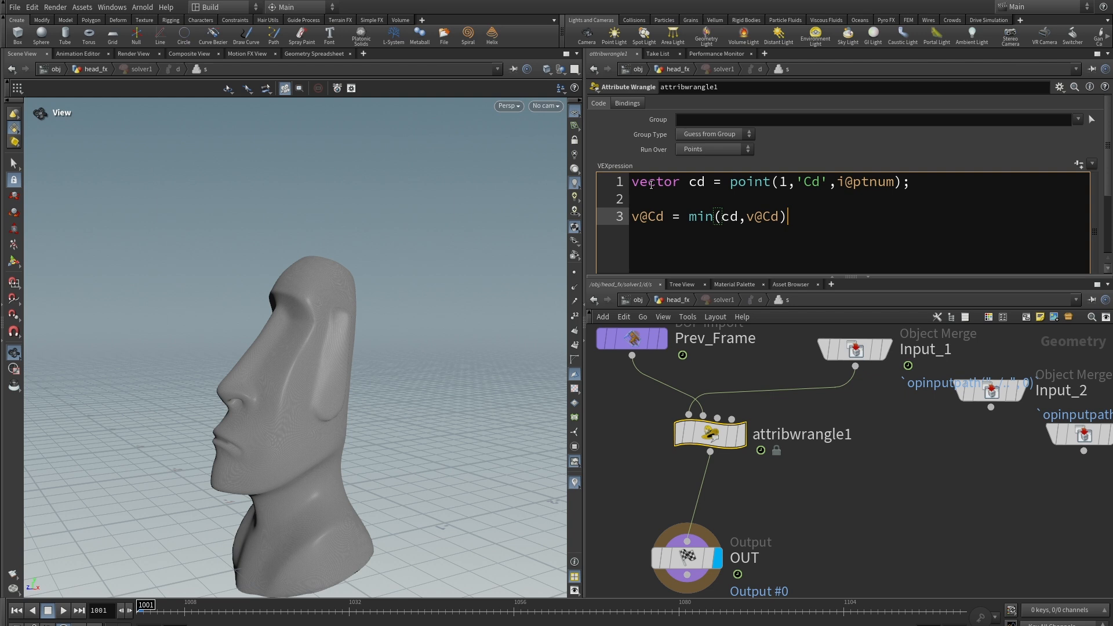
{"action": "type", "text": ";"}
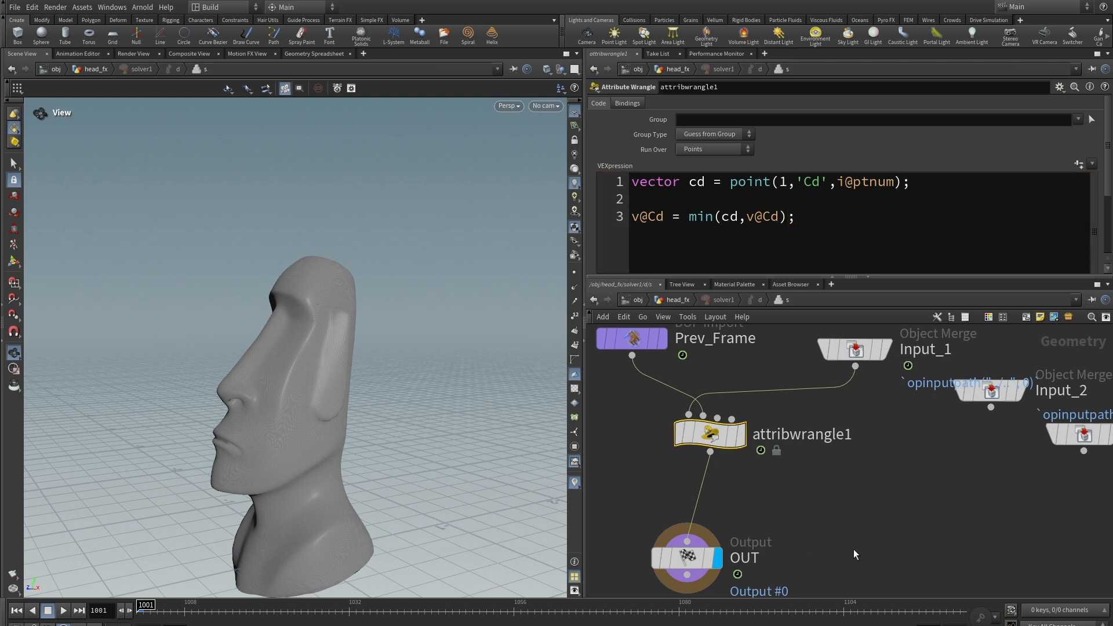
Go back up to head_fx, display solver1, play the simulation to check the wetmap, and return to the first frame
{"action": "scroll", "coordinate": [821, 525], "scroll_direction": "down", "scroll_amount": 4}
{"action": "middle_click_drag", "start_coordinate": [821, 525], "coordinate": [836, 482]}
{"action": "key", "text": "u"}
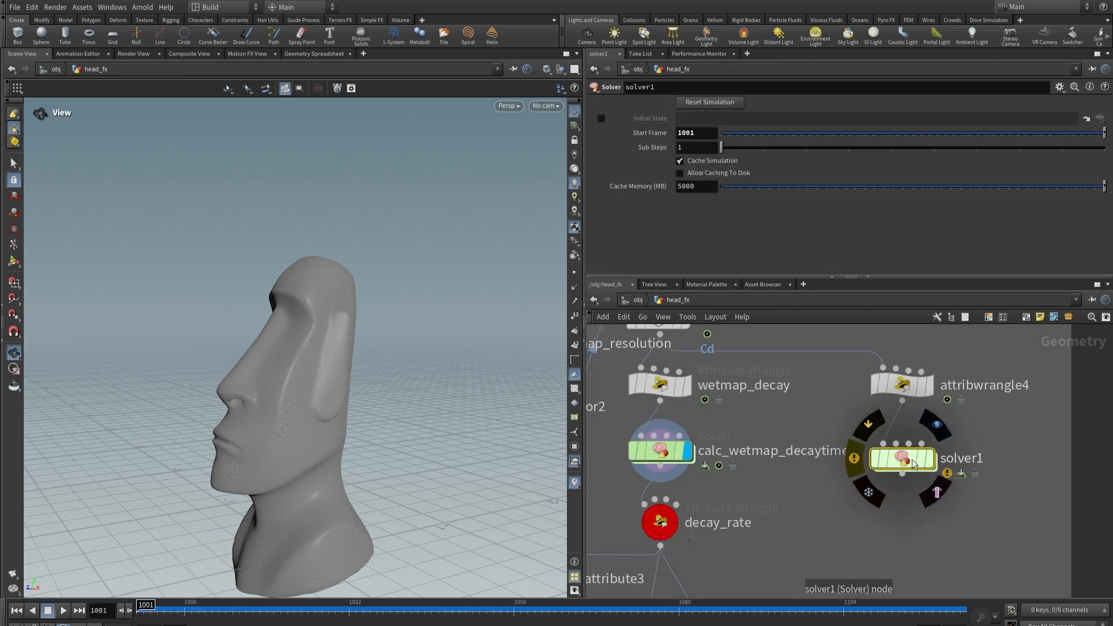
{"action": "left_click", "coordinate": [931, 458]}
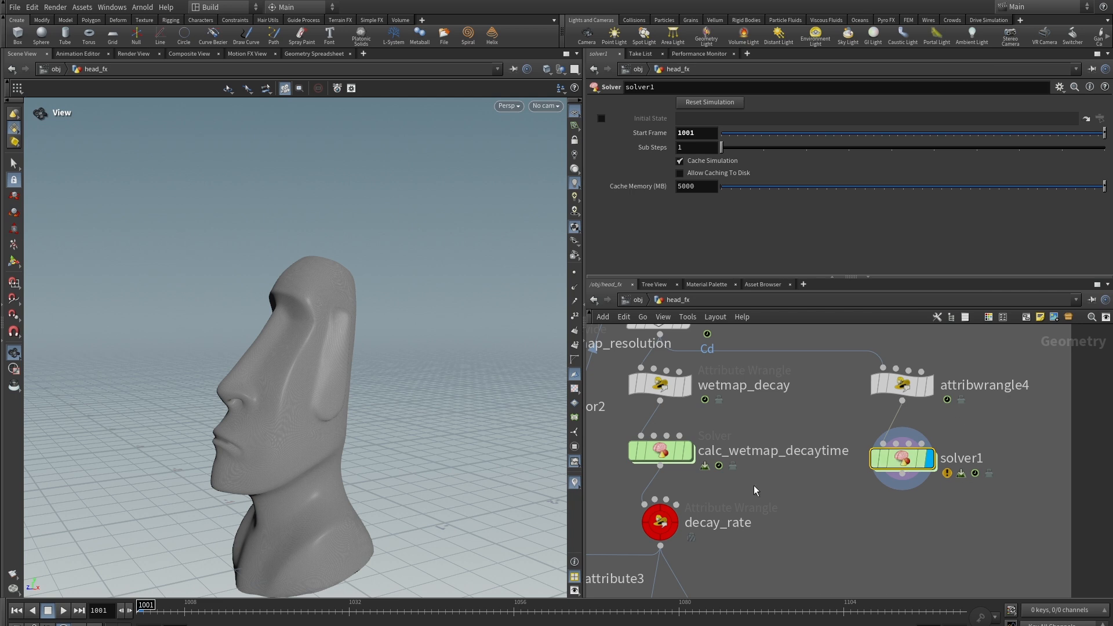
{"action": "left_click", "coordinate": [63, 610]}
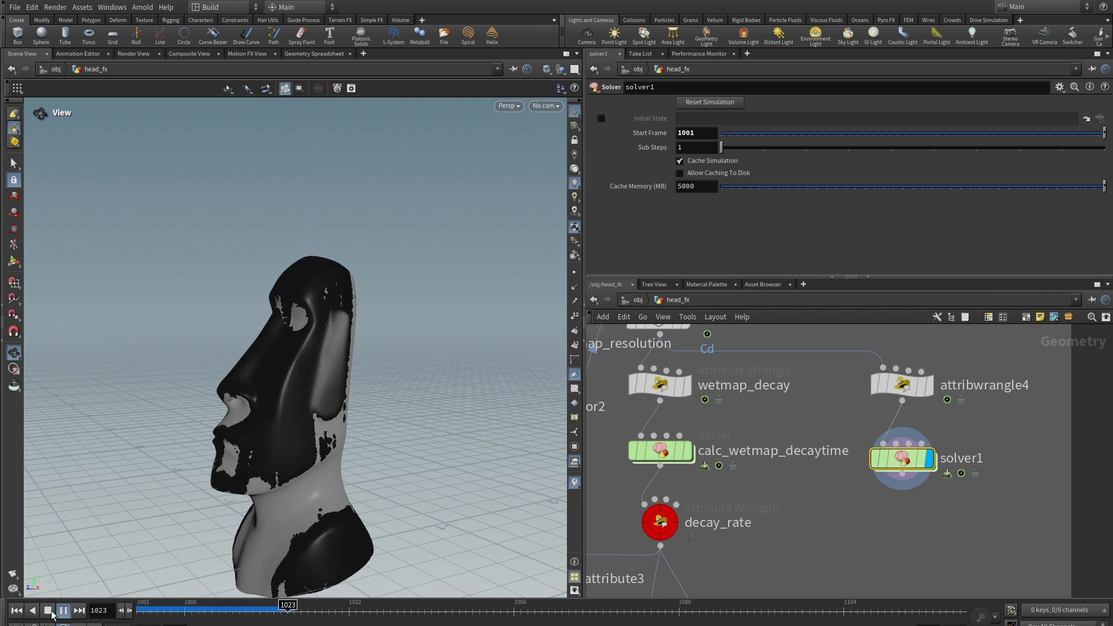
{"action": "left_click", "coordinate": [63, 610]}
{"action": "left_click", "coordinate": [15, 611]}
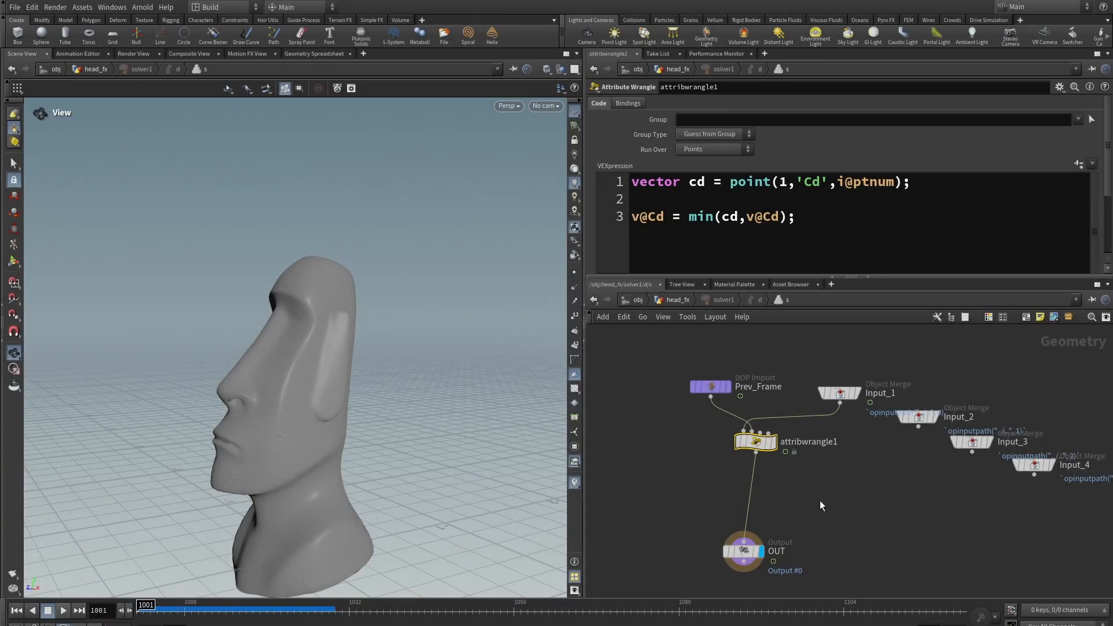
Add a second Attribute Wrangle below attribwrangle1 inside the solver network
{"action": "key", "text": "Tab"}
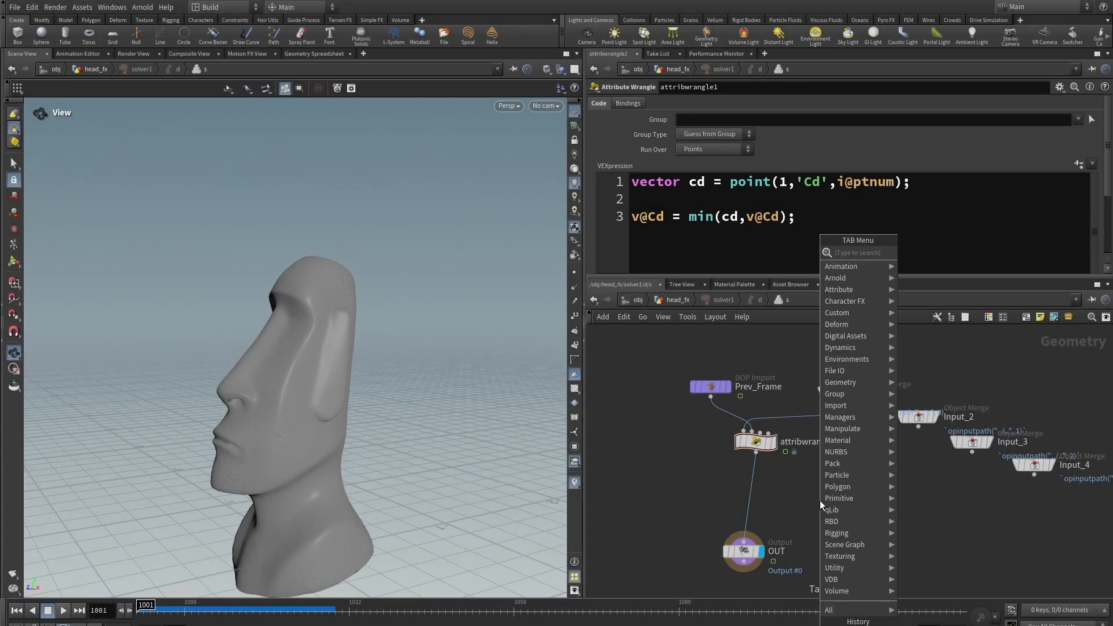
{"action": "type", "text": "wra"}
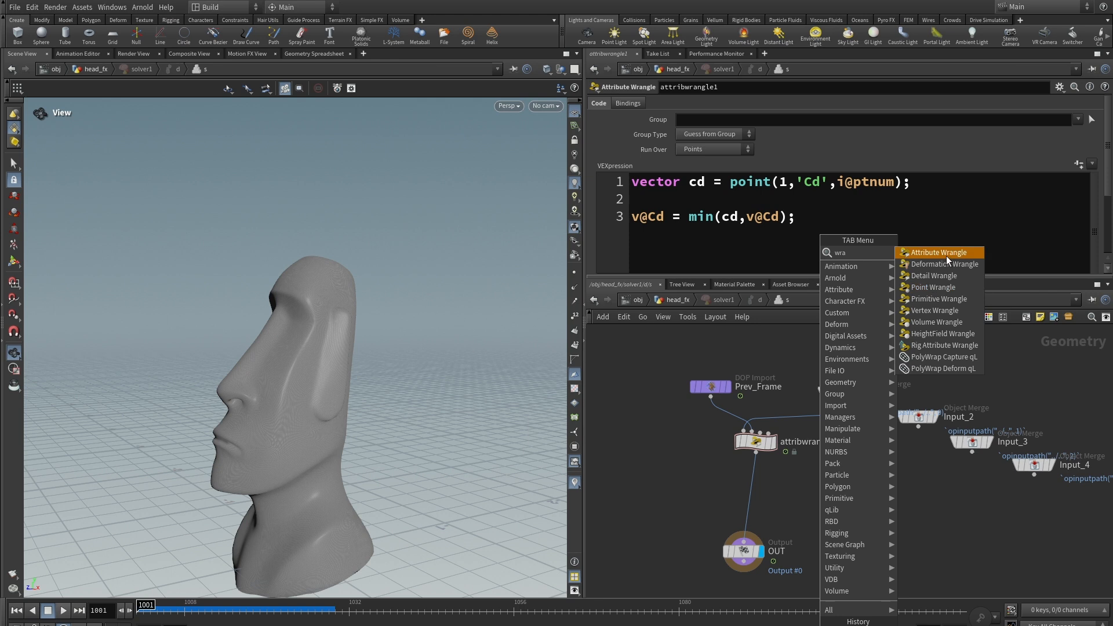
Insert a new Attribute Wrangle into the wire between attribwrangle1 and the OUT node
{"action": "left_click", "coordinate": [946, 256]}
{"action": "left_click", "coordinate": [760, 476]}
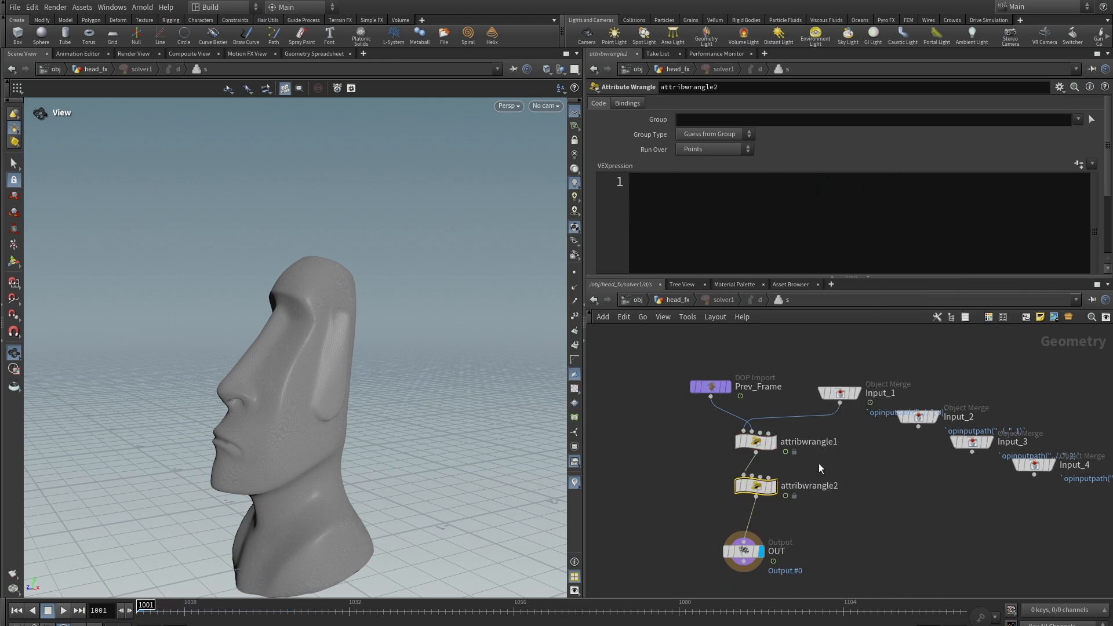
{"action": "scroll", "coordinate": [764, 452], "scroll_direction": "up", "scroll_amount": 3}
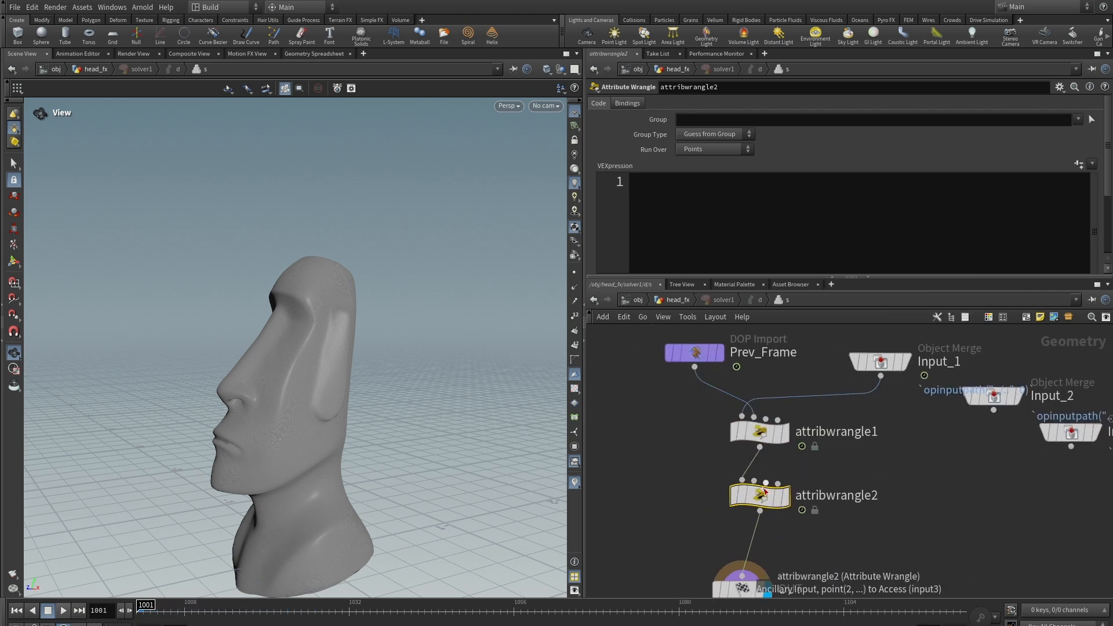
{"action": "left_click", "coordinate": [642, 181]}
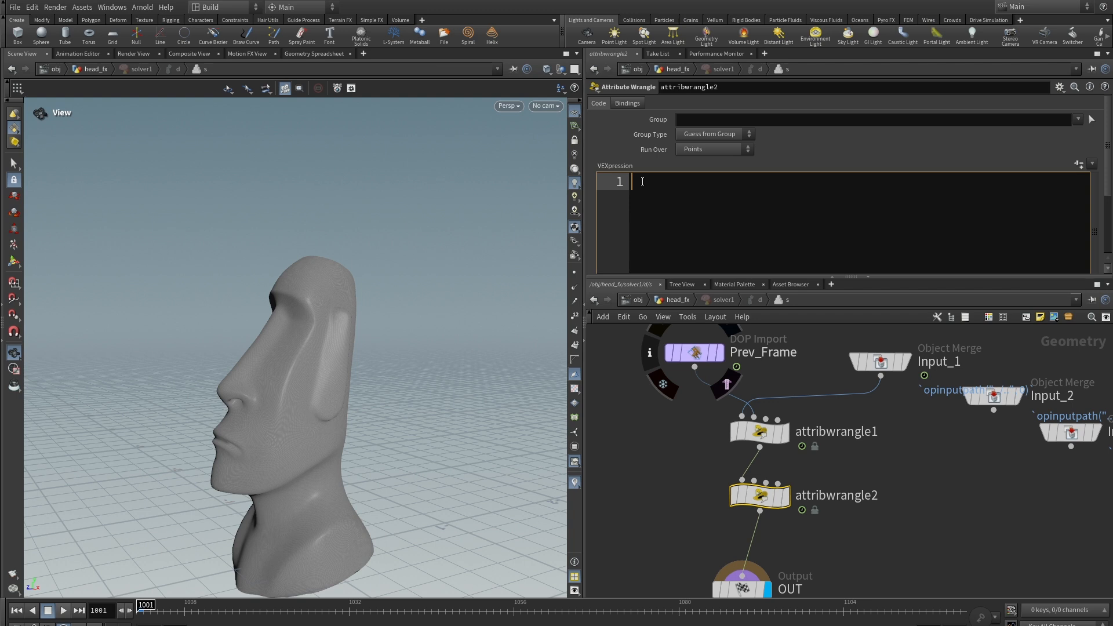
{"action": "type", "text": "if()v"}
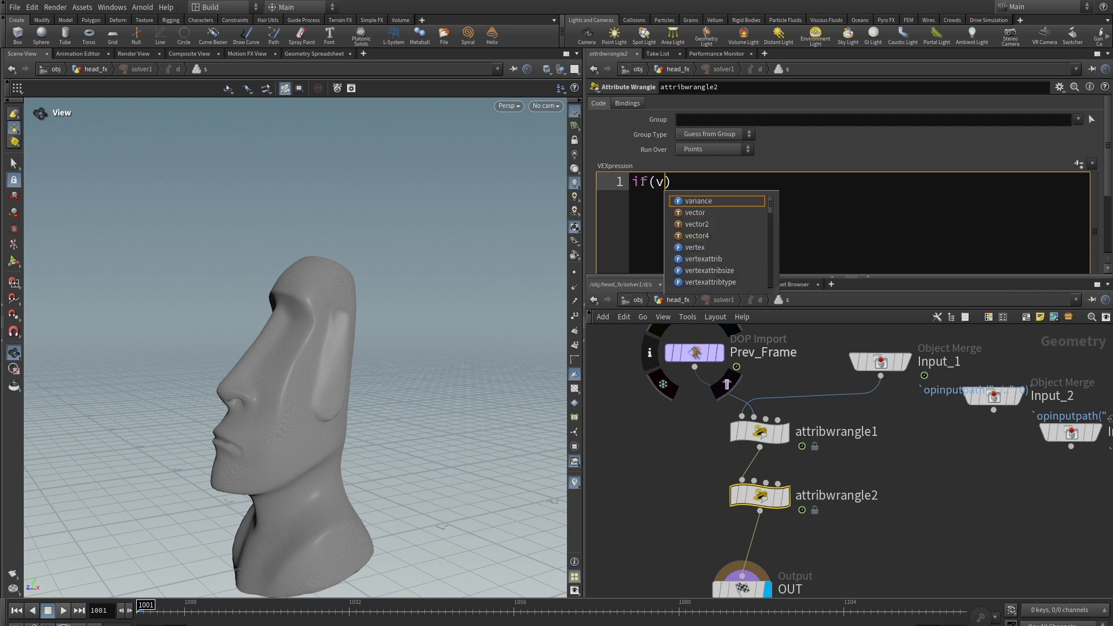
{"action": "type", "text": "@Cd."}
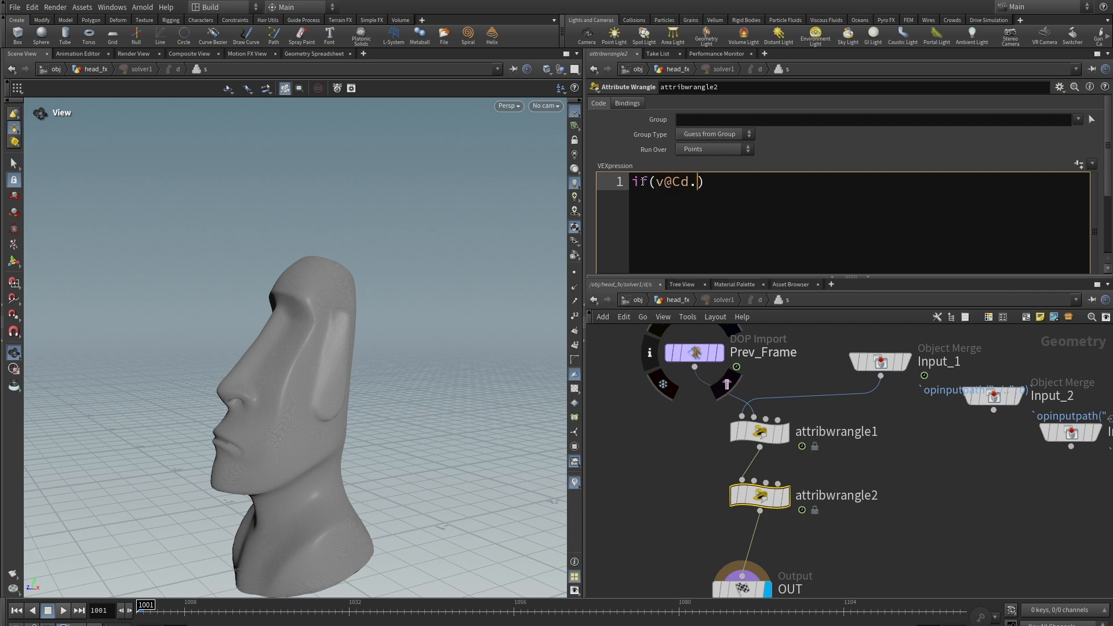
{"action": "type", "text": "r"}
{"action": "type", "text": "<"}
{"action": "type", "text": "chf*"}
{"action": "key", "text": "BackSpace"}
{"action": "type", "text": "('threshold"}
{"action": "key", "text": "Right"}
{"action": "key", "text": "Right"}
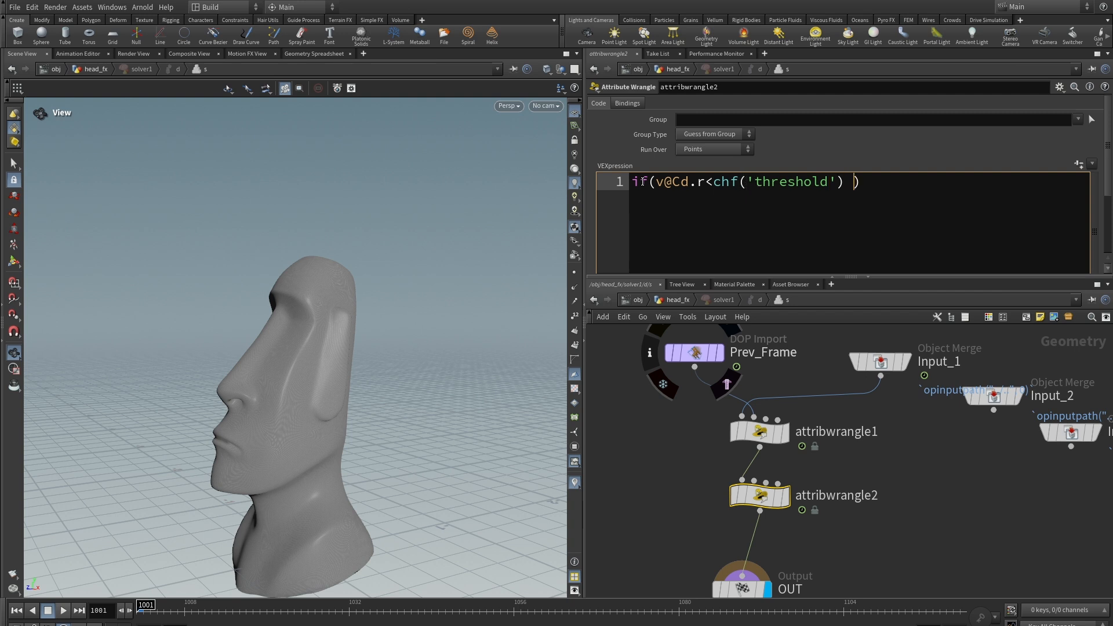
Extend the if condition with && i@activate==0 and make it set i@activate=1;
{"action": "type", "text": "&& i"}
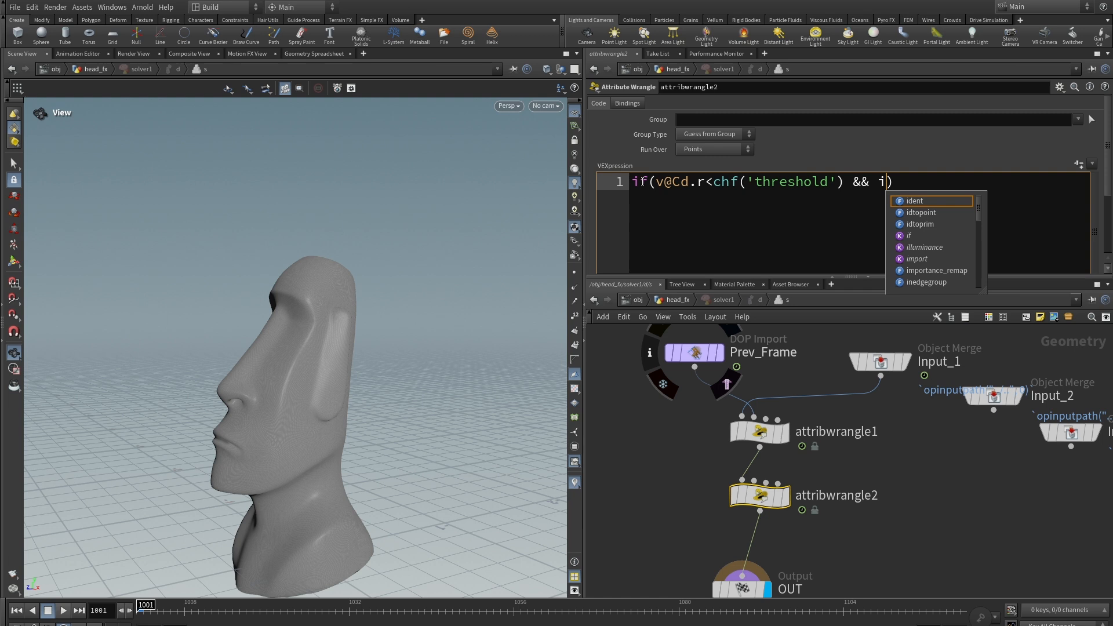
{"action": "type", "text": "@"}
{"action": "type", "text": "act"}
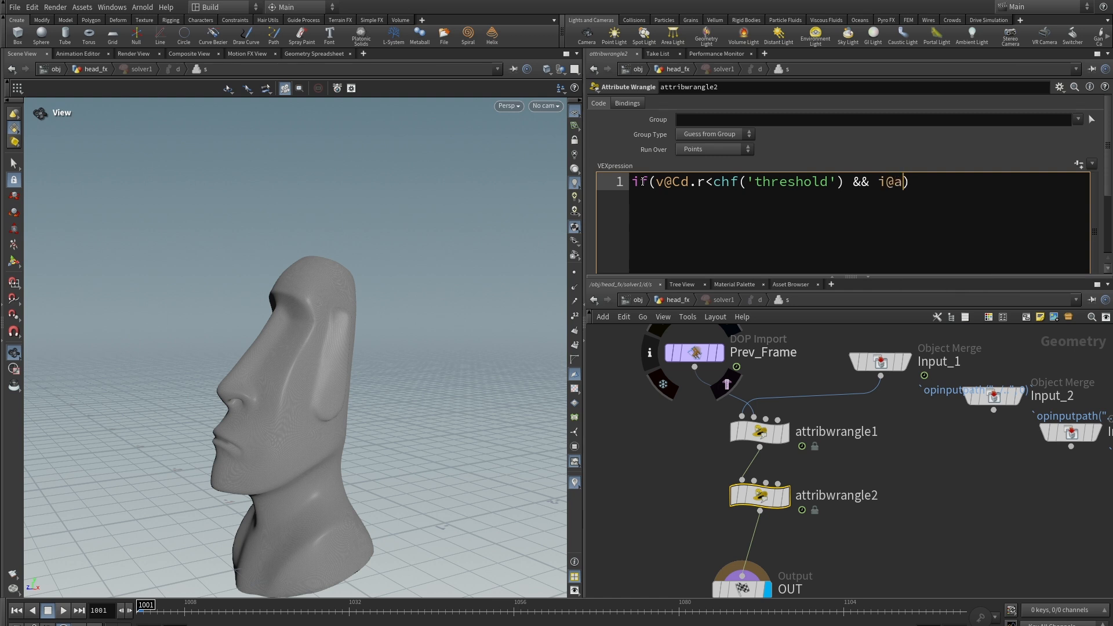
{"action": "type", "text": "ivate==0"}
{"action": "left_click_drag", "start_coordinate": [583, 128], "coordinate": [562, 128]}
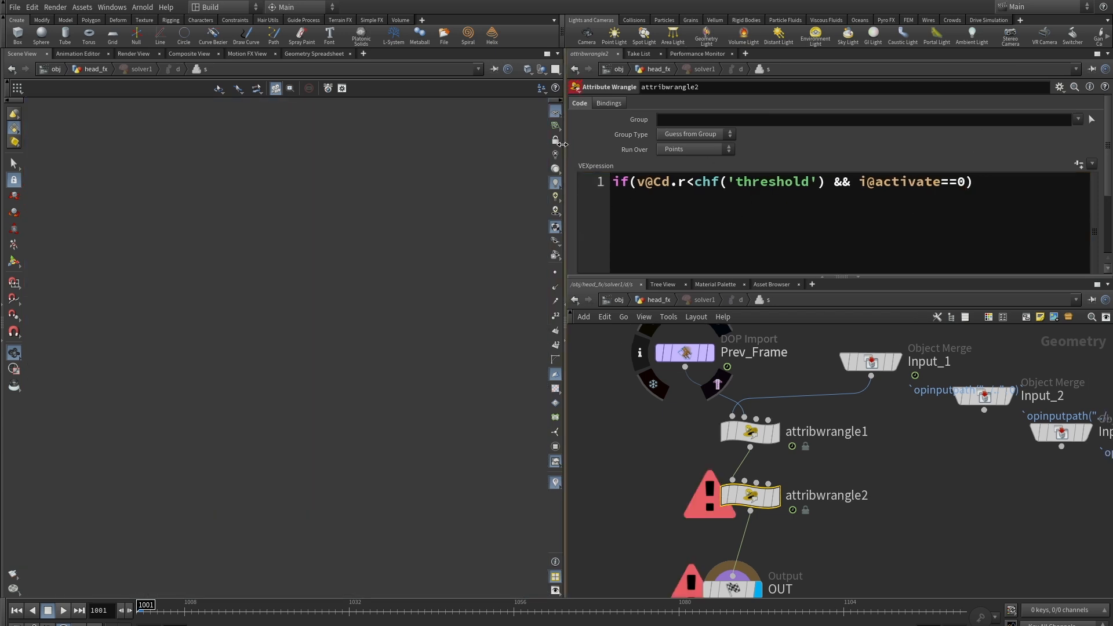
{"action": "left_click", "coordinate": [974, 182]}
{"action": "type", "text": "i@"}
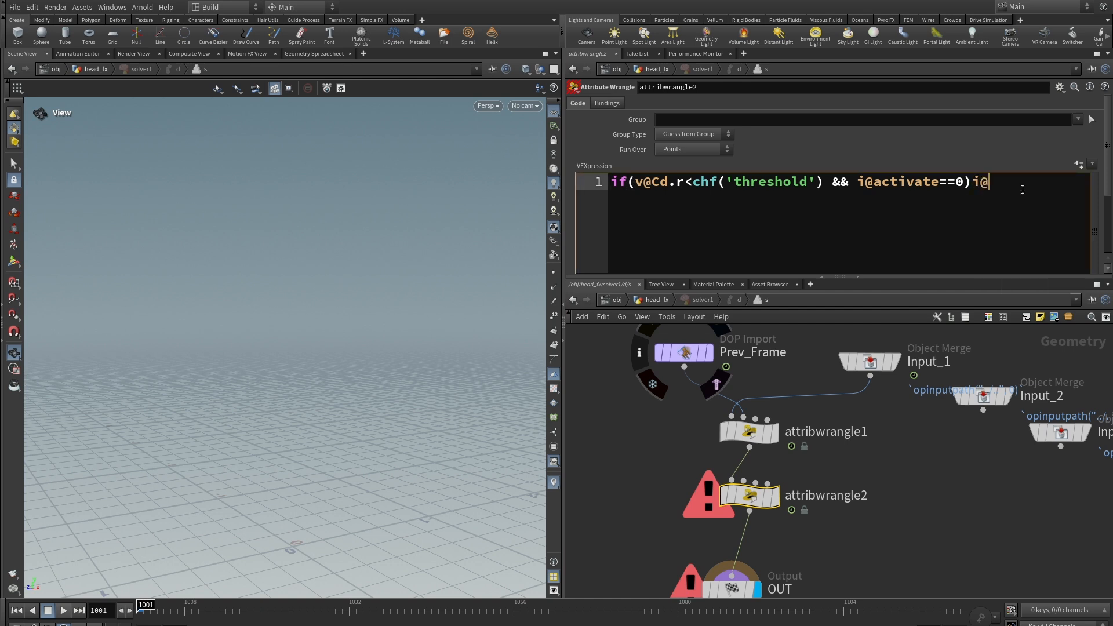
{"action": "type", "text": "activate=1;"}
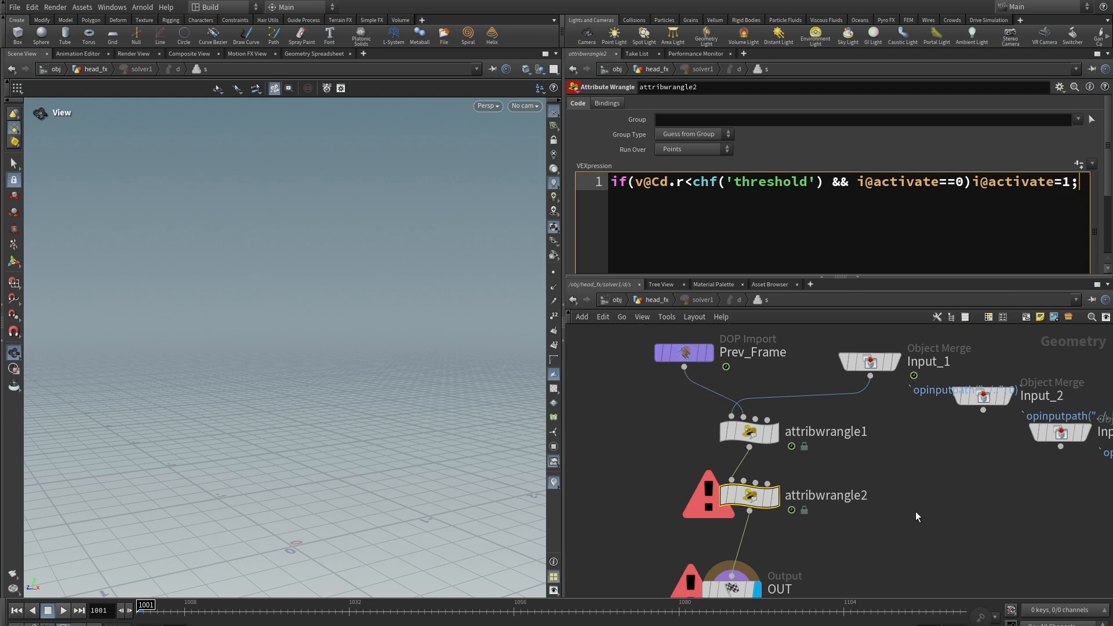
{"action": "scroll", "coordinate": [885, 496], "scroll_direction": "down", "scroll_amount": 3}
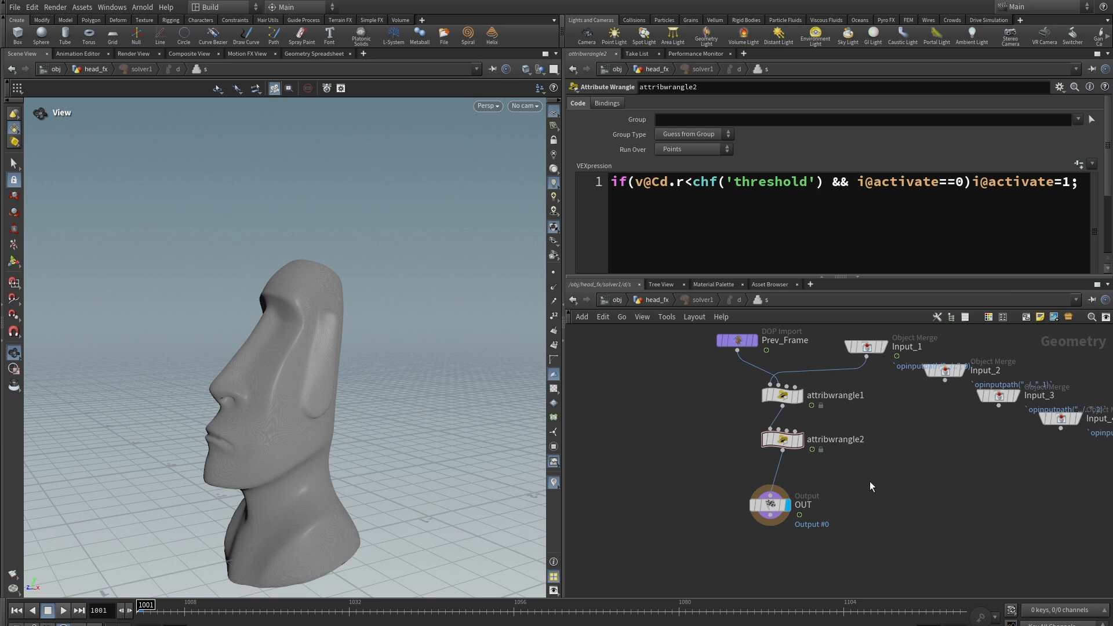
Return to the head_fx network and play the simulation while checking solver1's activate values in the Geometry Spreadsheet, then rewind
{"action": "key", "text": "u"}
{"action": "key", "text": "u"}
{"action": "key", "text": "u"}
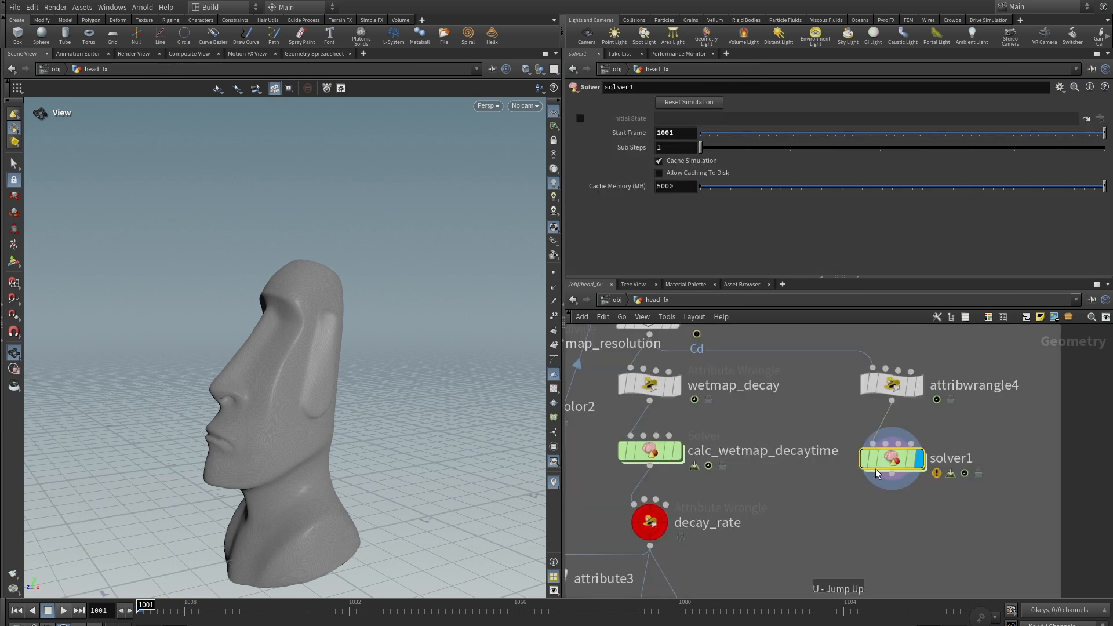
{"action": "left_click", "coordinate": [318, 54]}
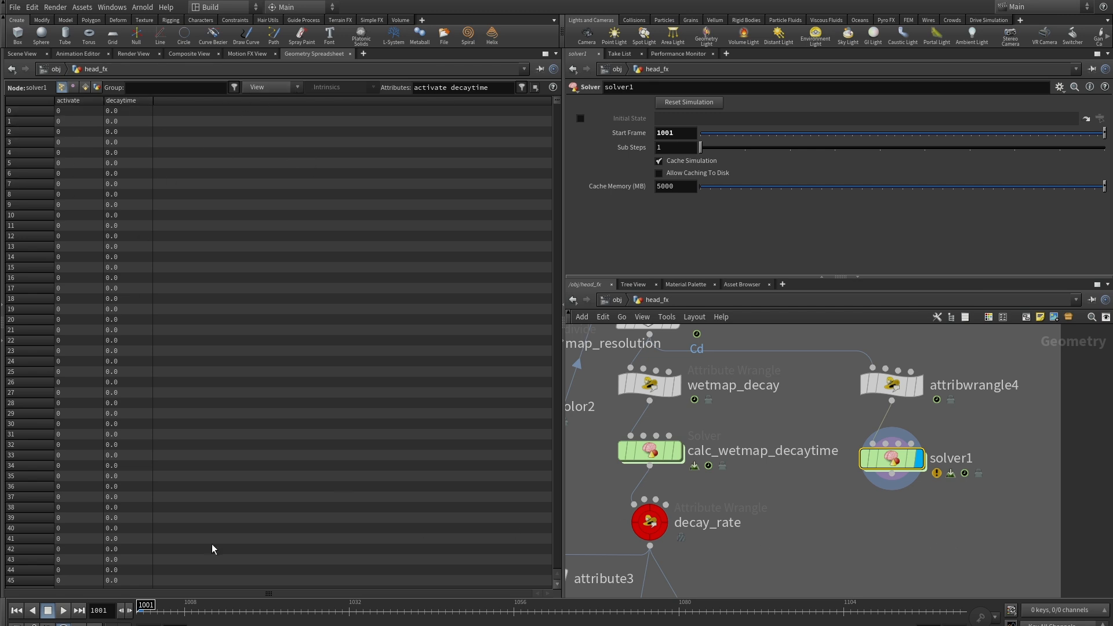
{"action": "left_click", "coordinate": [63, 610]}
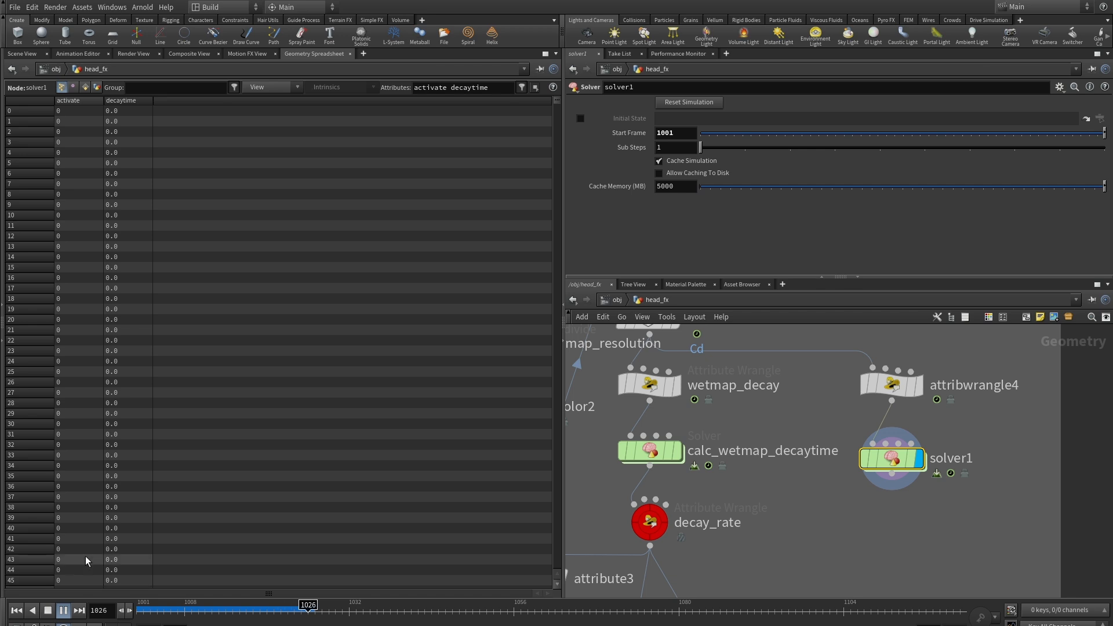
{"action": "left_click", "coordinate": [15, 611]}
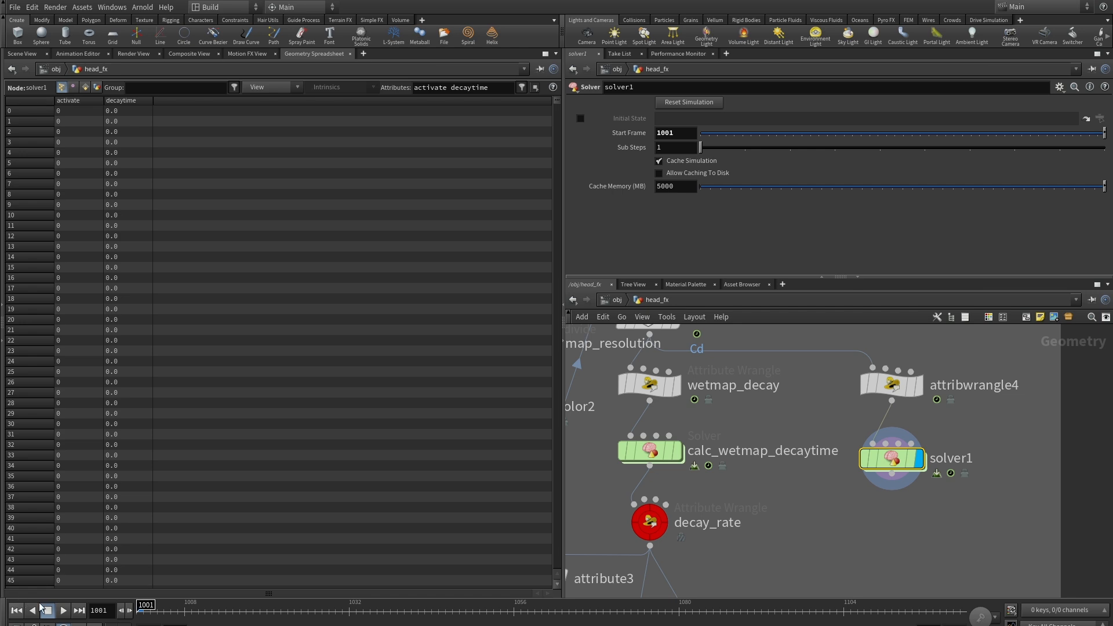
{"action": "left_click", "coordinate": [63, 612]}
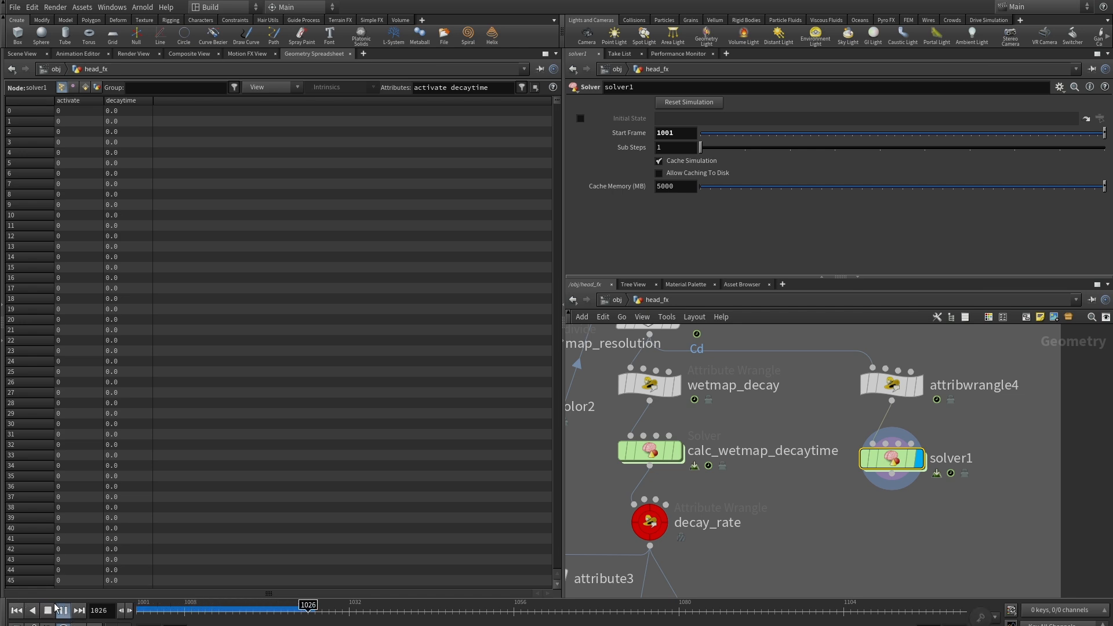
{"action": "left_click", "coordinate": [48, 610]}
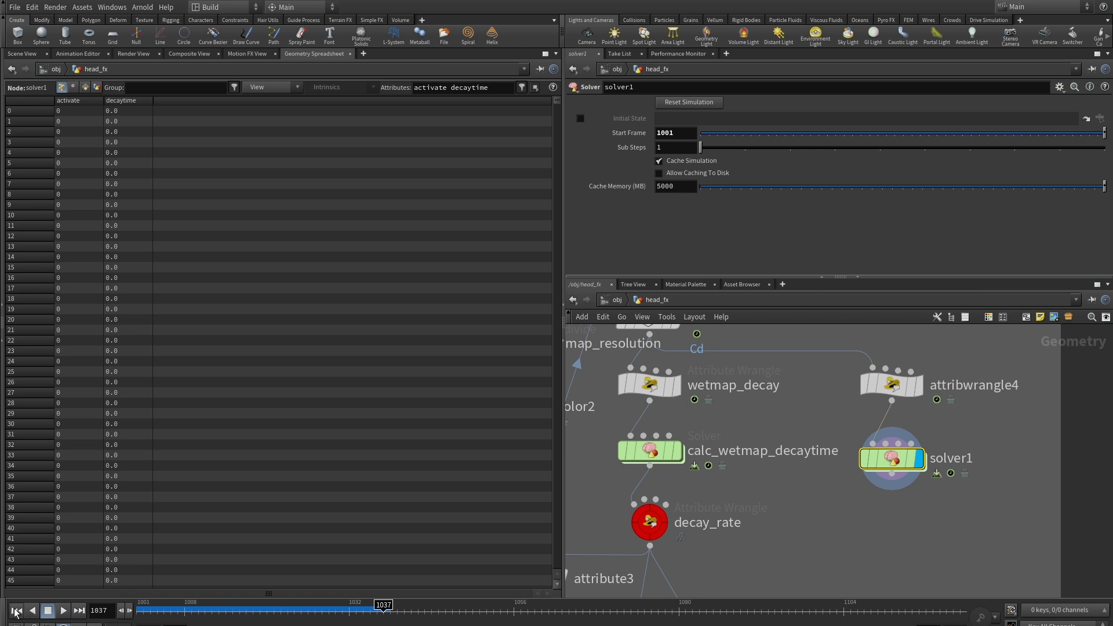
{"action": "left_click", "coordinate": [15, 610]}
Inside solver1, create the threshold parameter on attribwrangle2 from its code and set Threshold to 0.1
{"action": "double_click", "coordinate": [892, 458]}
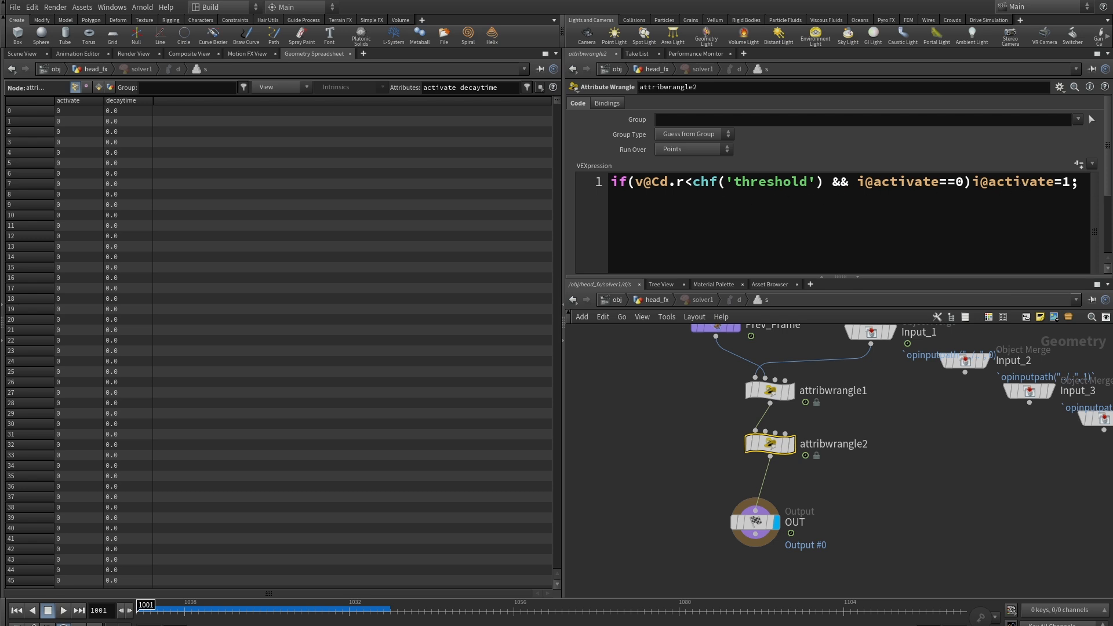
{"action": "left_click", "coordinate": [1079, 164]}
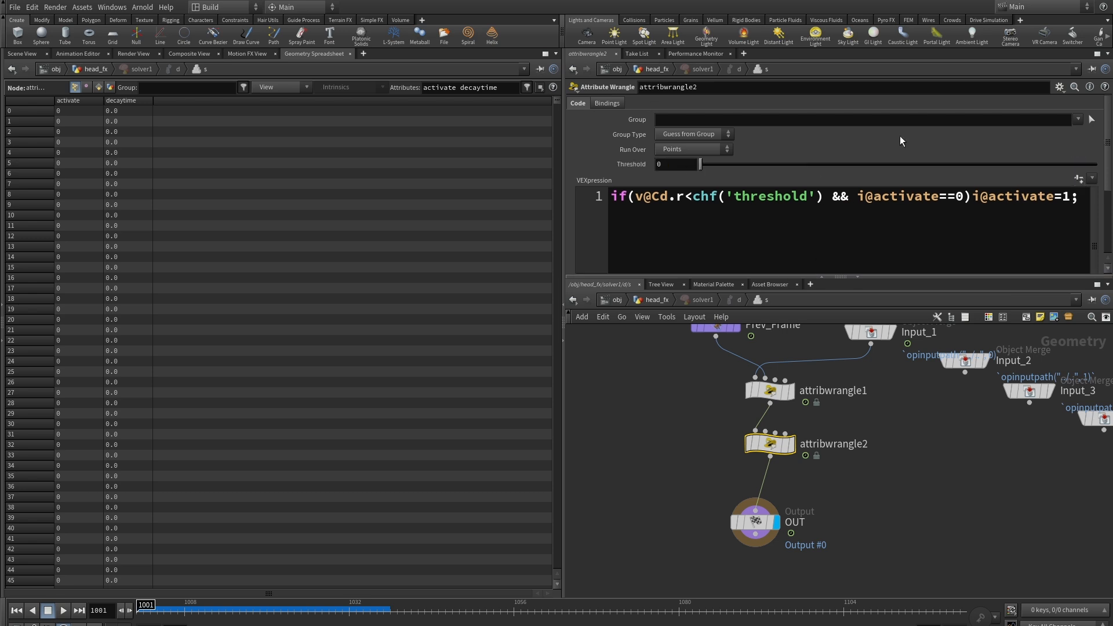
{"action": "left_click", "coordinate": [679, 161]}
{"action": "type", "text": "0.31"}
{"action": "key", "text": "BackSpace"}
{"action": "key", "text": "BackSpace"}
{"action": "type", "text": "1"}
{"action": "left_click", "coordinate": [593, 423]}
Go back to head_fx, replay the simulation to check the activate attribute per point, and rewind to the first frame
{"action": "key", "text": "u"}
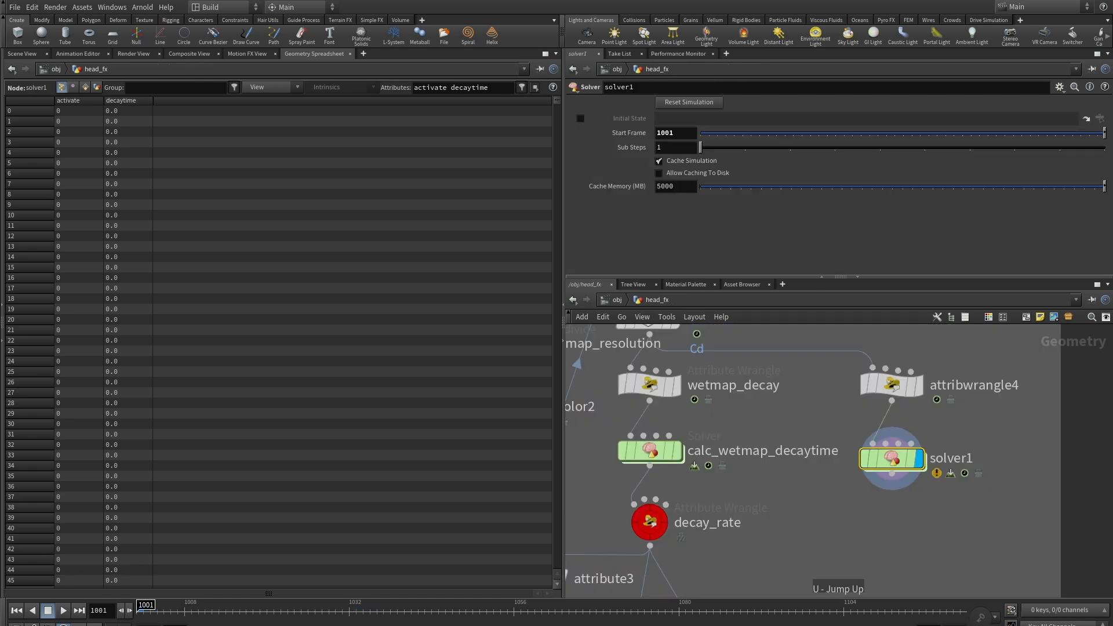
{"action": "left_click", "coordinate": [63, 610]}
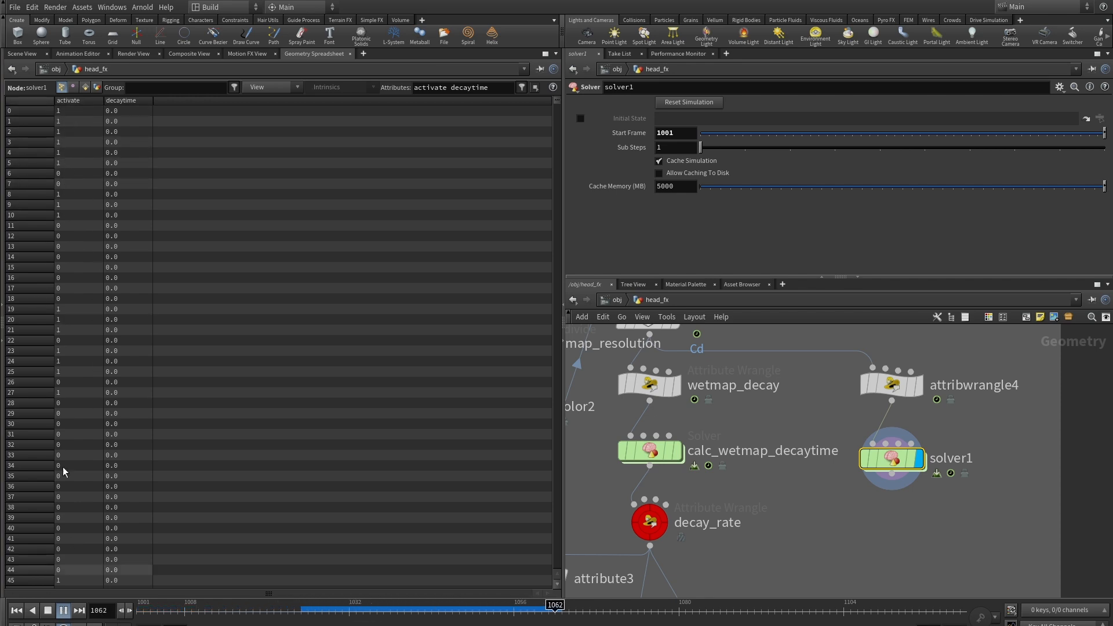
{"action": "left_click", "coordinate": [63, 610]}
{"action": "left_click", "coordinate": [17, 611]}
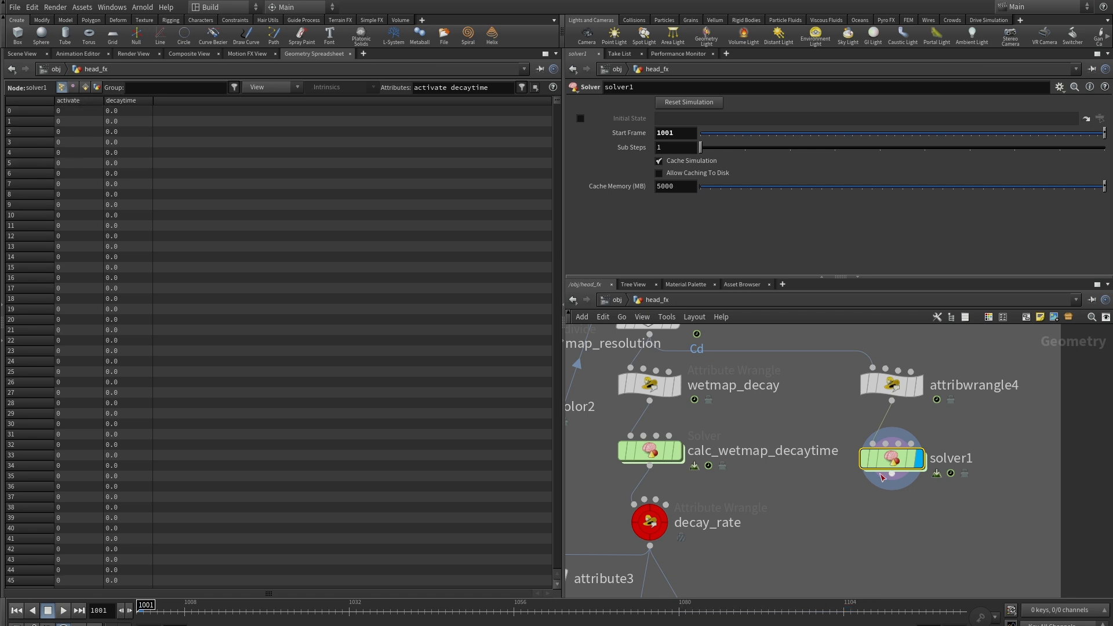
Inside solver1, insert an Attribute Wrangle between attribwrangle2 and OUT, and connect Prev_Frame to its second input
{"action": "scroll", "coordinate": [960, 516], "scroll_direction": "down", "scroll_amount": 2}
{"action": "middle_click_drag", "start_coordinate": [967, 515], "coordinate": [952, 465]}
{"action": "scroll", "coordinate": [932, 497], "scroll_direction": "up", "scroll_amount": 2}
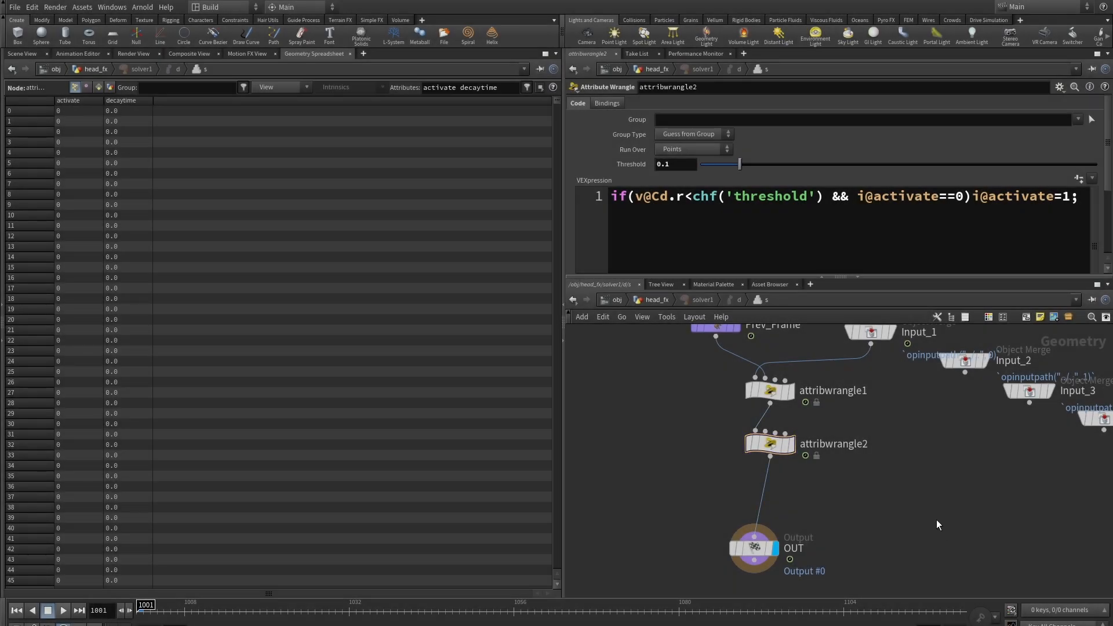
{"action": "key", "text": "Tab"}
{"action": "type", "text": "wr"}
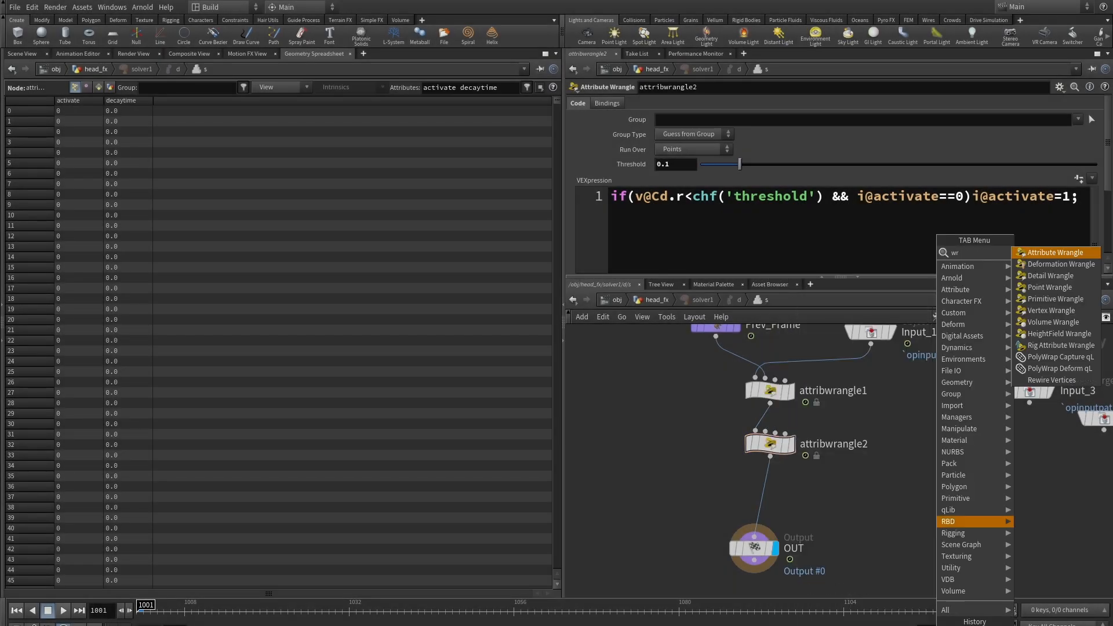
{"action": "left_click", "coordinate": [1053, 253]}
{"action": "left_click", "coordinate": [771, 491]}
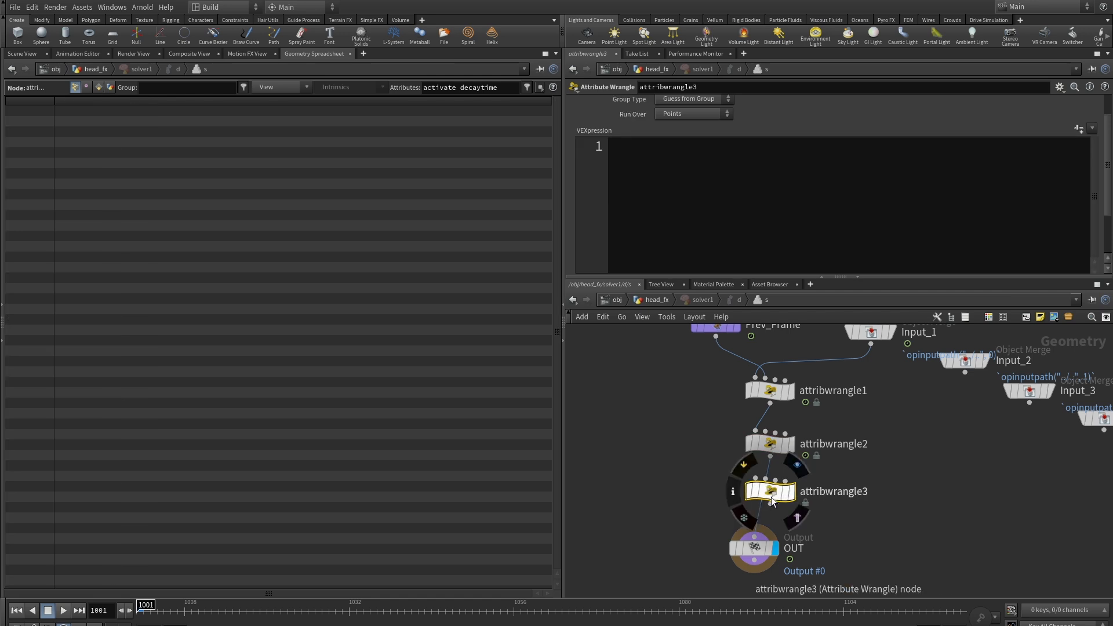
{"action": "middle_click_drag", "start_coordinate": [883, 464], "coordinate": [893, 491]}
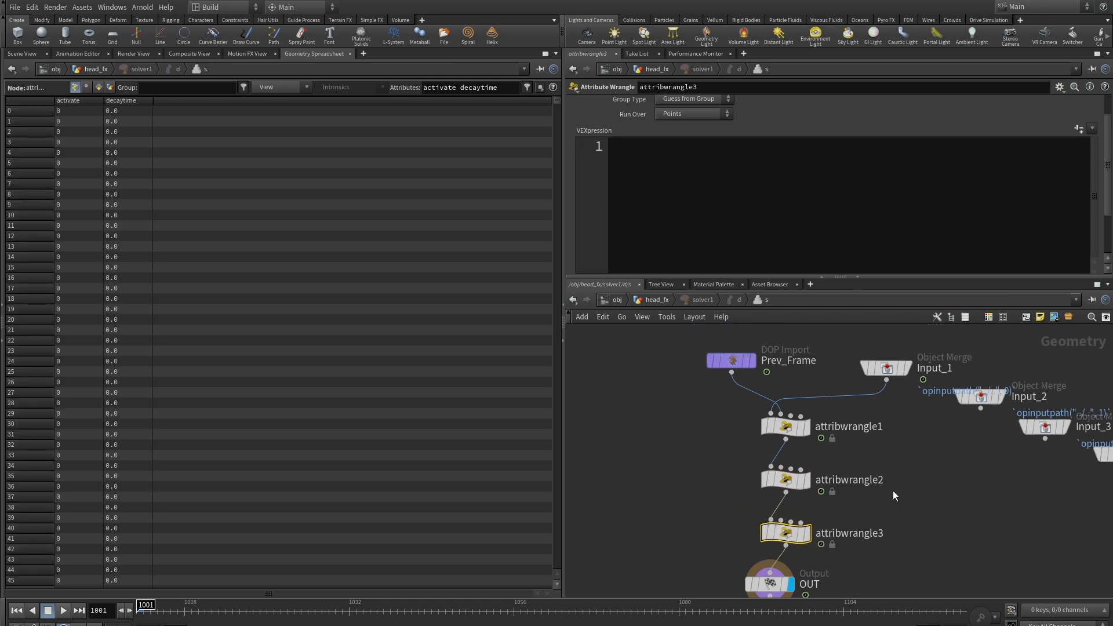
{"action": "left_click_drag", "start_coordinate": [731, 373], "coordinate": [786, 539]}
In attribwrangle3, write a first code line reading the previous frame's decay time: float prev_decaytime = point(1,'decaytime',i@ptnum);
{"action": "left_click", "coordinate": [625, 146]}
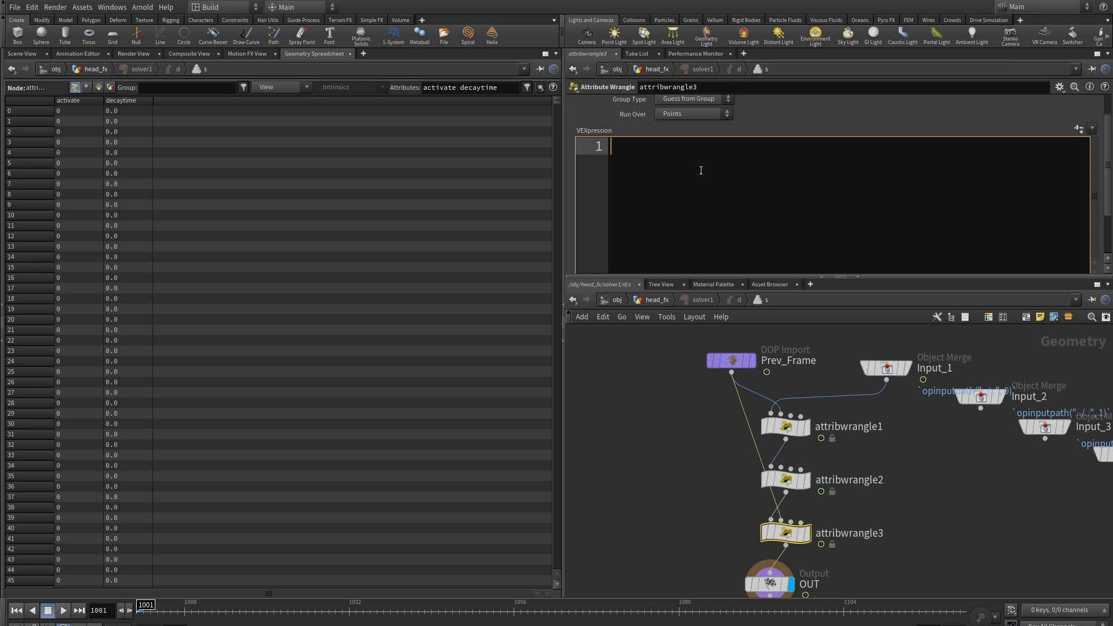
{"action": "type", "text": "float de"}
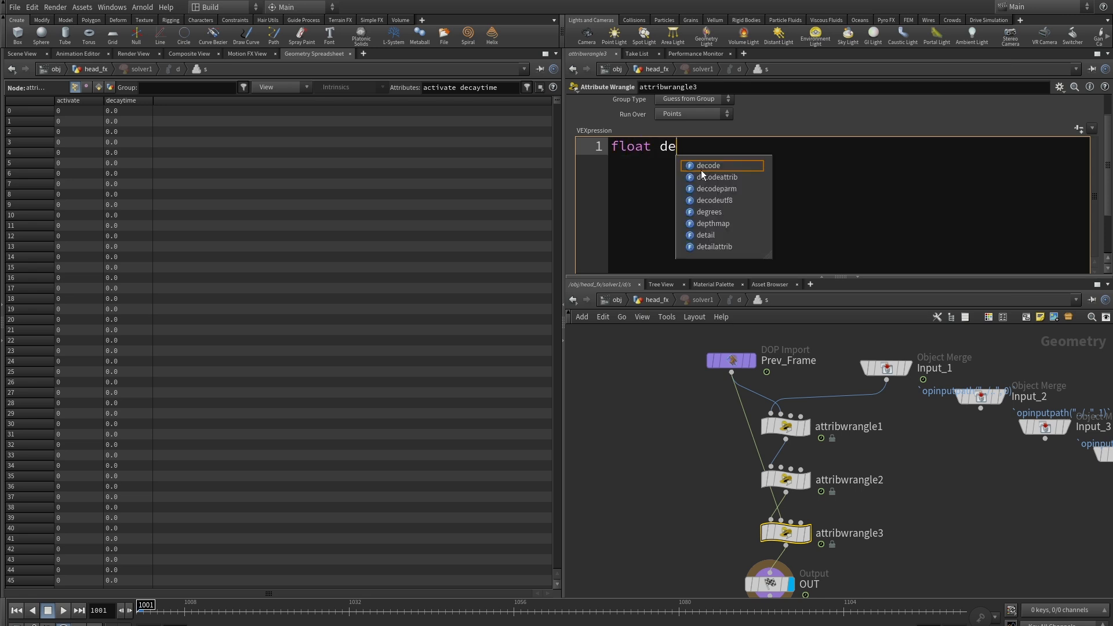
{"action": "type", "text": "ca"}
{"action": "key", "text": "BackSpace"}
{"action": "key", "text": "BackSpace"}
{"action": "key", "text": "BackSpace"}
{"action": "key", "text": "BackSpace"}
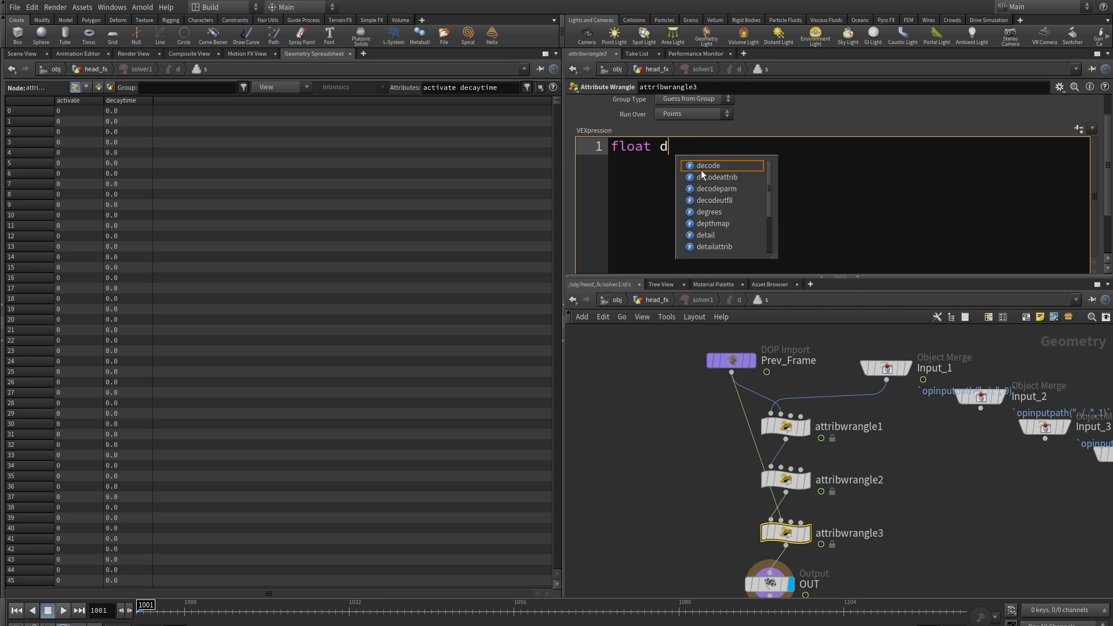
{"action": "type", "text": "prev"}
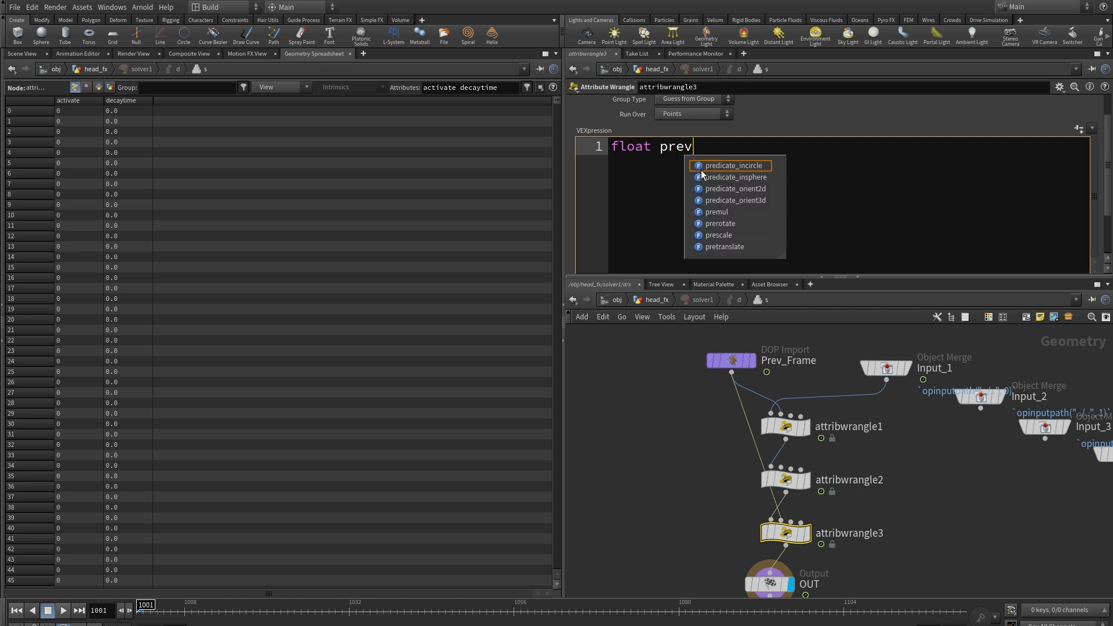
{"action": "type", "text": "_de"}
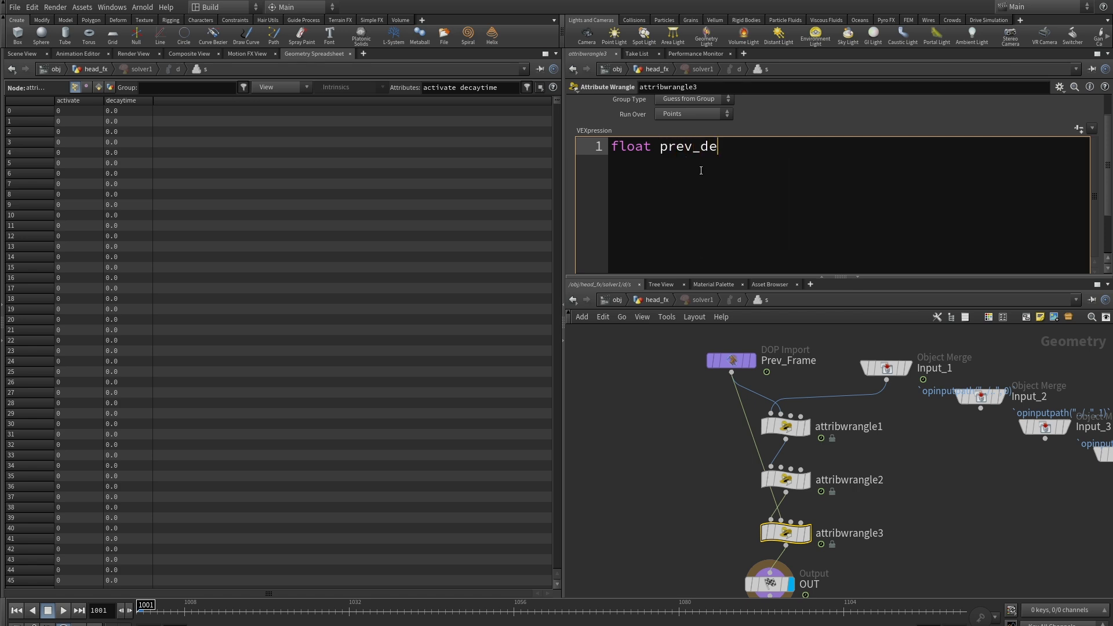
{"action": "type", "text": "caytime = point"}
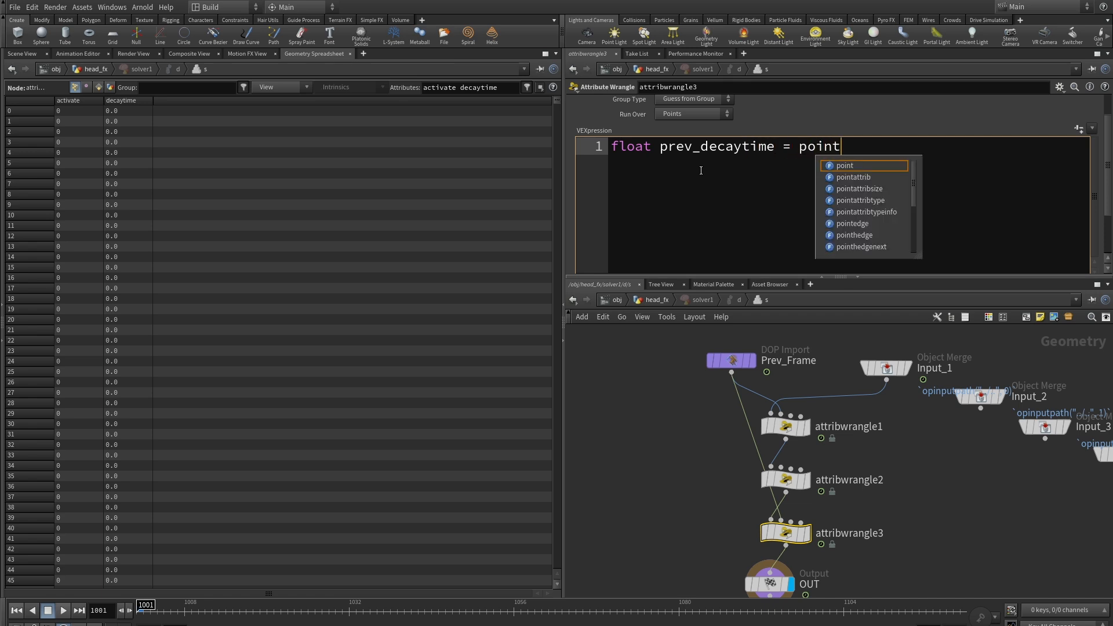
{"action": "type", "text": "(1,)"}
{"action": "key", "text": "Left"}
{"action": "type", "text": "1,"}
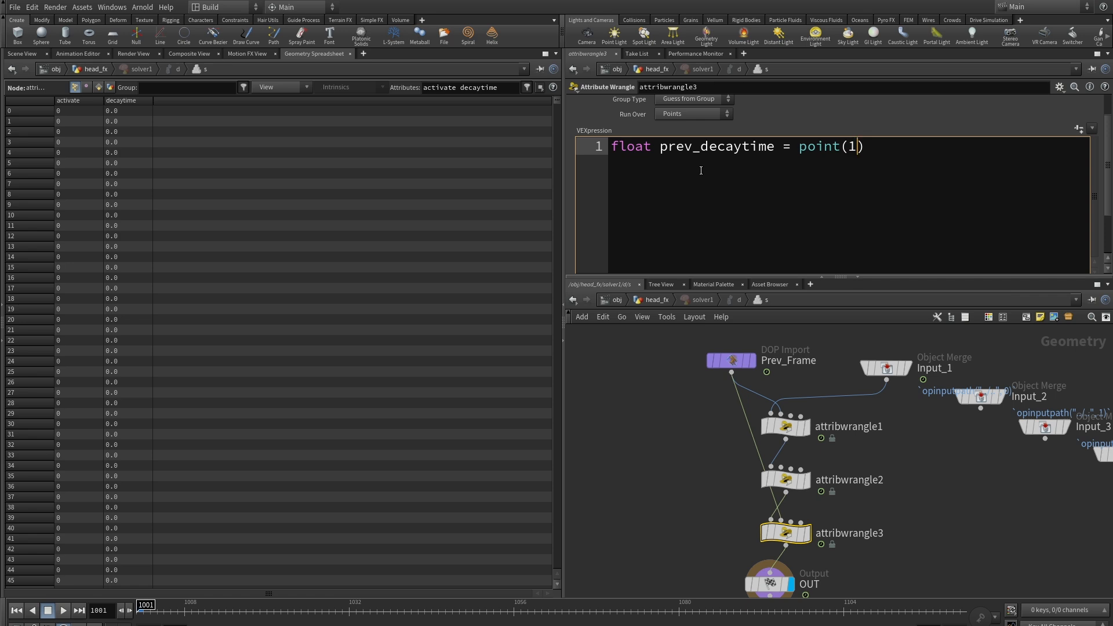
{"action": "type", "text": "'decaytime',i2"}
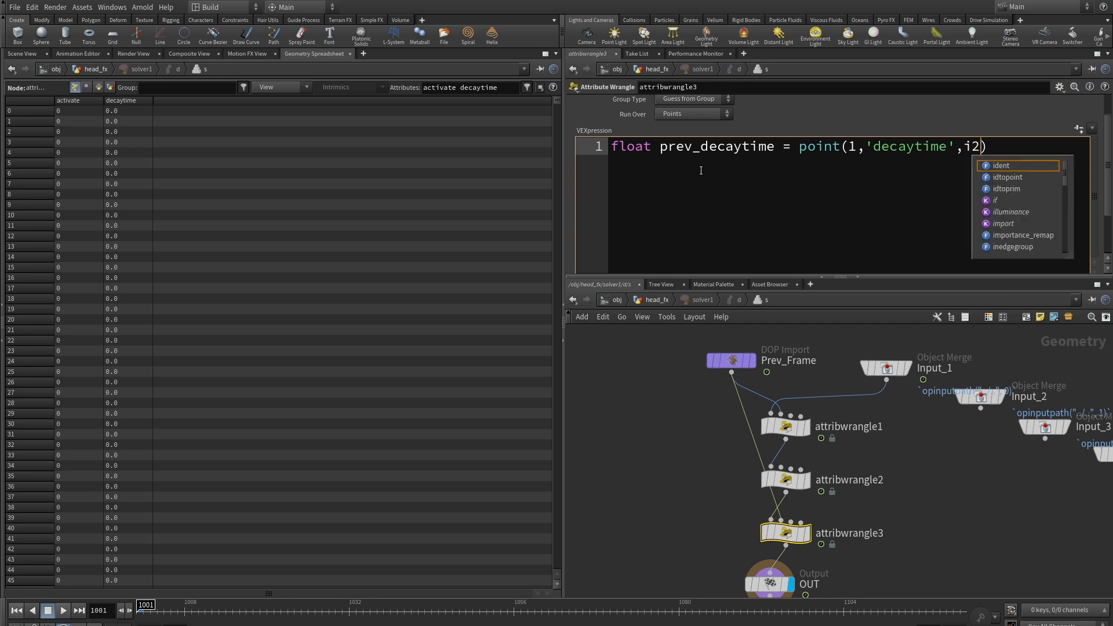
{"action": "key", "text": "BackSpace"}
{"action": "type", "text": "@"}
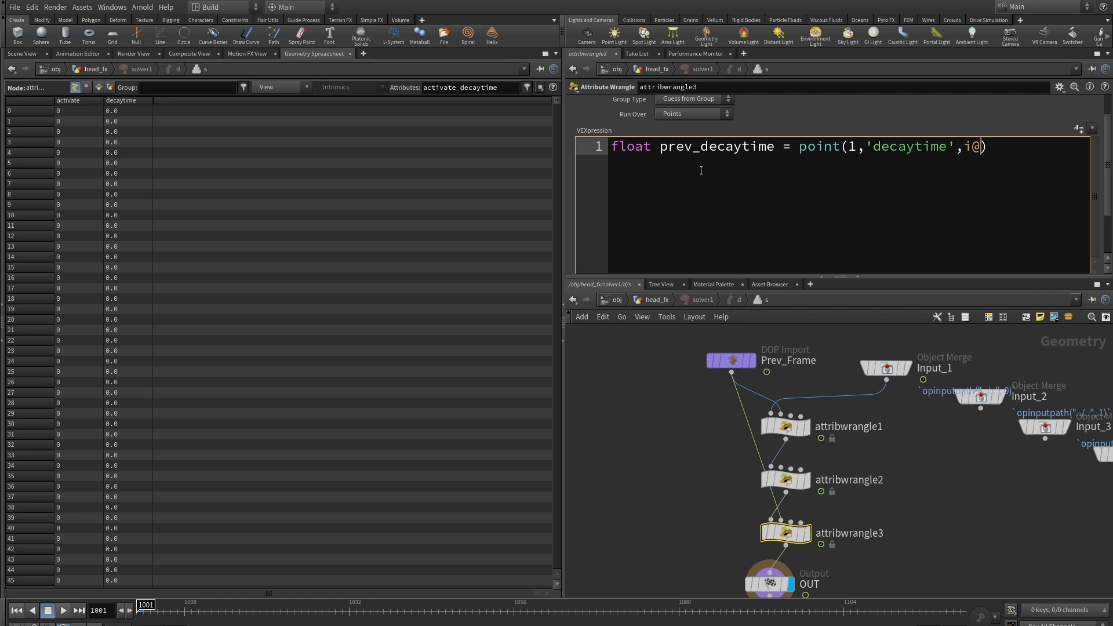
{"action": "type", "text": "ptnum);"}
{"action": "key", "text": "Return"}
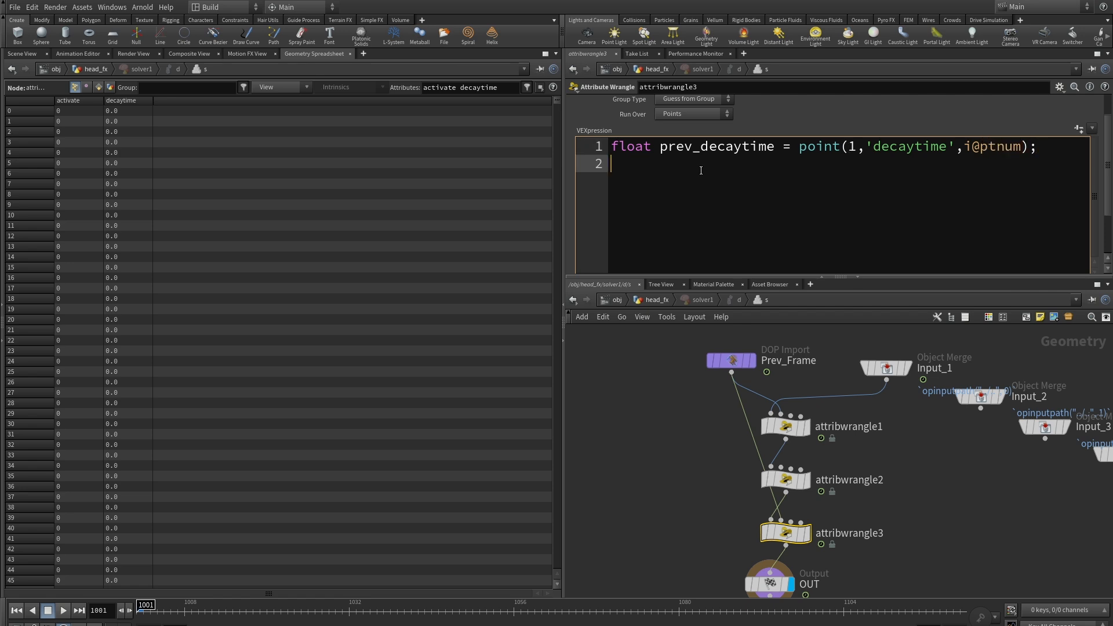
Add a second code line that increments decay time on activated points: if(i@activate>0)f@decaytime = prev_decaytime +1;
{"action": "type", "text": "if"}
{"action": "type", "text": "()"}
{"action": "type", "text": "i@"}
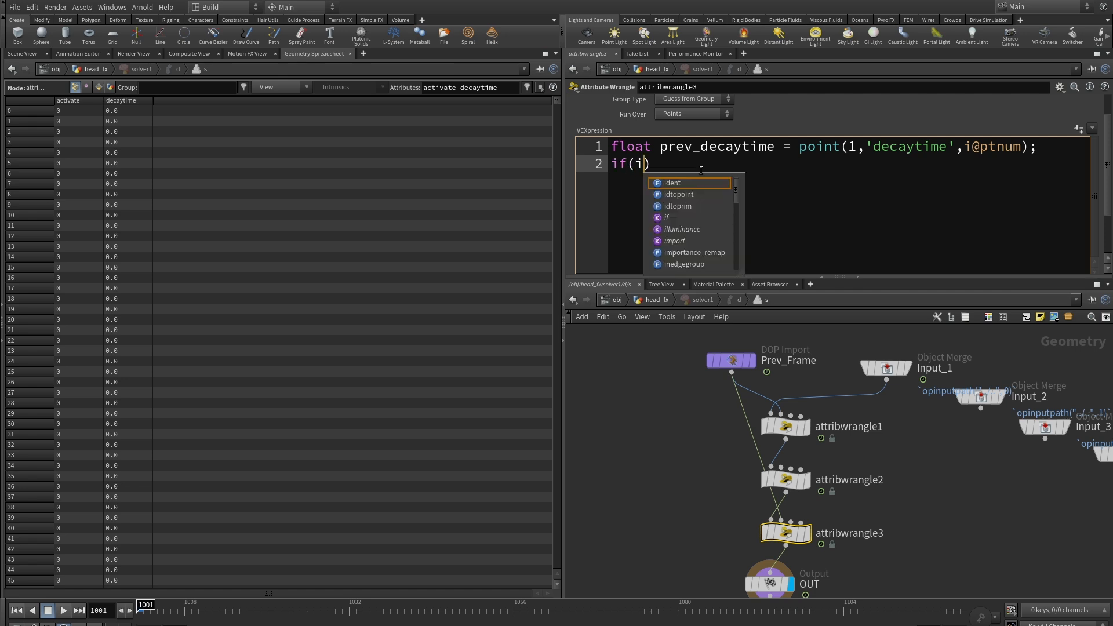
{"action": "type", "text": "activa"}
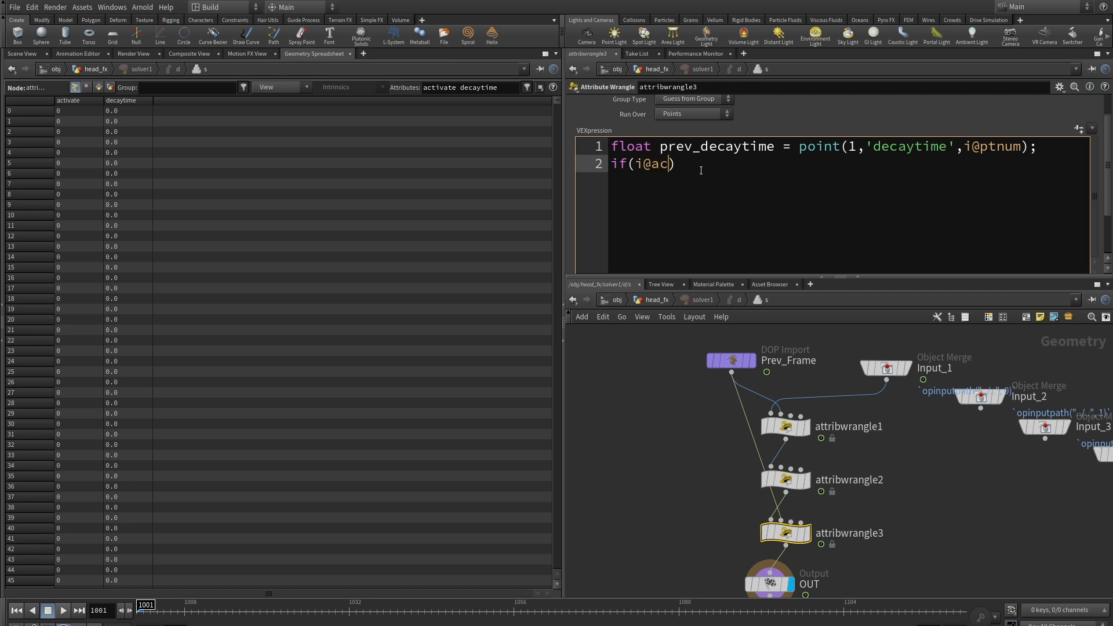
{"action": "type", "text": "te>0"}
{"action": "key", "text": "Right"}
{"action": "type", "text": "f@decay"}
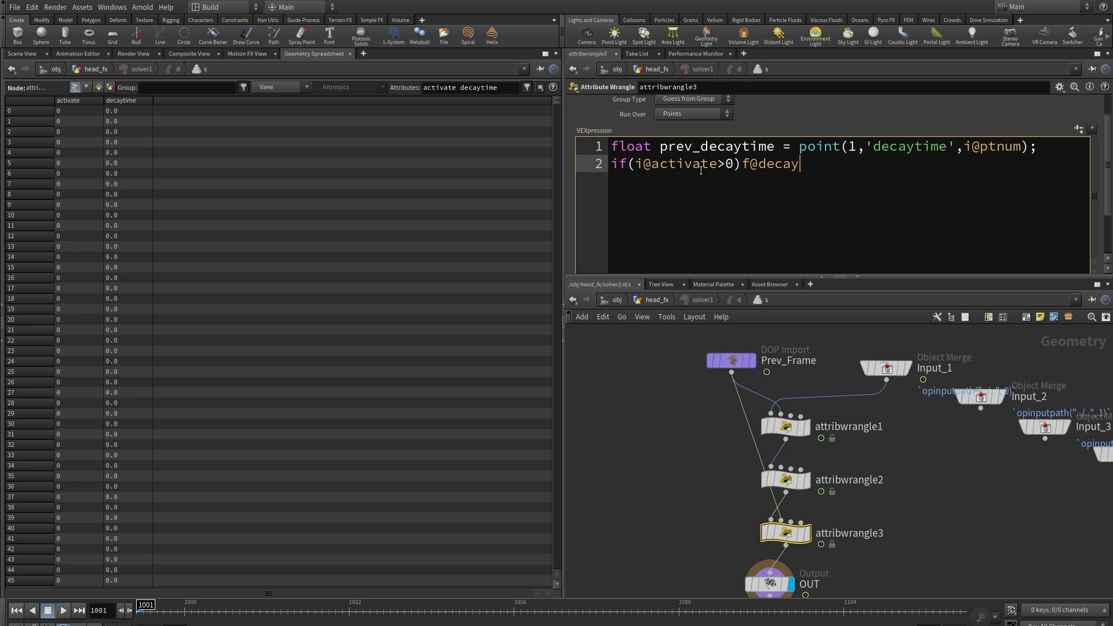
{"action": "type", "text": "time = pre"}
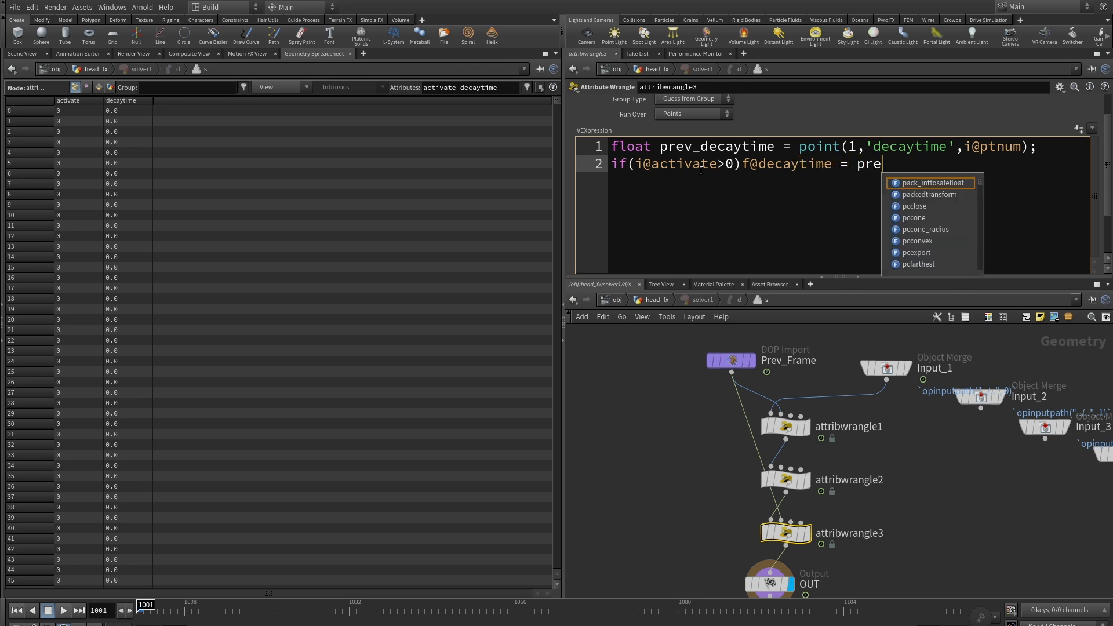
{"action": "type", "text": "v_"}
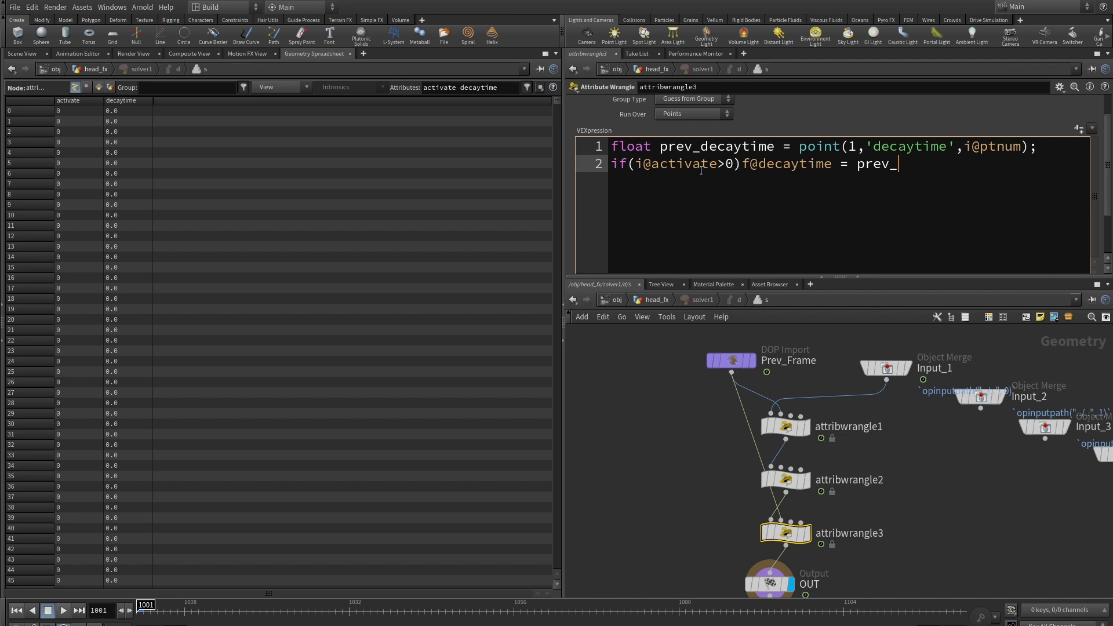
{"action": "type", "text": "decaytime +1;"}
{"action": "left_click", "coordinate": [948, 514]}
Return to head_fx and play the simulation to check solver1's activate and decaytime values per point, then rewind to the first frame
{"action": "scroll", "coordinate": [947, 513], "scroll_direction": "down", "scroll_amount": 2}
{"action": "middle_click_drag", "start_coordinate": [940, 500], "coordinate": [862, 402]}
{"action": "scroll", "coordinate": [752, 383], "scroll_direction": "up", "scroll_amount": 1}
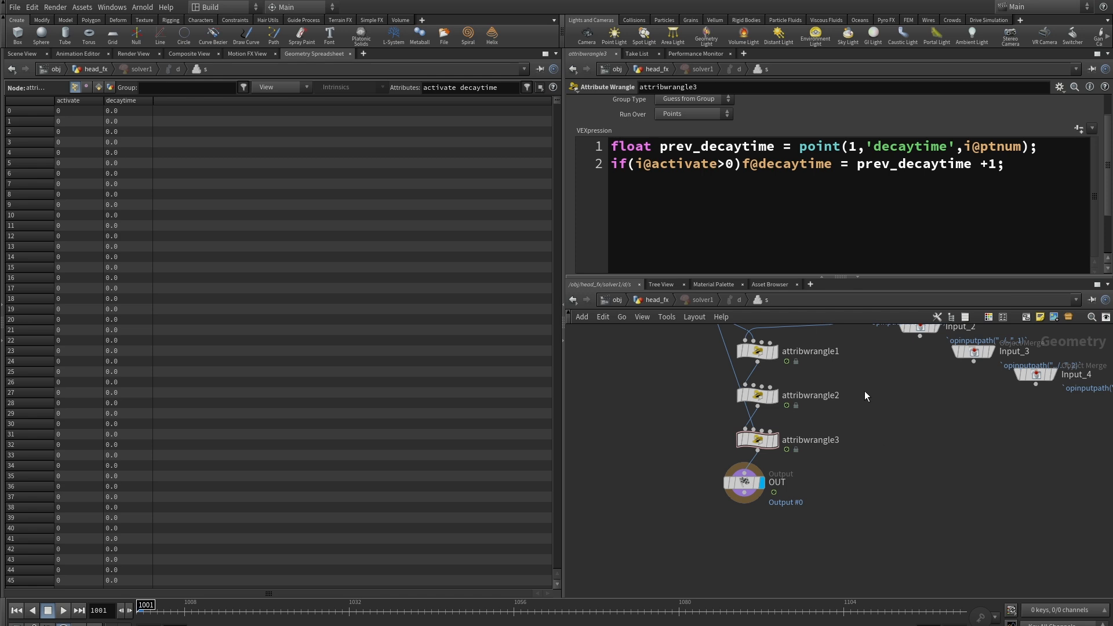
{"action": "key", "text": "u"}
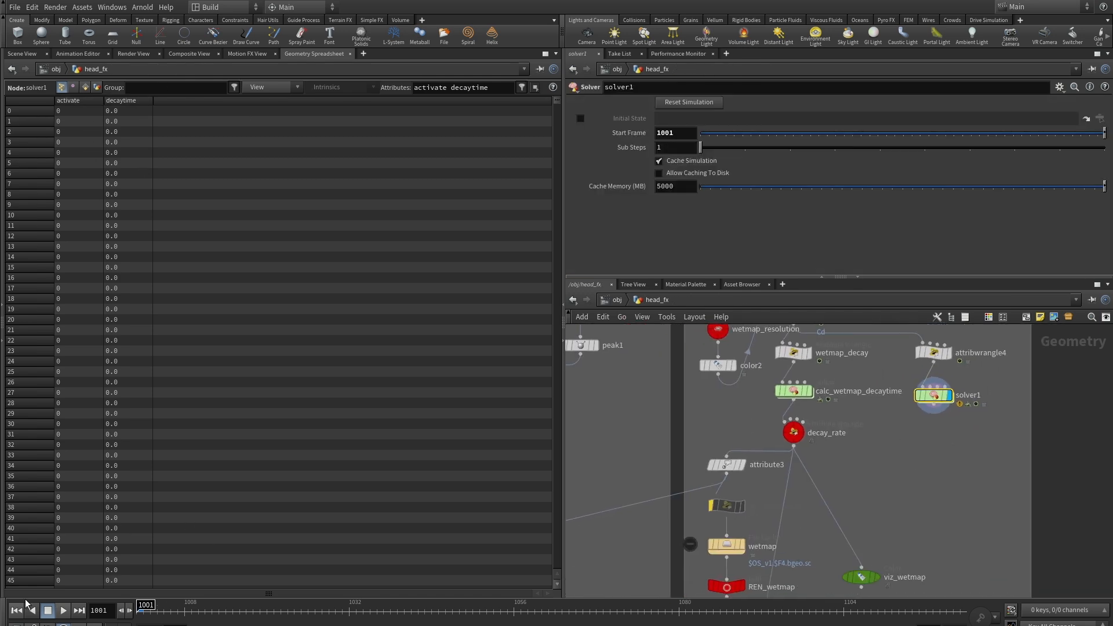
{"action": "left_click", "coordinate": [62, 610]}
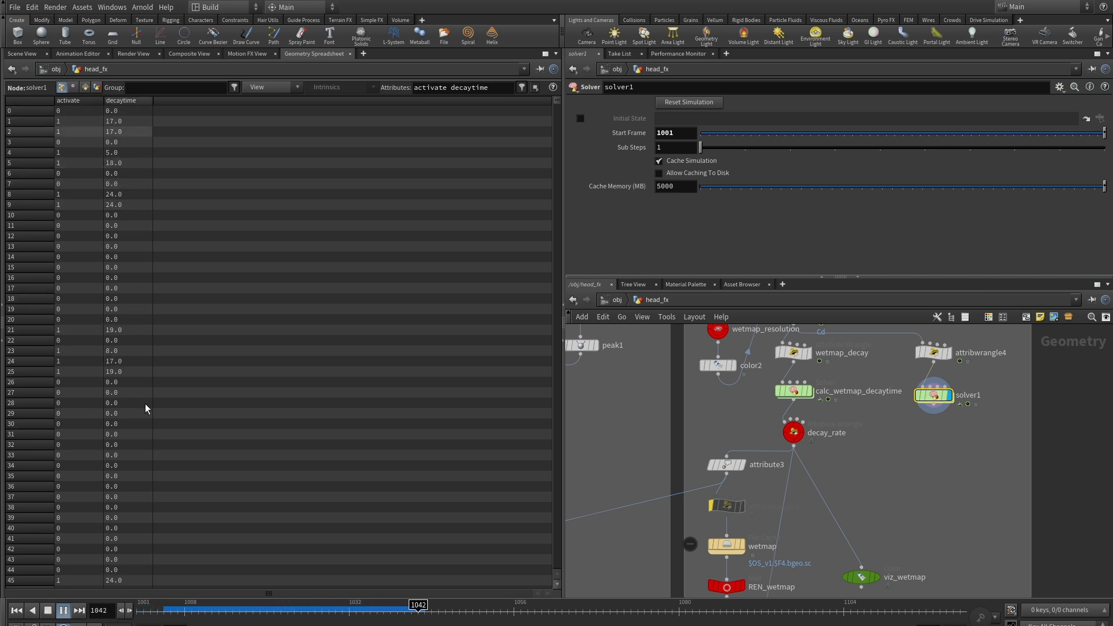
{"action": "left_click", "coordinate": [50, 610]}
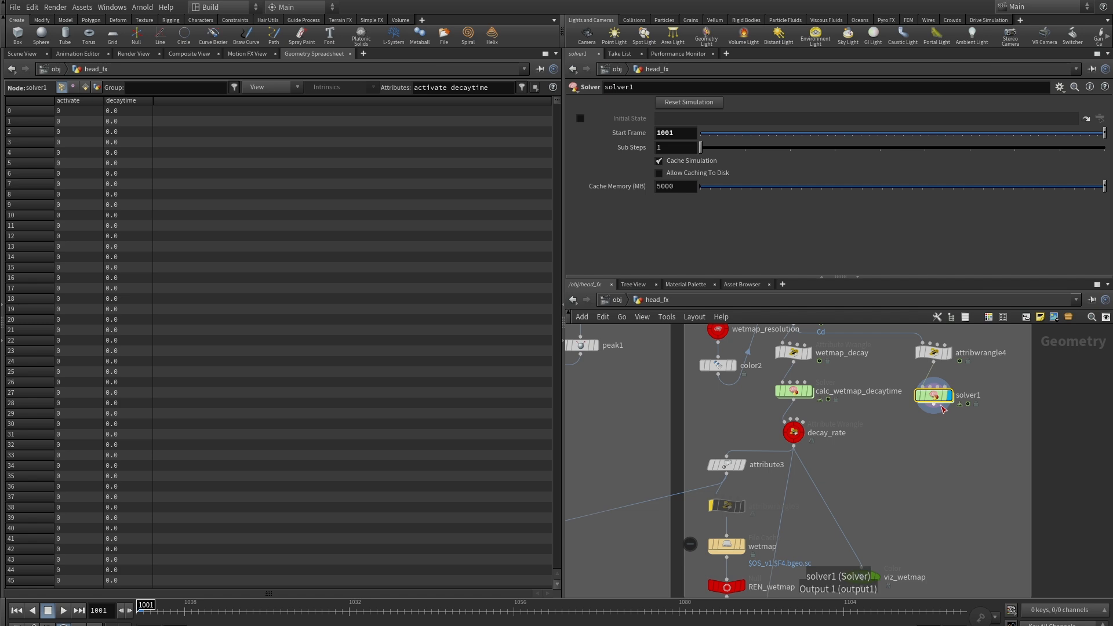
Add an Attribute Wrangle below solver1, connect it to solver1's output, and turn on its display
{"action": "scroll", "coordinate": [939, 400], "scroll_direction": "down", "scroll_amount": 2}
{"action": "scroll", "coordinate": [940, 428], "scroll_direction": "up", "scroll_amount": 2}
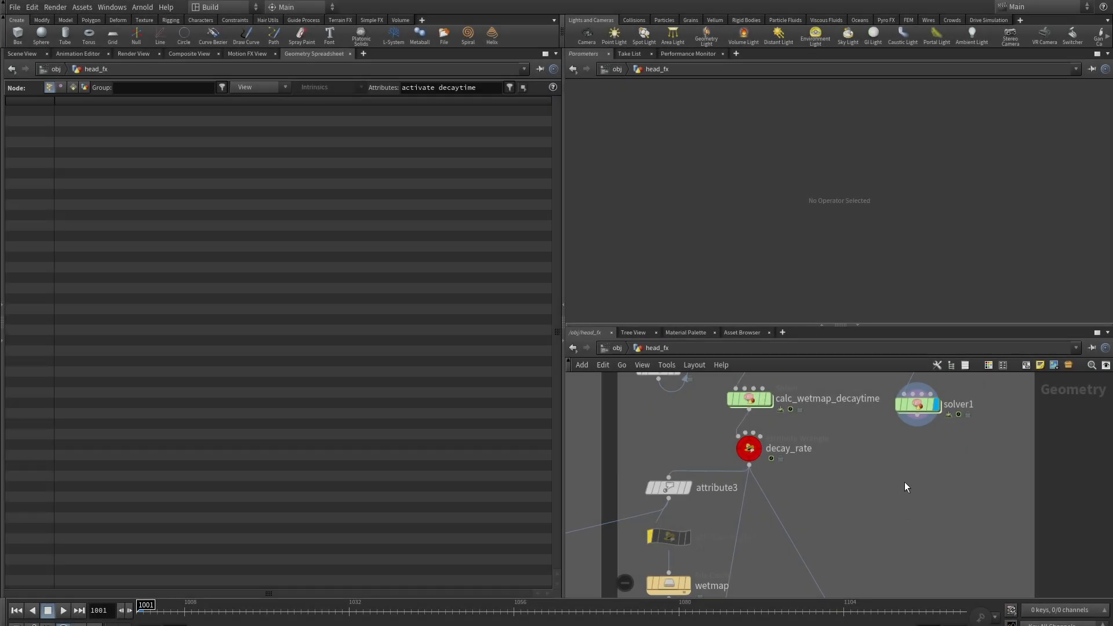
{"action": "key", "text": "Tab"}
{"action": "key", "text": "Escape"}
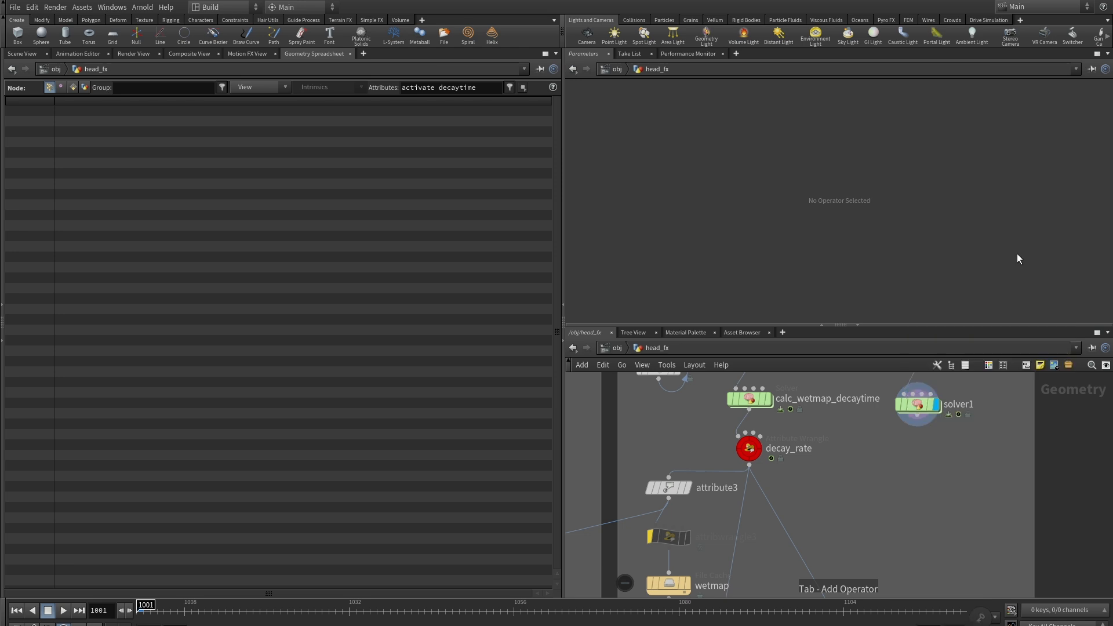
{"action": "left_click", "coordinate": [917, 464]}
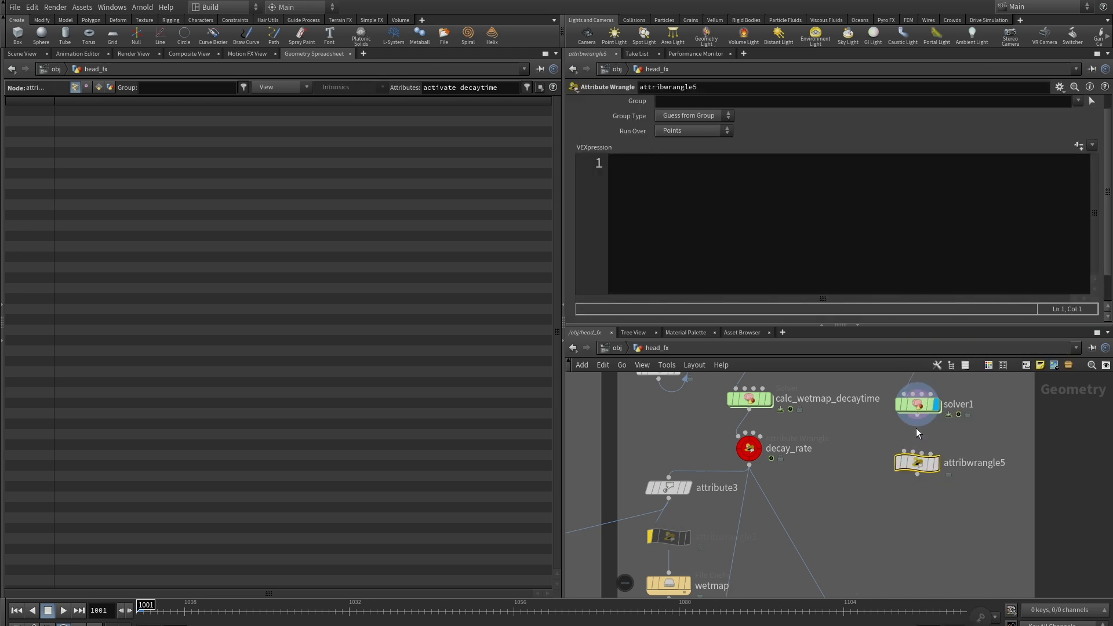
{"action": "left_click", "coordinate": [936, 464]}
In attribwrangle5, write code that brightens the colour by decay time: v@Cd += chf('decay_rate')*f@decaytime;
{"action": "left_click", "coordinate": [628, 175]}
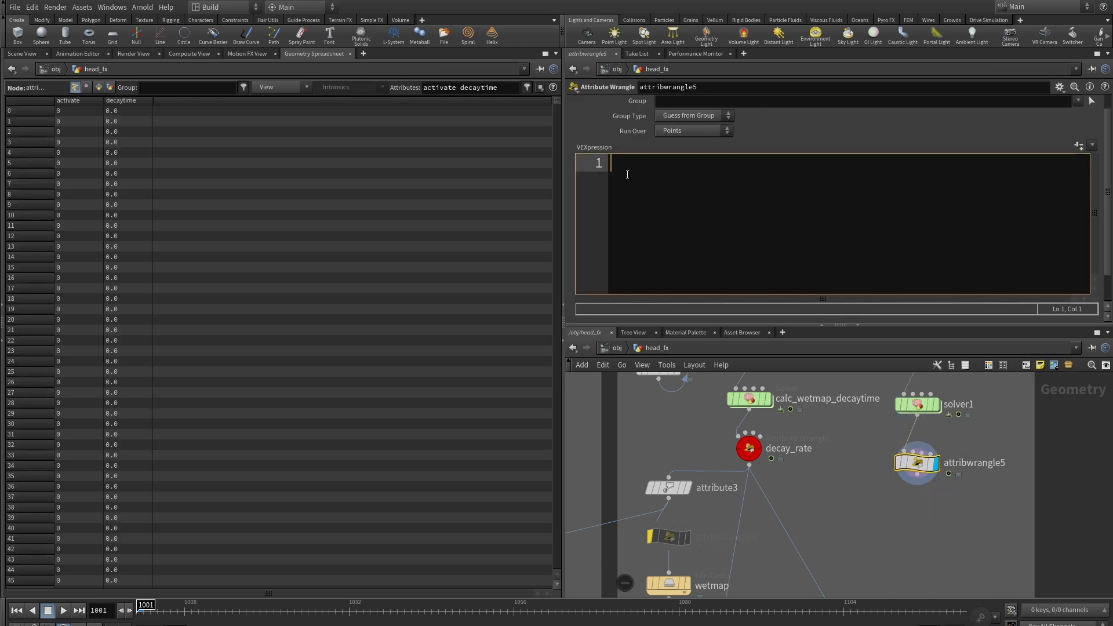
{"action": "type", "text": "v@Cd +=  chf('decay"}
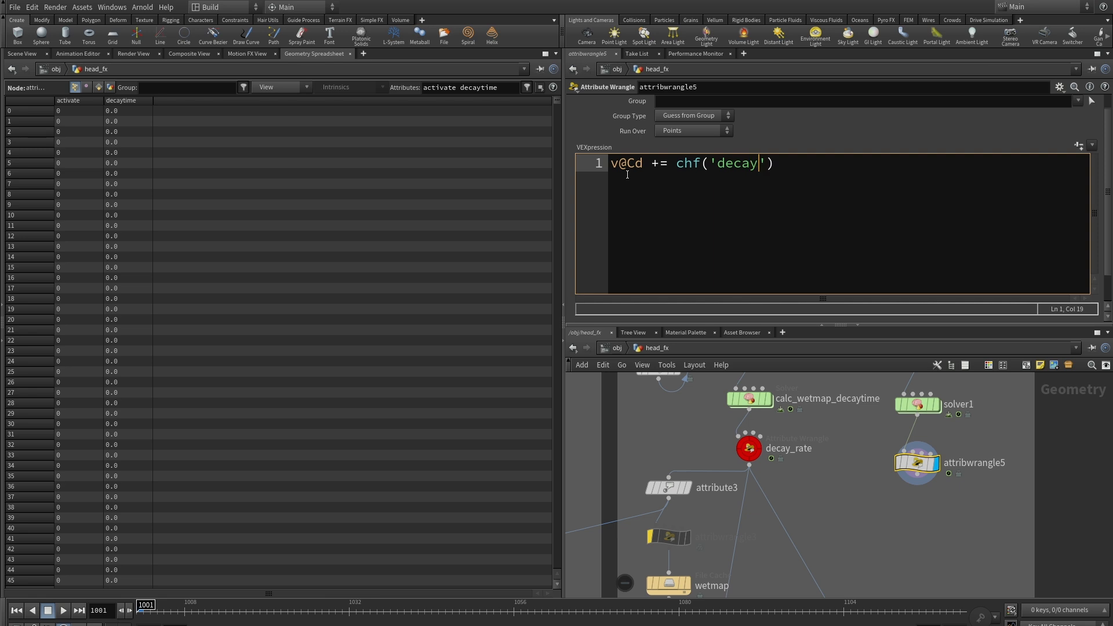
{"action": "type", "text": "_rate')*f"}
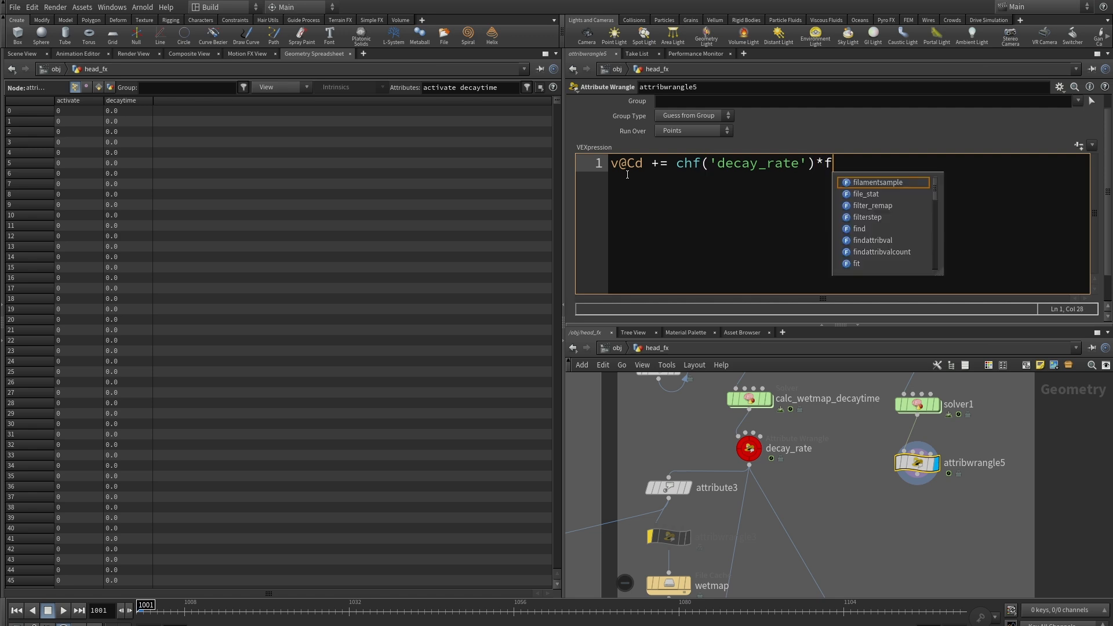
{"action": "type", "text": "@deca"}
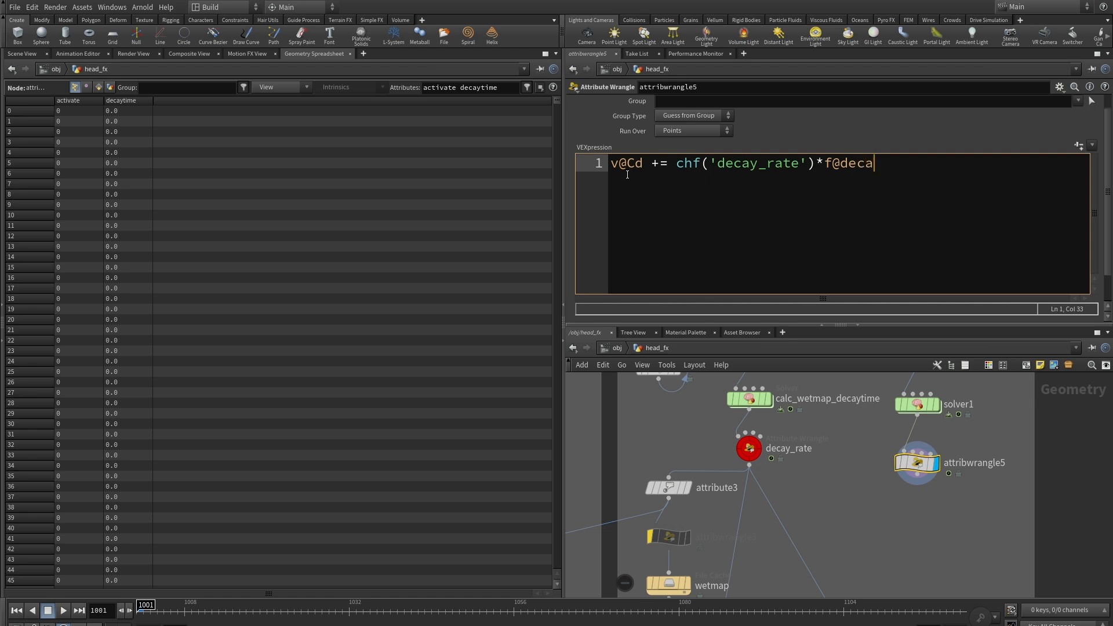
{"action": "type", "text": "ytime;"}
Wrap the decay_rate times decaytime product in a clamp function with minimum 0 and maximum 1
{"action": "left_click", "coordinate": [677, 165]}
{"action": "type", "text": "clam"}
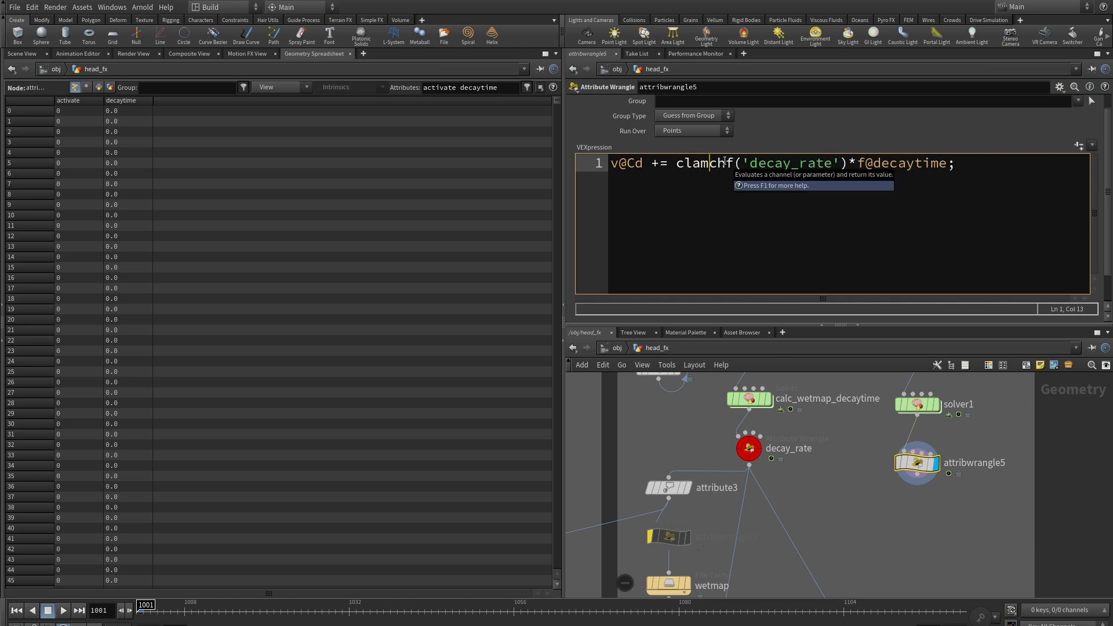
{"action": "type", "text": "p("}
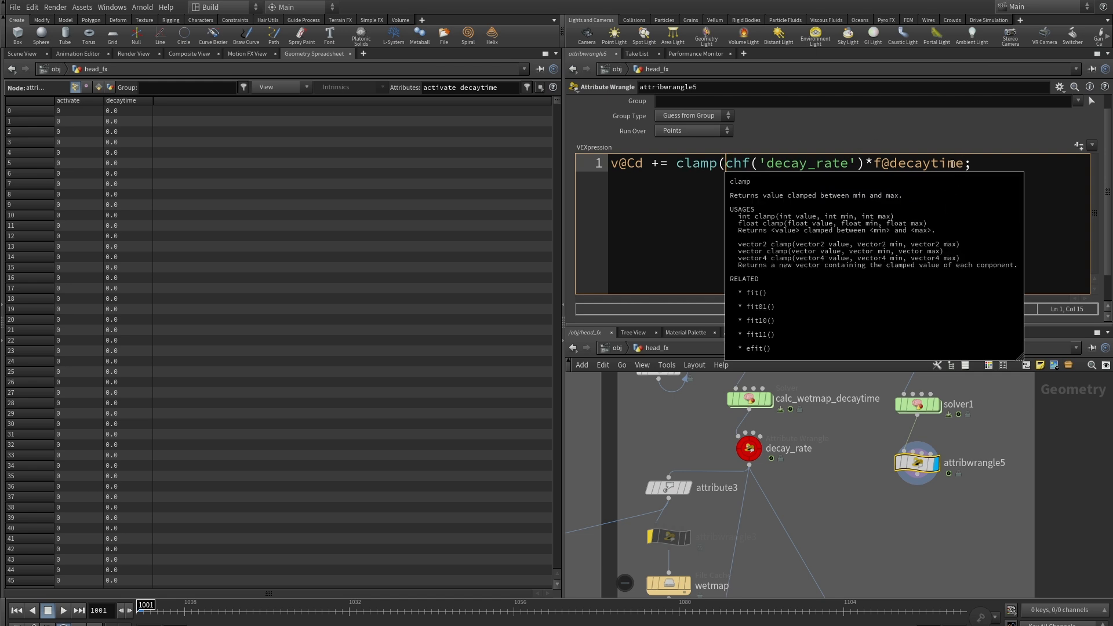
{"action": "left_click", "coordinate": [963, 166]}
{"action": "type", "text": ","}
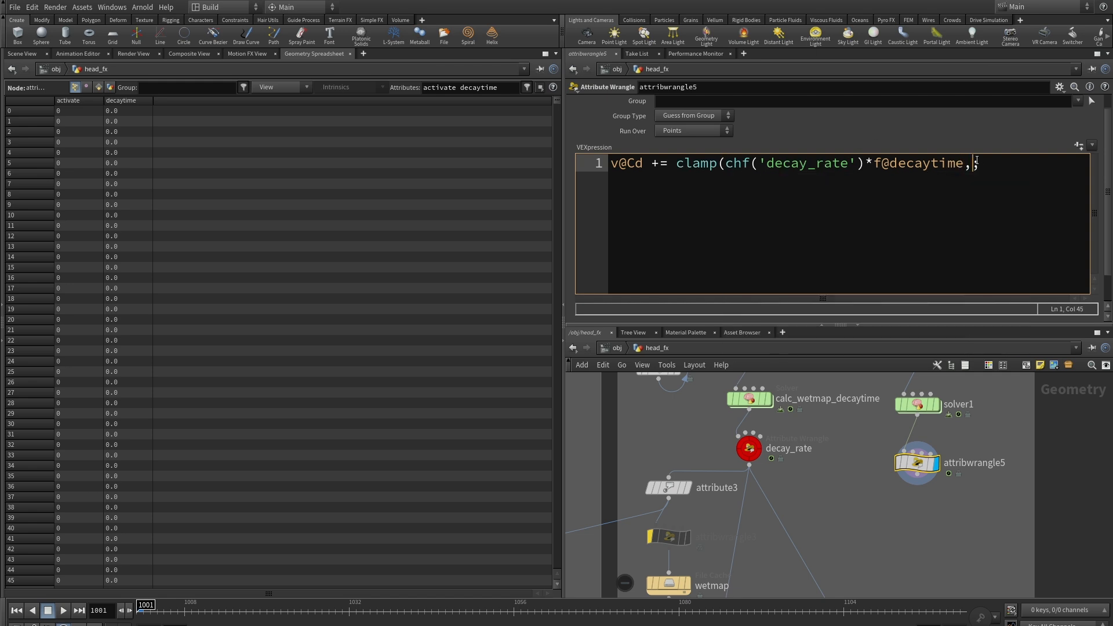
{"action": "type", "text": "0,1)"}
Examine the clamp function's value, minimum and maximum arguments in attribwrangle5's code
{"action": "left_click", "coordinate": [873, 163]}
{"action": "left_click_drag", "start_coordinate": [677, 164], "coordinate": [964, 163]}
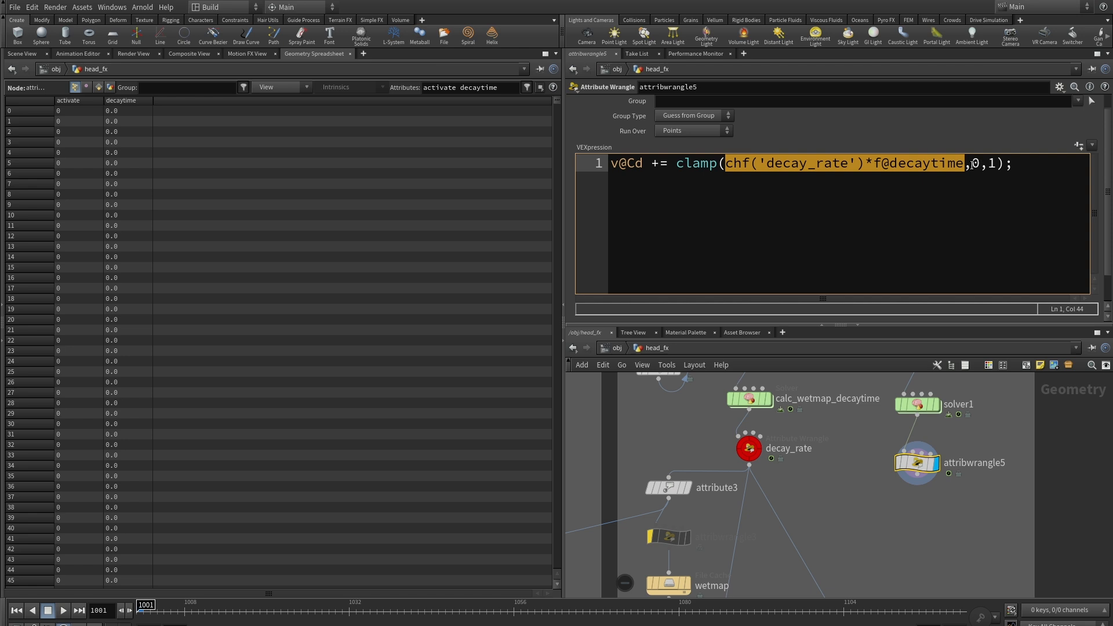
{"action": "double_click", "coordinate": [976, 164]}
{"action": "double_click", "coordinate": [992, 164]}
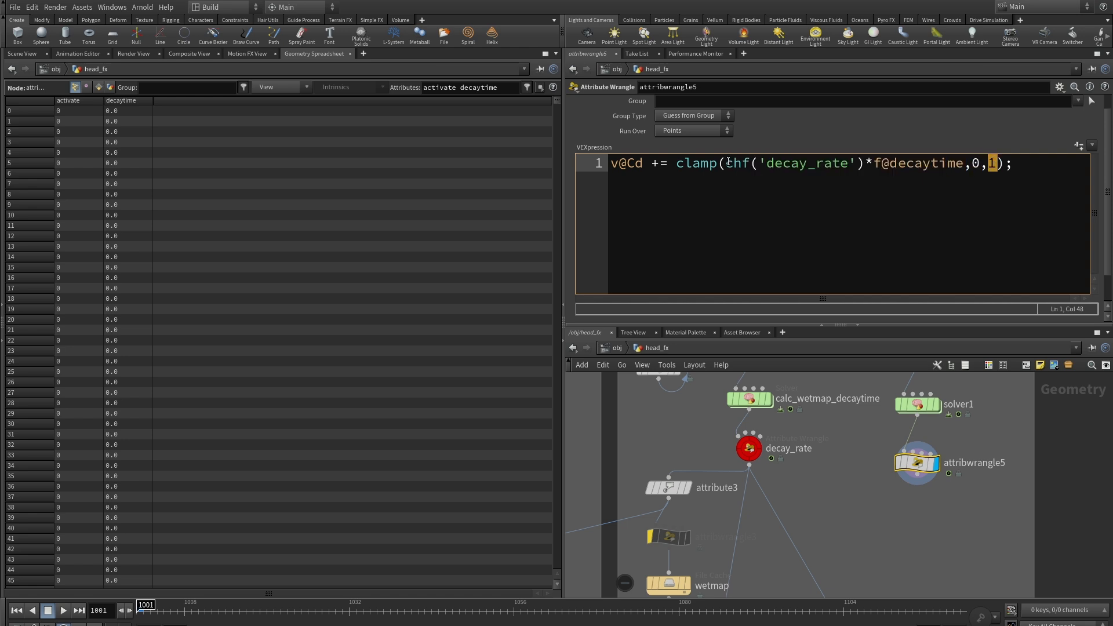
{"action": "left_click_drag", "start_coordinate": [728, 164], "coordinate": [961, 163]}
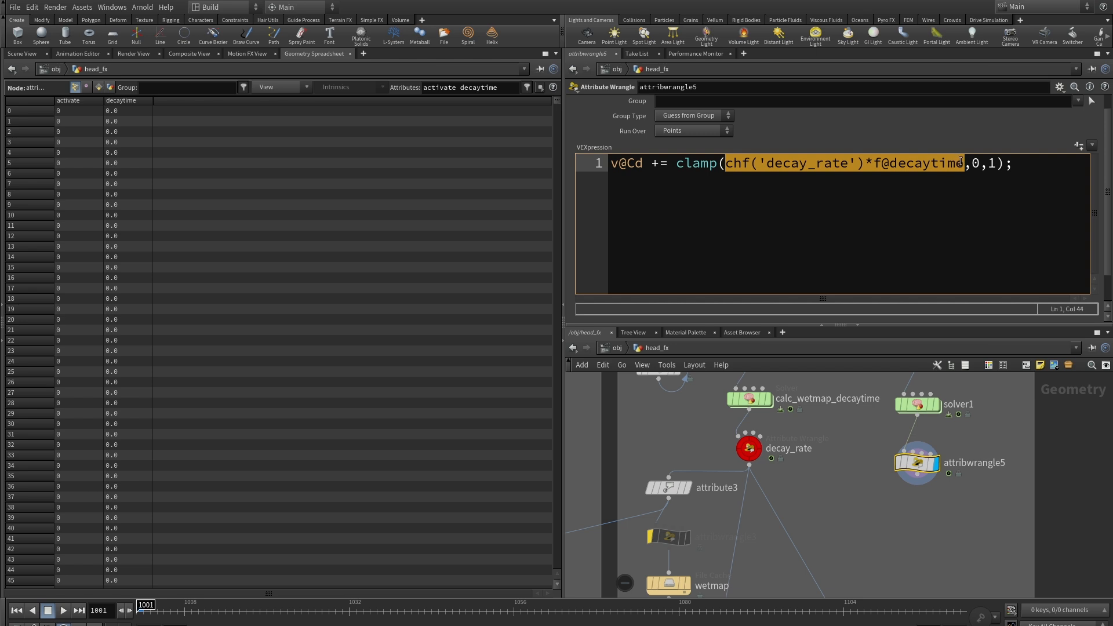
{"action": "double_click", "coordinate": [976, 163]}
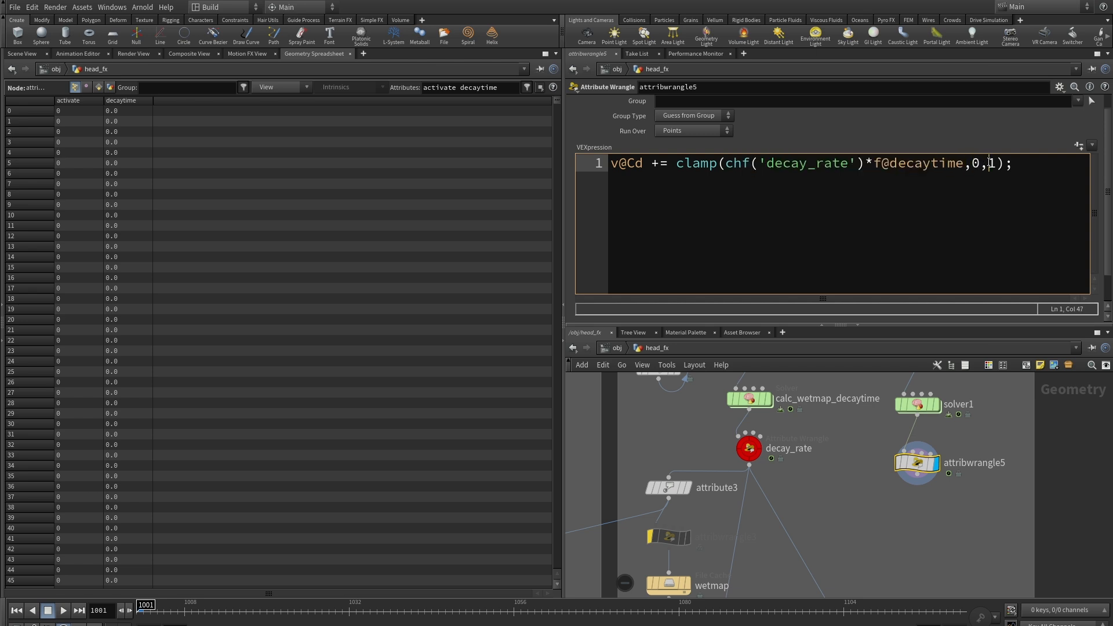
{"action": "double_click", "coordinate": [993, 163]}
{"action": "scroll", "coordinate": [1032, 173], "scroll_direction": "up", "scroll_amount": 1}
{"action": "left_click", "coordinate": [695, 208]}
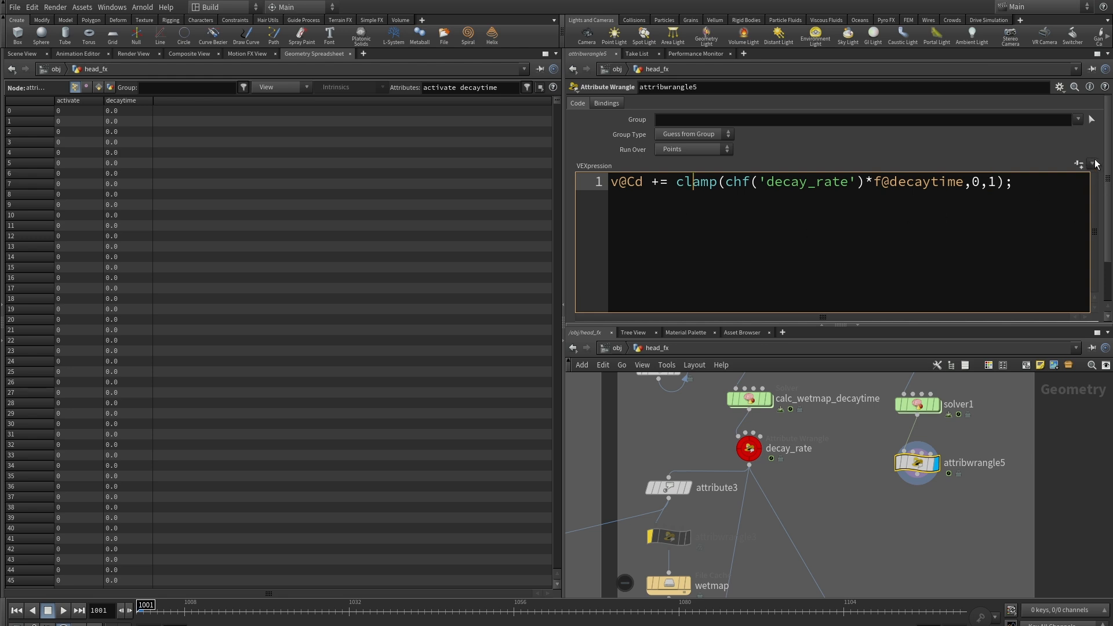
{"action": "left_click", "coordinate": [1108, 129]}
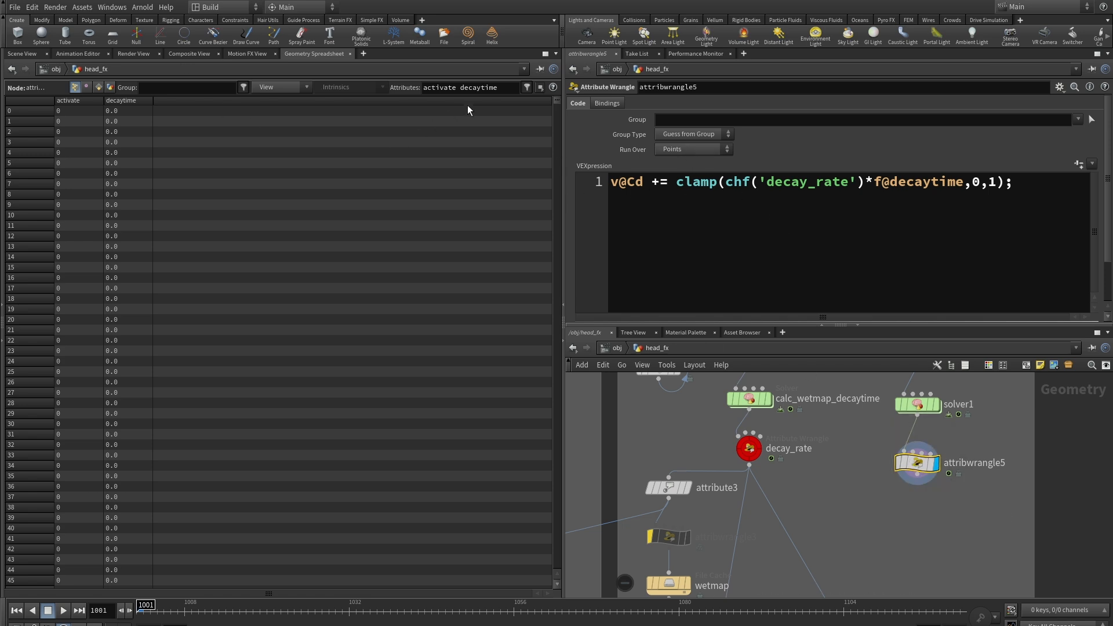
Filter the geometry spreadsheet to list only the Cd attribute
{"action": "left_click_drag", "start_coordinate": [514, 87], "coordinate": [294, 88]}
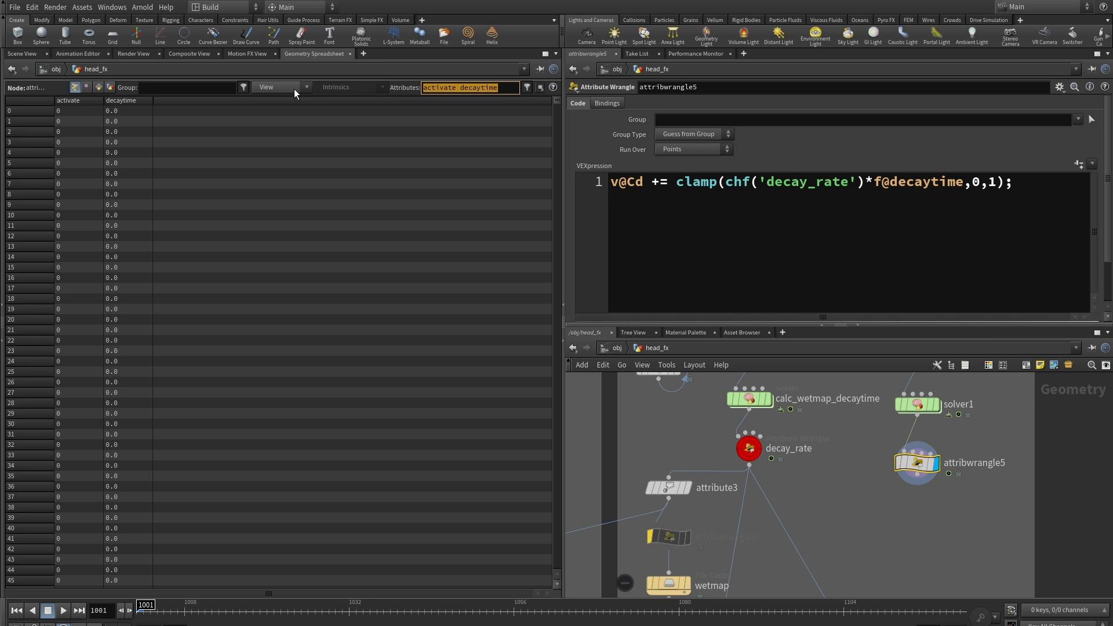
{"action": "type", "text": "Cd"}
{"action": "key", "text": "Return"}
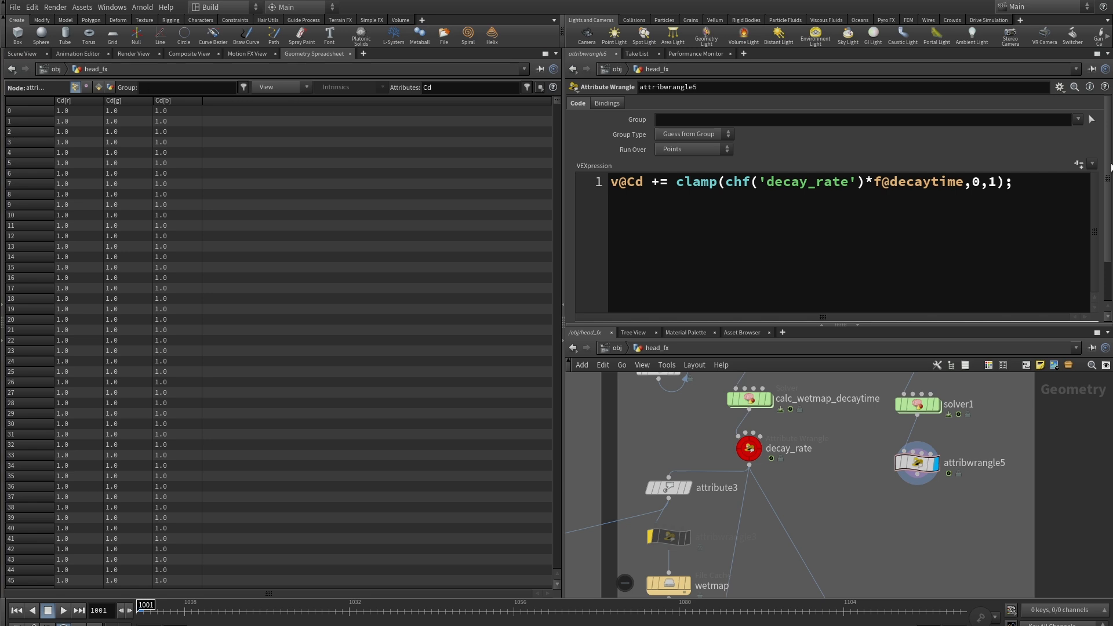
Create the Decay Rate parameter from attribwrangle5's code, set it to 0.01, and play the animation in the scene view
{"action": "left_click", "coordinate": [1079, 165]}
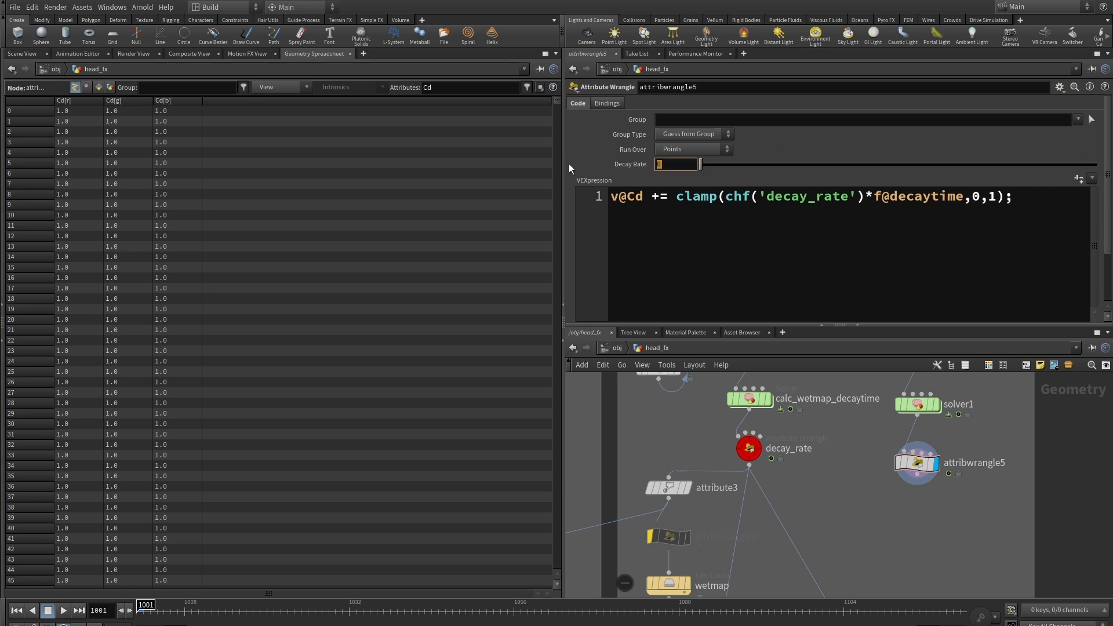
{"action": "type", "text": "0.01"}
{"action": "left_click", "coordinate": [22, 53]}
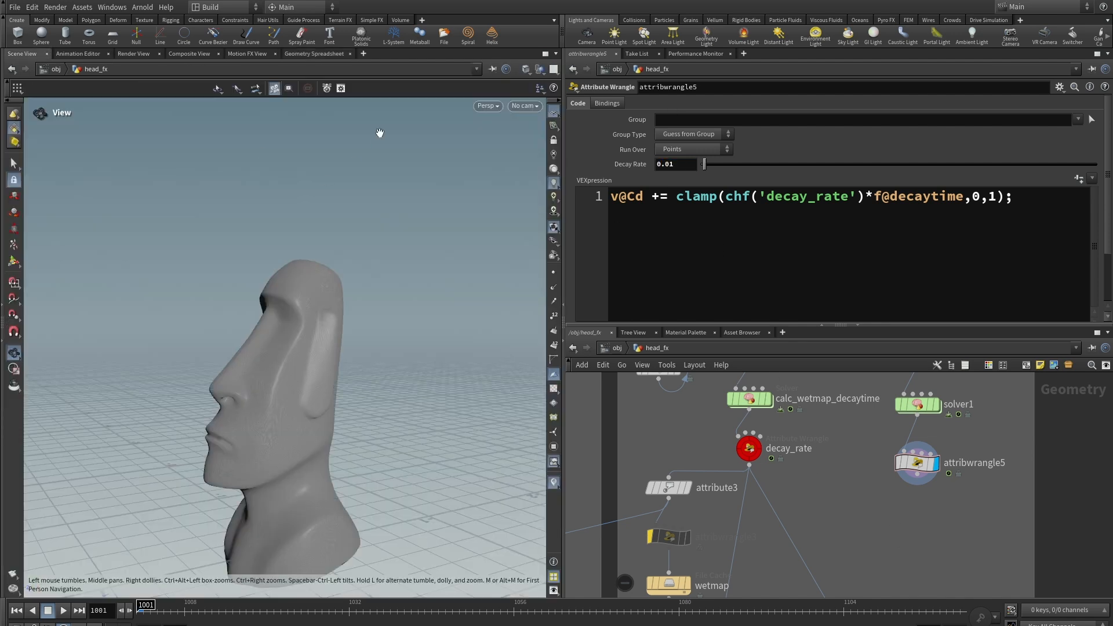
{"action": "left_click", "coordinate": [63, 610]}
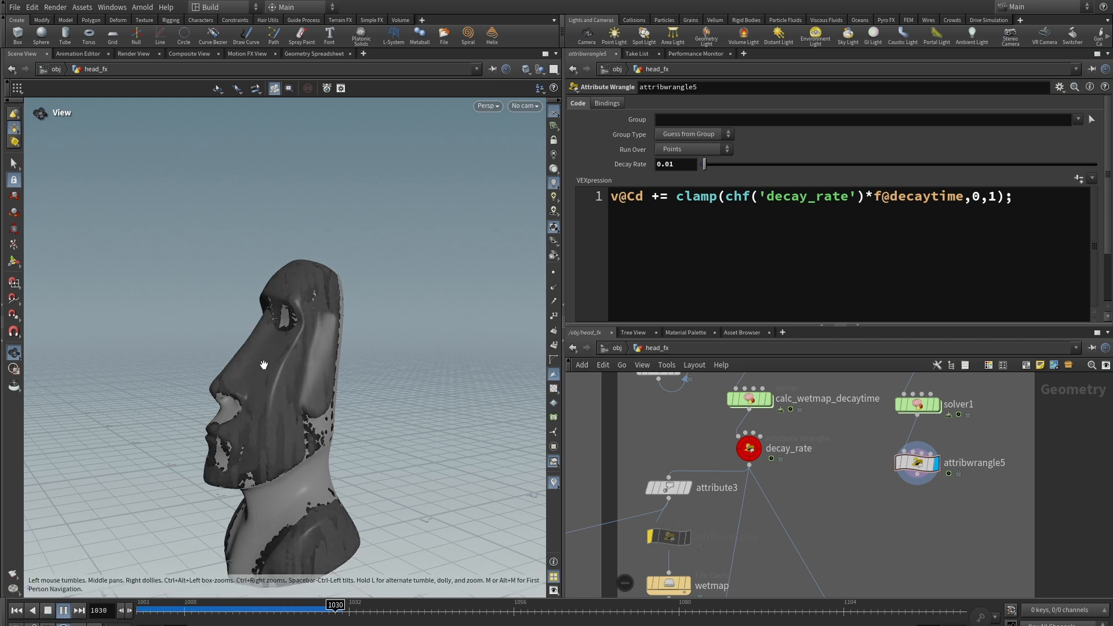
{"action": "left_click", "coordinate": [48, 610]}
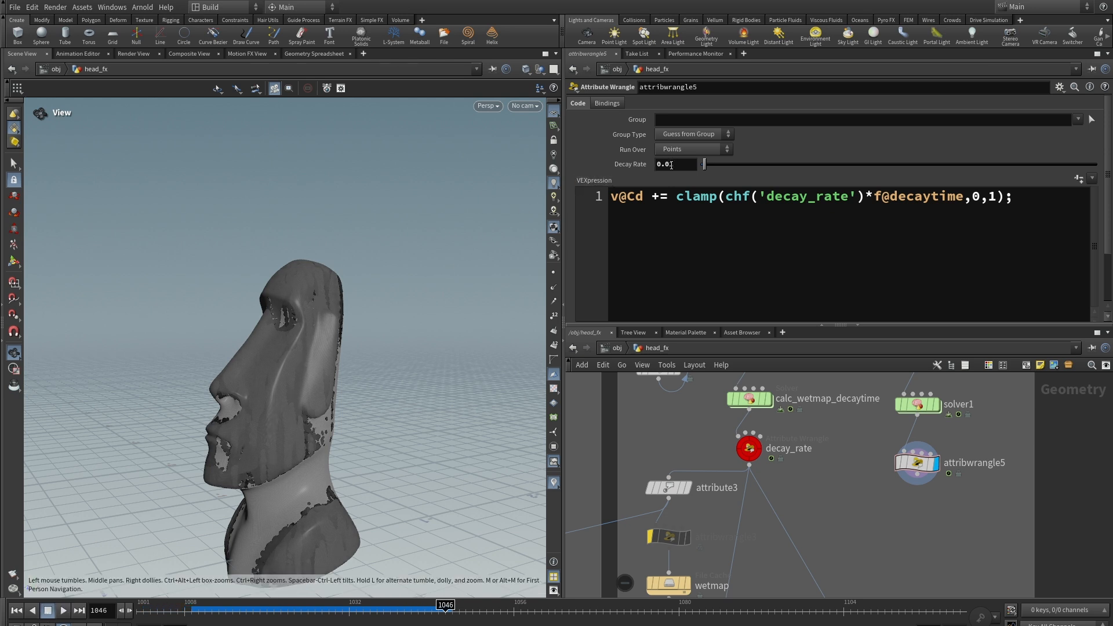
Set attribwrangle5's Decay Rate to 0.03 and replay the animation from the first frame
{"action": "left_click_drag", "start_coordinate": [670, 165], "coordinate": [690, 164]}
{"action": "type", "text": "3"}
{"action": "key", "text": "Return"}
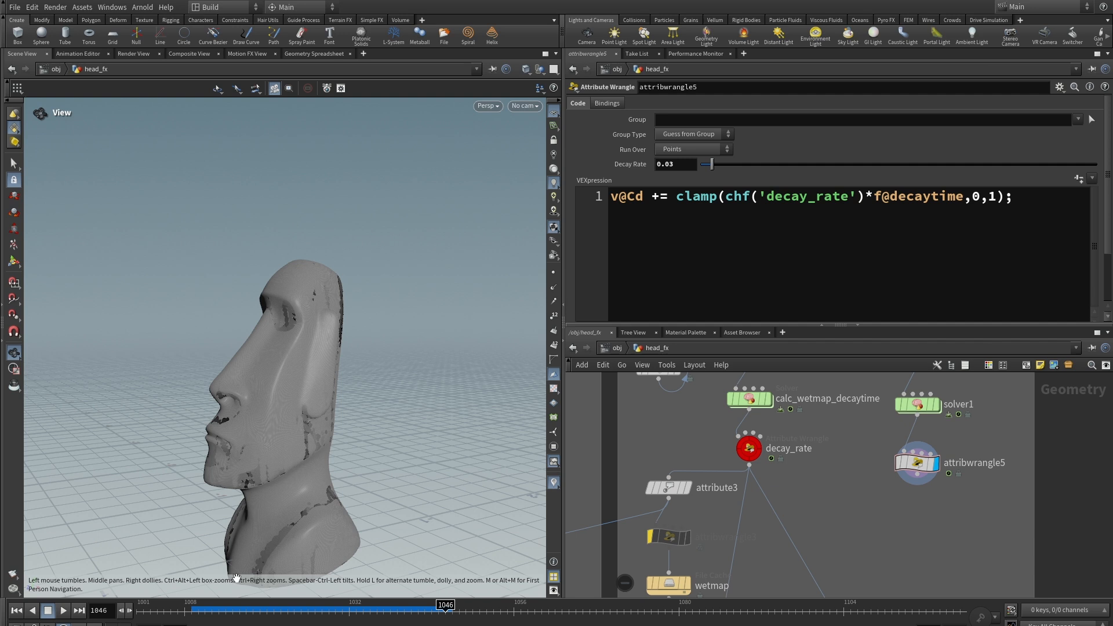
{"action": "left_click", "coordinate": [16, 610]}
{"action": "left_click", "coordinate": [62, 611]}
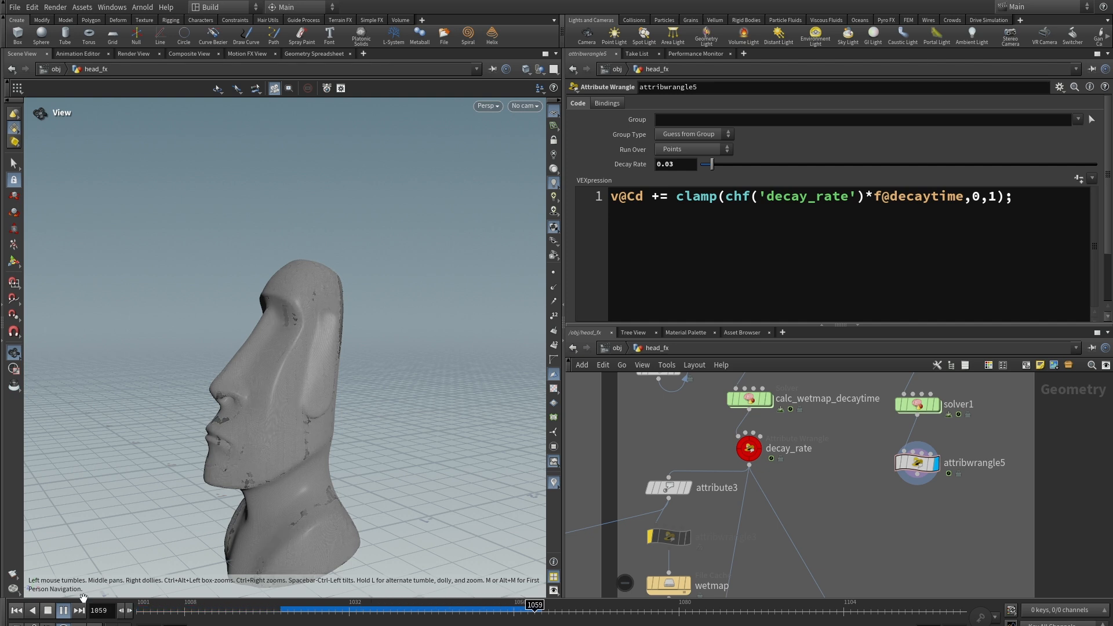
{"action": "left_click", "coordinate": [47, 612]}
Examine the RENDER null below attribwrangle5 and scrub the timeline to frame 1025 to check the wetmap on the head
{"action": "scroll", "coordinate": [917, 489], "scroll_direction": "down", "scroll_amount": 3}
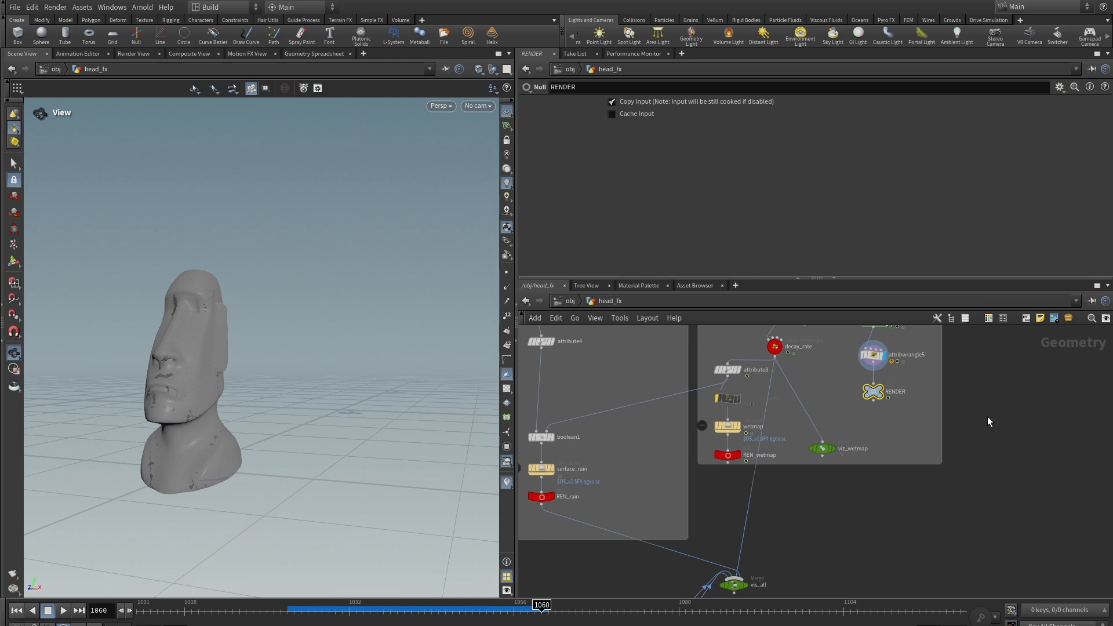
{"action": "scroll", "coordinate": [899, 411], "scroll_direction": "up", "scroll_amount": 3}
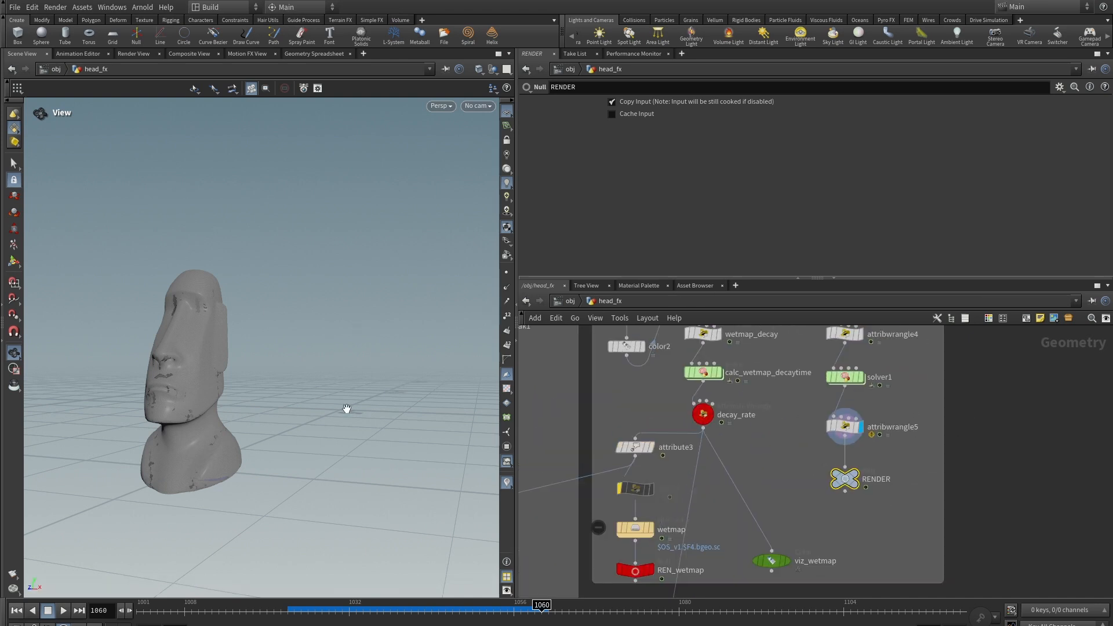
{"action": "scroll", "coordinate": [823, 522], "scroll_direction": "up", "scroll_amount": 3}
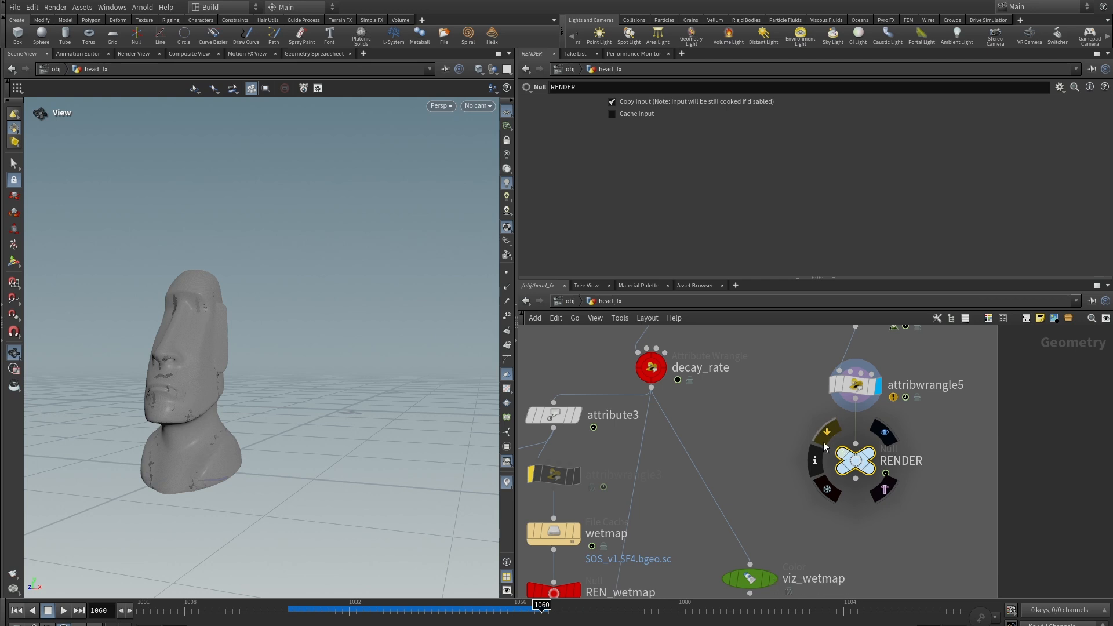
{"action": "middle_click_drag", "start_coordinate": [917, 410], "coordinate": [909, 479]}
{"action": "scroll", "coordinate": [877, 413], "scroll_direction": "down", "scroll_amount": 3}
{"action": "scroll", "coordinate": [896, 399], "scroll_direction": "up", "scroll_amount": 3}
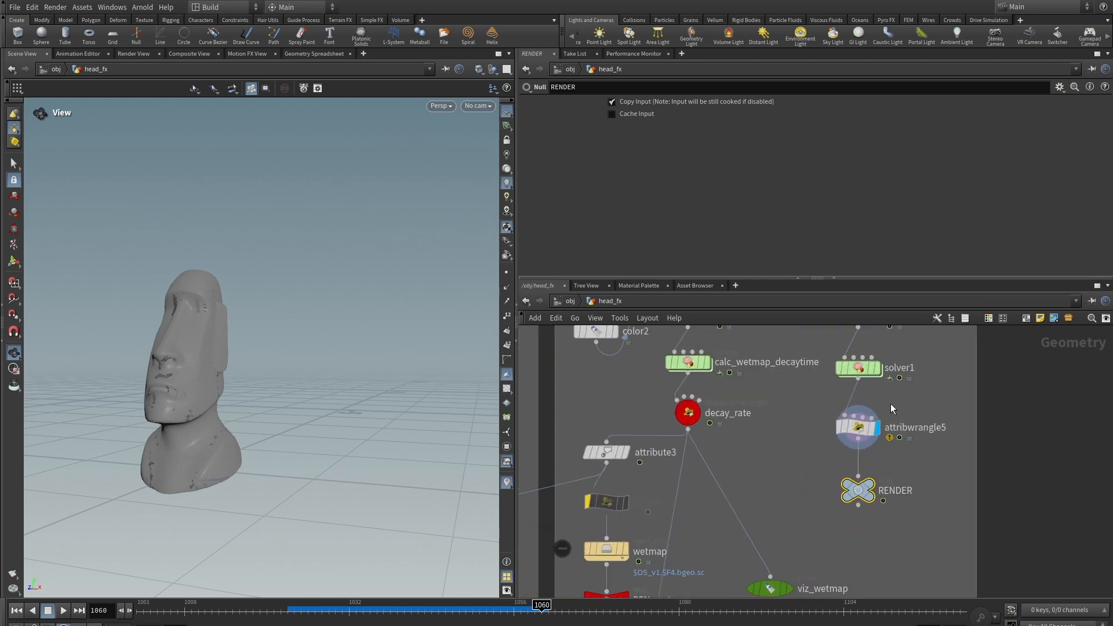
{"action": "mouse_move", "coordinate": [862, 430]}
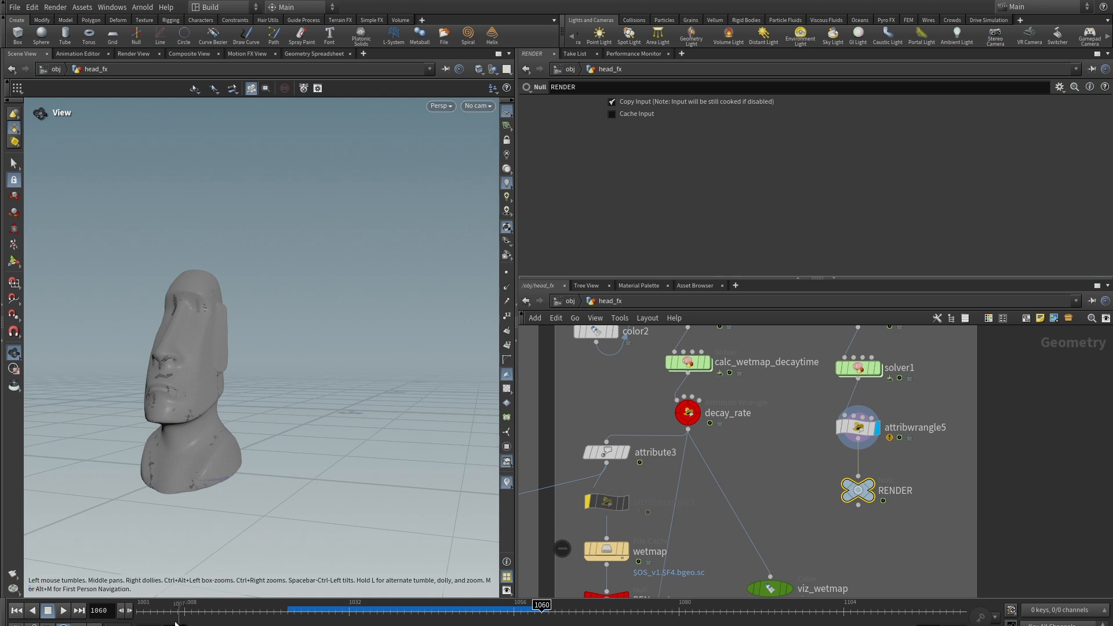
{"action": "left_click_drag", "start_coordinate": [149, 607], "coordinate": [300, 606]}
{"action": "middle_click_drag", "start_coordinate": [901, 494], "coordinate": [917, 432]}
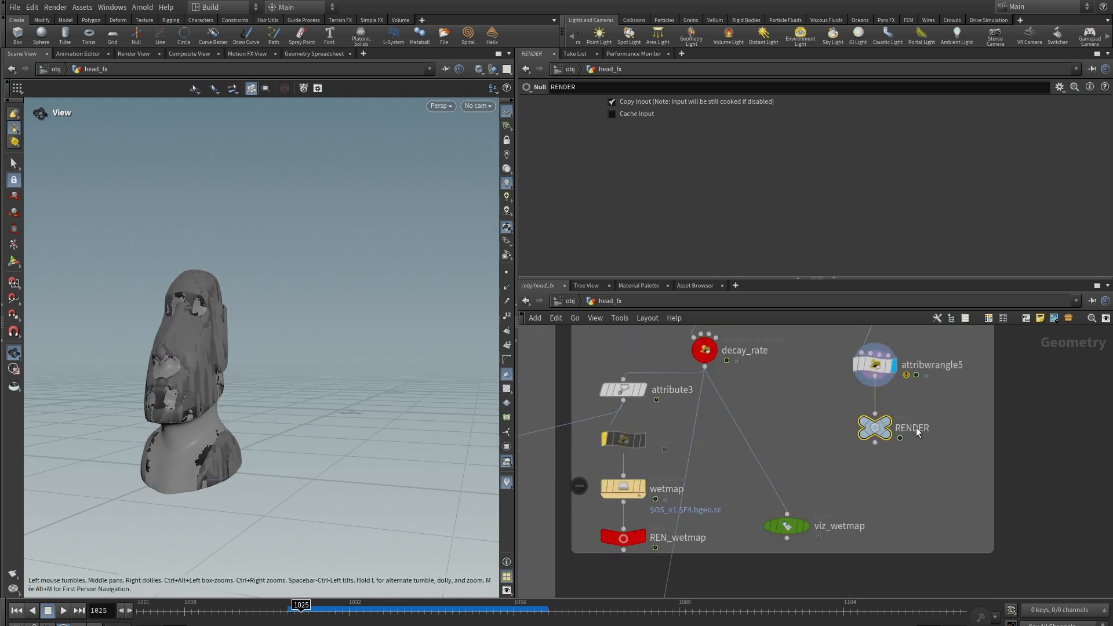
Add a Geometry object beside head_fx at object level and name it final
{"action": "key", "text": "u"}
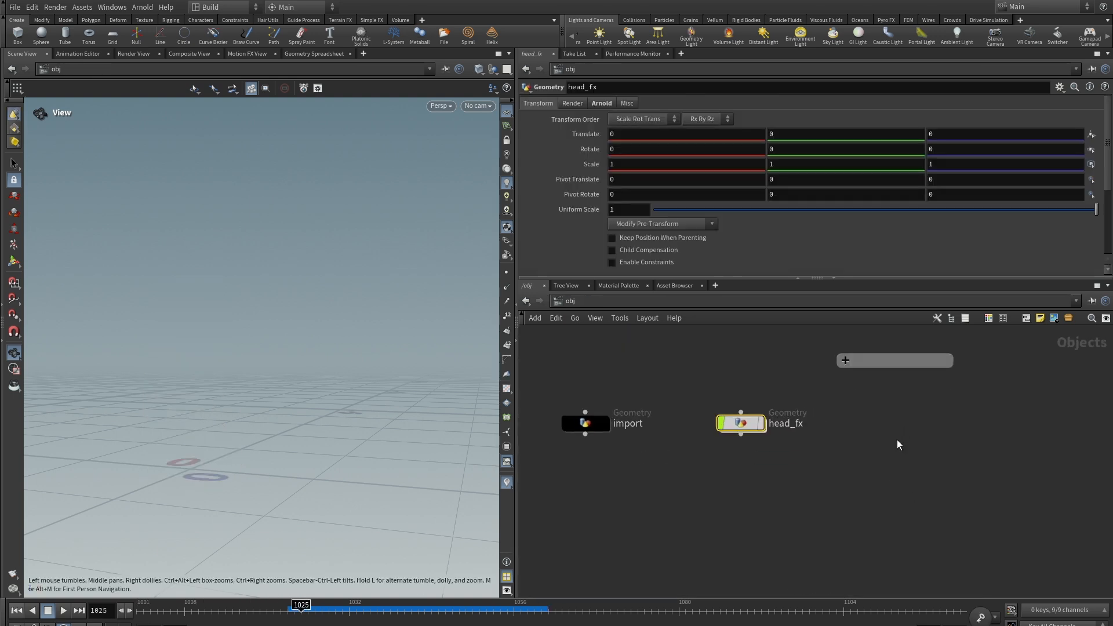
{"action": "key", "text": "Tab"}
{"action": "type", "text": "geo"}
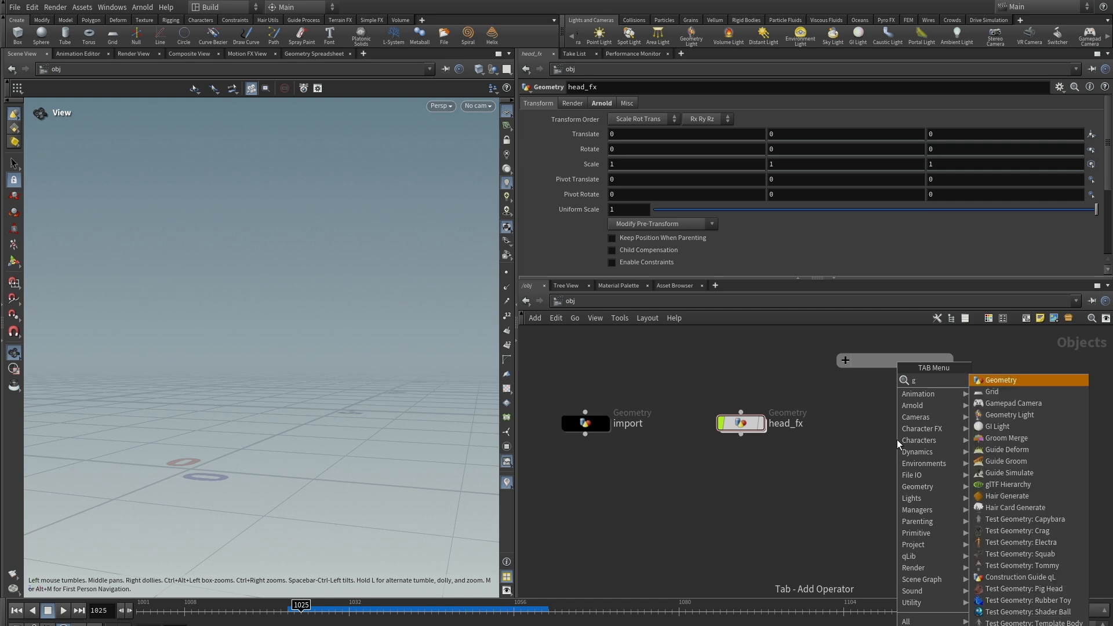
{"action": "left_click", "coordinate": [995, 382]}
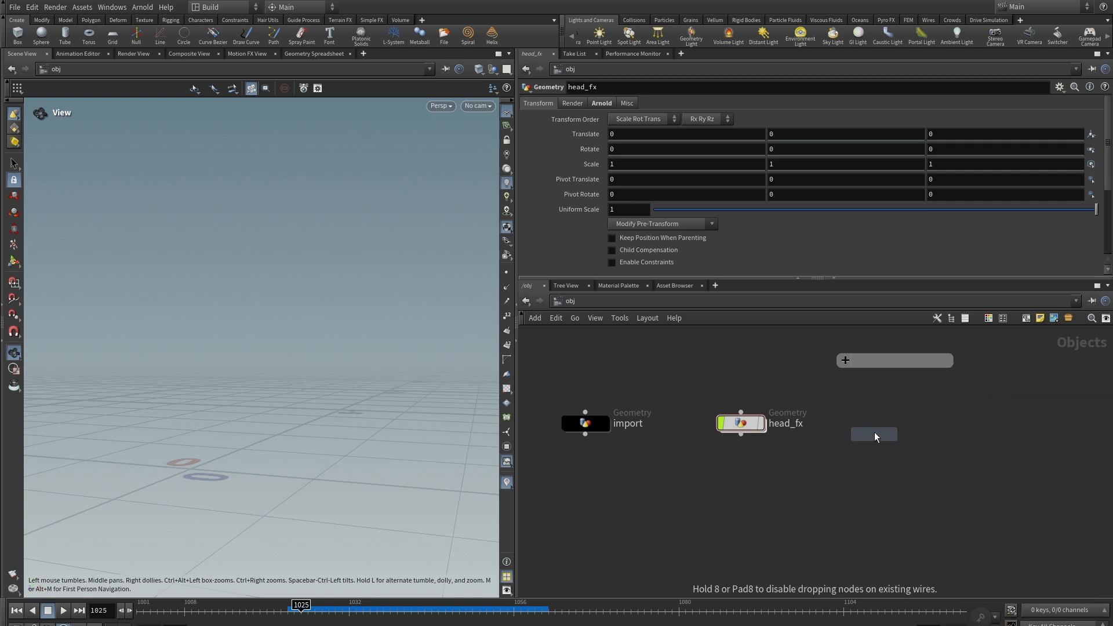
{"action": "left_click", "coordinate": [819, 440]}
{"action": "scroll", "coordinate": [893, 435], "scroll_direction": "up", "scroll_amount": 3}
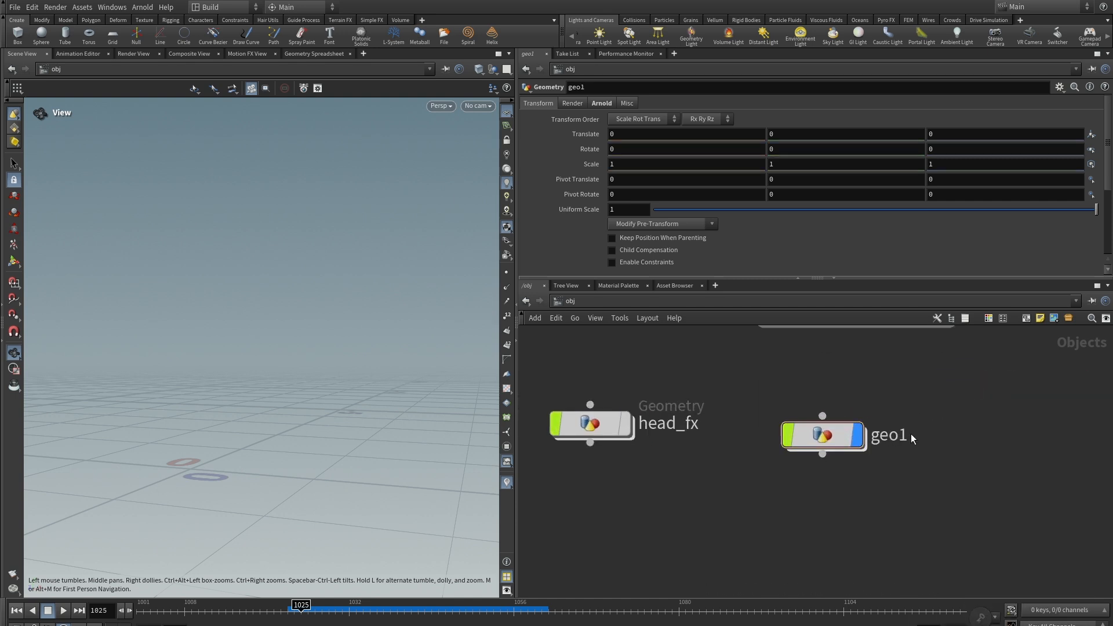
{"action": "double_click", "coordinate": [893, 436]}
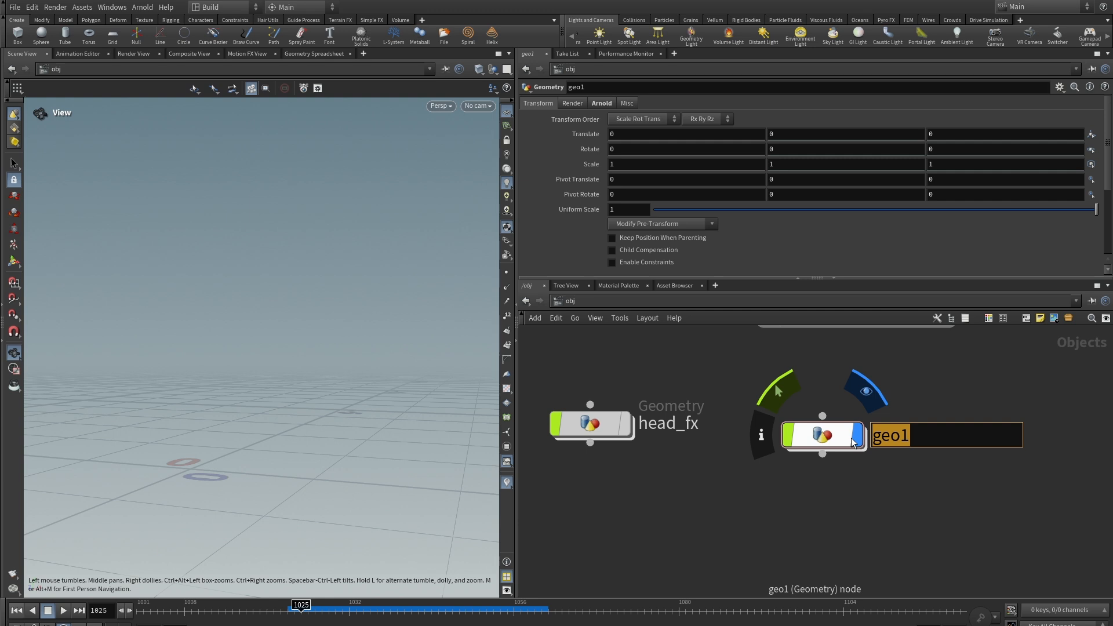
{"action": "type", "text": "final"}
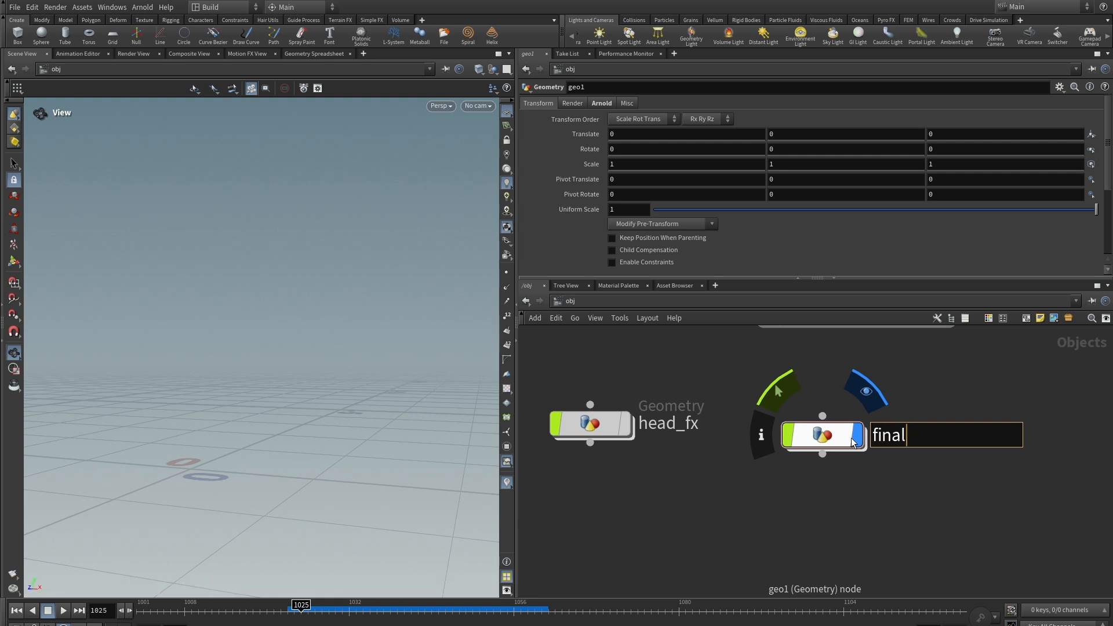
{"action": "key", "text": "Return"}
Inside the final object, add an Object Merge node that references /obj/head_fx/RENDER
{"action": "double_click", "coordinate": [832, 436]}
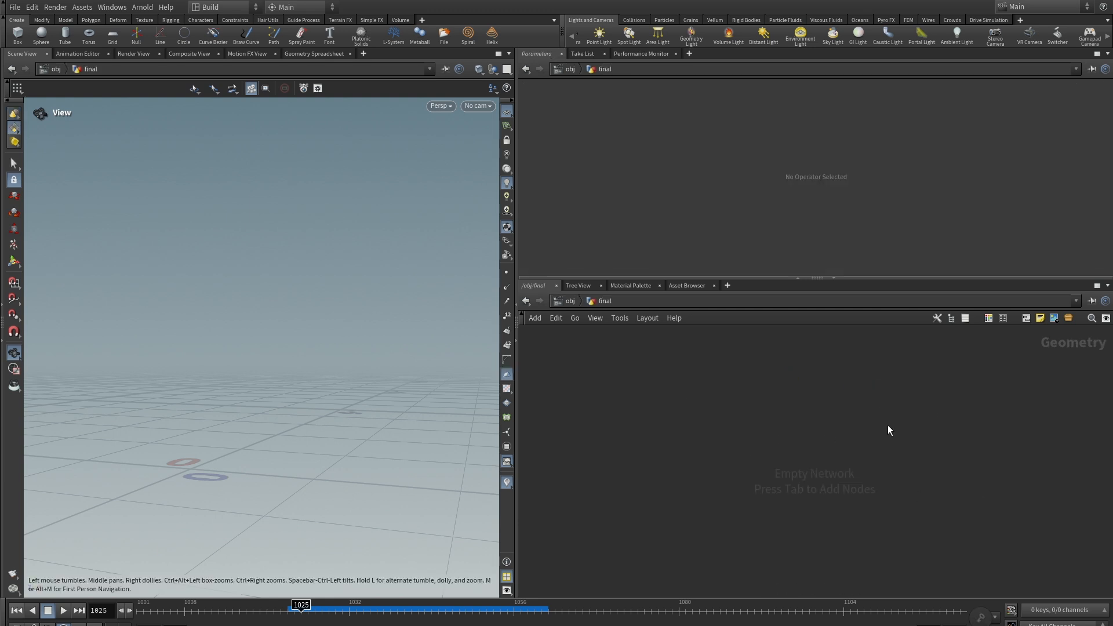
{"action": "key", "text": "Tab"}
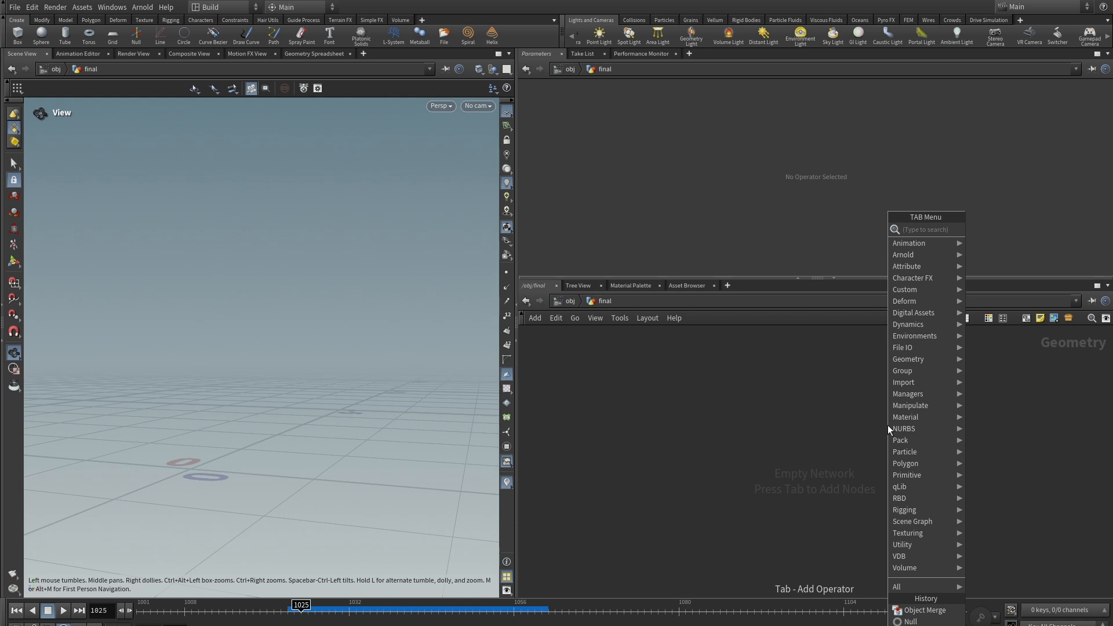
{"action": "type", "text": "obj"}
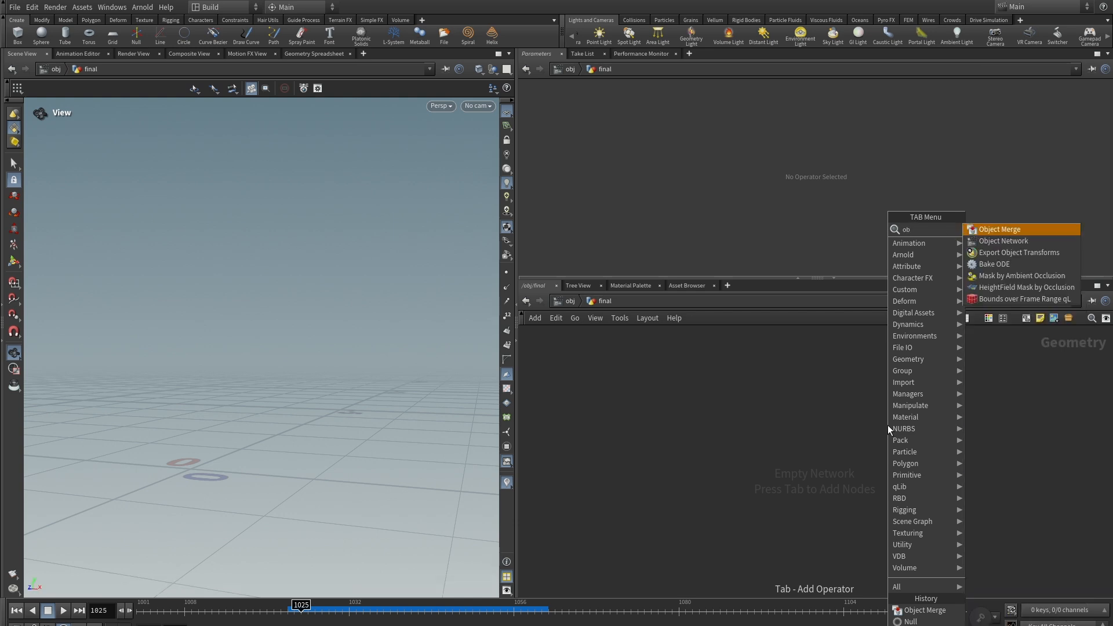
{"action": "left_click", "coordinate": [1021, 229]}
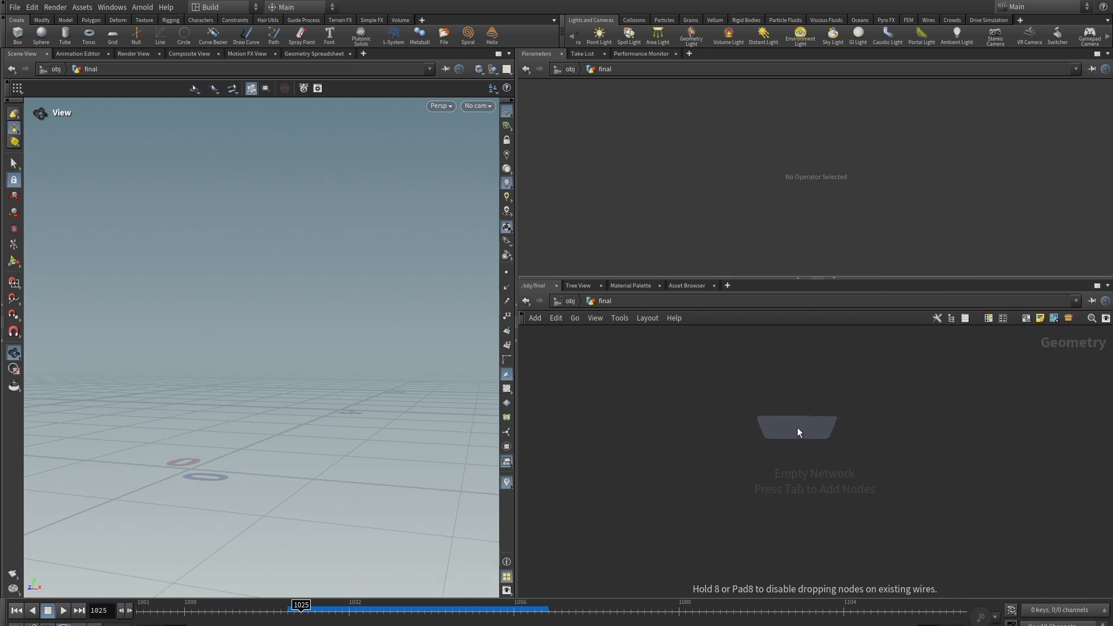
{"action": "left_click", "coordinate": [797, 427]}
{"action": "left_click", "coordinate": [1085, 133]}
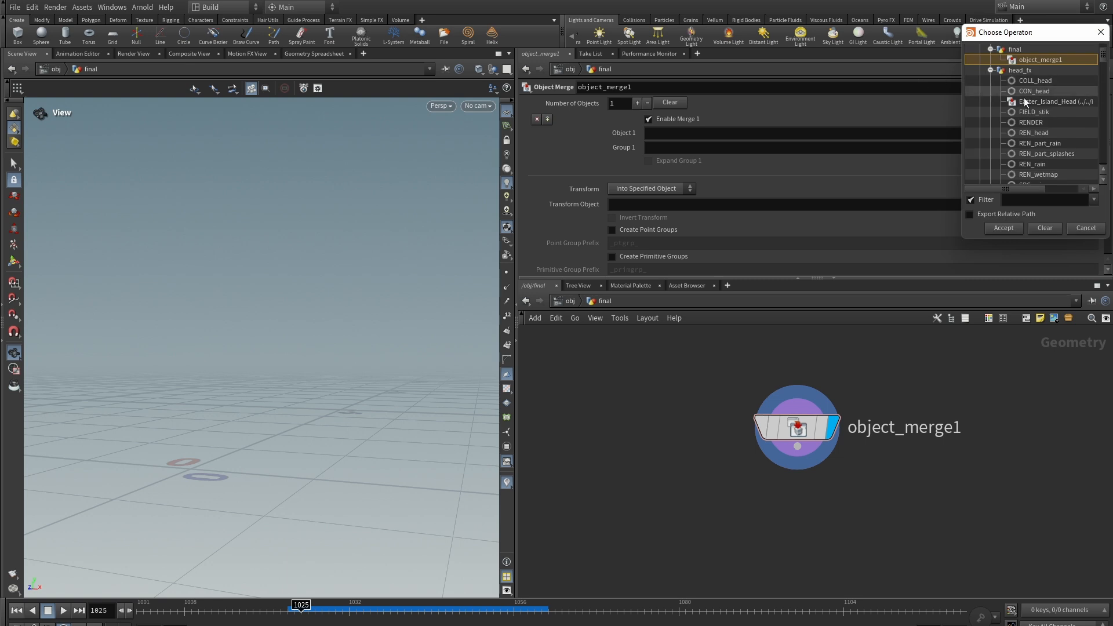
{"action": "left_click", "coordinate": [1031, 123]}
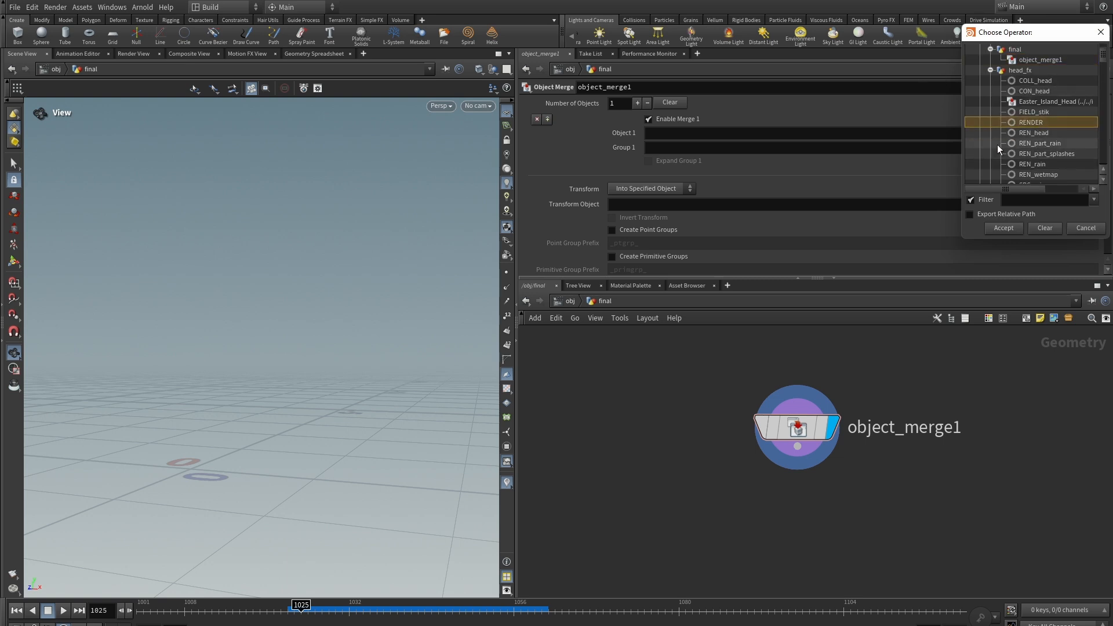
{"action": "left_click", "coordinate": [1004, 228]}
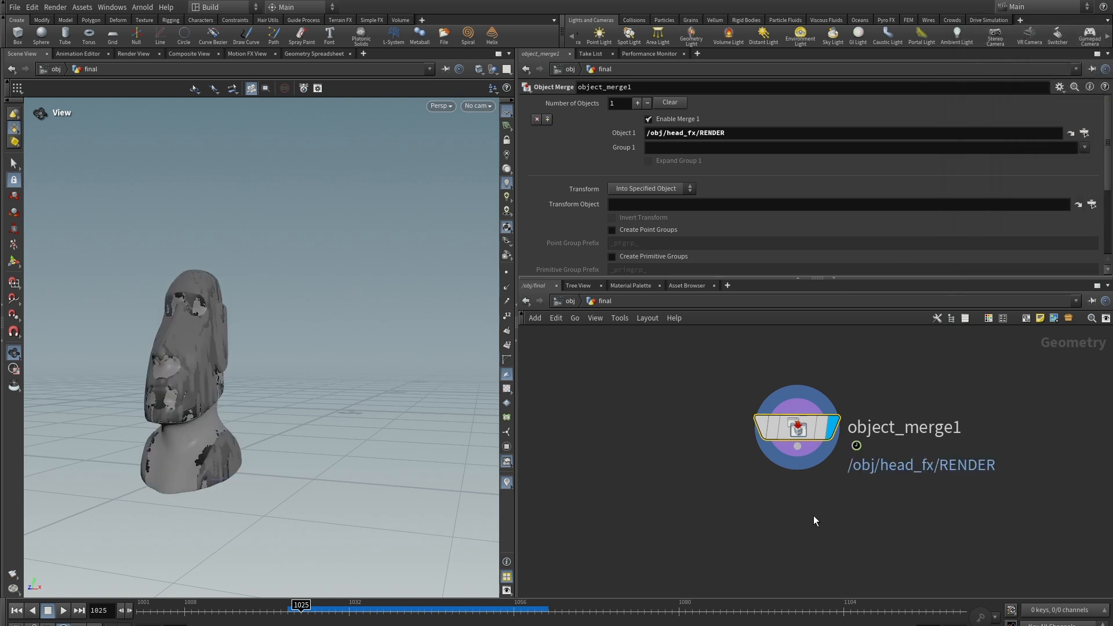
Switch to the stage network and add a Scene Import node beside the xpu network box
{"action": "key", "text": "u"}
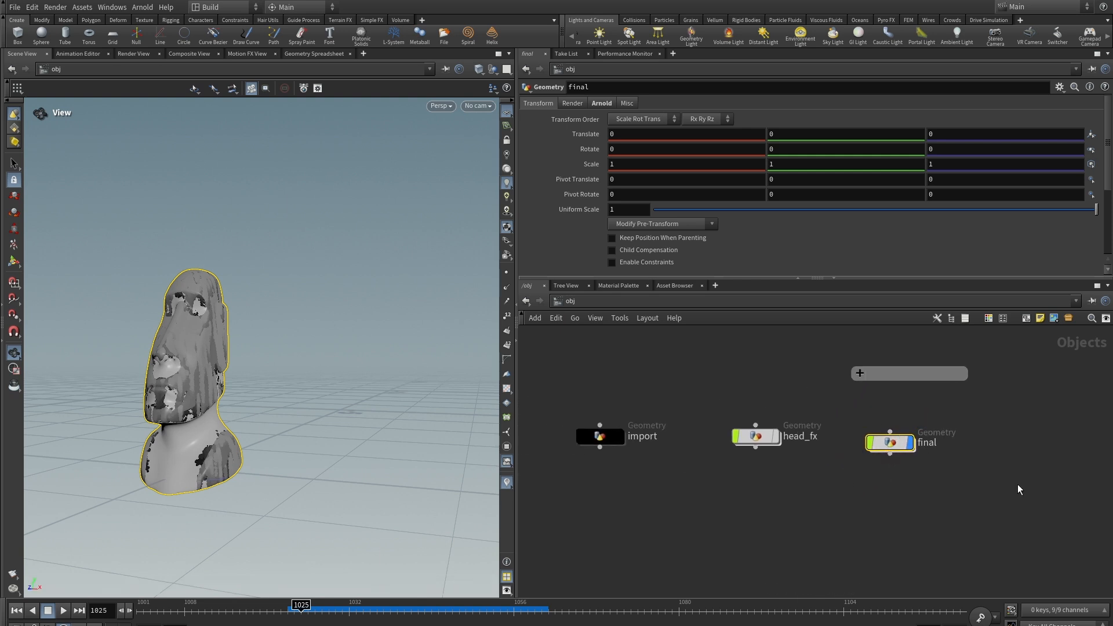
{"action": "scroll", "coordinate": [899, 484], "scroll_direction": "up", "scroll_amount": 3}
{"action": "left_click", "coordinate": [560, 301]}
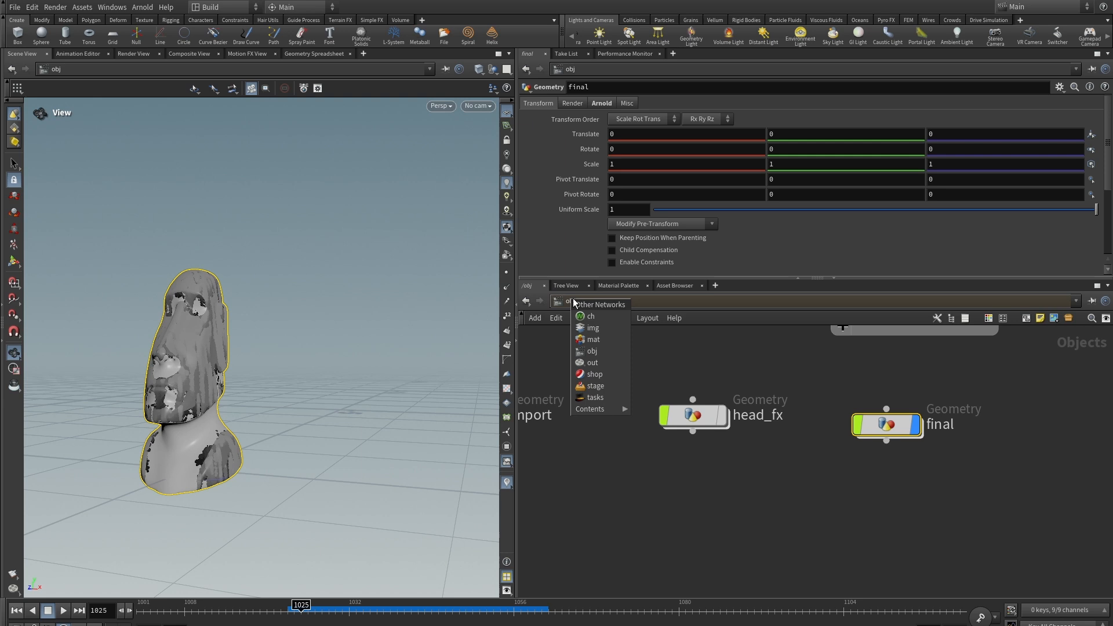
{"action": "left_click", "coordinate": [590, 387]}
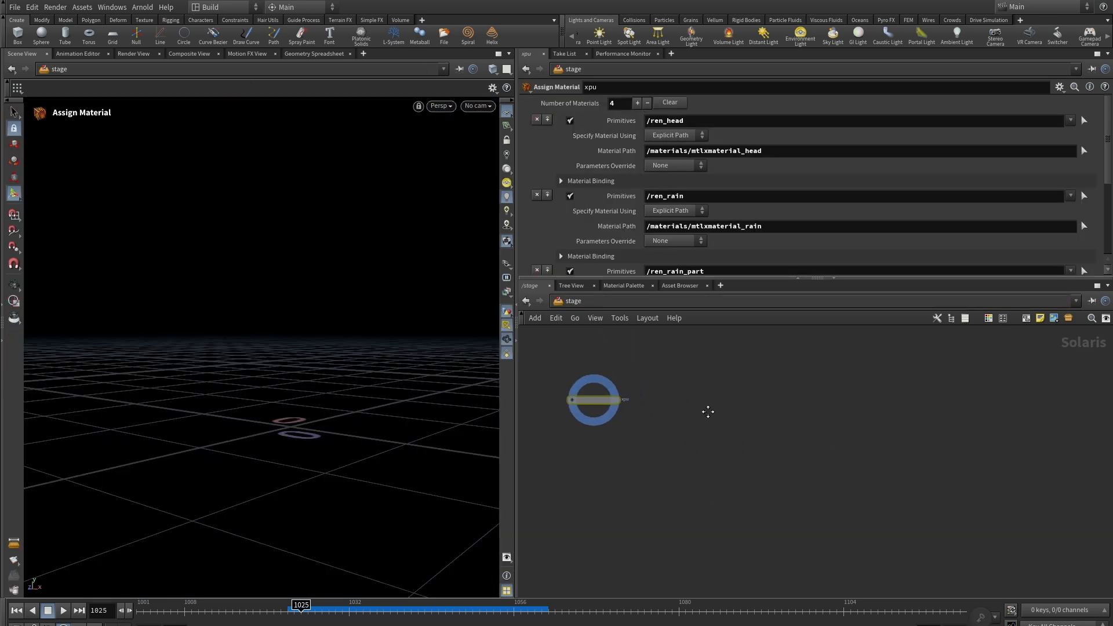
{"action": "key", "text": "Tab"}
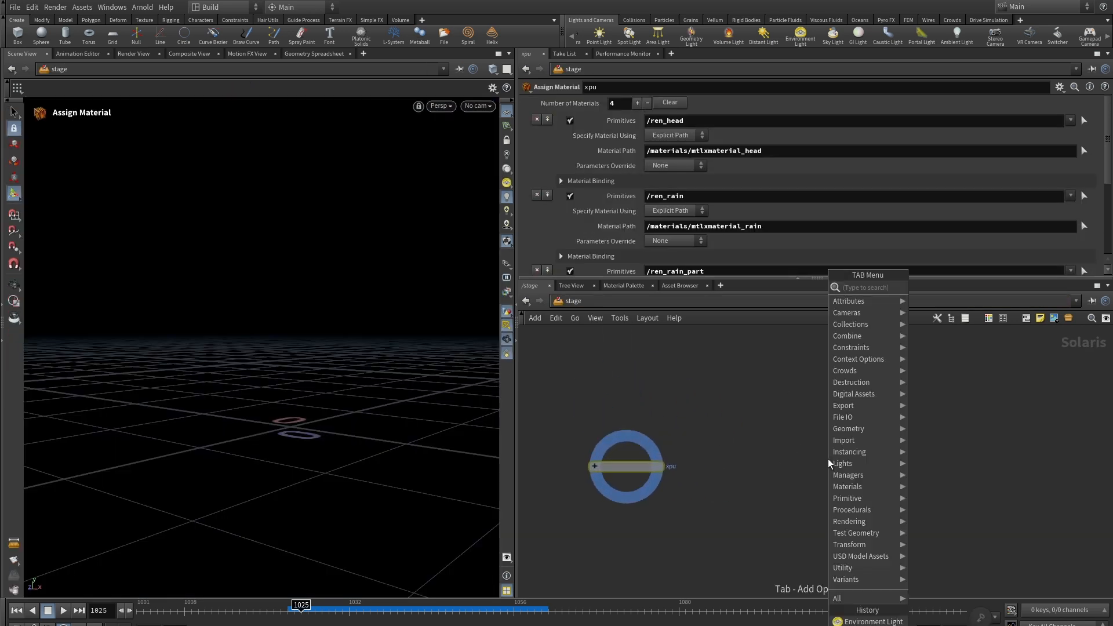
{"action": "type", "text": "sc"}
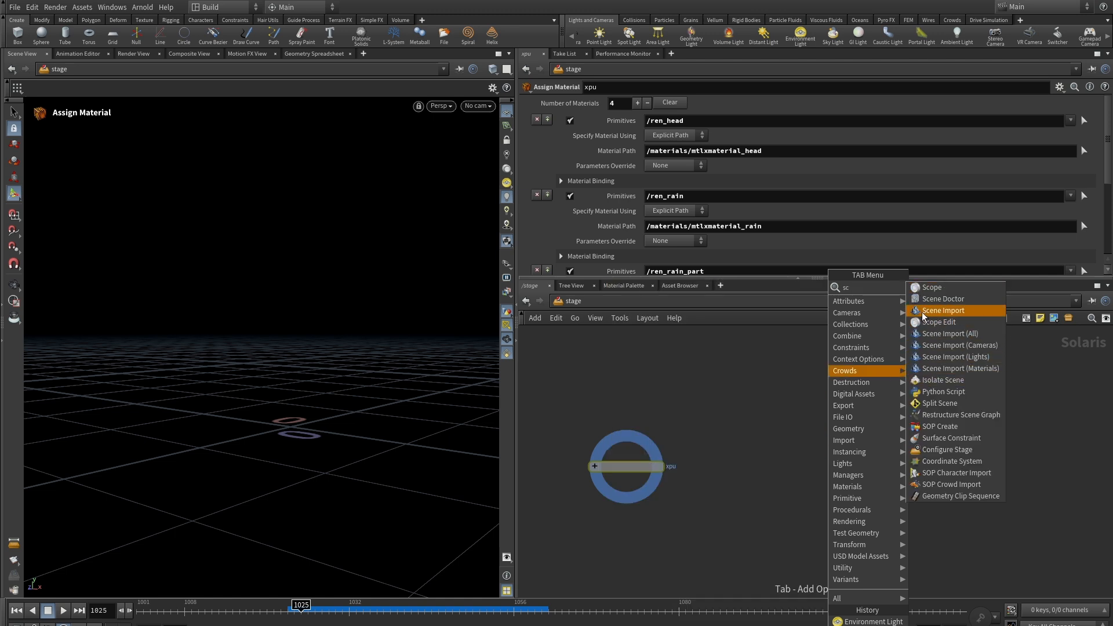
{"action": "left_click", "coordinate": [946, 312]}
{"action": "left_click", "coordinate": [807, 419]}
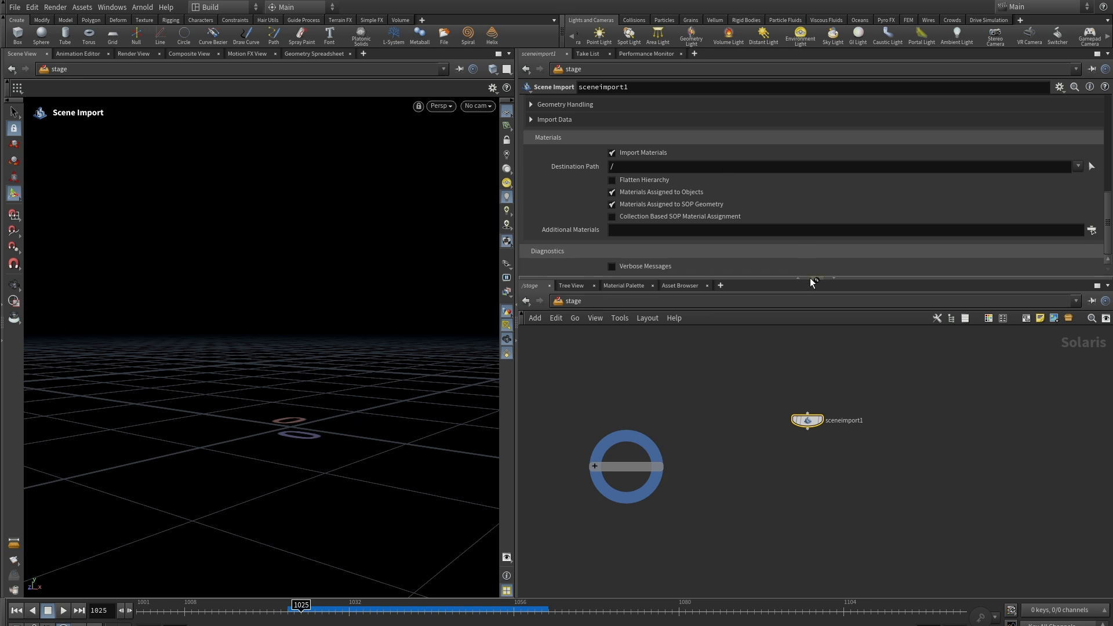
Set the Objects parameter of the Scene Import node to /obj/final and display the imported head in the viewport
{"action": "left_click_drag", "start_coordinate": [810, 277], "coordinate": [811, 357]}
{"action": "scroll", "coordinate": [659, 207], "scroll_direction": "up", "scroll_amount": 4}
{"action": "scroll", "coordinate": [659, 207], "scroll_direction": "up", "scroll_amount": 3}
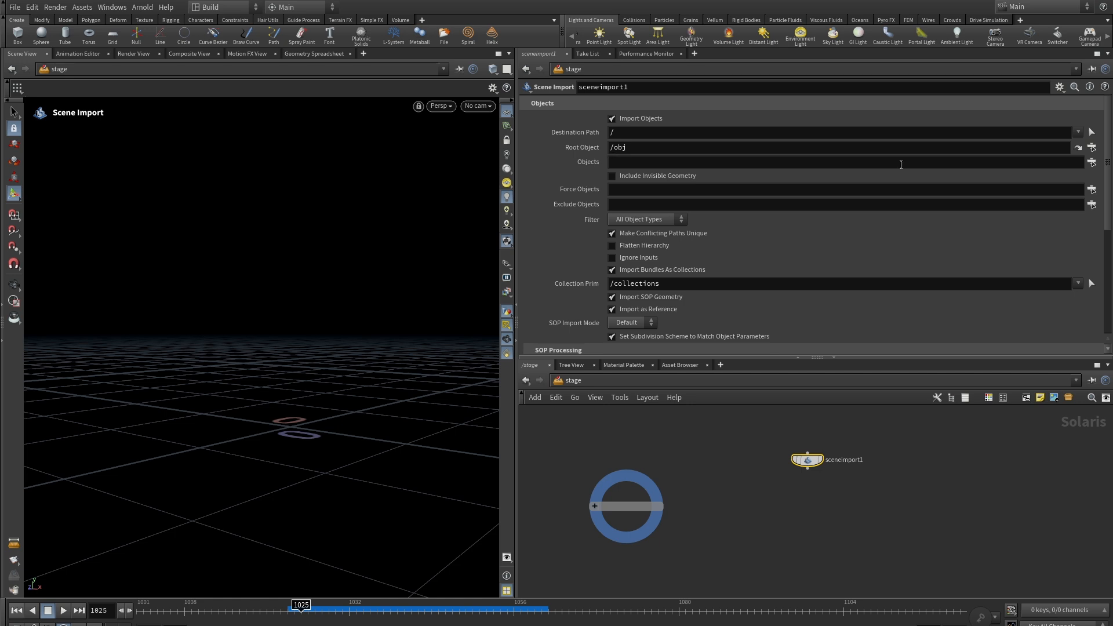
{"action": "left_click", "coordinate": [1091, 163]}
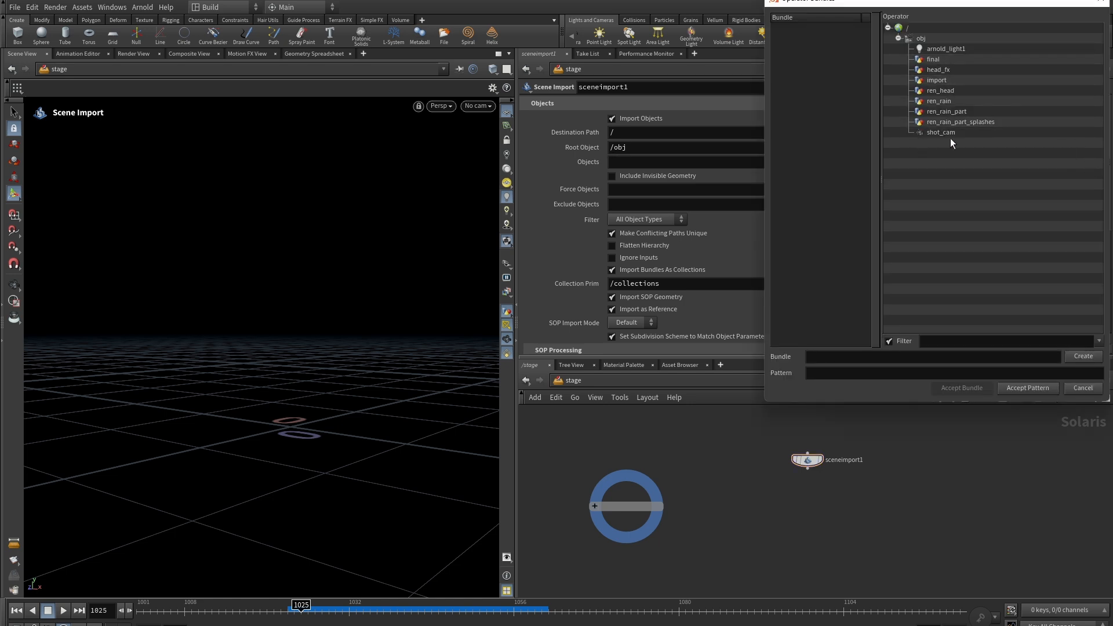
{"action": "left_click", "coordinate": [937, 60]}
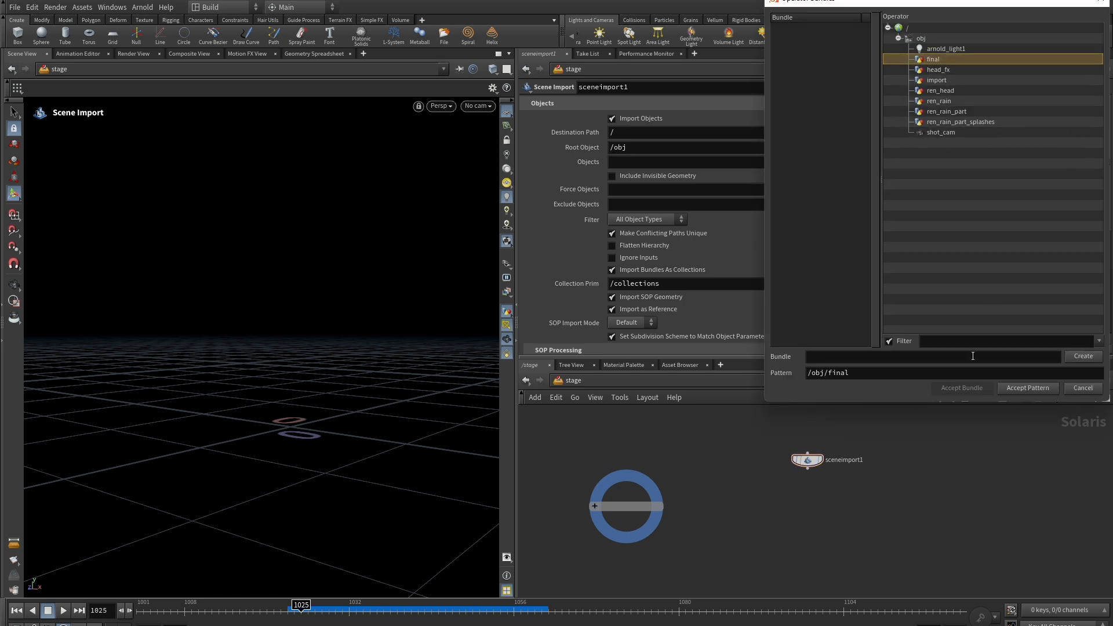
{"action": "left_click", "coordinate": [1027, 388]}
{"action": "mouse_move", "coordinate": [822, 463]}
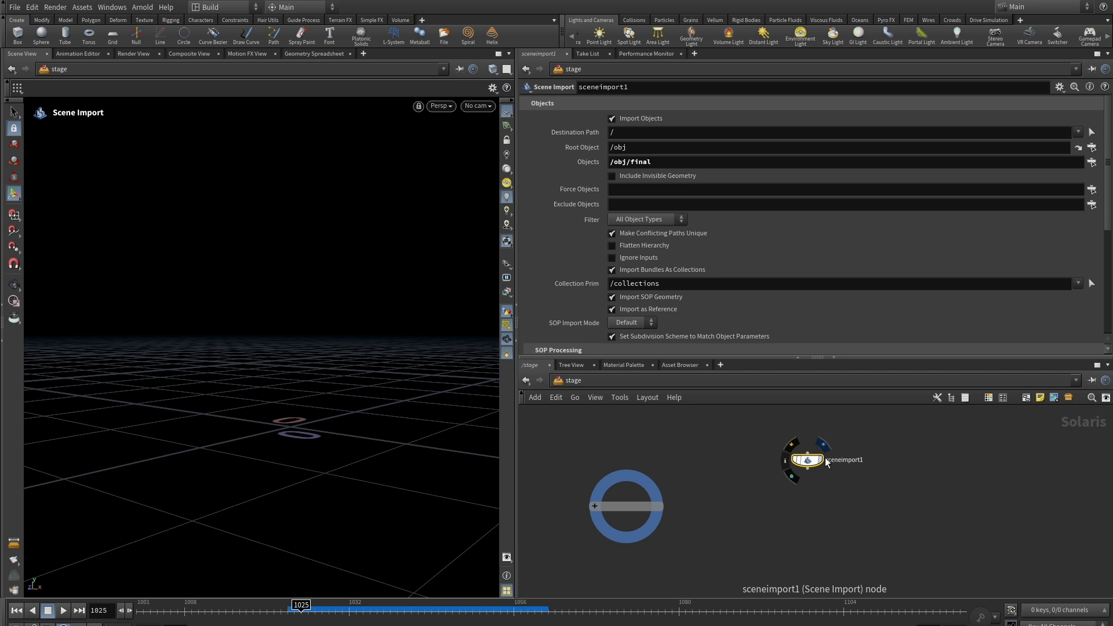
{"action": "key", "text": "Escape"}
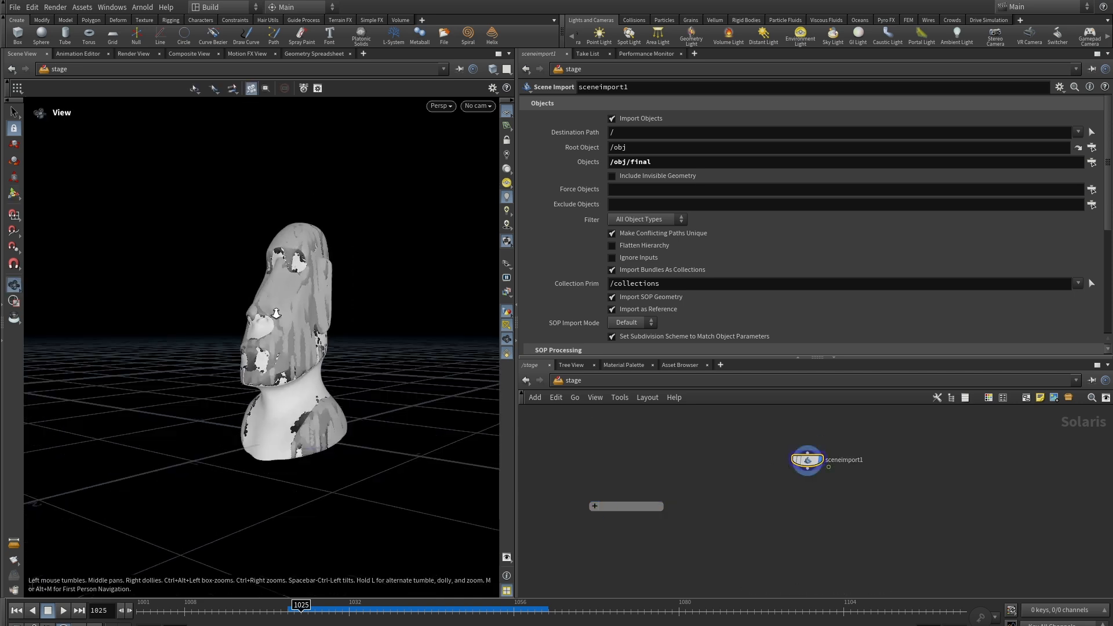
Create a camera from the current viewport view, wired below sceneimport1
{"action": "left_click_drag", "start_coordinate": [872, 359], "coordinate": [874, 254]}
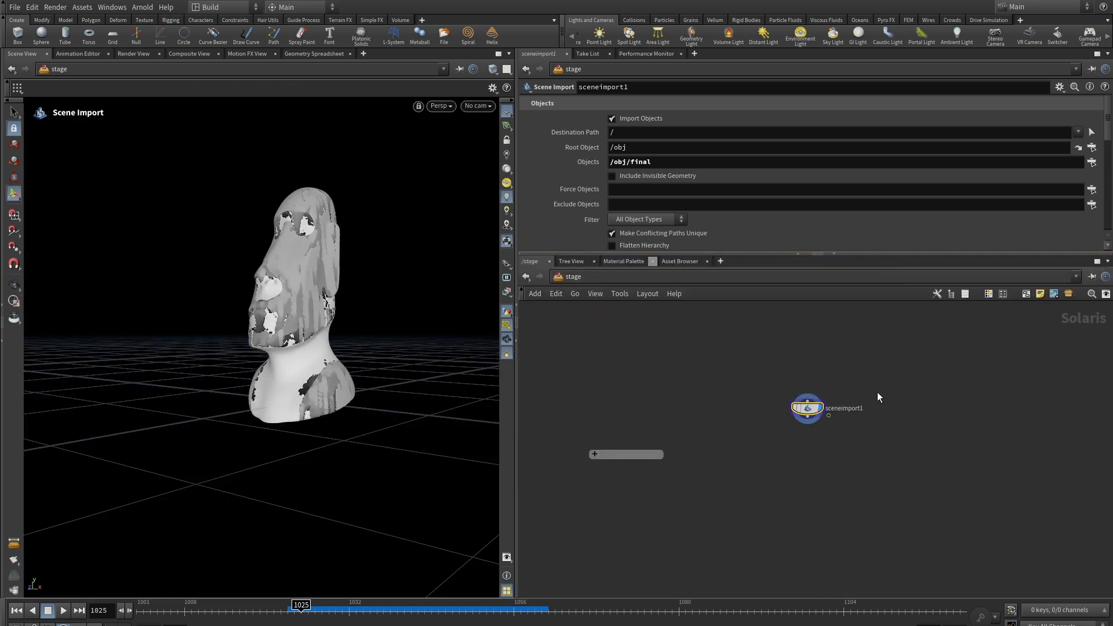
{"action": "middle_click_drag", "start_coordinate": [881, 439], "coordinate": [847, 447]}
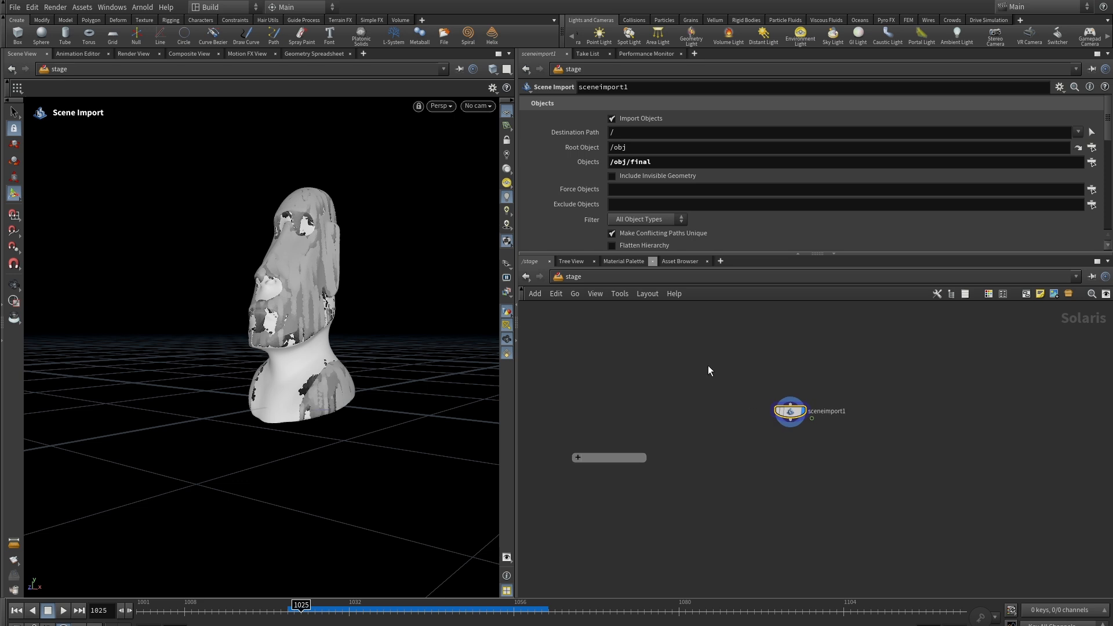
{"action": "middle_click_drag", "start_coordinate": [808, 494], "coordinate": [812, 479]}
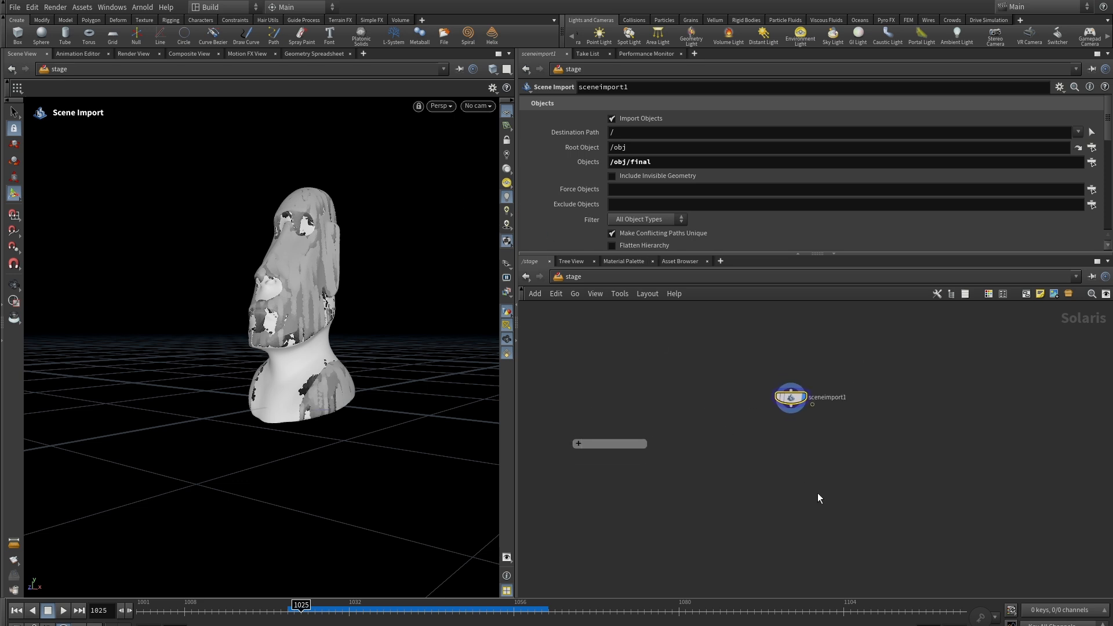
{"action": "key", "text": "Tab"}
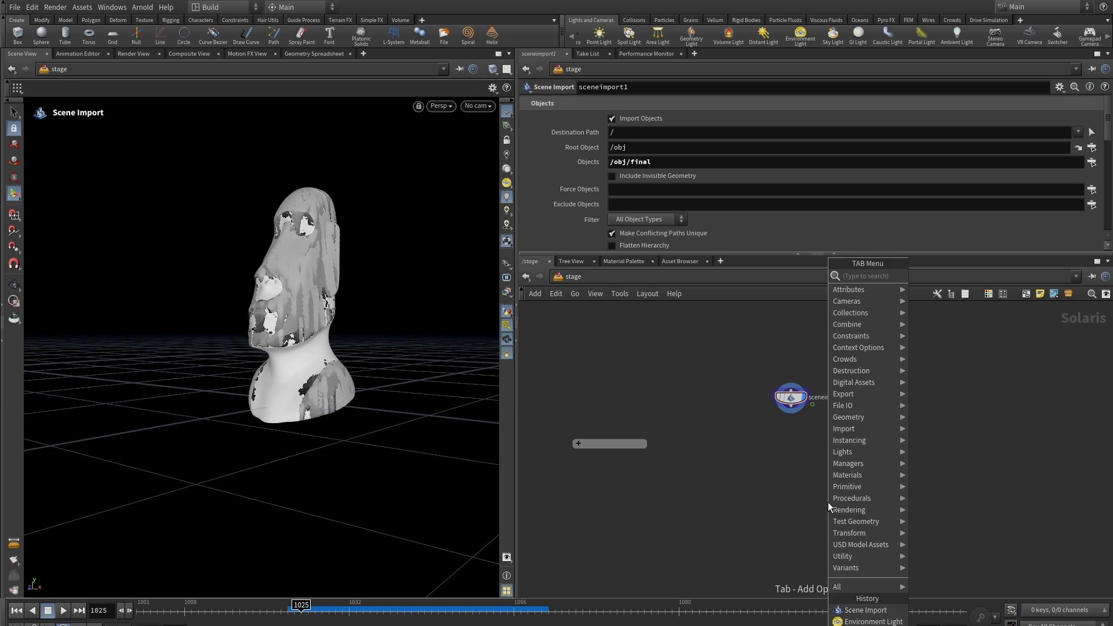
{"action": "left_click", "coordinate": [749, 531]}
{"action": "left_click_drag", "start_coordinate": [561, 30], "coordinate": [497, 32]}
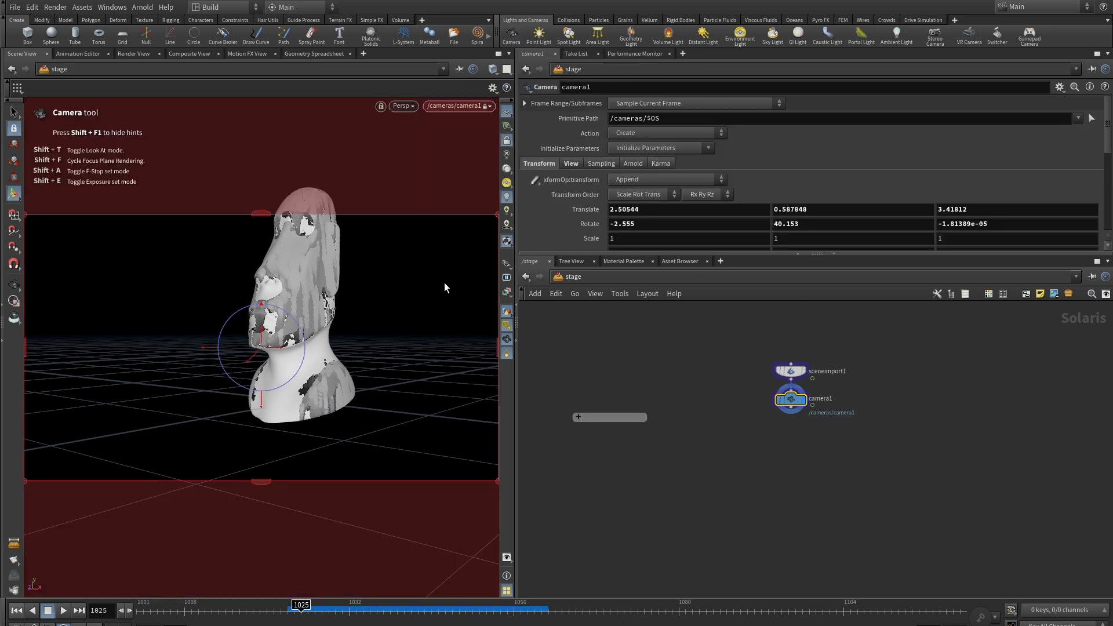
Reposition the new camera so the whole head fits inside the frame, and unlock it from the view
{"action": "middle_click_drag", "start_coordinate": [383, 287], "coordinate": [368, 325], "text": "alt"}
{"action": "right_click_drag", "start_coordinate": [367, 326], "coordinate": [380, 331], "text": "alt"}
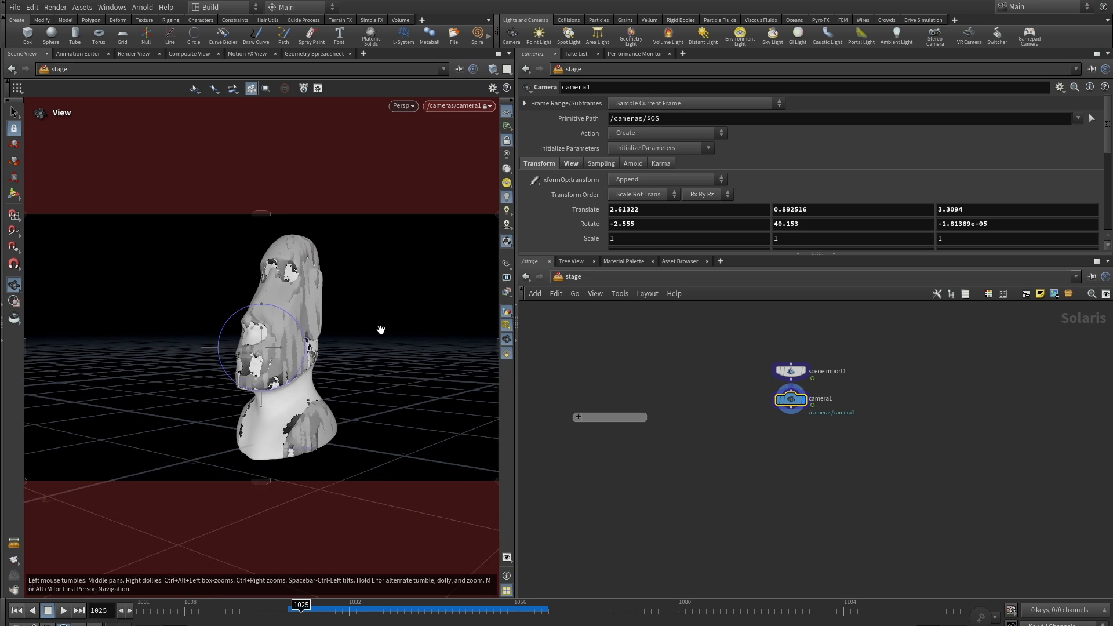
{"action": "middle_click_drag", "start_coordinate": [398, 329], "coordinate": [366, 329], "text": "alt"}
{"action": "right_click_drag", "start_coordinate": [366, 329], "coordinate": [384, 304], "text": "alt"}
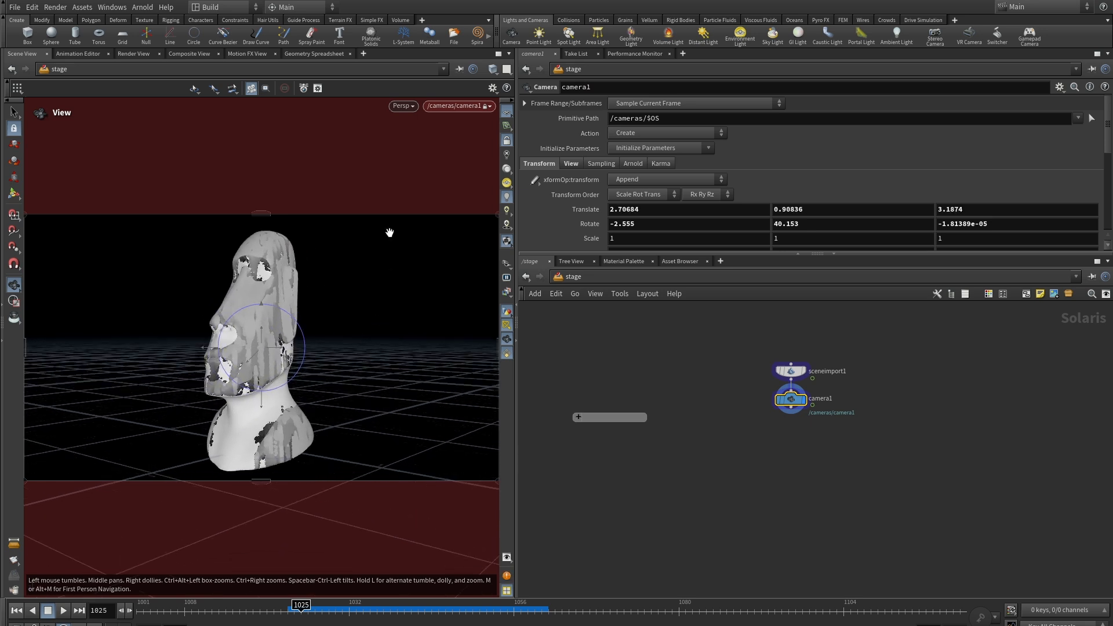
{"action": "left_click", "coordinate": [507, 141]}
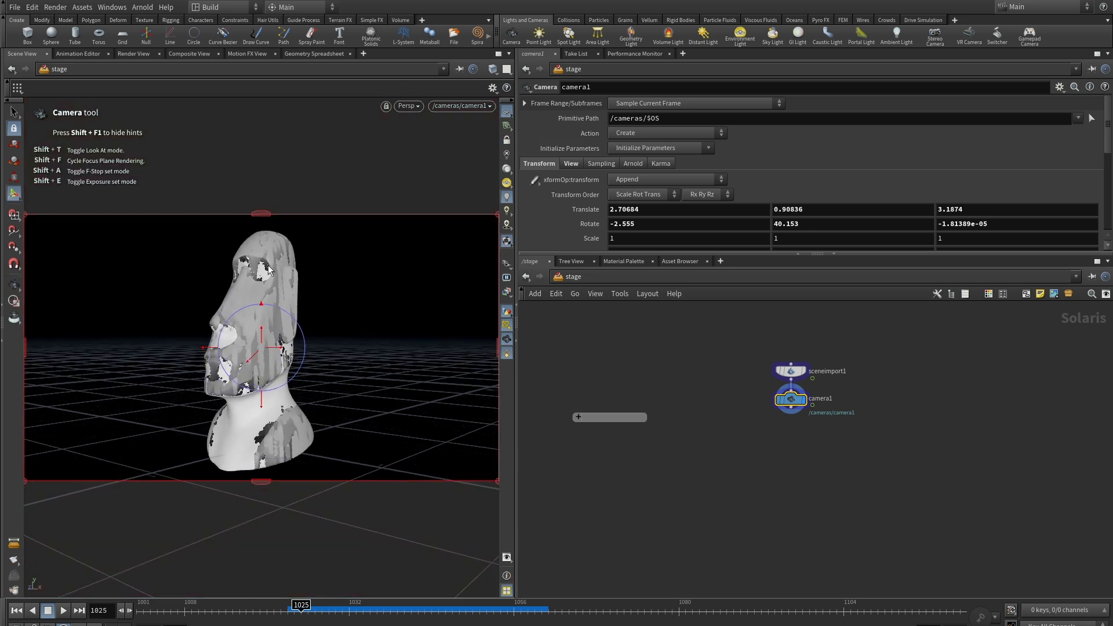
Move camera1 lower in the network and insert an Environment Light between sceneimport1 and camera1
{"action": "left_click_drag", "start_coordinate": [792, 400], "coordinate": [794, 484]}
{"action": "key", "text": "Tab"}
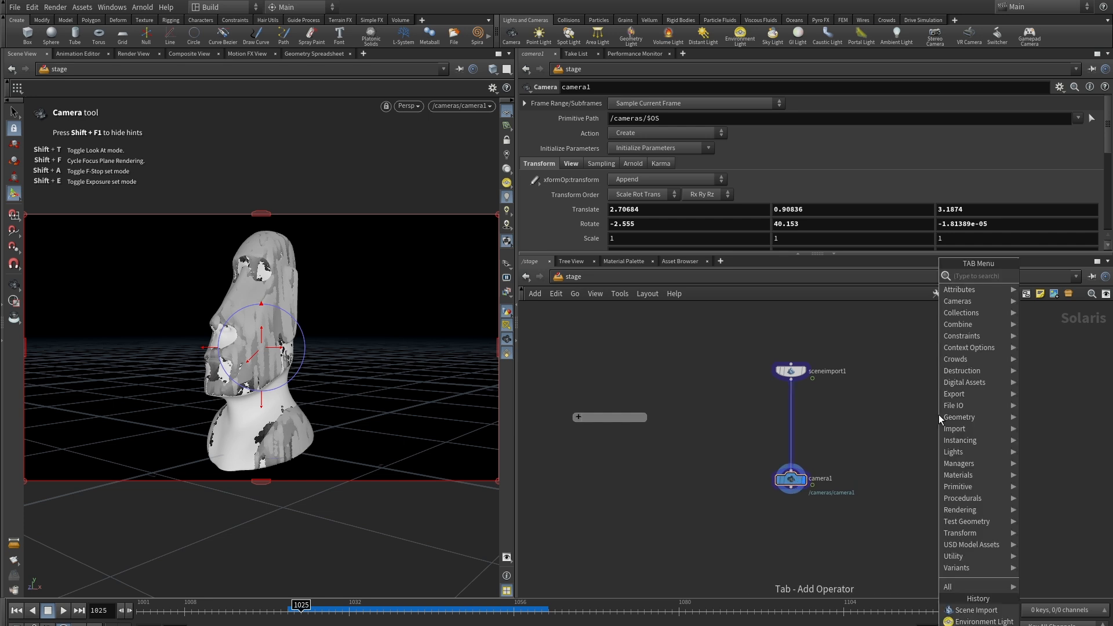
{"action": "type", "text": "li"}
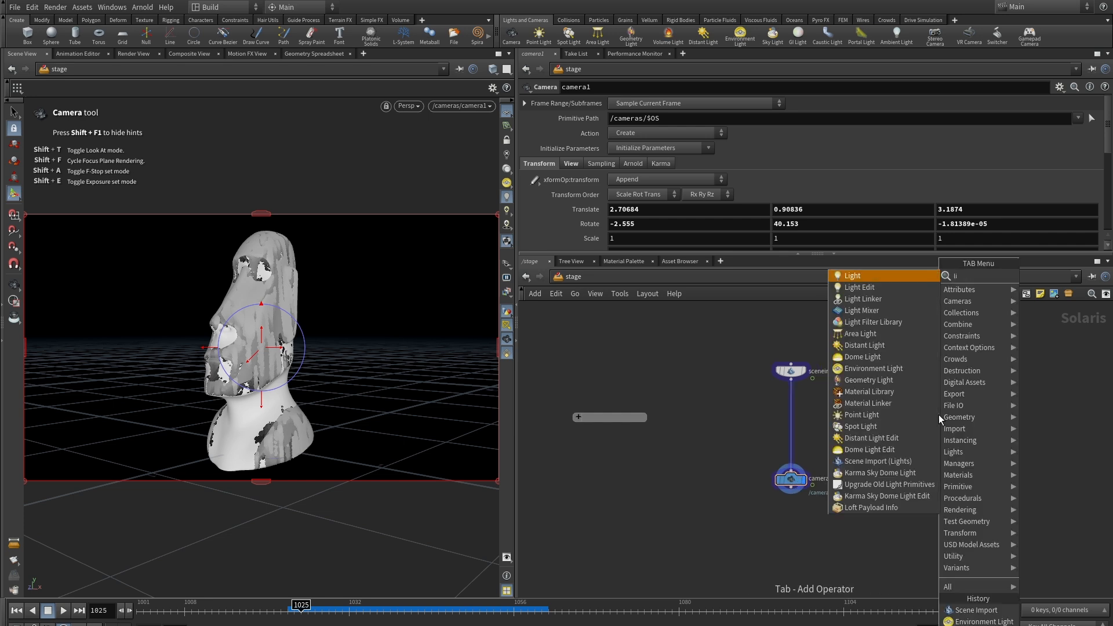
{"action": "left_click", "coordinate": [867, 369]}
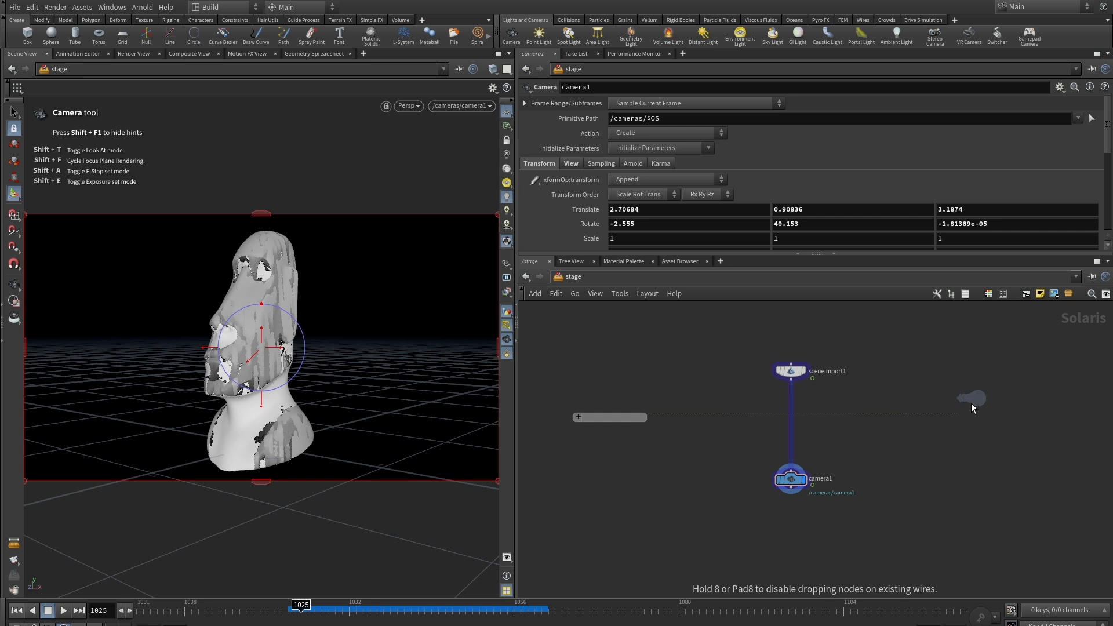
{"action": "left_click", "coordinate": [790, 443]}
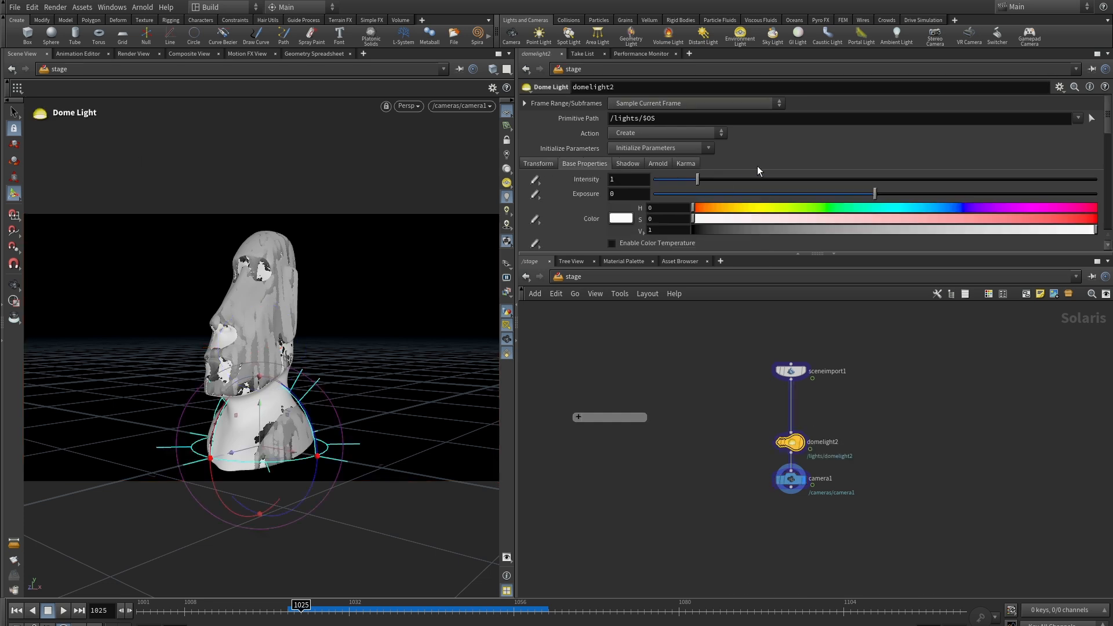
Set the dome light's texture to HDRIHaven_kiara_5_noon_2k.rat from the $HFS/houdini/pic/hdri folder
{"action": "scroll", "coordinate": [757, 169], "scroll_direction": "down", "scroll_amount": 4}
{"action": "left_click", "coordinate": [1093, 212]}
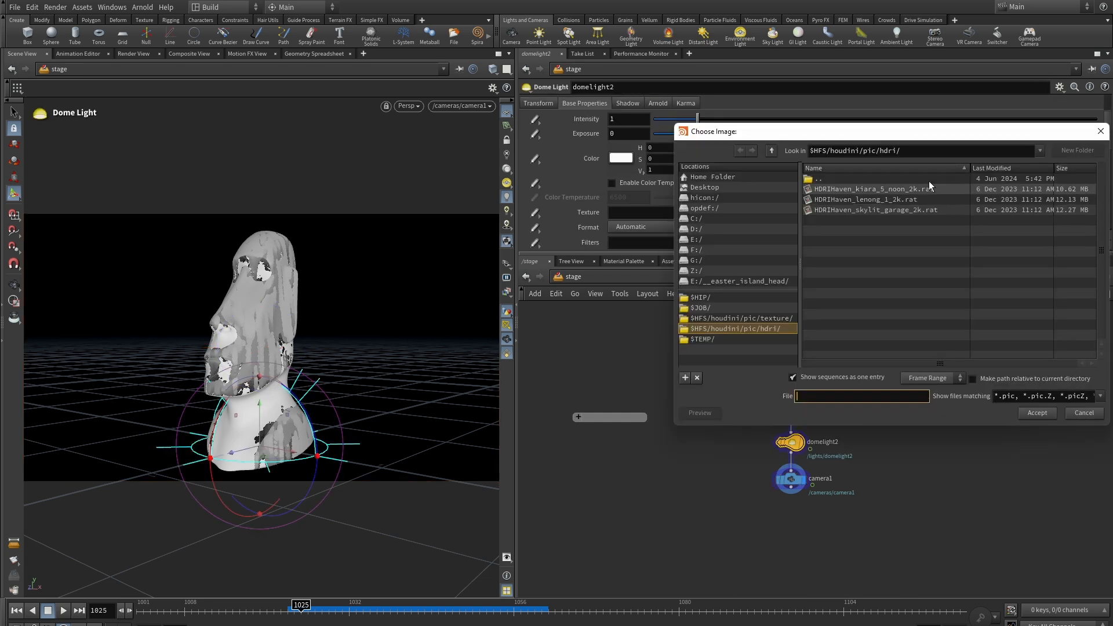
{"action": "left_click", "coordinate": [872, 189]}
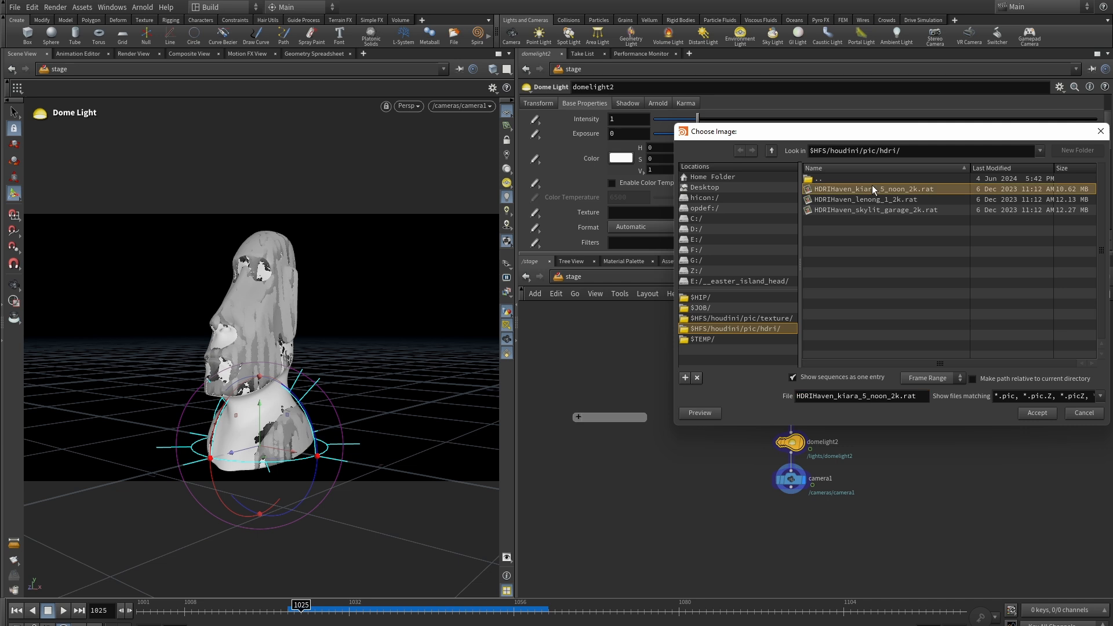
{"action": "left_click", "coordinate": [1036, 414]}
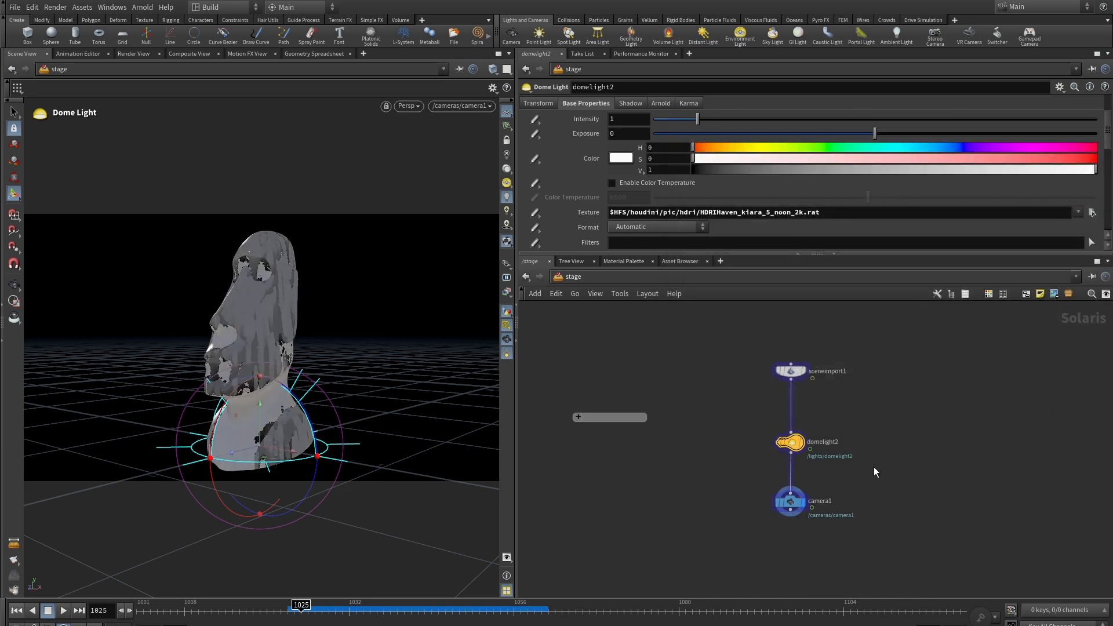
Add the Karma render nodes below camera1 and connect camera1's output to the karmarendersettings input
{"action": "mouse_move", "coordinate": [875, 467]}
{"action": "middle_mouse_down"}
{"action": "mouse_move", "coordinate": [873, 389]}
{"action": "mouse_move", "coordinate": [885, 486]}
{"action": "mouse_move", "coordinate": [878, 450]}
{"action": "mouse_move", "coordinate": [868, 478]}
{"action": "middle_mouse_up"}
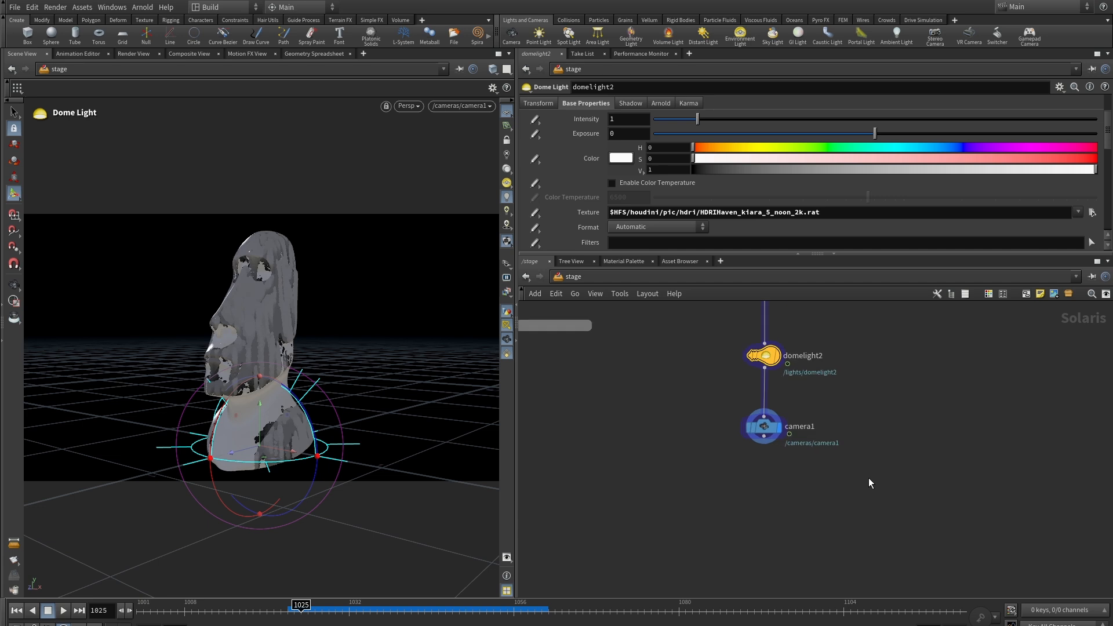
{"action": "key", "text": "Tab"}
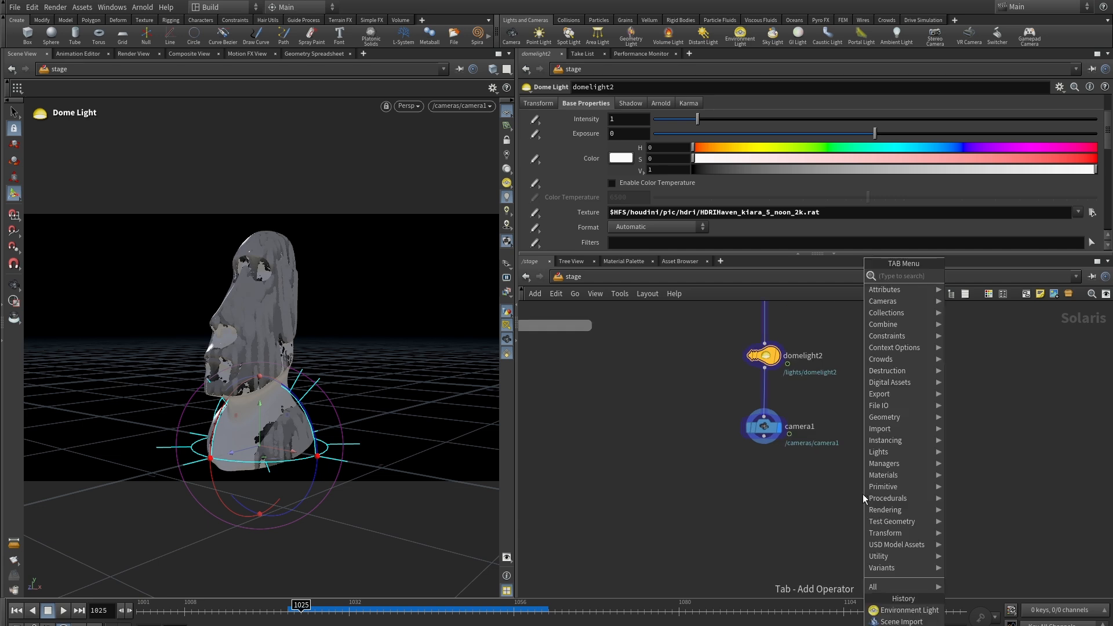
{"action": "type", "text": "kar"}
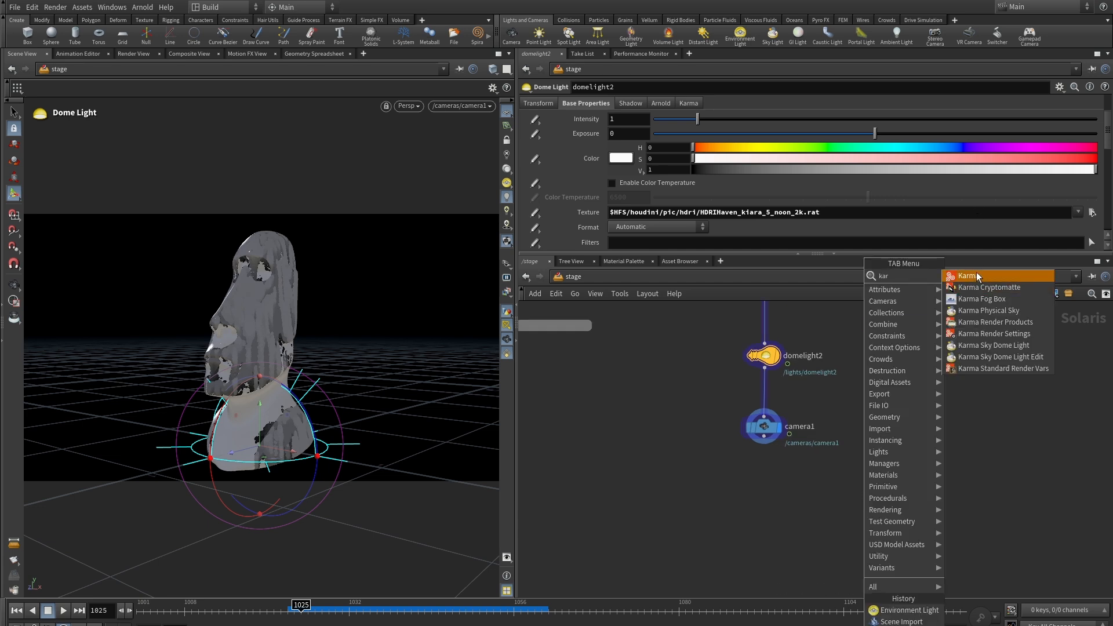
{"action": "left_click", "coordinate": [976, 276]}
{"action": "left_click", "coordinate": [766, 483]}
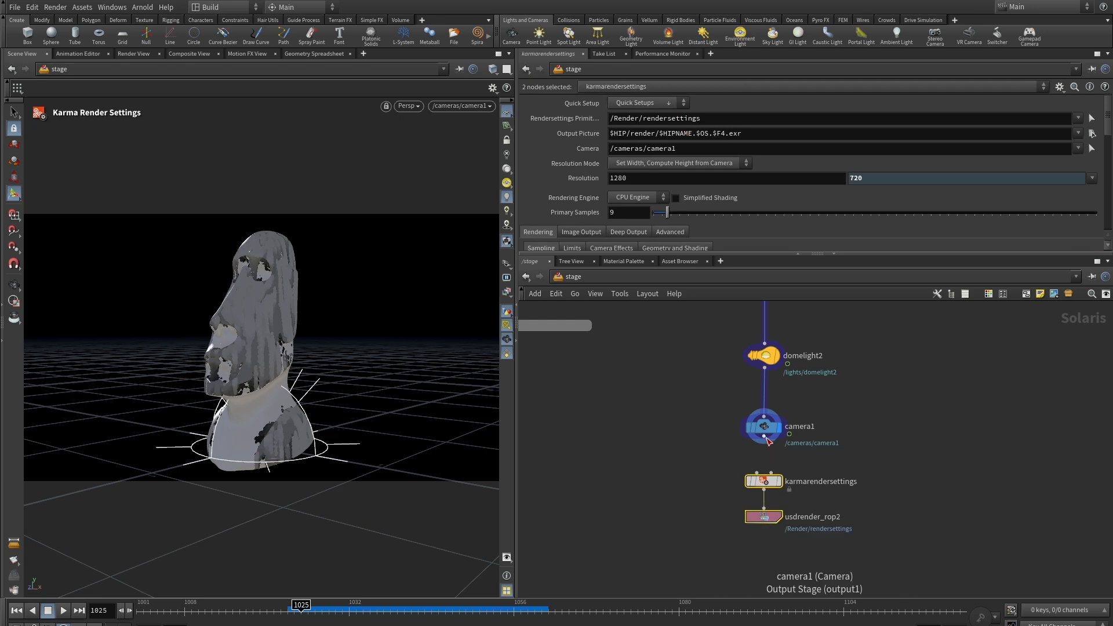
{"action": "left_click_drag", "start_coordinate": [764, 436], "coordinate": [757, 473]}
{"action": "scroll", "coordinate": [845, 429], "scroll_direction": "up", "scroll_amount": 3}
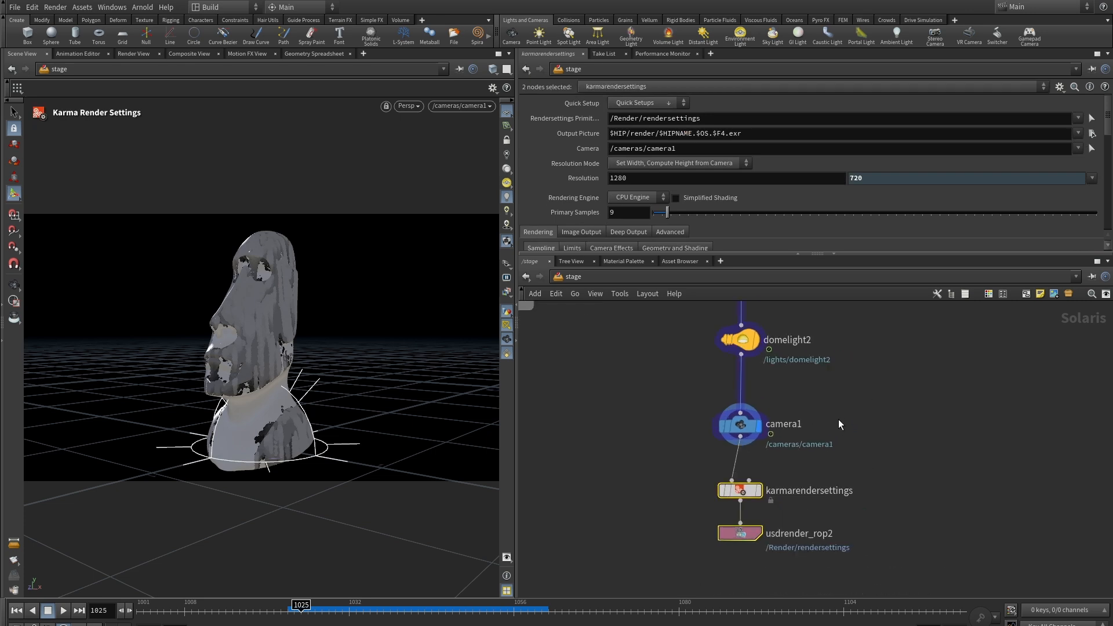
Switch the rendering engine of the Karma render settings to XPU and enlarge the parameter area
{"action": "middle_click_drag", "start_coordinate": [838, 375], "coordinate": [822, 381]}
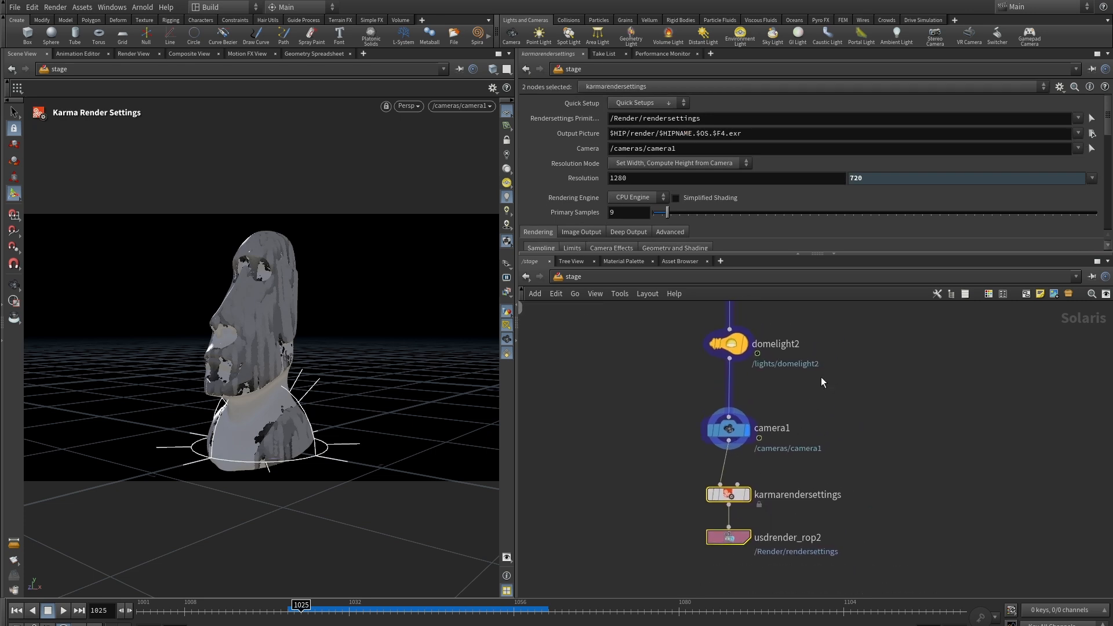
{"action": "left_click", "coordinate": [621, 197]}
{"action": "left_click", "coordinate": [631, 221]}
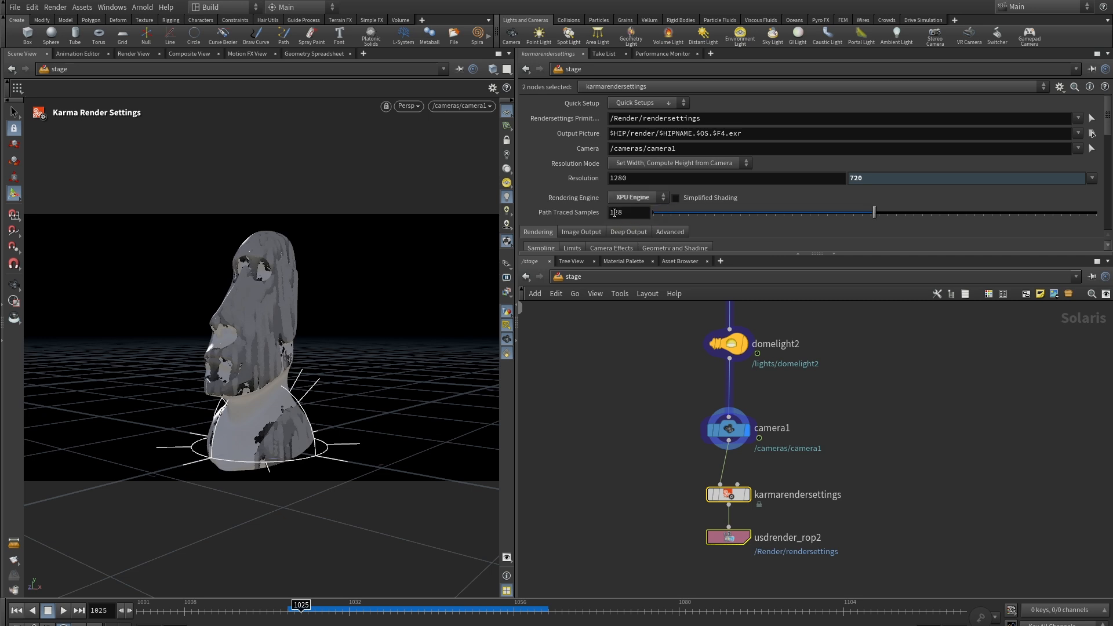
{"action": "left_click_drag", "start_coordinate": [794, 254], "coordinate": [789, 295]}
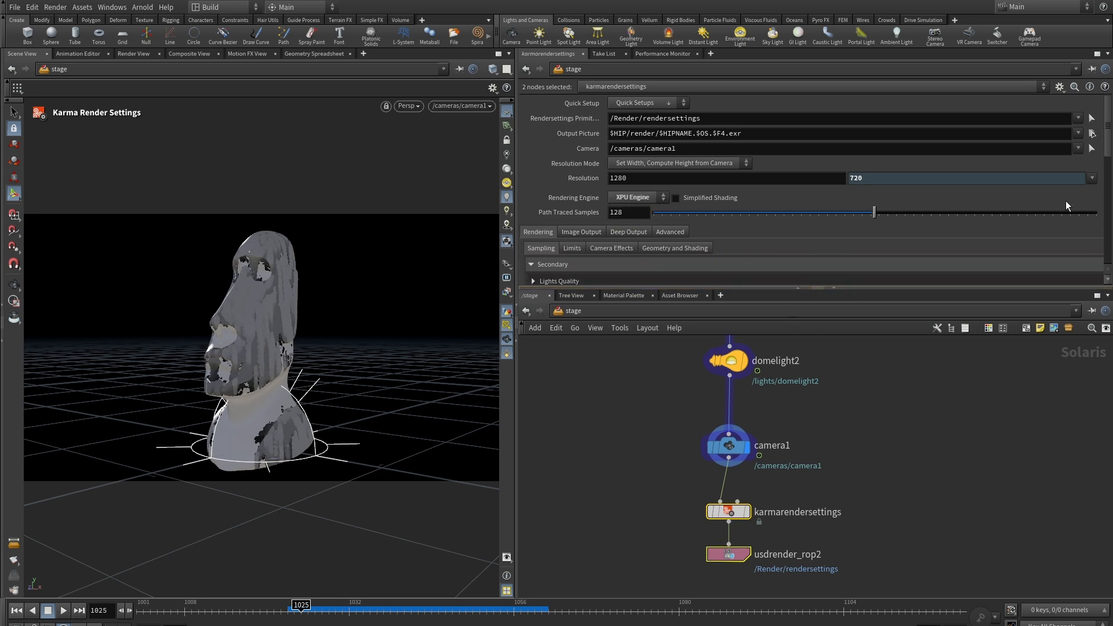
{"action": "left_click_drag", "start_coordinate": [1107, 144], "coordinate": [1107, 108]}
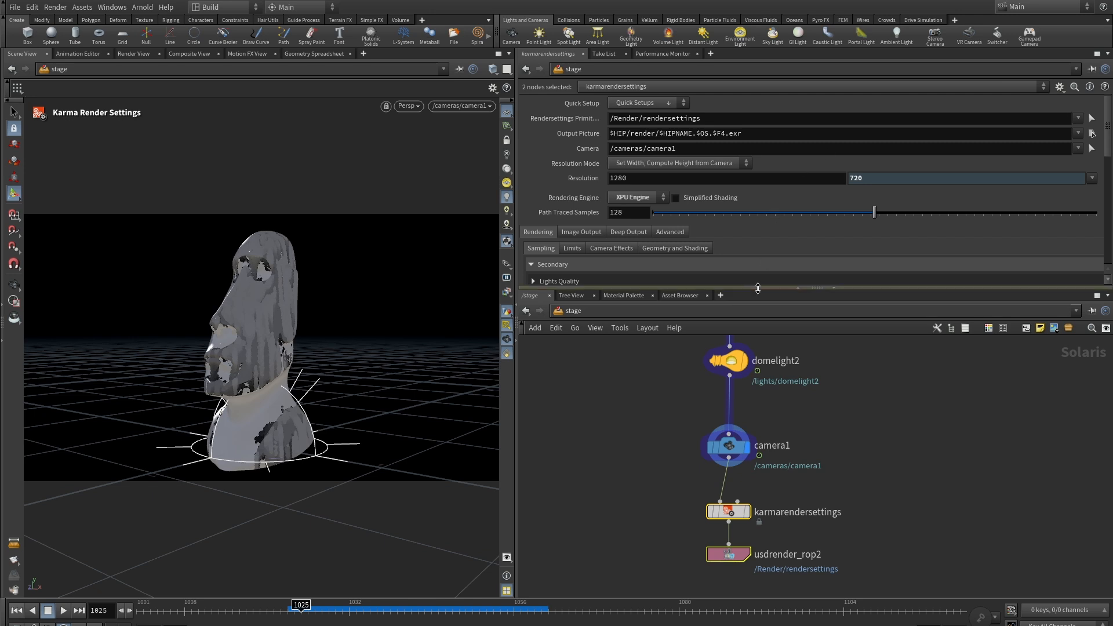
{"action": "left_click_drag", "start_coordinate": [777, 288], "coordinate": [780, 317]}
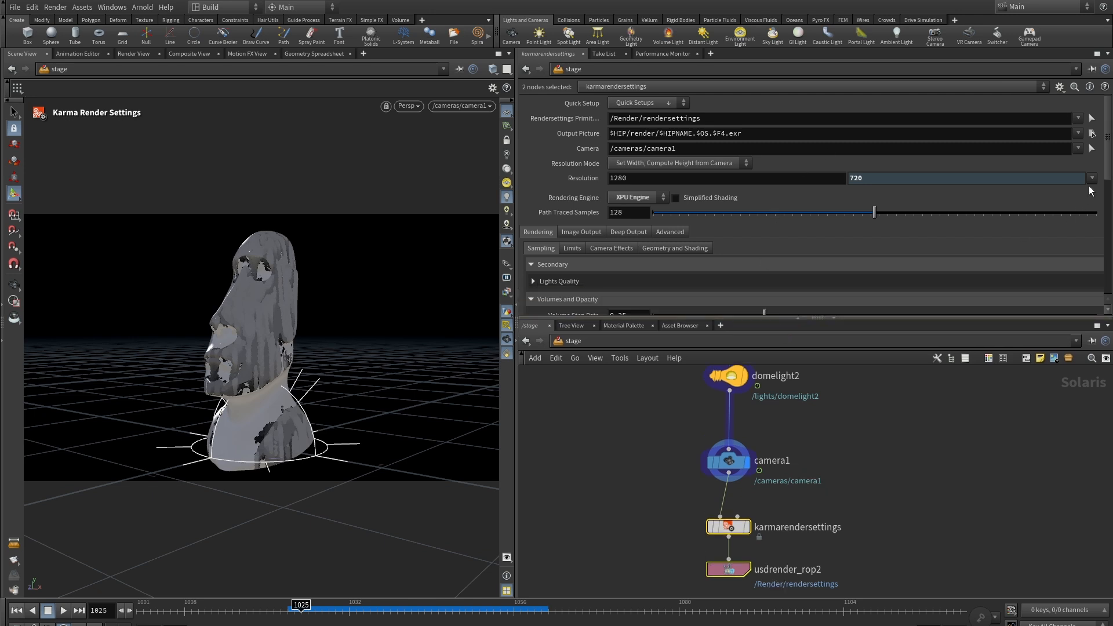
{"action": "left_click_drag", "start_coordinate": [1109, 151], "coordinate": [1110, 135]}
Render the head in the viewport with Karma XPU
{"action": "scroll", "coordinate": [898, 443], "scroll_direction": "down", "scroll_amount": 2}
{"action": "middle_click_drag", "start_coordinate": [884, 441], "coordinate": [889, 437]}
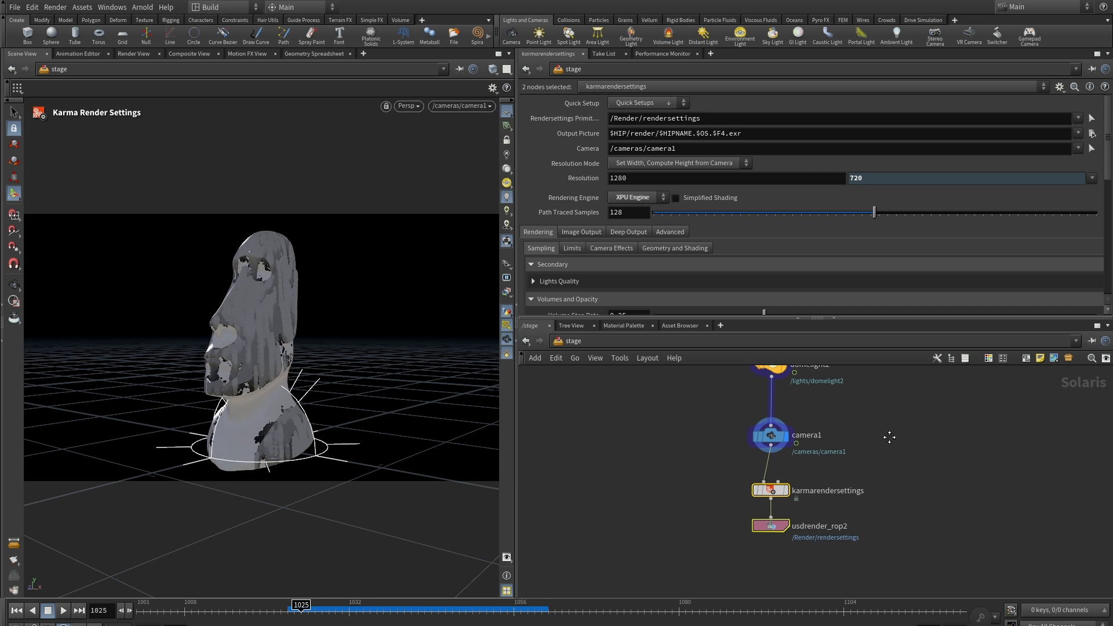
{"action": "left_click", "coordinate": [408, 105]}
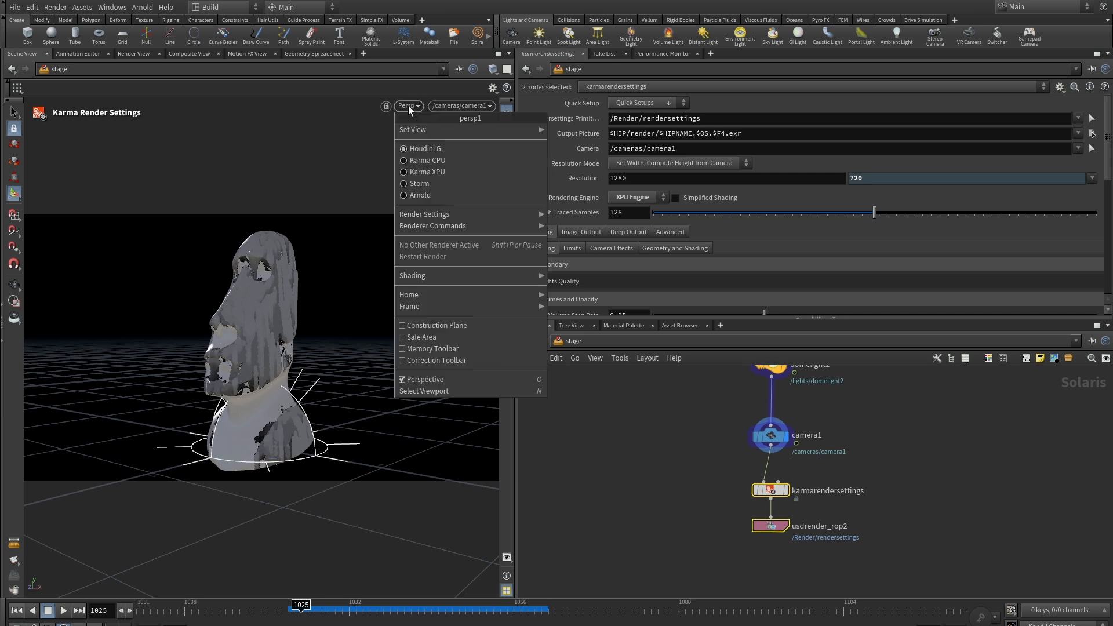
{"action": "left_click", "coordinate": [417, 172]}
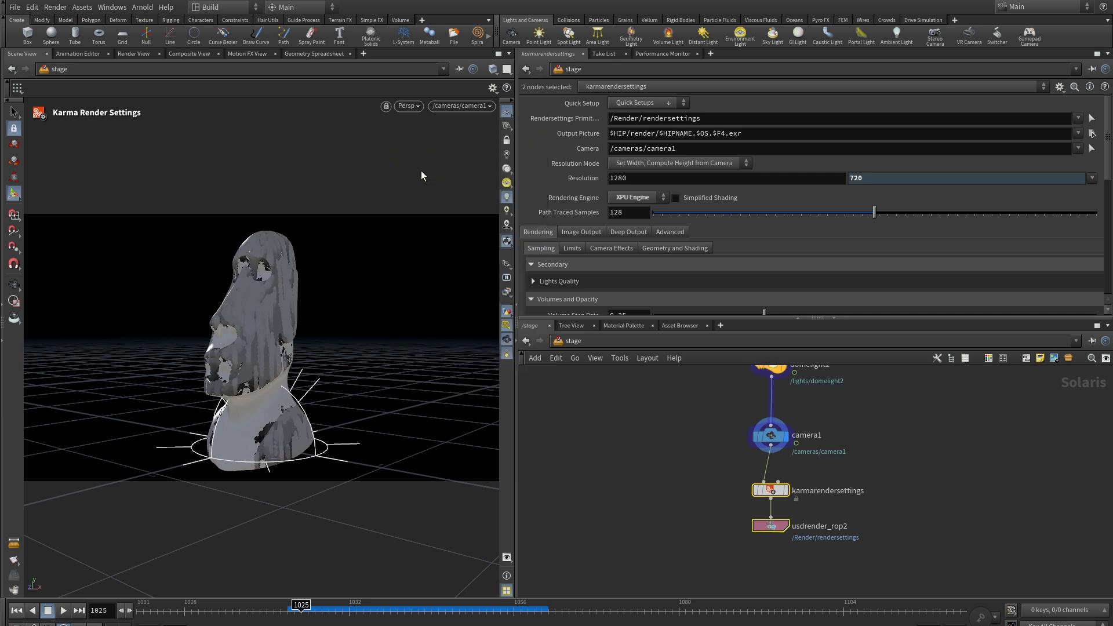
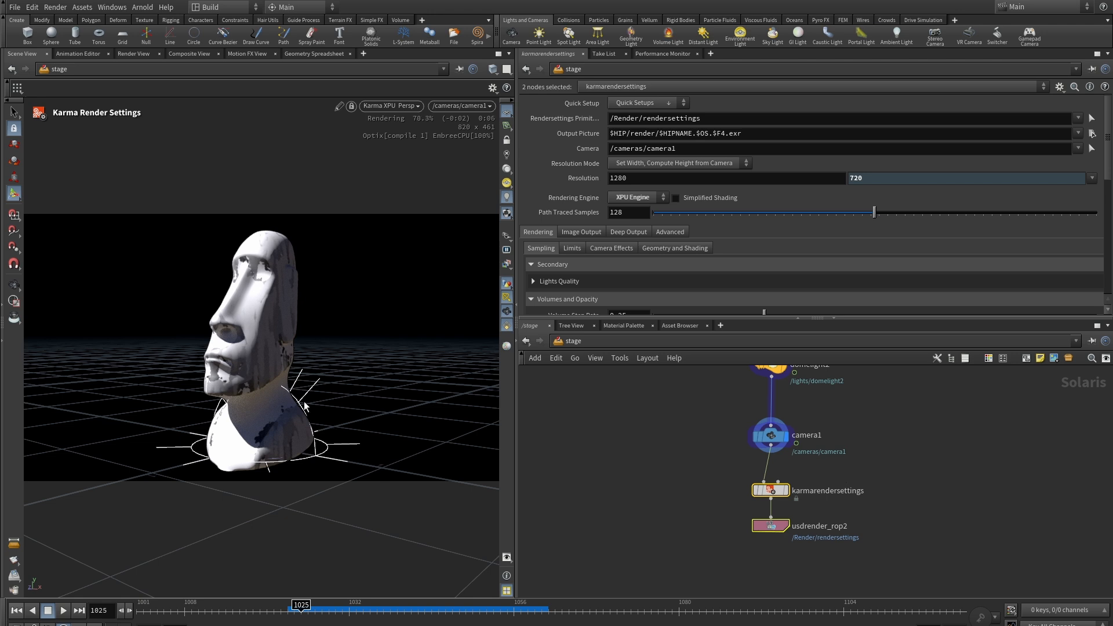
{"action": "middle_click_drag", "start_coordinate": [881, 474], "coordinate": [854, 533]}
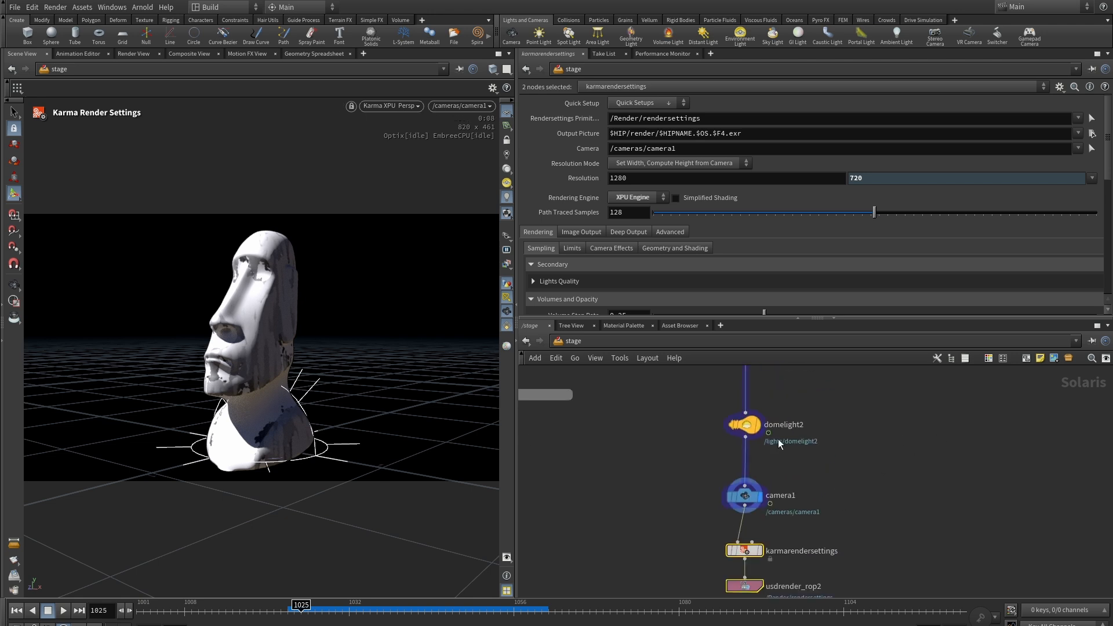
Rotate domelight2 by 60 degrees around the Y axis
{"action": "left_click", "coordinate": [745, 425]}
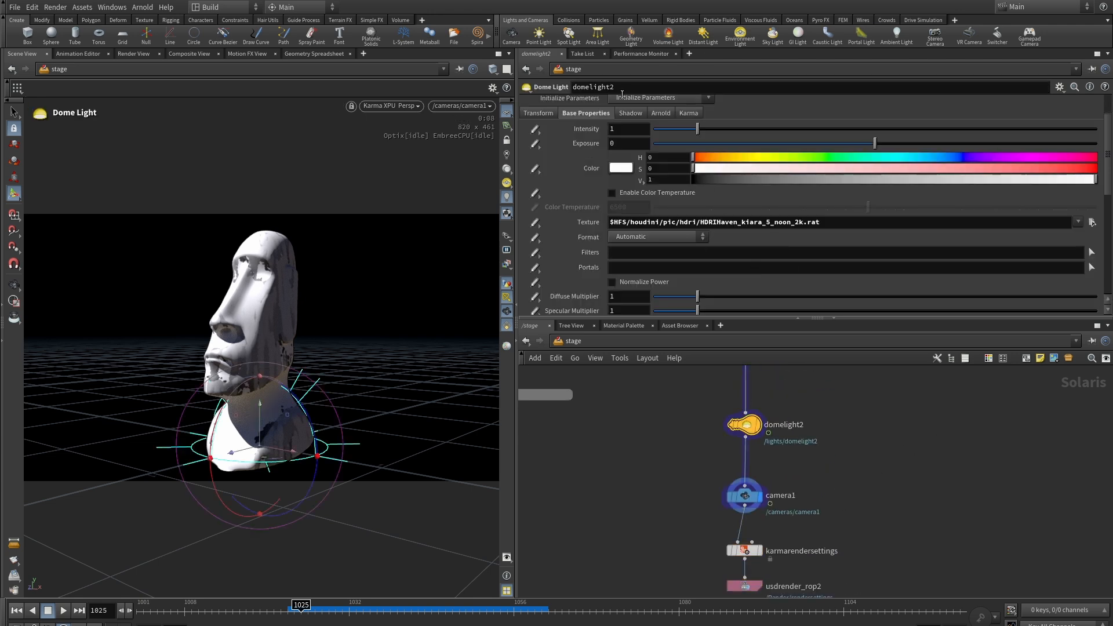
{"action": "left_click", "coordinate": [538, 114]}
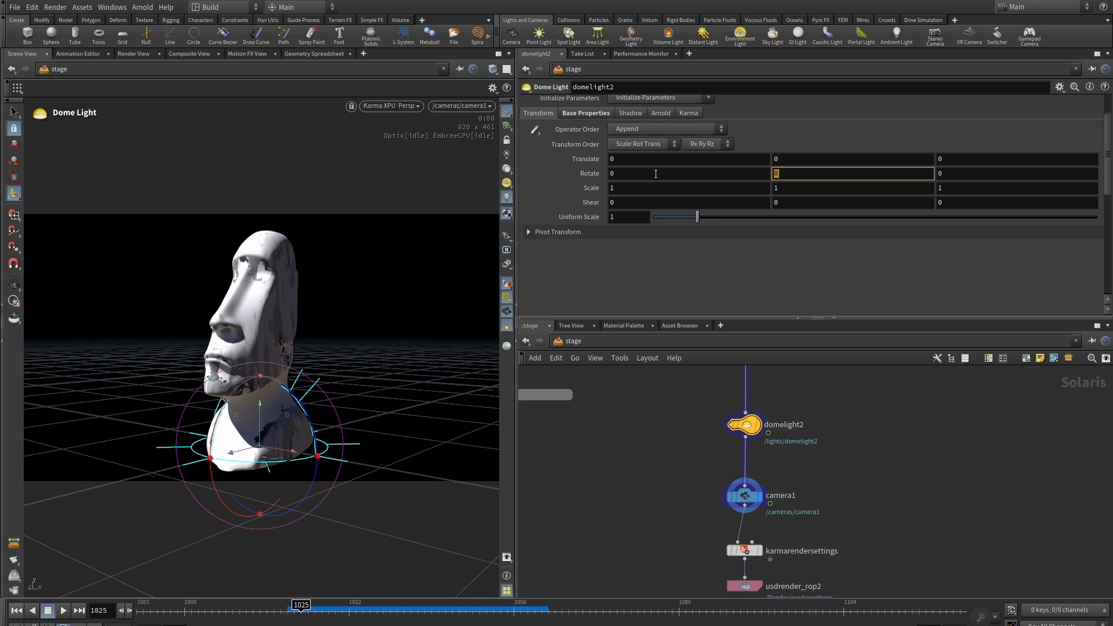
{"action": "key", "text": "Return"}
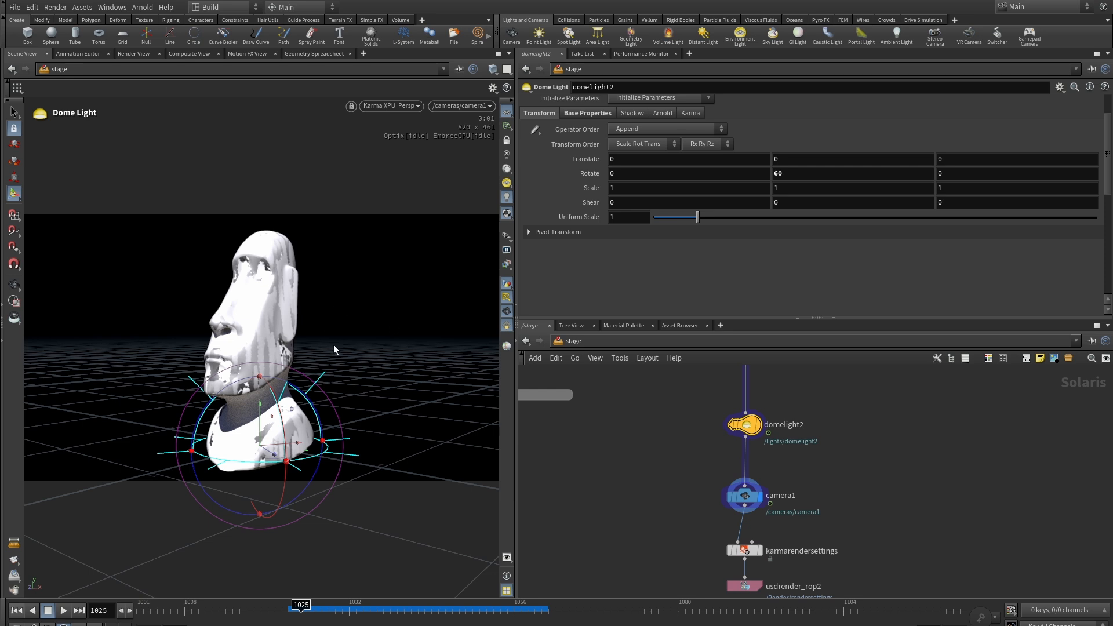
Lower the exposure of domelight2 to -1
{"action": "middle_click_drag", "start_coordinate": [871, 524], "coordinate": [880, 449]}
{"action": "middle_click_drag", "start_coordinate": [846, 414], "coordinate": [853, 516]}
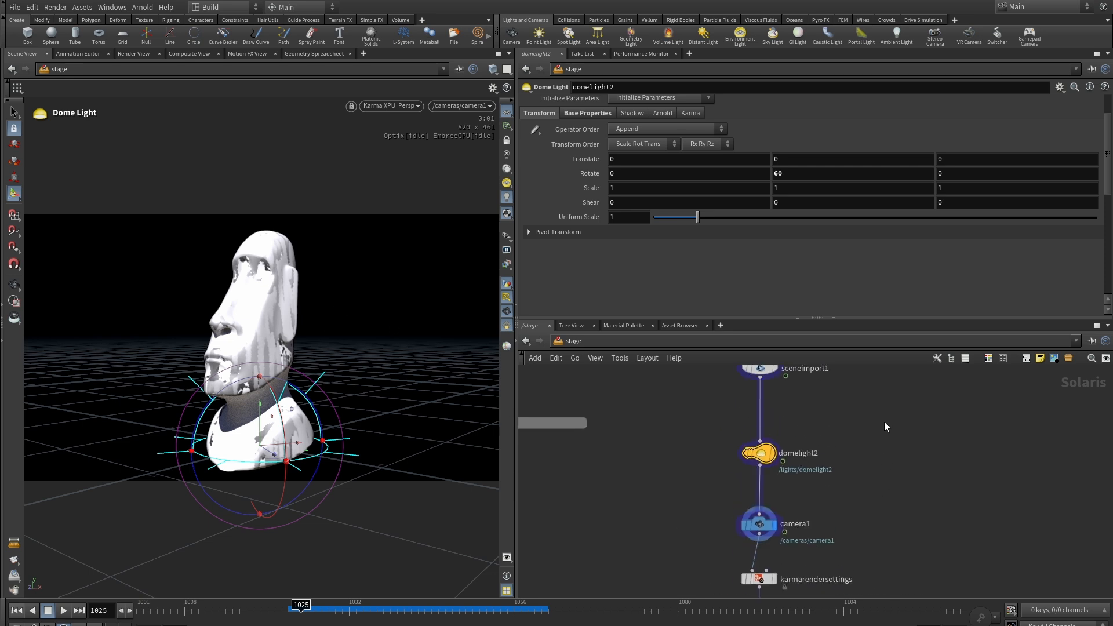
{"action": "left_click", "coordinate": [577, 113]}
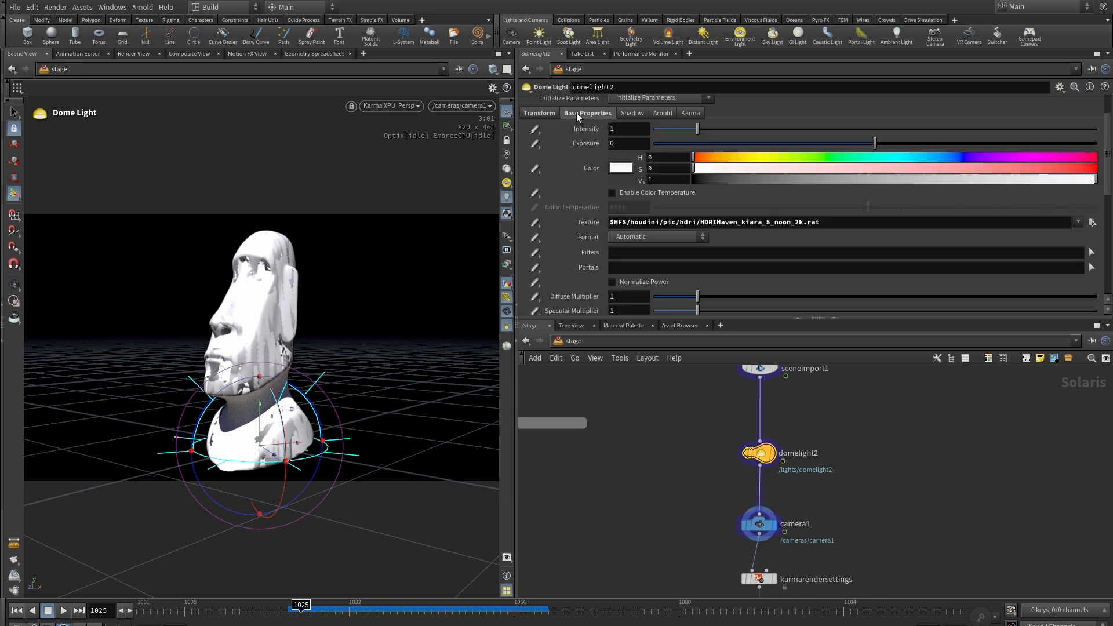
{"action": "left_click", "coordinate": [612, 143]}
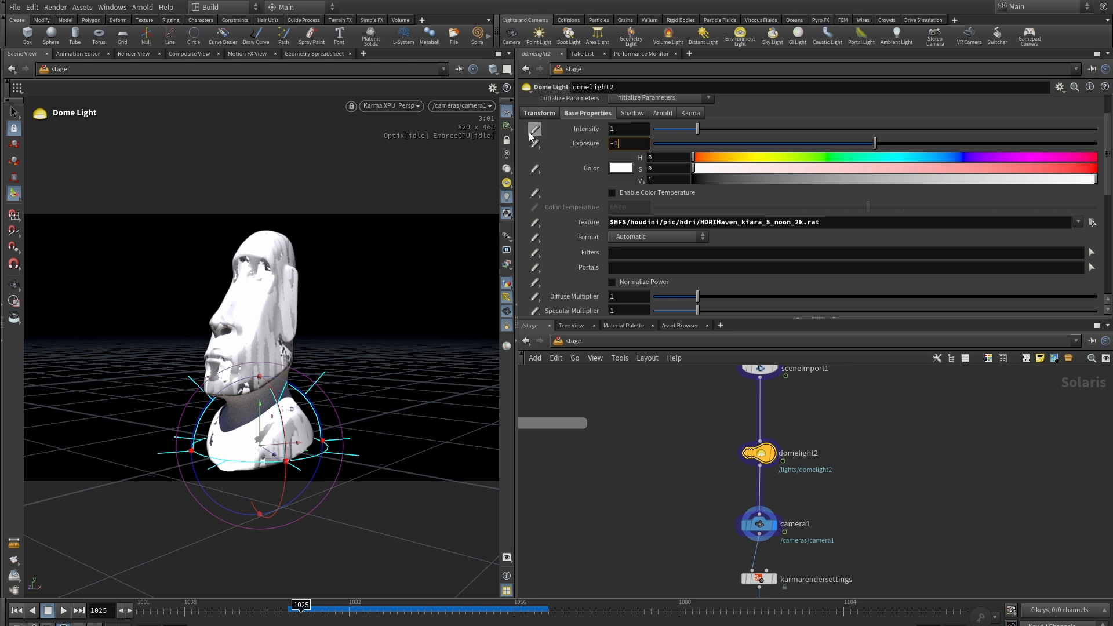
{"action": "type", "text": "-1"}
{"action": "key", "text": "Return"}
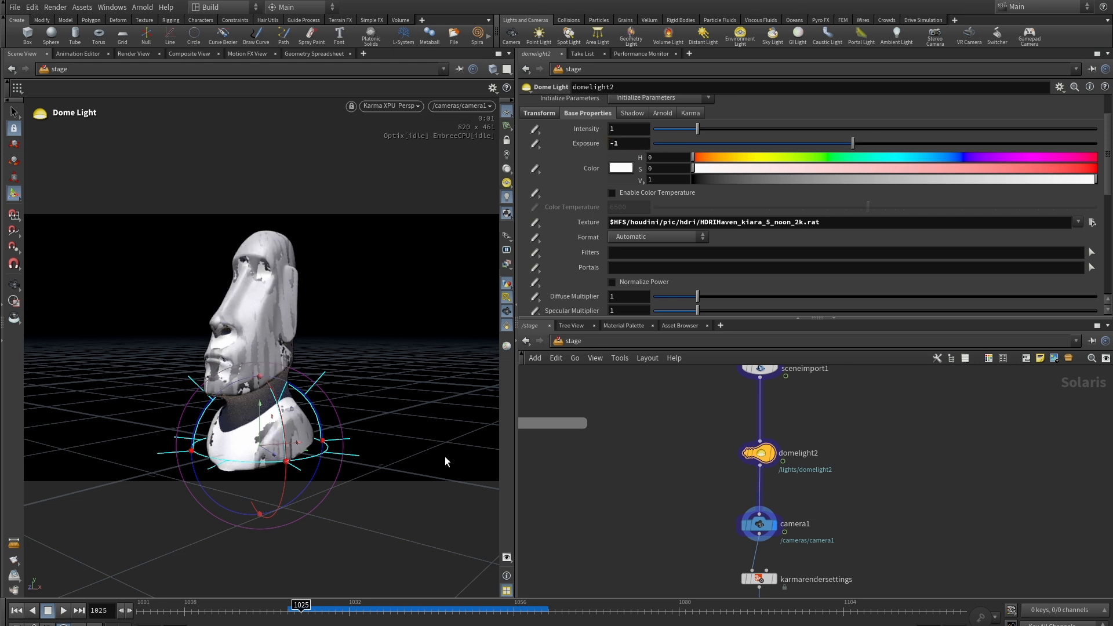
Insert a Material Library node between sceneimport1 and domelight2
{"action": "scroll", "coordinate": [888, 503], "scroll_direction": "down", "scroll_amount": 2}
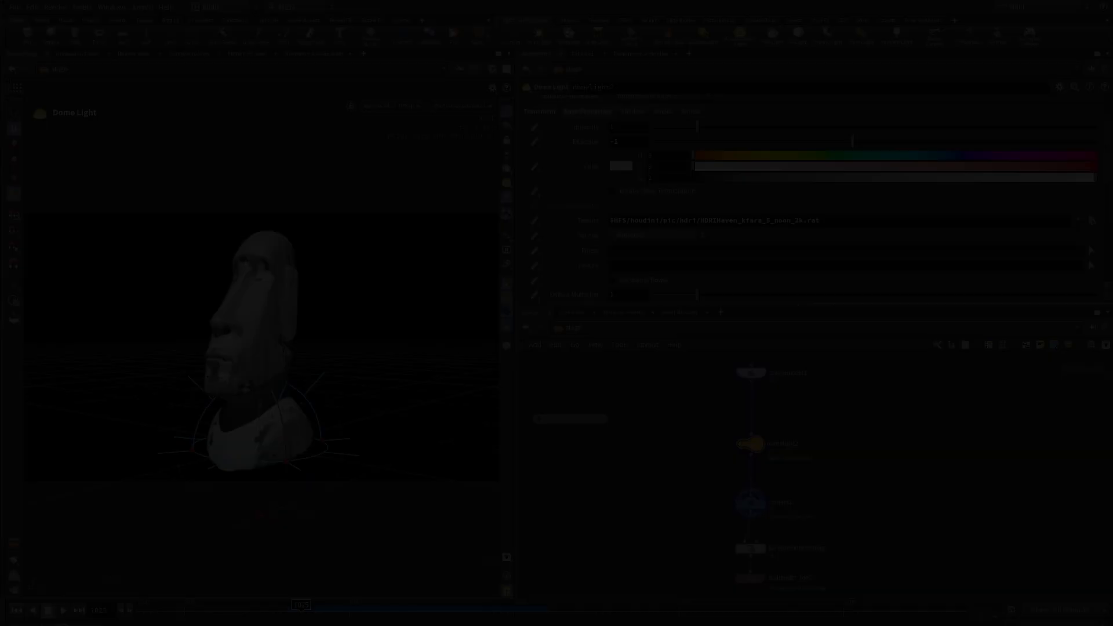
{"action": "key", "text": "Tab"}
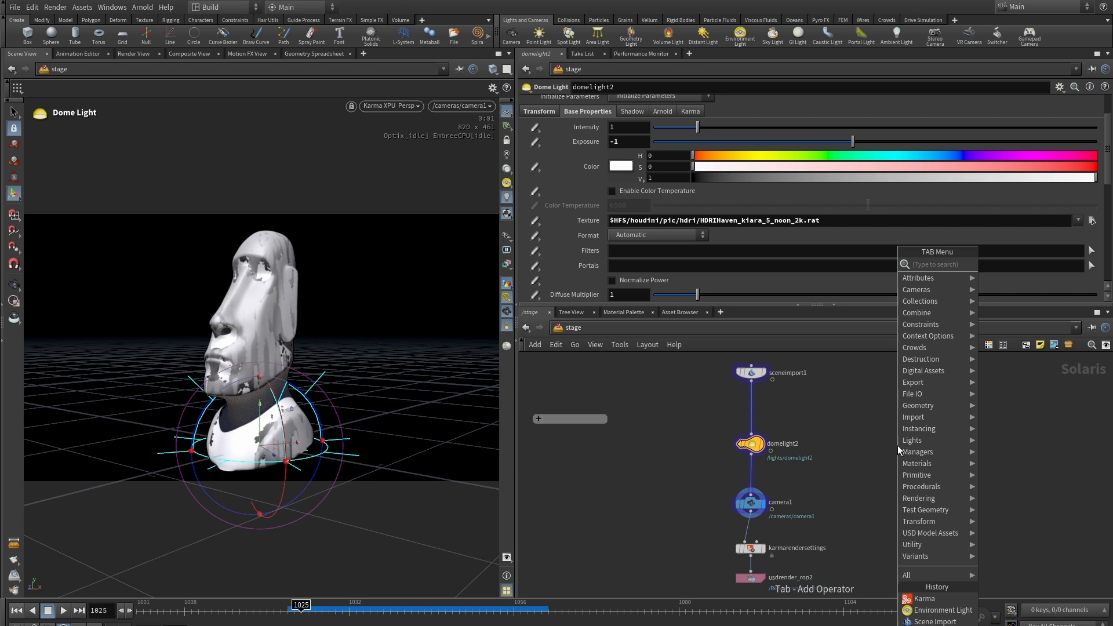
{"action": "type", "text": "ma"}
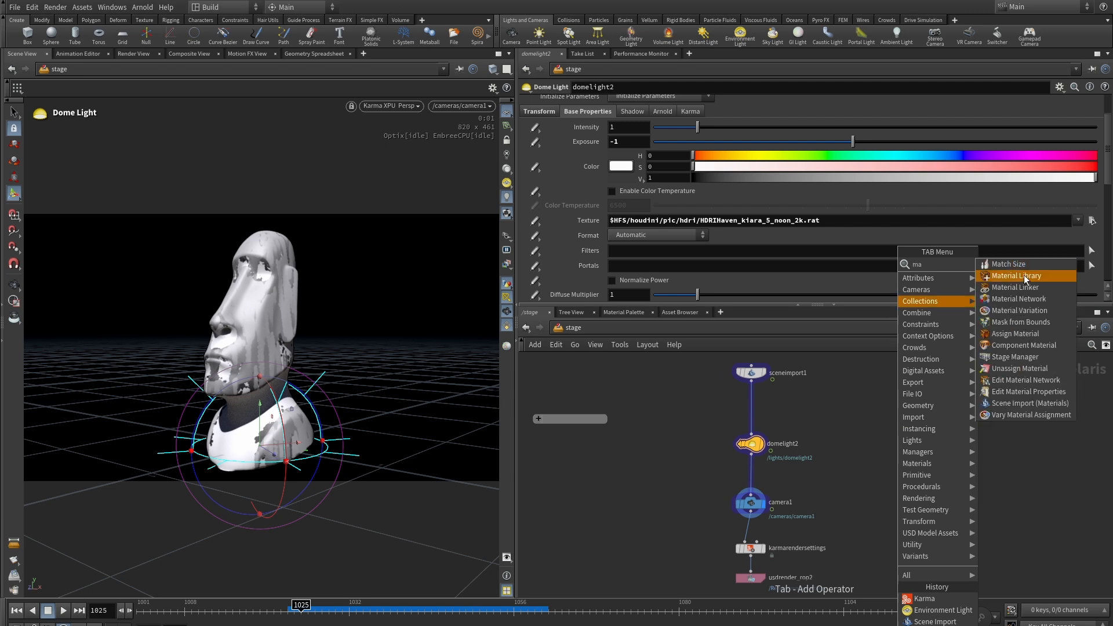
{"action": "left_click", "coordinate": [1016, 276]}
{"action": "left_click", "coordinate": [761, 410]}
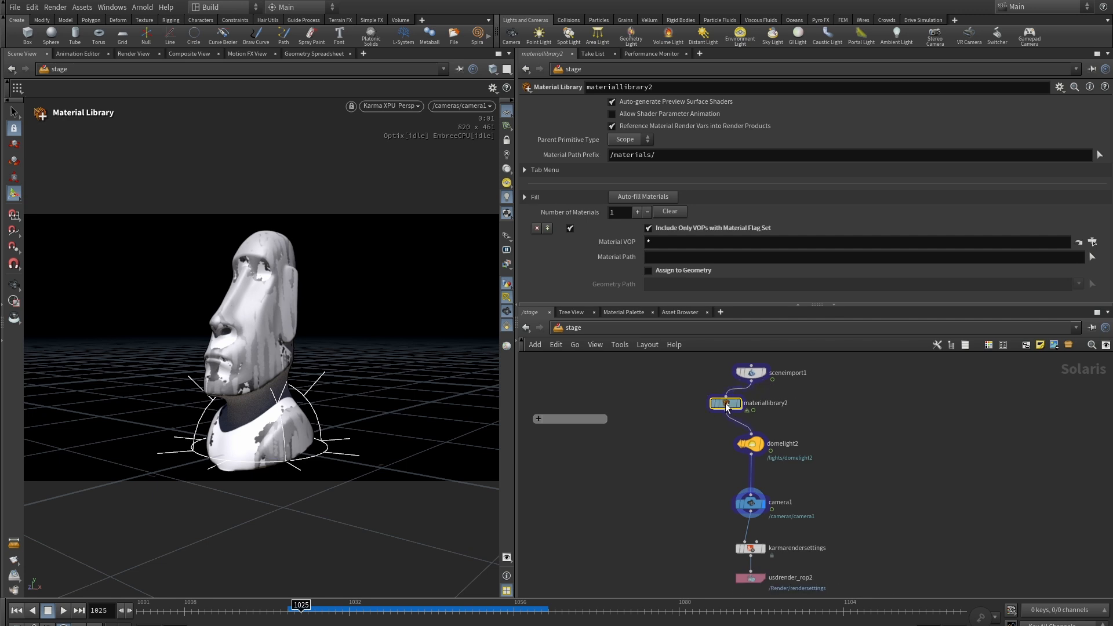
Insert an Assign Material node between materiallibrary2 and domelight2
{"action": "key", "text": "Tab"}
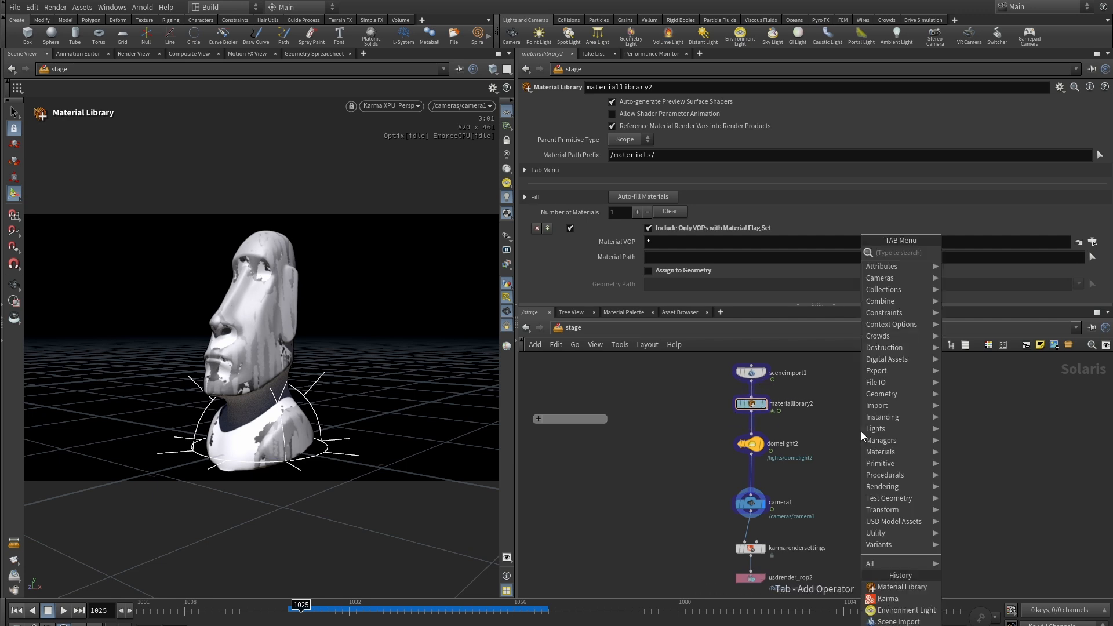
{"action": "type", "text": "mat"}
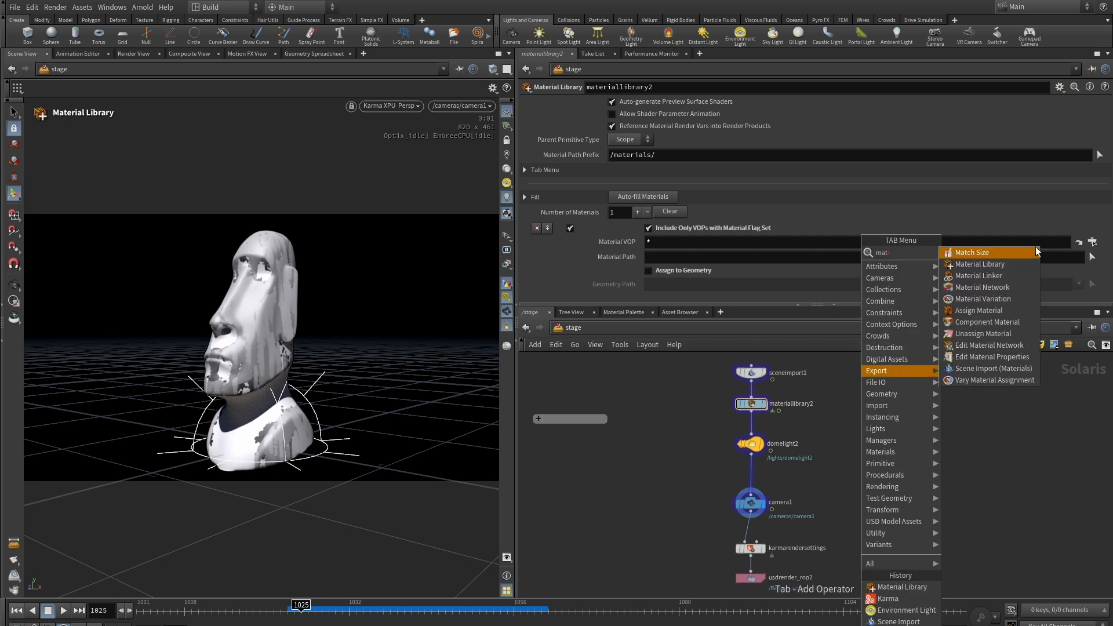
{"action": "left_click", "coordinate": [983, 310]}
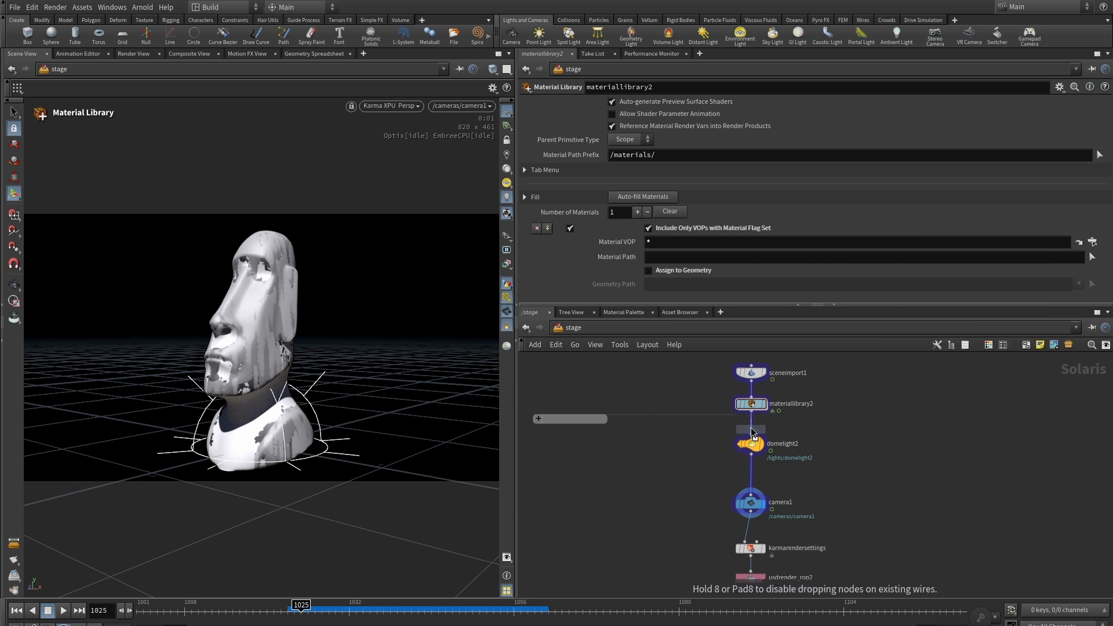
{"action": "left_click", "coordinate": [750, 429]}
Enlarge the network area and add a USD MaterialX Builder inside materiallibrary2
{"action": "scroll", "coordinate": [911, 441], "scroll_direction": "up", "scroll_amount": 2}
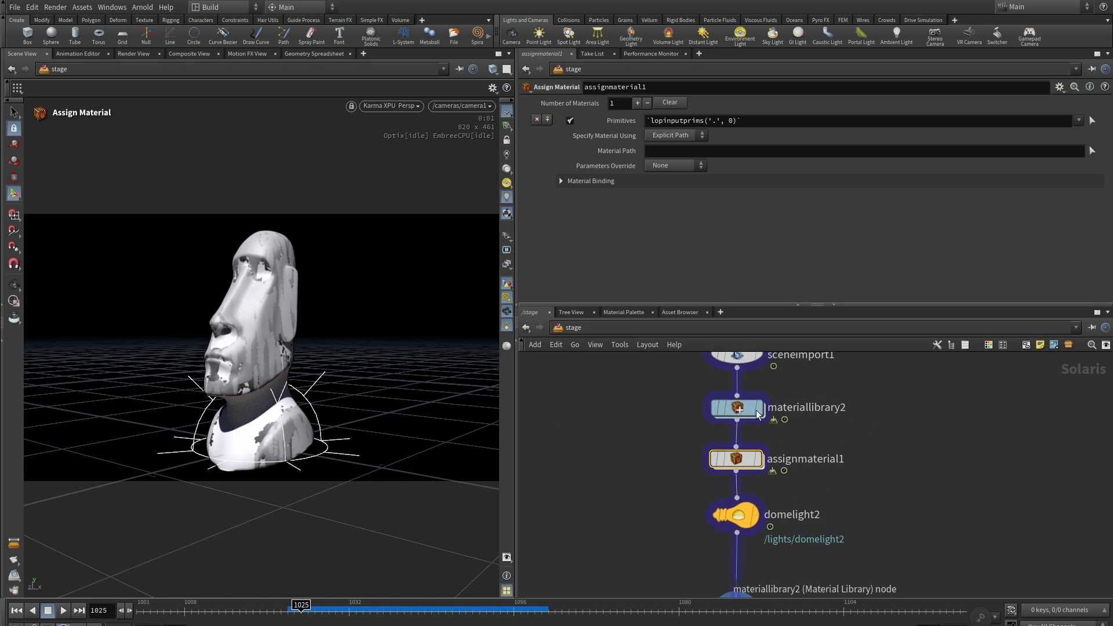
{"action": "mouse_move", "coordinate": [740, 409]}
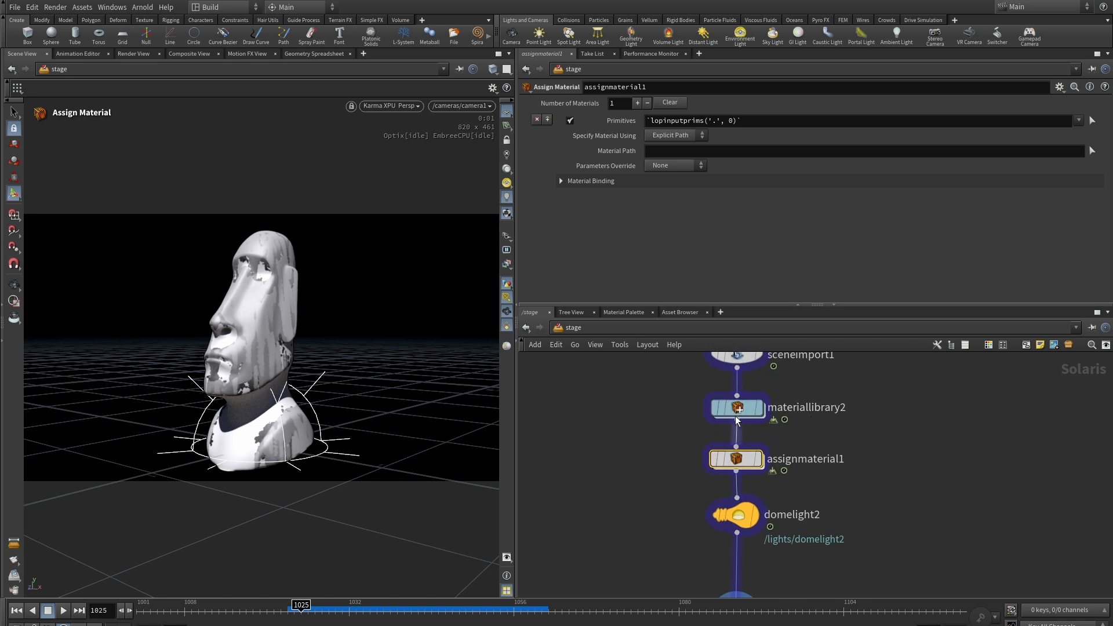
{"action": "mouse_move", "coordinate": [735, 461]}
{"action": "mouse_move", "coordinate": [745, 412]}
{"action": "left_click_drag", "start_coordinate": [885, 305], "coordinate": [876, 192]}
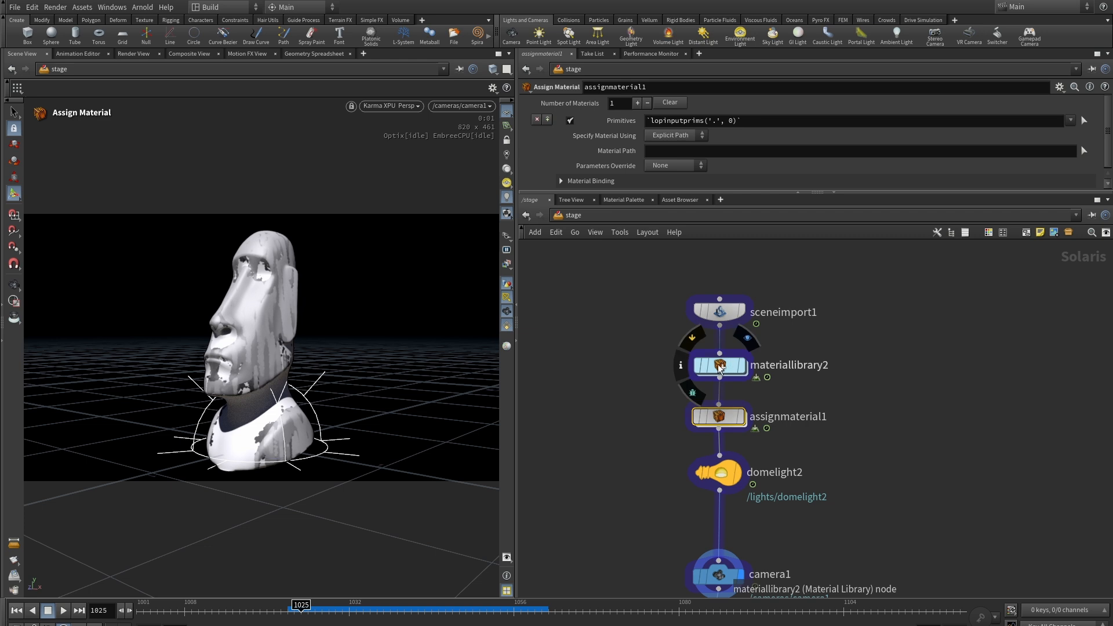
{"action": "double_click", "coordinate": [720, 367]}
{"action": "key", "text": "Tab"}
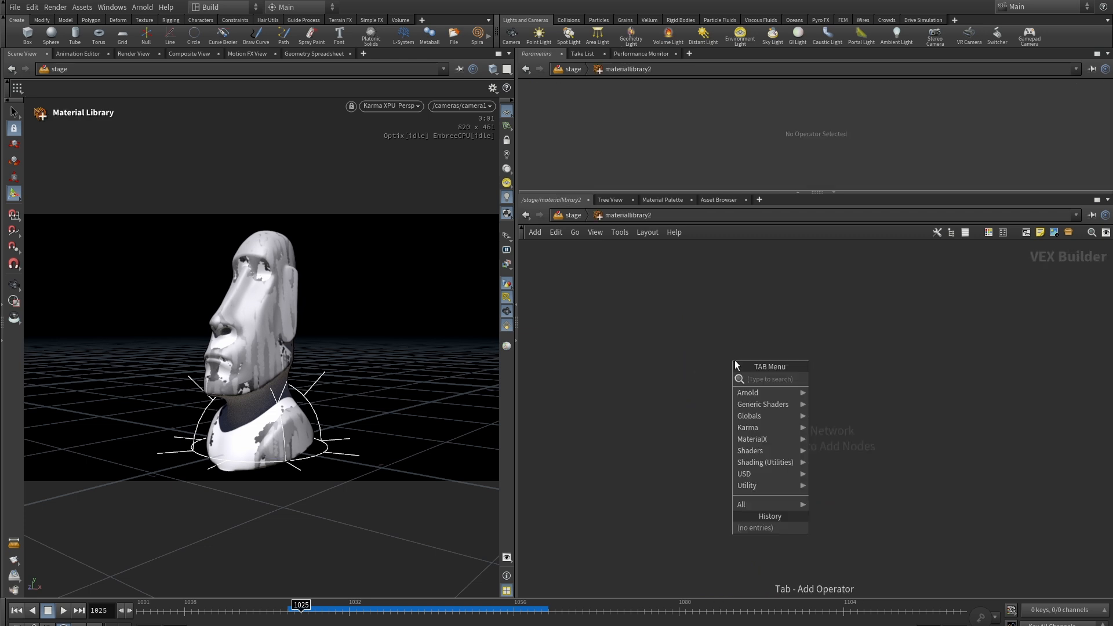
{"action": "type", "text": "xp"}
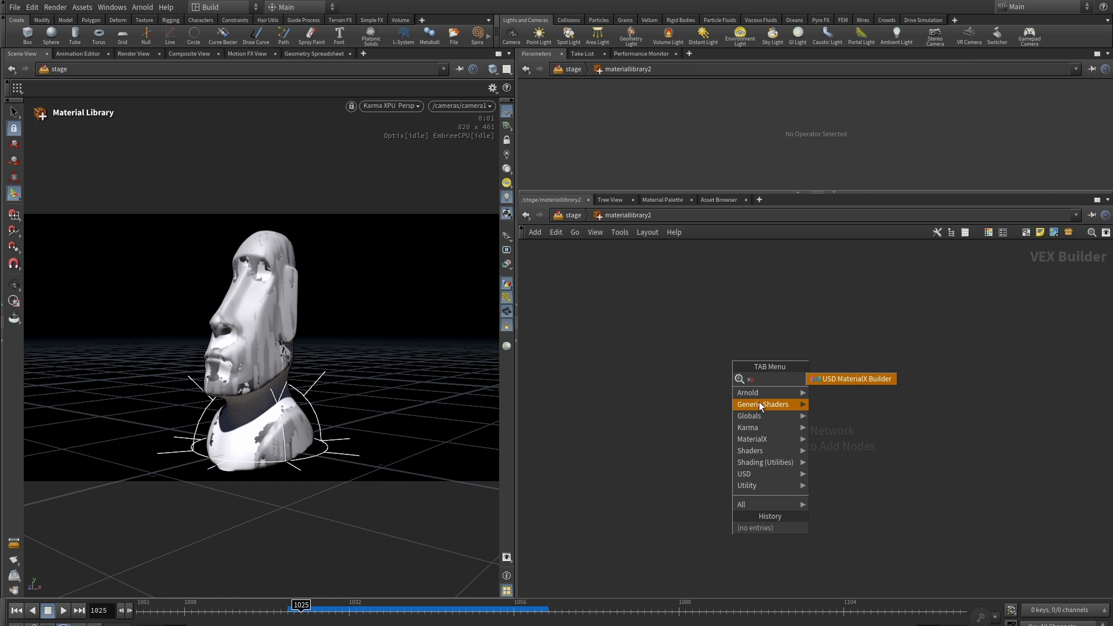
{"action": "mouse_move", "coordinate": [766, 429]}
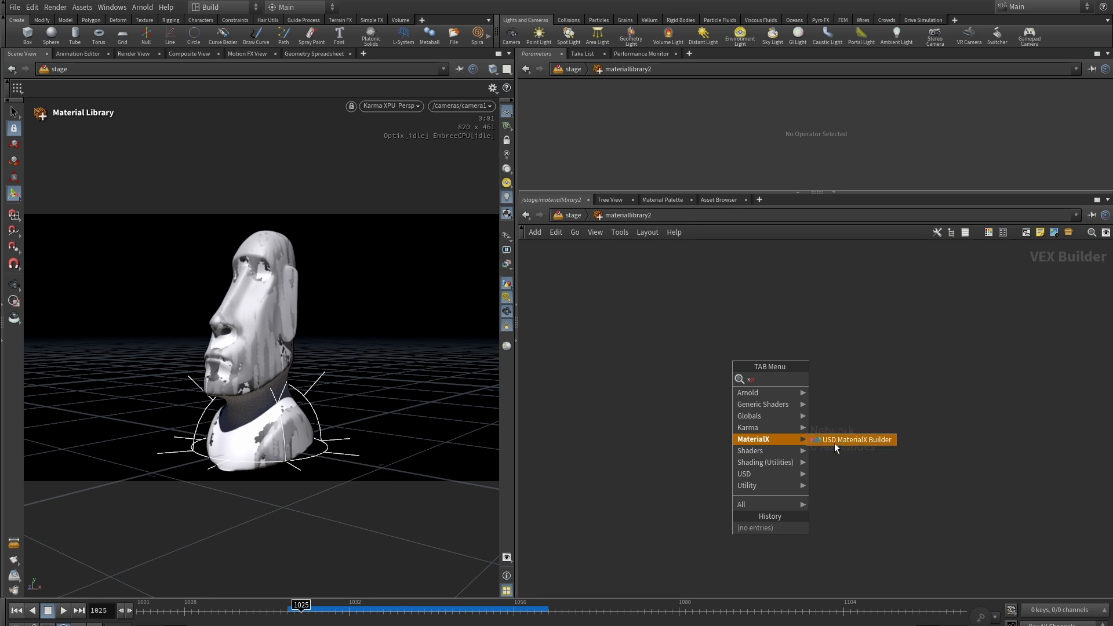
{"action": "left_click", "coordinate": [850, 440]}
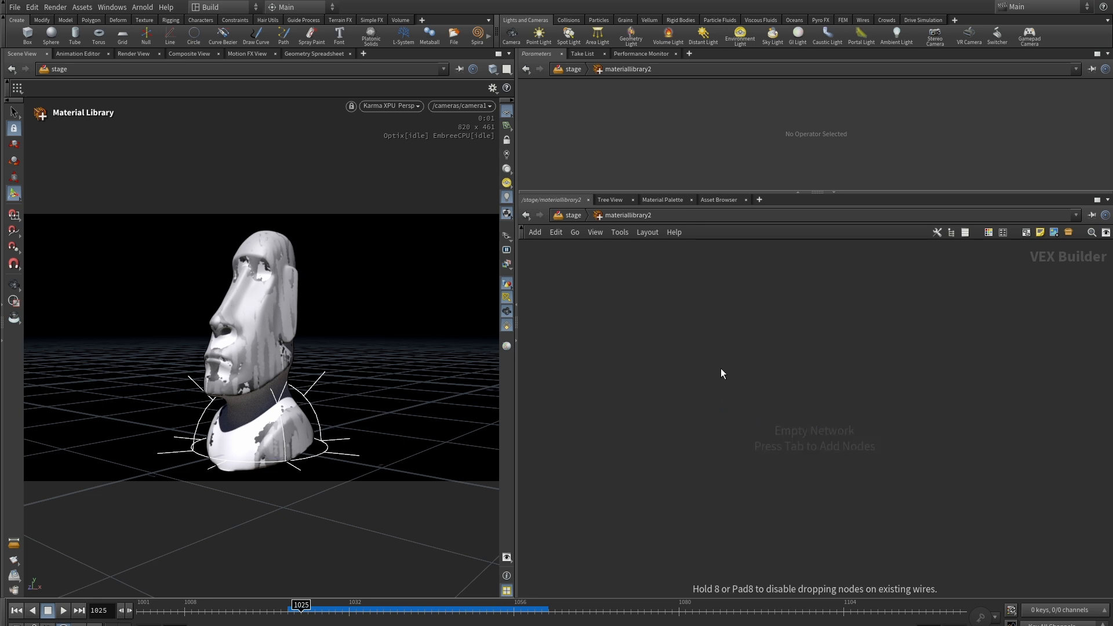
{"action": "left_click", "coordinate": [729, 405]}
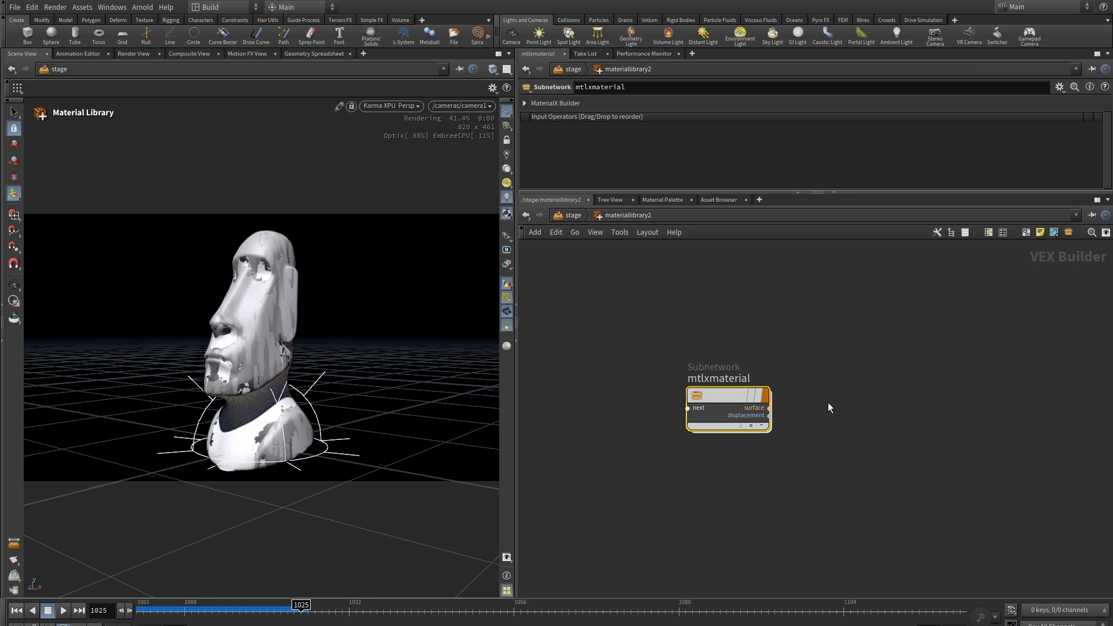
Rename the MaterialX builder subnetwork to mtlxmaterial_head
{"action": "scroll", "coordinate": [828, 402], "scroll_direction": "up", "scroll_amount": 1}
{"action": "double_click", "coordinate": [719, 362]}
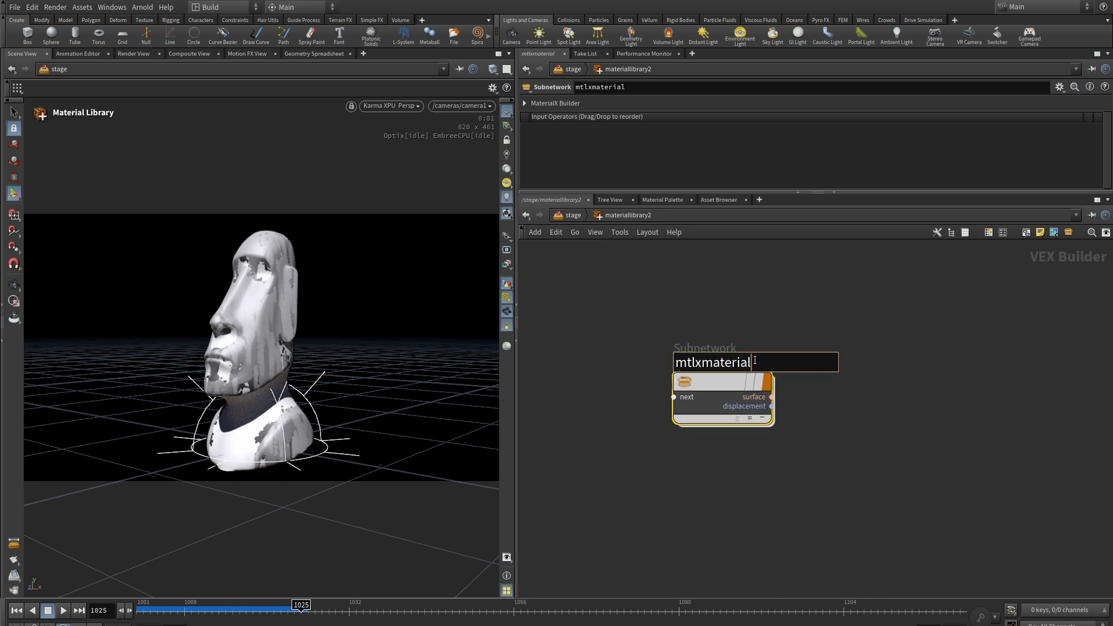
{"action": "type", "text": "_head"}
{"action": "key", "text": "Return"}
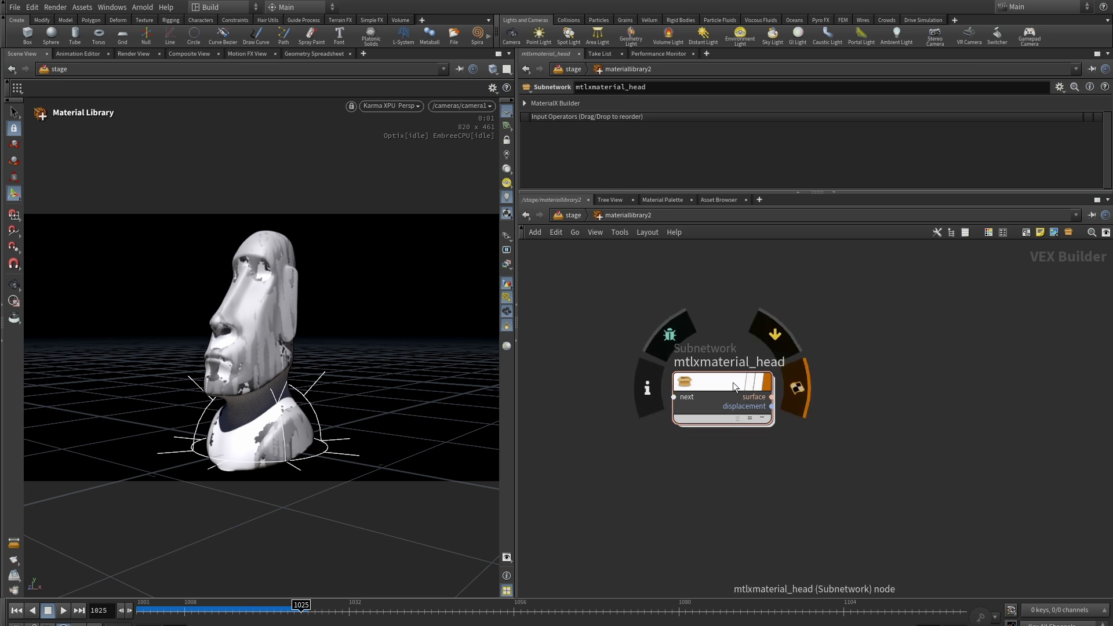
Go inside mtlxmaterial_head and spread out the inputs, mtlxstandard_surface and surface_output nodes to make room
{"action": "double_click", "coordinate": [733, 381]}
{"action": "scroll", "coordinate": [725, 490], "scroll_direction": "down", "scroll_amount": 1}
{"action": "middle_click_drag", "start_coordinate": [735, 494], "coordinate": [773, 501]}
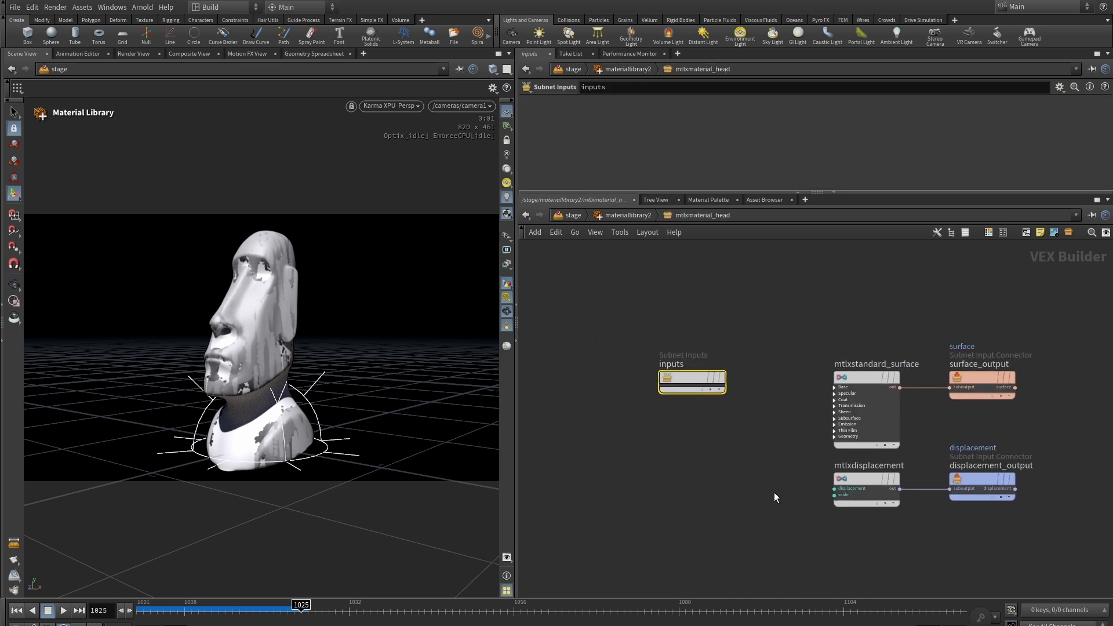
{"action": "left_click_drag", "start_coordinate": [687, 378], "coordinate": [545, 341]}
{"action": "left_click_drag", "start_coordinate": [869, 369], "coordinate": [863, 311]}
{"action": "mouse_move", "coordinate": [977, 378]}
{"action": "left_click_drag", "start_coordinate": [978, 375], "coordinate": [998, 347]}
{"action": "middle_click_drag", "start_coordinate": [800, 417], "coordinate": [750, 413]}
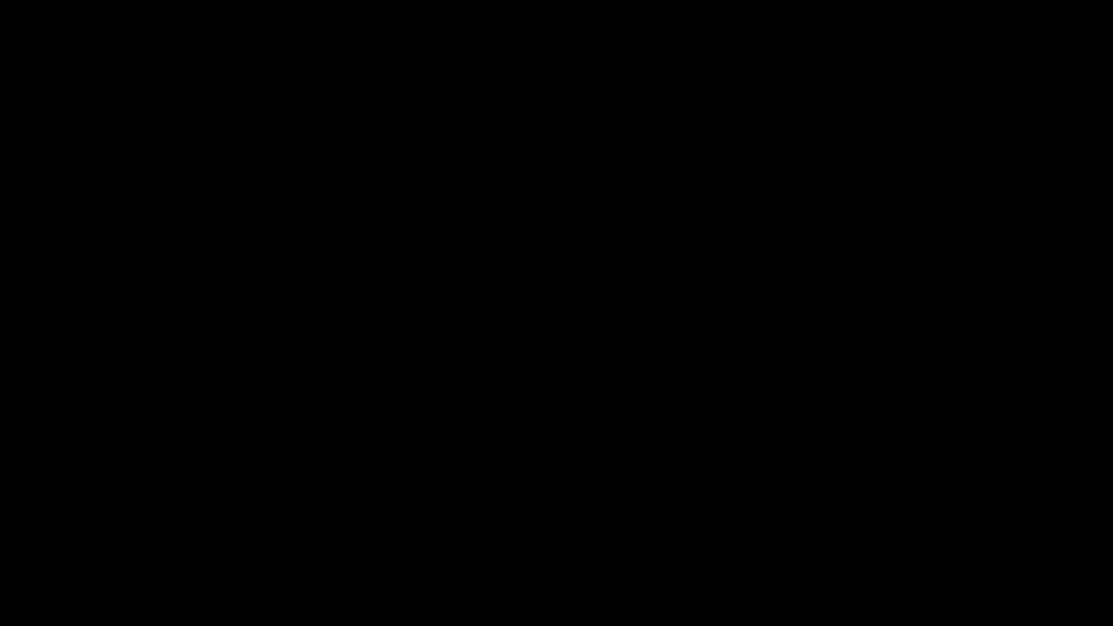
Enlarge the network area and expand the Base inputs of the mtlxstandard_surface node
{"action": "key", "text": "Tab"}
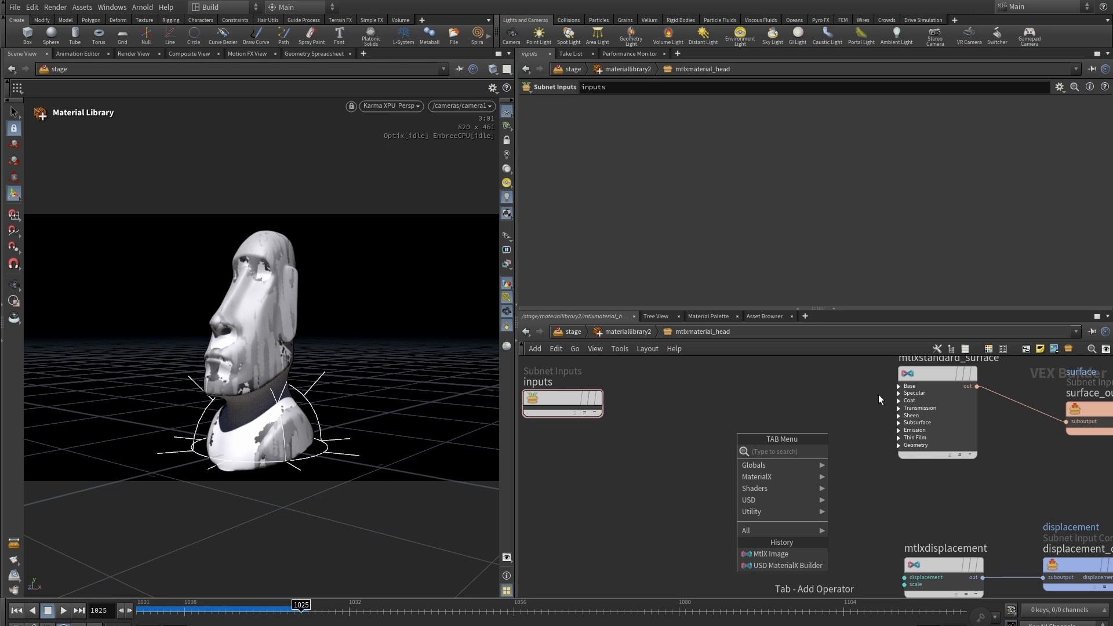
{"action": "left_click", "coordinate": [720, 402]}
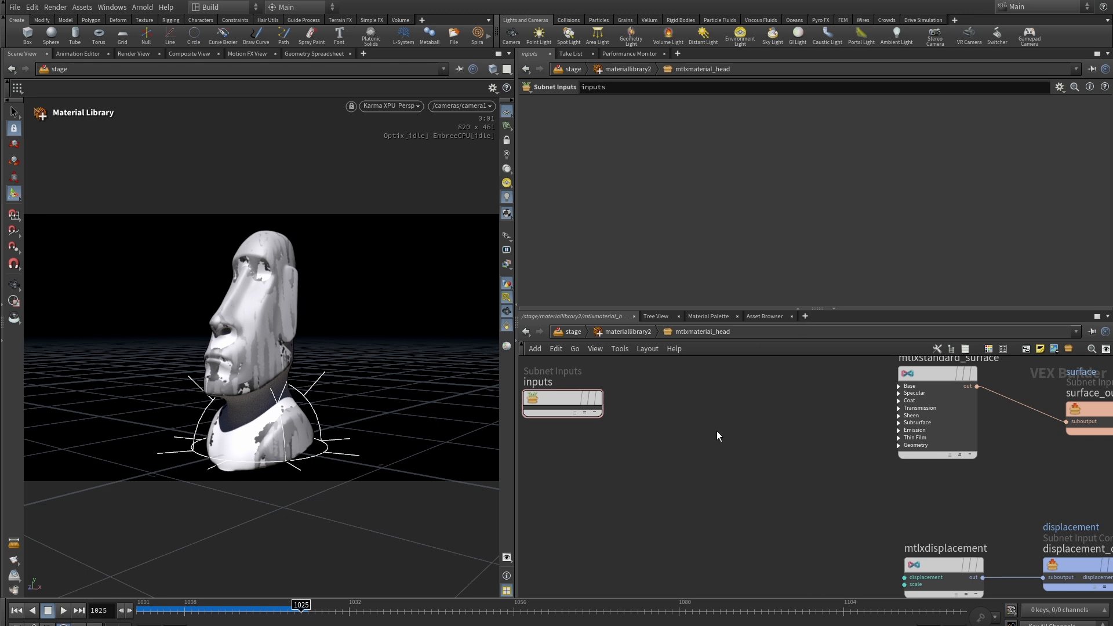
{"action": "left_click_drag", "start_coordinate": [885, 308], "coordinate": [870, 225]}
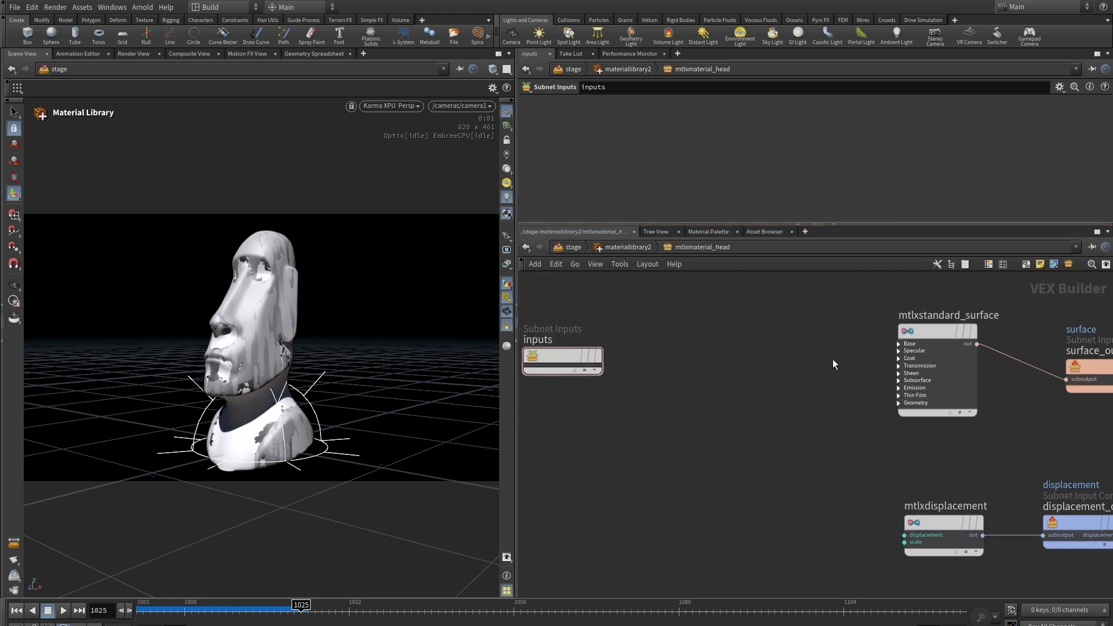
{"action": "scroll", "coordinate": [792, 433], "scroll_direction": "up", "scroll_amount": 3}
{"action": "left_click", "coordinate": [874, 369]}
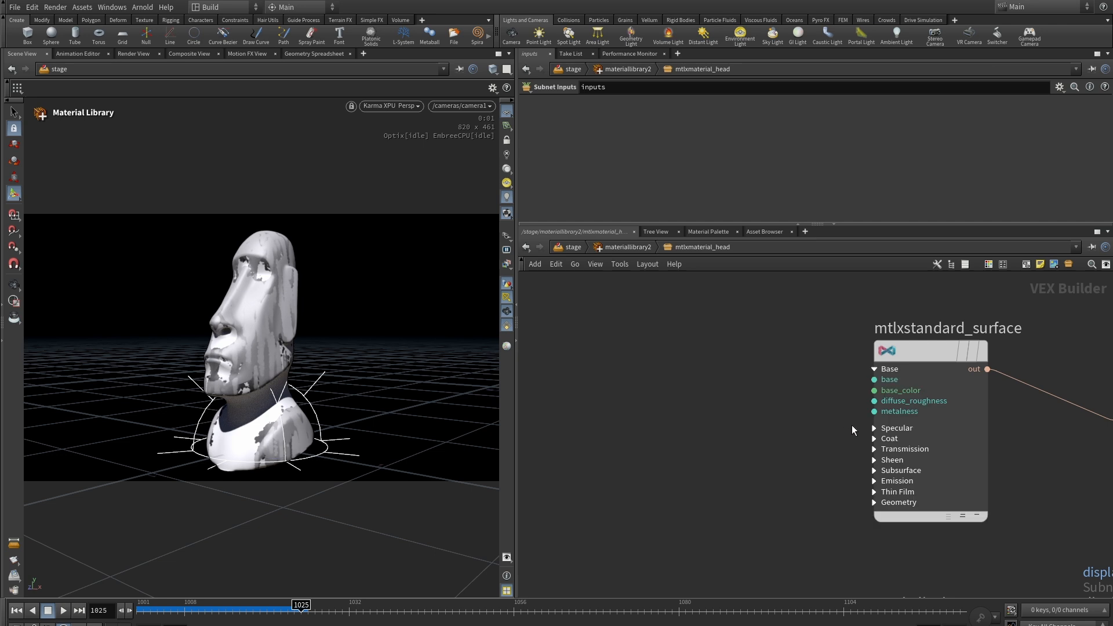
{"action": "key", "text": "h"}
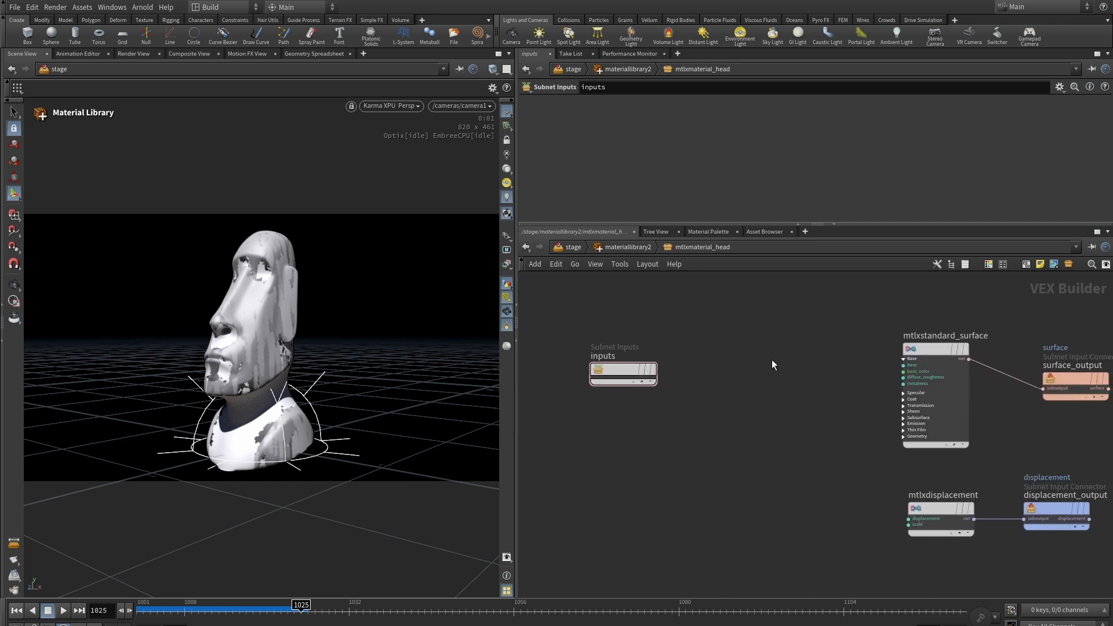
Add an MtlX Image node and place it between the inputs node and mtlxstandard_surface
{"action": "key", "text": "Tab"}
{"action": "type", "text": "ima"}
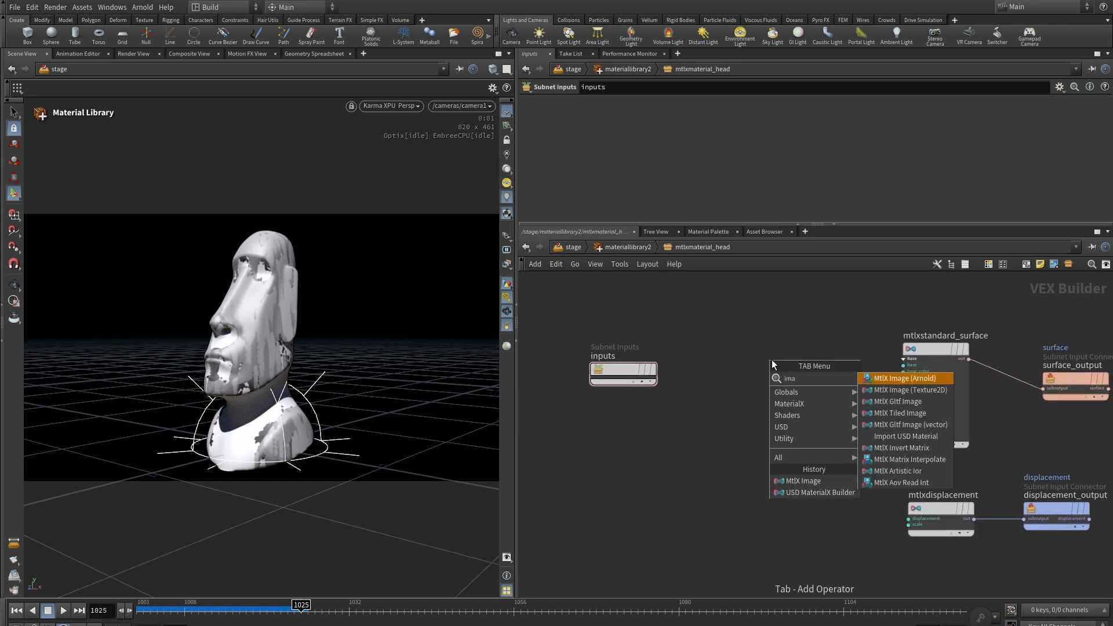
{"action": "left_click", "coordinate": [889, 391]}
{"action": "left_click", "coordinate": [718, 374]}
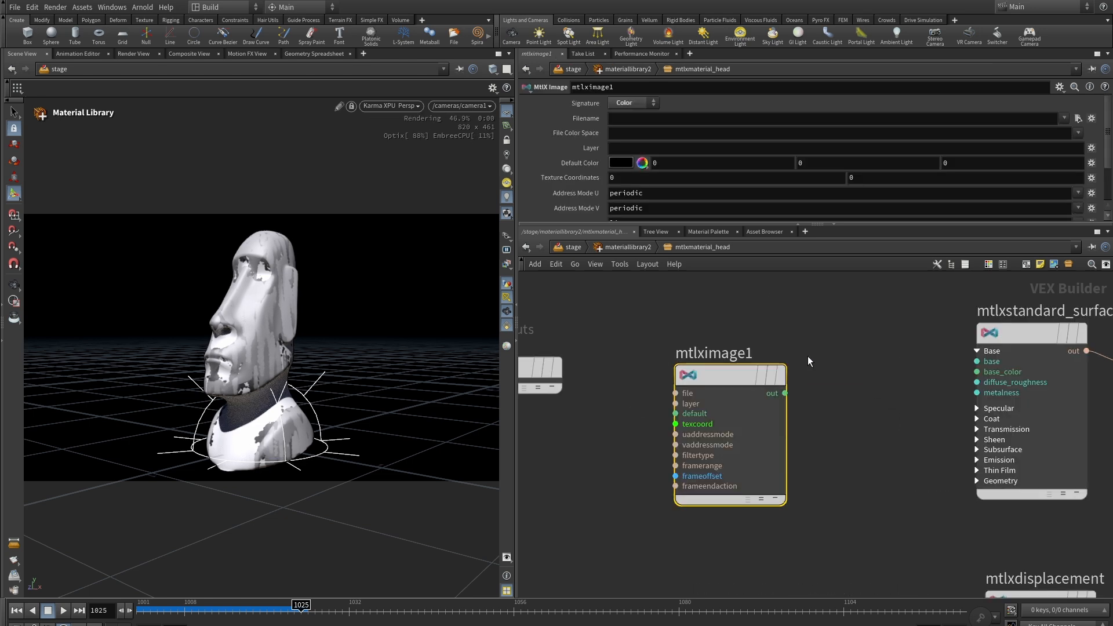
{"action": "scroll", "coordinate": [808, 356], "scroll_direction": "up", "scroll_amount": 2}
{"action": "middle_click_drag", "start_coordinate": [848, 339], "coordinate": [824, 347]}
{"action": "left_click_drag", "start_coordinate": [714, 373], "coordinate": [702, 353]}
{"action": "scroll", "coordinate": [810, 414], "scroll_direction": "down", "scroll_amount": 3}
{"action": "middle_click_drag", "start_coordinate": [809, 414], "coordinate": [823, 416]}
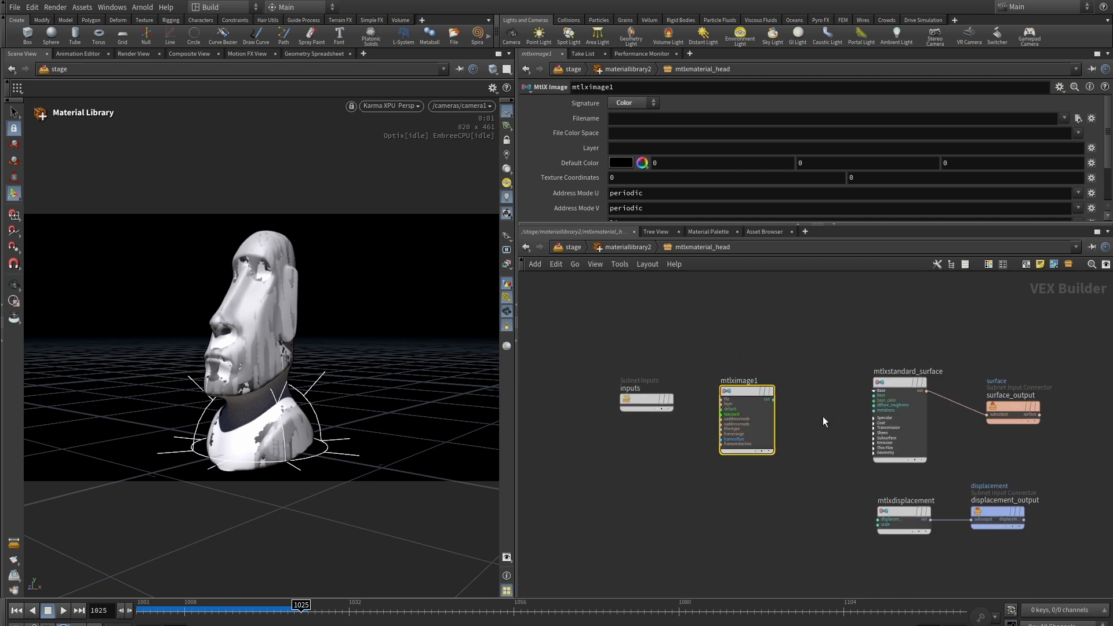
{"action": "scroll", "coordinate": [822, 417], "scroll_direction": "up", "scroll_amount": 1}
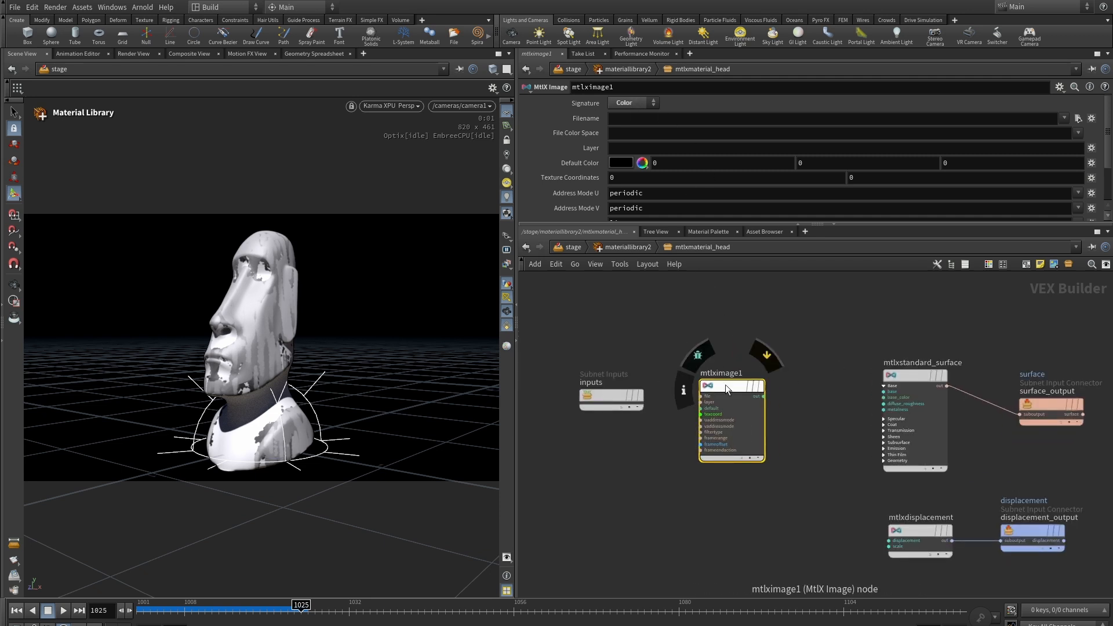
Move the mtlximage1 node slightly up and set its File Color Space to ACEScg
{"action": "left_click_drag", "start_coordinate": [725, 385], "coordinate": [715, 336]}
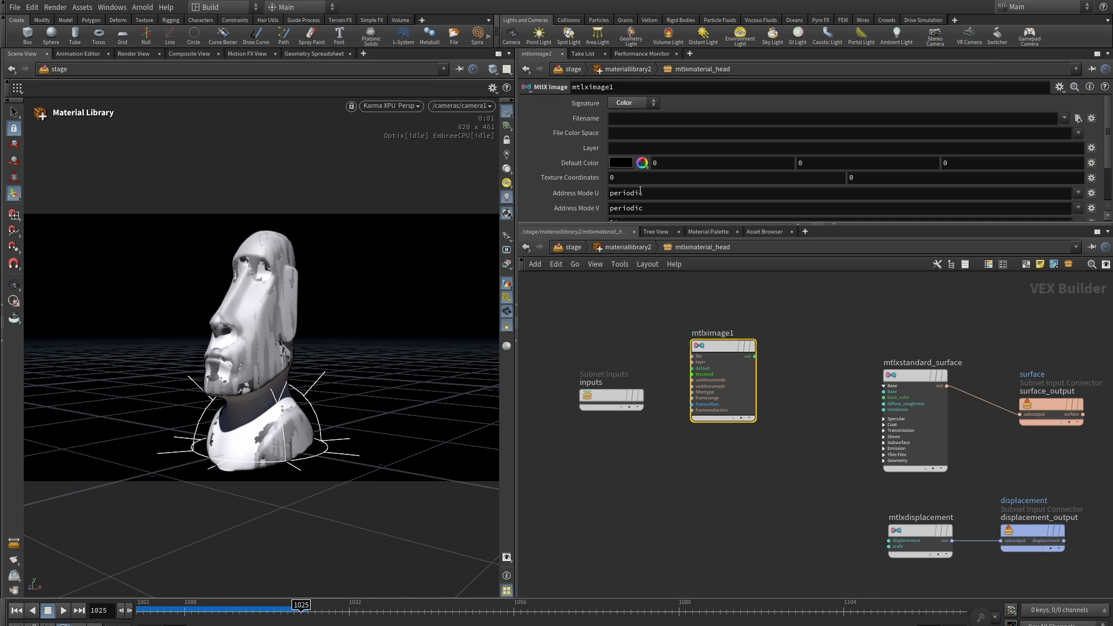
{"action": "left_click", "coordinate": [1078, 132]}
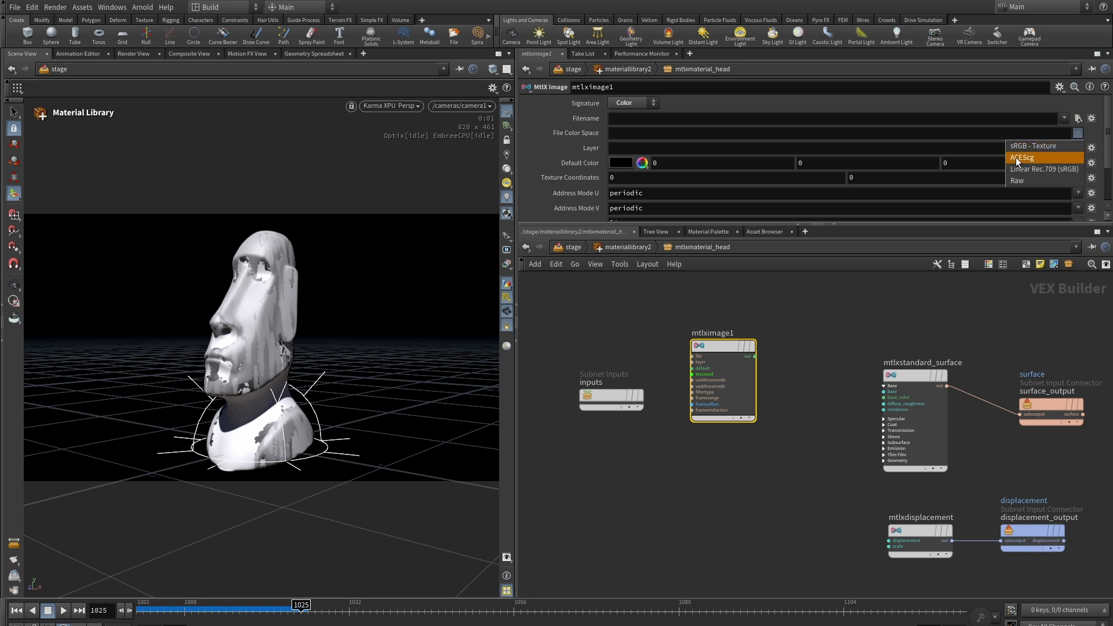
{"action": "left_click", "coordinate": [1038, 142]}
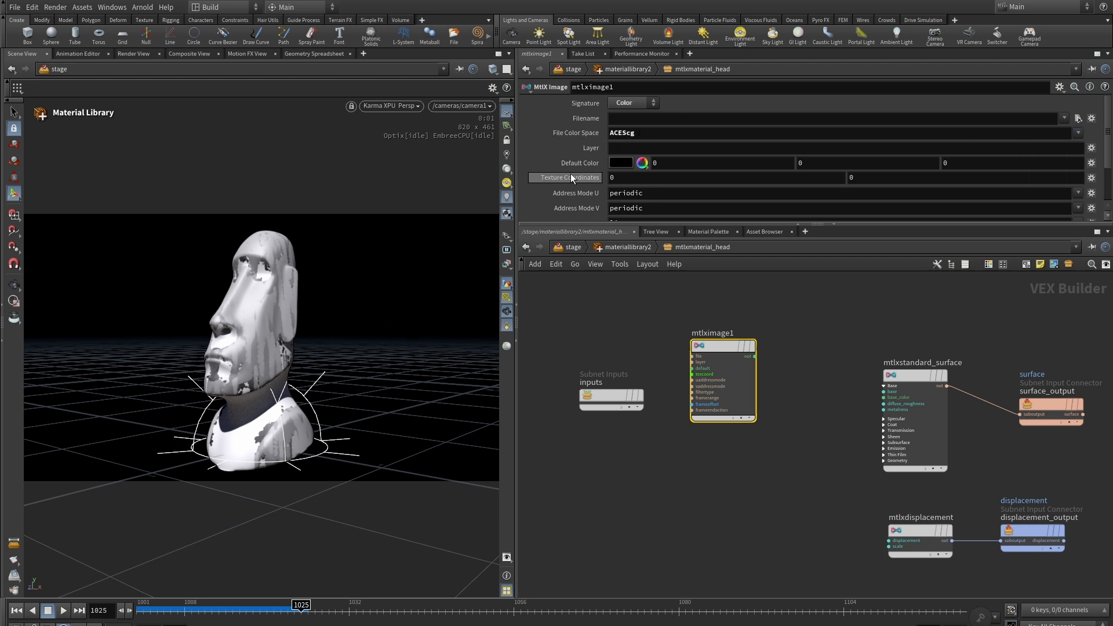
Connect the output of mtlximage1 to the base_color input of mtlxstandard_surface
{"action": "mouse_move", "coordinate": [784, 322]}
{"action": "middle_mouse_down"}
{"action": "mouse_move", "coordinate": [721, 333]}
{"action": "mouse_move", "coordinate": [739, 350]}
{"action": "mouse_move", "coordinate": [771, 323]}
{"action": "middle_mouse_up"}
{"action": "scroll", "coordinate": [719, 339], "scroll_direction": "up", "scroll_amount": 2}
{"action": "scroll", "coordinate": [771, 323], "scroll_direction": "up", "scroll_amount": 1}
{"action": "left_click_drag", "start_coordinate": [720, 358], "coordinate": [941, 429]}
{"action": "scroll", "coordinate": [831, 326], "scroll_direction": "down", "scroll_amount": 1}
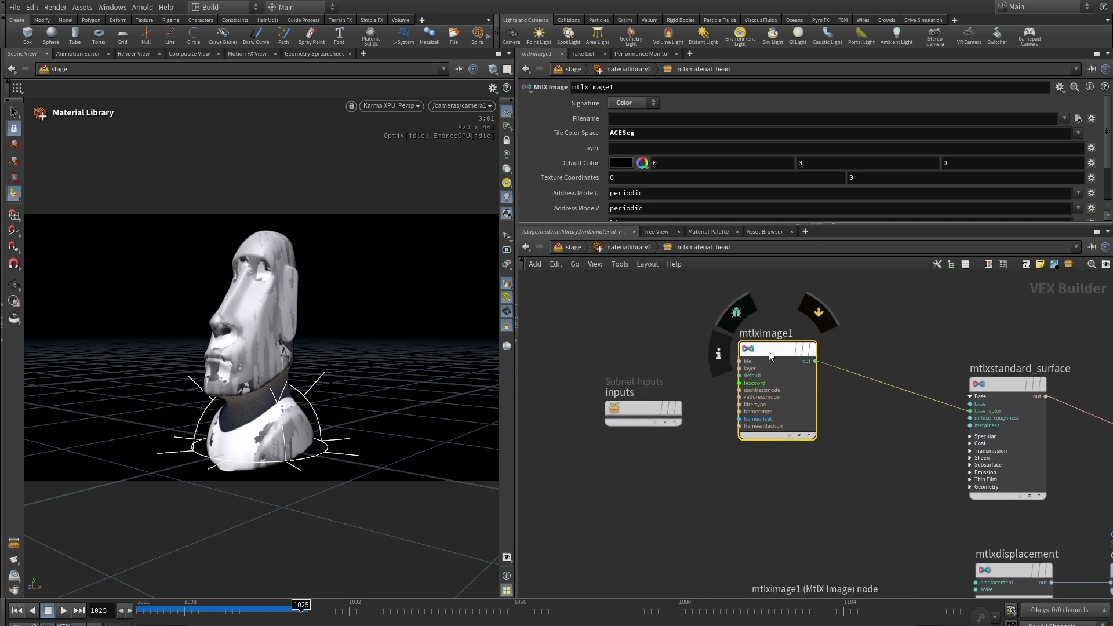
Load Head_Base_Color.png from E:/__easter_island_head/_src/Easter_Island_Head into mtlximage1
{"action": "left_click", "coordinate": [1078, 118]}
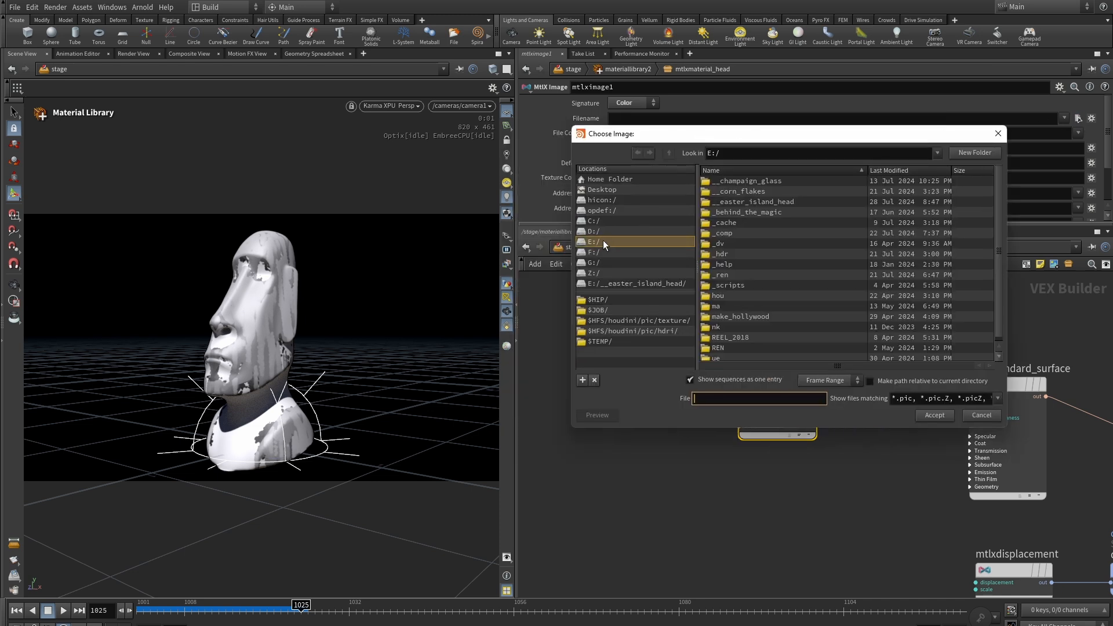
{"action": "double_click", "coordinate": [739, 201]}
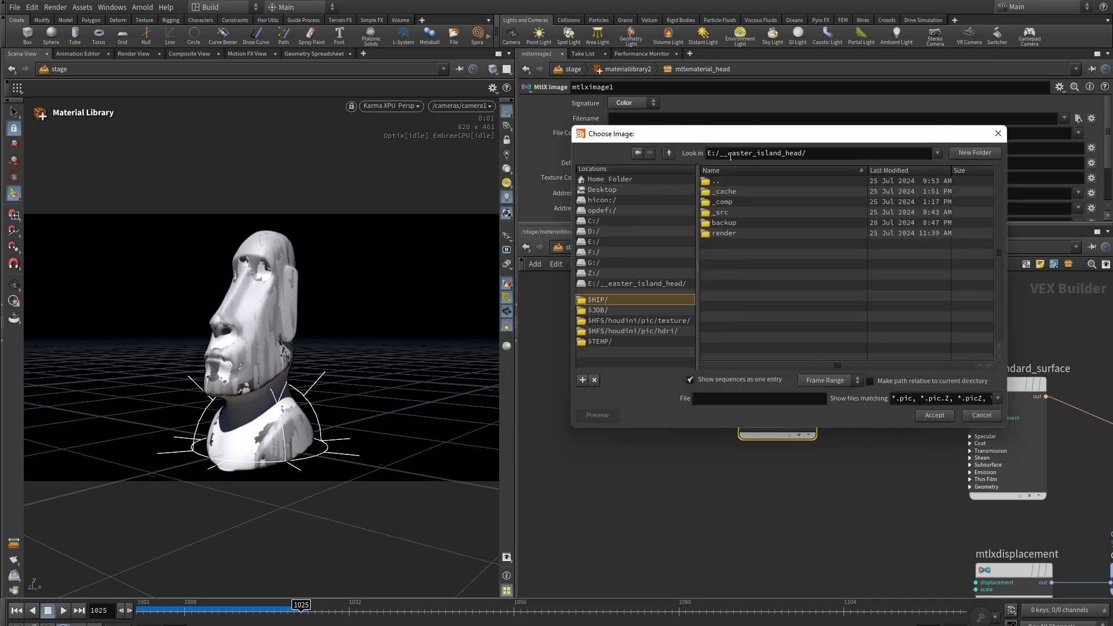
{"action": "double_click", "coordinate": [718, 212]}
{"action": "double_click", "coordinate": [719, 191]}
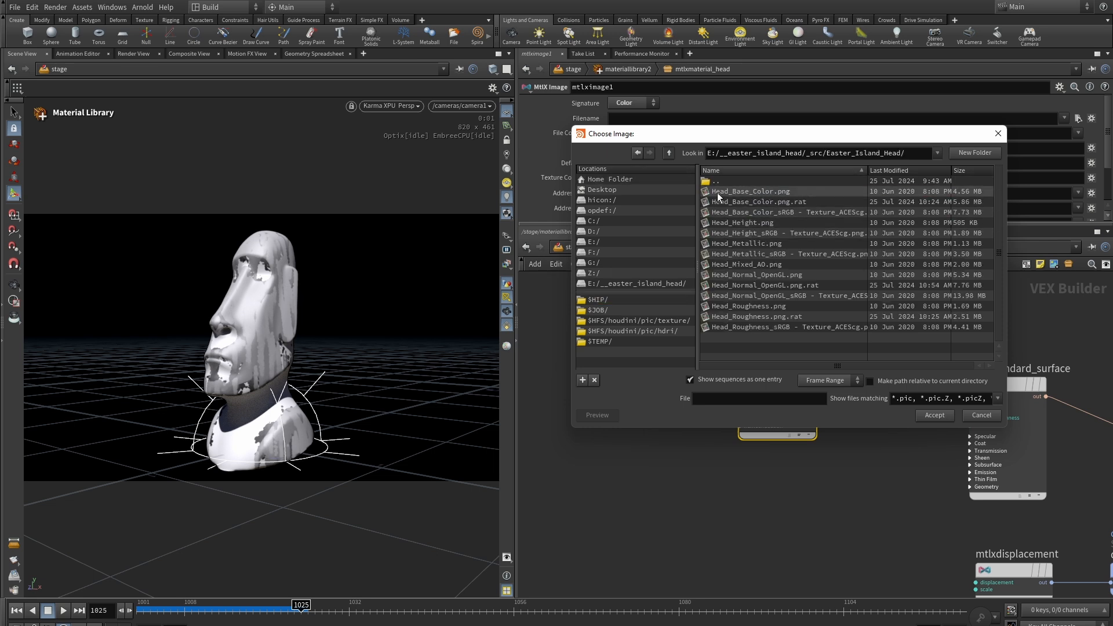
{"action": "left_click", "coordinate": [742, 192]}
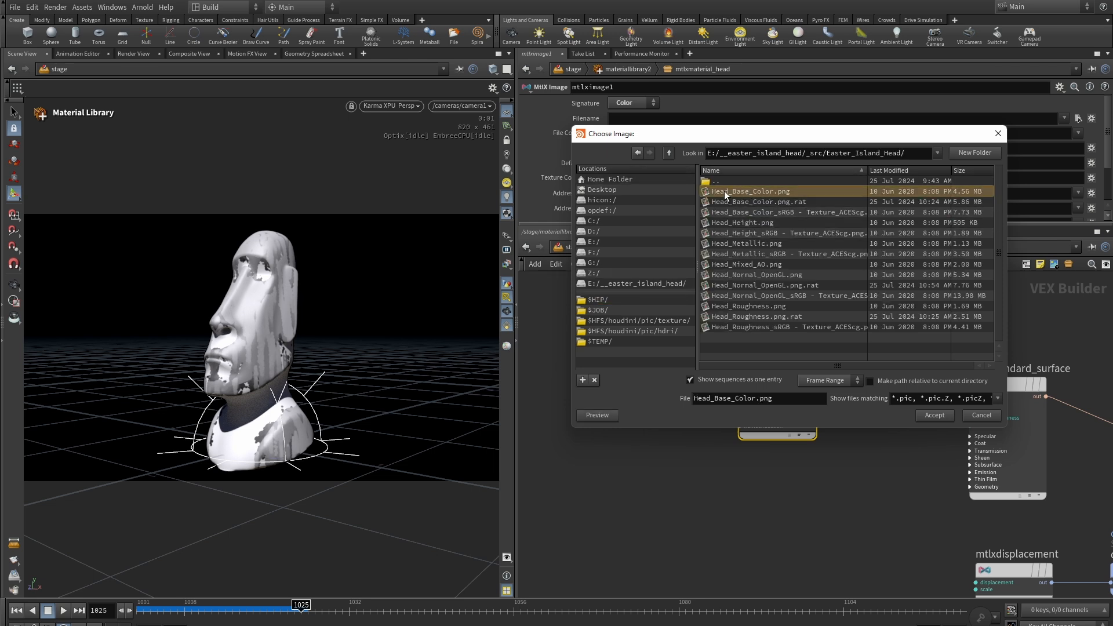
{"action": "left_click", "coordinate": [930, 417]}
Duplicate the mtlximage1 node and place the copy below it
{"action": "scroll", "coordinate": [854, 475], "scroll_direction": "down", "scroll_amount": 2}
{"action": "middle_click_drag", "start_coordinate": [879, 442], "coordinate": [882, 393]}
{"action": "scroll", "coordinate": [835, 371], "scroll_direction": "up", "scroll_amount": 2}
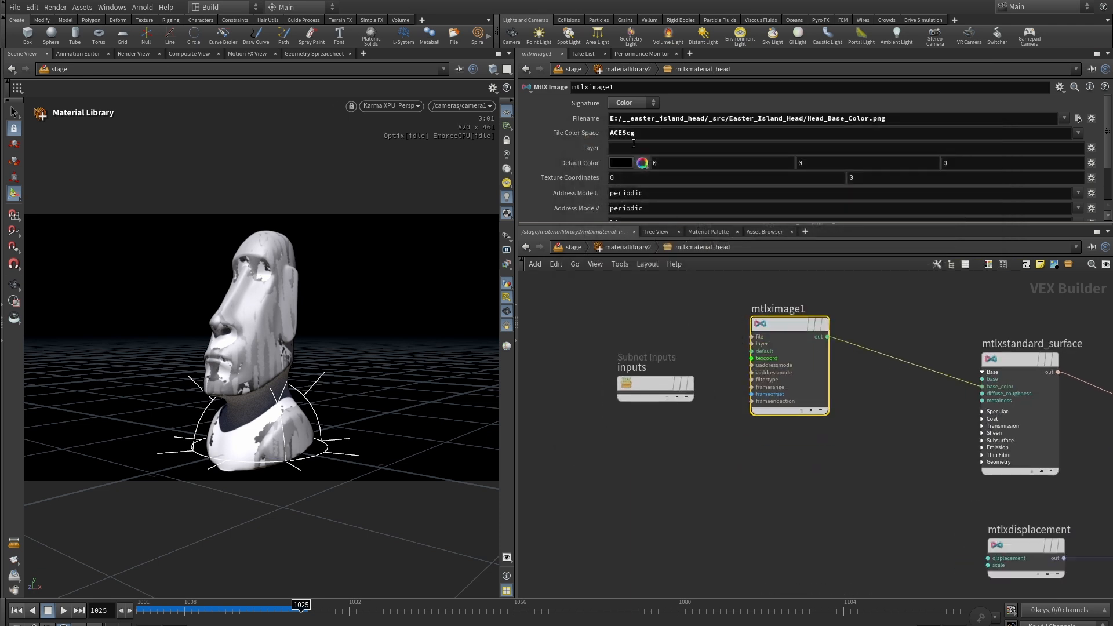
{"action": "middle_click_drag", "start_coordinate": [882, 450], "coordinate": [775, 439]}
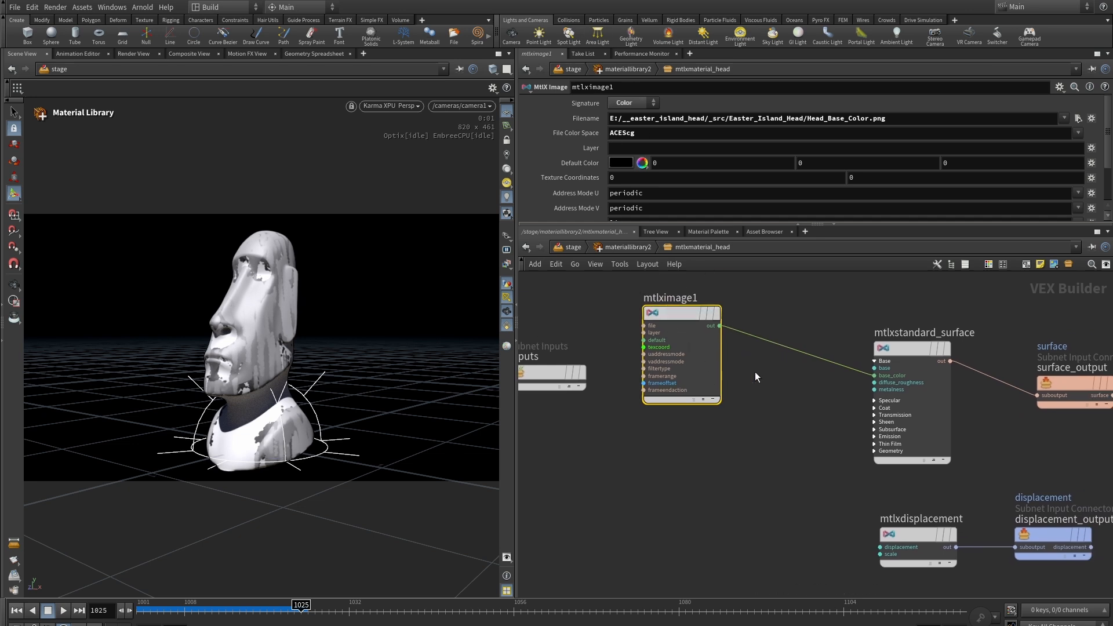
{"action": "scroll", "coordinate": [755, 372], "scroll_direction": "down", "scroll_amount": 2}
{"action": "middle_click_drag", "start_coordinate": [774, 382], "coordinate": [802, 370]}
{"action": "scroll", "coordinate": [802, 367], "scroll_direction": "up", "scroll_amount": 1}
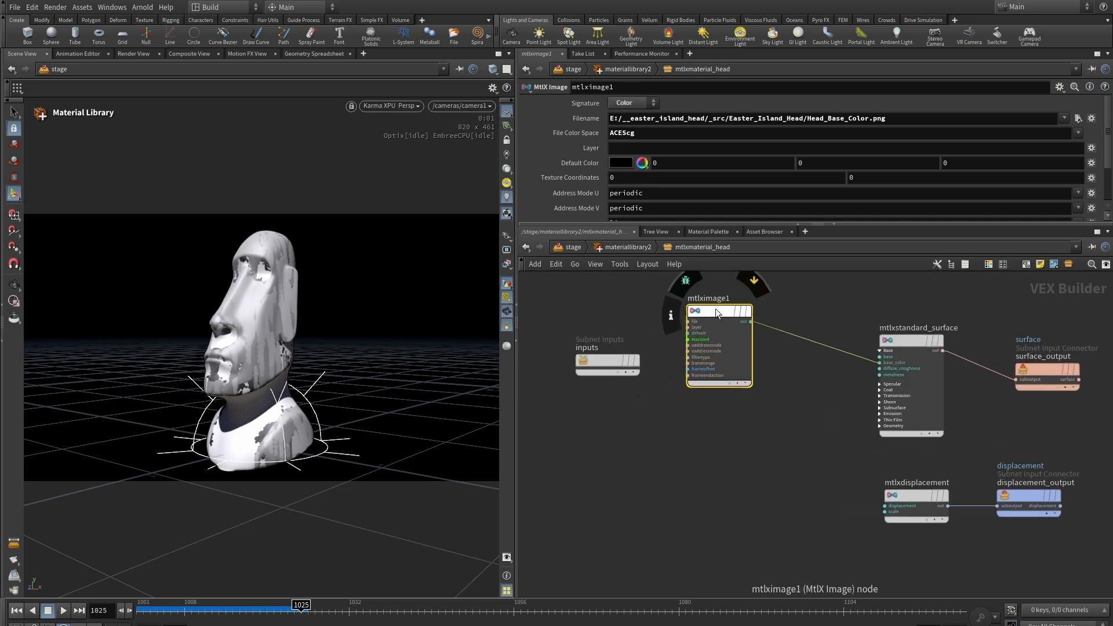
{"action": "left_click_drag", "start_coordinate": [718, 313], "coordinate": [710, 429], "text": "alt"}
{"action": "scroll", "coordinate": [770, 420], "scroll_direction": "up", "scroll_amount": 3}
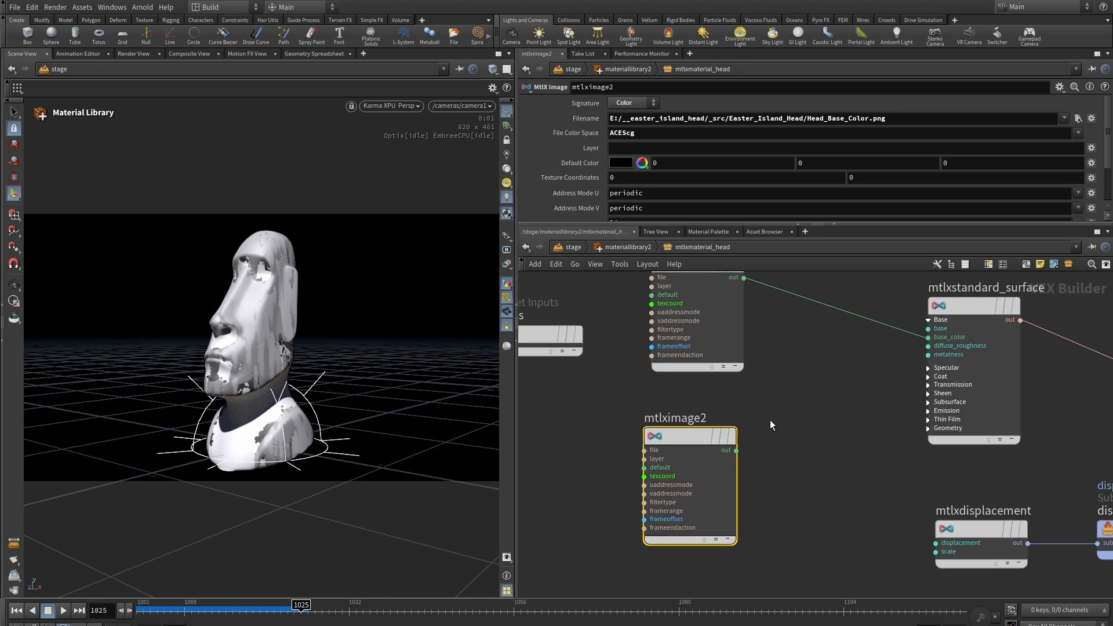
{"action": "middle_click_drag", "start_coordinate": [789, 415], "coordinate": [790, 401]}
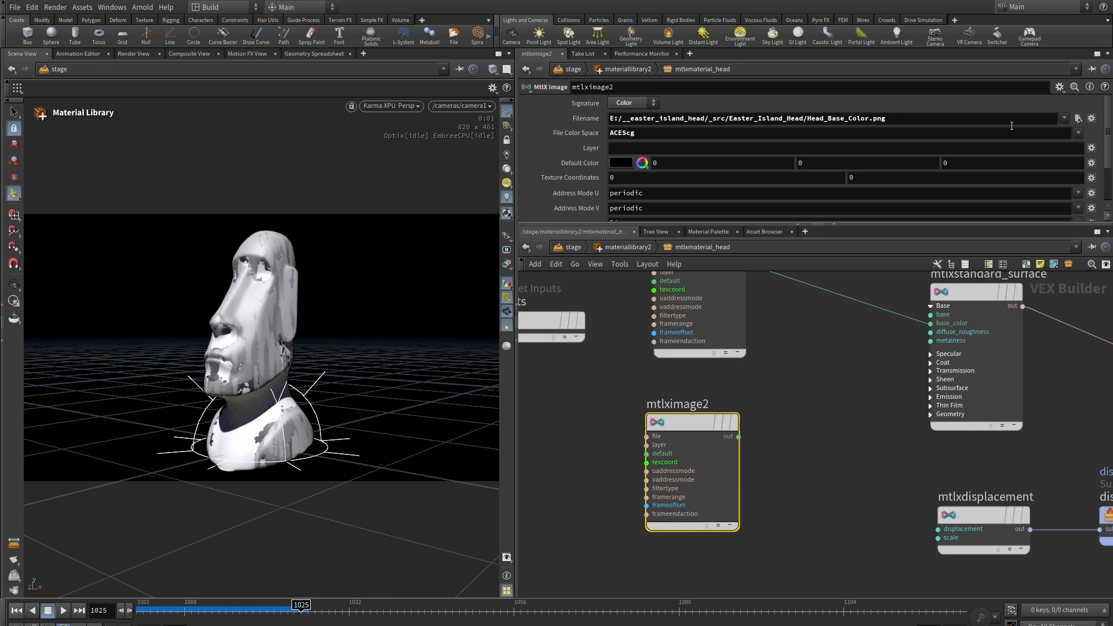
Set the File Color Space of mtlximage2 to Raw and its Signature to Float
{"action": "left_click", "coordinate": [1080, 135]}
{"action": "left_click", "coordinate": [1019, 176]}
{"action": "mouse_move", "coordinate": [776, 380]}
{"action": "middle_mouse_down"}
{"action": "mouse_move", "coordinate": [777, 368]}
{"action": "mouse_move", "coordinate": [728, 368]}
{"action": "middle_mouse_up"}
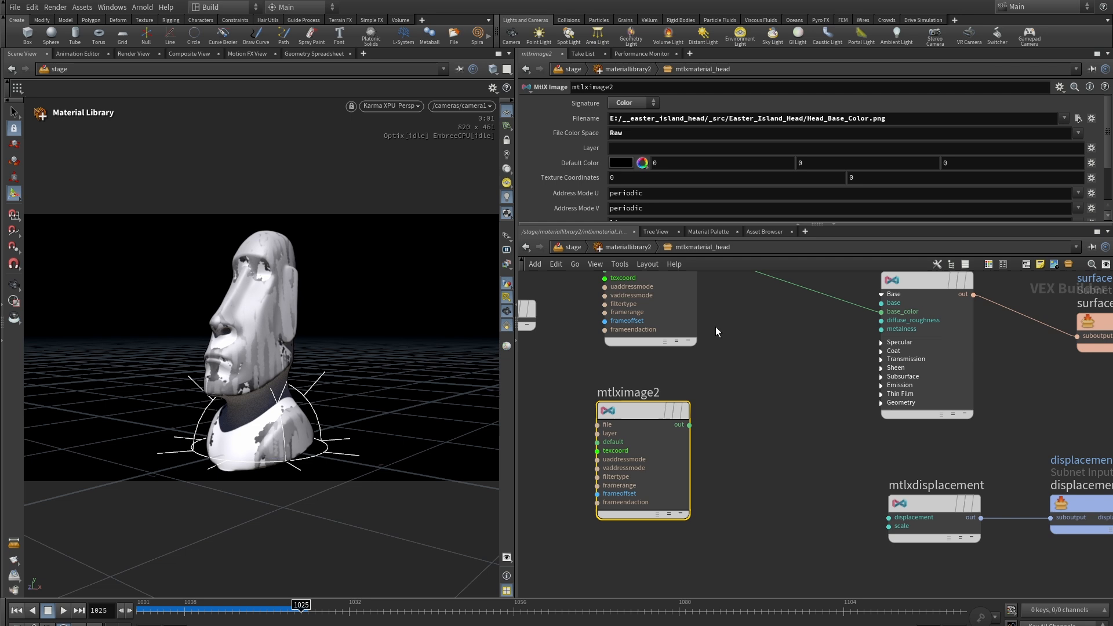
{"action": "left_click", "coordinate": [630, 103]}
{"action": "left_click", "coordinate": [630, 115]}
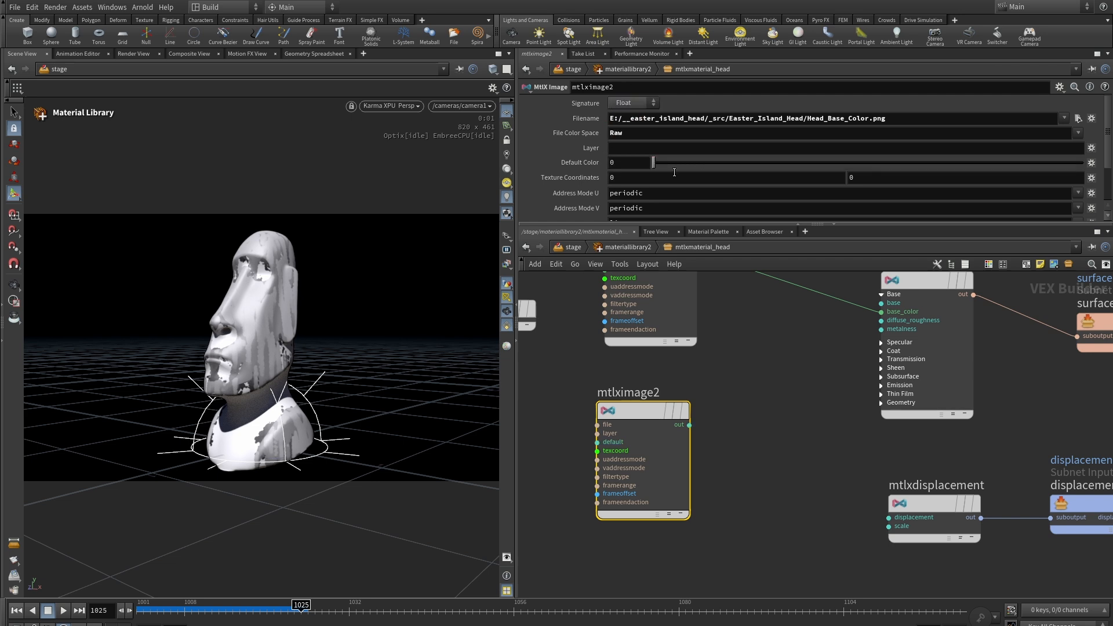
{"action": "middle_click_drag", "start_coordinate": [802, 357], "coordinate": [784, 386]}
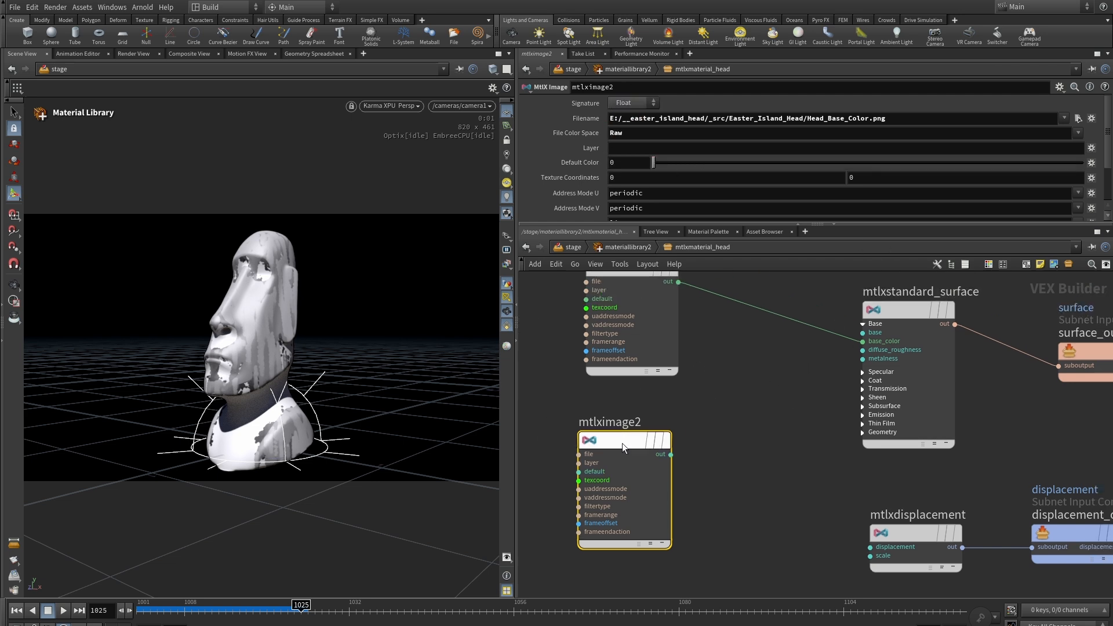
Choose Head_Roughness.png from the Easter_Island_Head folder as the image file of mtlximage2
{"action": "left_click", "coordinate": [1079, 118]}
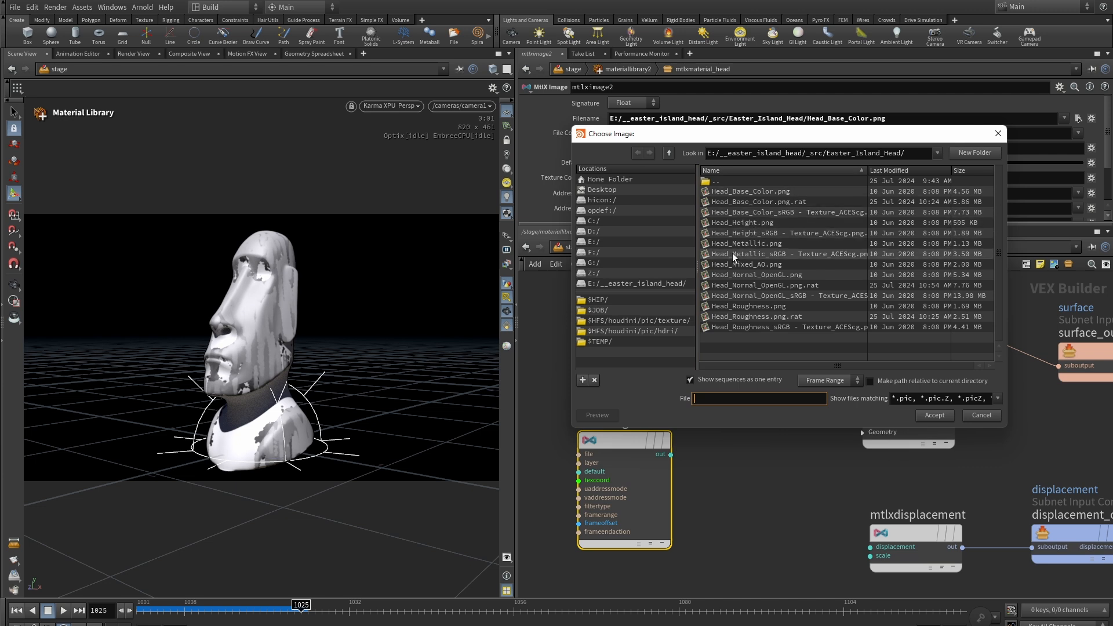
{"action": "left_click", "coordinate": [748, 308]}
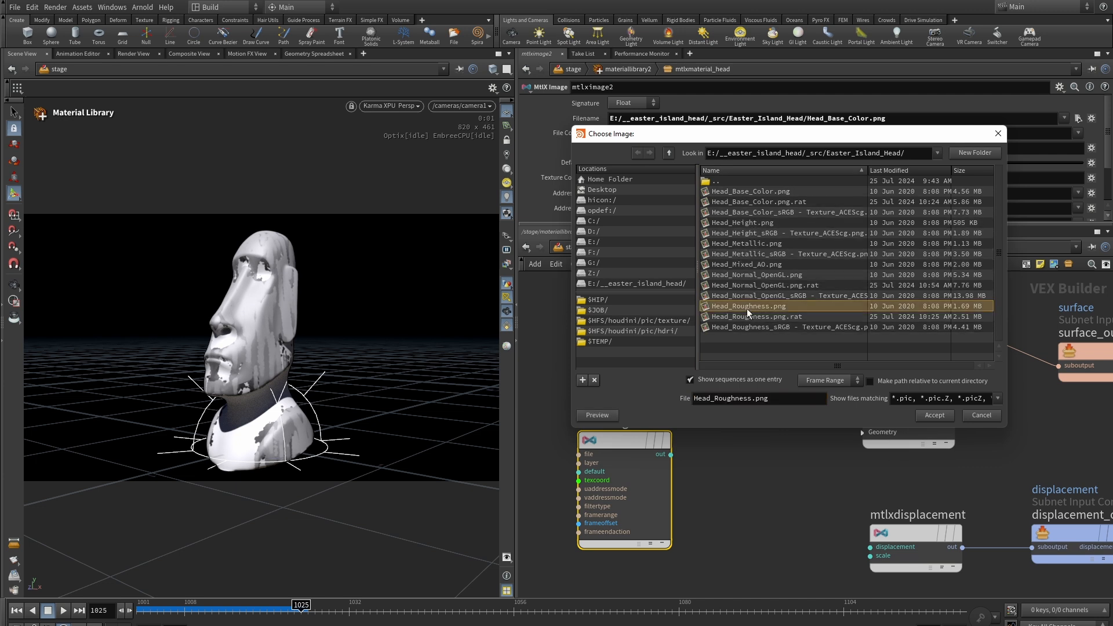
{"action": "left_click", "coordinate": [934, 415]}
Expand the Specular inputs of mtlxstandard_surface and connect the output of mtlximage2 to specular_roughness
{"action": "scroll", "coordinate": [771, 431], "scroll_direction": "up", "scroll_amount": 2}
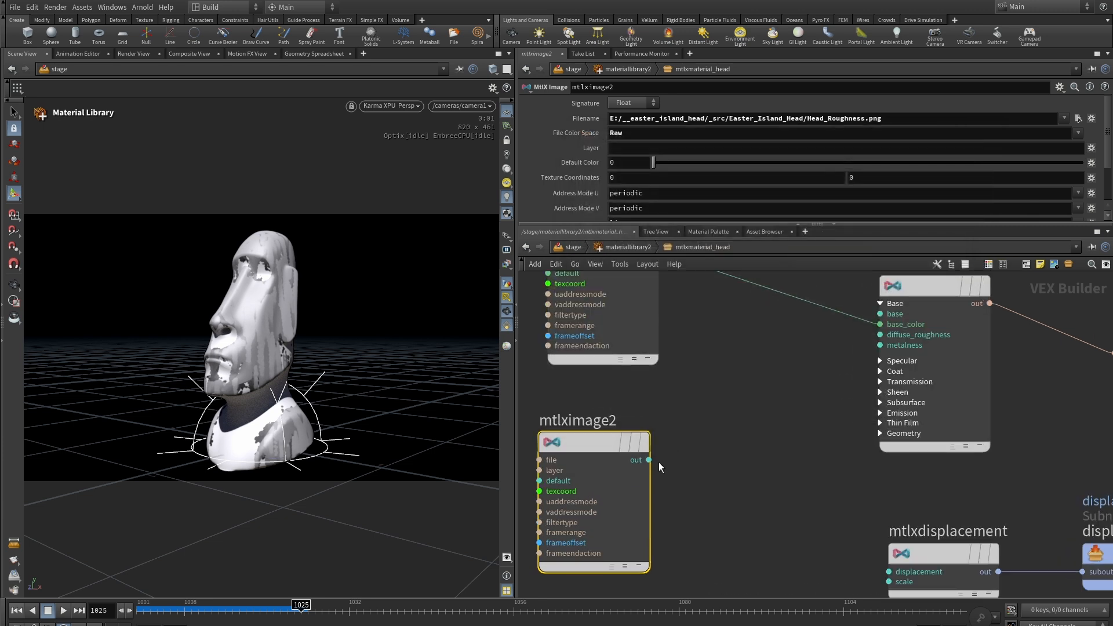
{"action": "left_click", "coordinate": [880, 361]}
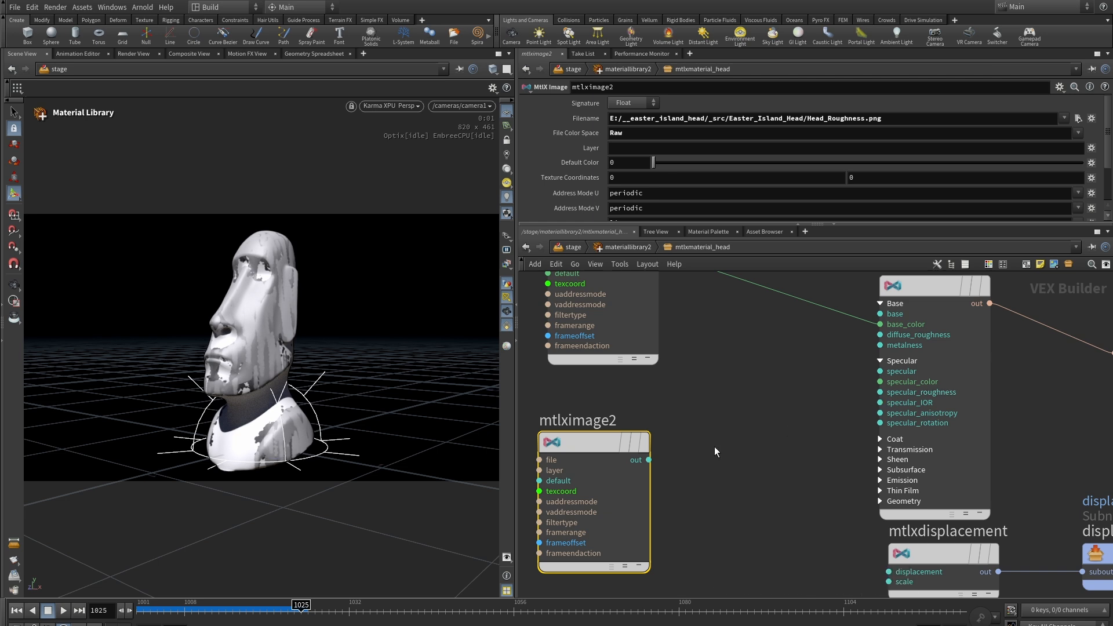
{"action": "left_click_drag", "start_coordinate": [650, 462], "coordinate": [931, 397]}
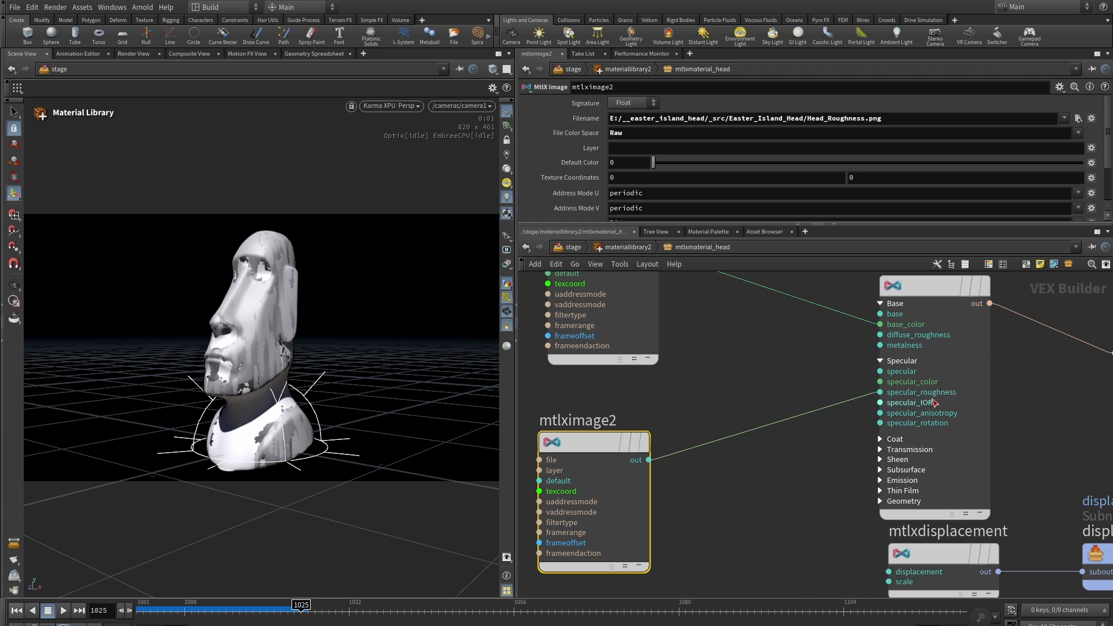
{"action": "scroll", "coordinate": [765, 451], "scroll_direction": "down", "scroll_amount": 3}
{"action": "scroll", "coordinate": [760, 497], "scroll_direction": "up", "scroll_amount": 1}
{"action": "middle_click_drag", "start_coordinate": [759, 500], "coordinate": [777, 422]}
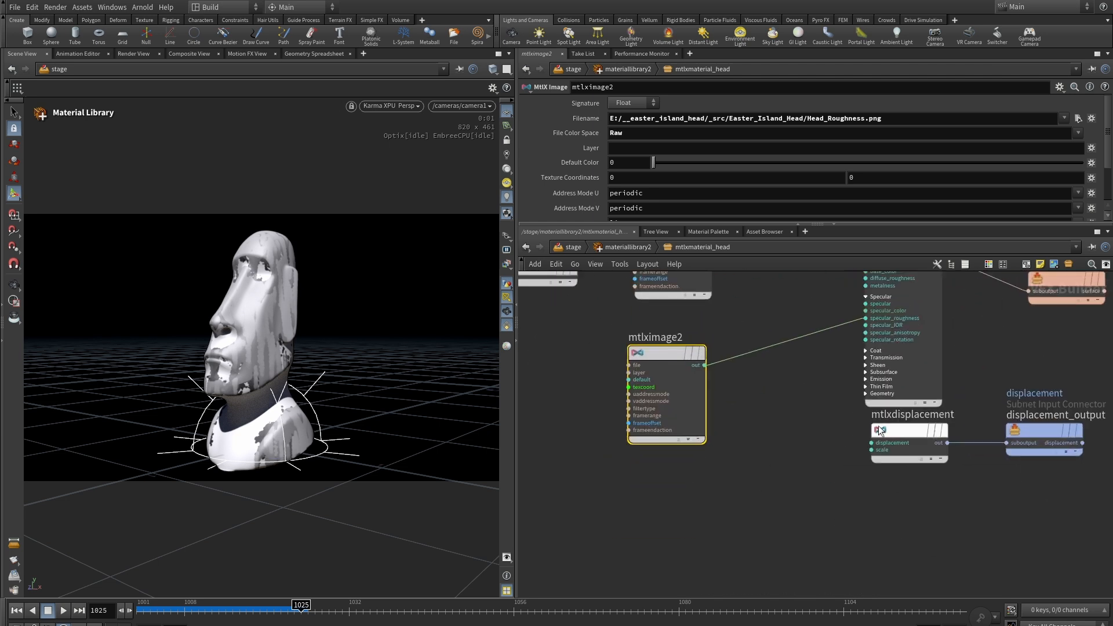
Move mtlxdisplacement further down and place a duplicate of mtlximage1 below mtlximage2
{"action": "left_click_drag", "start_coordinate": [910, 447], "coordinate": [903, 525]}
{"action": "scroll", "coordinate": [786, 403], "scroll_direction": "down", "scroll_amount": 1}
{"action": "mouse_move", "coordinate": [780, 405]}
{"action": "middle_mouse_down"}
{"action": "mouse_move", "coordinate": [777, 439]}
{"action": "mouse_move", "coordinate": [778, 421]}
{"action": "middle_mouse_up"}
{"action": "scroll", "coordinate": [779, 442], "scroll_direction": "down", "scroll_amount": 1}
{"action": "left_click_drag", "start_coordinate": [705, 291], "coordinate": [694, 479], "text": "alt"}
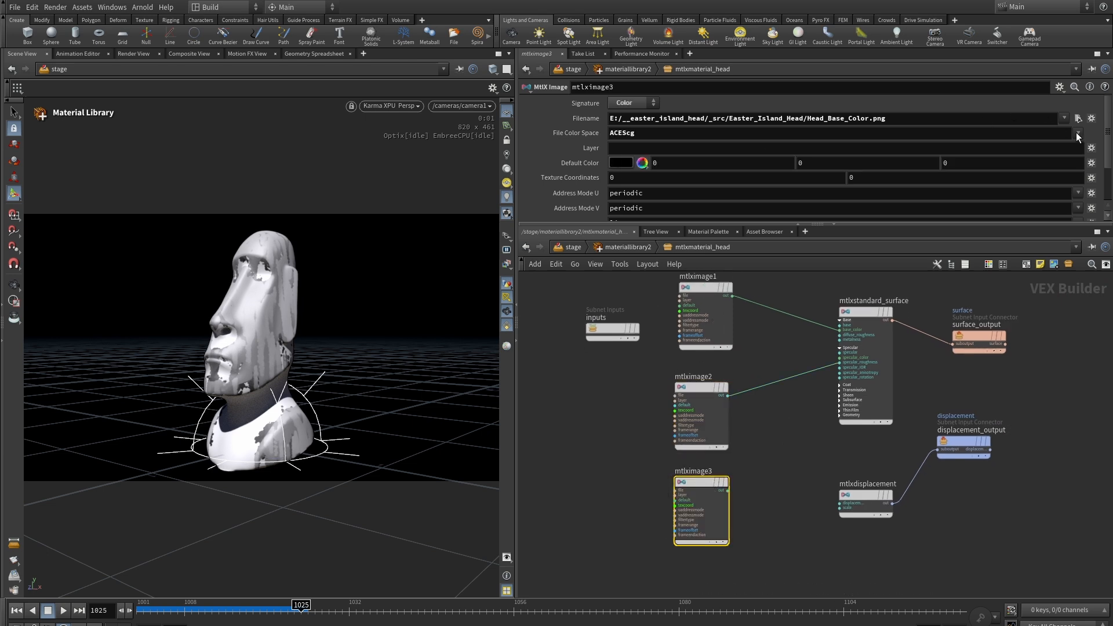
Set the File Color Space of mtlximage3 to Raw and load Head_Normal_OpenGL.png as its image file
{"action": "left_click", "coordinate": [1078, 134]}
{"action": "left_click", "coordinate": [1018, 181]}
{"action": "left_click", "coordinate": [1078, 119]}
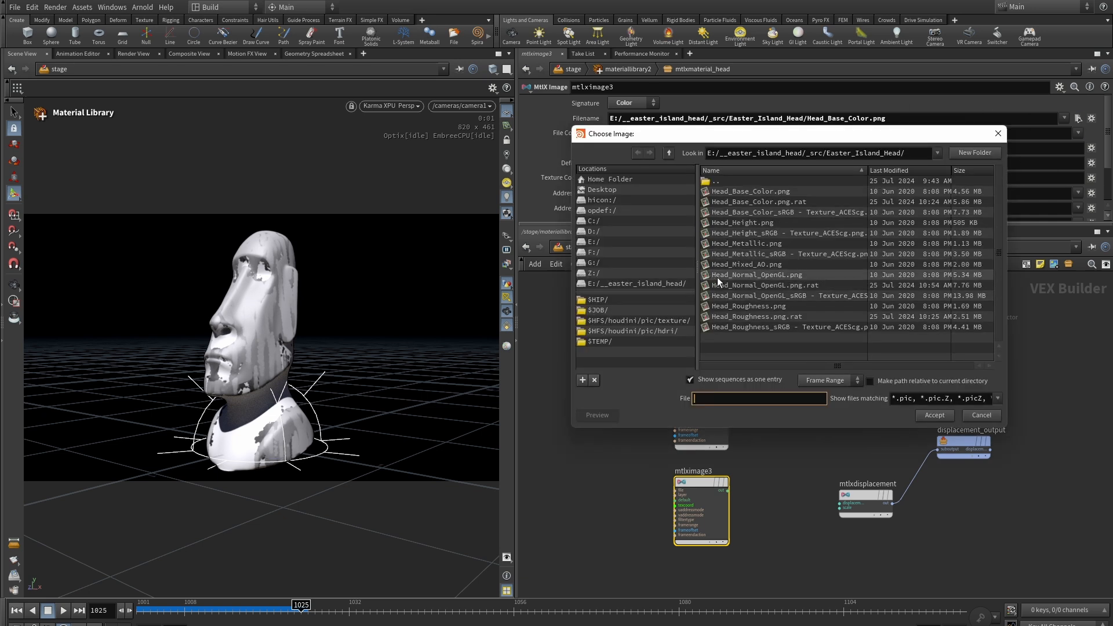
{"action": "left_click", "coordinate": [771, 276]}
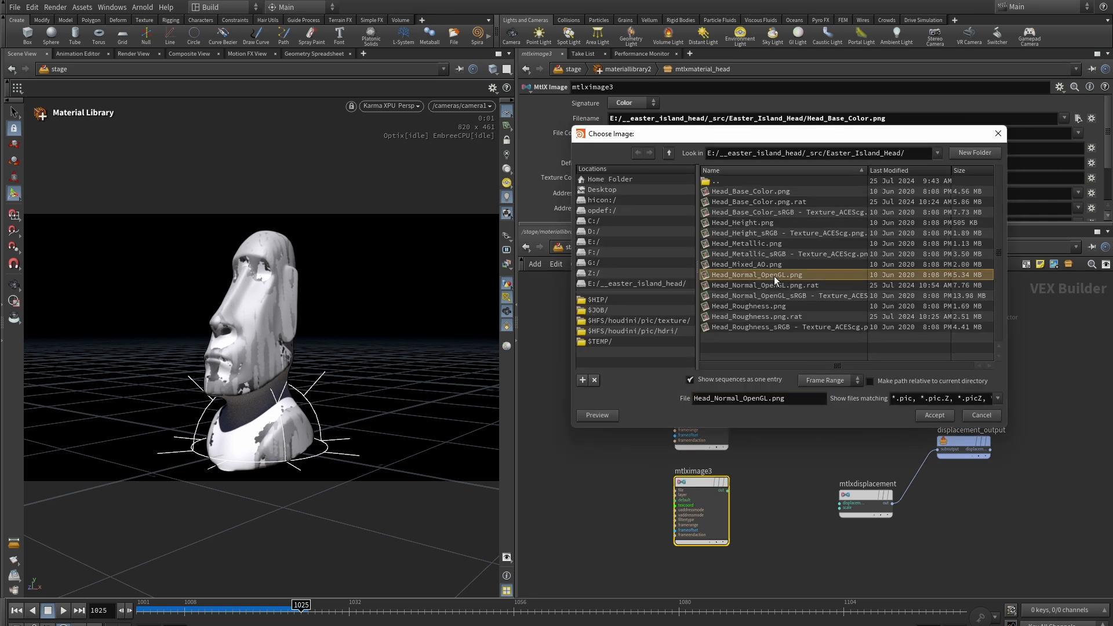
{"action": "left_click", "coordinate": [934, 416]}
Expand the Geometry inputs of mtlxstandard_surface and connect the output of mtlximage3 to normal
{"action": "scroll", "coordinate": [791, 441], "scroll_direction": "up", "scroll_amount": 5}
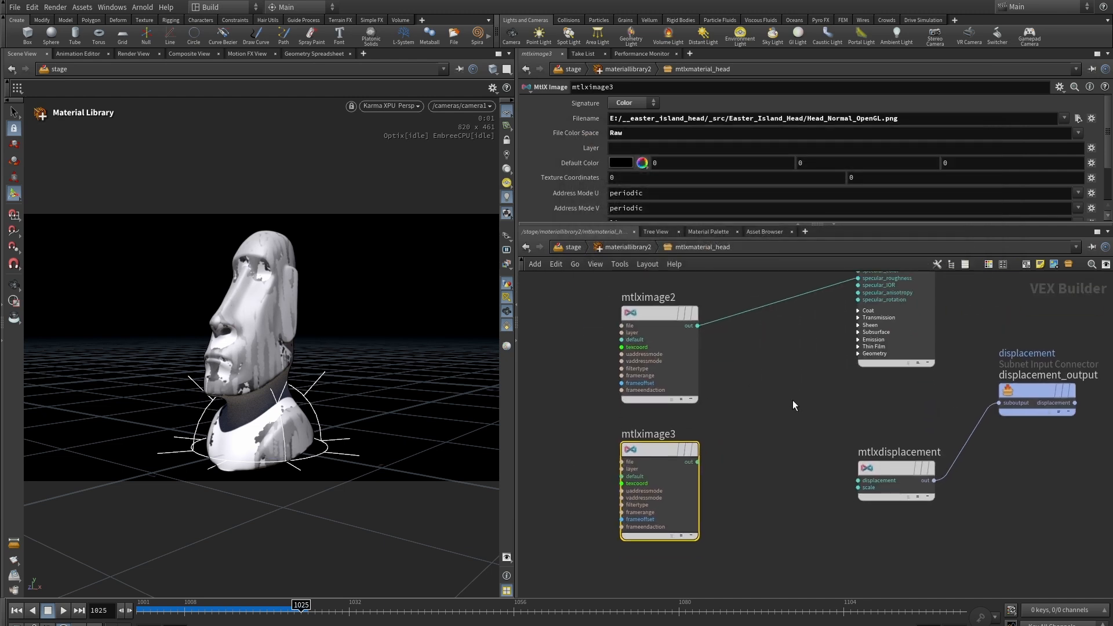
{"action": "scroll", "coordinate": [795, 404], "scroll_direction": "up", "scroll_amount": 4}
{"action": "left_click", "coordinate": [851, 410]}
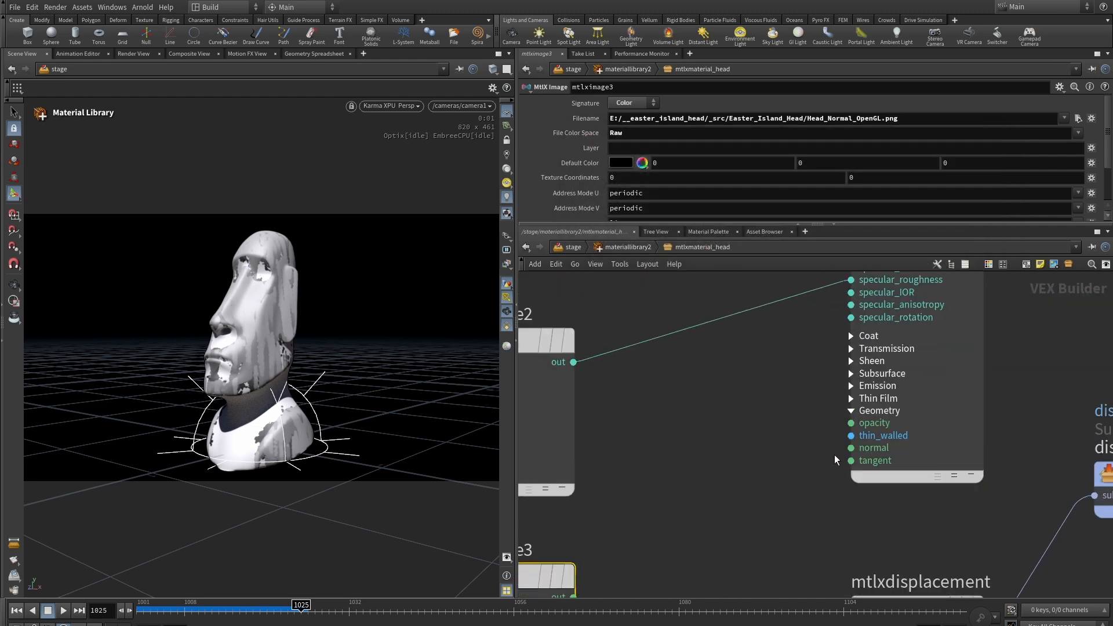
{"action": "scroll", "coordinate": [829, 429], "scroll_direction": "down", "scroll_amount": 4}
{"action": "scroll", "coordinate": [823, 403], "scroll_direction": "up", "scroll_amount": 3}
{"action": "mouse_move", "coordinate": [647, 489]}
{"action": "left_mouse_down"}
{"action": "mouse_move", "coordinate": [701, 481]}
{"action": "mouse_move", "coordinate": [861, 363]}
{"action": "mouse_move", "coordinate": [878, 365]}
{"action": "left_mouse_up"}
{"action": "scroll", "coordinate": [719, 467], "scroll_direction": "down", "scroll_amount": 3}
{"action": "middle_click_drag", "start_coordinate": [716, 481], "coordinate": [741, 505]}
{"action": "scroll", "coordinate": [741, 503], "scroll_direction": "down", "scroll_amount": 2}
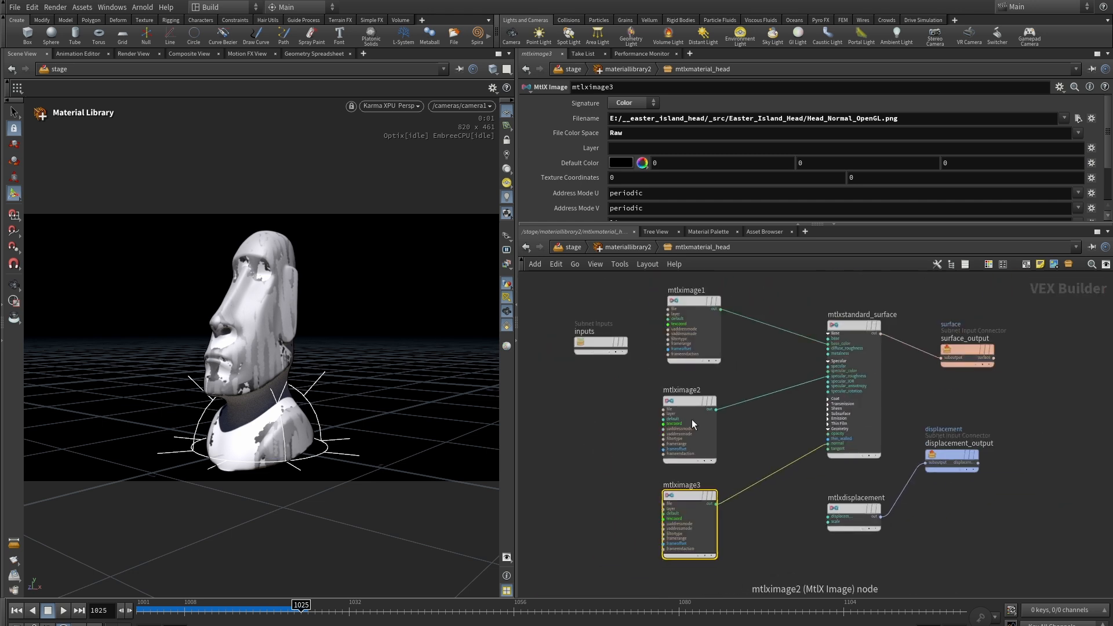
Shift the mtlximage2 and mtlximage3 nodes slightly up and outward to tidy the network
{"action": "left_click_drag", "start_coordinate": [691, 400], "coordinate": [677, 387]}
{"action": "middle_click_drag", "start_coordinate": [794, 526], "coordinate": [805, 425]}
{"action": "left_click_drag", "start_coordinate": [701, 393], "coordinate": [684, 385]}
{"action": "middle_click_drag", "start_coordinate": [761, 334], "coordinate": [748, 394]}
{"action": "scroll", "coordinate": [748, 394], "scroll_direction": "up", "scroll_amount": 1}
{"action": "scroll", "coordinate": [681, 351], "scroll_direction": "down", "scroll_amount": 1}
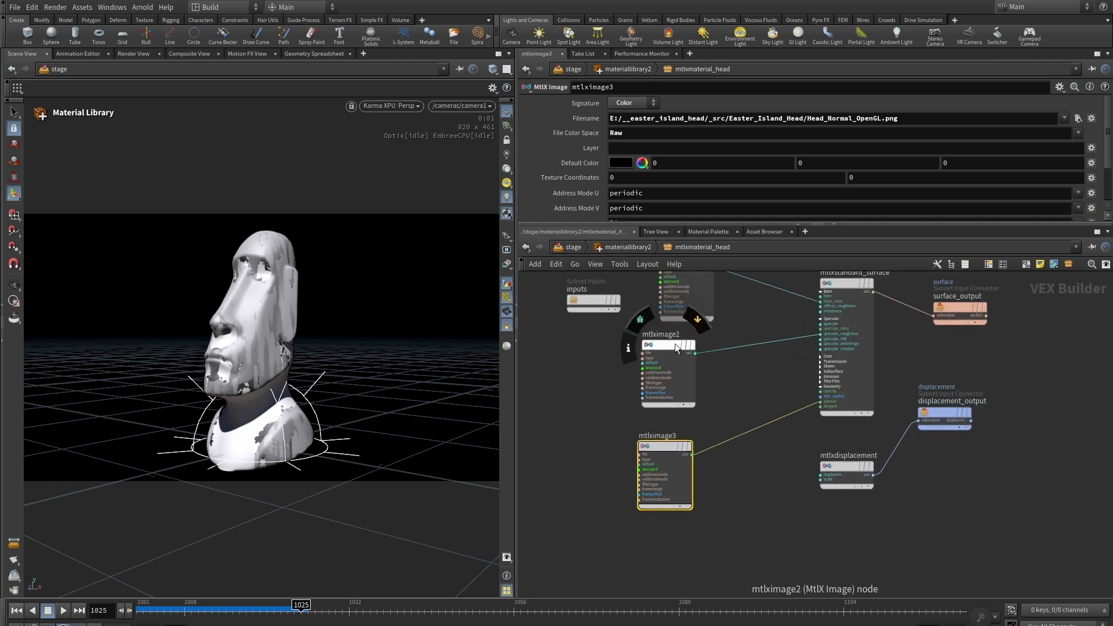
Duplicate mtlximage2 below mtlximage3 and load Head_Height.png into the copy
{"action": "left_click_drag", "start_coordinate": [674, 344], "coordinate": [672, 540], "text": "alt"}
{"action": "middle_click_drag", "start_coordinate": [763, 523], "coordinate": [779, 433]}
{"action": "scroll", "coordinate": [780, 438], "scroll_direction": "up", "scroll_amount": 2}
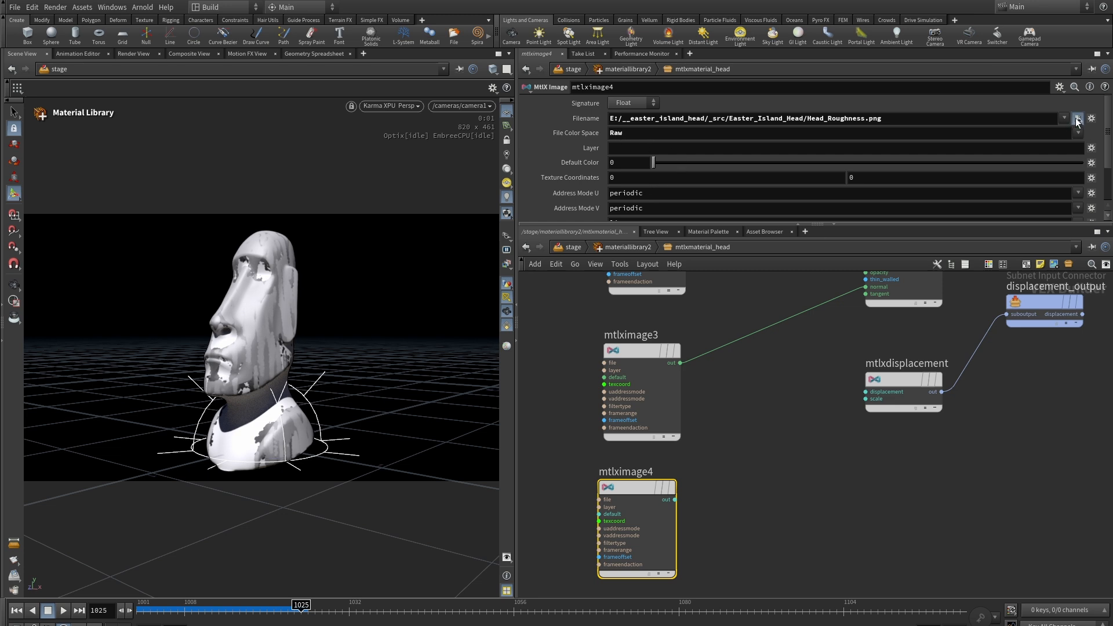
{"action": "left_click", "coordinate": [1078, 118]}
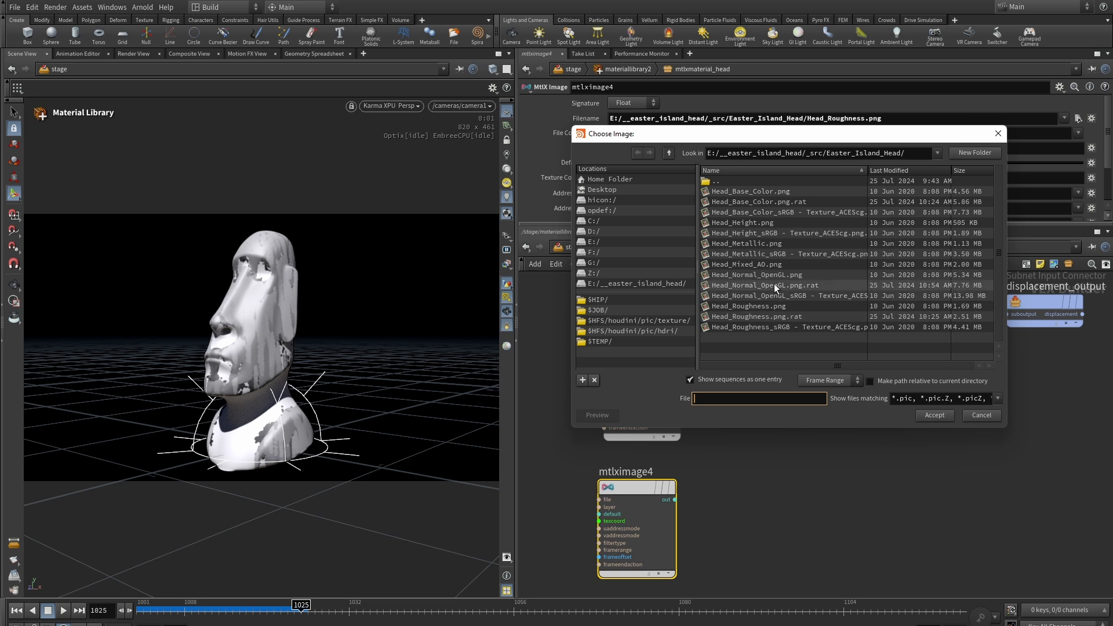
{"action": "left_click", "coordinate": [737, 222]}
{"action": "left_click", "coordinate": [935, 415]}
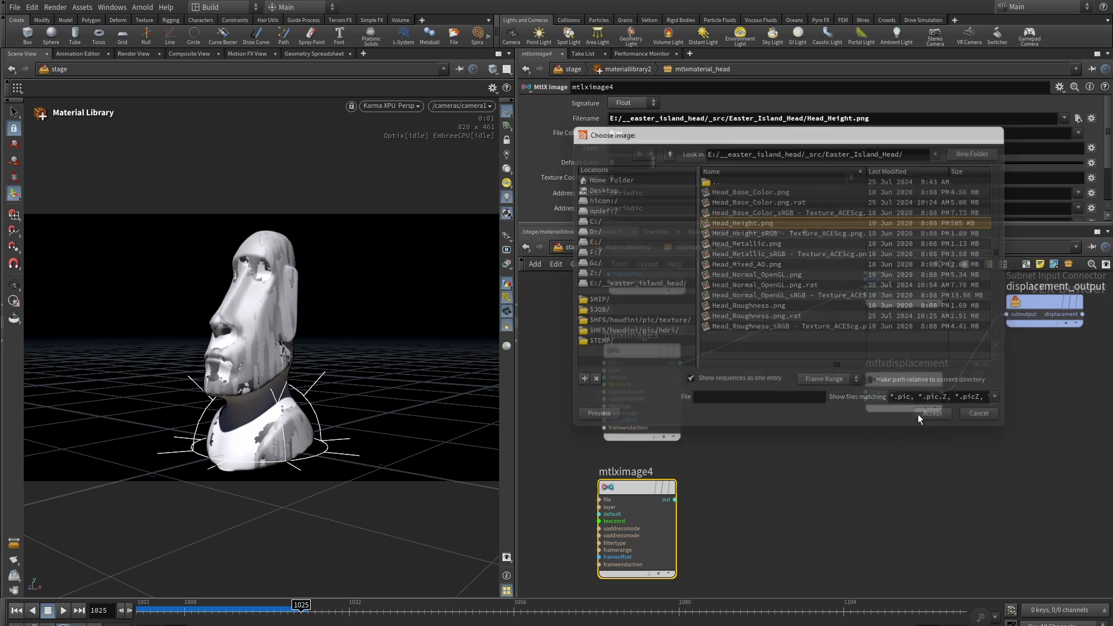
Connect the output of mtlximage4 to the displacement input of mtlxdisplacement
{"action": "mouse_move", "coordinate": [764, 526]}
{"action": "middle_mouse_down"}
{"action": "mouse_move", "coordinate": [803, 482]}
{"action": "mouse_move", "coordinate": [759, 519]}
{"action": "middle_mouse_up"}
{"action": "scroll", "coordinate": [819, 464], "scroll_direction": "up", "scroll_amount": 2}
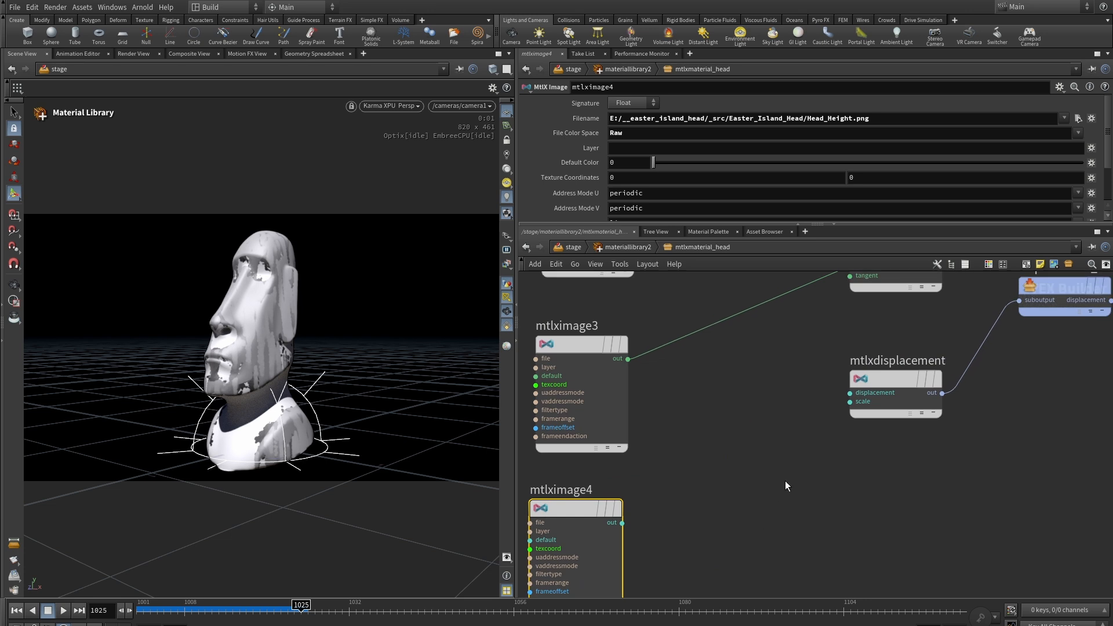
{"action": "middle_click_drag", "start_coordinate": [909, 409], "coordinate": [920, 371]}
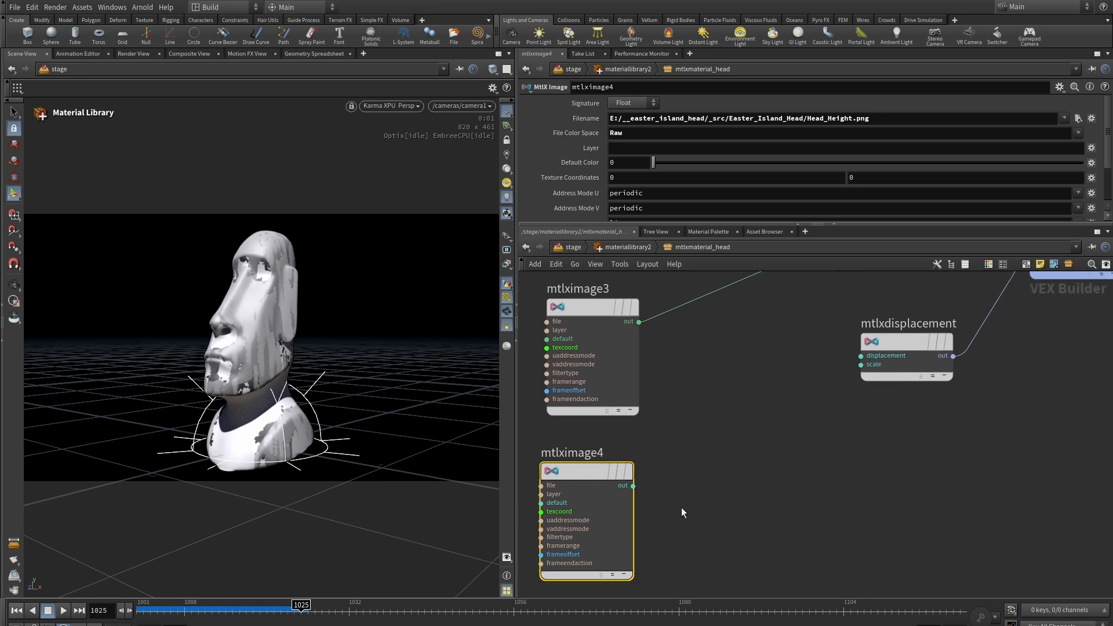
{"action": "left_click_drag", "start_coordinate": [633, 486], "coordinate": [862, 356]}
{"action": "scroll", "coordinate": [777, 476], "scroll_direction": "down", "scroll_amount": 2}
{"action": "middle_click_drag", "start_coordinate": [830, 476], "coordinate": [837, 555]}
{"action": "scroll", "coordinate": [949, 499], "scroll_direction": "down", "scroll_amount": 2}
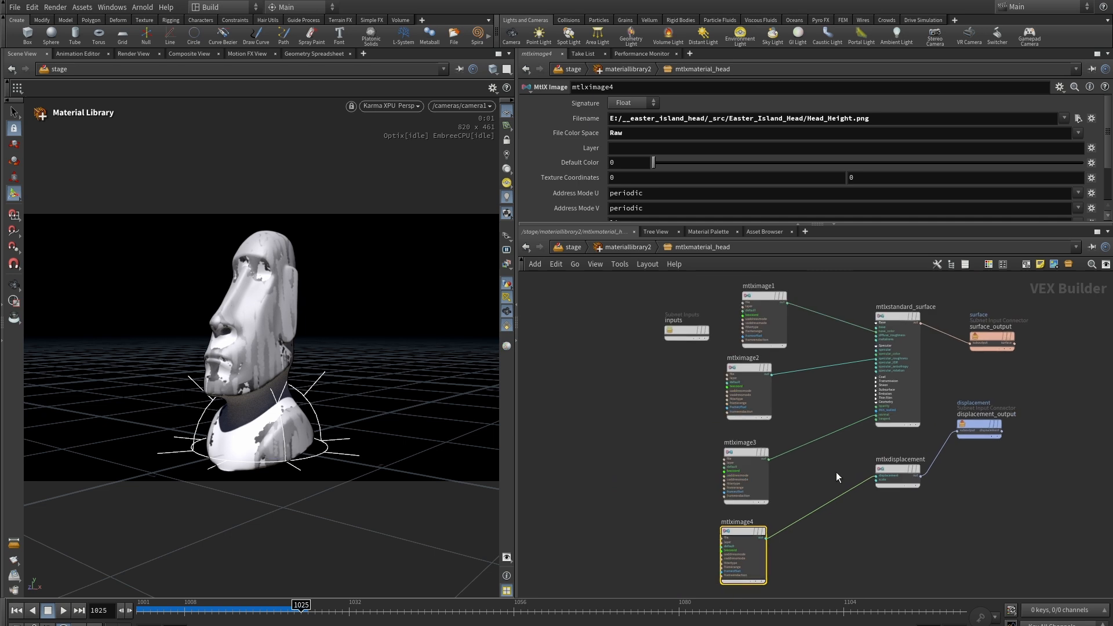
Return from the mtlxmaterial_head network to the stage level and select the assignmaterial1 node
{"action": "middle_click_drag", "start_coordinate": [824, 467], "coordinate": [851, 441]}
{"action": "middle_click_drag", "start_coordinate": [647, 401], "coordinate": [639, 440]}
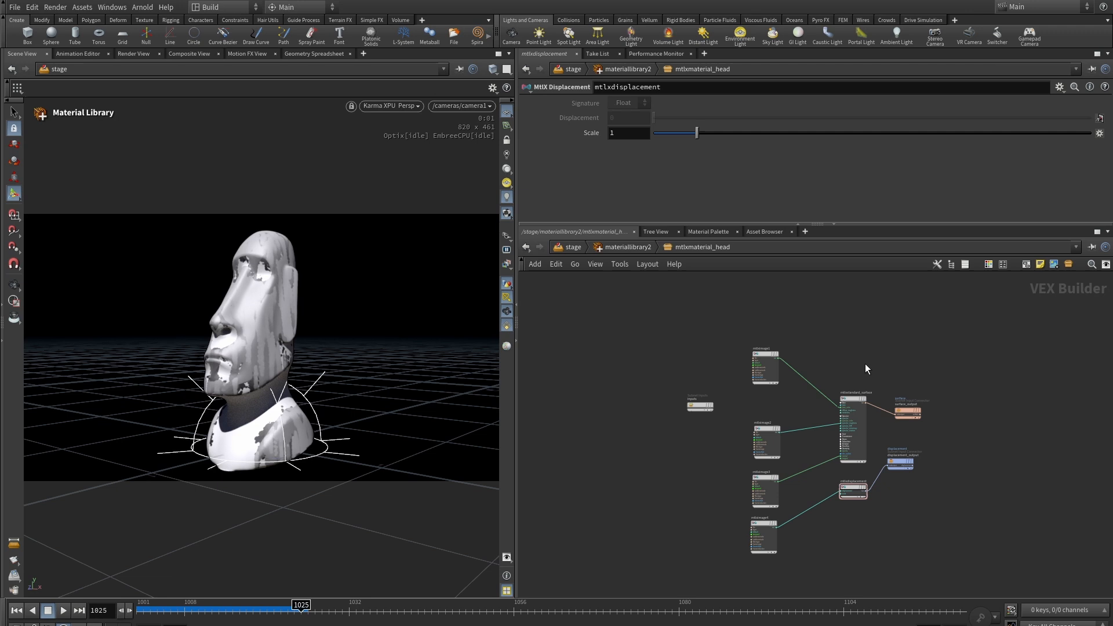
{"action": "middle_click_drag", "start_coordinate": [865, 363], "coordinate": [879, 320]}
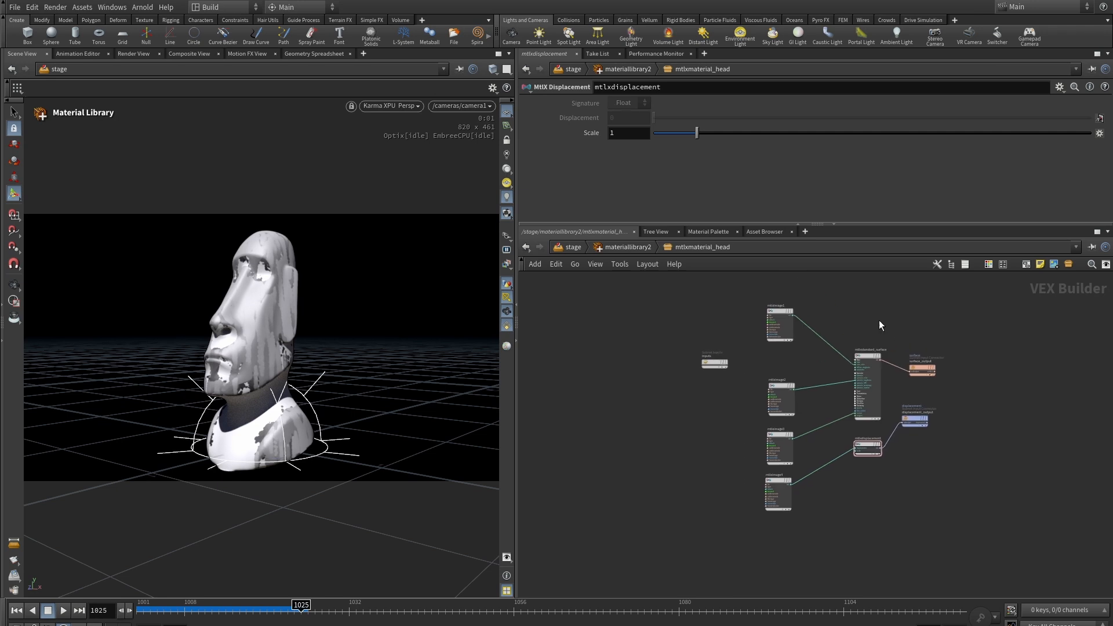
{"action": "key", "text": "u"}
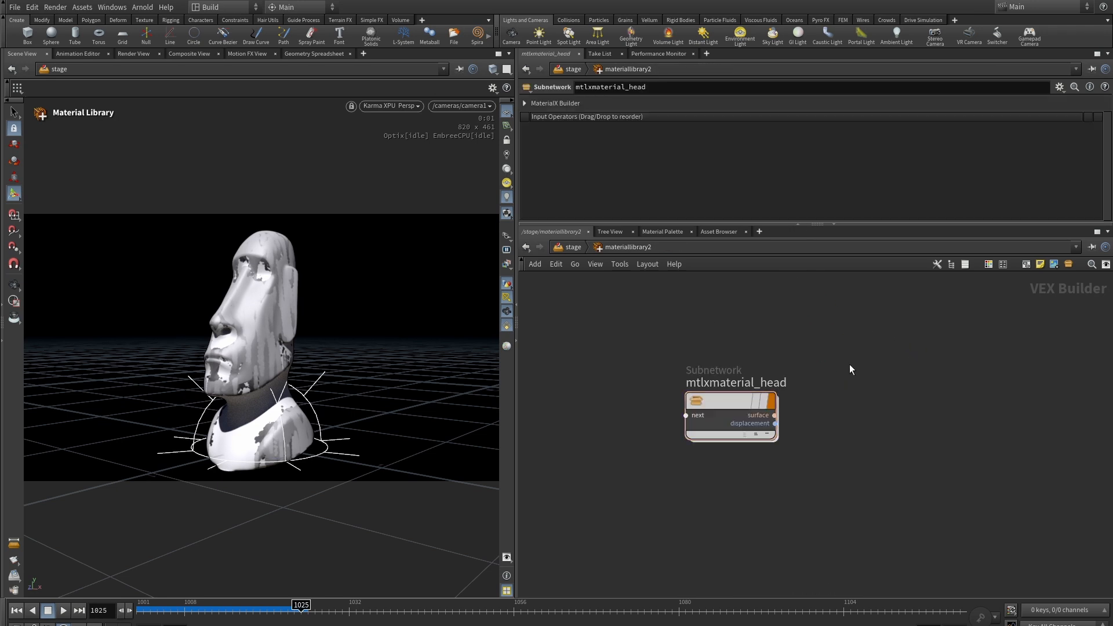
{"action": "key", "text": "u"}
{"action": "middle_click_drag", "start_coordinate": [897, 410], "coordinate": [918, 380]}
{"action": "scroll", "coordinate": [877, 322], "scroll_direction": "up", "scroll_amount": 1}
{"action": "left_click", "coordinate": [777, 365]}
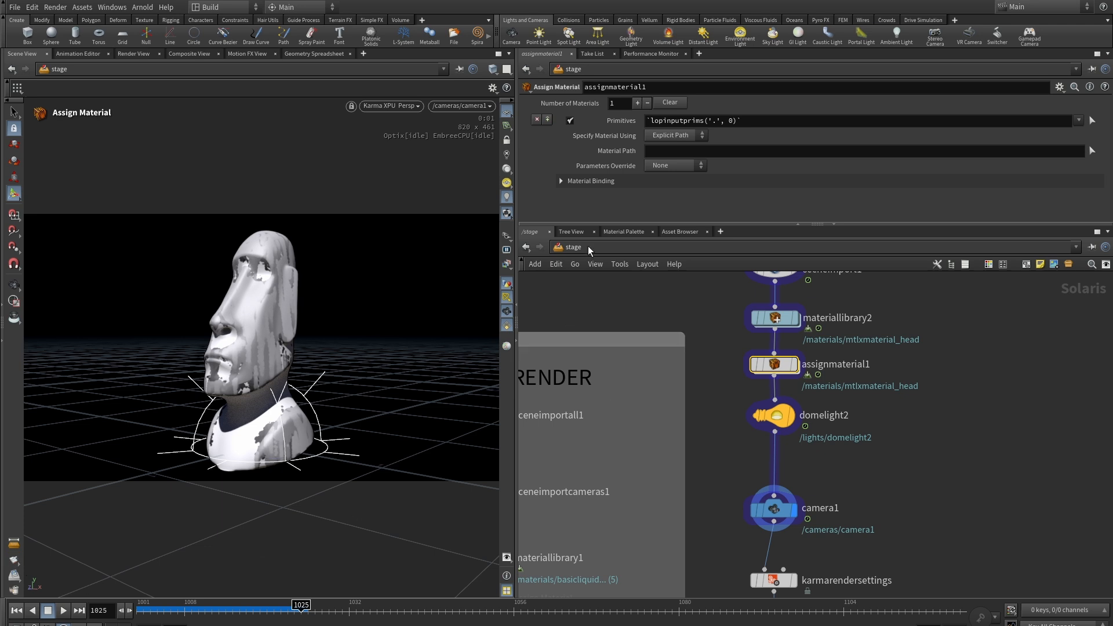
Save the scene and switch to the Solaris desktop, making the viewport pane slightly taller
{"action": "left_click", "coordinate": [221, 8]}
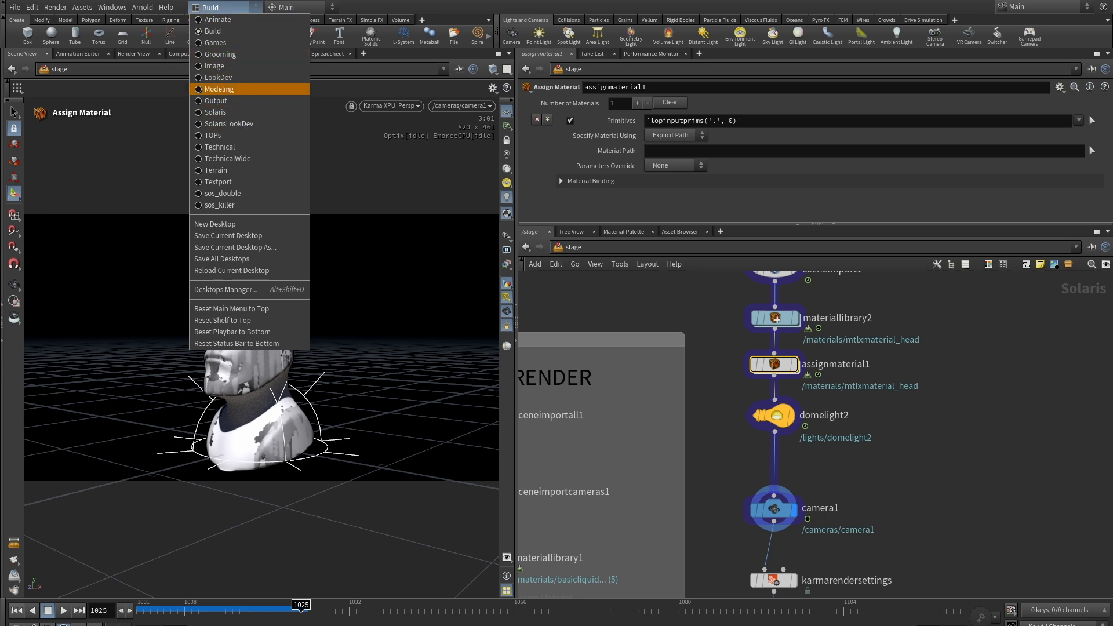
{"action": "left_click", "coordinate": [14, 7]}
{"action": "left_click", "coordinate": [14, 6]}
{"action": "left_click", "coordinate": [27, 63]}
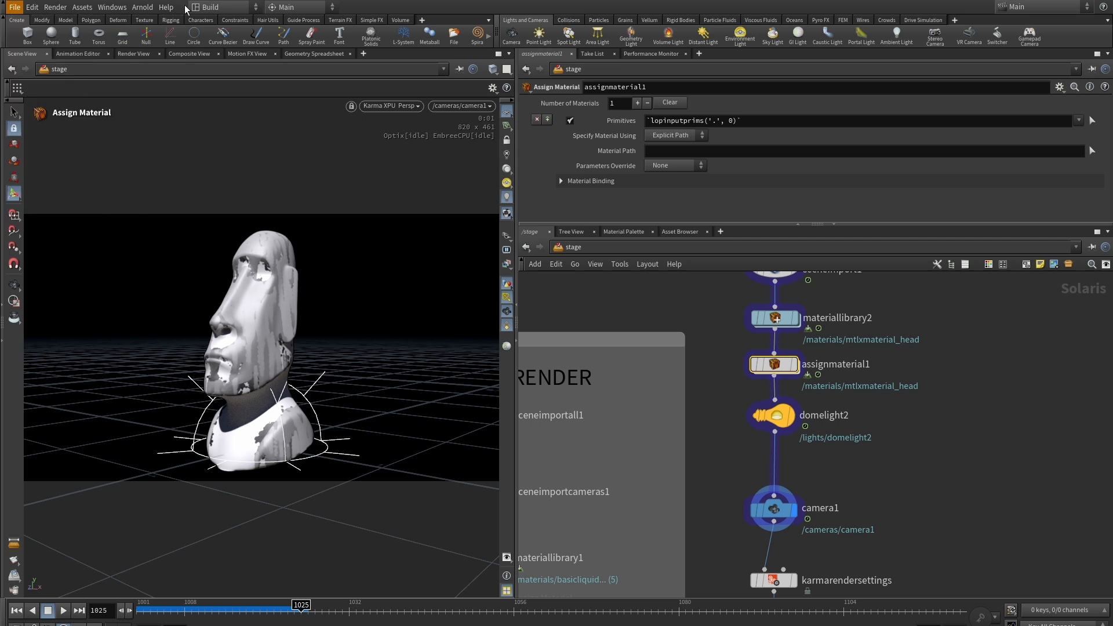
{"action": "left_click", "coordinate": [219, 8]}
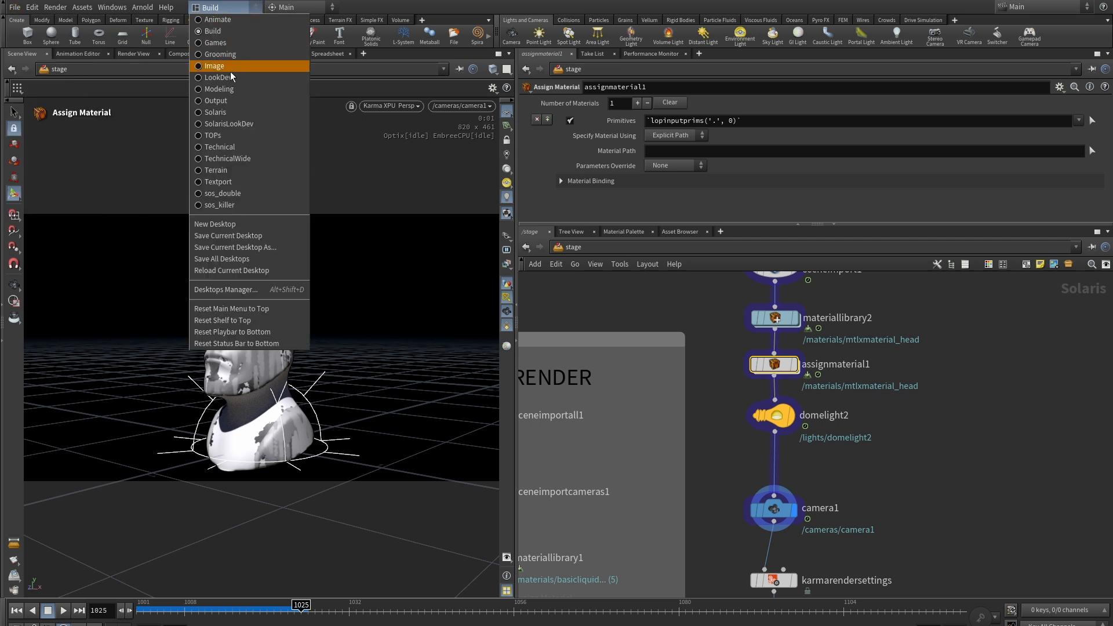
{"action": "left_click", "coordinate": [226, 114]}
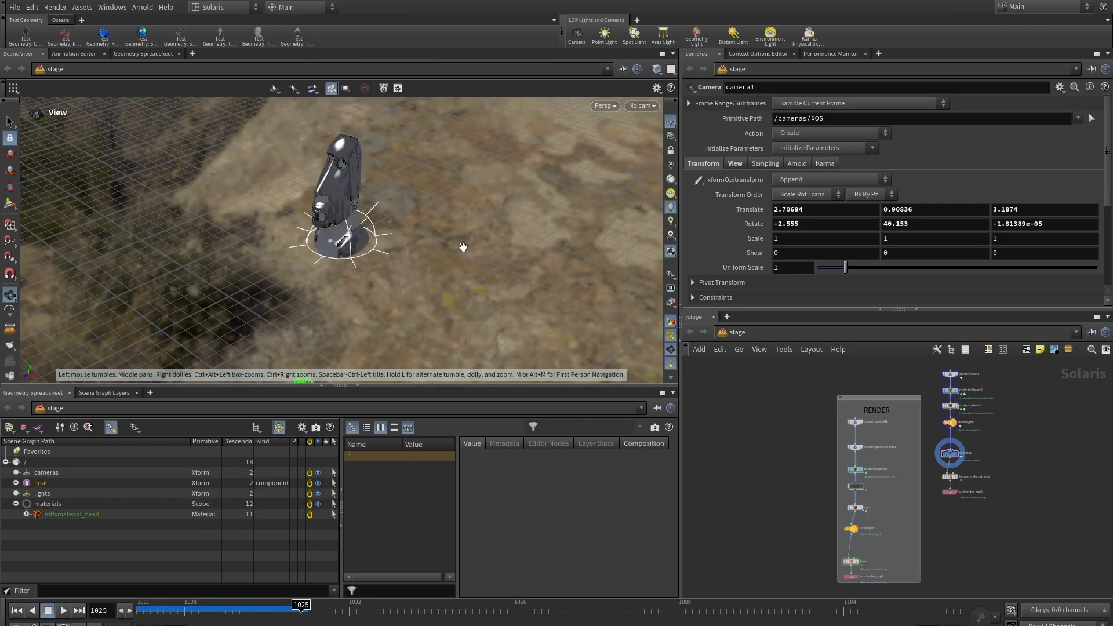
{"action": "left_click_drag", "start_coordinate": [439, 279], "coordinate": [346, 257]}
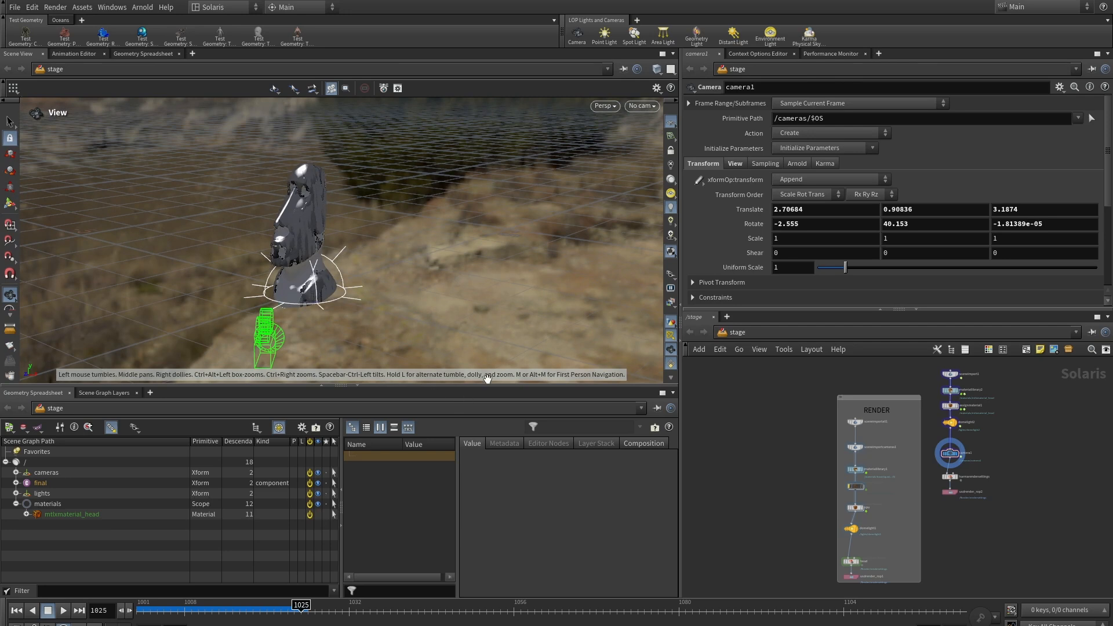
{"action": "left_click_drag", "start_coordinate": [486, 389], "coordinate": [485, 421]}
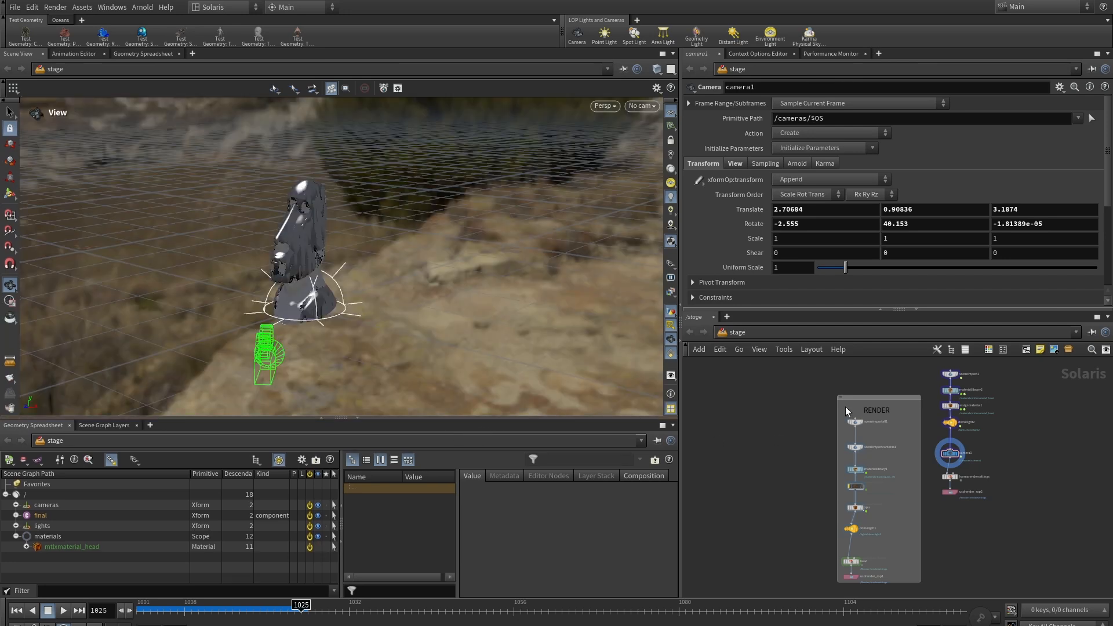
Collapse the RENDER network box and check which mesh sits under the final primitive in the scene graph
{"action": "middle_click_drag", "start_coordinate": [802, 454], "coordinate": [729, 440]}
{"action": "scroll", "coordinate": [758, 383], "scroll_direction": "up", "scroll_amount": 3}
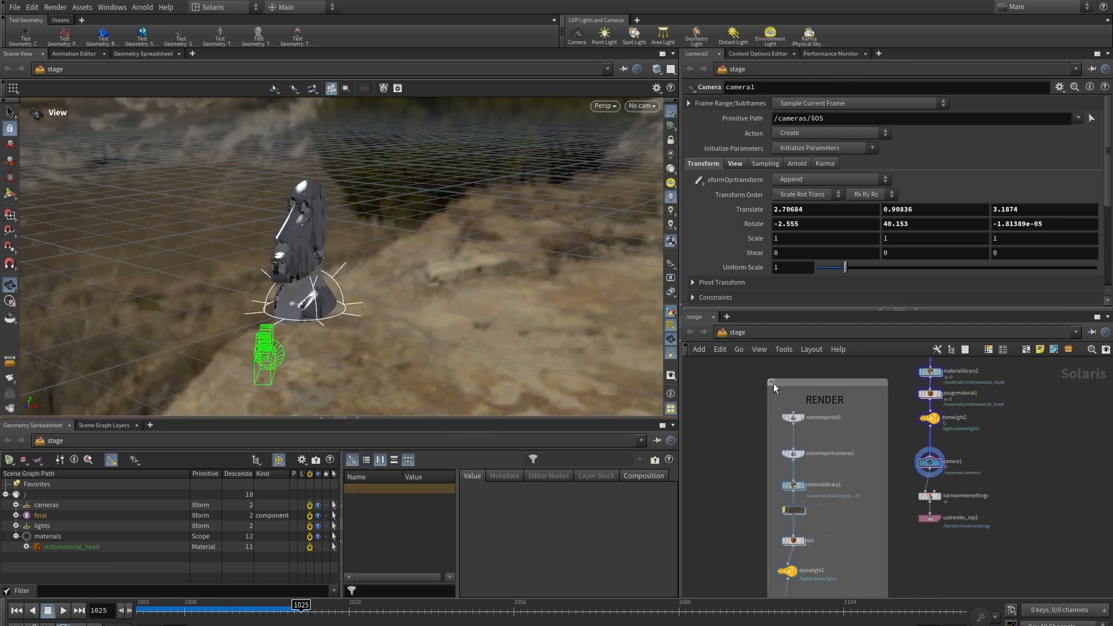
{"action": "left_click", "coordinate": [773, 384]}
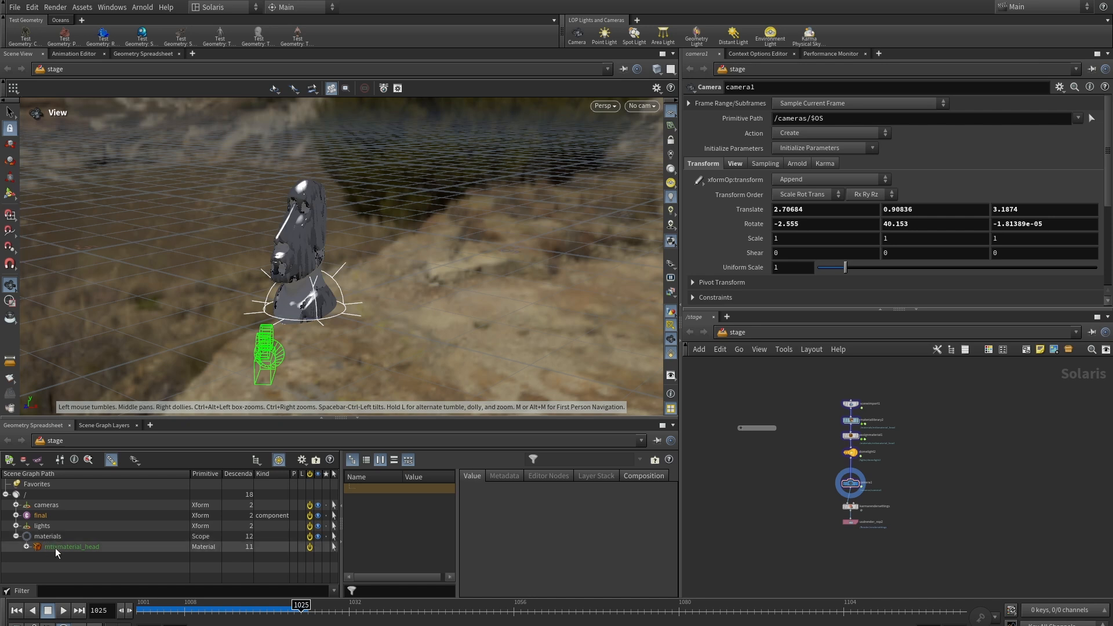
{"action": "left_click", "coordinate": [16, 515]}
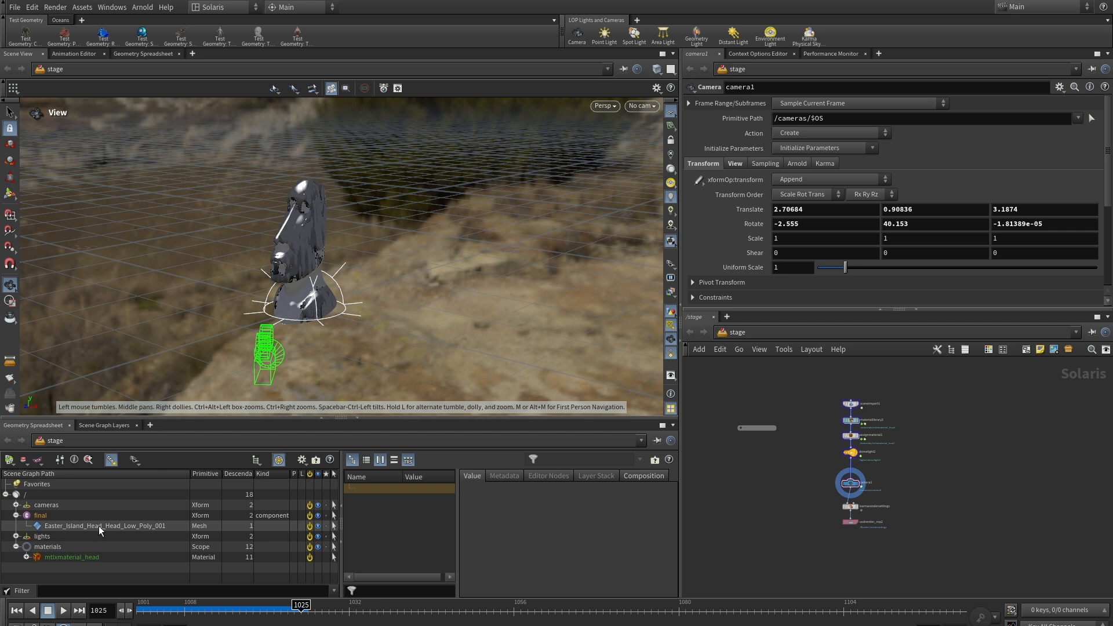
{"action": "left_click", "coordinate": [15, 515]}
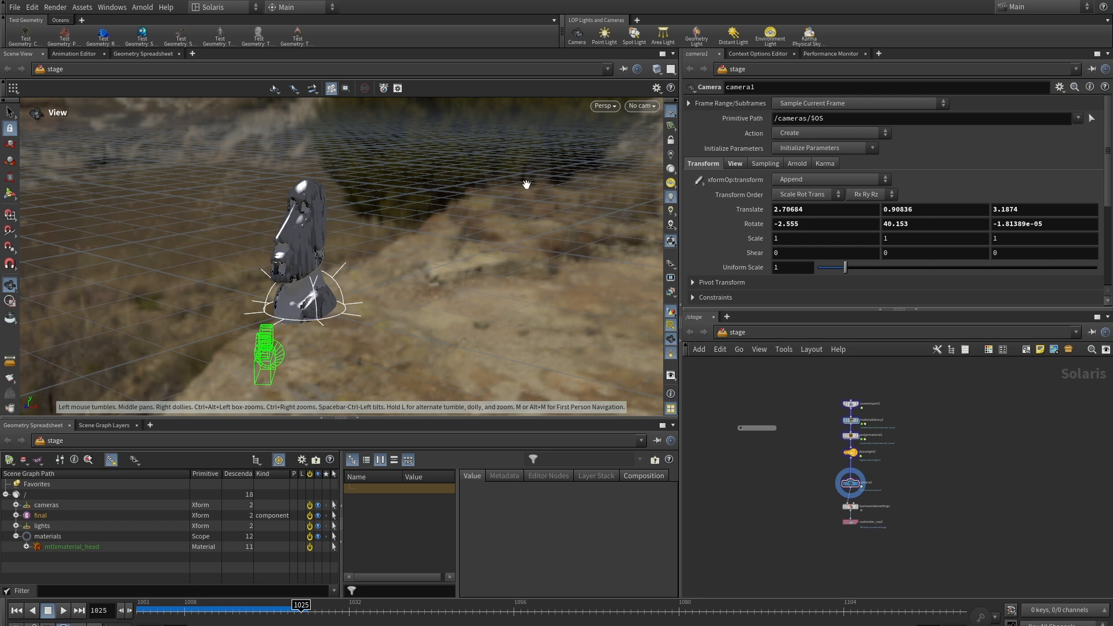
Set the viewport background color scheme to Dark and turn off Display Environment Lights as Backgrounds
{"action": "key", "text": "d"}
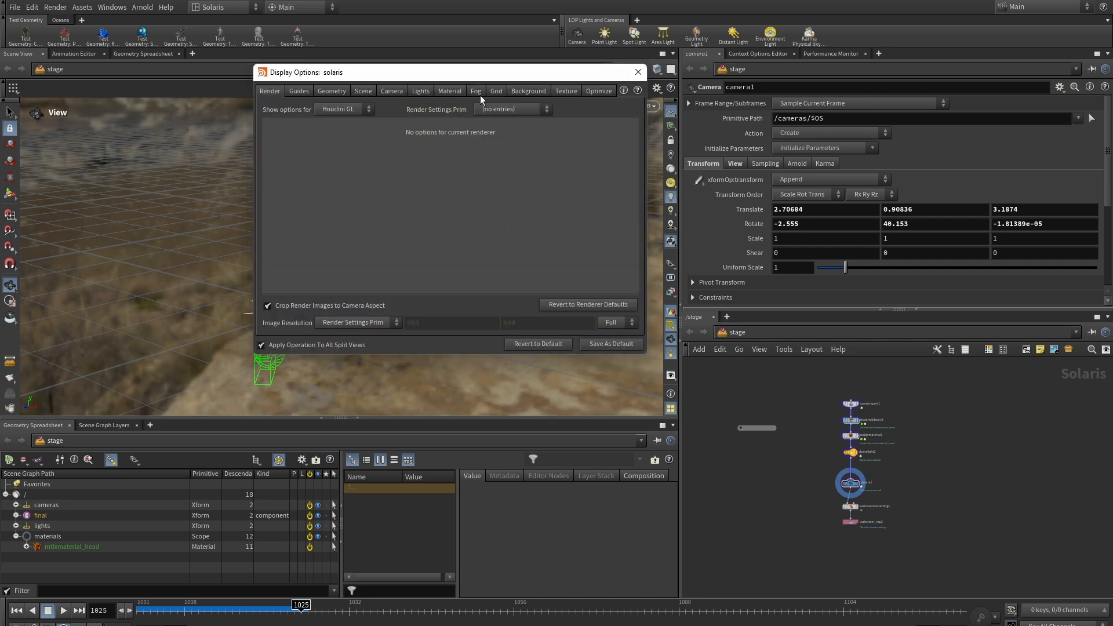
{"action": "left_click", "coordinate": [527, 91]}
{"action": "left_click", "coordinate": [354, 109]}
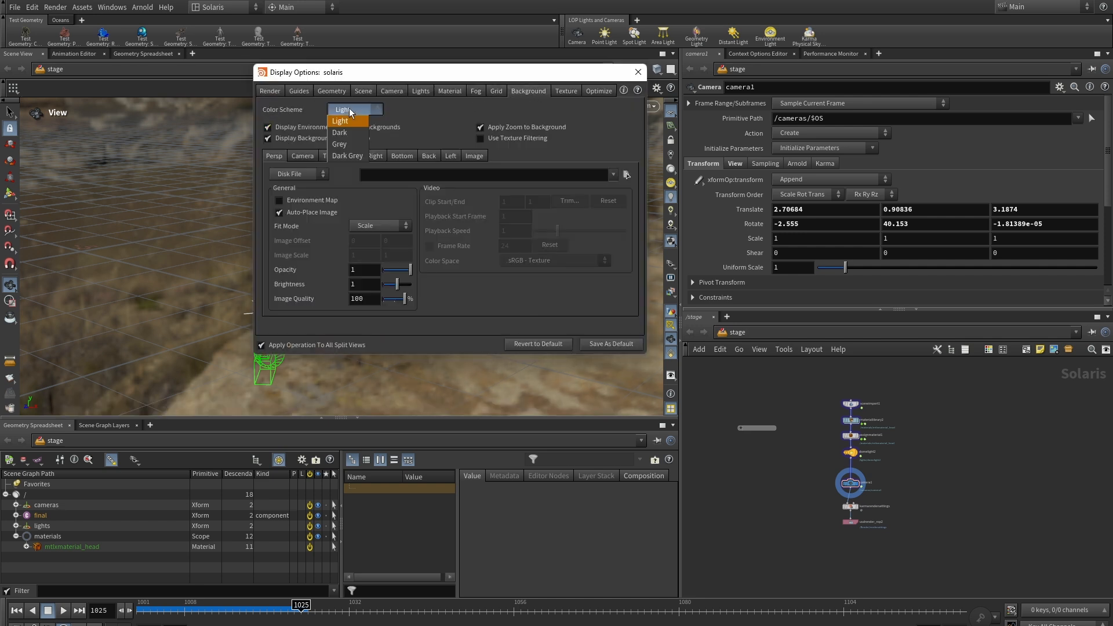
{"action": "left_click", "coordinate": [348, 135]}
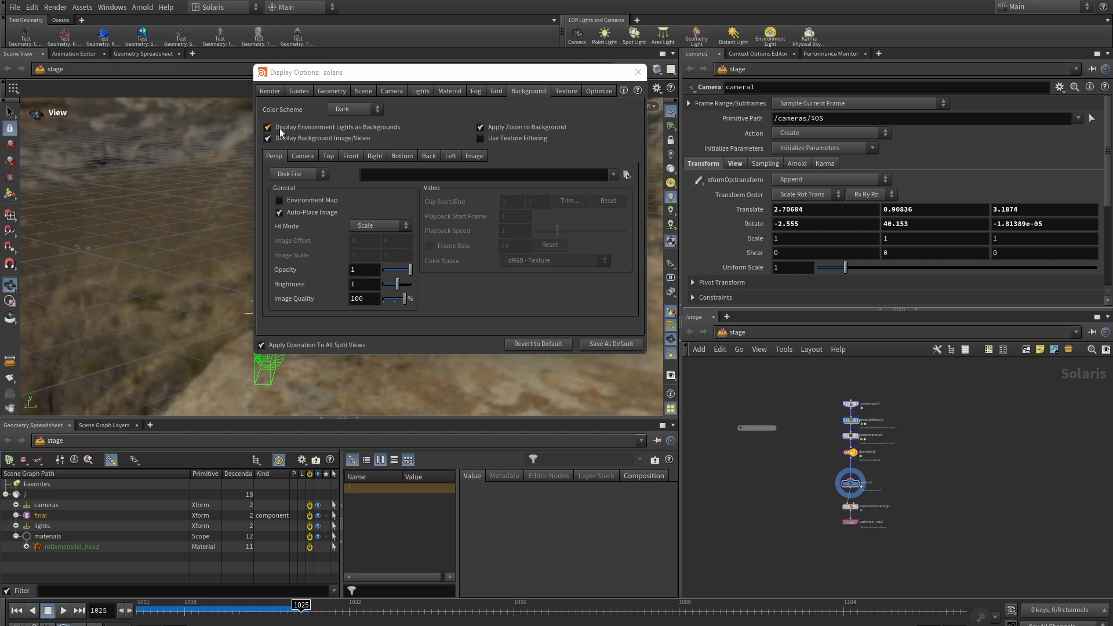
{"action": "left_click", "coordinate": [265, 127]}
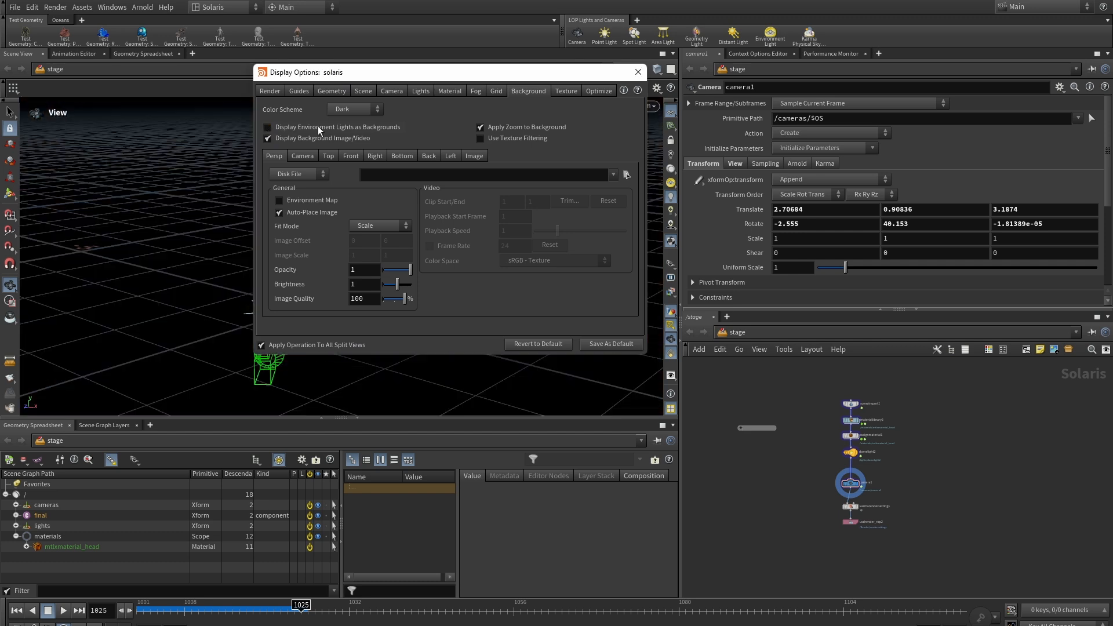
{"action": "left_click", "coordinate": [638, 72]}
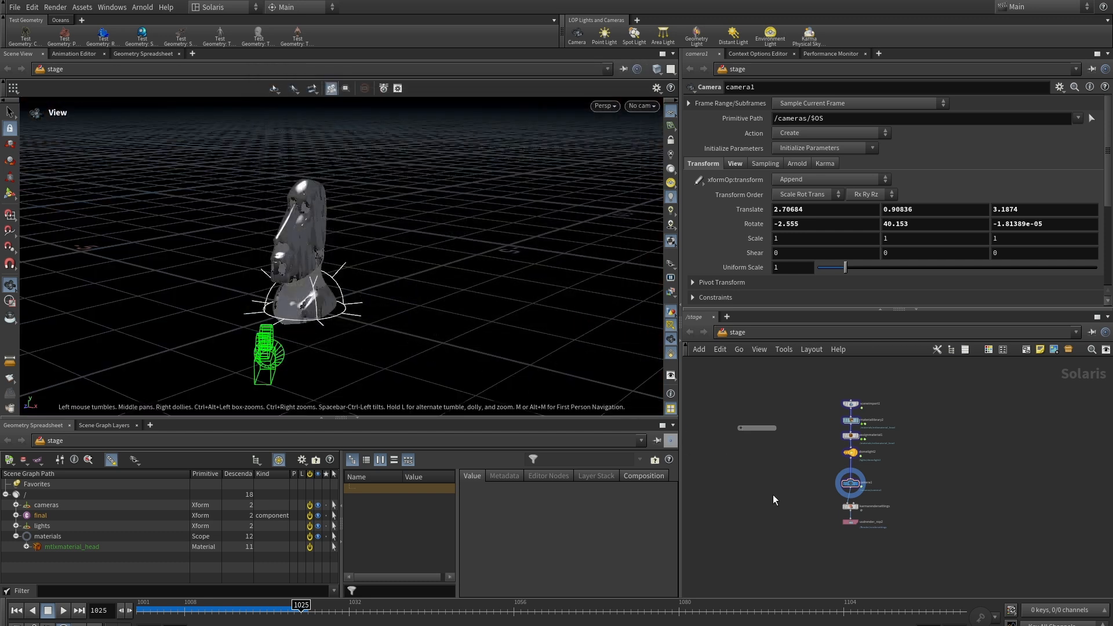
Select the karmarendersettings node and make it the displayed node of the stage
{"action": "scroll", "coordinate": [886, 492], "scroll_direction": "up", "scroll_amount": 3}
{"action": "scroll", "coordinate": [954, 443], "scroll_direction": "up", "scroll_amount": 2}
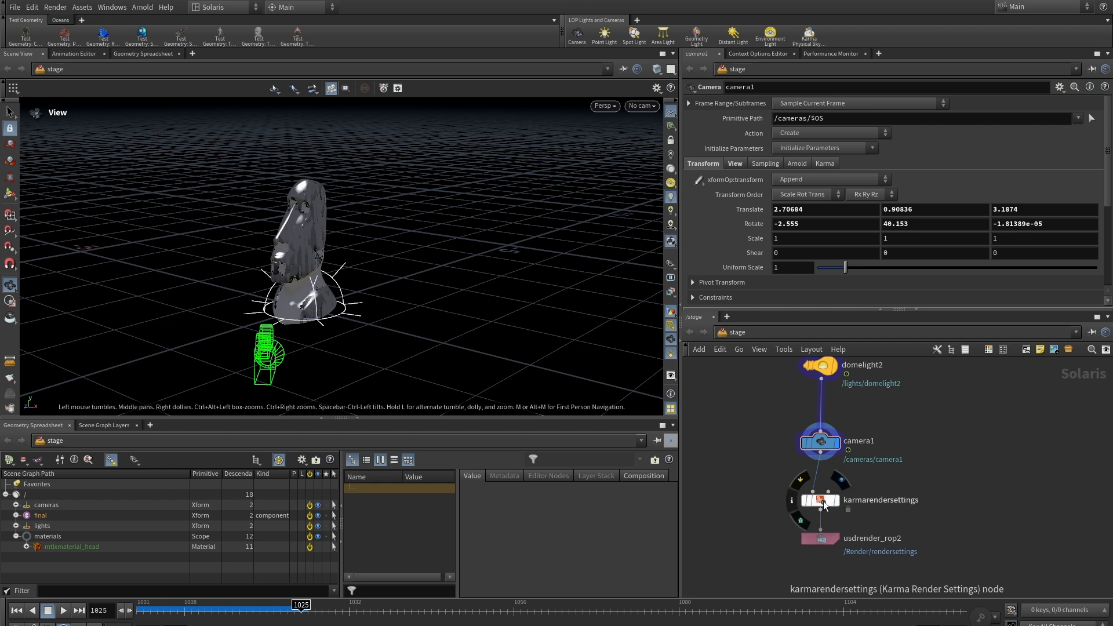
{"action": "left_click", "coordinate": [823, 501]}
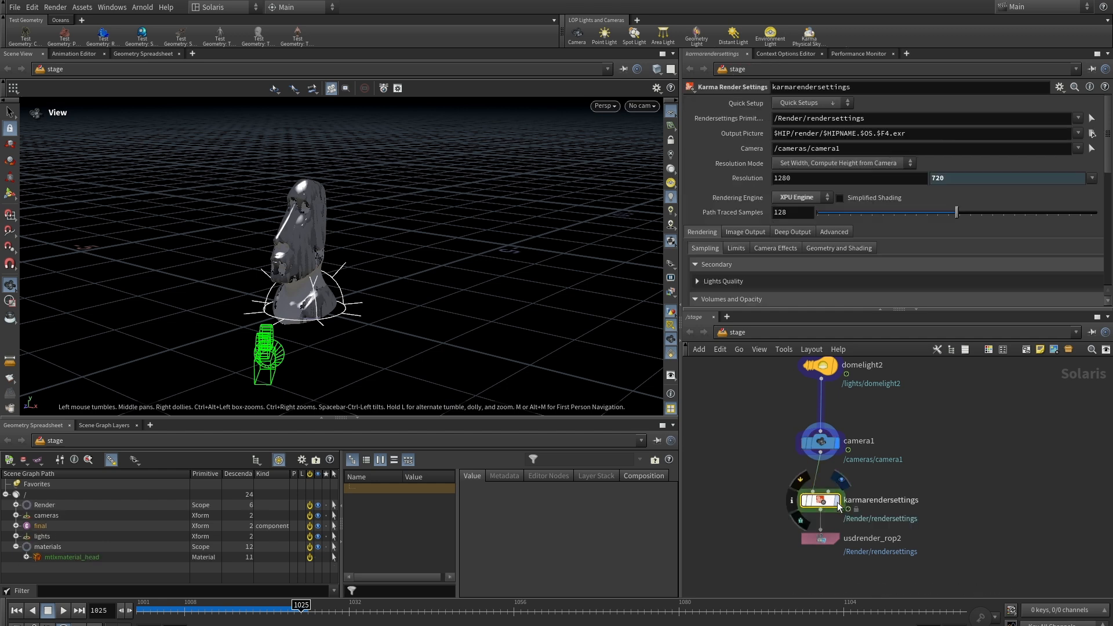
{"action": "scroll", "coordinate": [875, 425], "scroll_direction": "down", "scroll_amount": 2}
{"action": "middle_click_drag", "start_coordinate": [874, 421], "coordinate": [878, 442]}
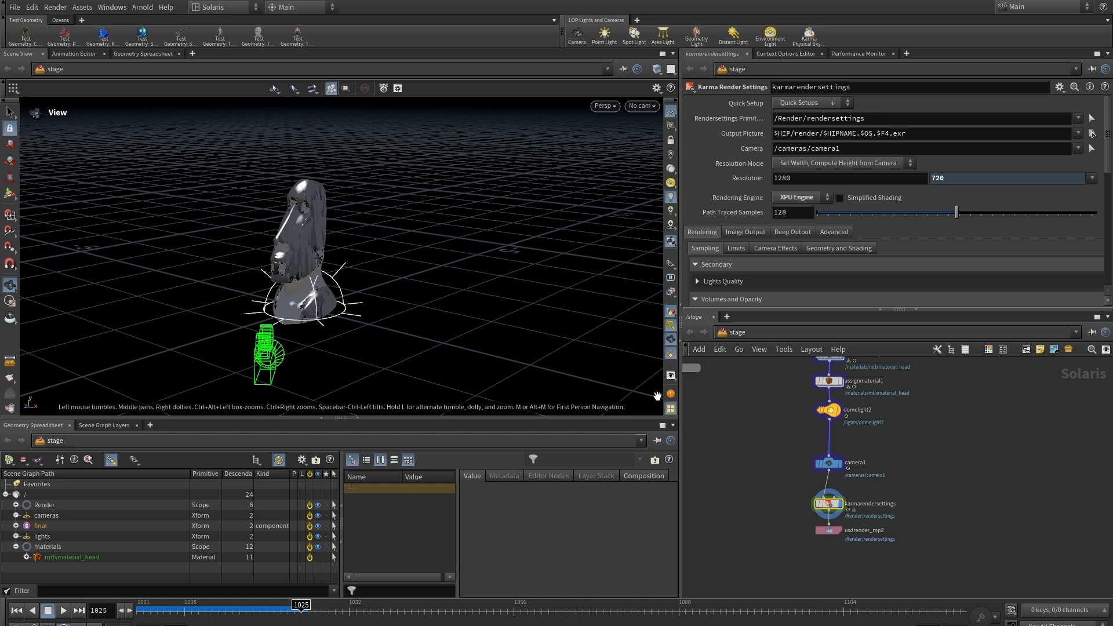
Hide the dome light guide and the reference grid in the viewport
{"action": "left_click", "coordinate": [671, 327]}
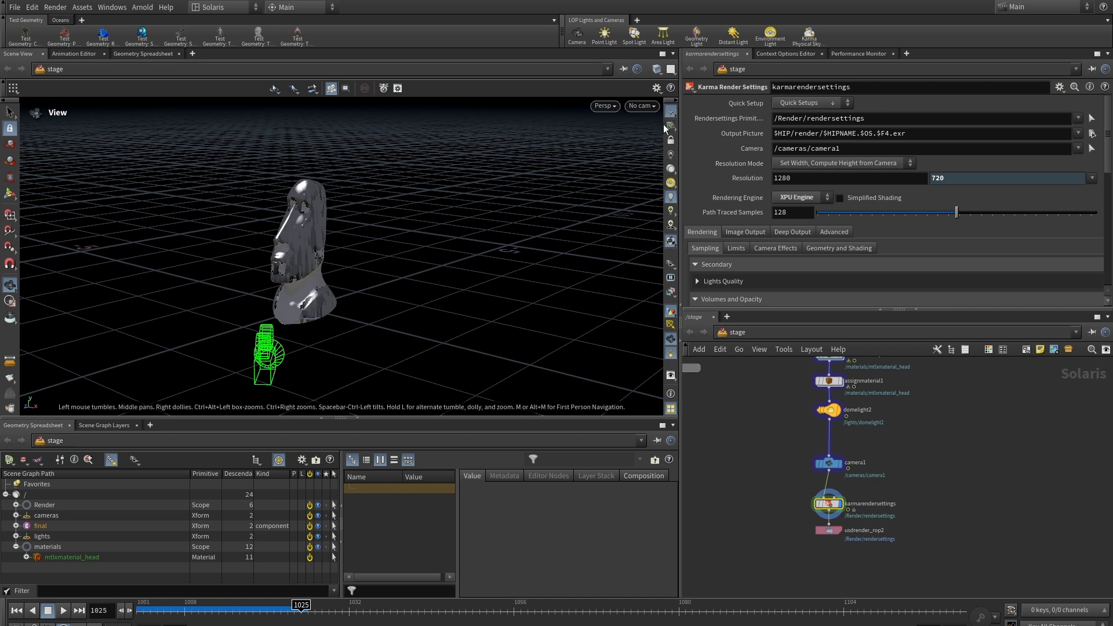
{"action": "left_click", "coordinate": [671, 115]}
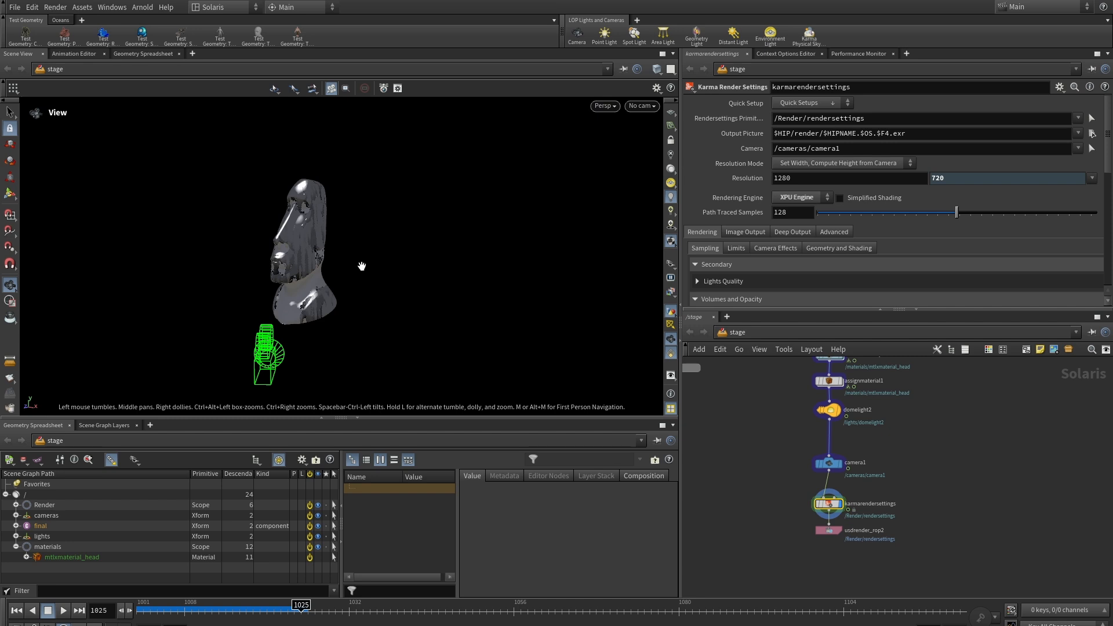
Look through /cameras/camera1 and switch the viewport renderer to Karma XPU
{"action": "left_click", "coordinate": [638, 106]}
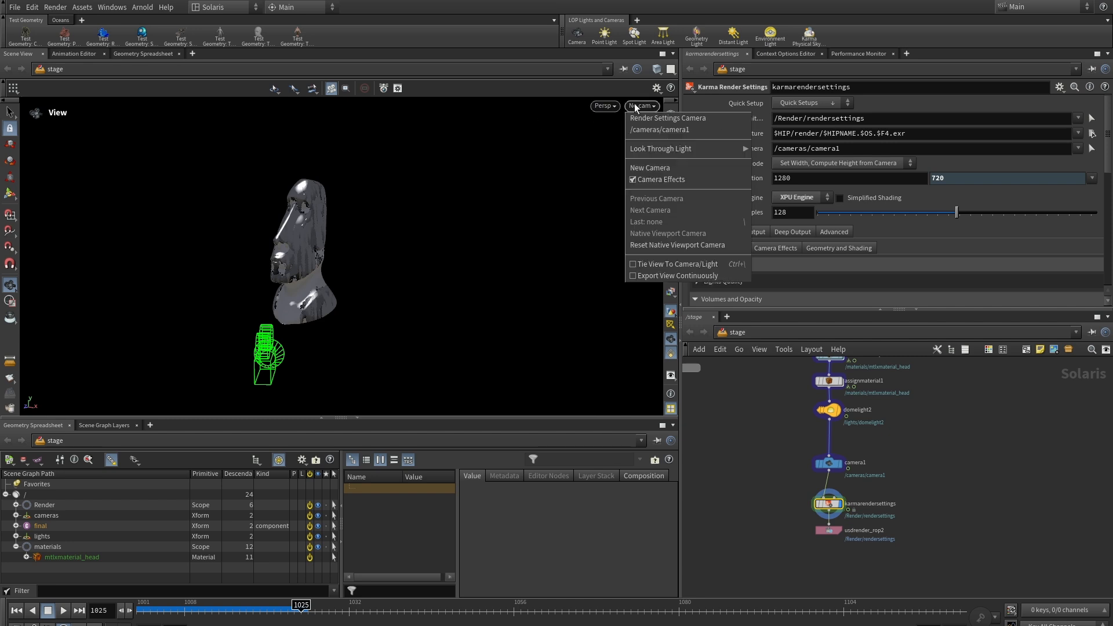
{"action": "left_click", "coordinate": [653, 130]}
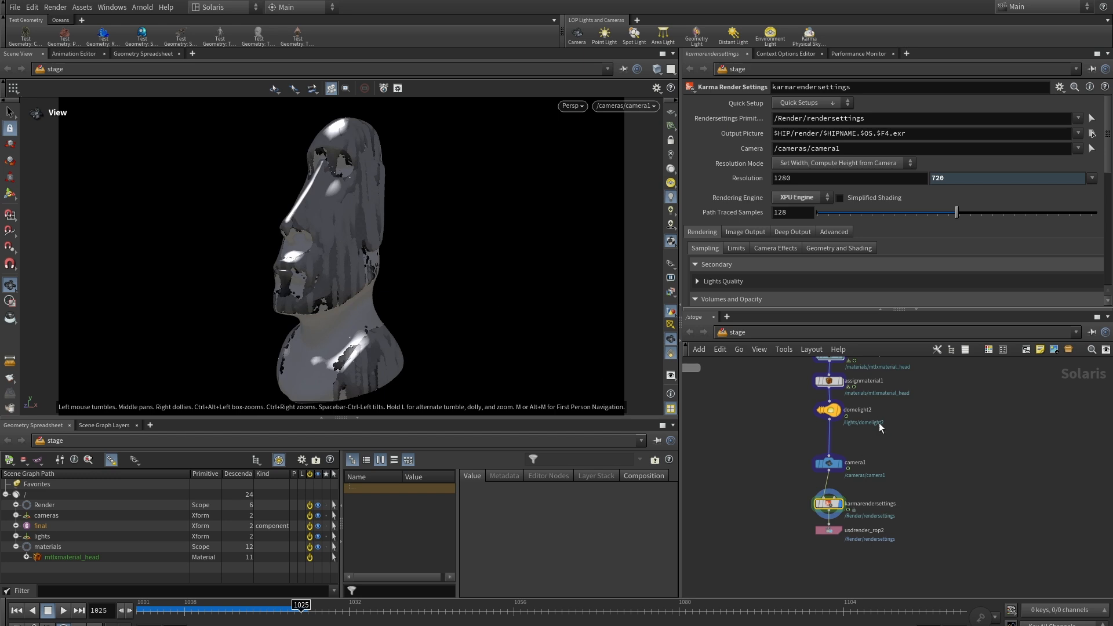
{"action": "scroll", "coordinate": [880, 428], "scroll_direction": "up", "scroll_amount": 3}
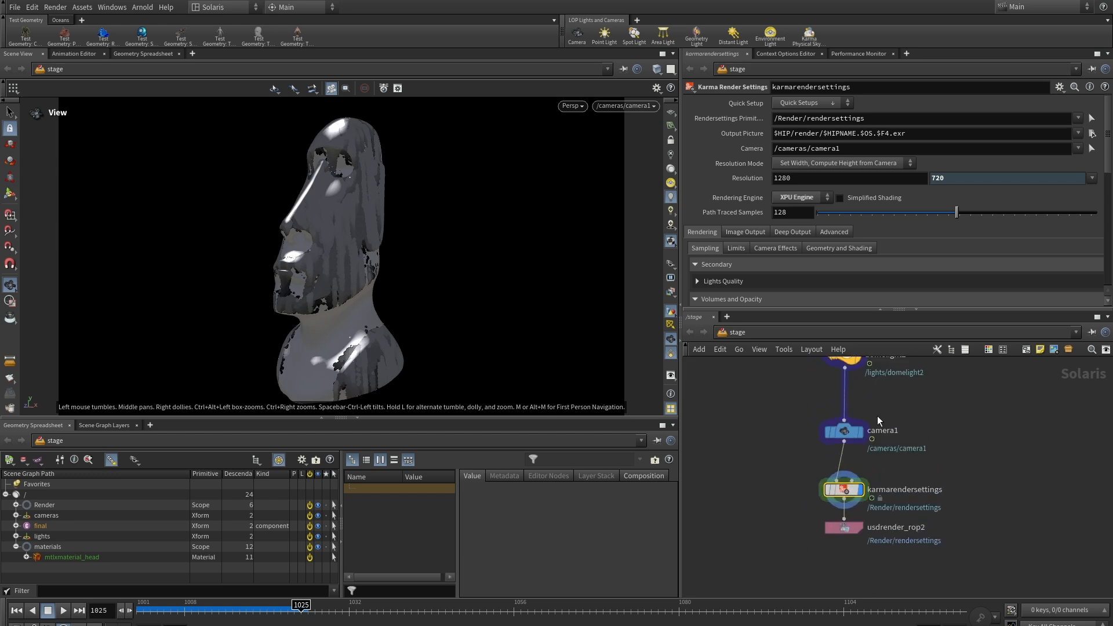
{"action": "left_click", "coordinate": [575, 107]}
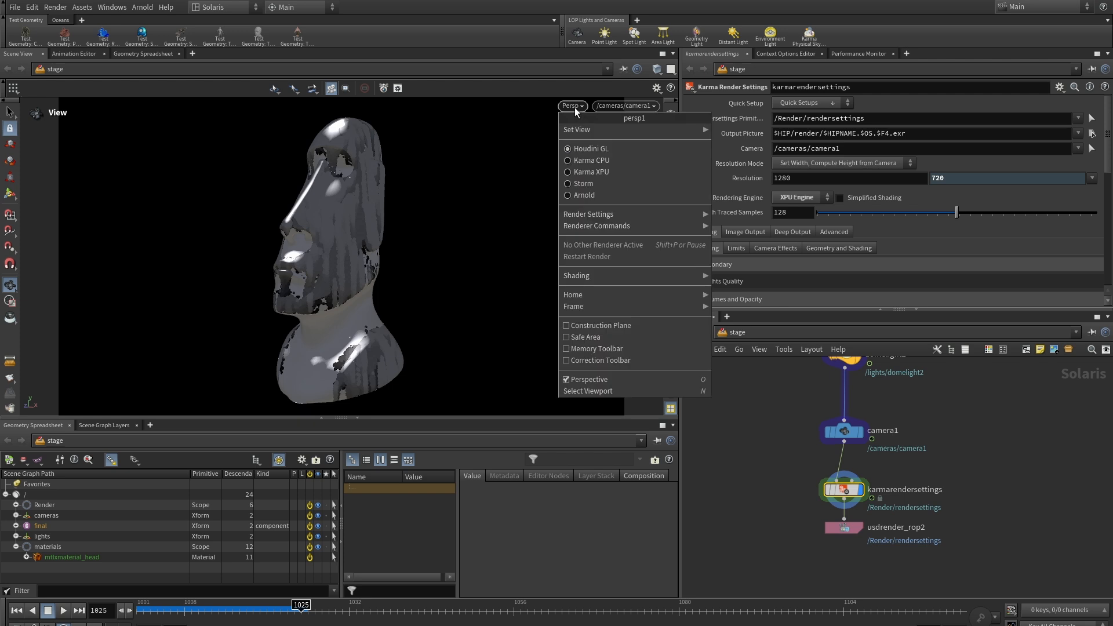
{"action": "left_click", "coordinate": [590, 172]}
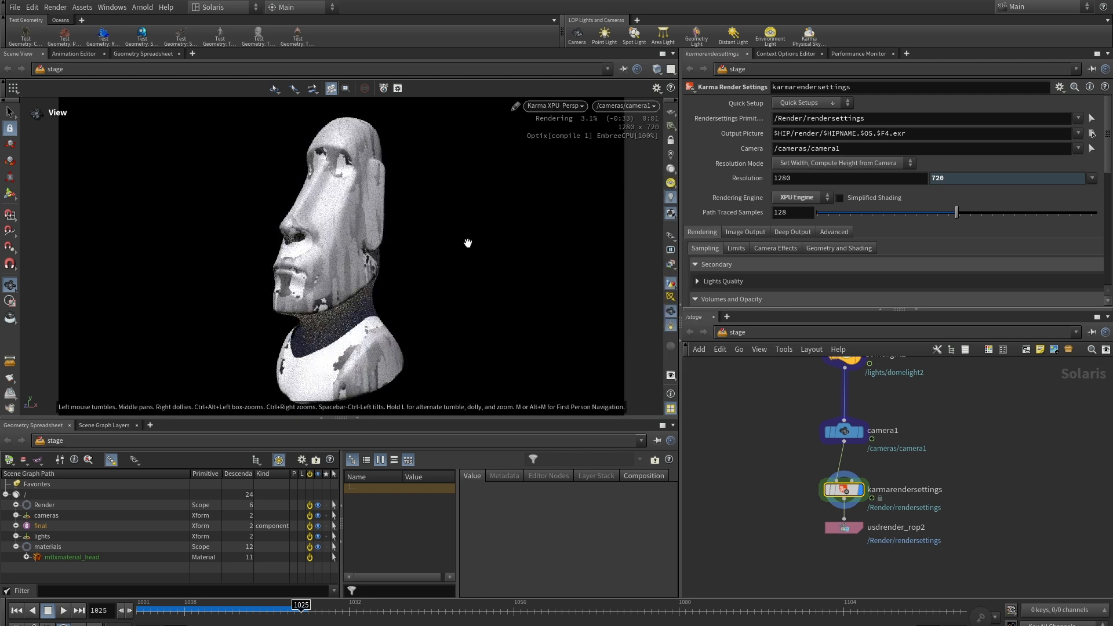
In assignmaterial1, set Primitives to /final and Material Path to /materials/mtlxmaterial_head from the scene graph
{"action": "scroll", "coordinate": [966, 426], "scroll_direction": "down", "scroll_amount": 3}
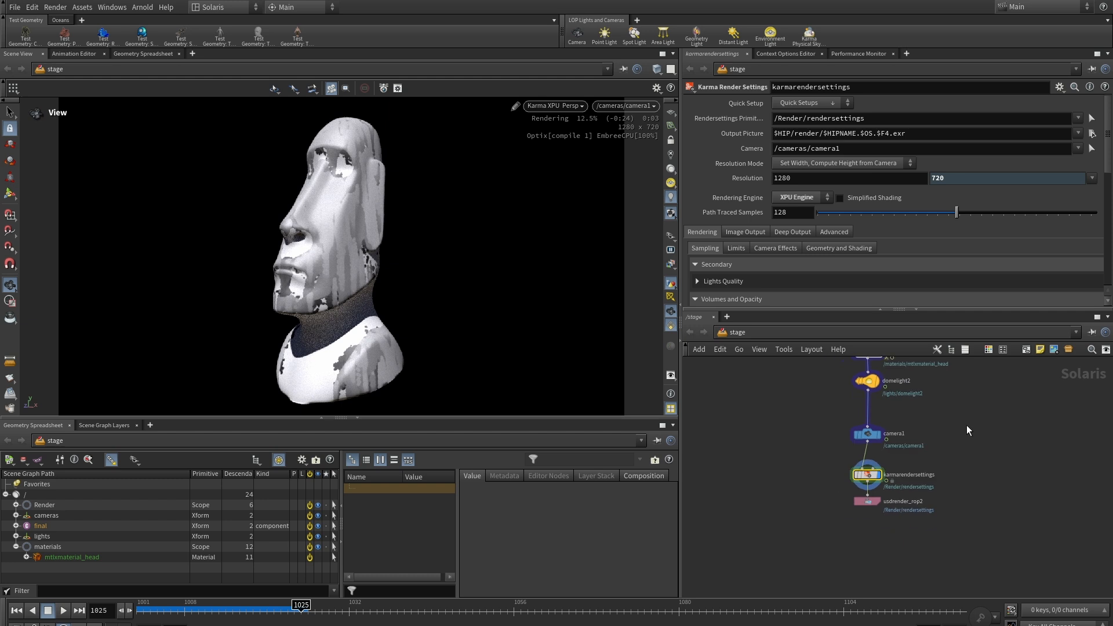
{"action": "middle_click_drag", "start_coordinate": [966, 425], "coordinate": [941, 498]}
{"action": "scroll", "coordinate": [914, 493], "scroll_direction": "up", "scroll_amount": 1}
{"action": "scroll", "coordinate": [941, 497], "scroll_direction": "up", "scroll_amount": 1}
{"action": "left_click", "coordinate": [837, 408]}
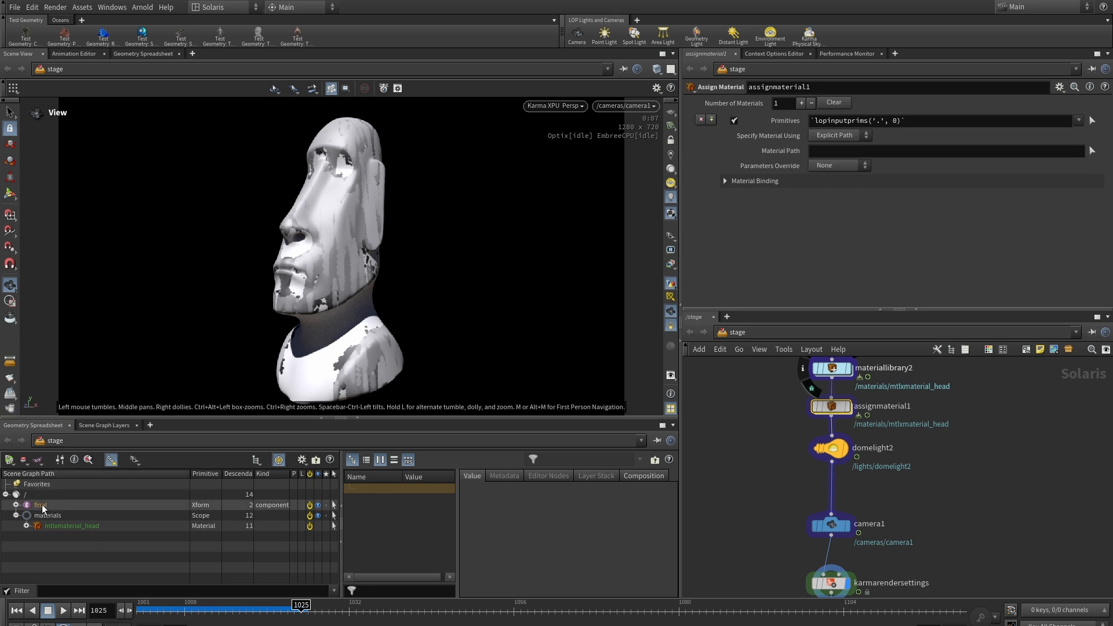
{"action": "left_click_drag", "start_coordinate": [42, 509], "coordinate": [890, 119]}
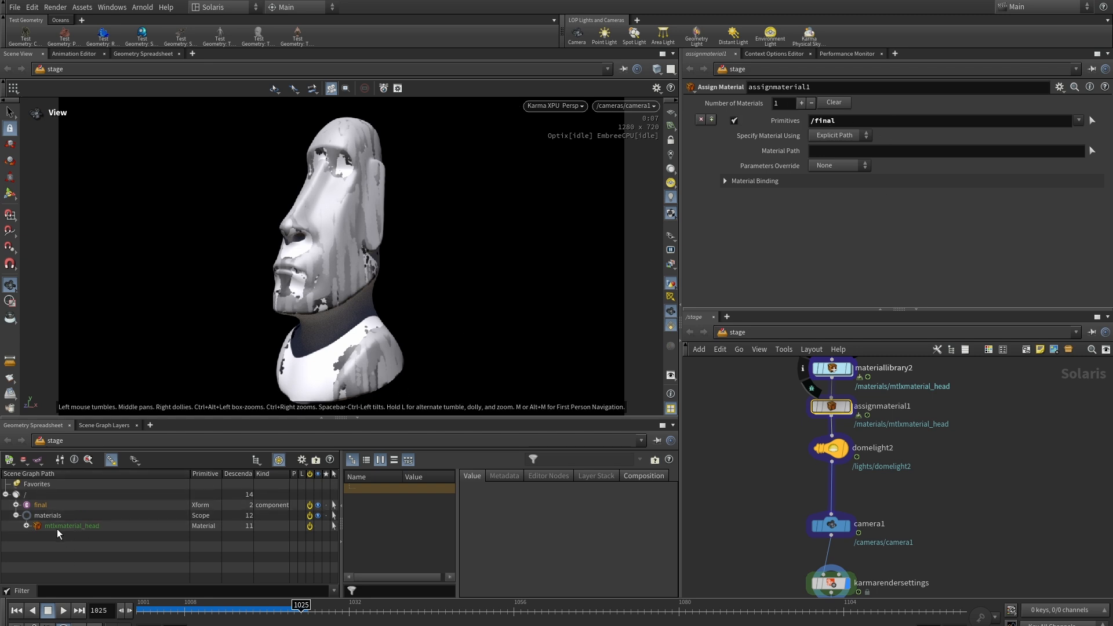
{"action": "left_click_drag", "start_coordinate": [72, 528], "coordinate": [902, 156]}
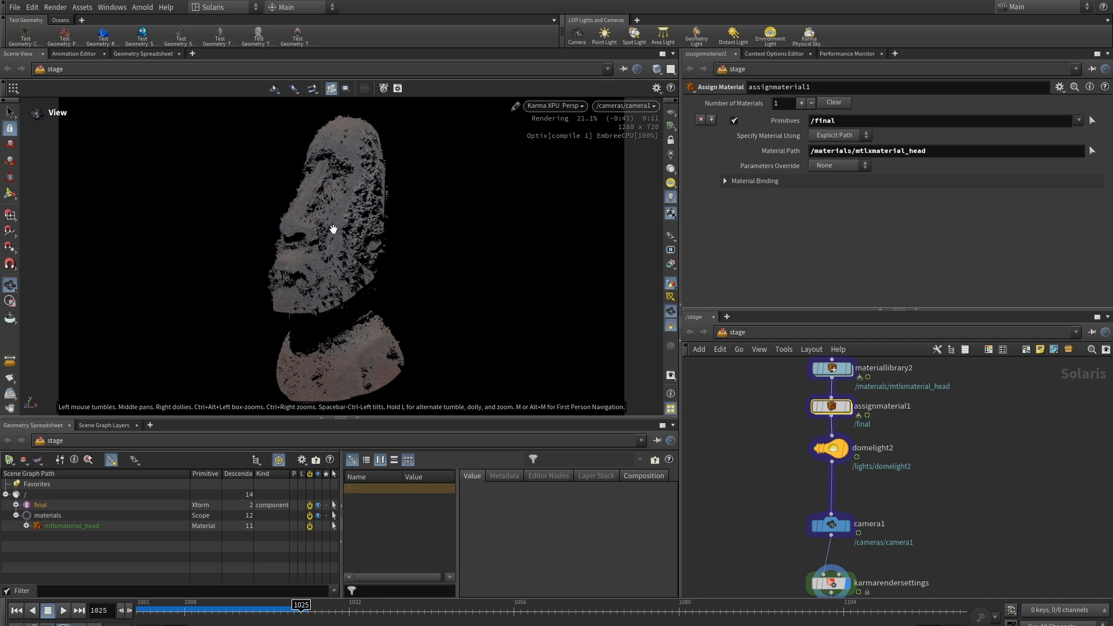
Inside materiallibrary2's mtlxmaterial_head network, change the Scale of the mtlxdisplacement node
{"action": "middle_click_drag", "start_coordinate": [942, 450], "coordinate": [937, 475]}
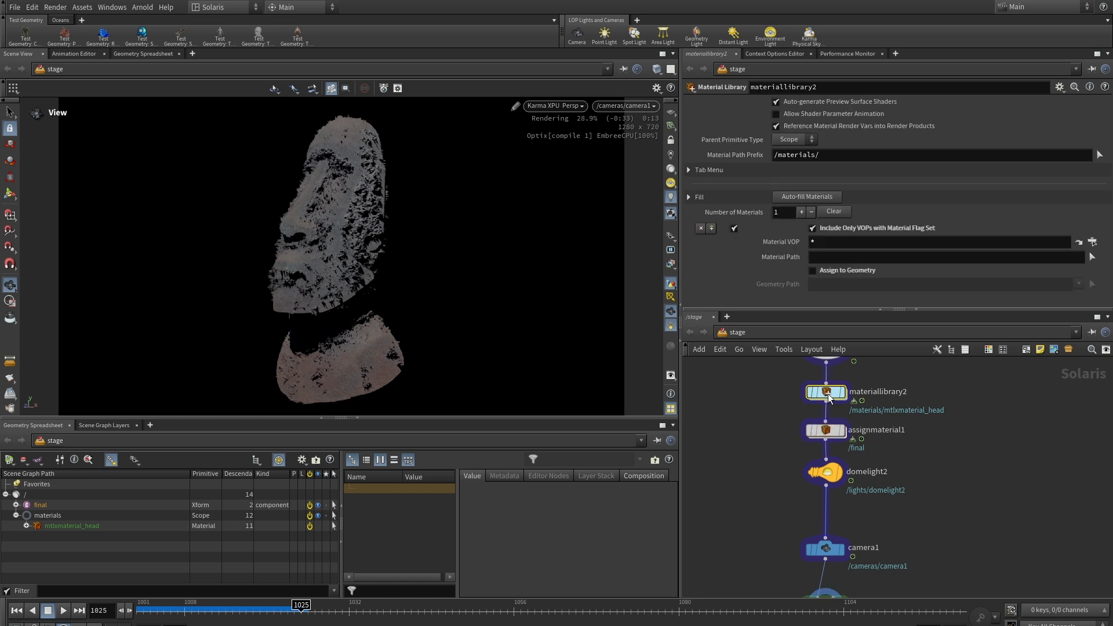
{"action": "double_click", "coordinate": [828, 394]}
{"action": "double_click", "coordinate": [890, 464]}
{"action": "scroll", "coordinate": [951, 521], "scroll_direction": "up", "scroll_amount": 3}
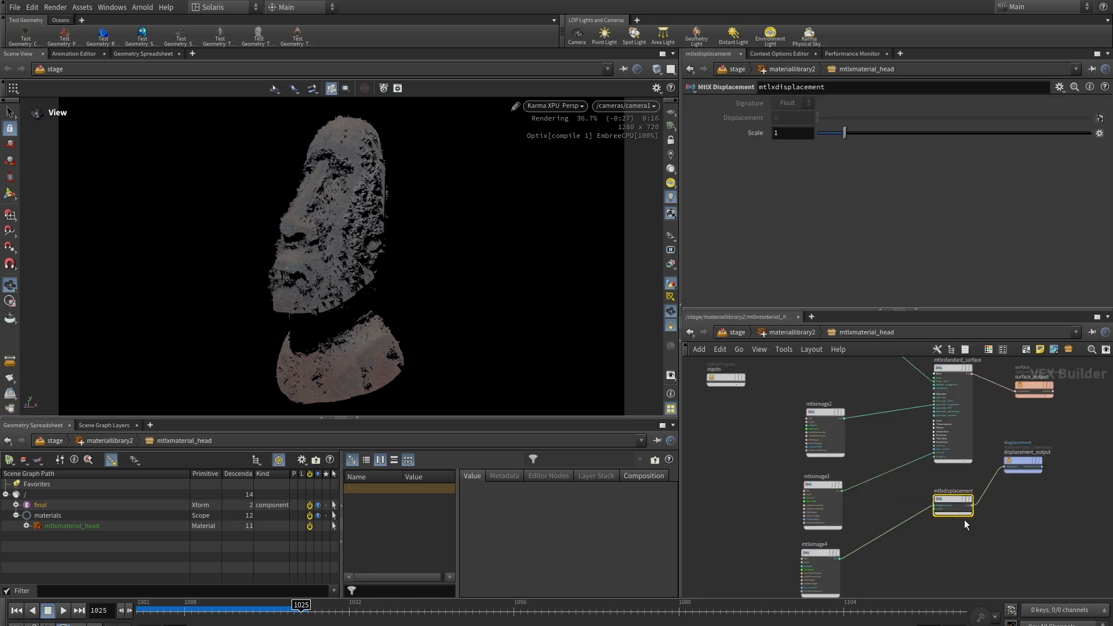
{"action": "double_click", "coordinate": [790, 134]}
{"action": "key", "text": "Return"}
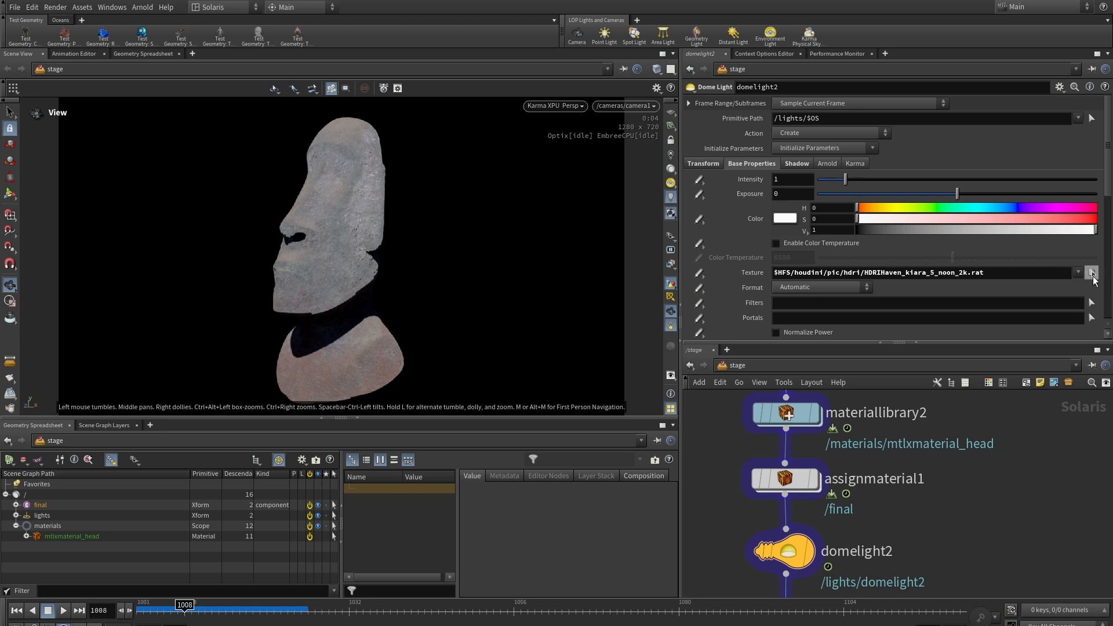
Set domelight2's texture to HDRIHaven_skylit_garage_2k.rat from the $HFS/houdini/pic/hdri folder and its exposure to 1
{"action": "left_click", "coordinate": [1093, 272]}
{"action": "left_click", "coordinate": [776, 213]}
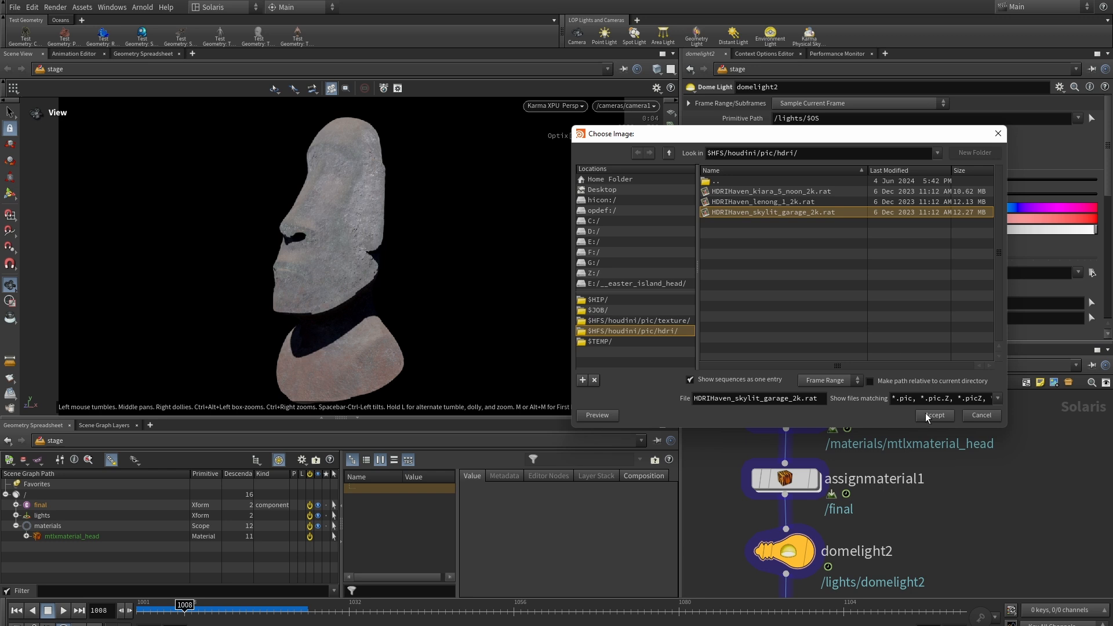
{"action": "left_click", "coordinate": [934, 415]}
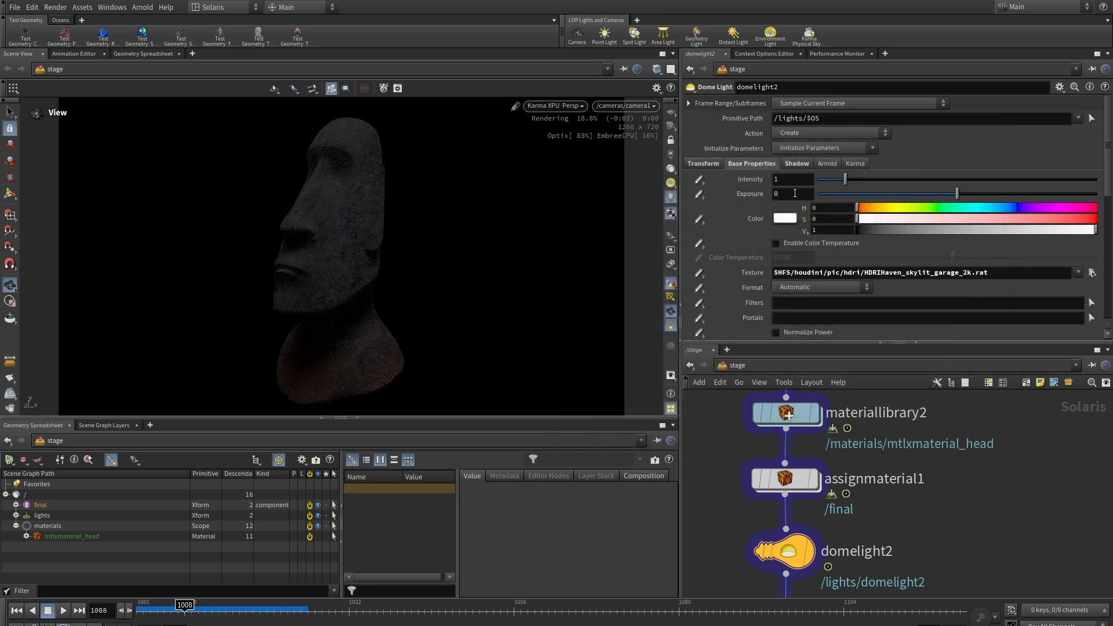
{"action": "left_click", "coordinate": [800, 196]}
{"action": "type", "text": "1"}
{"action": "key", "text": "Return"}
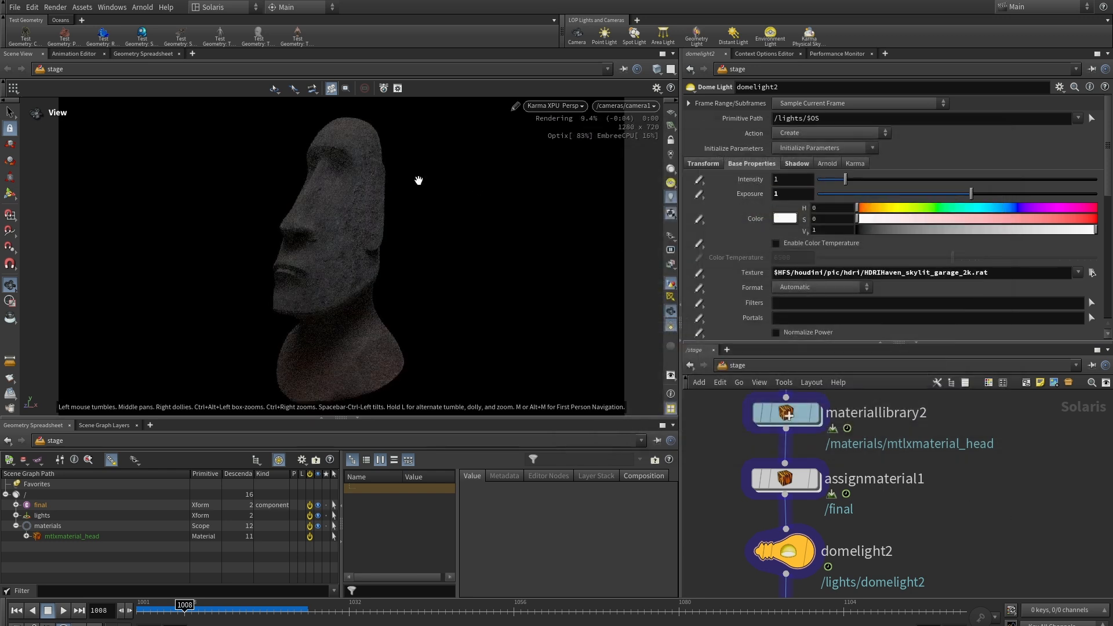
Open the mtlxmaterial_head network inside materiallibrary2 and enlarge the network editor area
{"action": "middle_click_drag", "start_coordinate": [959, 484], "coordinate": [969, 565]}
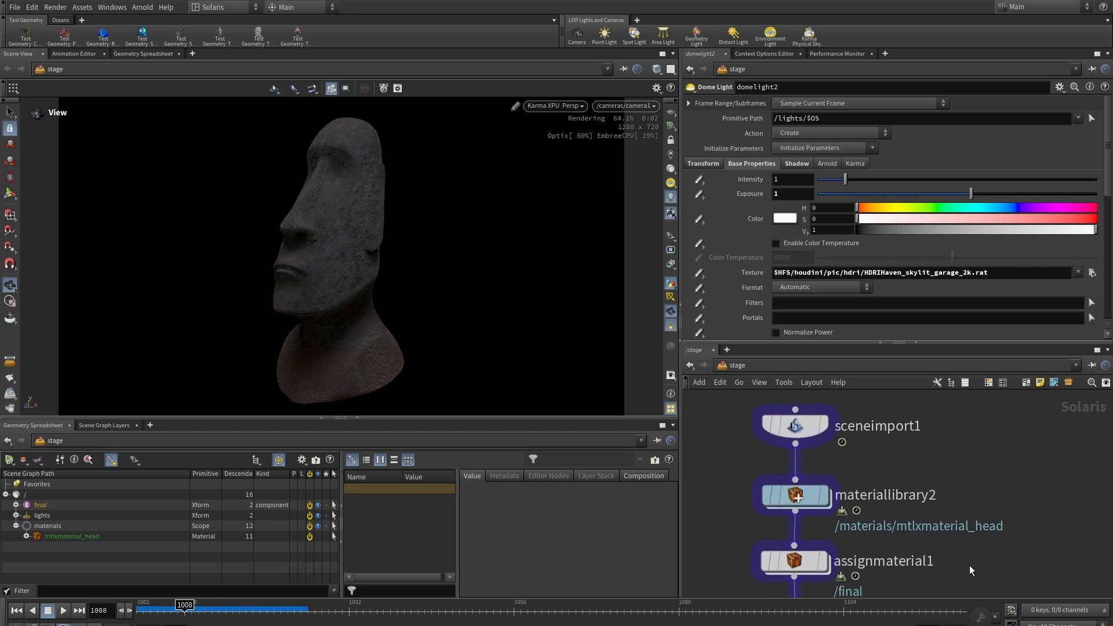
{"action": "middle_click_drag", "start_coordinate": [929, 459], "coordinate": [986, 415]}
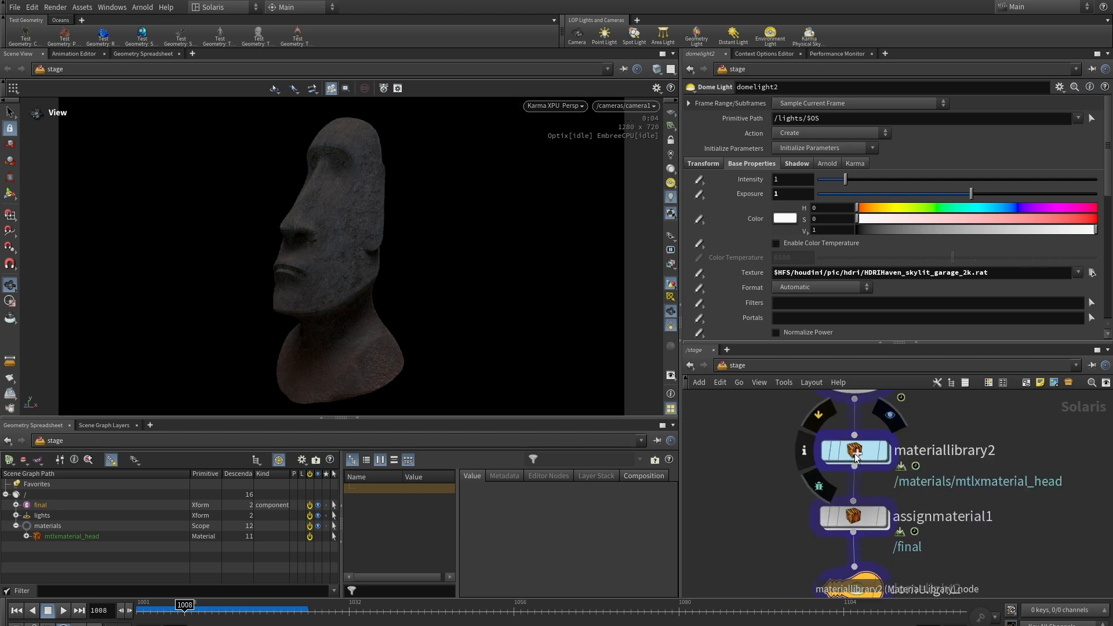
{"action": "double_click", "coordinate": [857, 456]}
{"action": "scroll", "coordinate": [938, 490], "scroll_direction": "up", "scroll_amount": 3}
{"action": "middle_click_drag", "start_coordinate": [939, 492], "coordinate": [880, 519]}
{"action": "scroll", "coordinate": [885, 432], "scroll_direction": "up", "scroll_amount": 4}
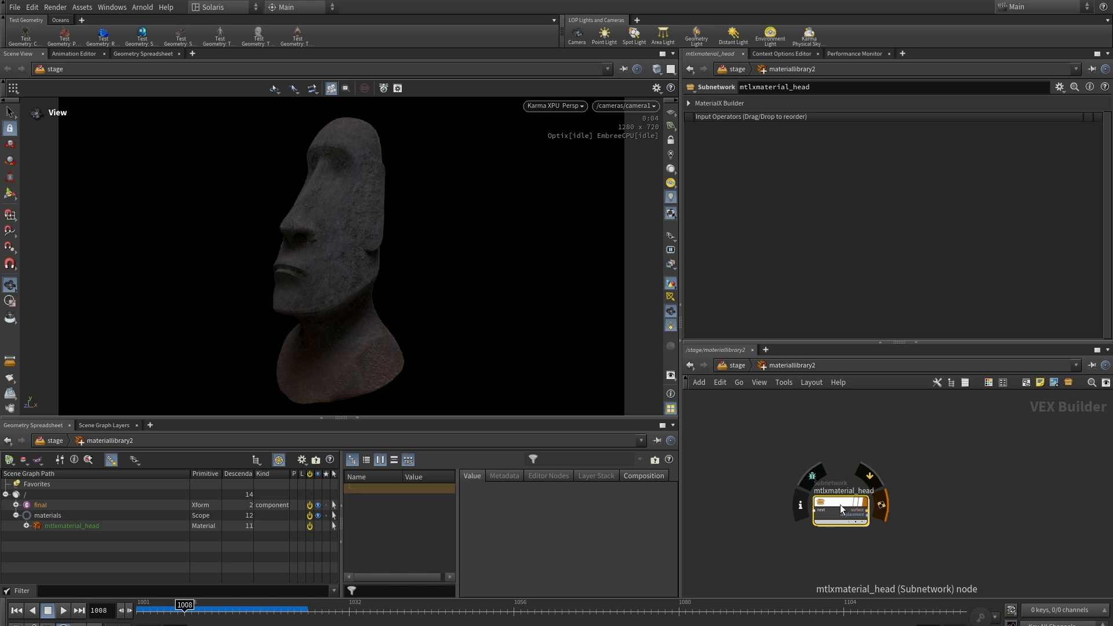
{"action": "double_click", "coordinate": [841, 505]}
{"action": "left_click_drag", "start_coordinate": [929, 342], "coordinate": [929, 204]}
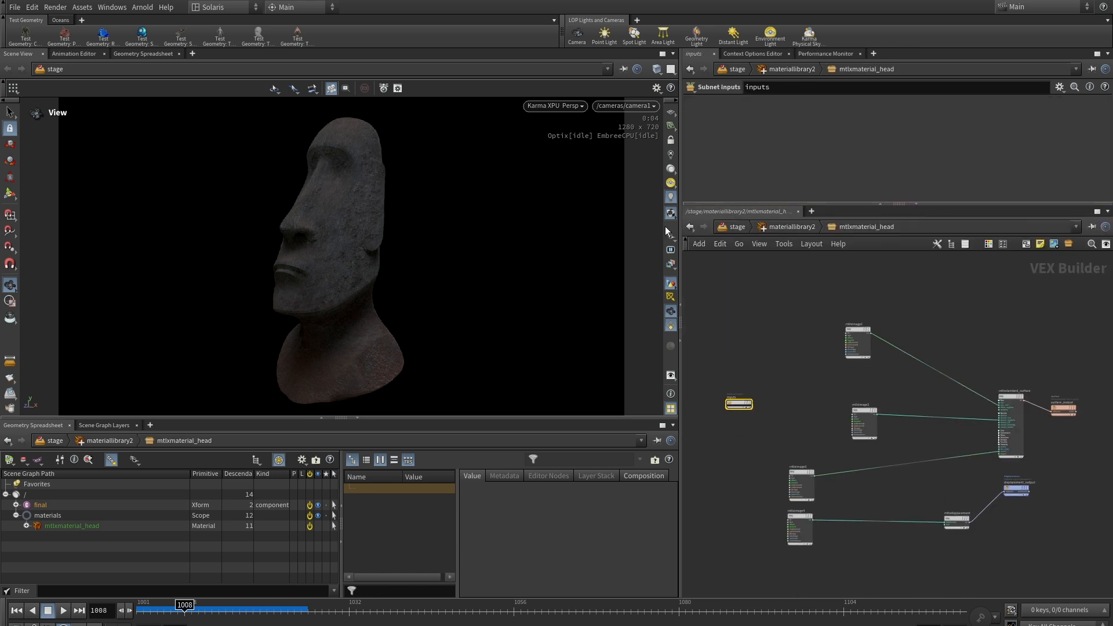
Add a MtlX Geometry Color node between mtlximage1 and mtlximage2 in the material network
{"action": "scroll", "coordinate": [887, 381], "scroll_direction": "up", "scroll_amount": 3}
{"action": "key", "text": "Tab"}
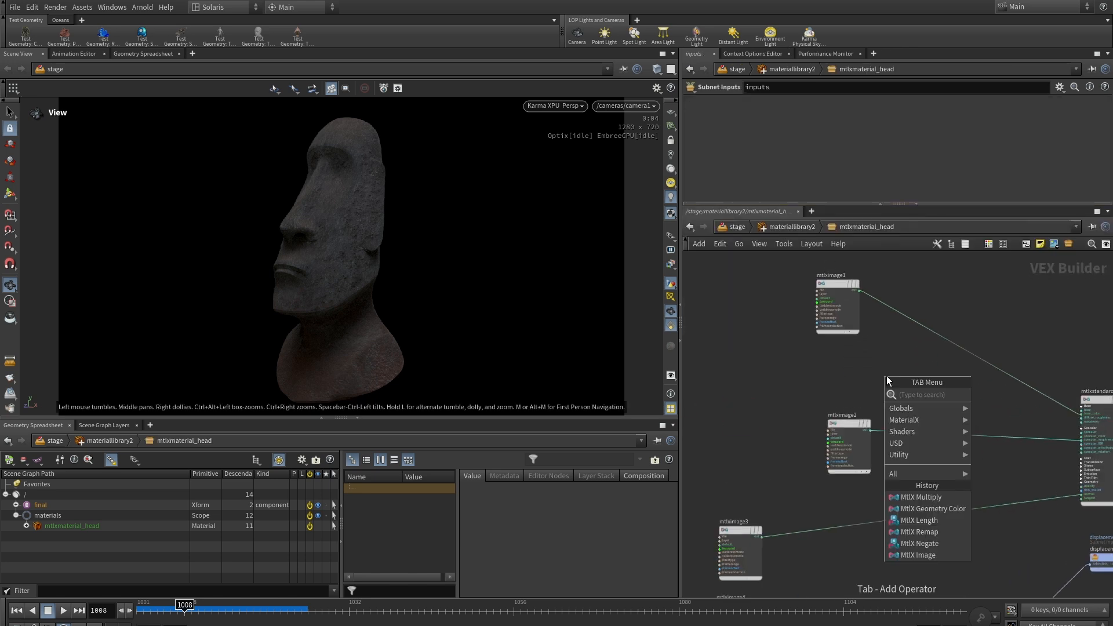
{"action": "type", "text": "go"}
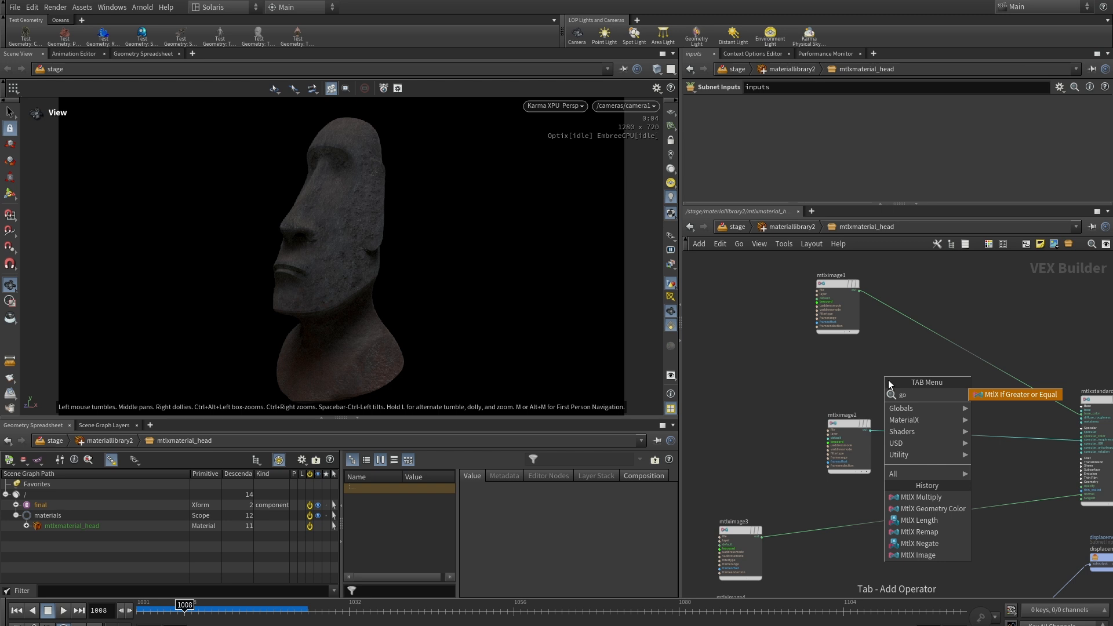
{"action": "key", "text": "BackSpace"}
{"action": "type", "text": "eo"}
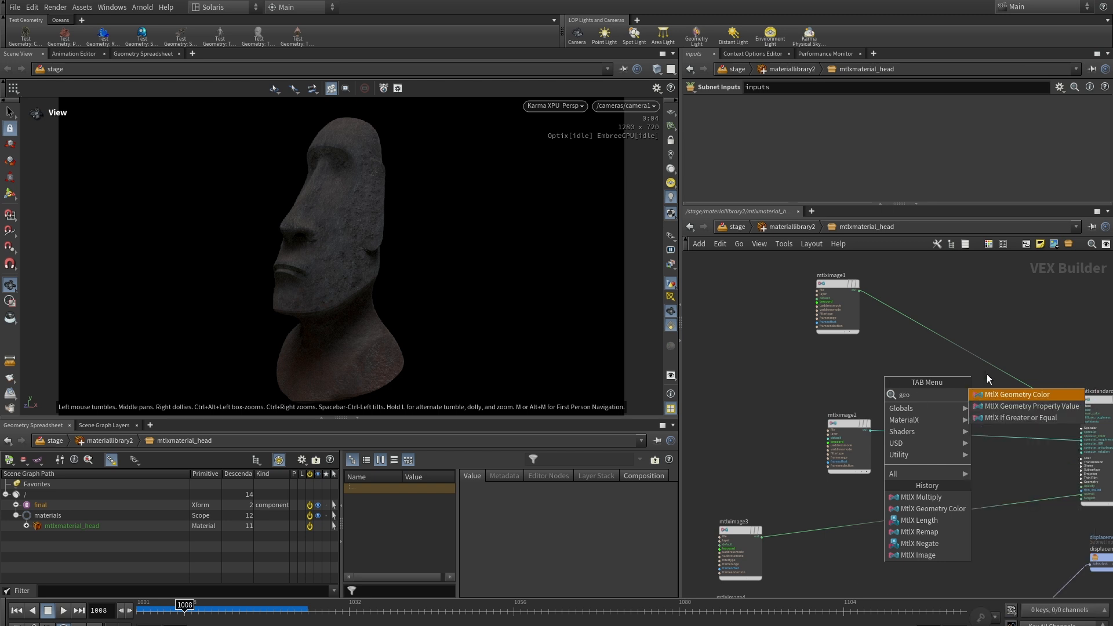
{"action": "left_click", "coordinate": [1005, 394]}
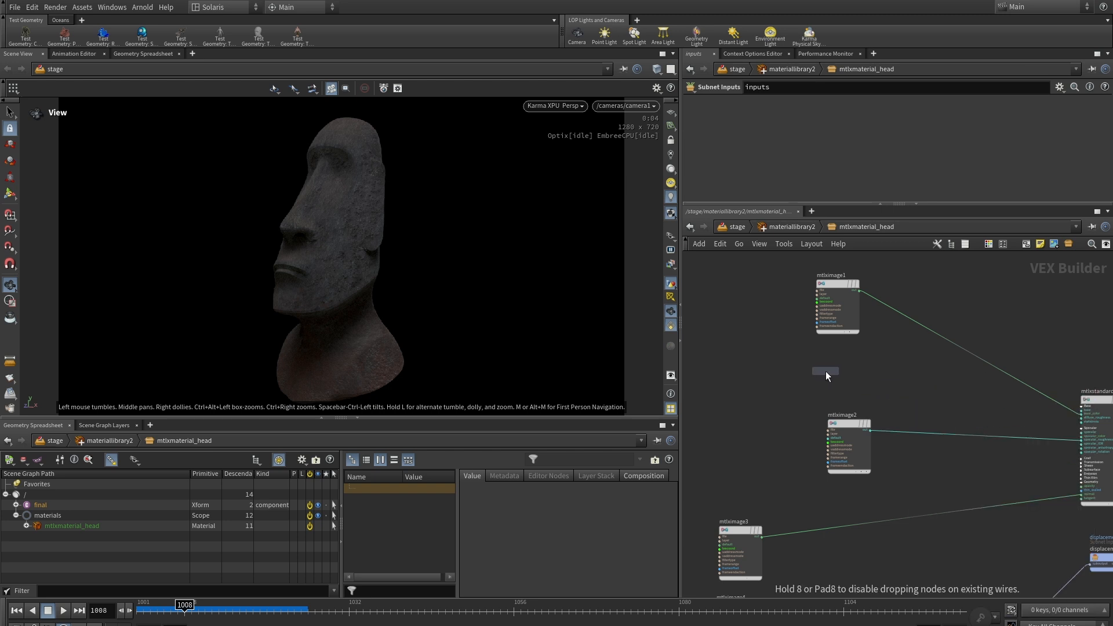
{"action": "left_click", "coordinate": [825, 372]}
{"action": "scroll", "coordinate": [859, 371], "scroll_direction": "up", "scroll_amount": 3}
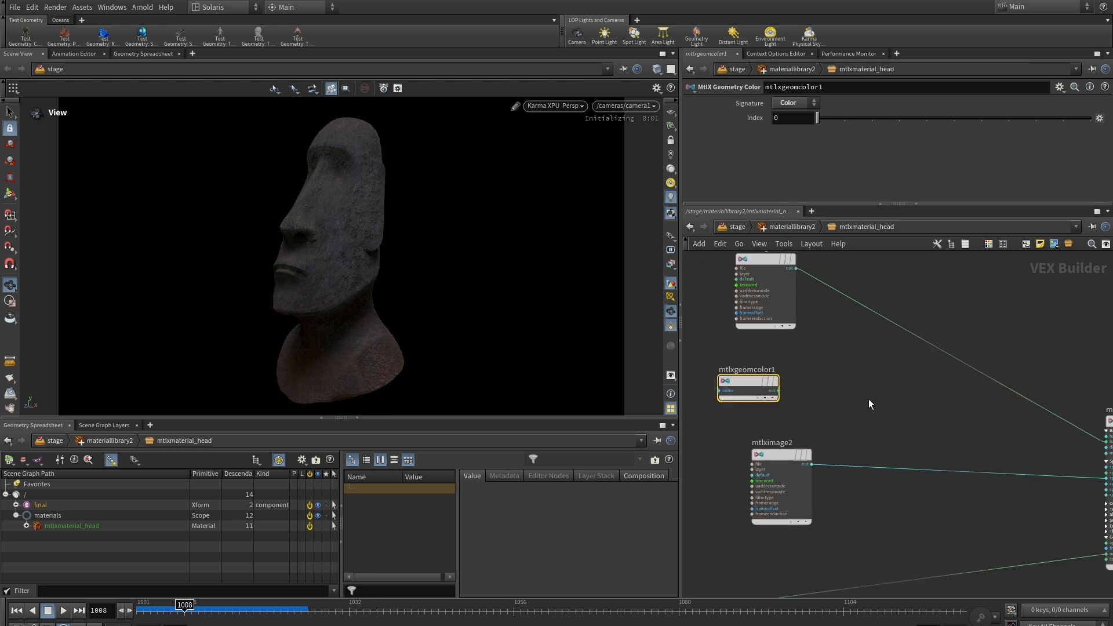
Move mtlxgeomcolor1 closer to mtlxstandard_surface and connect its output directly to the base_color input
{"action": "scroll", "coordinate": [870, 399], "scroll_direction": "down", "scroll_amount": 2}
{"action": "left_click_drag", "start_coordinate": [798, 384], "coordinate": [923, 408]}
{"action": "scroll", "coordinate": [975, 426], "scroll_direction": "up", "scroll_amount": 3}
{"action": "middle_click_drag", "start_coordinate": [951, 414], "coordinate": [851, 398]}
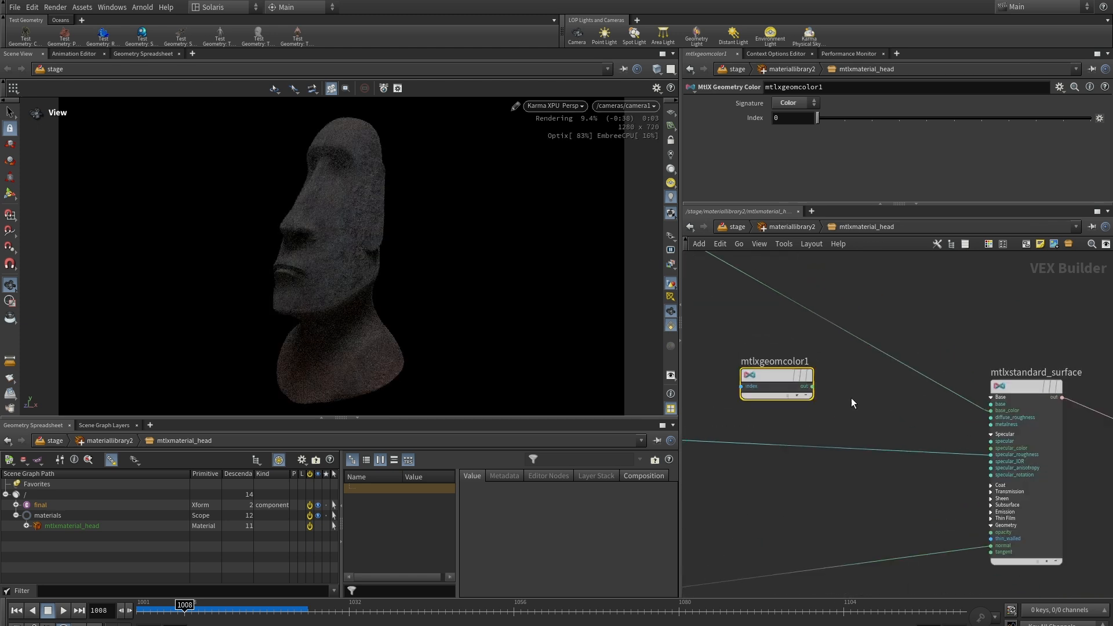
{"action": "left_click_drag", "start_coordinate": [812, 386], "coordinate": [991, 410]}
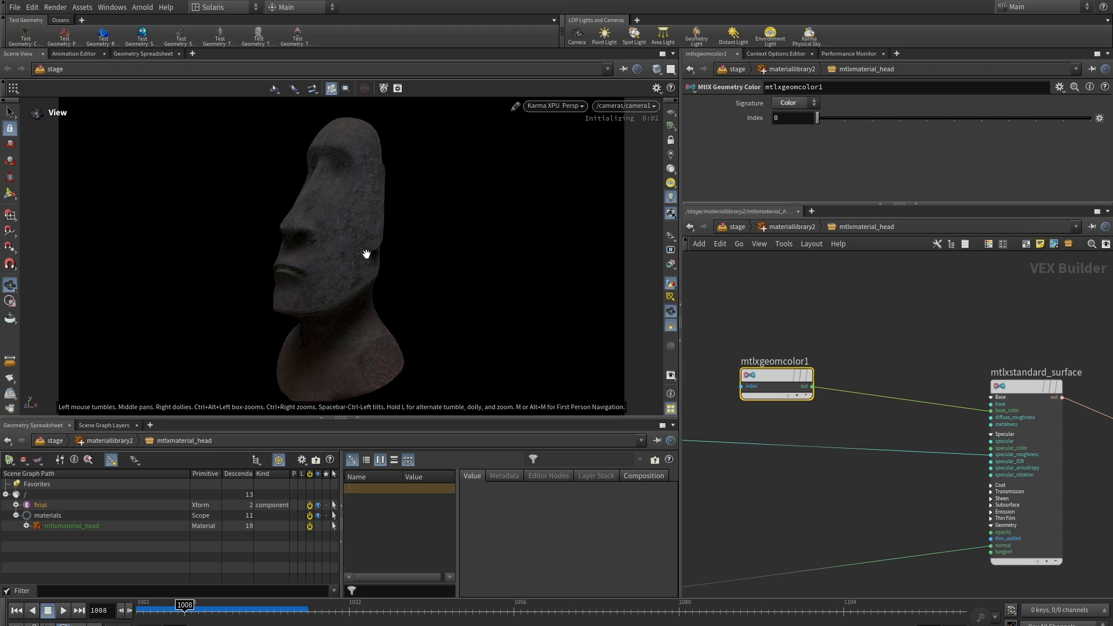
{"action": "scroll", "coordinate": [898, 371], "scroll_direction": "down", "scroll_amount": 2}
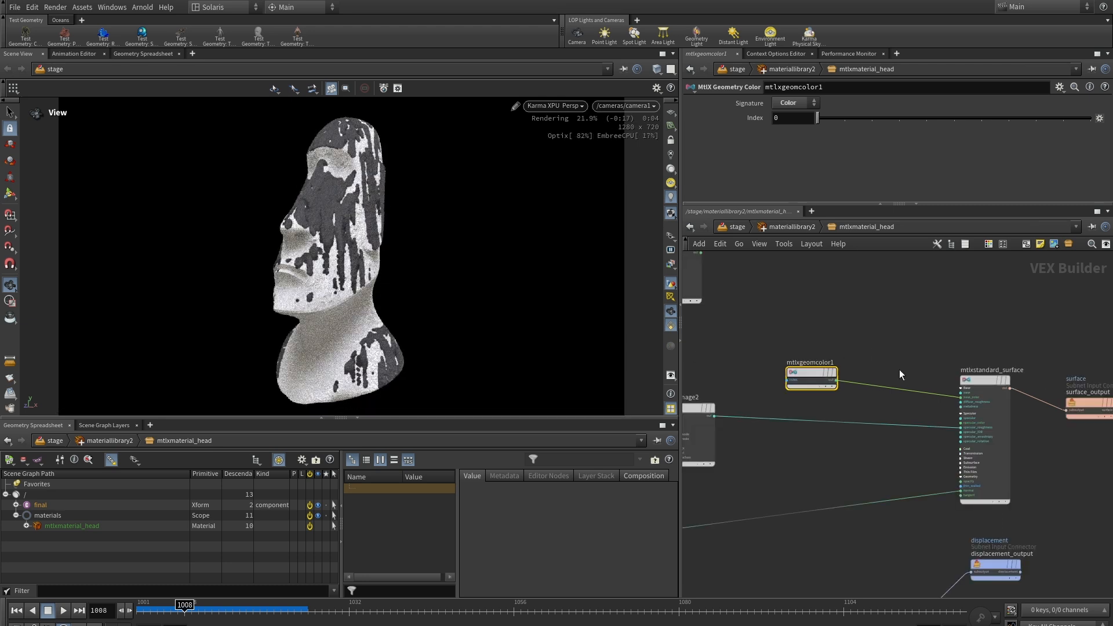
Place mtlxgeomcolor1 back beside the image nodes and add a MtlX Multiply (Math) node to the network
{"action": "middle_click_drag", "start_coordinate": [849, 338], "coordinate": [945, 333]}
{"action": "left_click_drag", "start_coordinate": [898, 371], "coordinate": [757, 351]}
{"action": "middle_click_drag", "start_coordinate": [787, 341], "coordinate": [782, 402]}
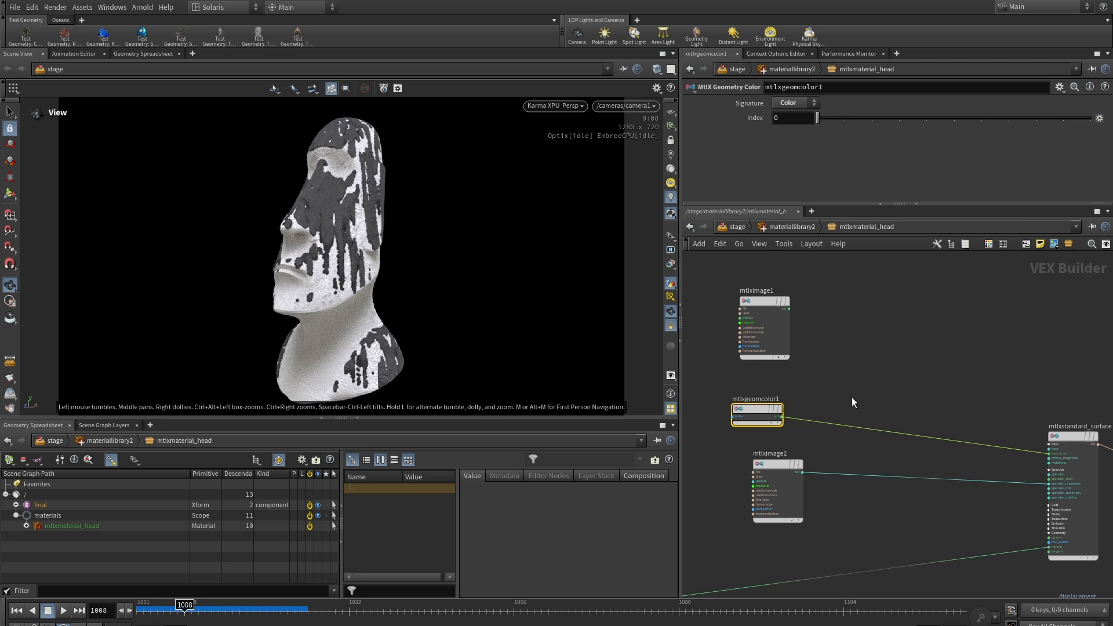
{"action": "left_click", "coordinate": [872, 374]}
{"action": "key", "text": "Tab"}
{"action": "type", "text": "mul"}
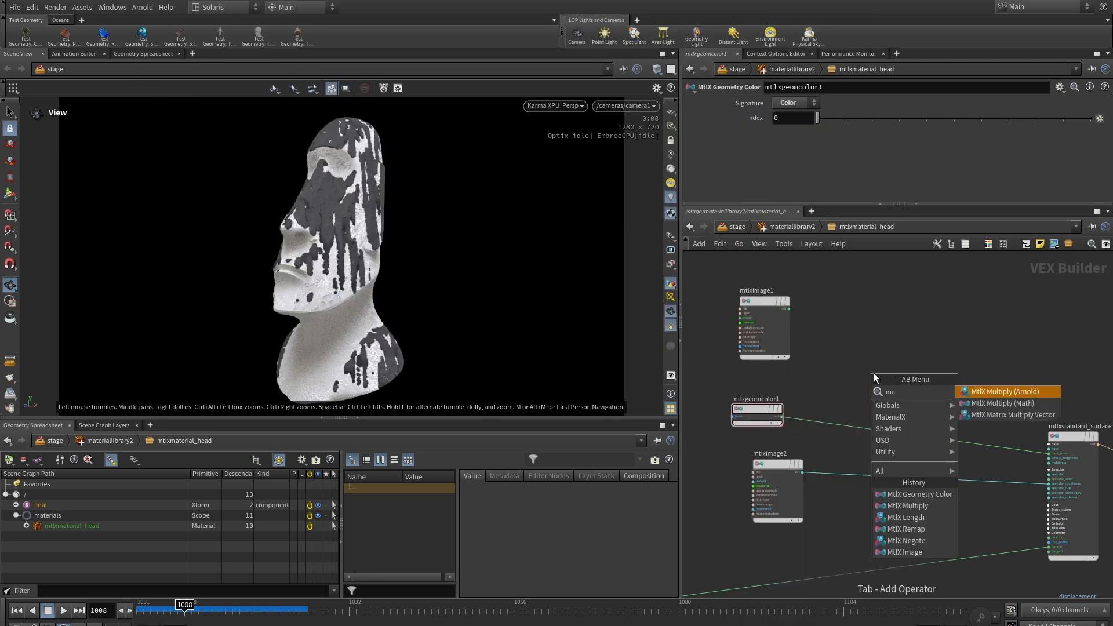
{"action": "left_click", "coordinate": [1020, 404]}
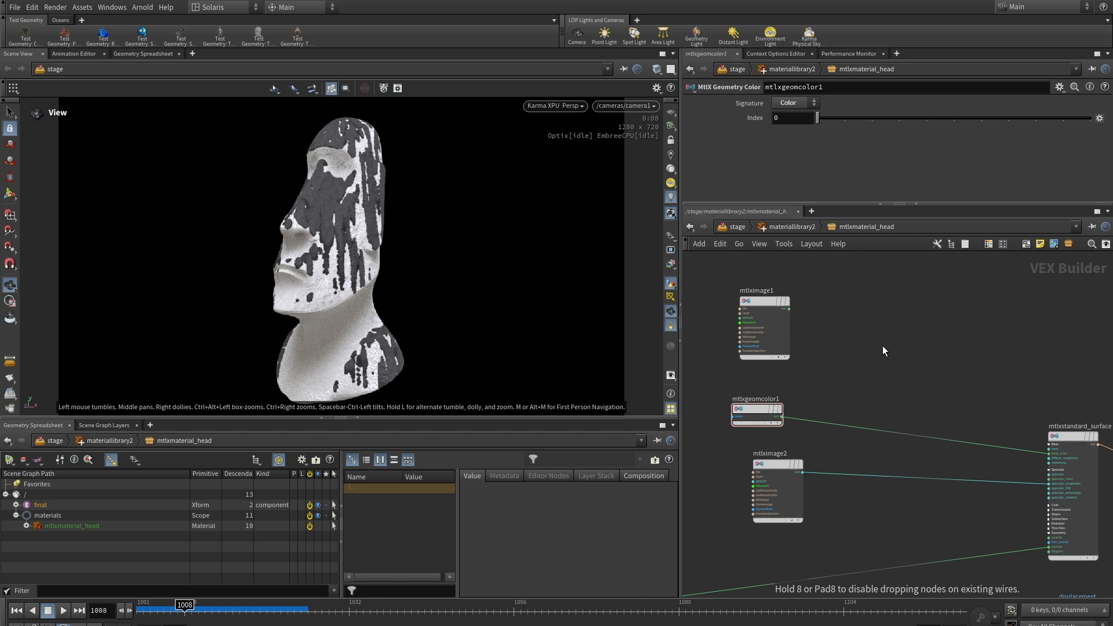
{"action": "left_click", "coordinate": [883, 348]}
{"action": "scroll", "coordinate": [858, 348], "scroll_direction": "up", "scroll_amount": 3}
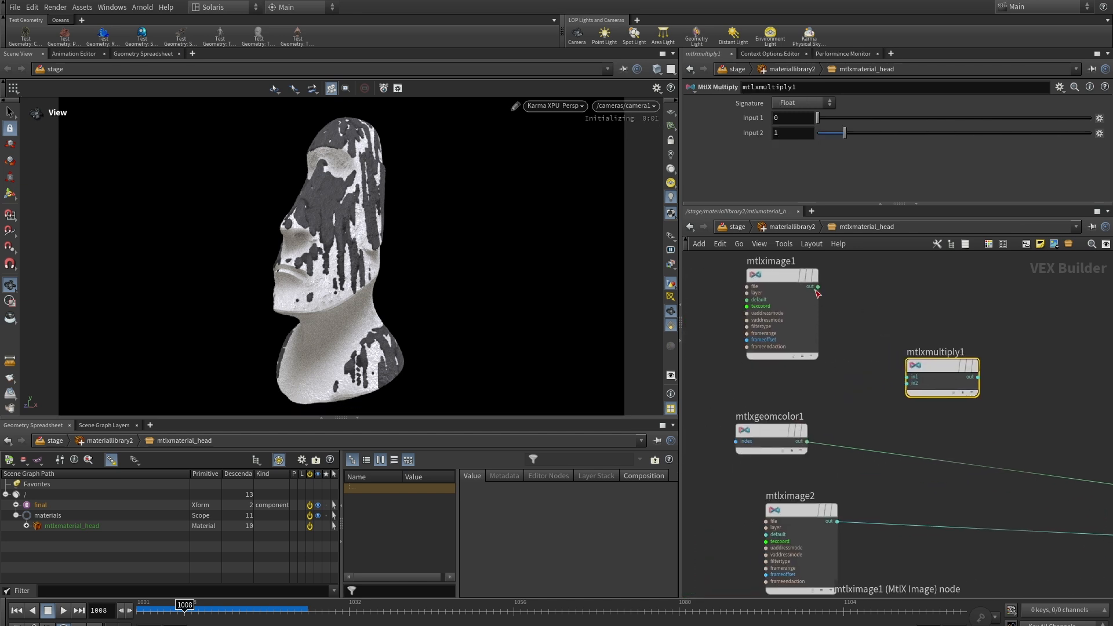
Wire mtlximage1 and mtlxgeomcolor1 into in1 and in2 of mtlxmultiply1, and its output into mtlxstandard_surface's base_color
{"action": "left_click_drag", "start_coordinate": [841, 328], "coordinate": [907, 377]}
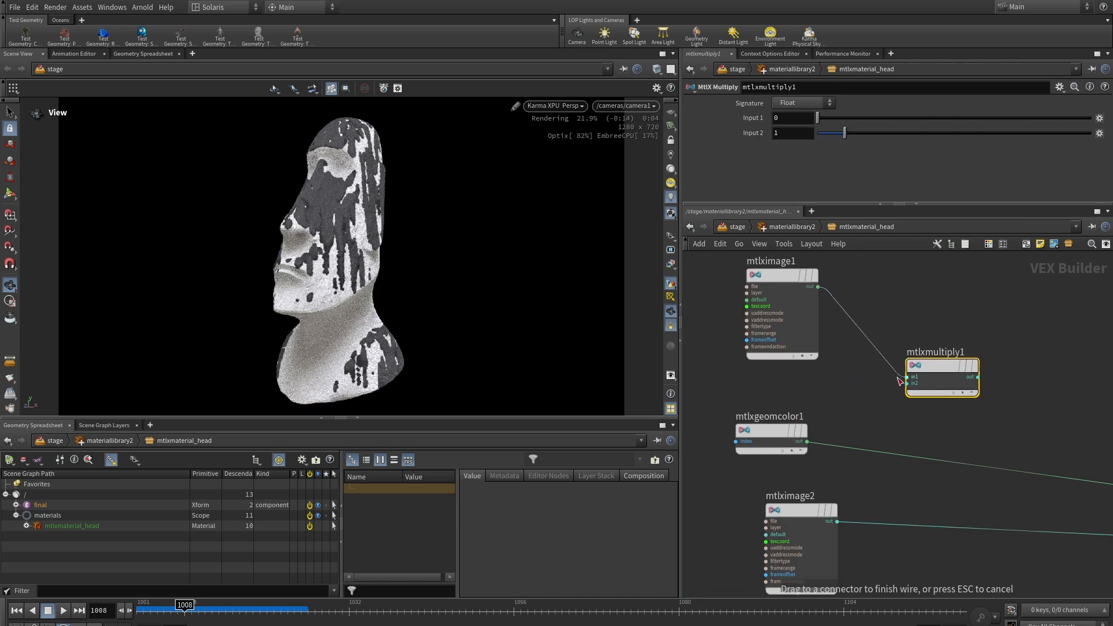
{"action": "mouse_move", "coordinate": [807, 441]}
{"action": "left_mouse_down"}
{"action": "mouse_move", "coordinate": [881, 411]}
{"action": "mouse_move", "coordinate": [906, 384]}
{"action": "left_mouse_up"}
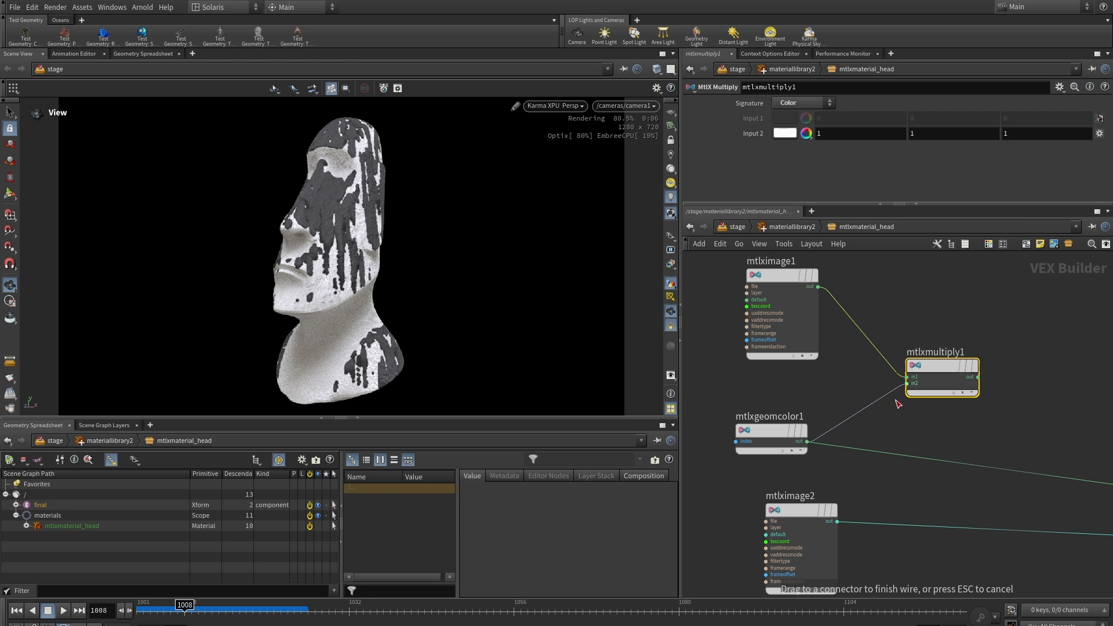
{"action": "scroll", "coordinate": [994, 430], "scroll_direction": "down", "scroll_amount": 3}
{"action": "middle_click_drag", "start_coordinate": [993, 429], "coordinate": [867, 370]}
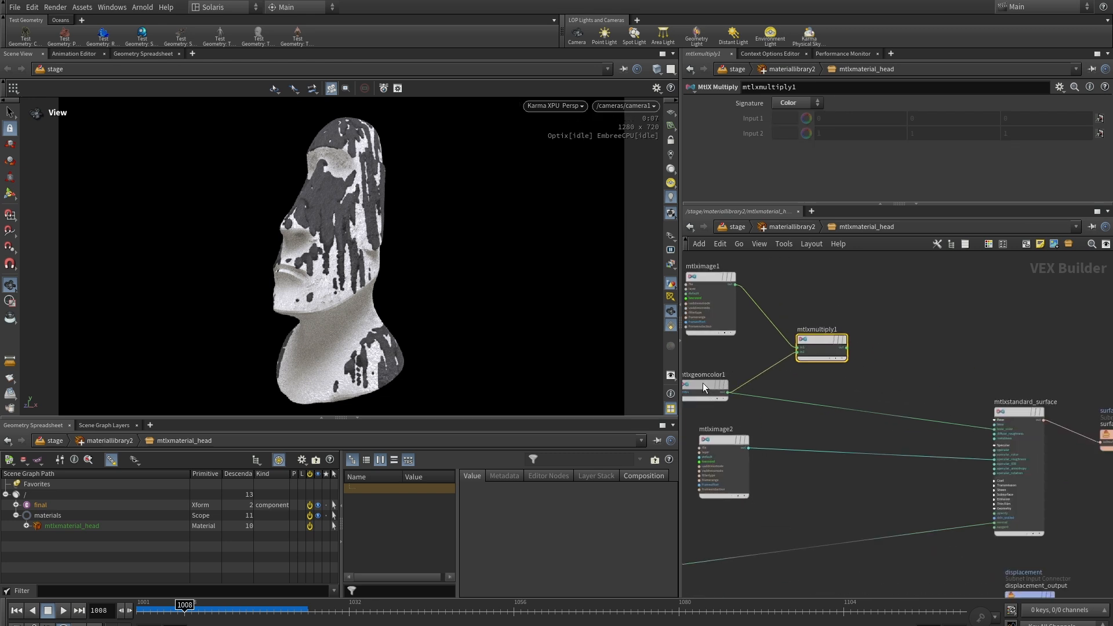
{"action": "left_click_drag", "start_coordinate": [703, 382], "coordinate": [710, 374]}
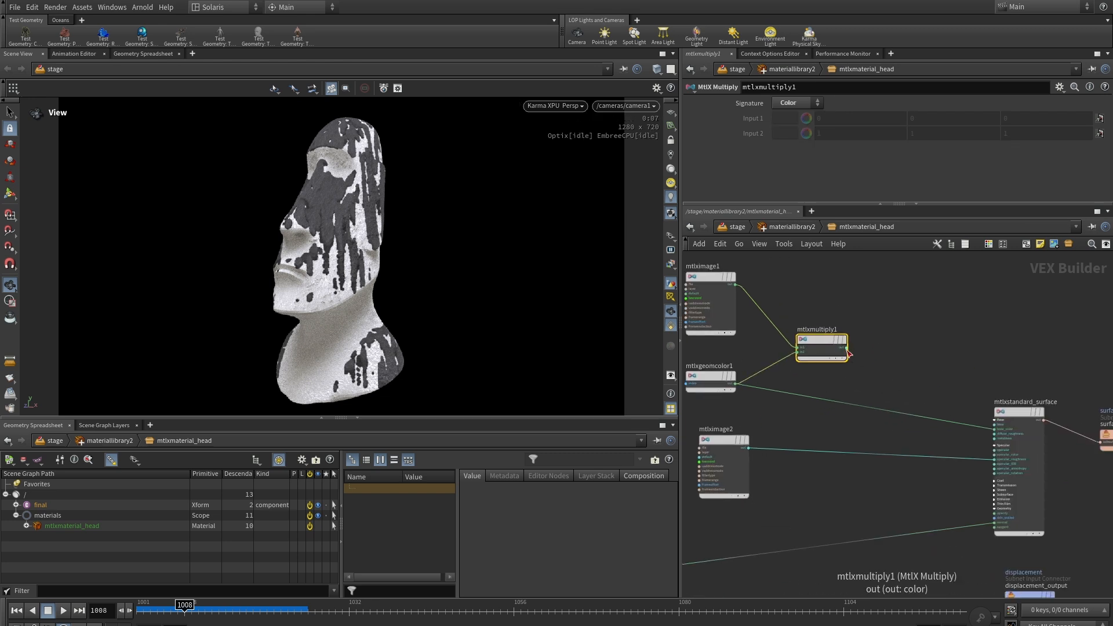
{"action": "left_click_drag", "start_coordinate": [847, 347], "coordinate": [993, 433]}
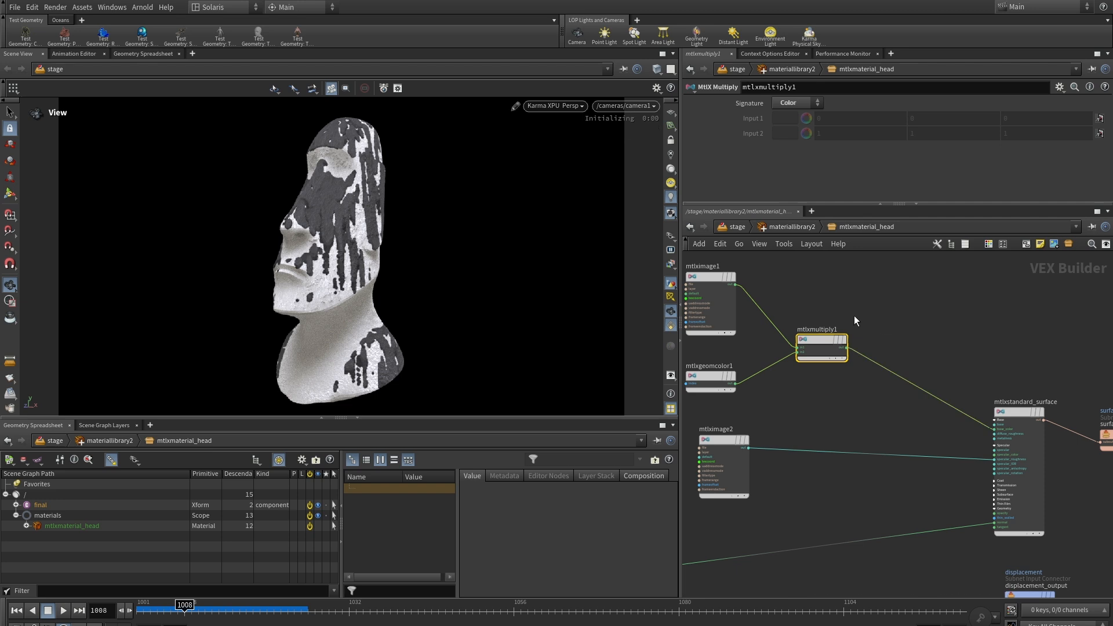
{"action": "scroll", "coordinate": [854, 315], "scroll_direction": "down", "scroll_amount": 3}
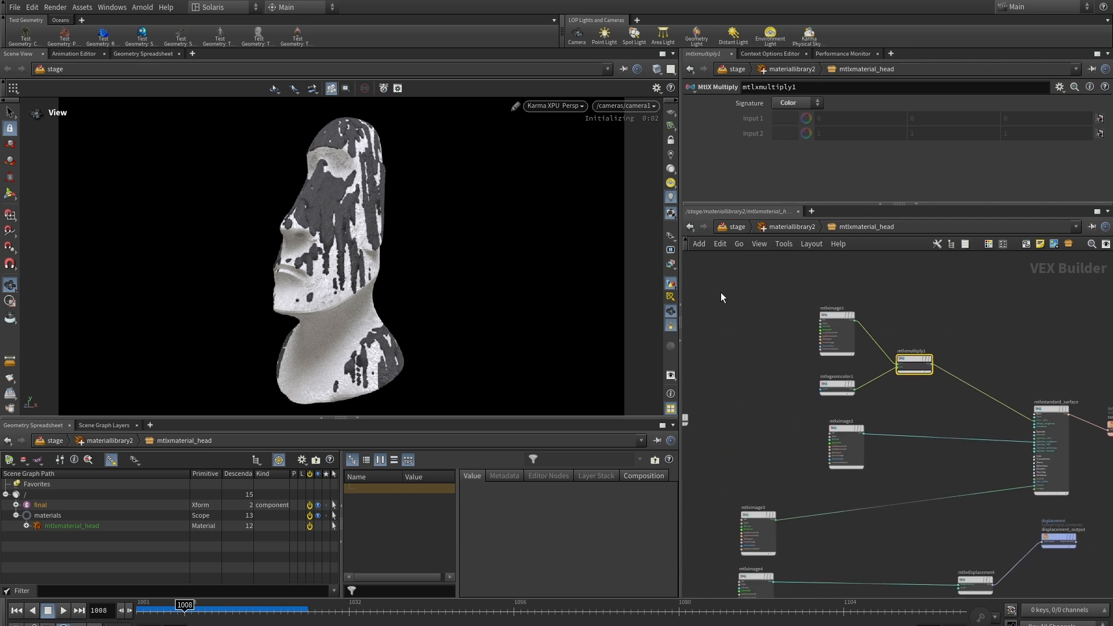